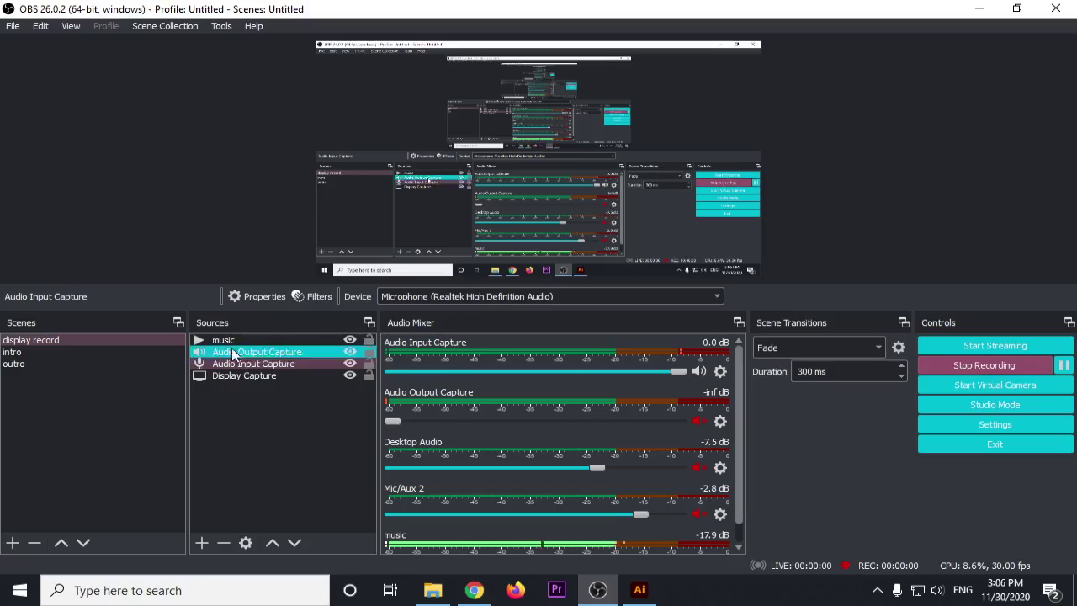
# Step: Start the OBS recording and minimize OBS to reveal Illustrator's home screen
pyautogui.click(17, 352)
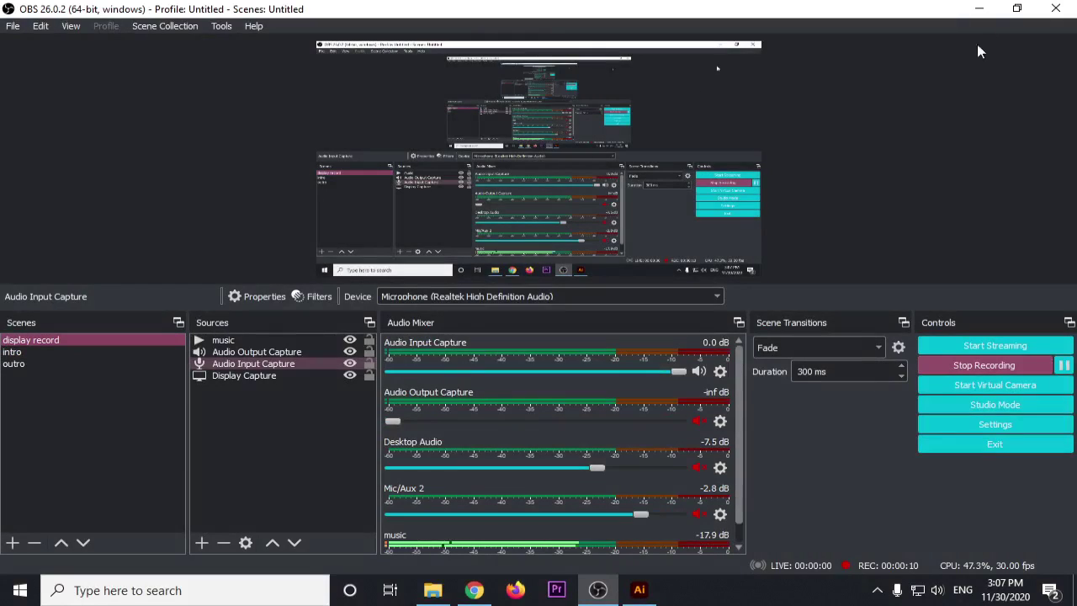
pyautogui.click(979, 8)
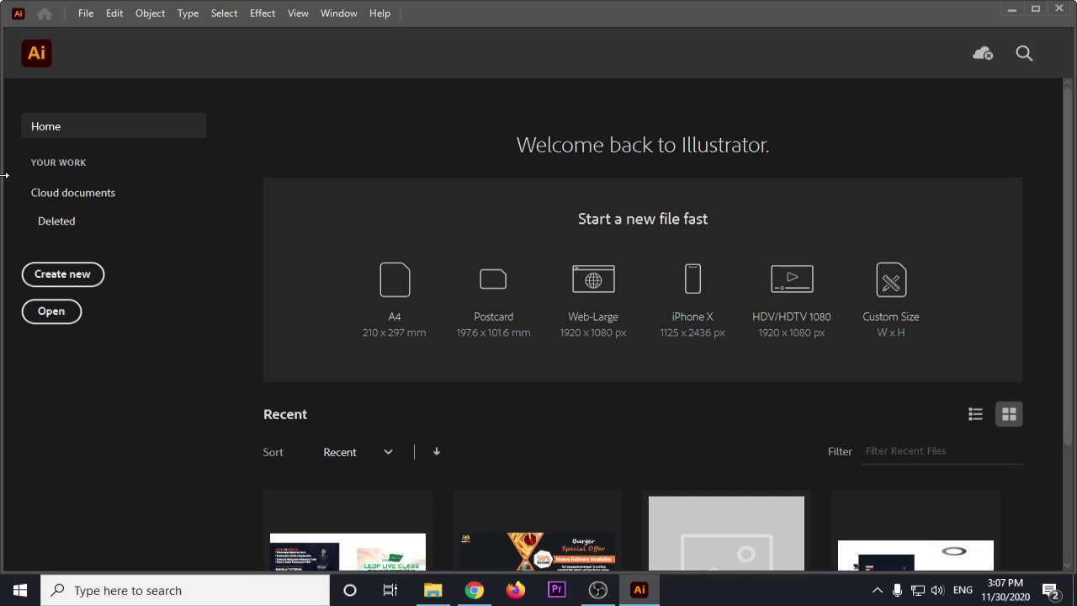
# Step: Share the entire screen with the Google Meet call
pyautogui.click(475, 589)
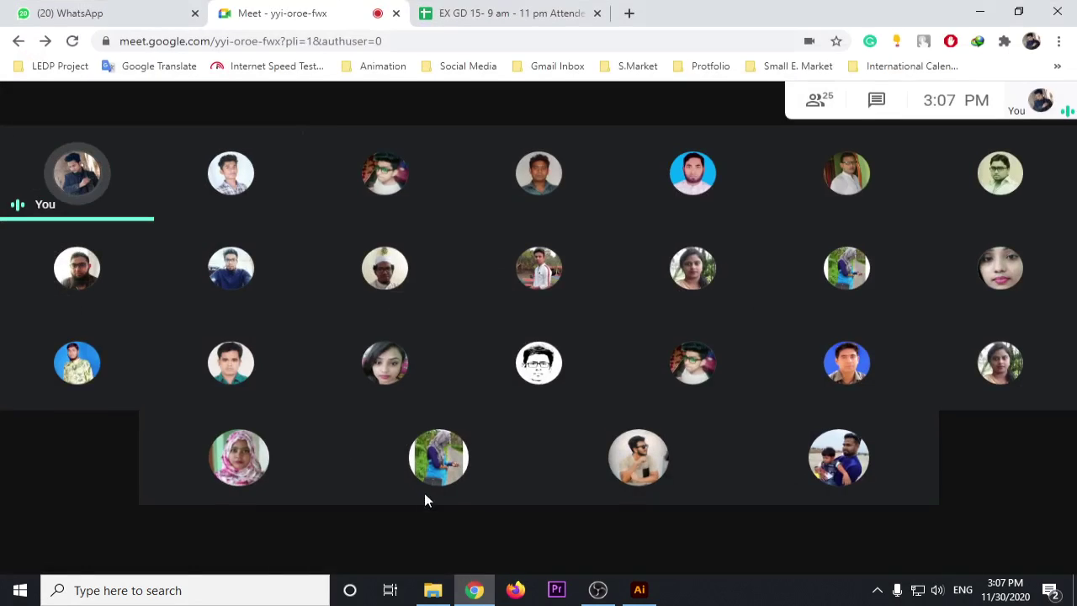
pyautogui.click(980, 538)
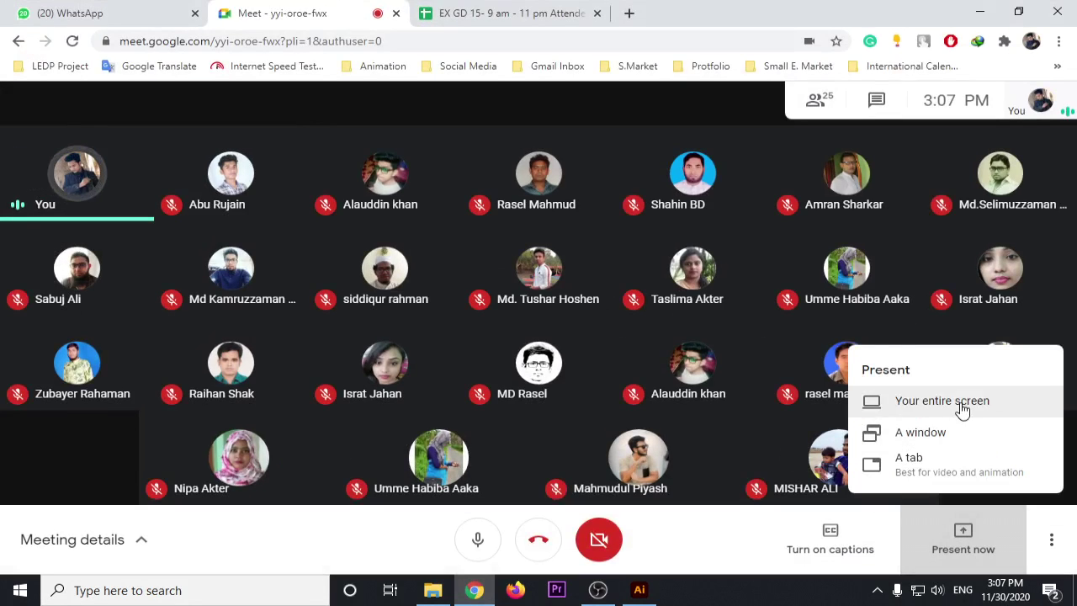
pyautogui.click(942, 400)
pyautogui.click(572, 269)
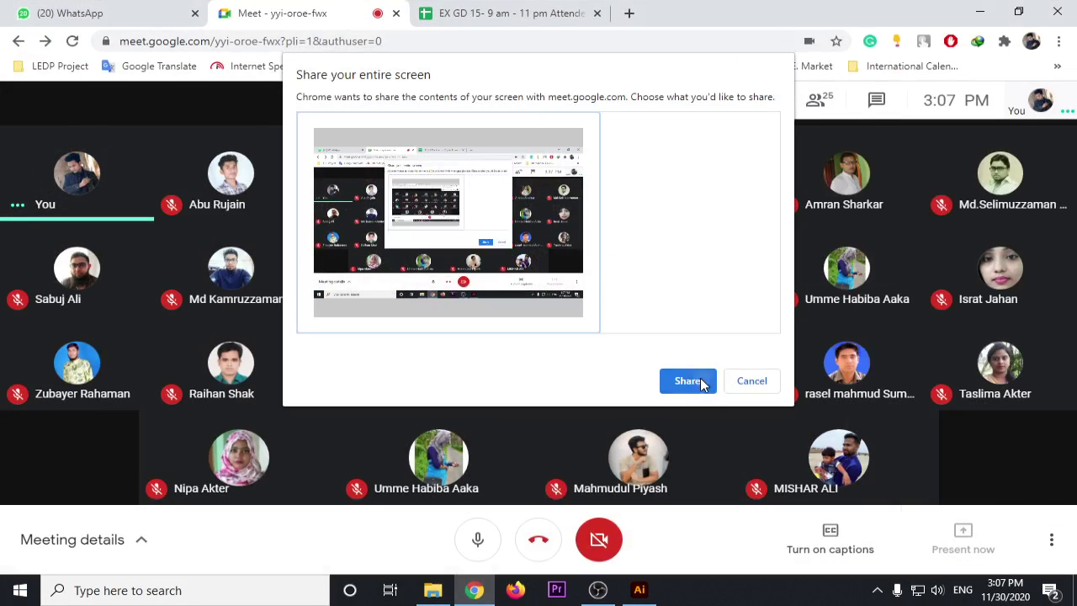
pyautogui.click(692, 379)
# Step: Hide the sharing notice and minimize Chrome to get back to Illustrator
pyautogui.click(968, 17)
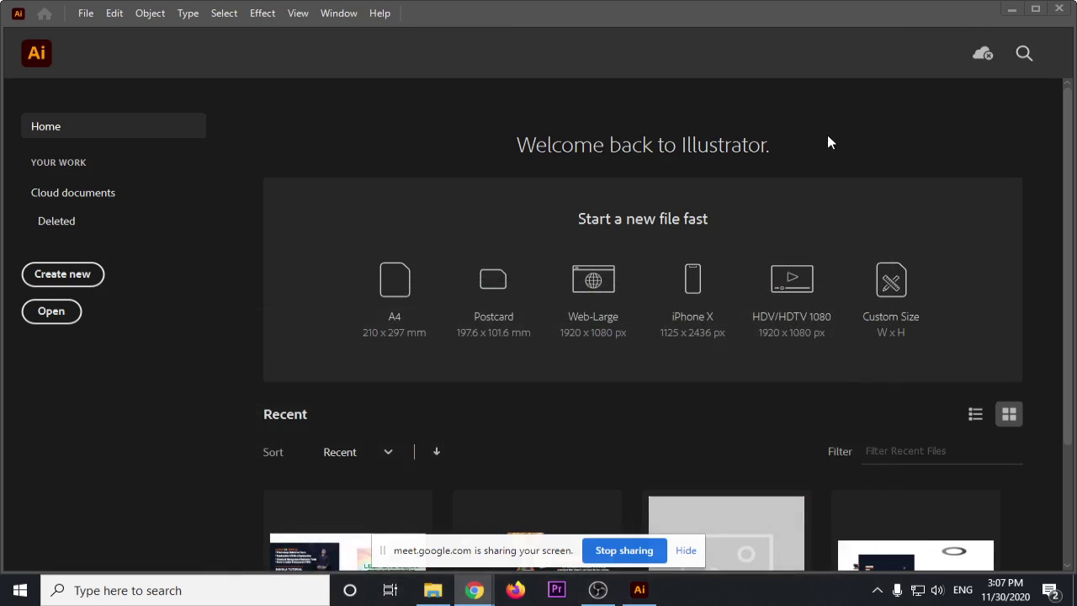
pyautogui.click(685, 550)
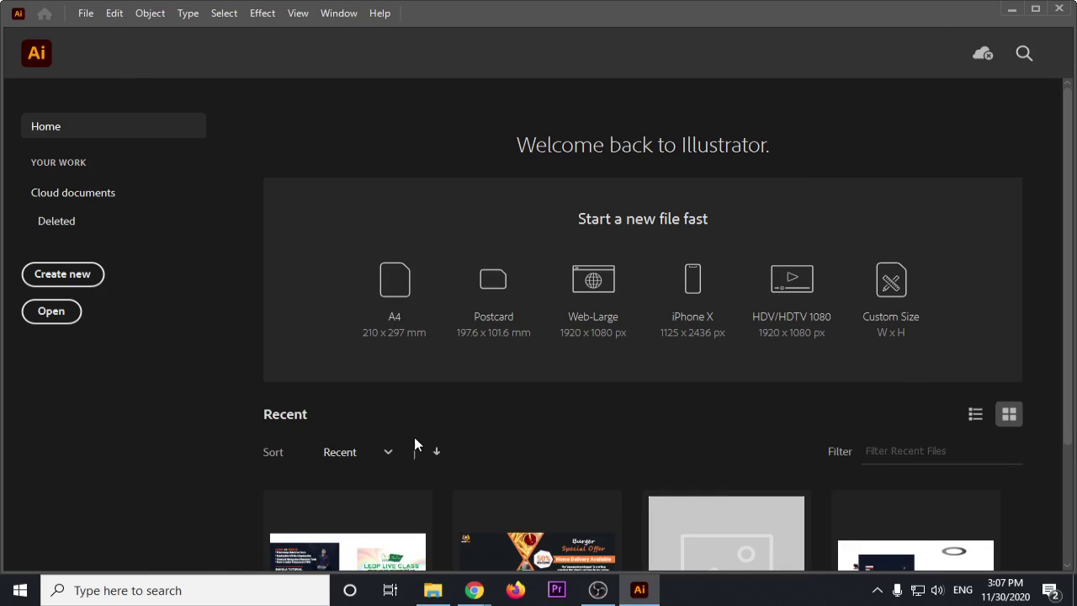
pyautogui.click(432, 531)
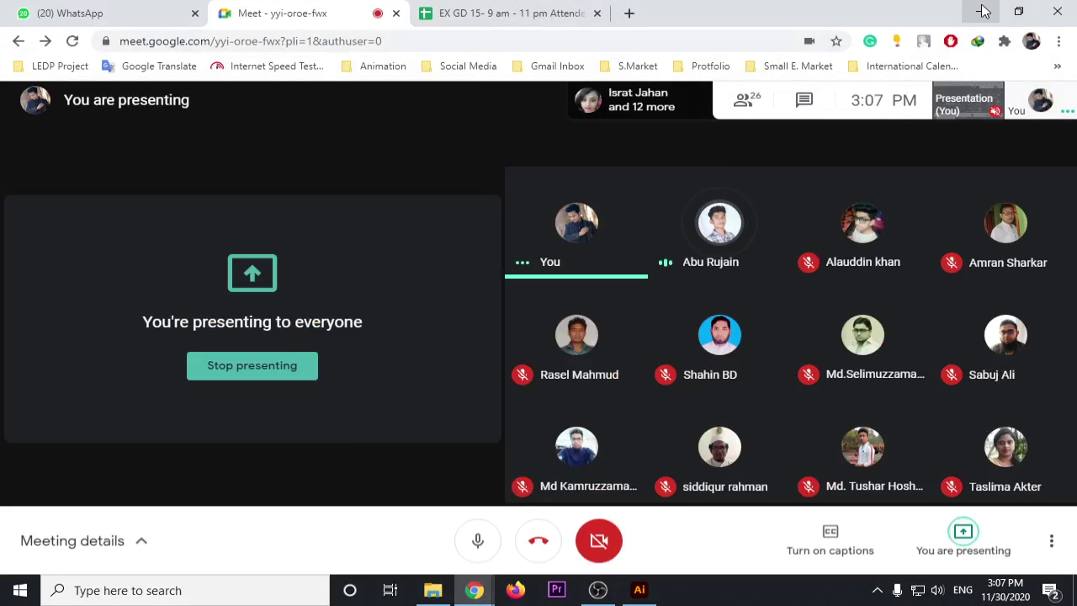
pyautogui.click(979, 13)
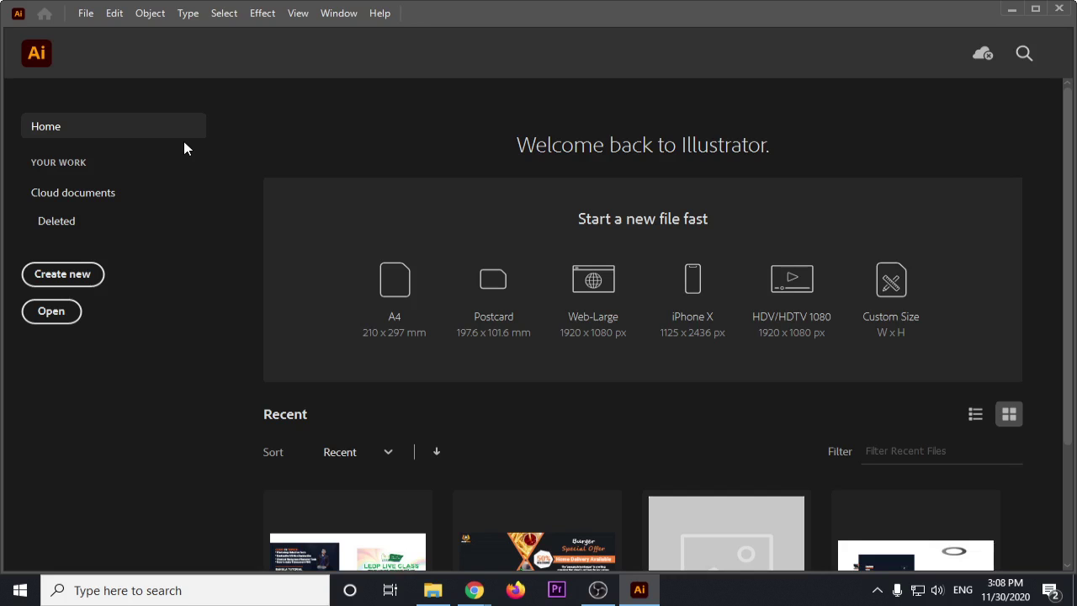
pyautogui.click(84, 15)
# Step: Create a new blank document and place Lorem ipsum placeholder text on the artboard
pyautogui.click(113, 37)
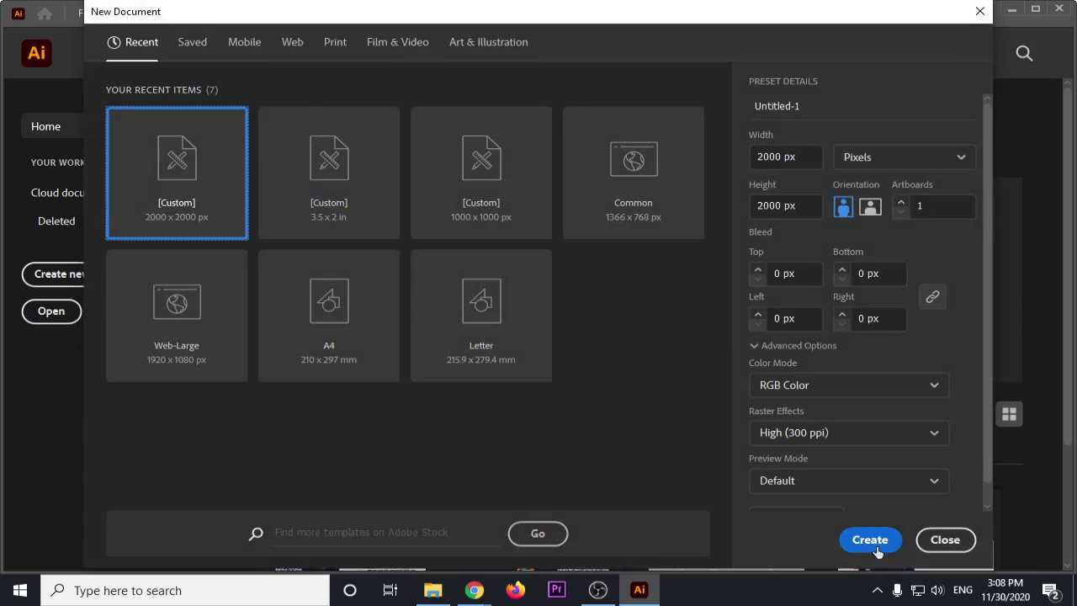
pyautogui.click(870, 541)
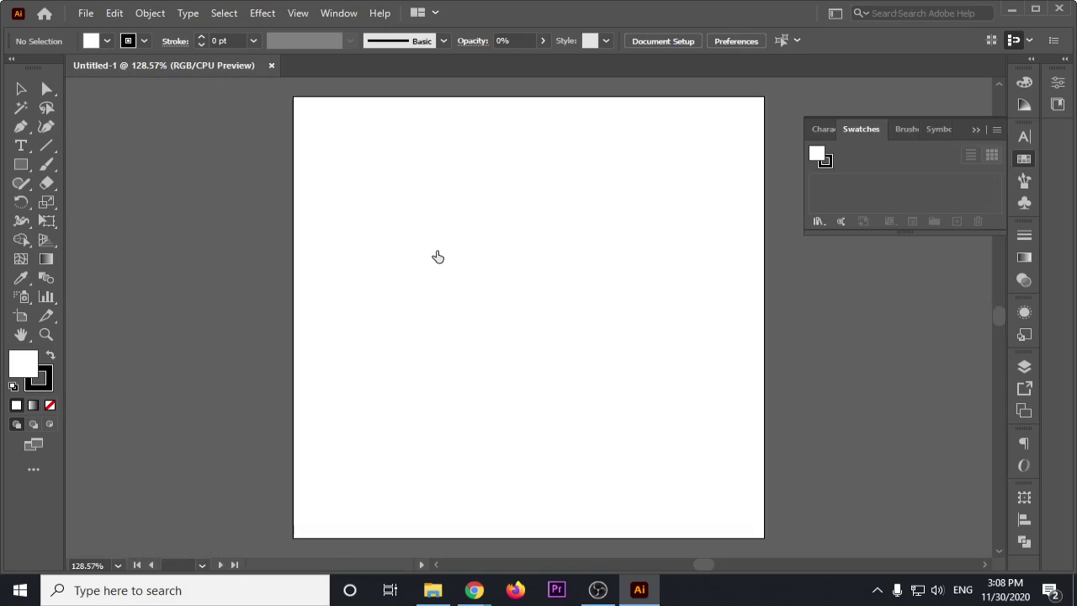
pyautogui.press('t')
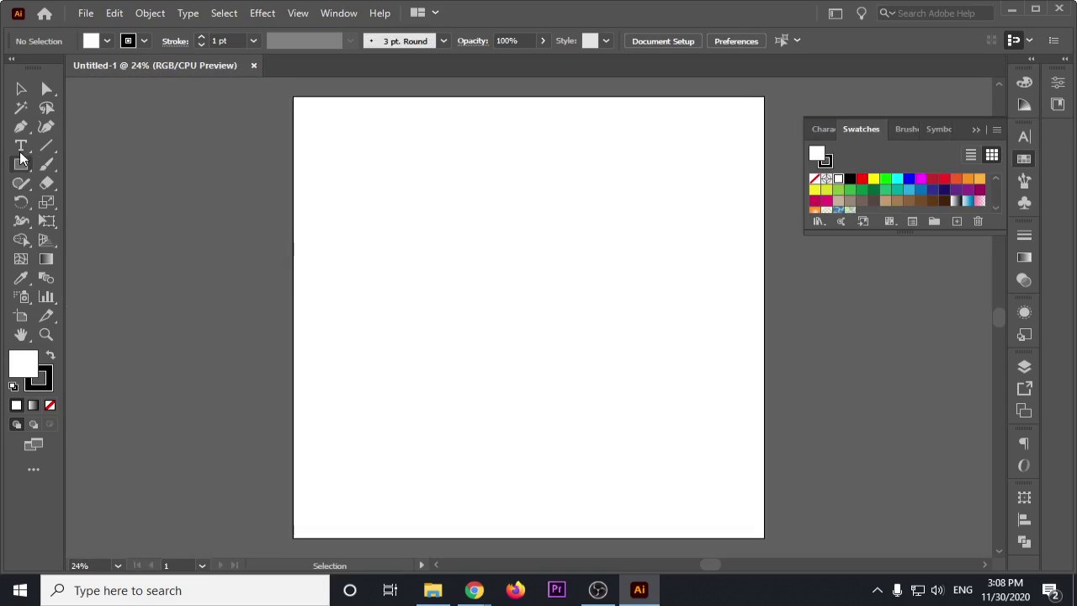
pyautogui.click(51, 356)
pyautogui.click(378, 259)
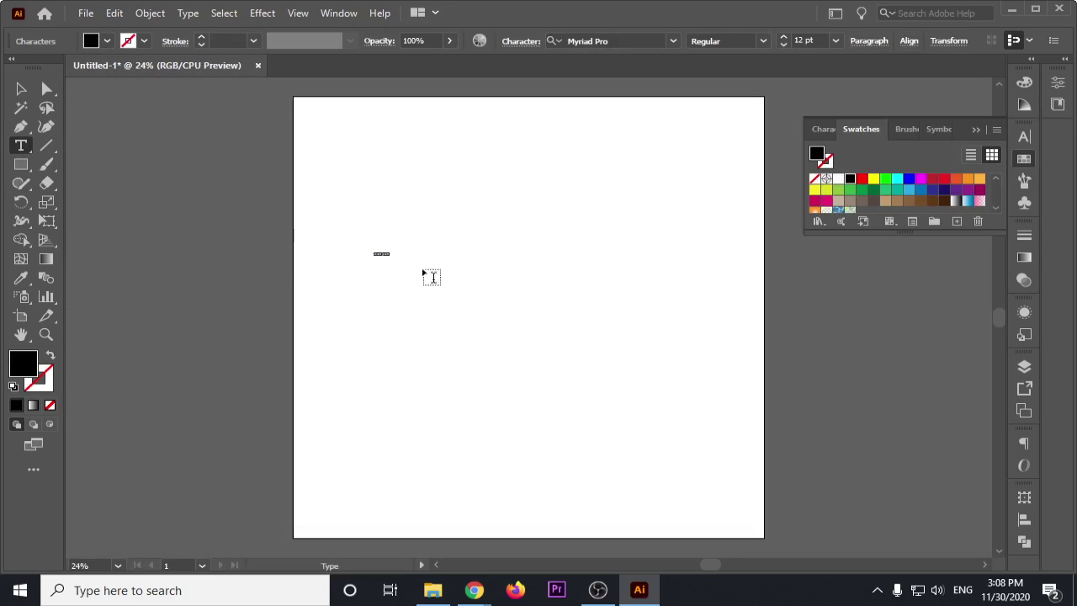
# Step: Enlarge the Lorem ipsum text across the upper artboard and deselect it
pyautogui.press('Escape')
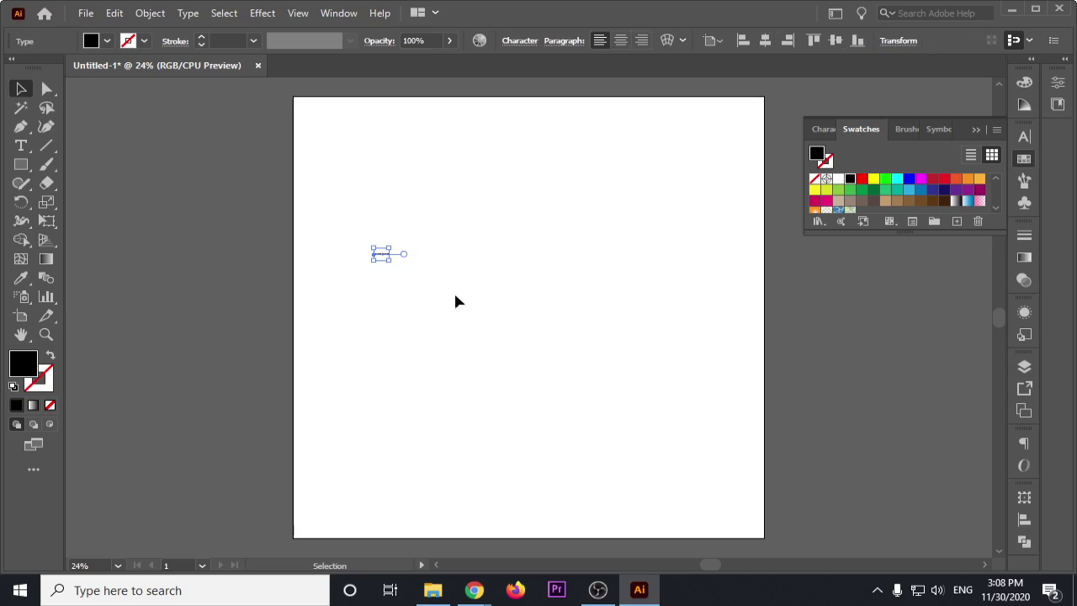
pyautogui.moveTo(389, 257)
pyautogui.mouseDown()
pyautogui.moveTo(639, 522)
pyautogui.moveTo(673, 530)
pyautogui.mouseUp()
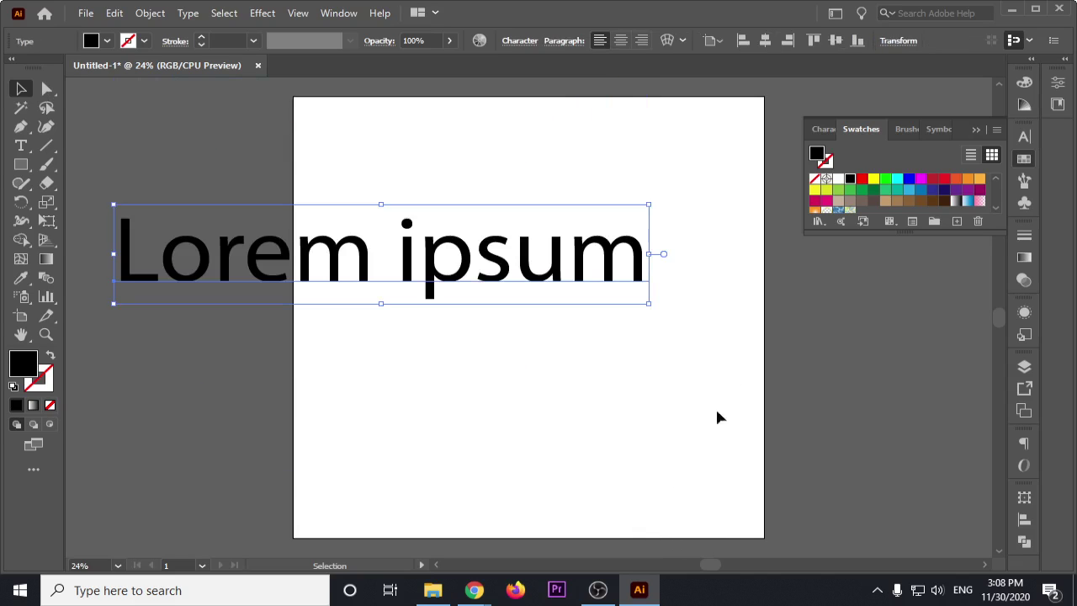
pyautogui.click(816, 310)
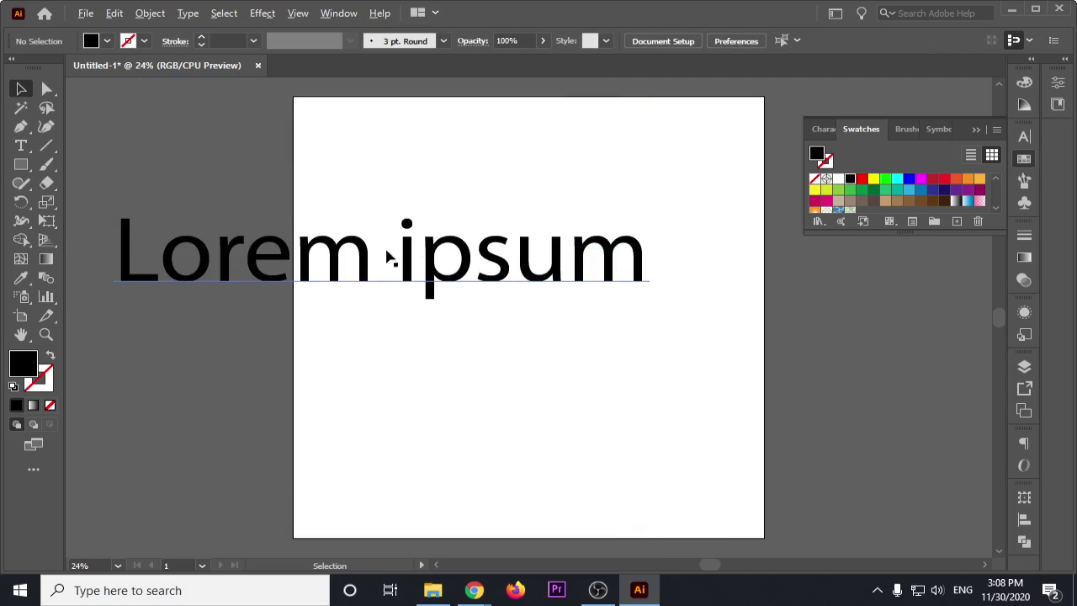
pyautogui.keyDown('alt'); pyautogui.scroll(2, 388, 256); pyautogui.keyUp('alt')
pyautogui.keyDown('alt'); pyautogui.scroll(3, 320, 253); pyautogui.keyUp('alt')
pyautogui.keyDown('alt'); pyautogui.scroll(2, 252, 257); pyautogui.keyUp('alt')
pyautogui.keyDown('alt'); pyautogui.scroll(3, 303, 274); pyautogui.keyUp('alt')
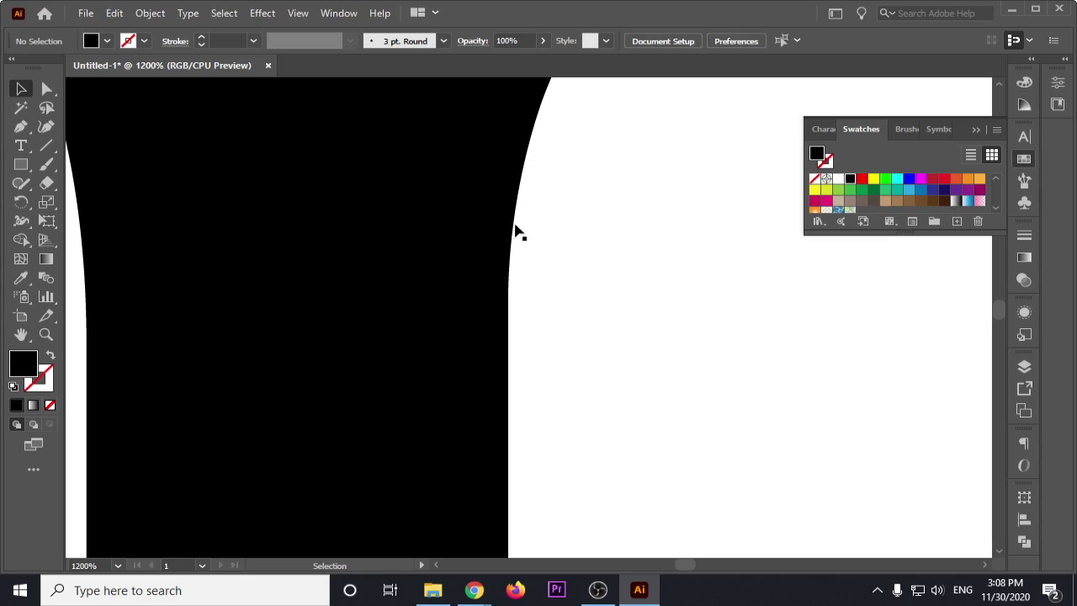
pyautogui.keyDown('alt'); pyautogui.scroll(-3, 487, 255); pyautogui.keyUp('alt')
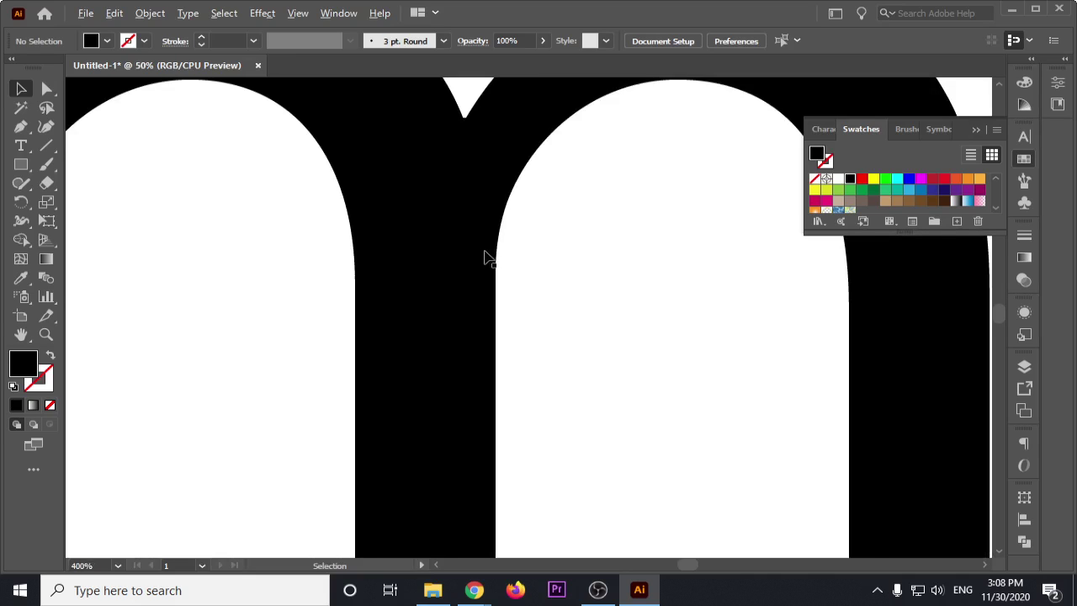
pyautogui.keyDown('alt'); pyautogui.scroll(-5, 519, 301); pyautogui.keyUp('alt')
pyautogui.keyDown('alt'); pyautogui.scroll(-3, 512, 301); pyautogui.keyUp('alt')
pyautogui.keyDown('alt'); pyautogui.scroll(-3, 510, 300); pyautogui.keyUp('alt')
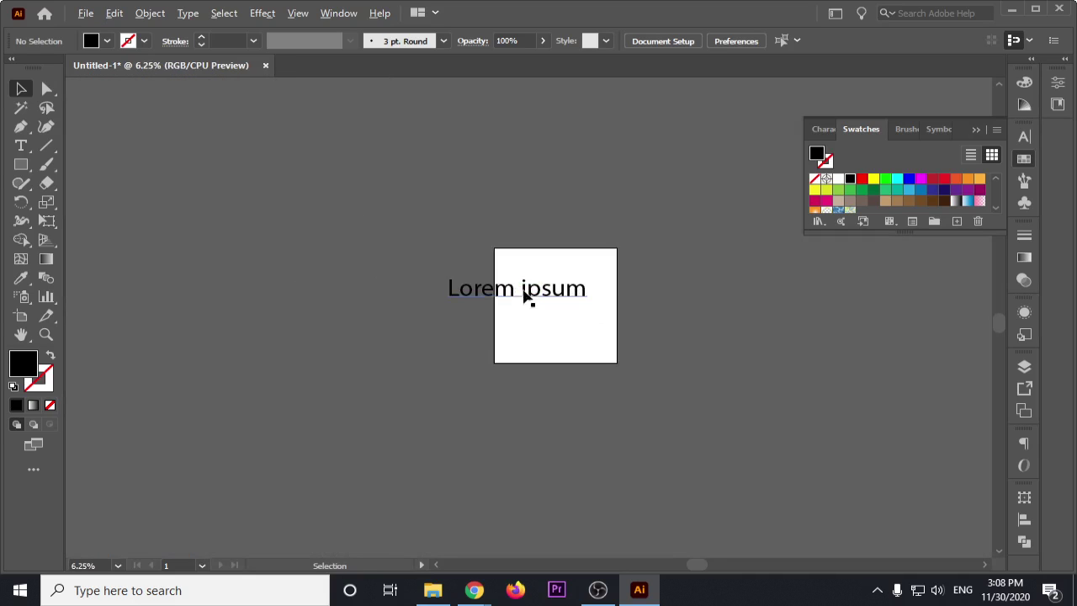
pyautogui.keyDown('alt'); pyautogui.scroll(3, 521, 294); pyautogui.keyUp('alt')
pyautogui.keyDown('alt'); pyautogui.scroll(4, 505, 294); pyautogui.keyUp('alt')
pyautogui.keyDown('alt'); pyautogui.scroll(1, 472, 315); pyautogui.keyUp('alt')
pyautogui.keyDown('alt'); pyautogui.scroll(3, 442, 324); pyautogui.keyUp('alt')
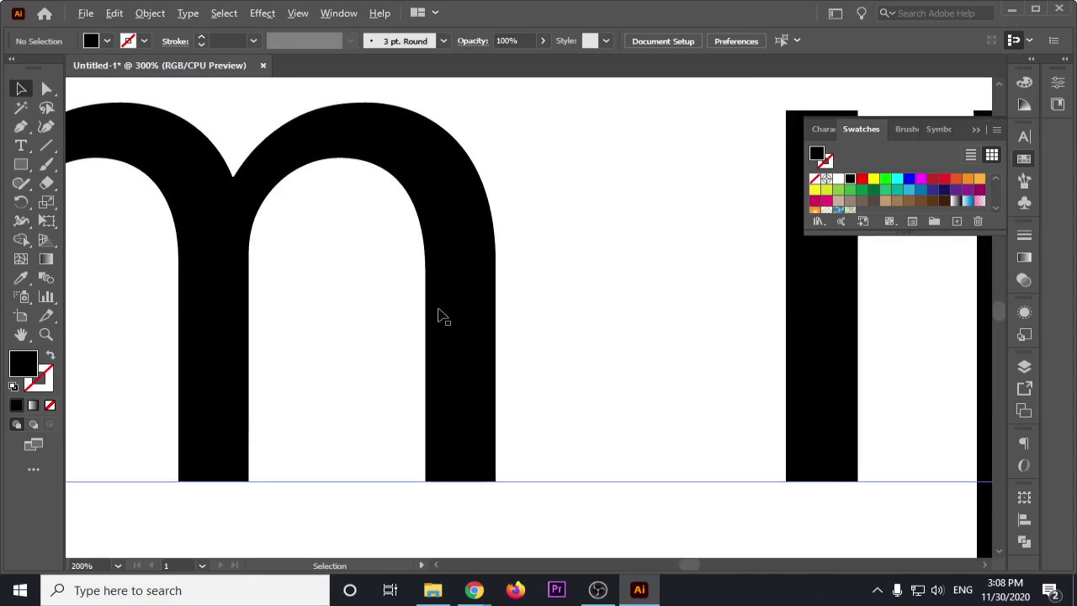
pyautogui.keyDown('alt'); pyautogui.scroll(2, 491, 329); pyautogui.keyUp('alt')
pyautogui.keyDown('alt'); pyautogui.scroll(1, 493, 329); pyautogui.keyUp('alt')
pyautogui.keyDown('alt'); pyautogui.scroll(1, 277, 323); pyautogui.keyUp('alt')
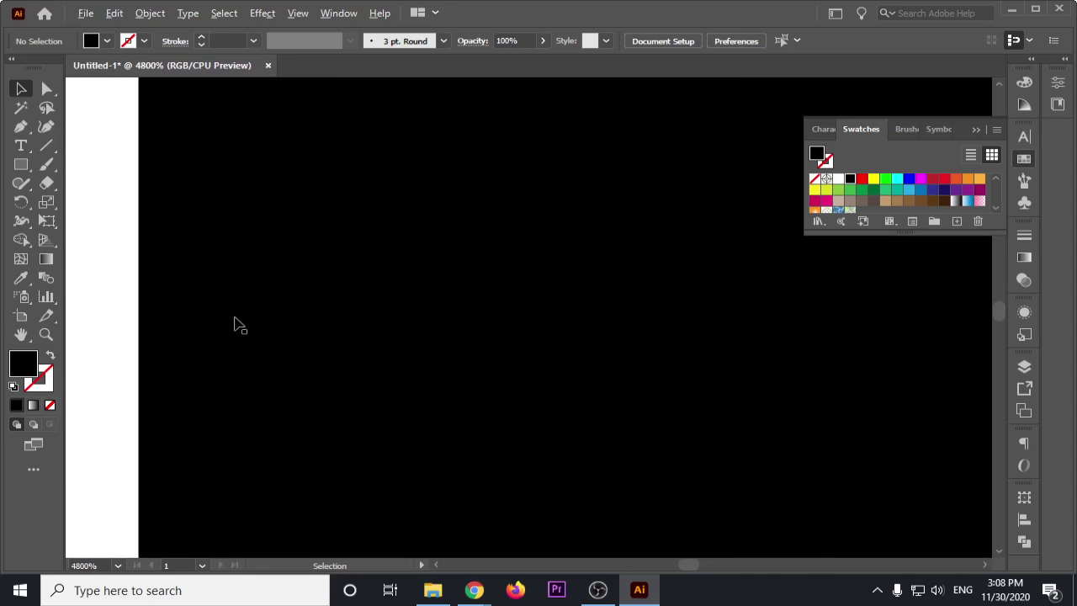
pyautogui.keyDown('alt'); pyautogui.scroll(1, 233, 322); pyautogui.keyUp('alt')
pyautogui.keyDown('alt'); pyautogui.scroll(1, 231, 323); pyautogui.keyUp('alt')
pyautogui.moveTo(322, 312); pyautogui.dragTo(486, 336)
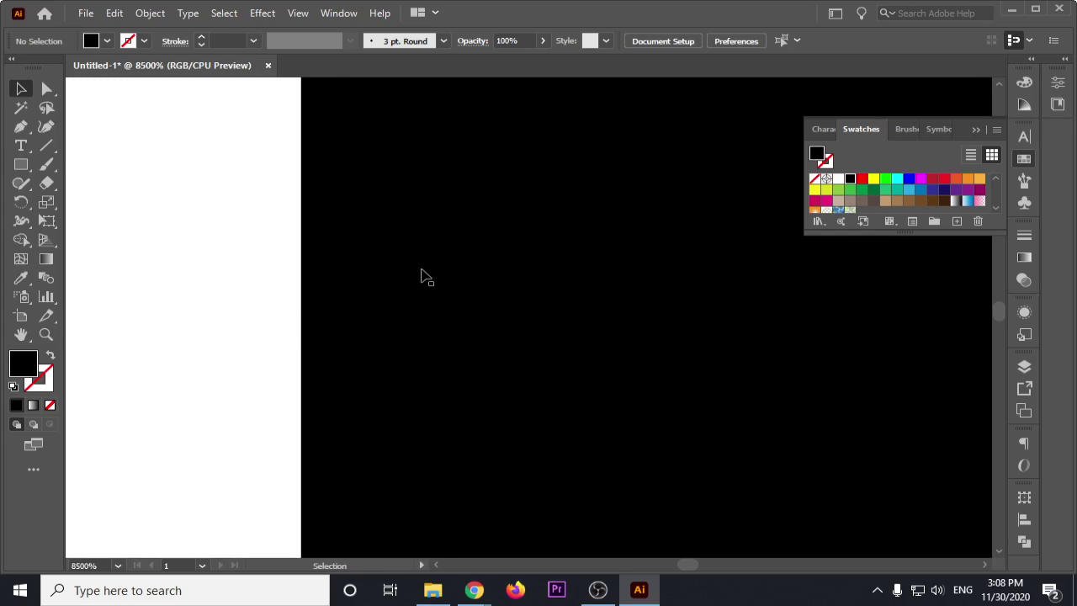
pyautogui.scroll(-2, 424, 278)
pyautogui.scroll(-2, 425, 280)
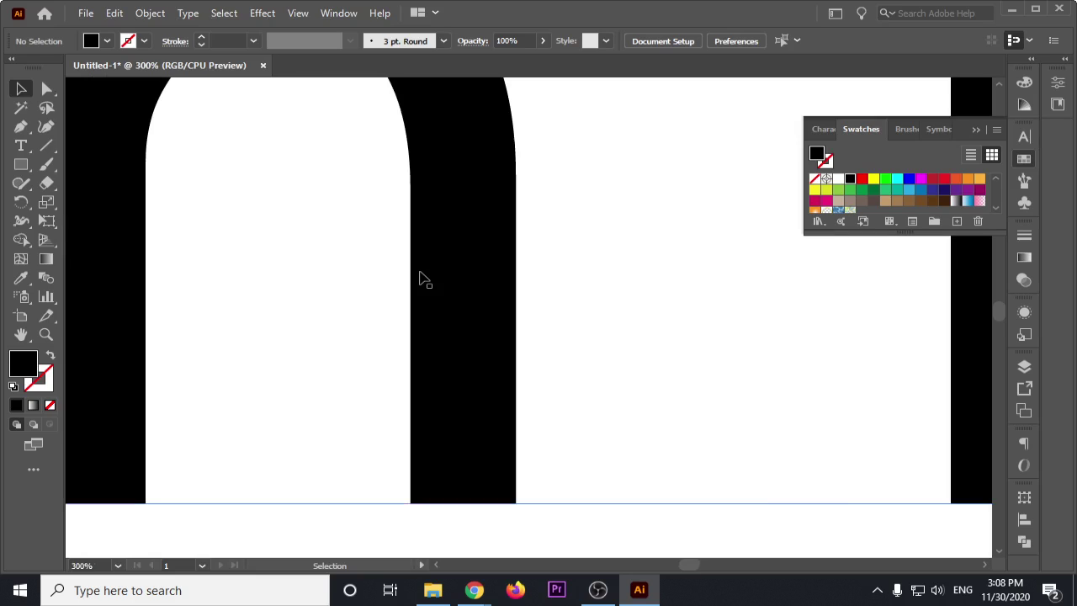
pyautogui.scroll(-2, 421, 278)
pyautogui.scroll(-2, 421, 279)
pyautogui.scroll(-4, 420, 288)
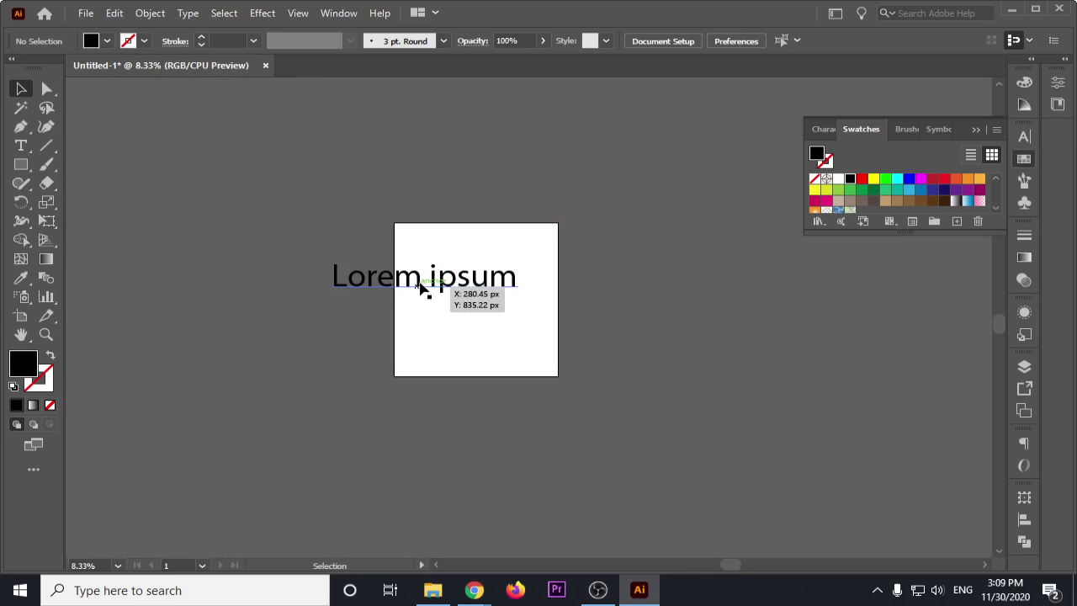
# Step: Delete the Lorem ipsum text and close the untitled document without saving
pyautogui.click(418, 282)
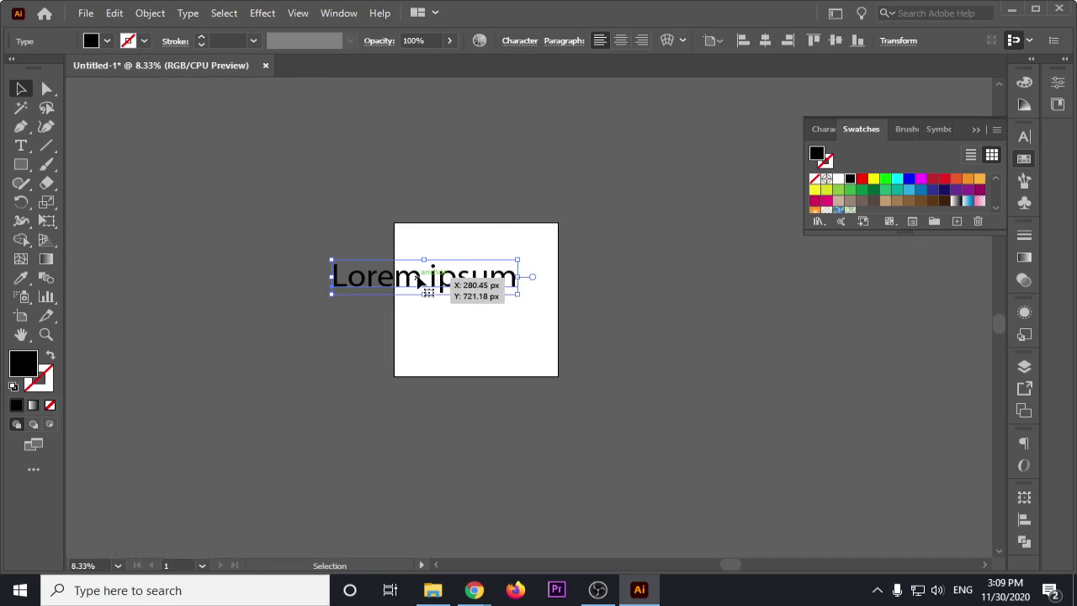
pyautogui.press('Delete')
pyautogui.click(265, 64)
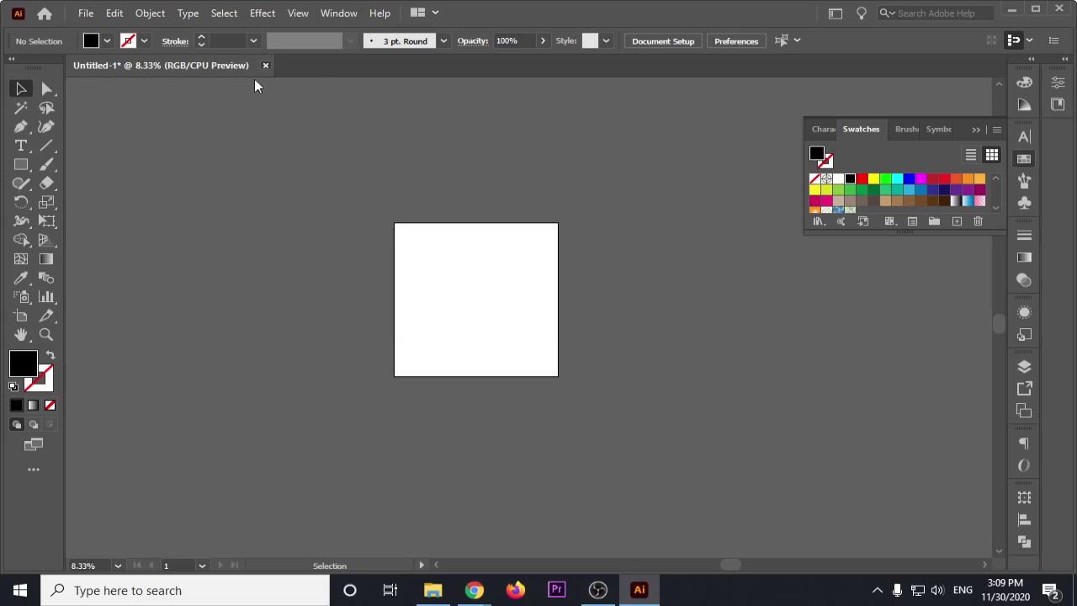
pyautogui.click(622, 318)
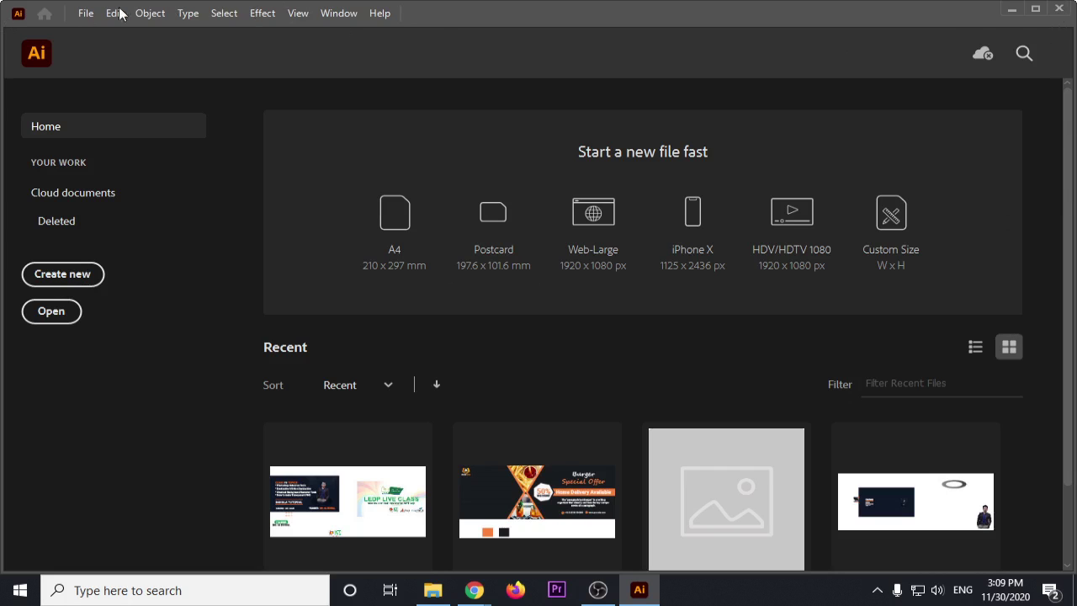
# Step: Browse the File, Edit and Object menus, then choose File > New
pyautogui.click(89, 14)
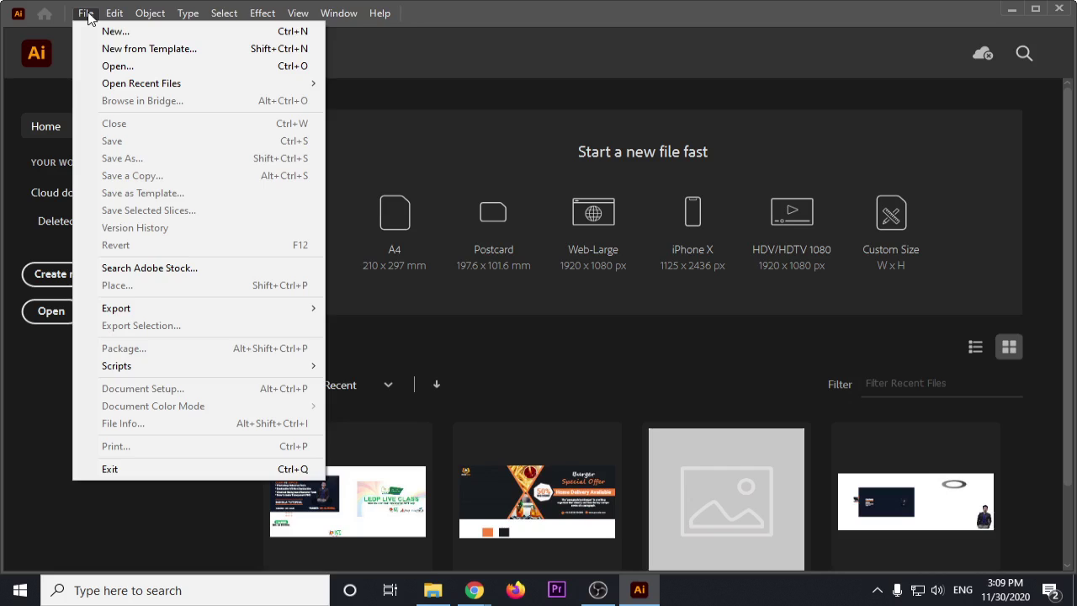
pyautogui.click(555, 12)
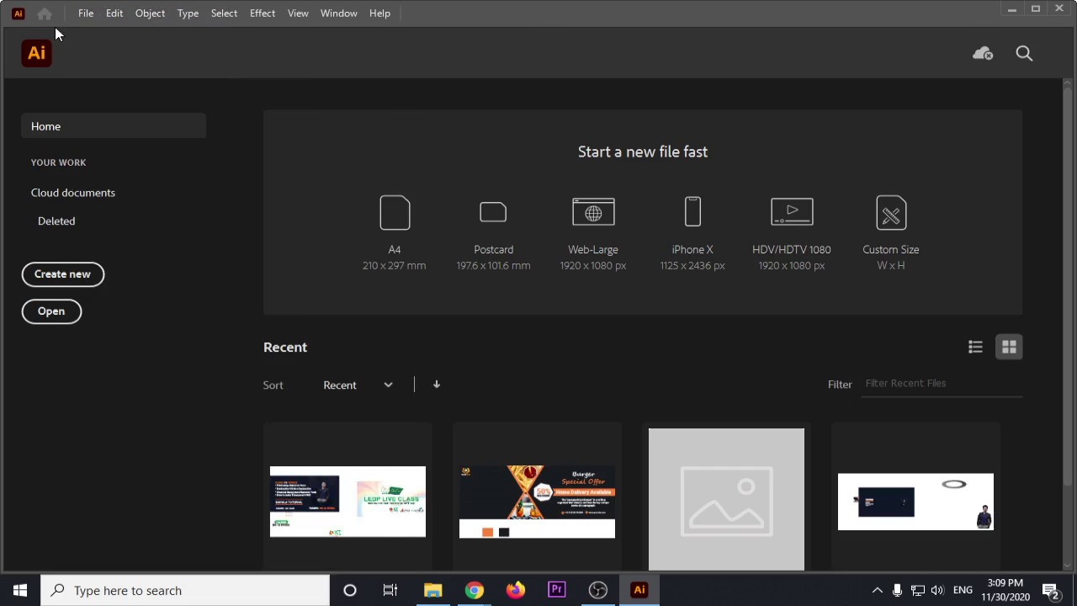
pyautogui.click(115, 13)
pyautogui.moveTo(150, 13)
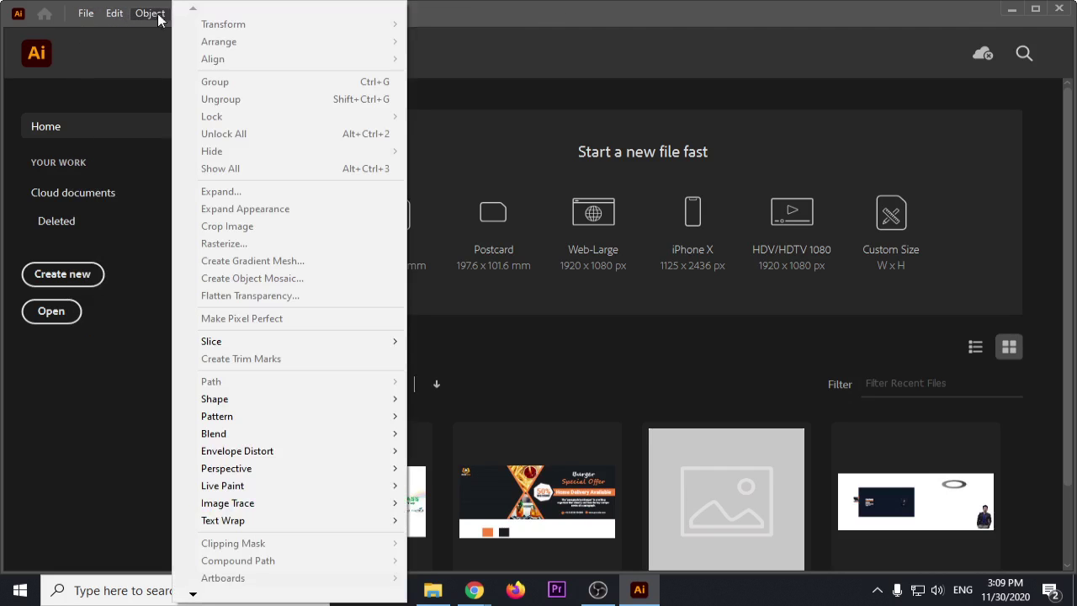
pyautogui.click(464, 6)
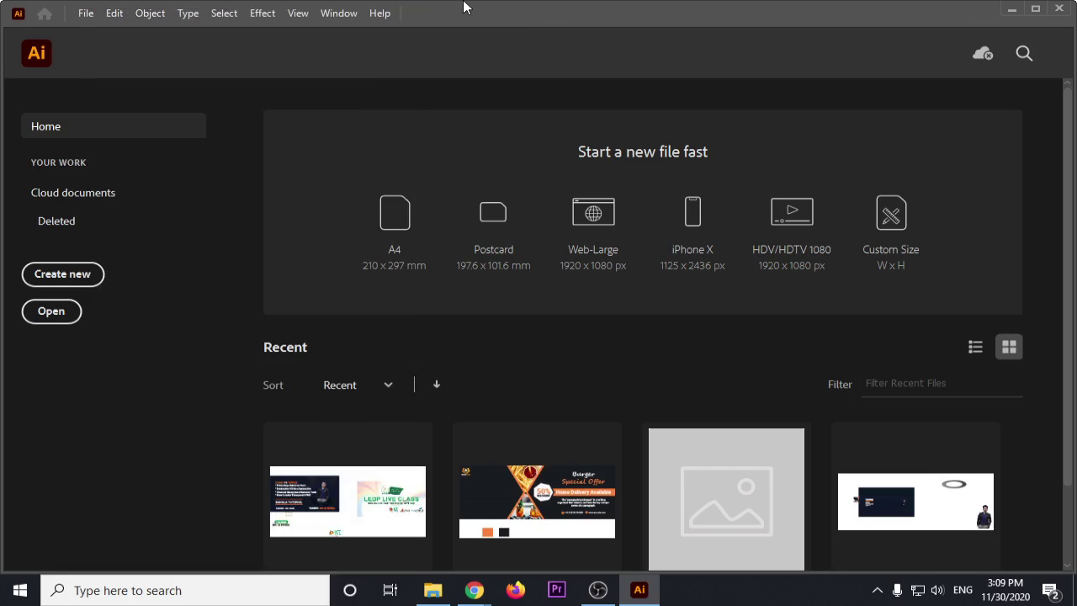
pyautogui.click(87, 13)
pyautogui.click(97, 32)
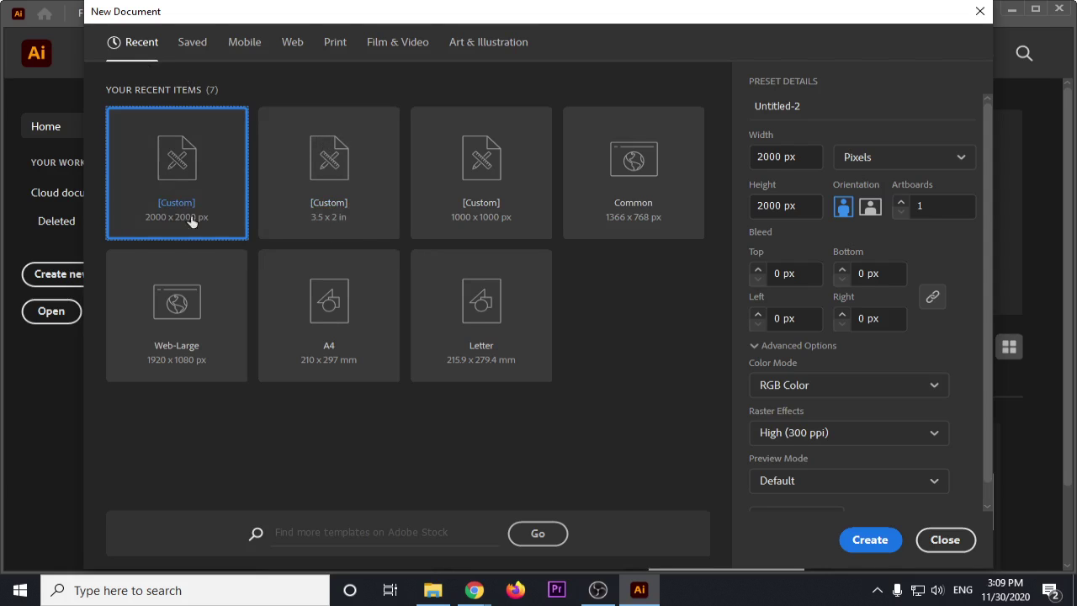
pyautogui.click(196, 47)
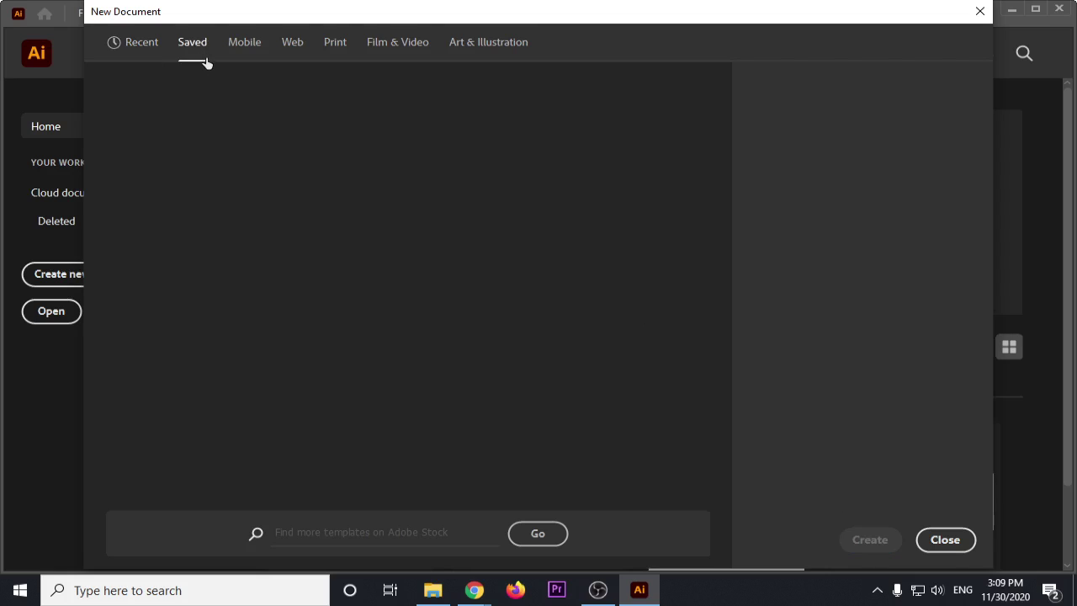
pyautogui.click(249, 45)
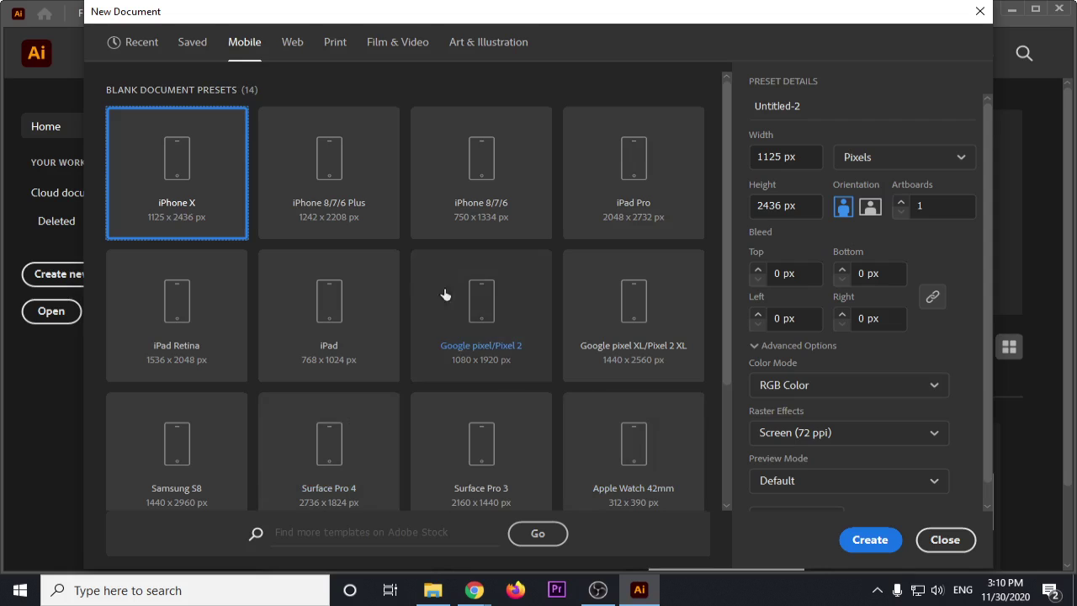
pyautogui.click(293, 42)
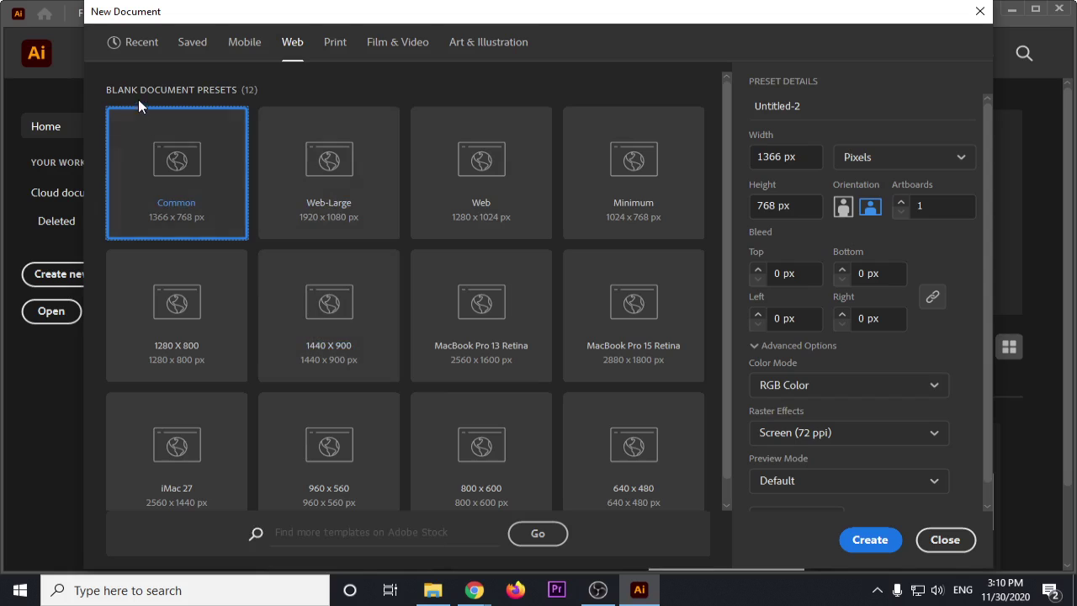
pyautogui.click(337, 44)
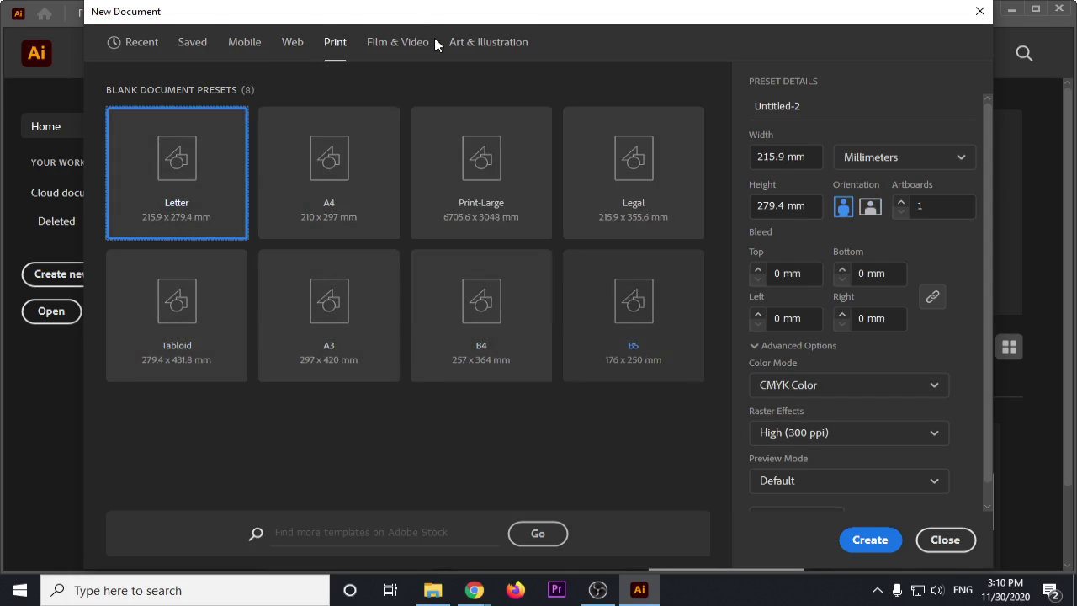
pyautogui.click(402, 44)
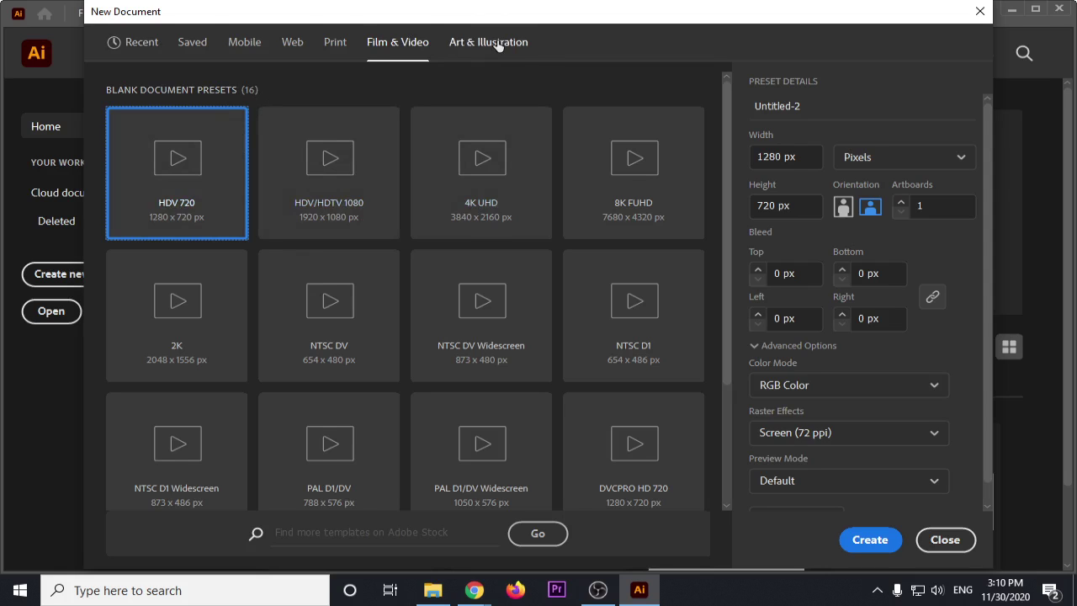
pyautogui.click(498, 46)
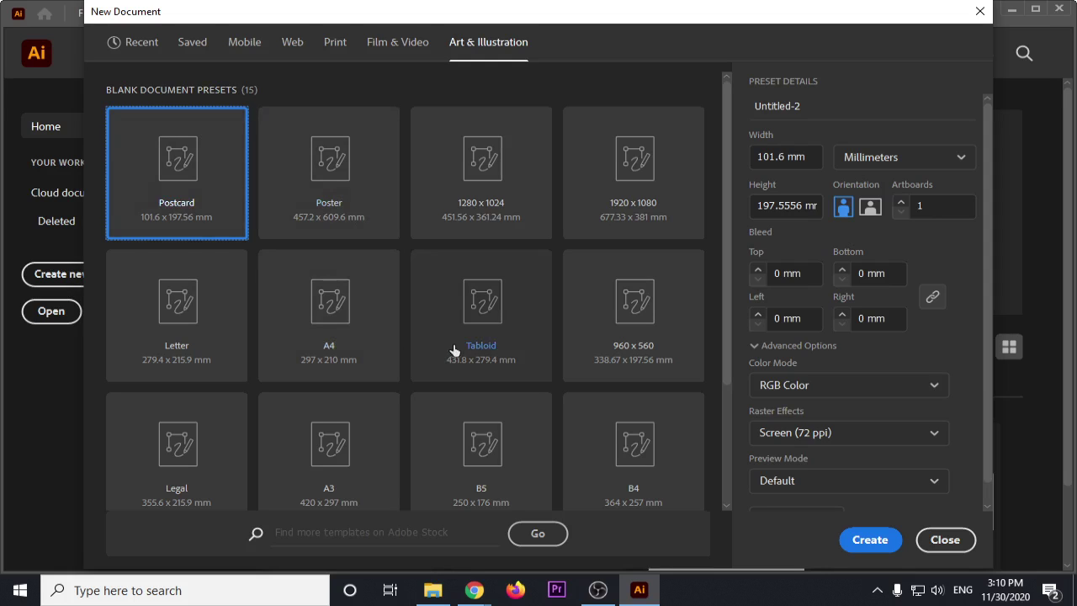
pyautogui.click(144, 46)
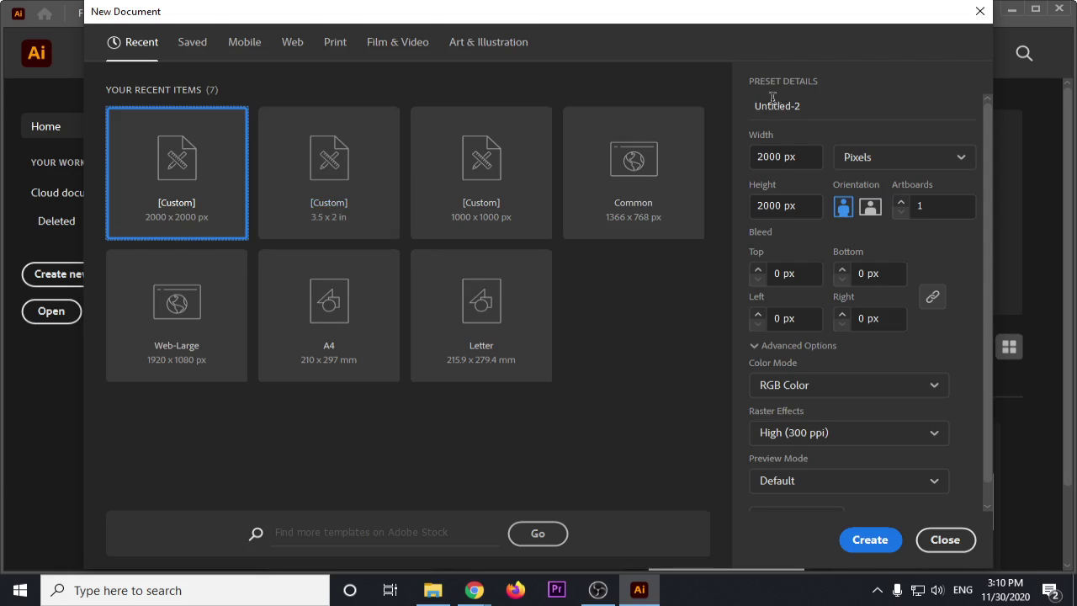
pyautogui.click(809, 107)
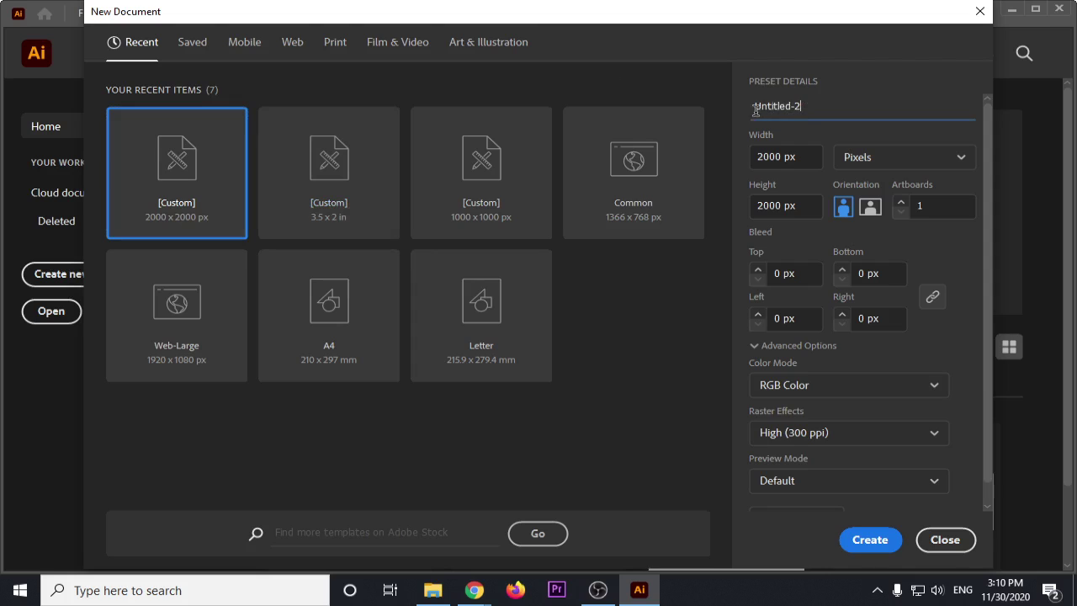
# Step: Rename the document preset from Untitled-2 to 'Class 1'
pyautogui.click(796, 107)
pyautogui.click(815, 104)
pyautogui.press('BackSpace')
pyautogui.press('BackSpace')
pyautogui.press('BackSpace')
pyautogui.press('BackSpace')
pyautogui.press('BackSpace')
pyautogui.press('BackSpace')
pyautogui.press('BackSpace')
pyautogui.press('BackSpace')
pyautogui.press('BackSpace')
pyautogui.press('BackSpace')
pyautogui.write('C')
pyautogui.write('lass 1')
pyautogui.click(804, 159)
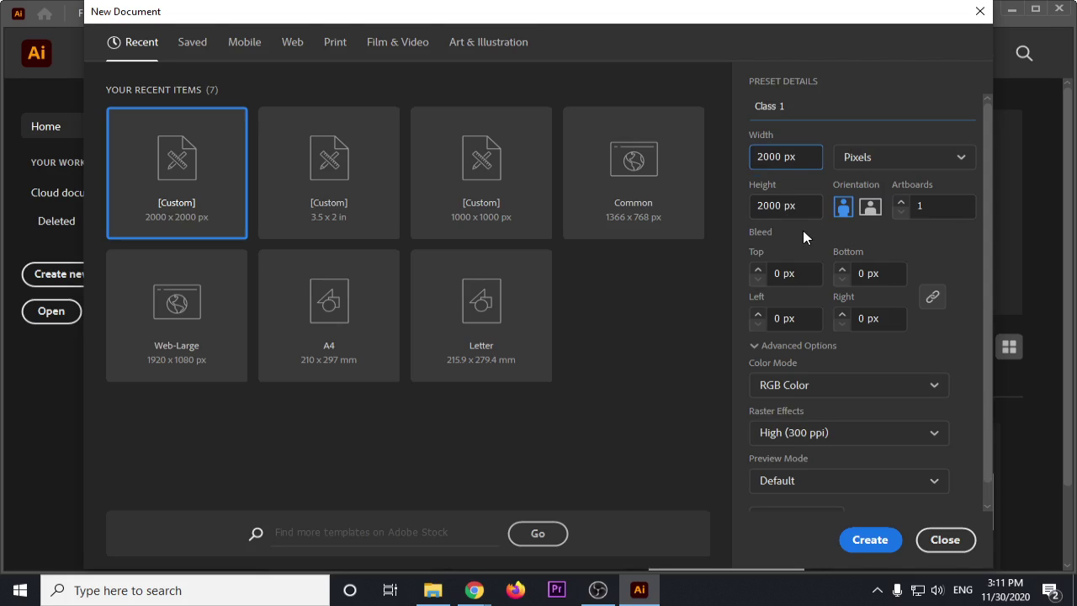
pyautogui.click(959, 160)
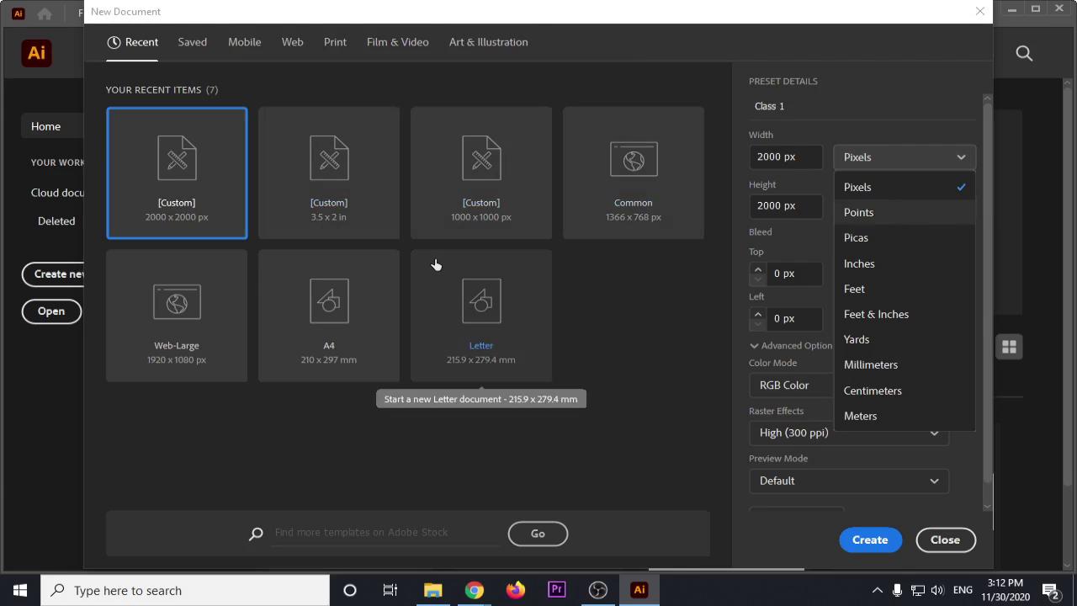
# Step: Set the width to 36 inches, then switch units to feet (3 ft × 2.3148 ft)
pyautogui.click(870, 269)
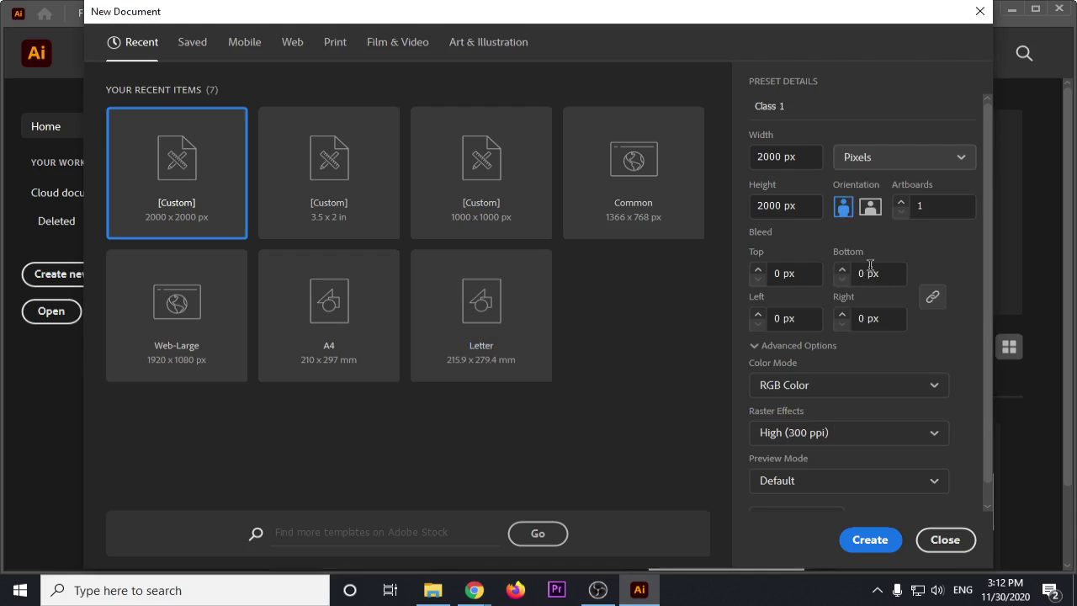
pyautogui.click(810, 157)
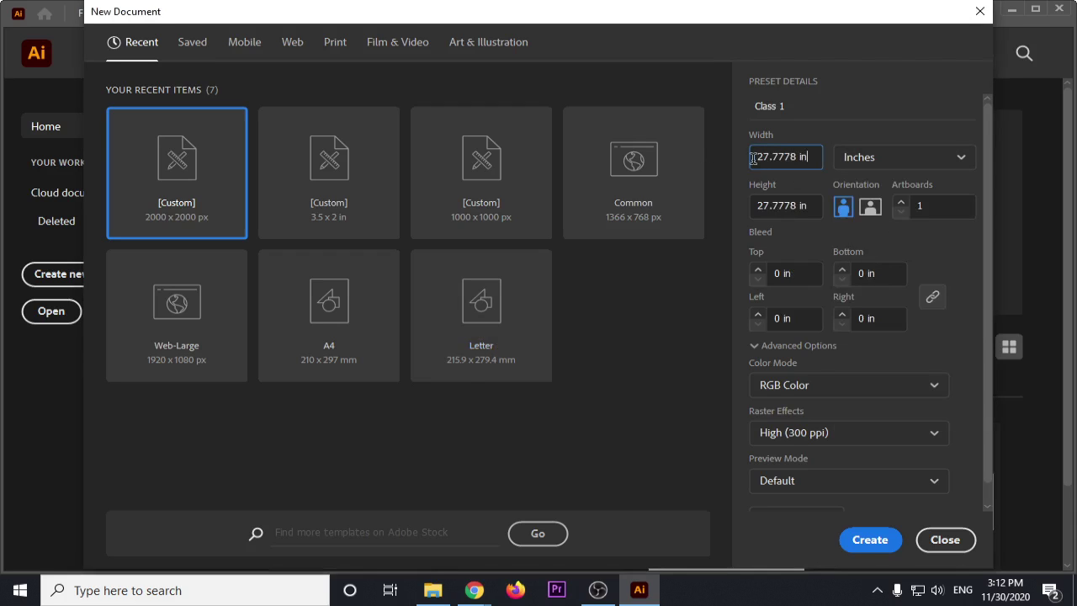
pyautogui.press('BackSpace')
pyautogui.press('BackSpace')
pyautogui.press('BackSpace')
pyautogui.press('BackSpace')
pyautogui.write('36')
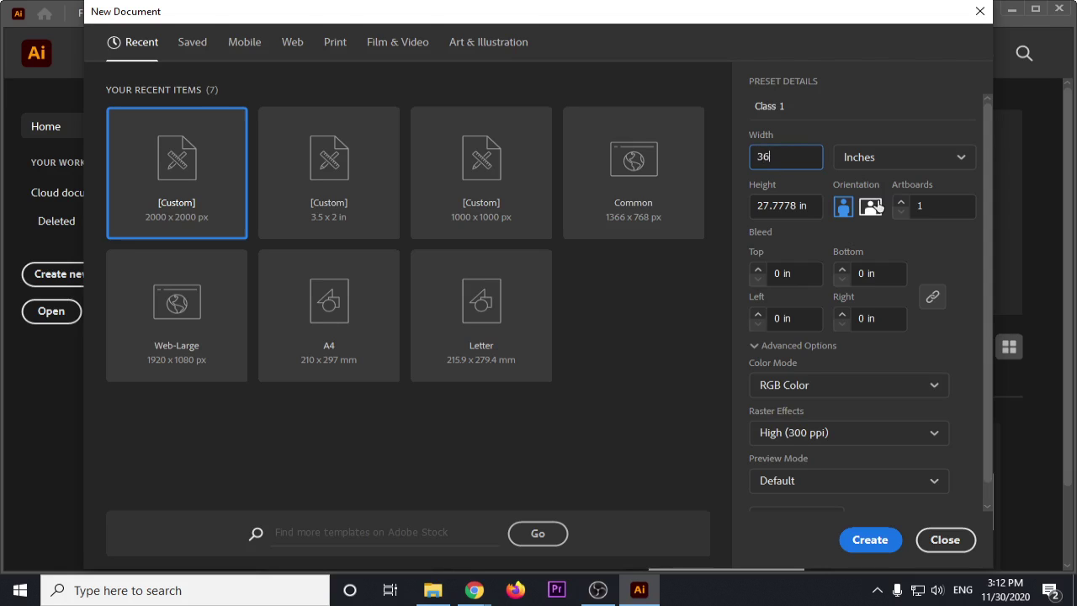
pyautogui.press('Tab')
pyautogui.click(924, 161)
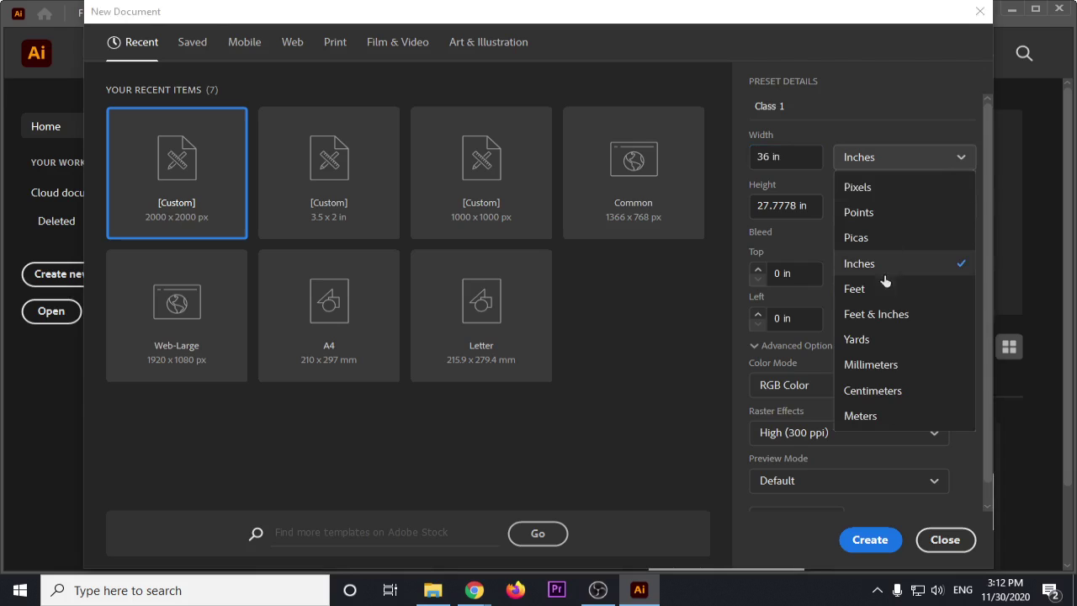
pyautogui.click(868, 294)
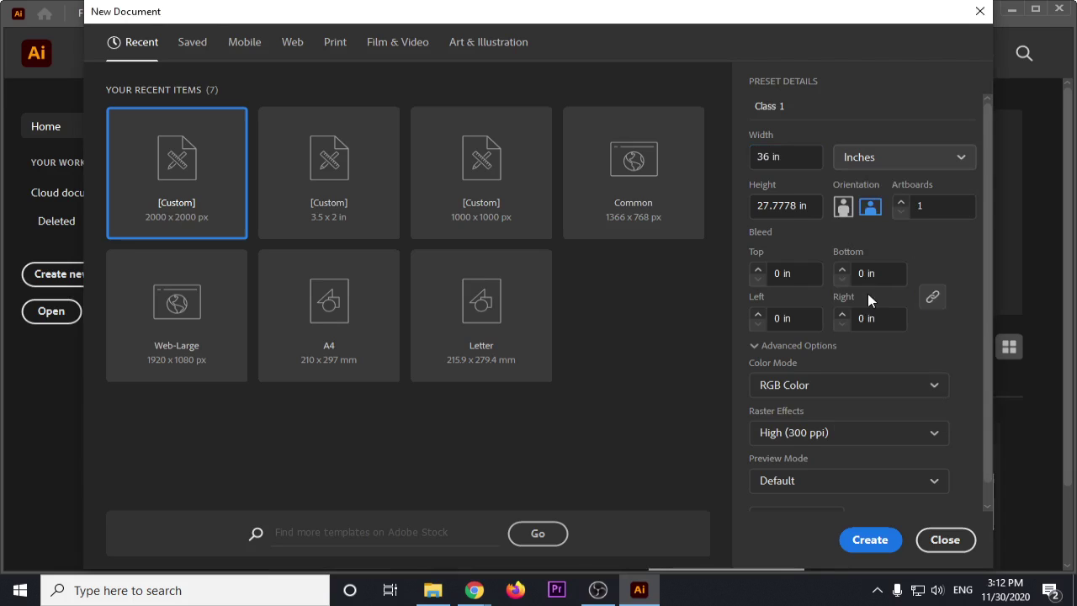
# Step: Set the width to 6.5 ft, cycling units through Inches and Feet & Inches to Pixels (5616 × 2000 px)
pyautogui.click(799, 157)
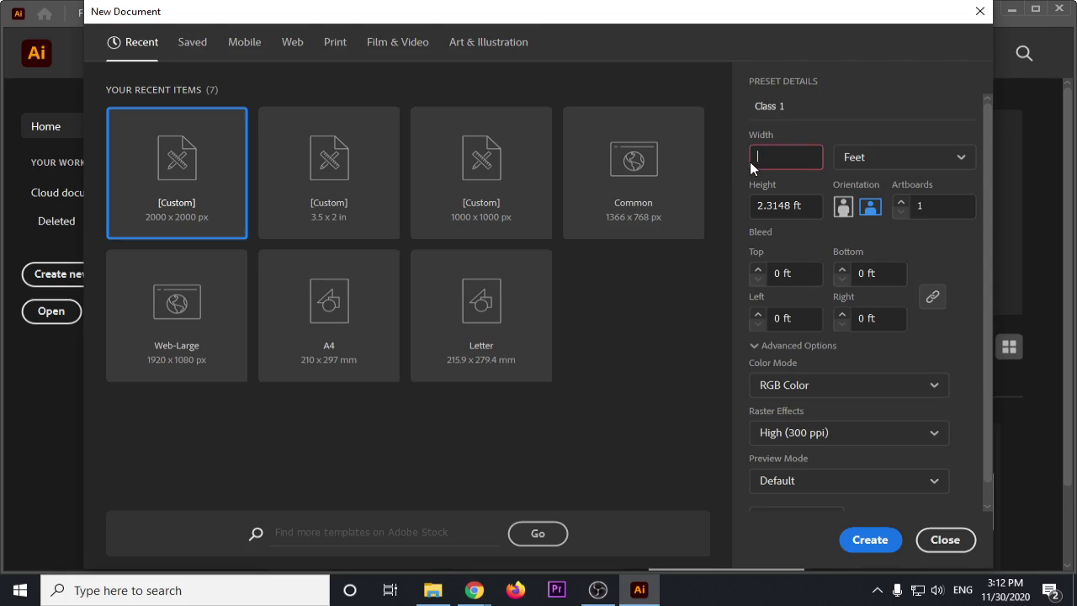
pyautogui.write('6.5')
pyautogui.click(901, 156)
pyautogui.click(872, 264)
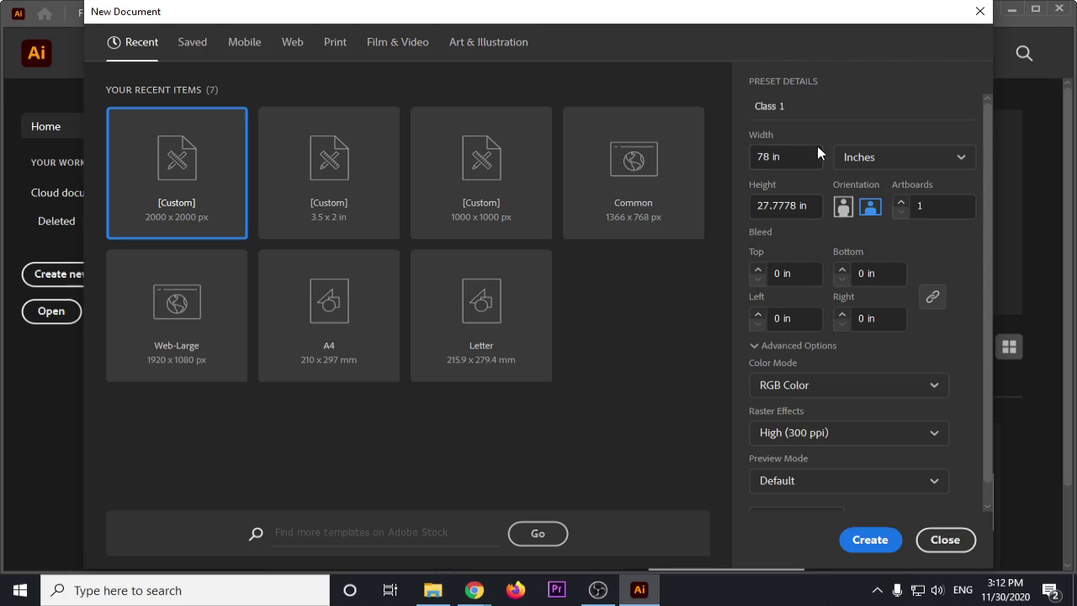
pyautogui.click(888, 160)
pyautogui.click(886, 316)
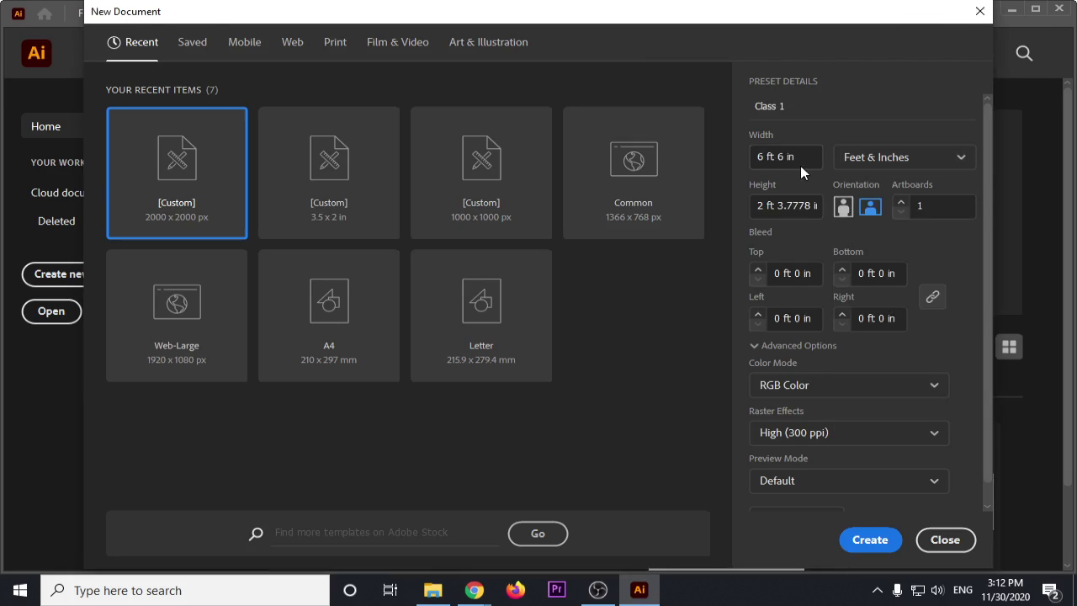
pyautogui.click(858, 168)
pyautogui.click(866, 186)
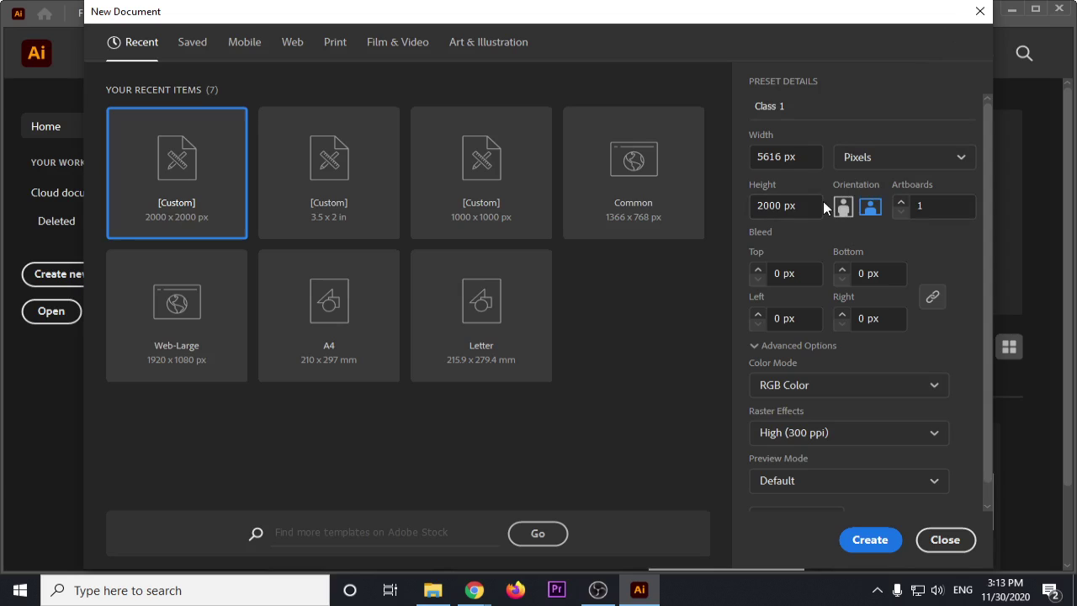
# Step: Set the width to 3000 px and toggle orientation to portrait and back to landscape
pyautogui.click(801, 156)
pyautogui.click(782, 157)
pyautogui.press('BackSpace')
pyautogui.press('BackSpace')
pyautogui.press('BackSpace')
pyautogui.press('BackSpace')
pyautogui.write('300')
pyautogui.write('0')
pyautogui.click(841, 206)
pyautogui.click(760, 158)
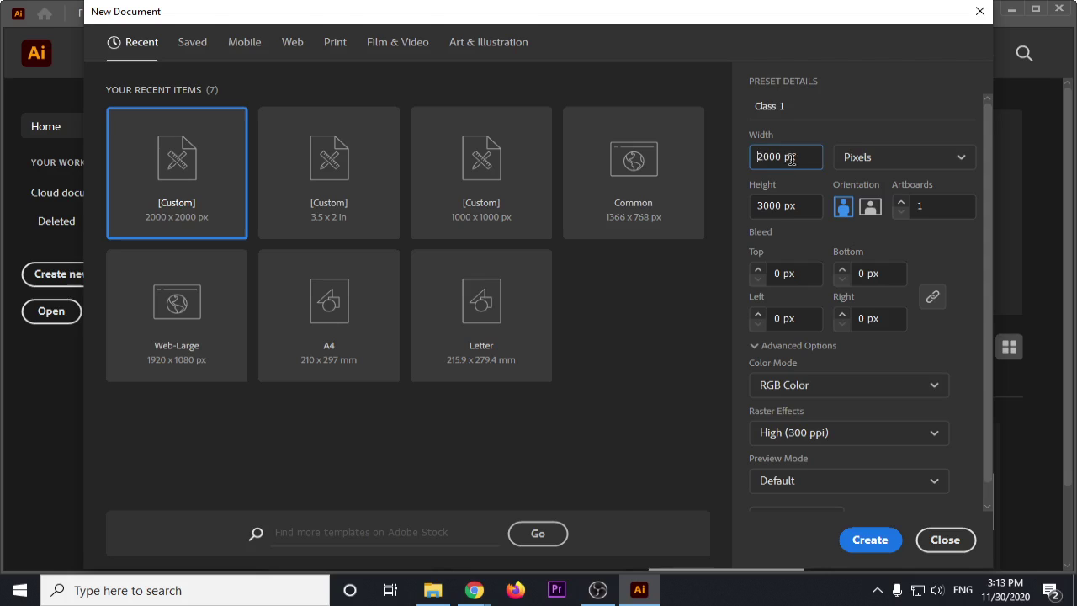
pyautogui.click(771, 206)
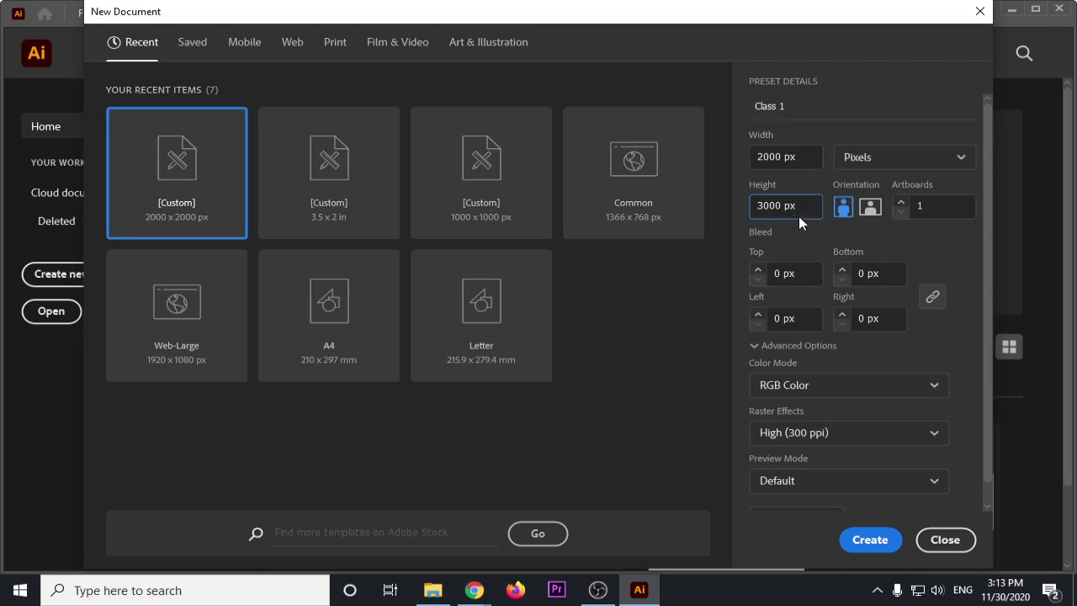
pyautogui.click(782, 158)
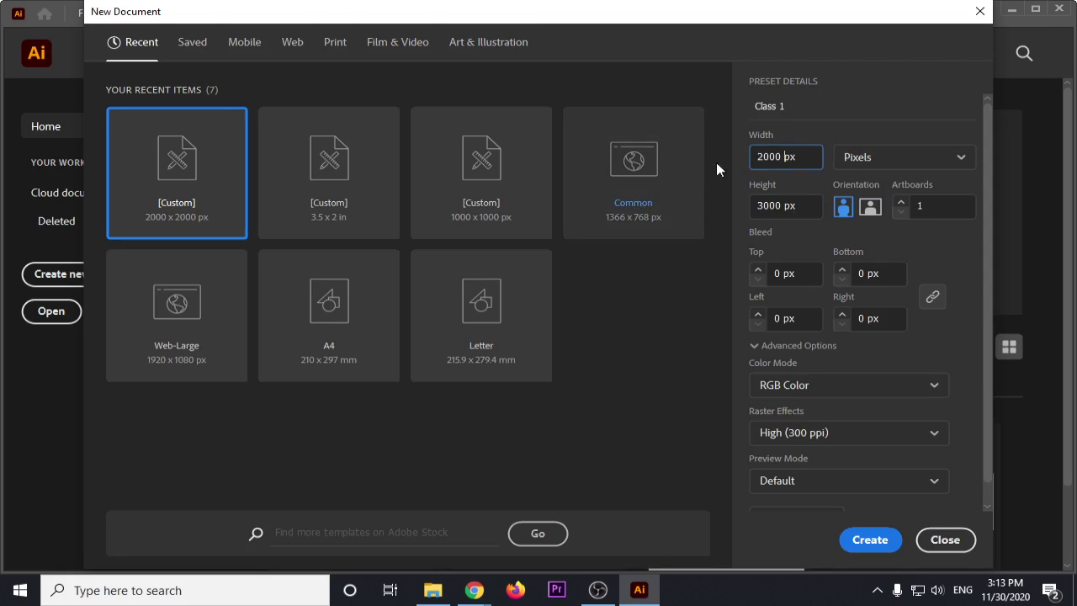
pyautogui.click(870, 207)
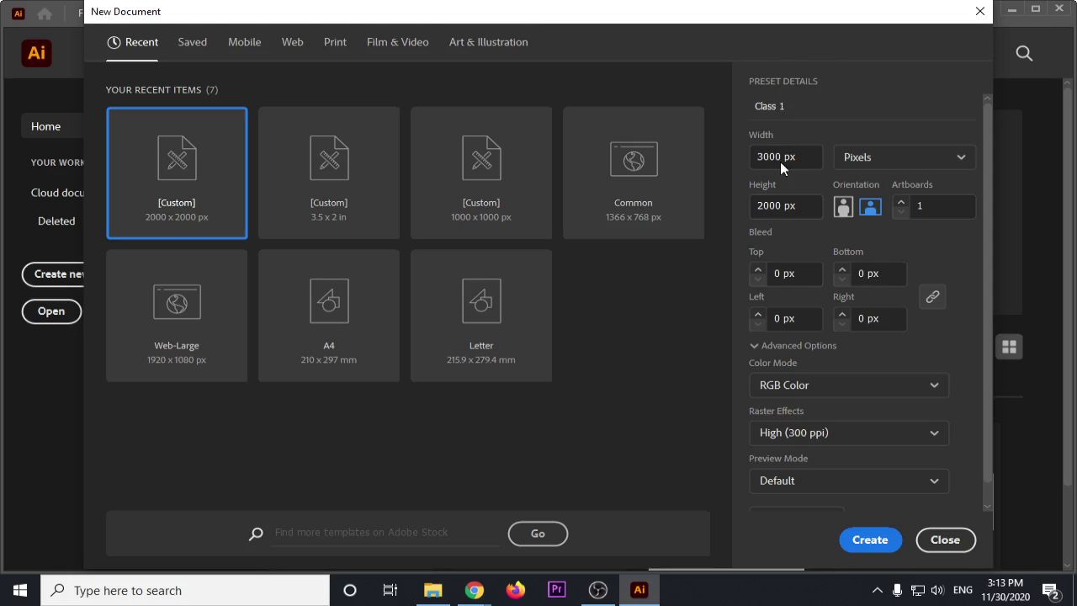
# Step: Switch units to inches and size the document 3.5 in × 2 in, landscape
pyautogui.click(959, 158)
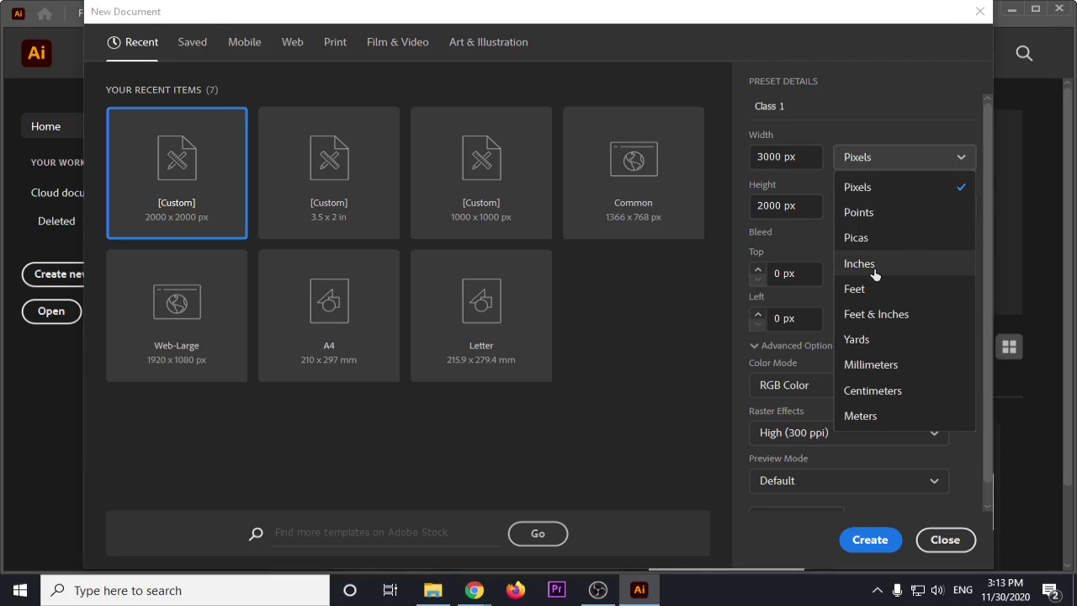
pyautogui.click(877, 266)
pyautogui.click(795, 157)
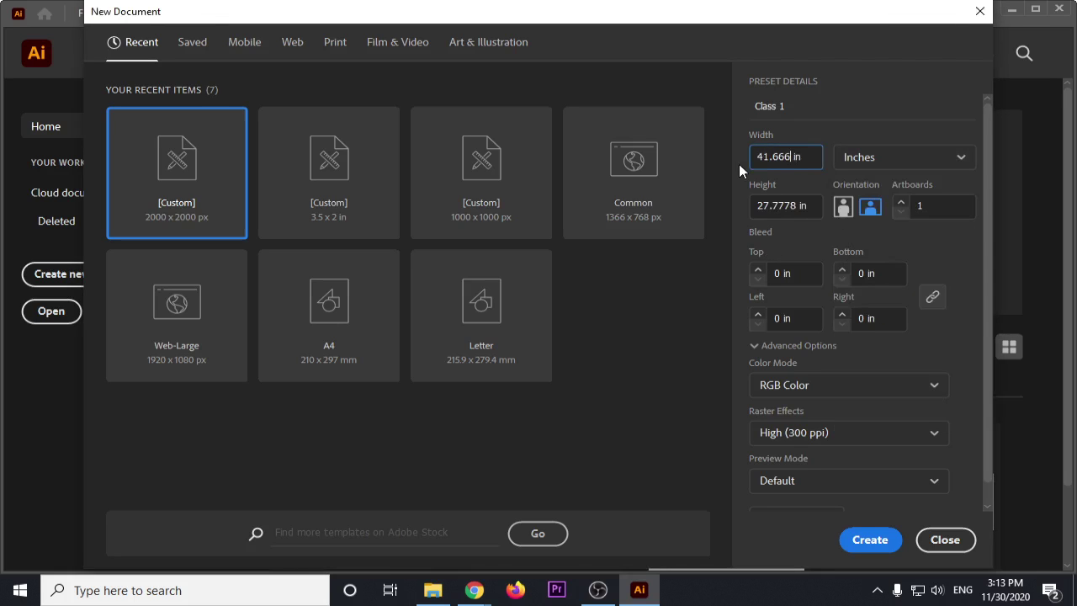
pyautogui.press('BackSpace')
pyautogui.press('BackSpace')
pyautogui.press('BackSpace')
pyautogui.write('3.5')
pyautogui.click(796, 205)
pyautogui.press('BackSpace')
pyautogui.press('BackSpace')
pyautogui.press('BackSpace')
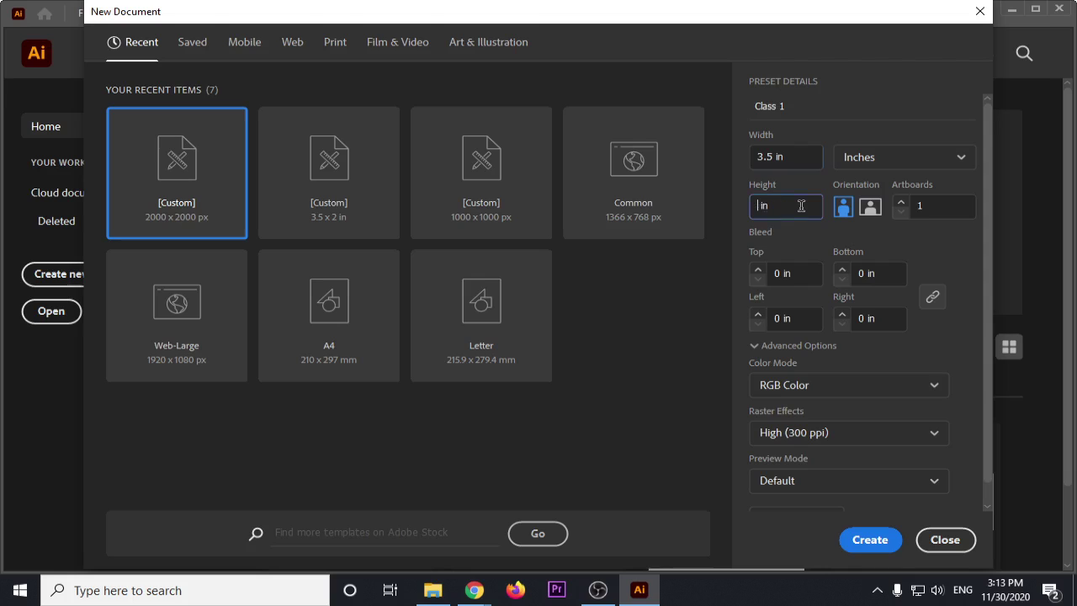
pyautogui.write('2')
pyautogui.click(776, 158)
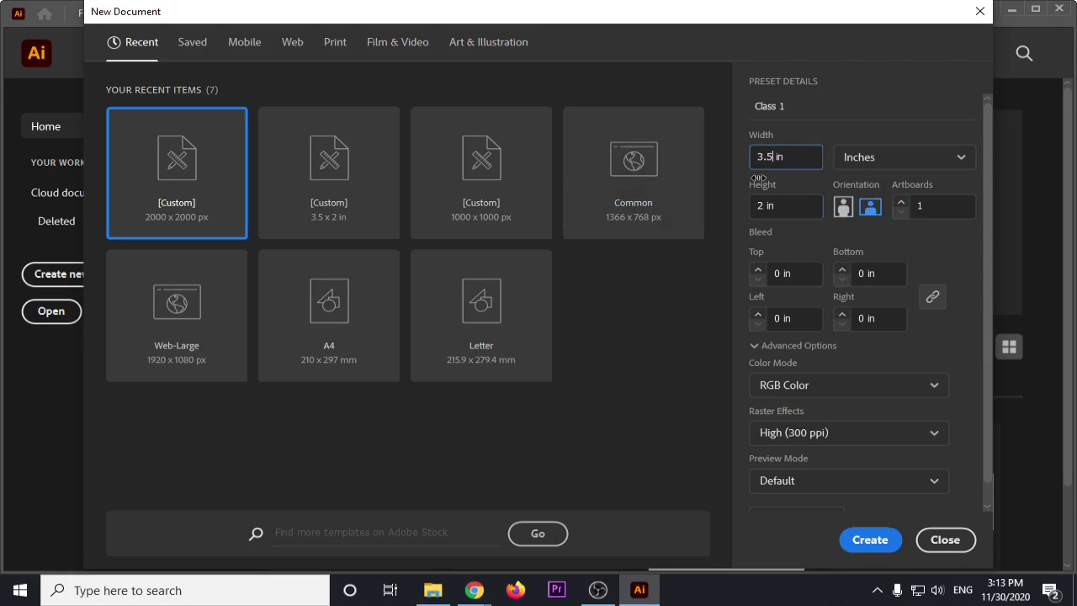
pyautogui.click(843, 206)
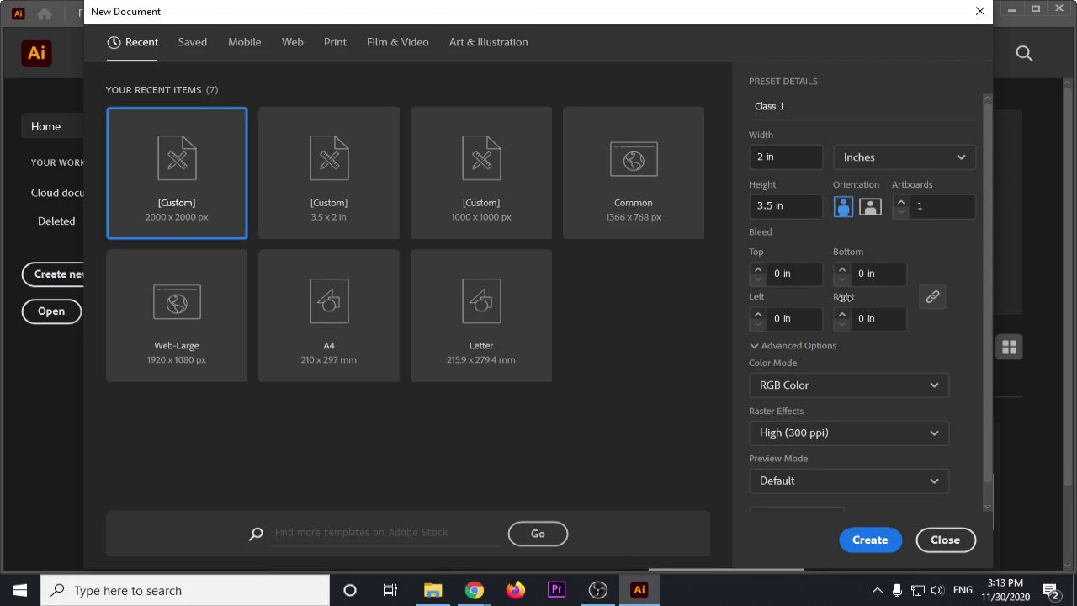
pyautogui.click(868, 209)
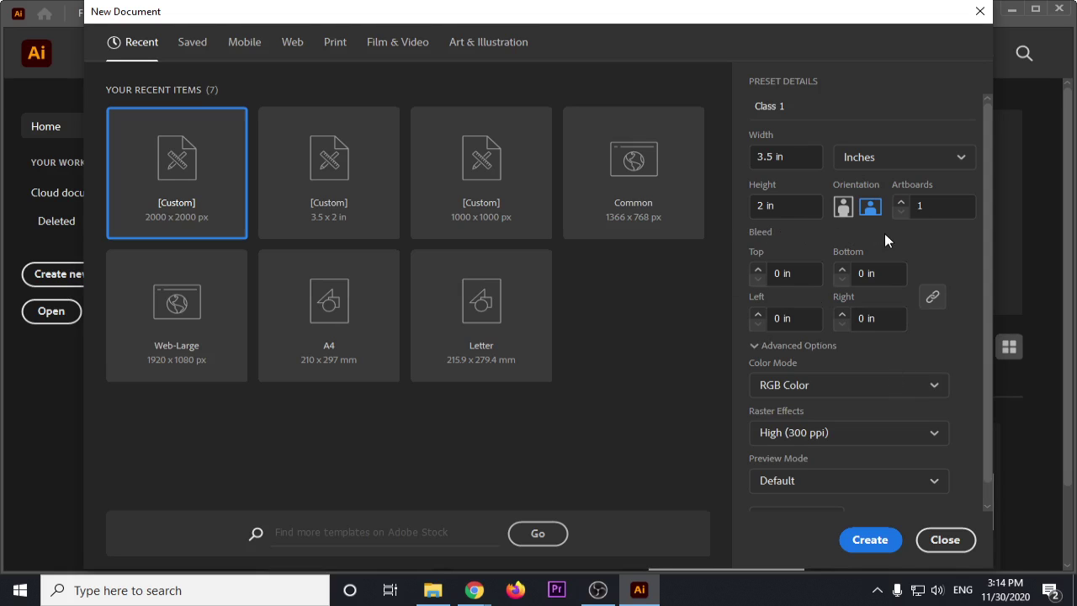
pyautogui.press('Print')
pyautogui.moveTo(740, 221); pyautogui.dragTo(959, 337)
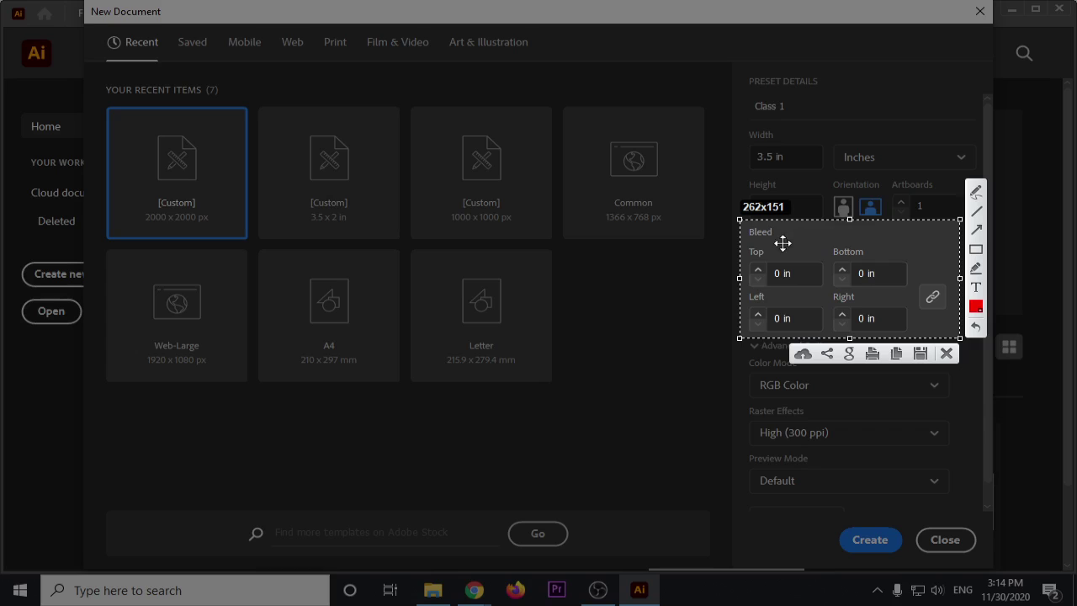
pyautogui.moveTo(896, 249); pyautogui.dragTo(817, 311)
pyautogui.moveTo(810, 250); pyautogui.dragTo(879, 311)
pyautogui.press('Escape')
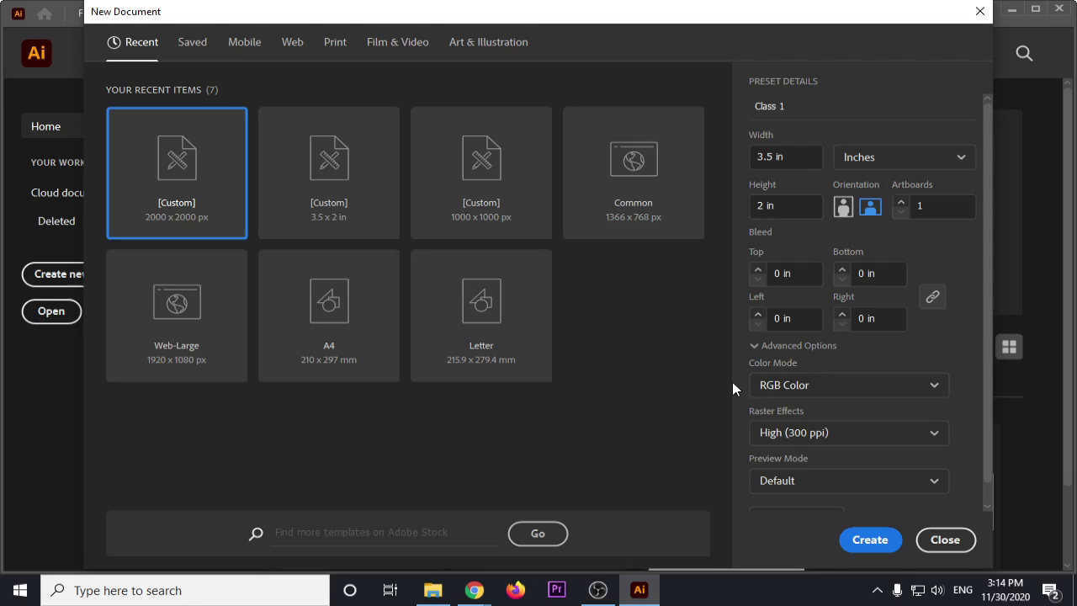
pyautogui.click(475, 589)
pyautogui.click(408, 539)
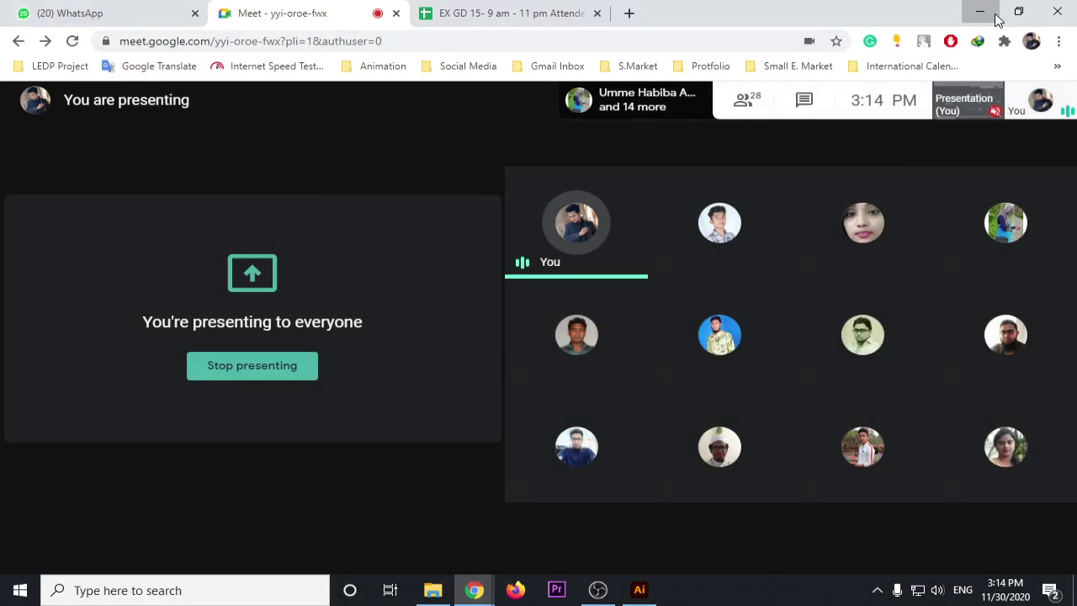
pyautogui.click(995, 19)
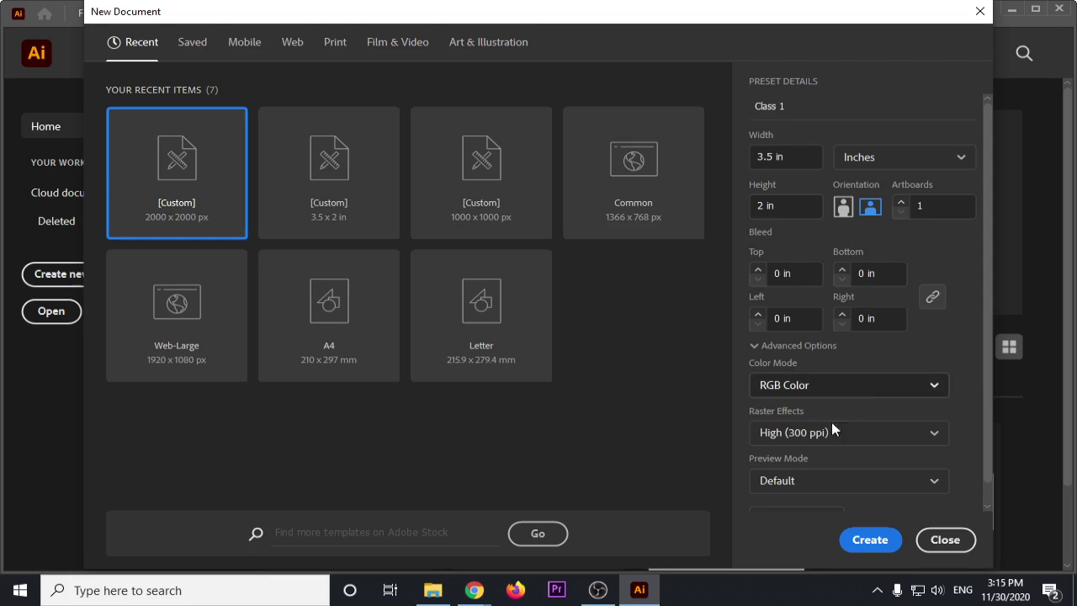
pyautogui.click(938, 433)
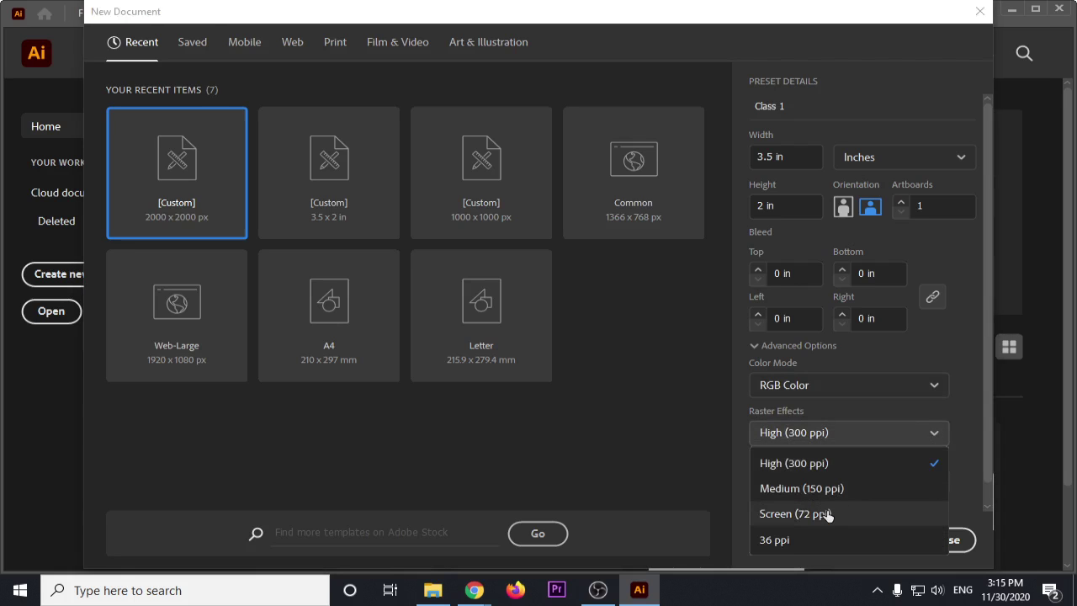
pyautogui.click(828, 514)
pyautogui.click(933, 437)
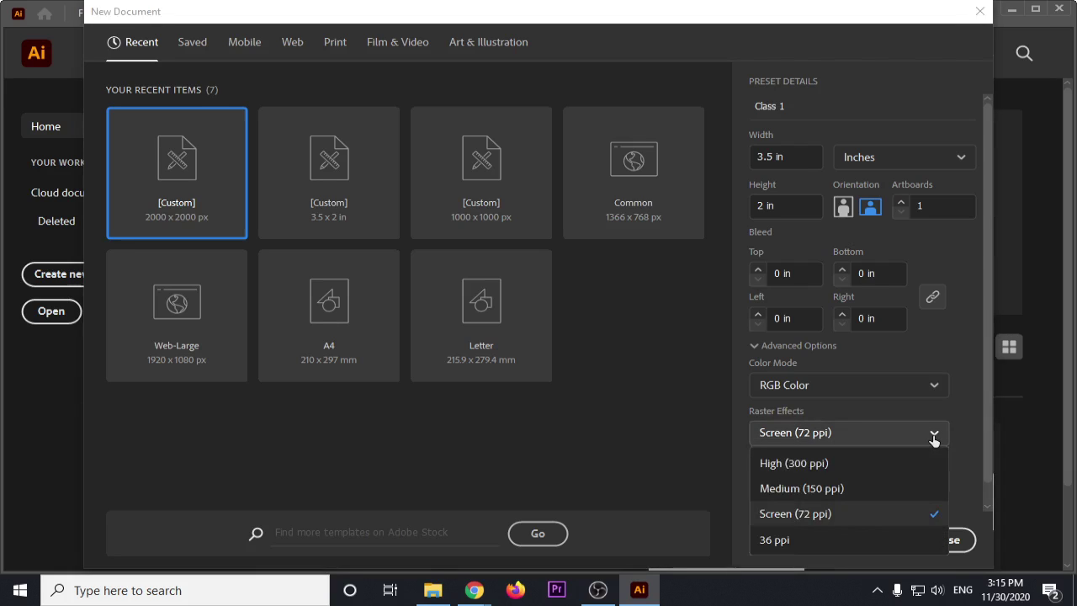
pyautogui.click(823, 464)
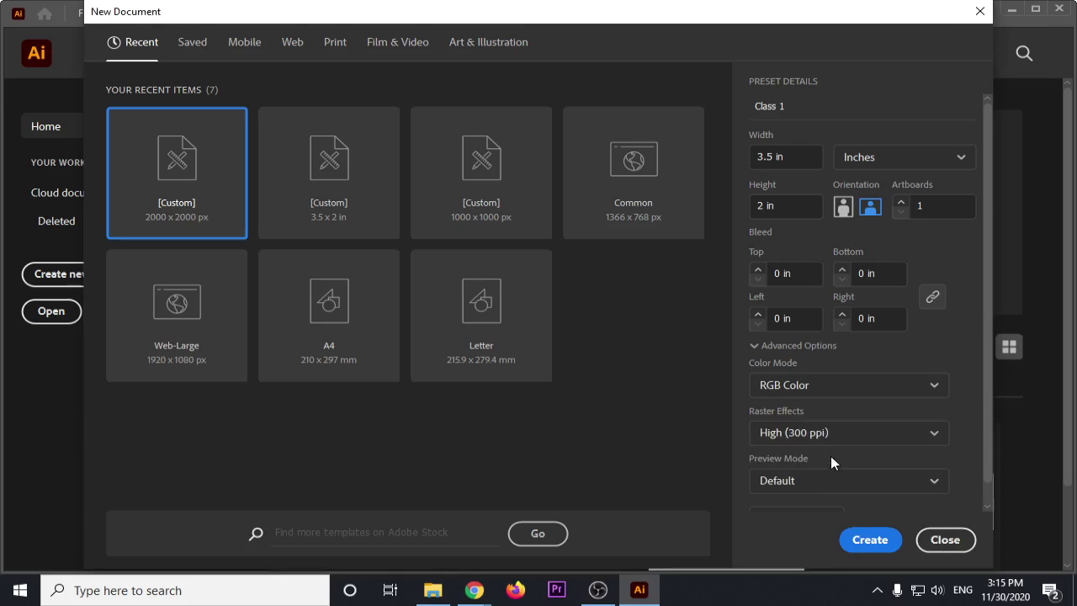
pyautogui.click(807, 391)
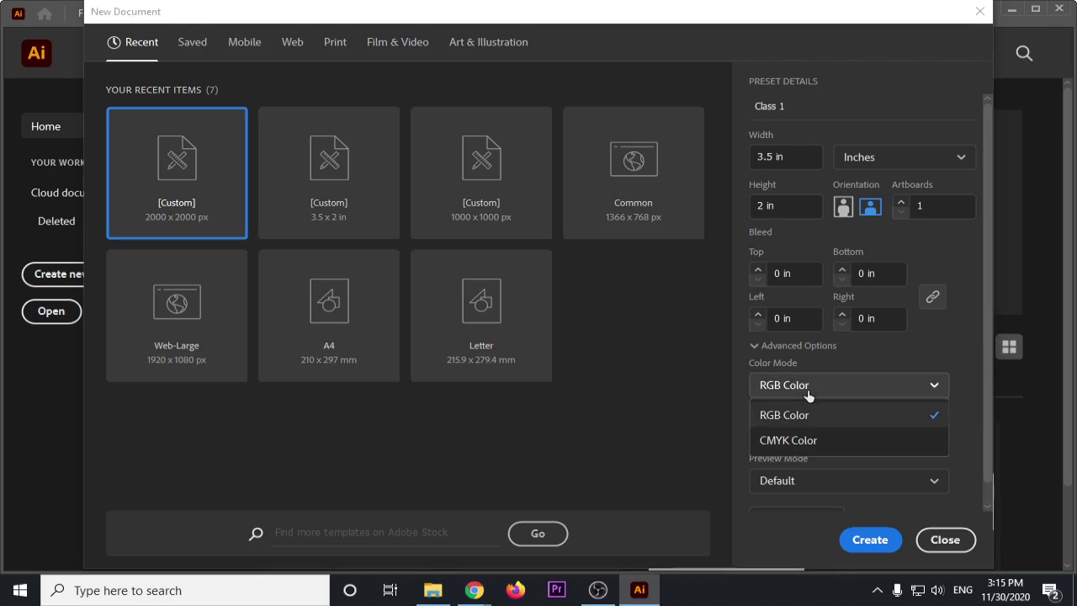
pyautogui.click(807, 391)
pyautogui.click(812, 384)
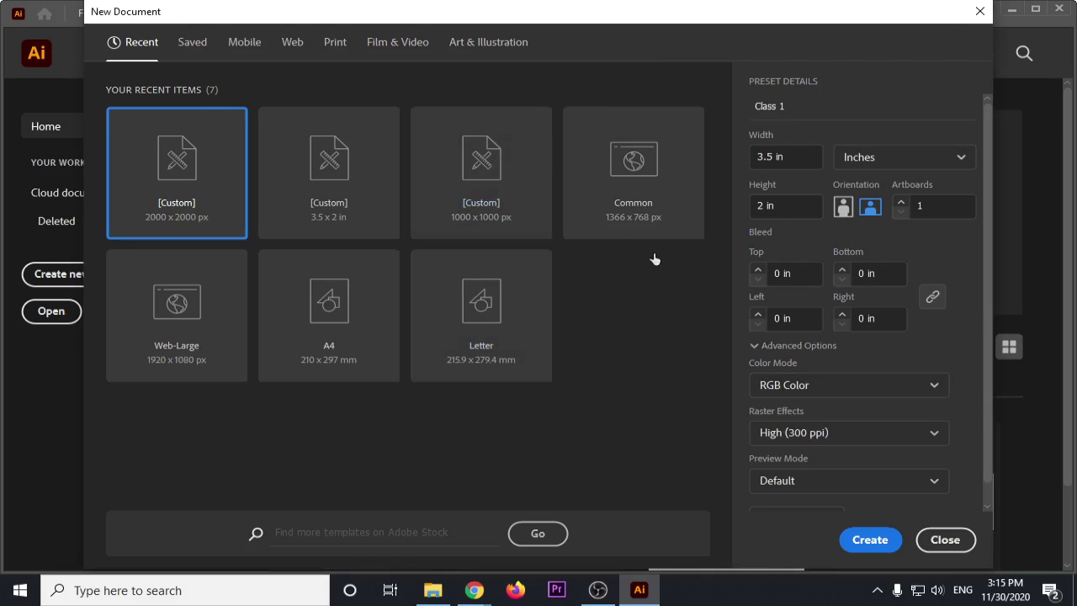
pyautogui.scroll(-1, 842, 442)
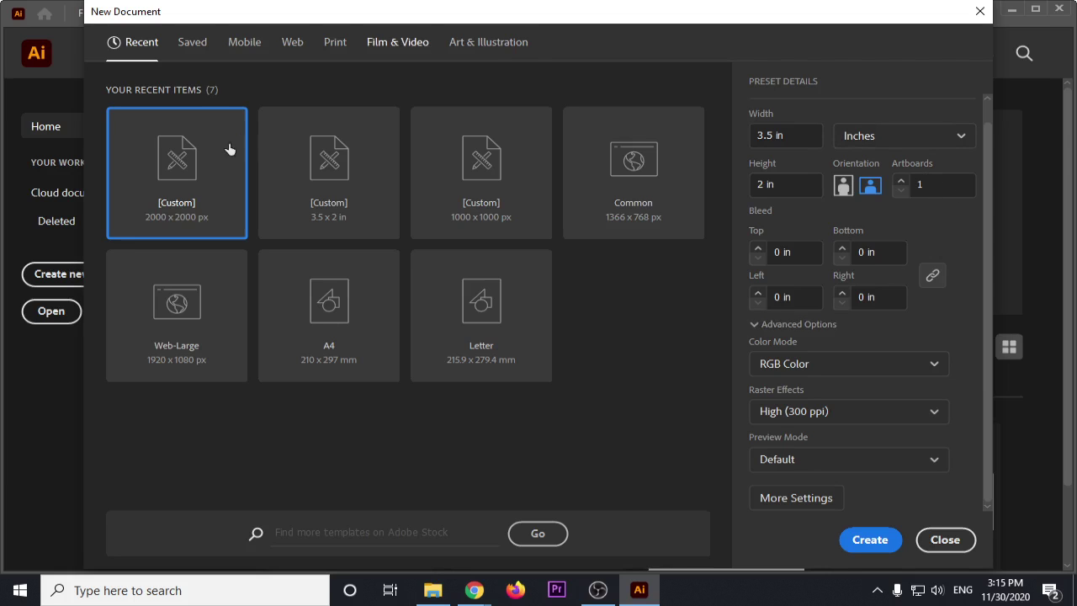
pyautogui.scroll(1, 854, 233)
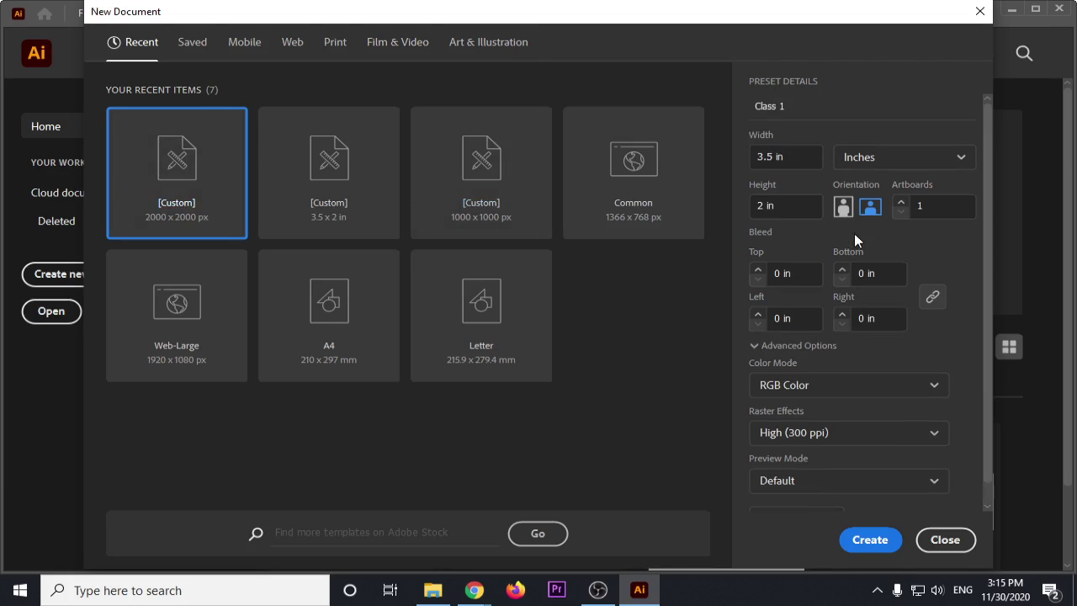
# Step: Switch units to pixels, set width and height to 1000 px, and create the document
pyautogui.click(919, 159)
pyautogui.click(869, 188)
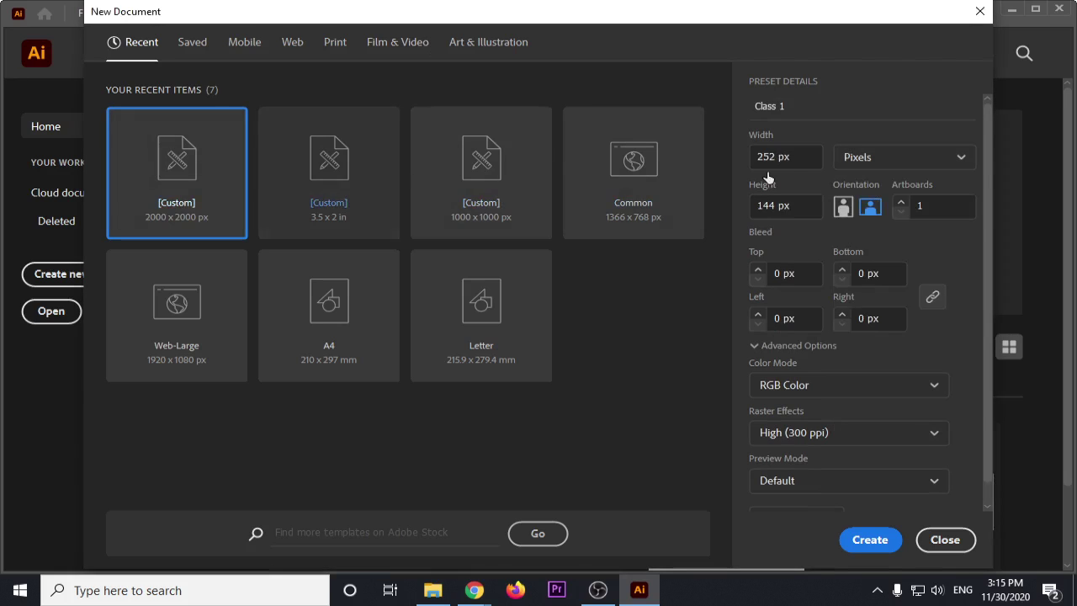
pyautogui.click(808, 157)
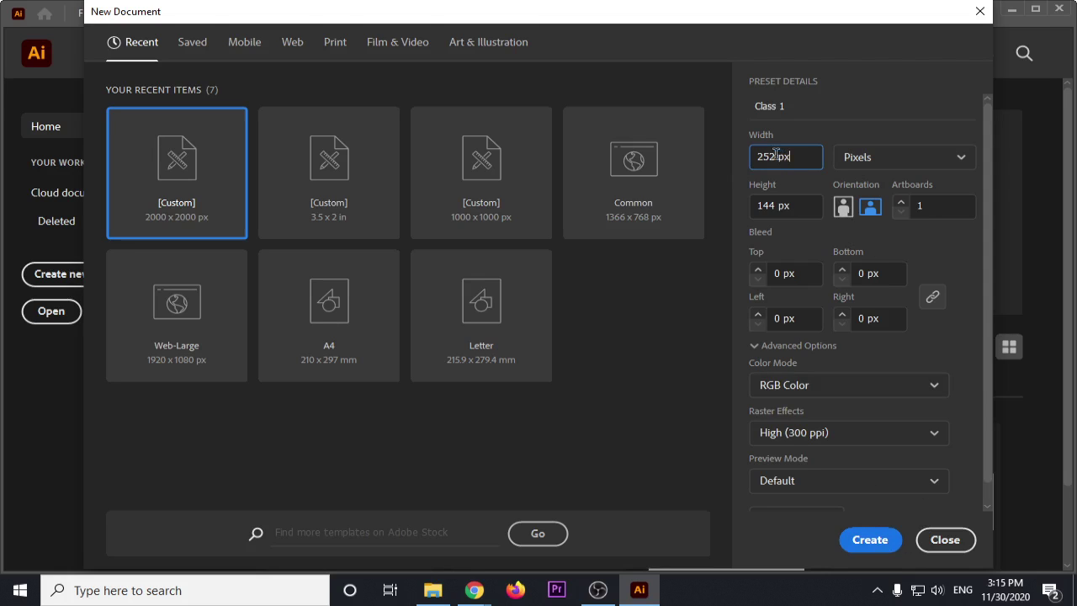
pyautogui.press('BackSpace')
pyautogui.press('BackSpace')
pyautogui.press('BackSpace')
pyautogui.write('1000')
pyautogui.click(775, 204)
pyautogui.press('BackSpace')
pyautogui.press('BackSpace')
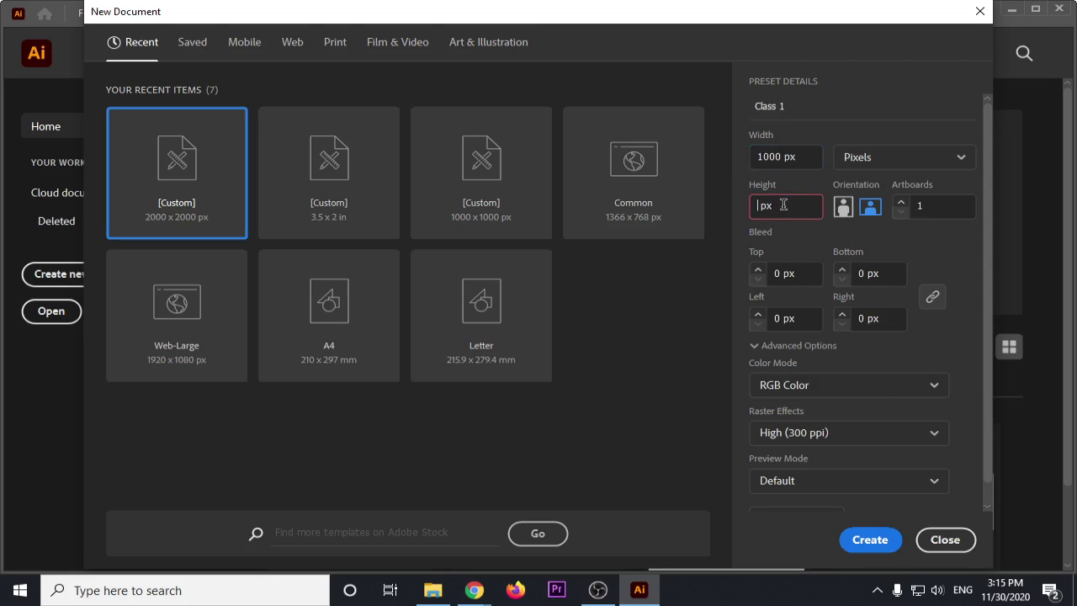
pyautogui.write('1000')
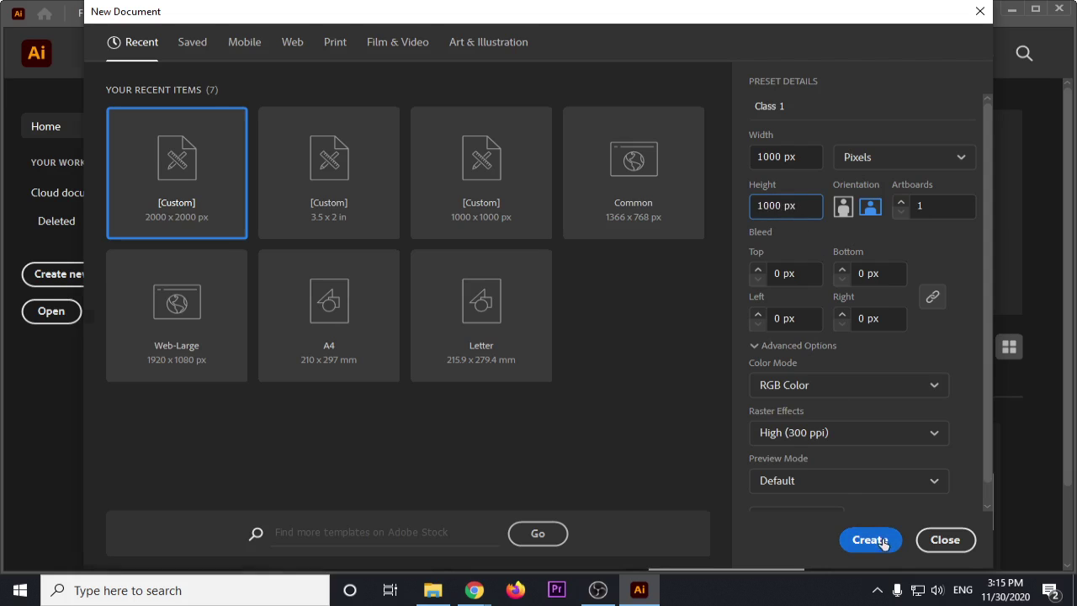
pyautogui.click(870, 539)
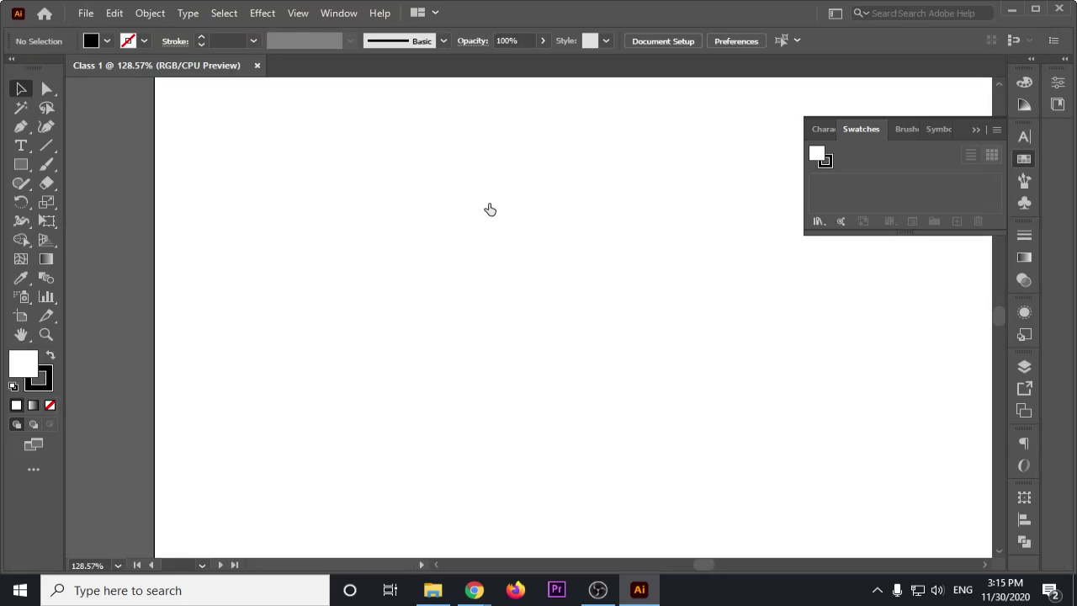
pyautogui.scroll(-4, 486, 245)
pyautogui.scroll(4, 517, 284)
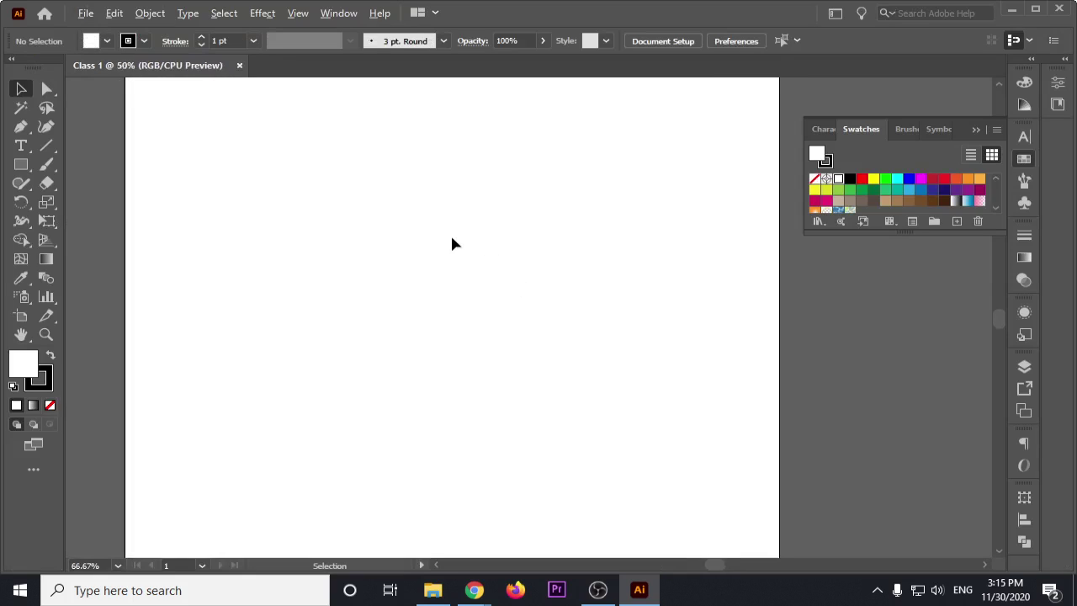
pyautogui.scroll(-3, 451, 243)
pyautogui.scroll(-6, 452, 243)
pyautogui.scroll(3, 558, 324)
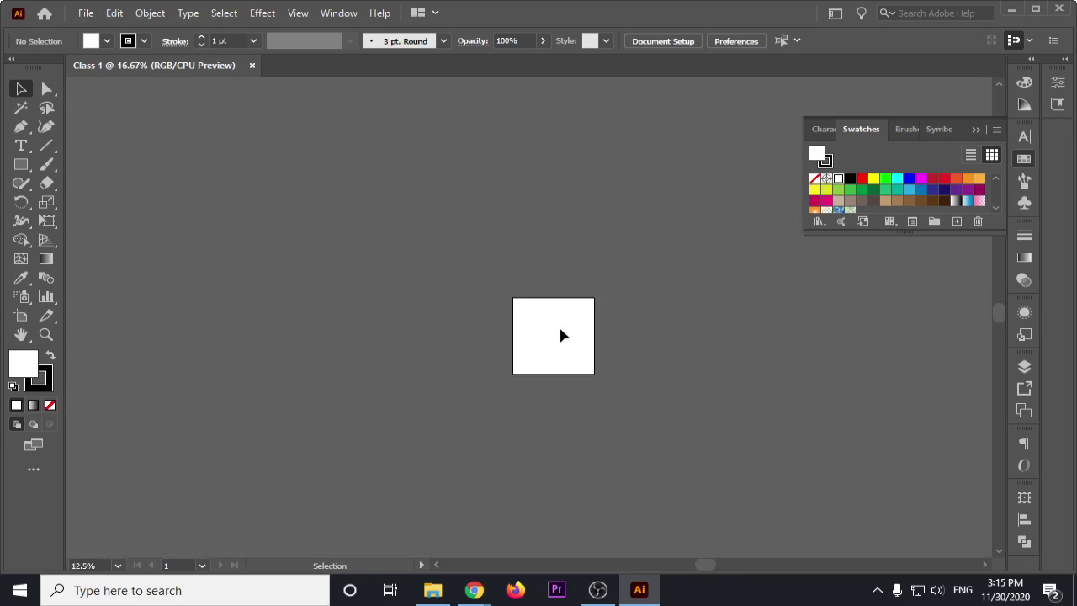
pyautogui.scroll(7, 487, 331)
pyautogui.scroll(-4, 485, 329)
pyautogui.scroll(-4, 485, 329)
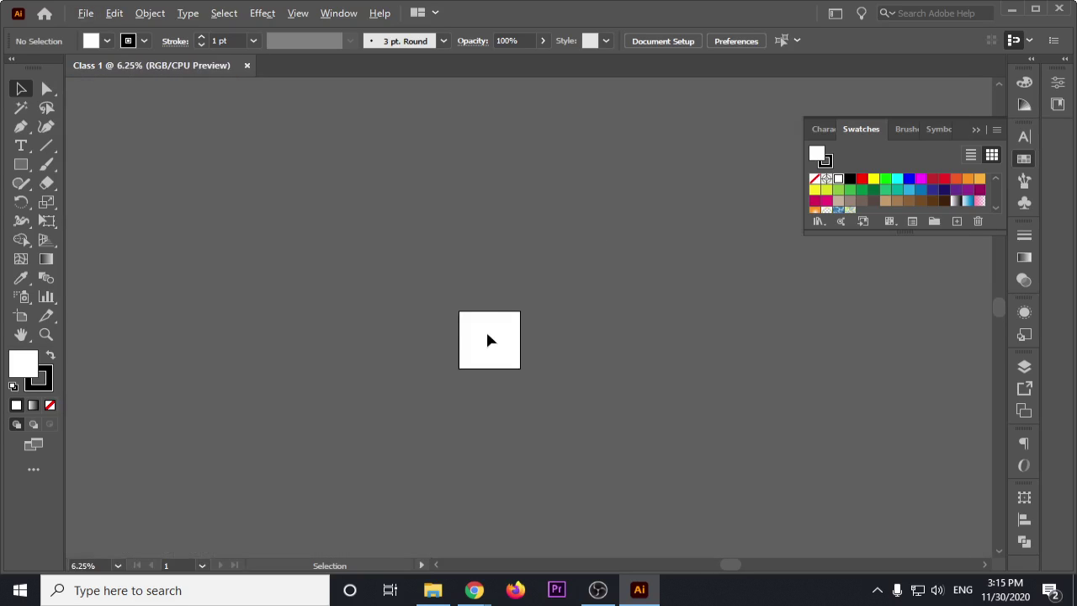
pyautogui.scroll(-2, 486, 329)
pyautogui.scroll(2, 565, 345)
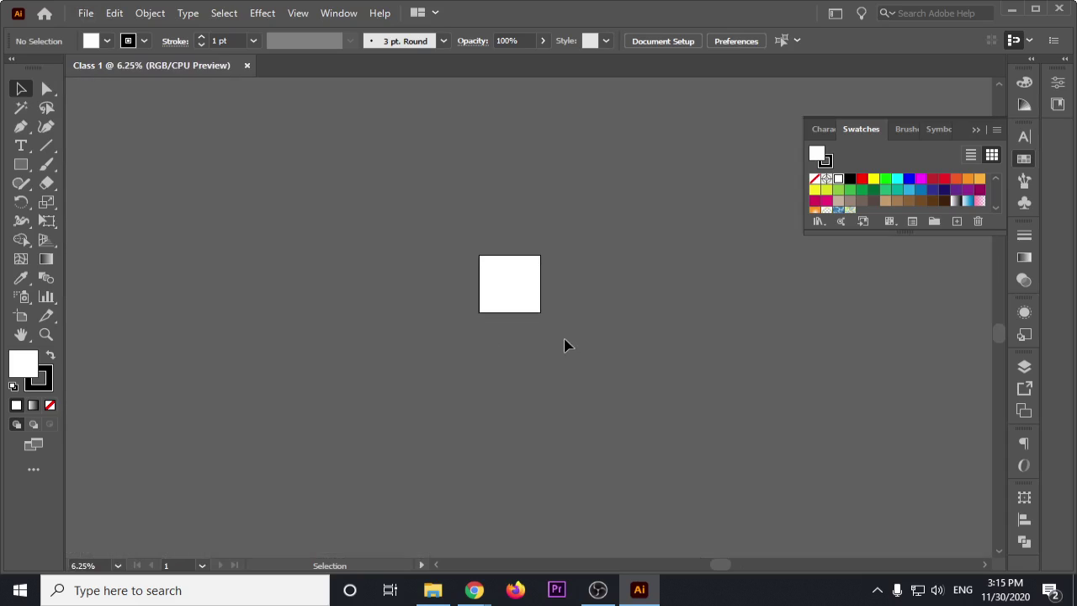
pyautogui.scroll(2, 530, 316)
pyautogui.scroll(2, 496, 286)
pyautogui.scroll(2, 477, 290)
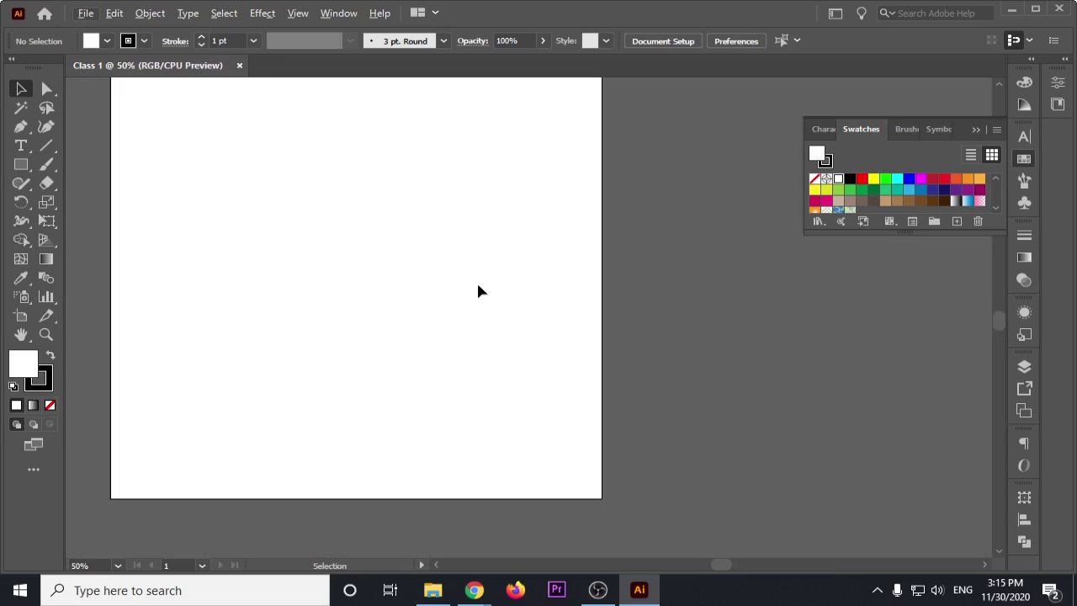
pyautogui.scroll(-4, 478, 290)
pyautogui.scroll(-4, 477, 290)
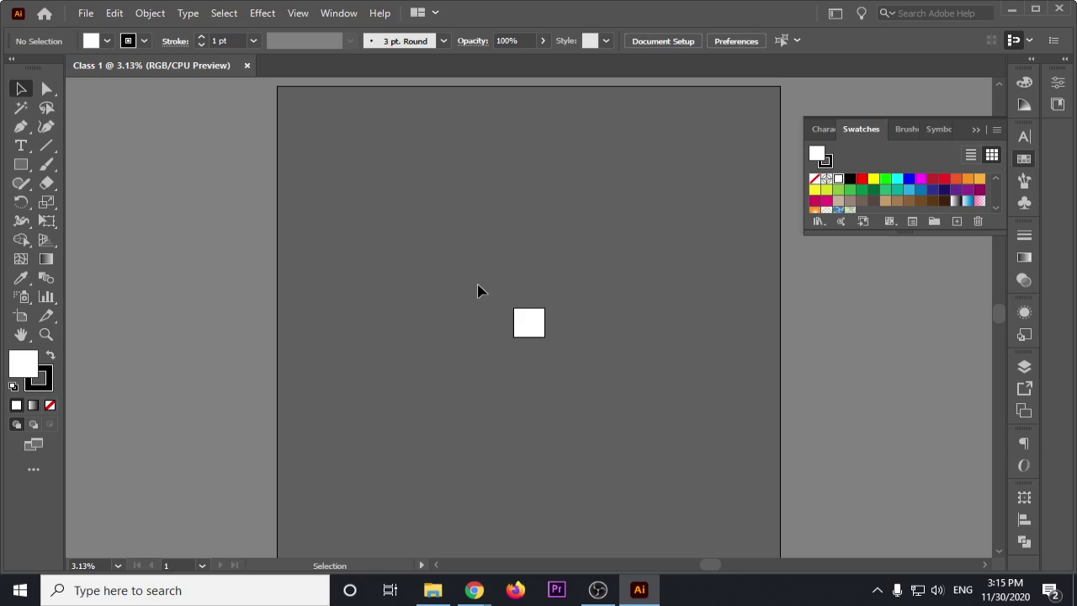
pyautogui.click(21, 164)
pyautogui.moveTo(460, 253)
pyautogui.mouseDown()
pyautogui.moveTo(495, 409)
pyautogui.moveTo(508, 333)
pyautogui.mouseUp()
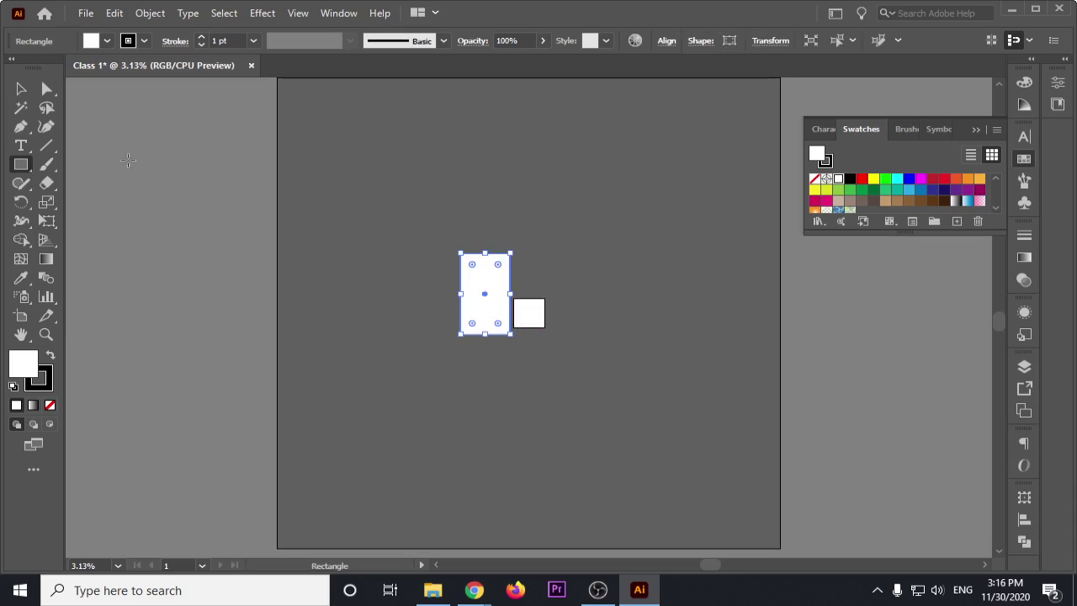
pyautogui.click(21, 88)
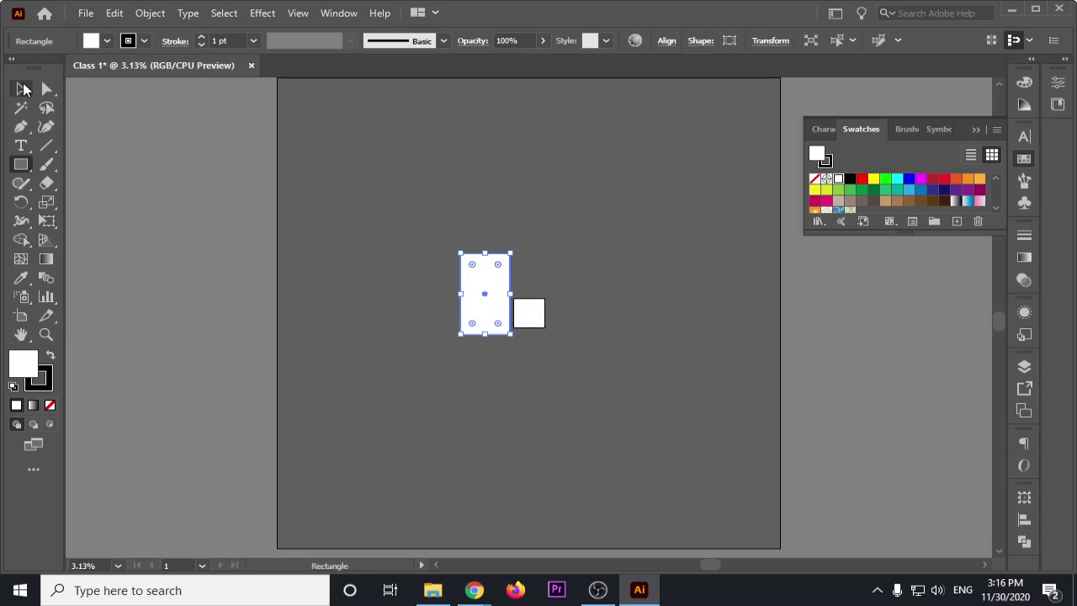
pyautogui.click(364, 202)
pyautogui.click(21, 164)
pyautogui.moveTo(342, 171); pyautogui.dragTo(654, 455)
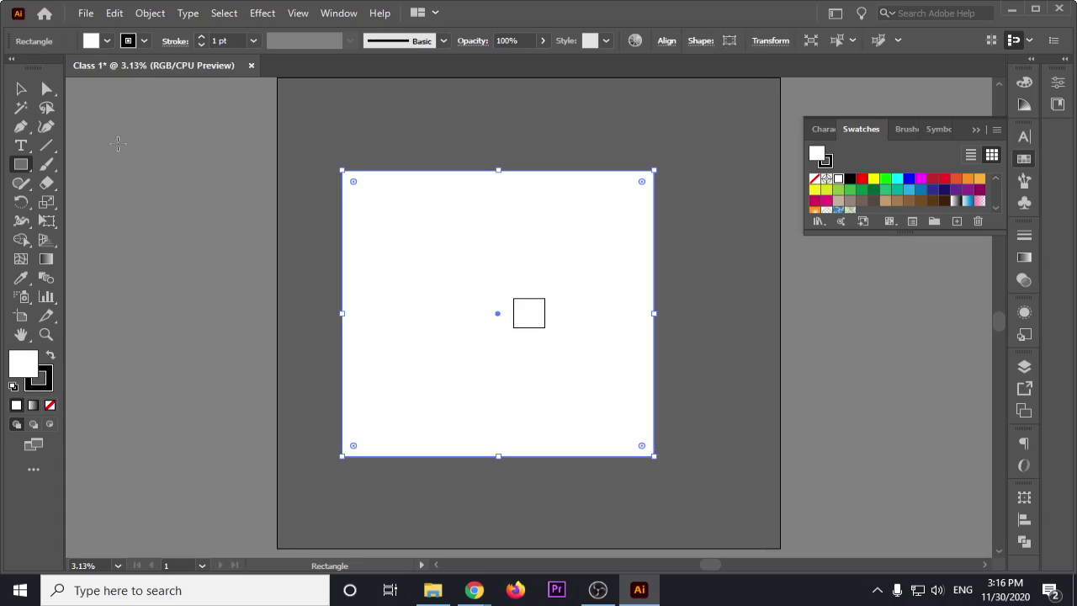
pyautogui.click(21, 88)
pyautogui.click(326, 112)
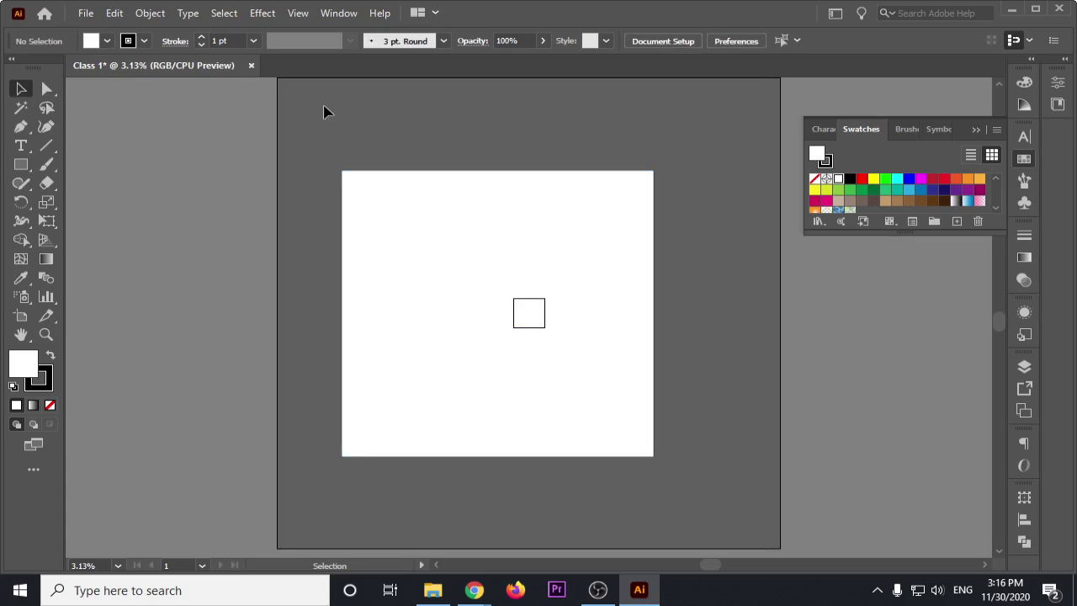
pyautogui.click(521, 202)
pyautogui.press('Delete')
pyautogui.click(467, 288)
pyautogui.moveTo(467, 289); pyautogui.dragTo(455, 288)
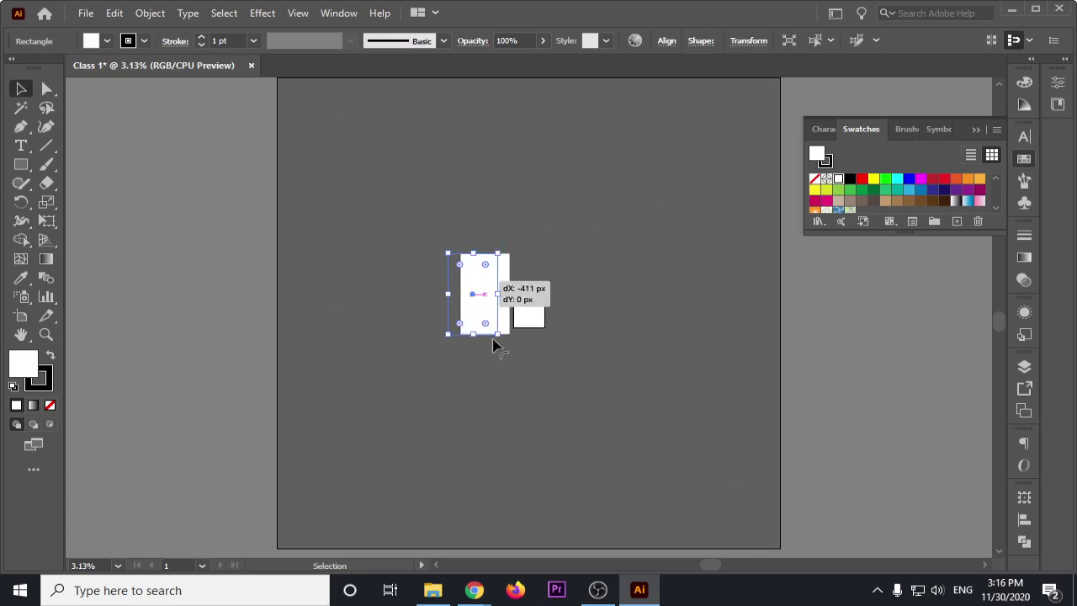
pyautogui.scroll(5, 508, 300)
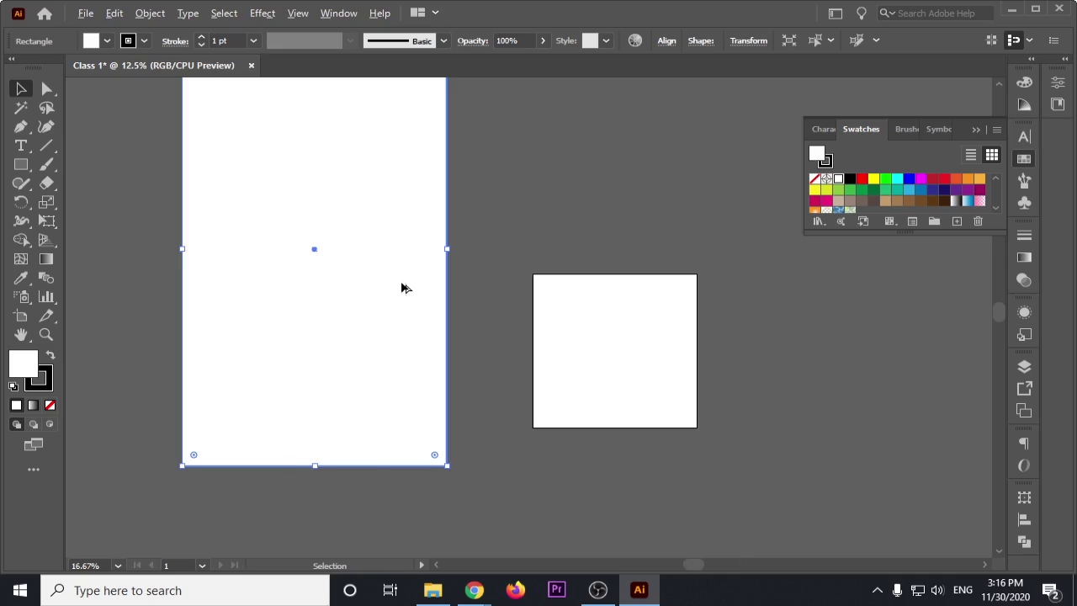
pyautogui.scroll(-3, 402, 286)
pyautogui.press('Delete')
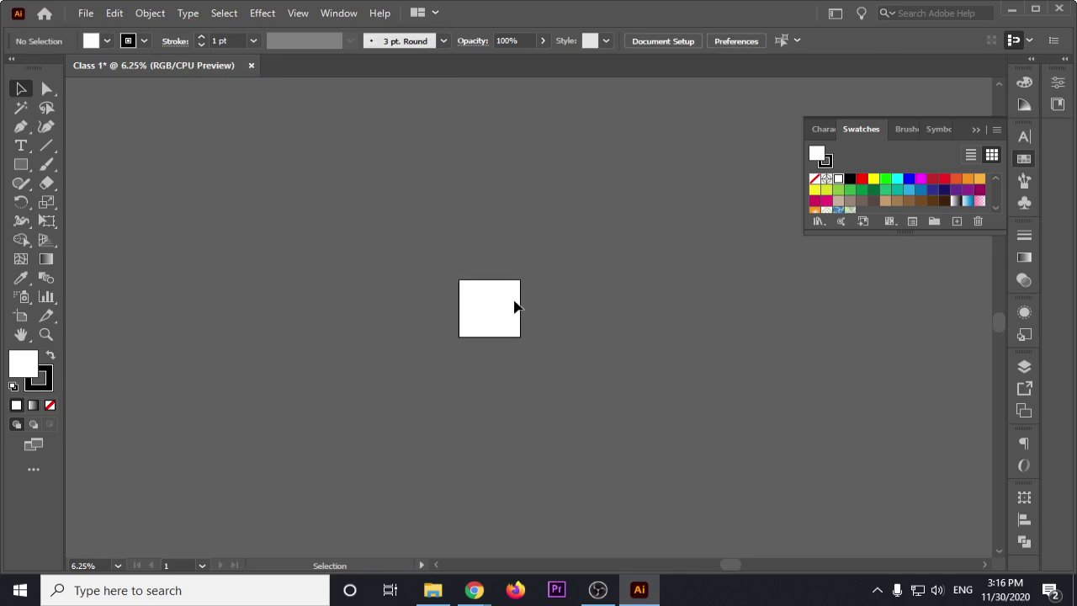
pyautogui.scroll(3, 513, 305)
pyautogui.scroll(3, 507, 312)
pyautogui.scroll(1, 480, 328)
pyautogui.scroll(-1, 439, 325)
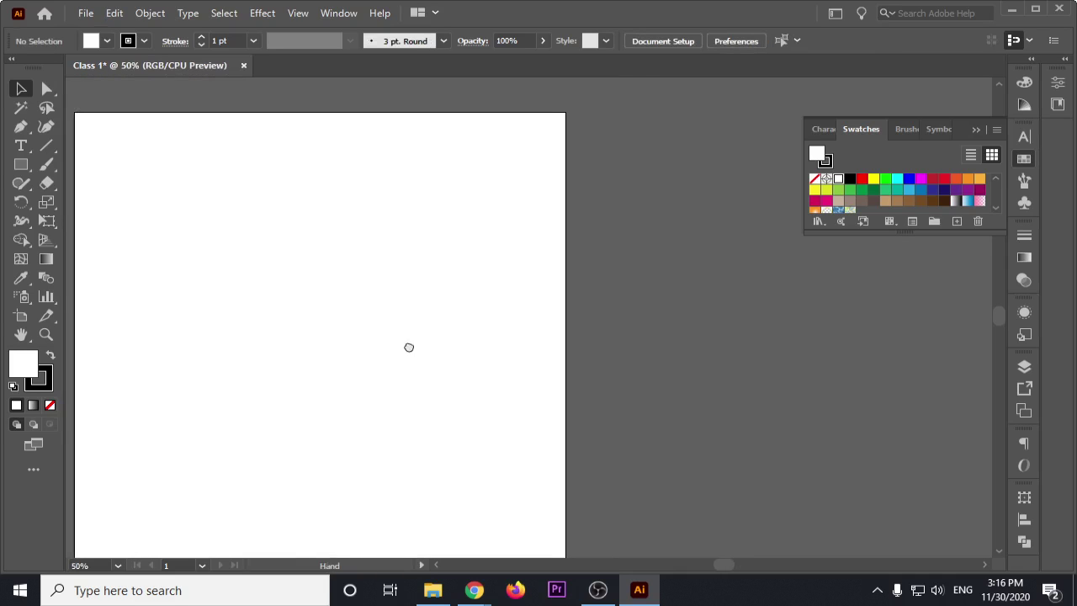
pyautogui.scroll(-1, 409, 346)
pyautogui.scroll(1, 454, 241)
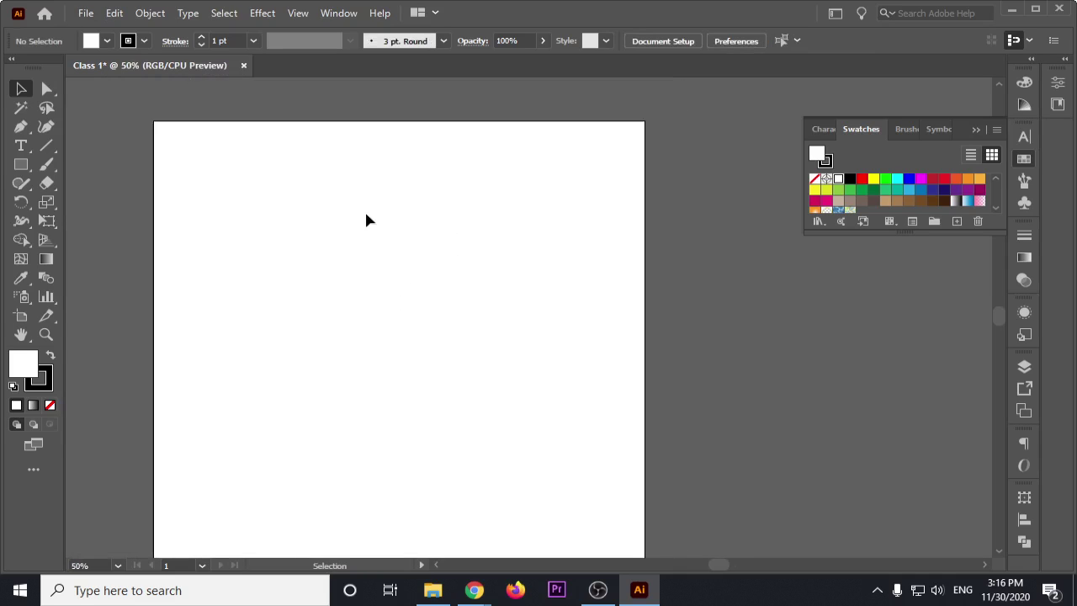
pyautogui.scroll(-3, 365, 217)
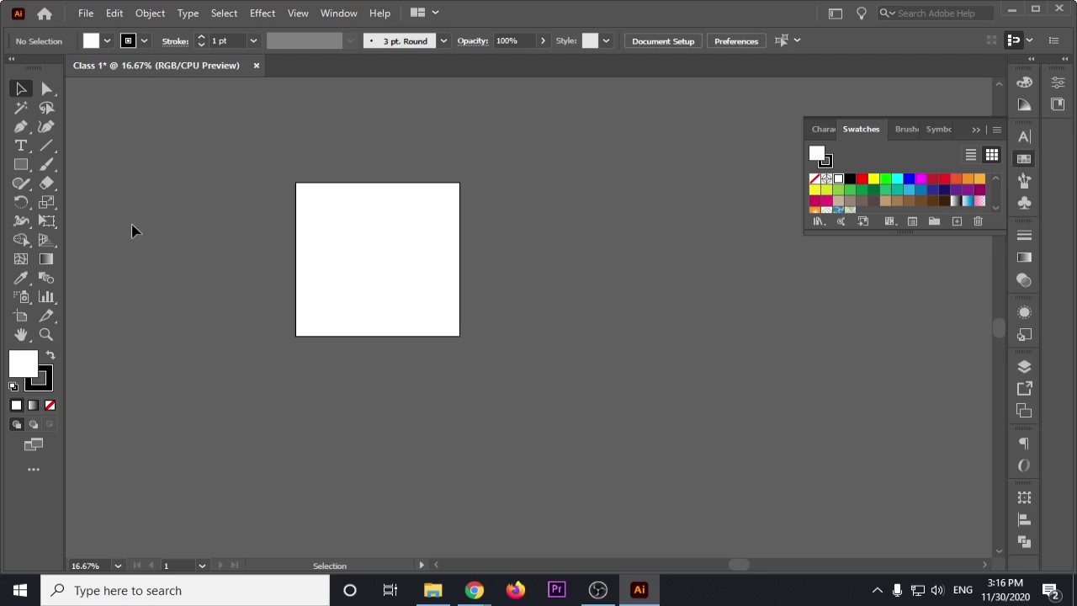
pyautogui.scroll(2, 380, 260)
# Step: Place the 'artboard' text object and move it down and right onto the artboard
pyautogui.click(20, 147)
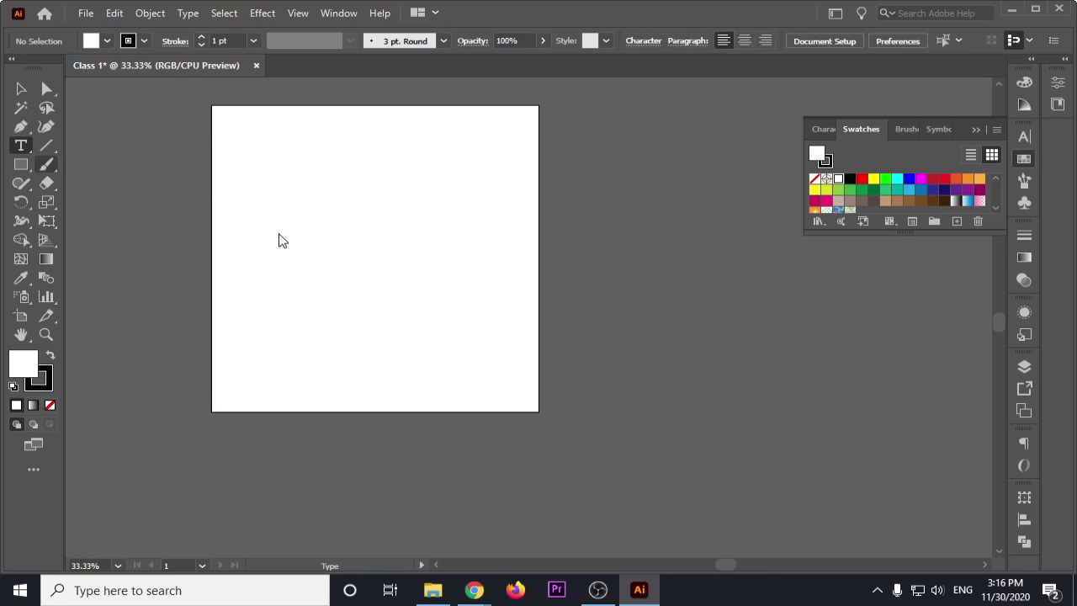
pyautogui.click(278, 237)
pyautogui.press('BackSpace')
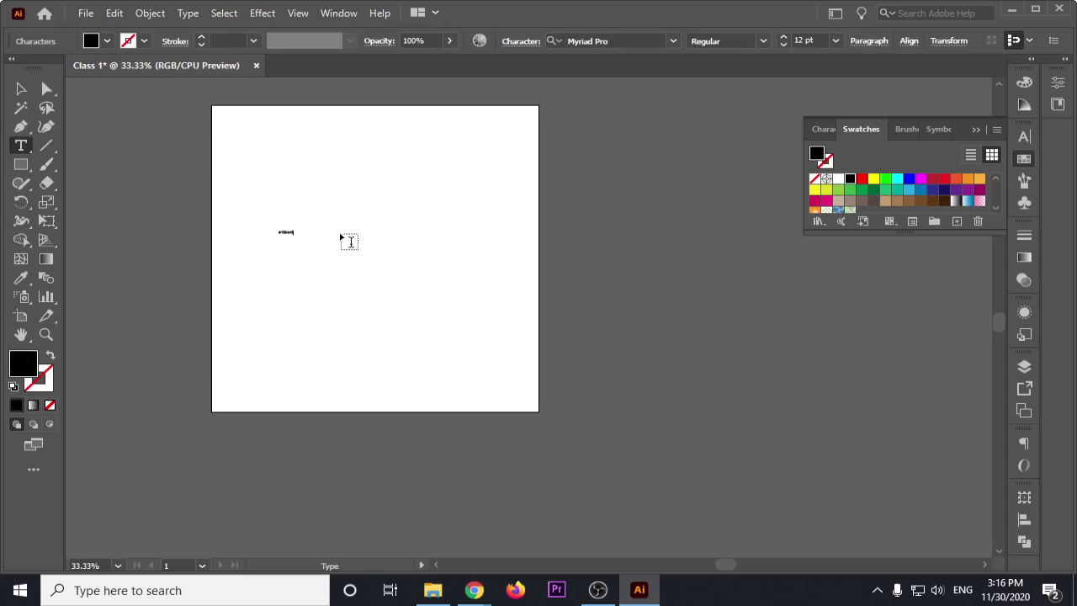
pyautogui.click(20, 88)
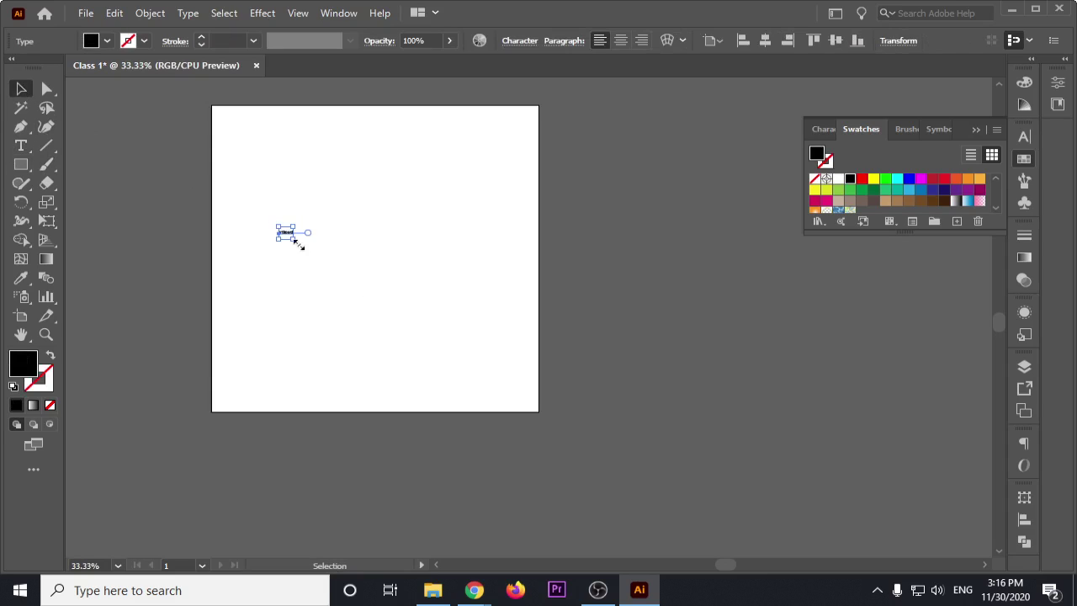
pyautogui.moveTo(293, 240); pyautogui.dragTo(493, 273)
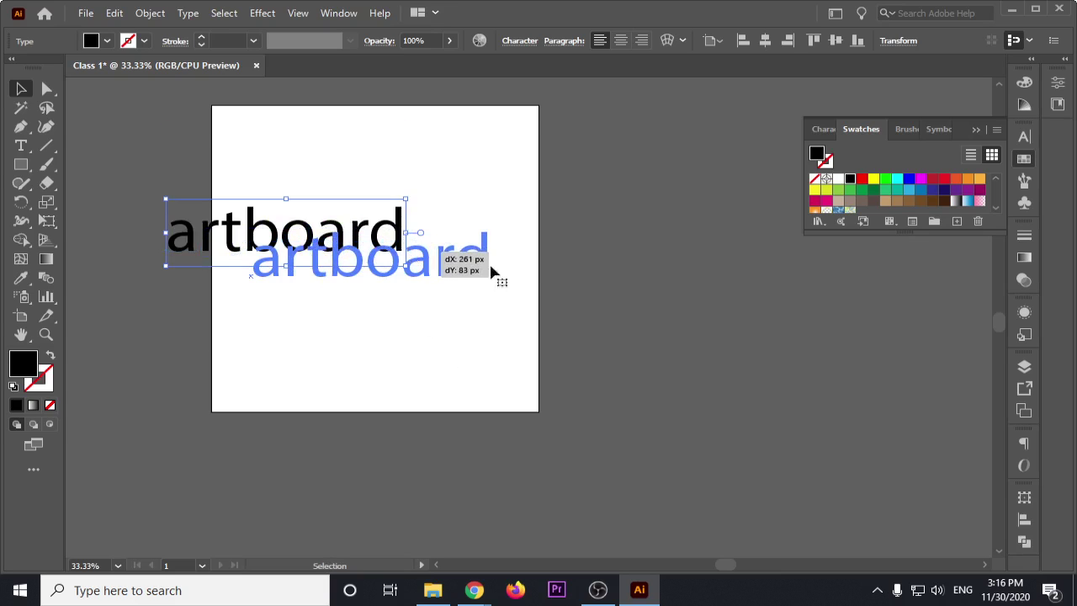
pyautogui.click(610, 283)
pyautogui.click(390, 254)
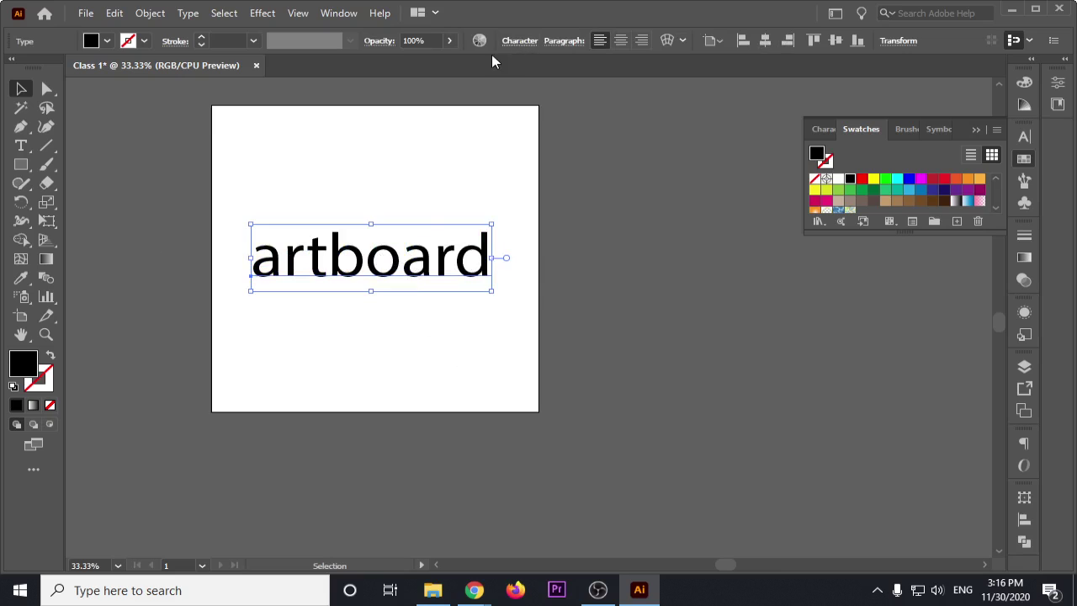
# Step: Apply All Caps in Character options and nudge ARTBOARD to fit across the artboard
pyautogui.click(519, 40)
pyautogui.click(353, 204)
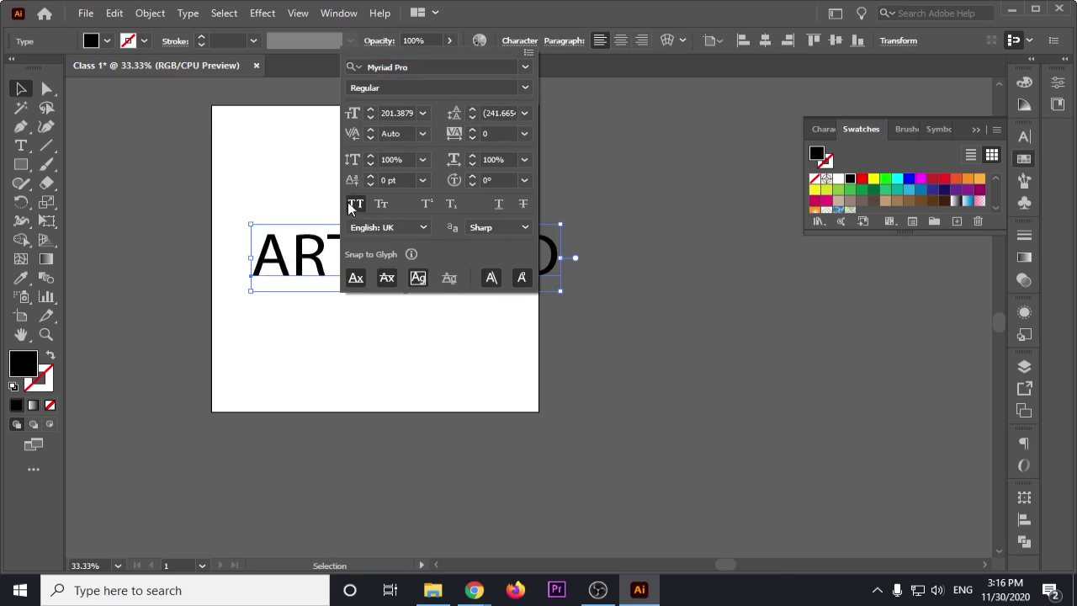
pyautogui.click(592, 186)
pyautogui.moveTo(503, 256)
pyautogui.mouseDown()
pyautogui.moveTo(485, 235)
pyautogui.moveTo(476, 253)
pyautogui.mouseUp()
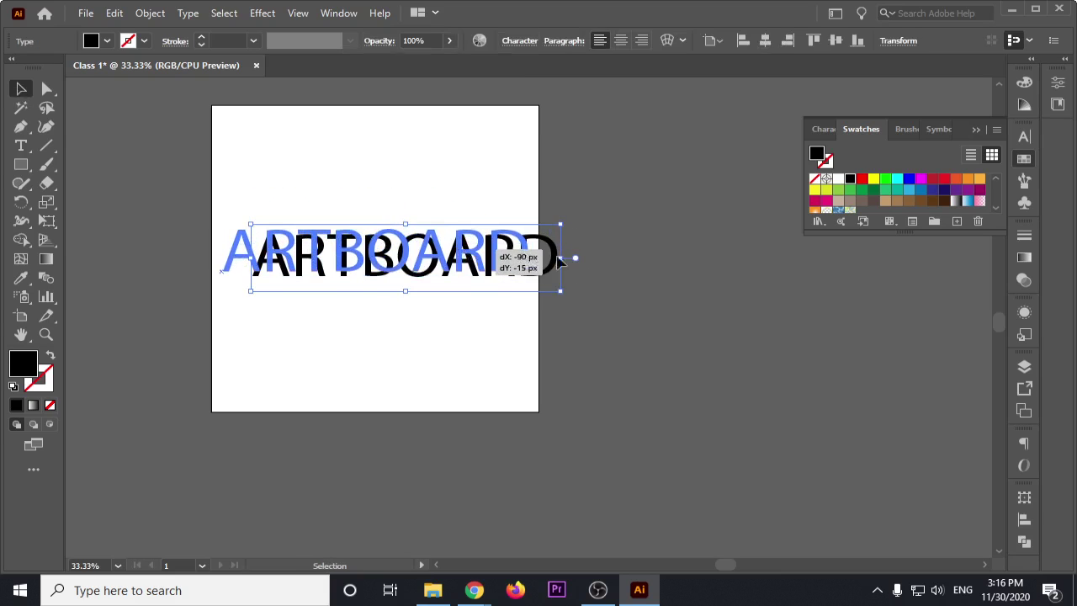
pyautogui.click(621, 296)
pyautogui.keyDown('alt'); pyautogui.scroll(-3, 605, 299); pyautogui.keyUp('alt')
pyautogui.keyDown('alt'); pyautogui.scroll(-2, 589, 301); pyautogui.keyUp('alt')
# Step: Alt-drag a copy of ARTBOARD above the artboard and retype it as WORK AREA
pyautogui.keyDown('alt'); pyautogui.scroll(-2, 576, 315); pyautogui.keyUp('alt')
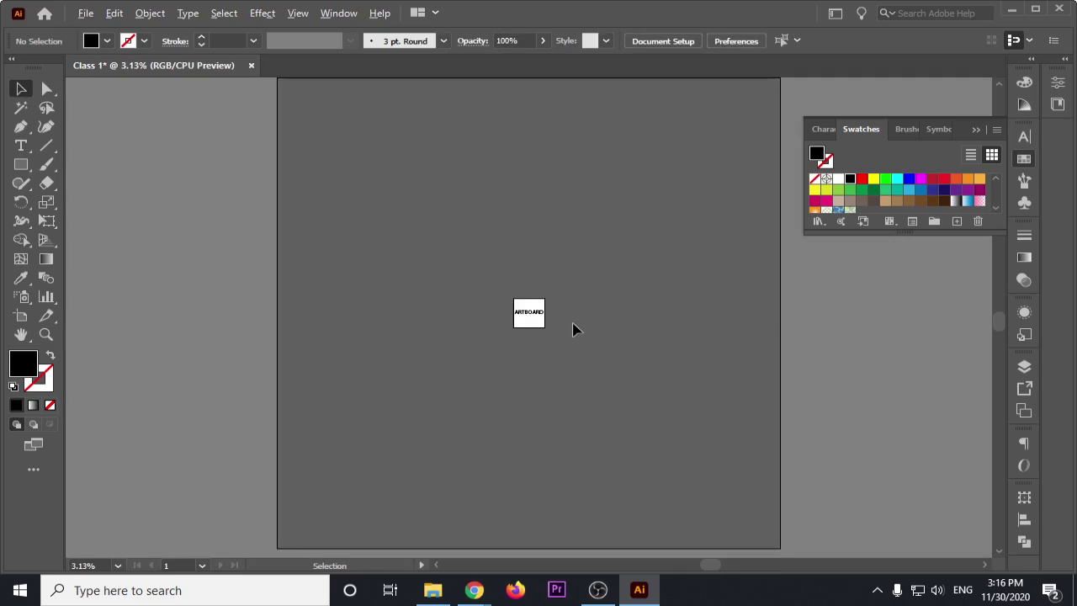
pyautogui.scroll(1, 572, 329)
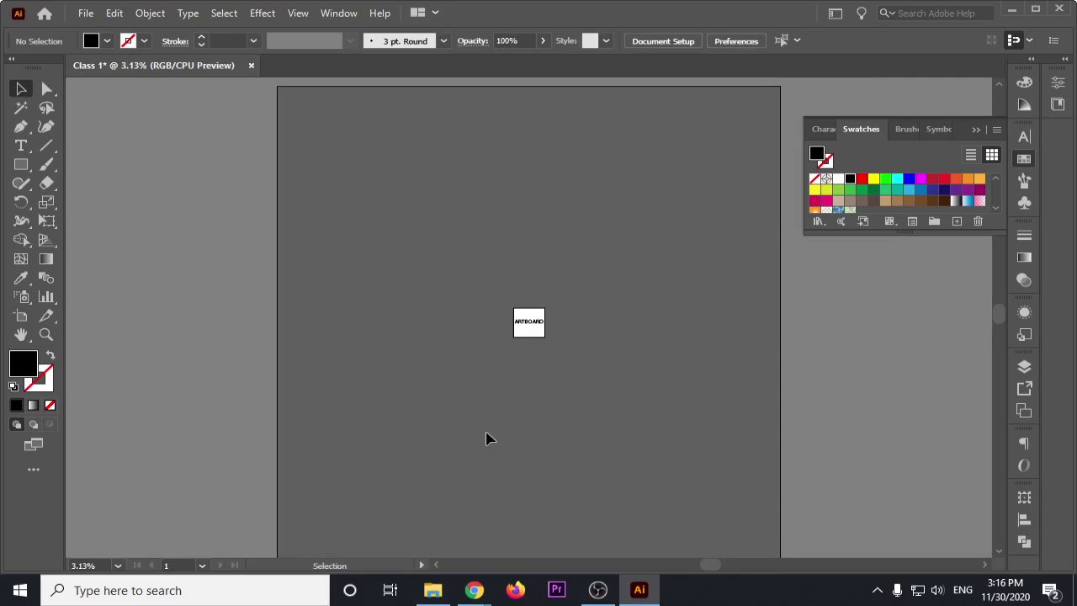
pyautogui.click(532, 326)
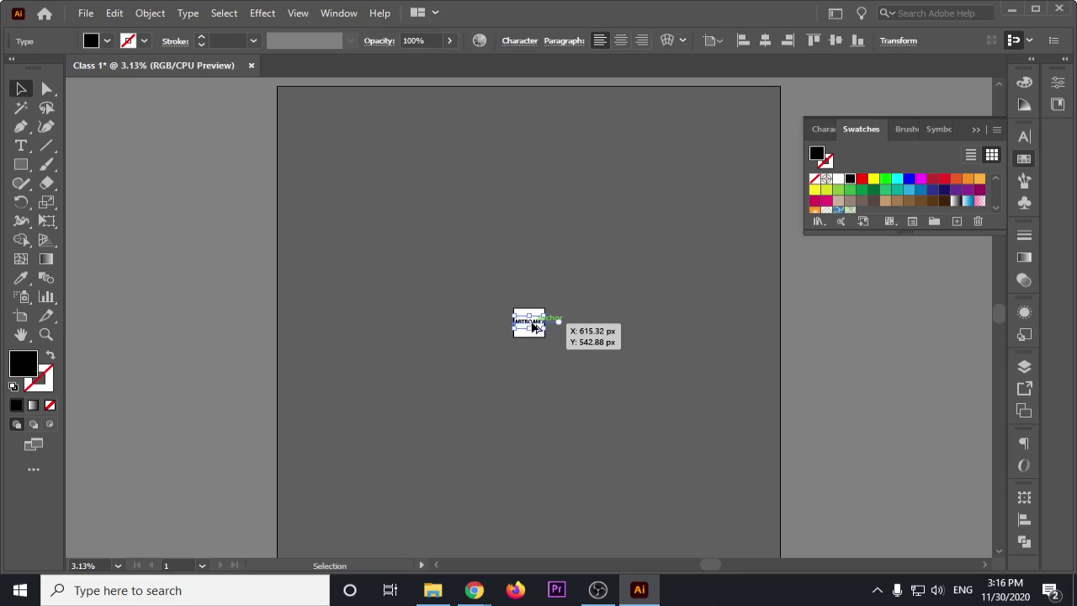
pyautogui.moveTo(532, 325); pyautogui.dragTo(514, 251)
pyautogui.press('t')
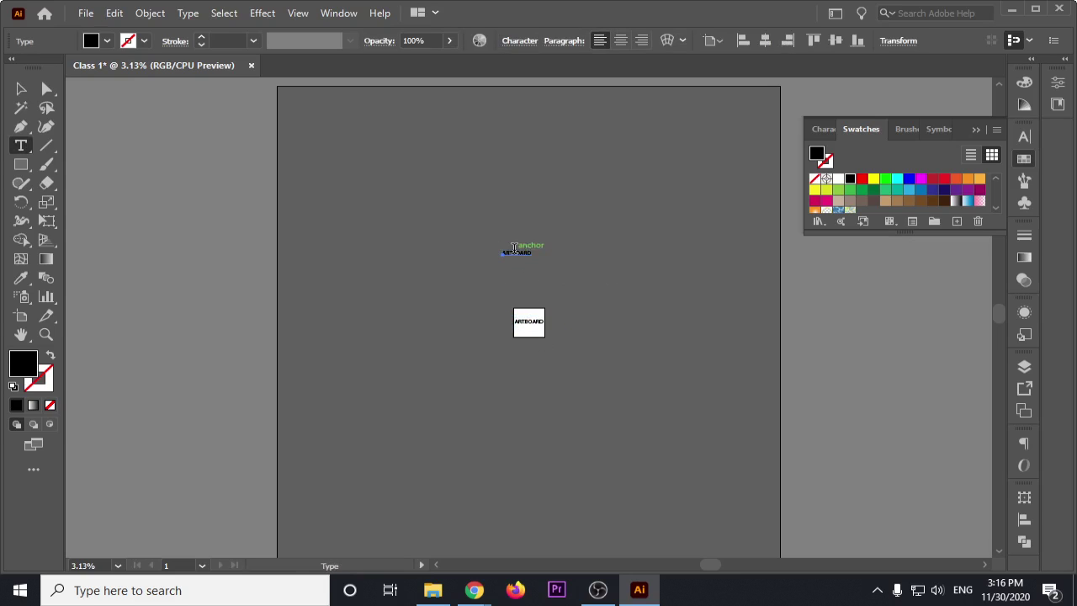
pyautogui.click(514, 250)
pyautogui.hotkey('ctrl', 'a')
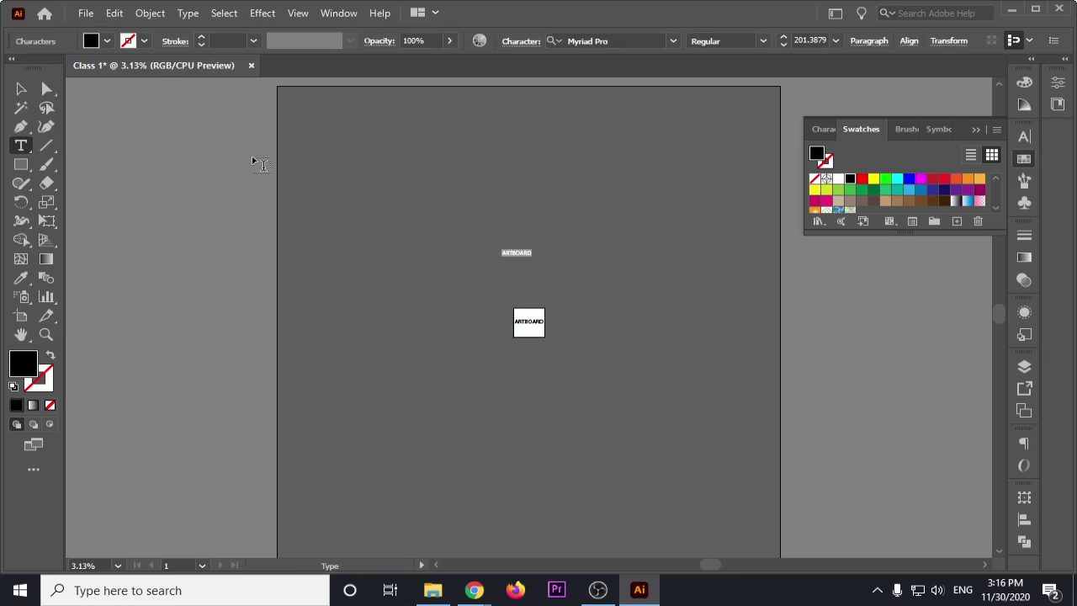
pyautogui.write('wor')
# Step: Give WORK AREA a white fill, undoing the trial drag-resizes
pyautogui.click(21, 88)
pyautogui.click(838, 179)
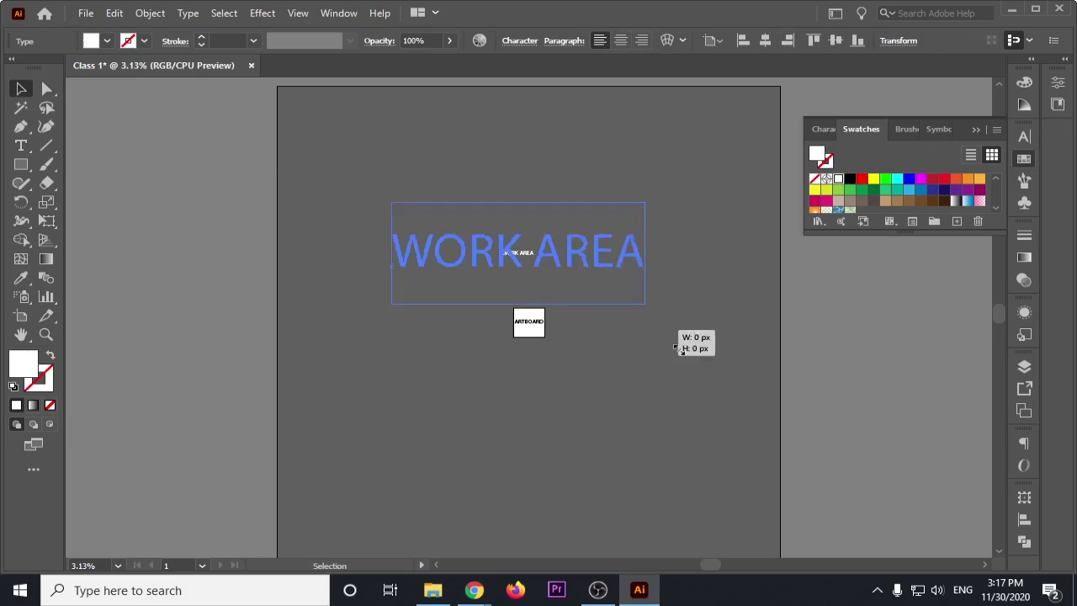
pyautogui.moveTo(538, 265); pyautogui.dragTo(714, 376)
pyautogui.hotkey('ctrl', 'z')
pyautogui.moveTo(356, 287); pyautogui.dragTo(526, 423)
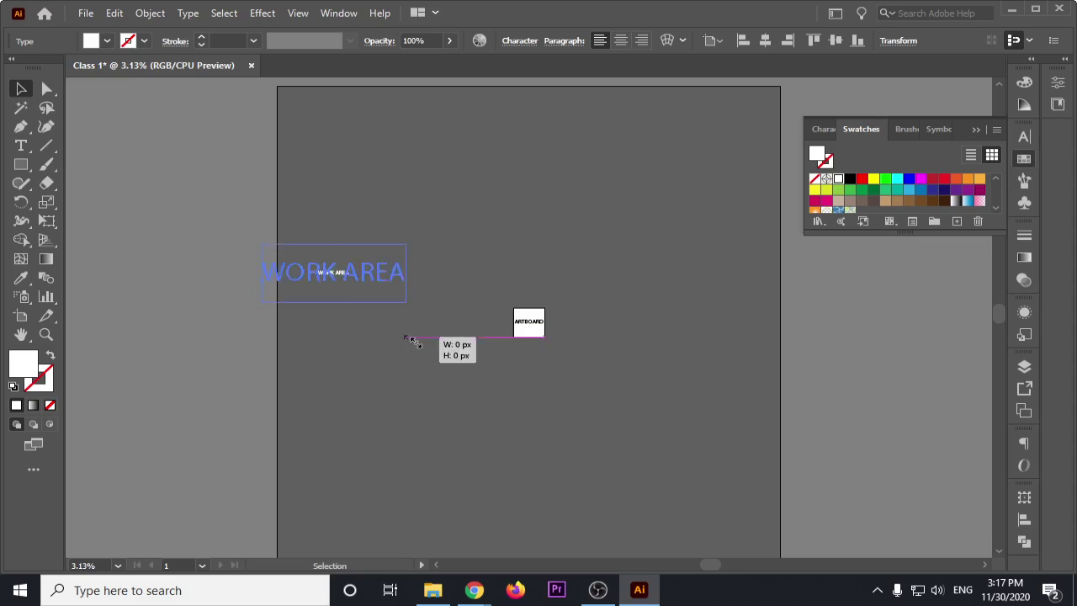
pyautogui.hotkey('ctrl', 'z')
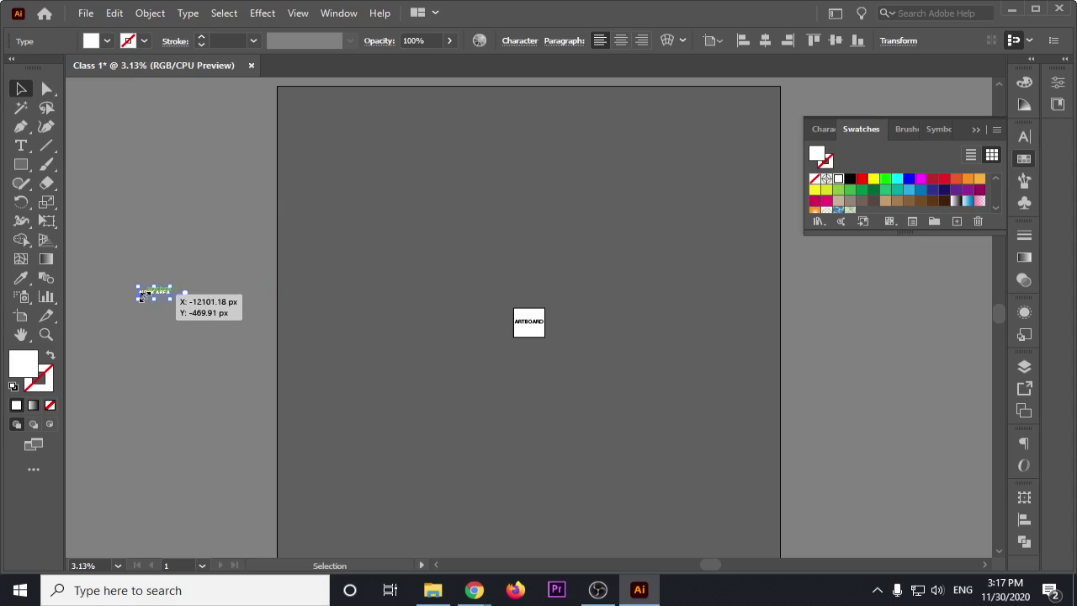
pyautogui.moveTo(152, 291)
pyautogui.mouseDown()
pyautogui.moveTo(399, 252)
pyautogui.moveTo(719, 449)
pyautogui.mouseUp()
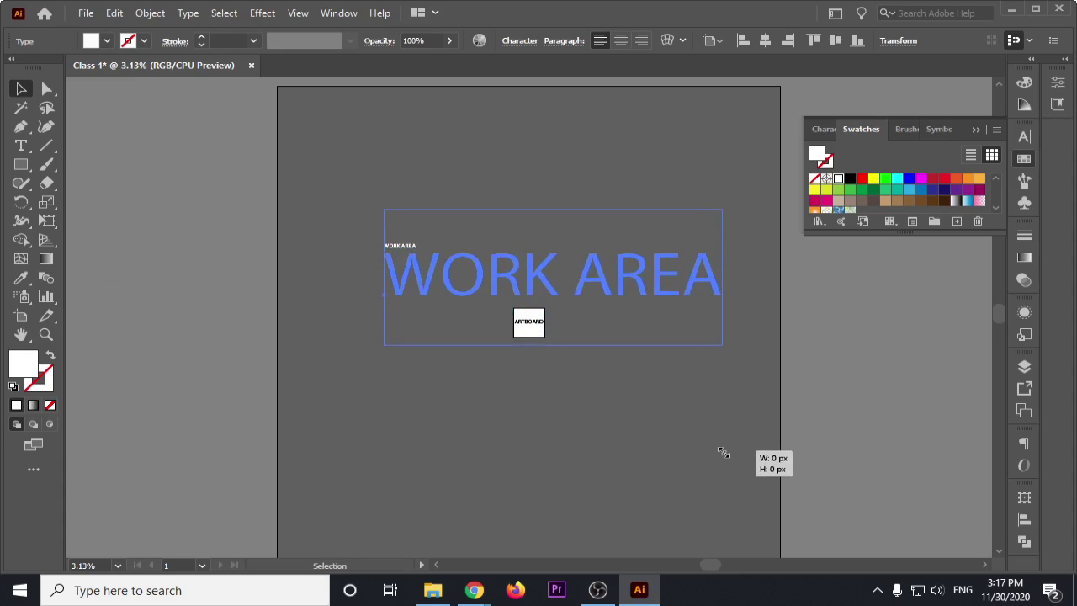
pyautogui.hotkey('ctrl', 'z')
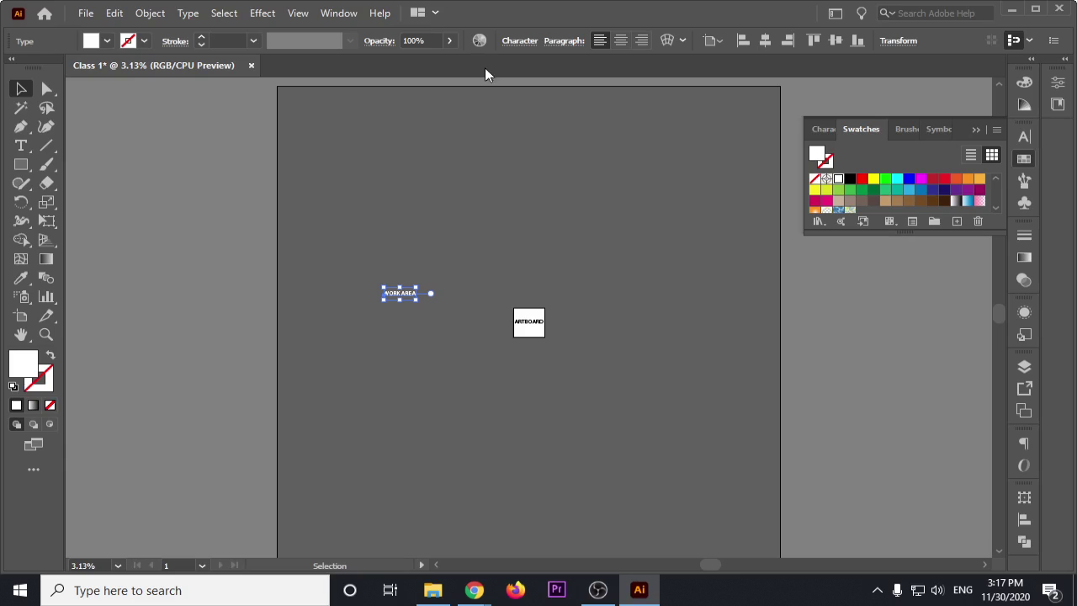
# Step: Set WORK AREA to 80 pt and move it to the canvas top-left corner
pyautogui.click(519, 41)
pyautogui.click(402, 112)
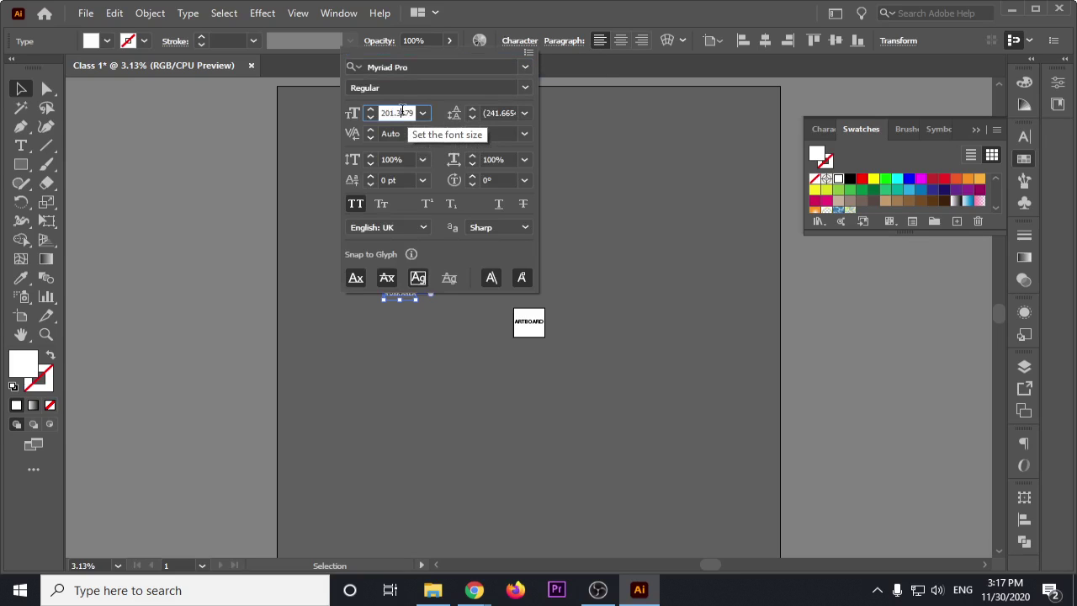
pyautogui.doubleClick(402, 112)
pyautogui.write('800')
pyautogui.press('Return')
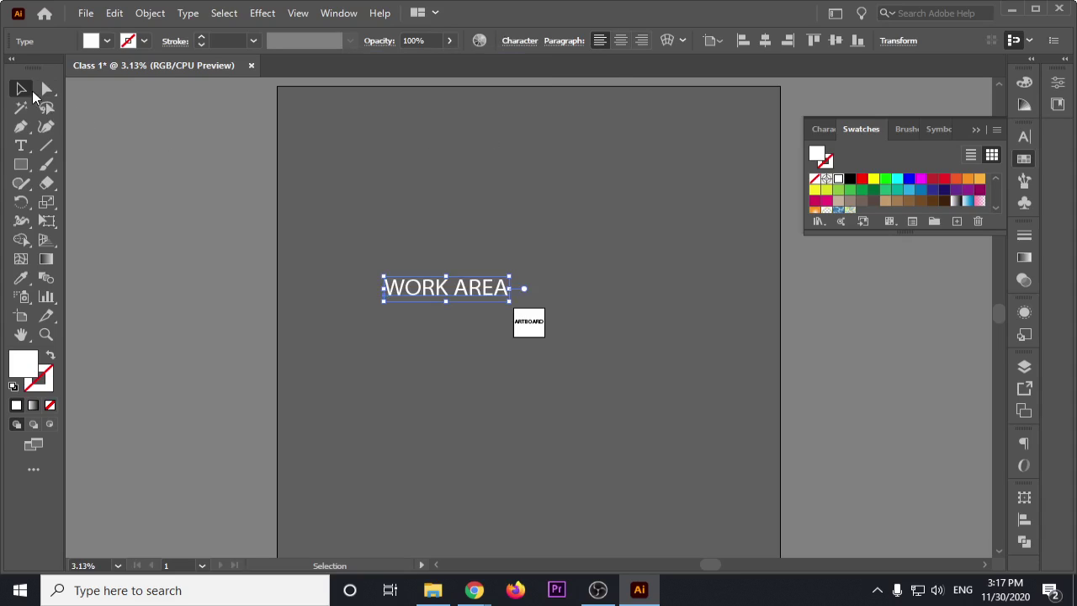
pyautogui.moveTo(468, 291); pyautogui.dragTo(368, 106)
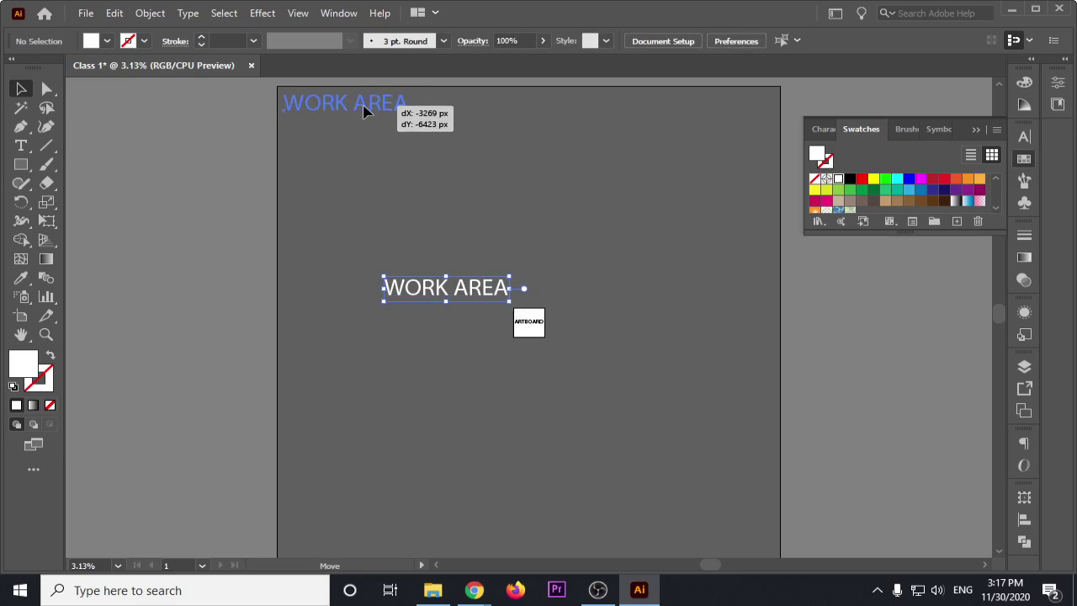
pyautogui.scroll(-1, 555, 246)
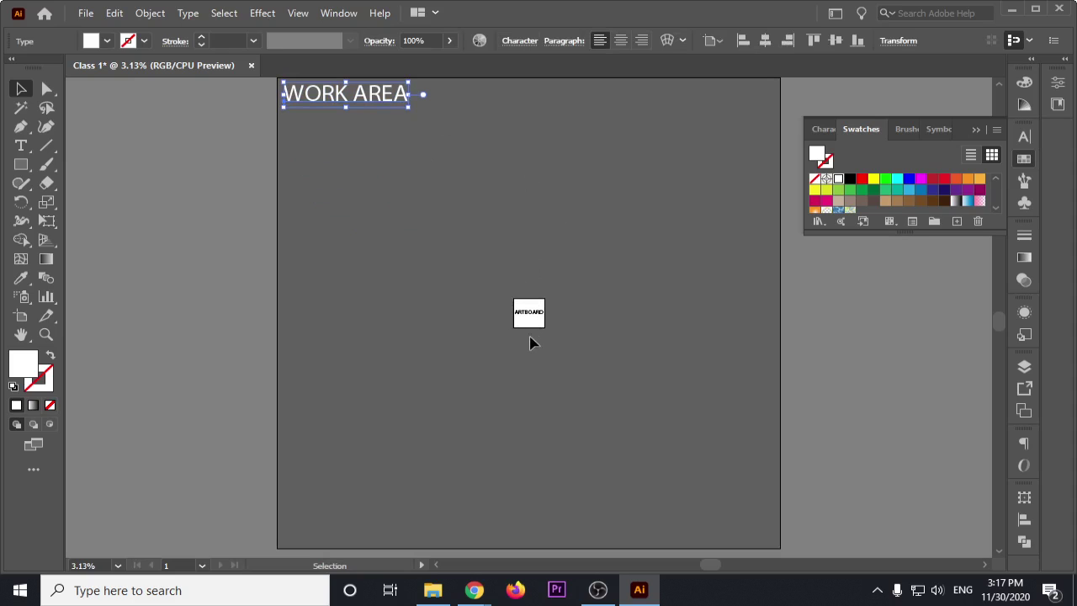
pyautogui.press('Print')
pyautogui.moveTo(476, 243); pyautogui.dragTo(606, 403)
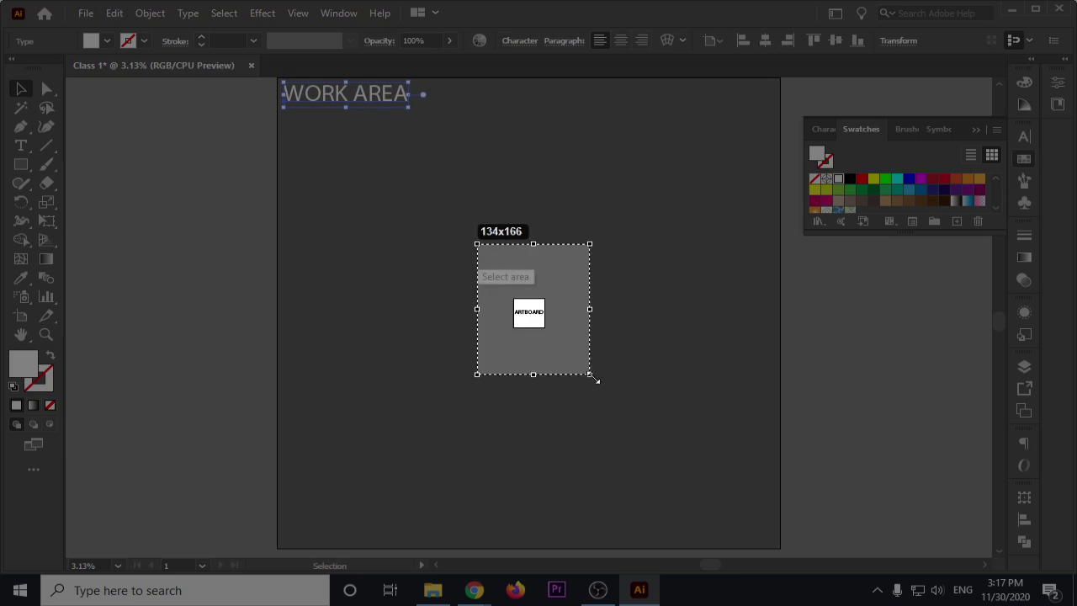
pyautogui.moveTo(415, 176); pyautogui.dragTo(754, 530)
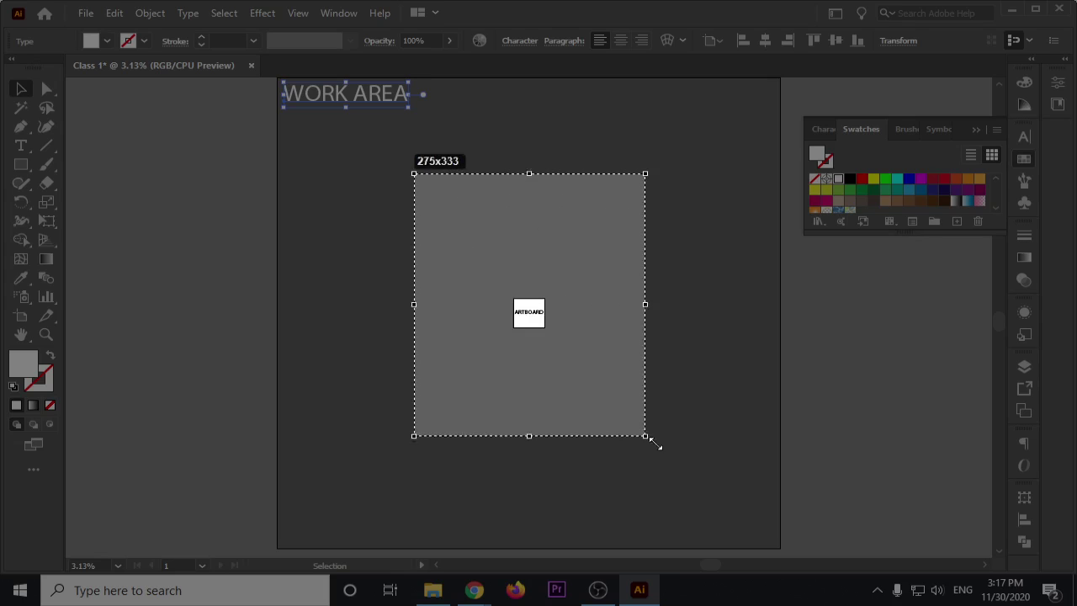
pyautogui.click(288, 136)
pyautogui.moveTo(289, 136); pyautogui.dragTo(723, 538)
pyautogui.moveTo(189, 223)
pyautogui.mouseDown()
pyautogui.moveTo(227, 294)
pyautogui.moveTo(944, 542)
pyautogui.moveTo(877, 447)
pyautogui.mouseUp()
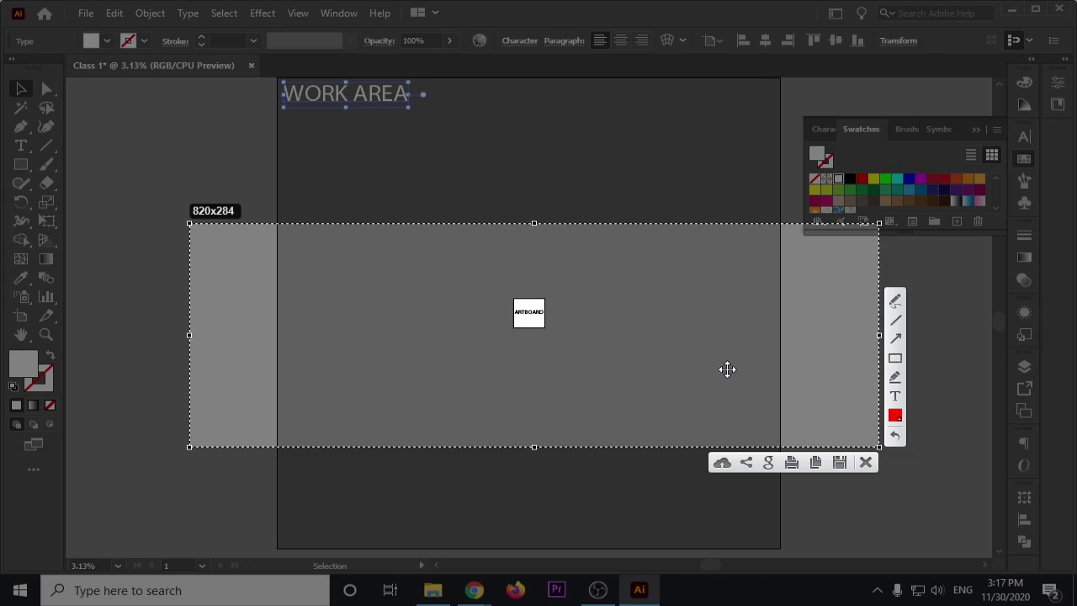
pyautogui.hotkey('ctrl', 'c')
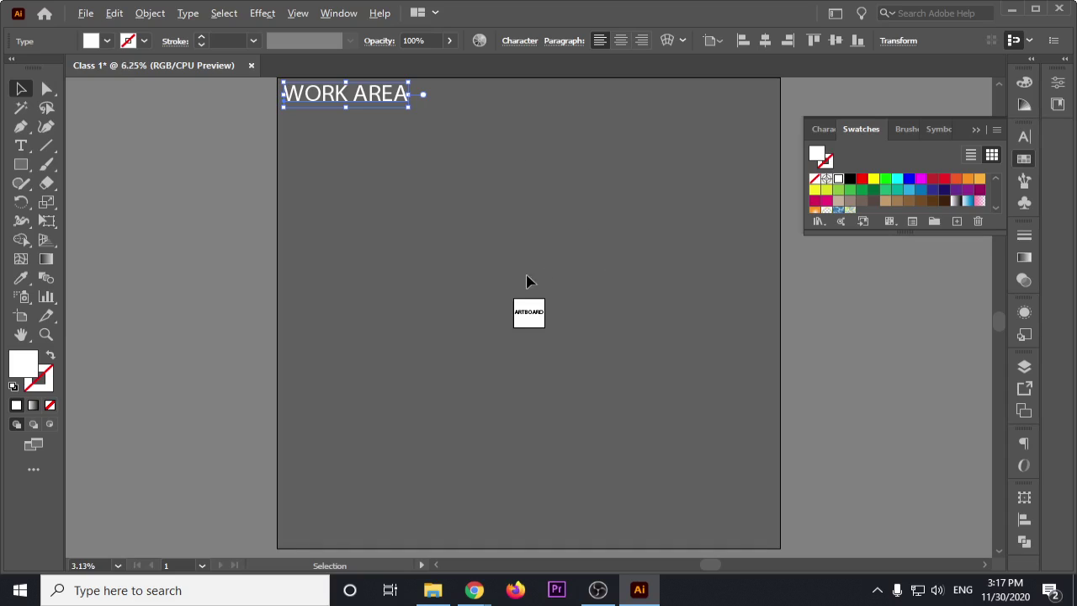
# Step: Zoom and pan the canvas to bring the WORK AREA and ARTBOARD labels into view
pyautogui.scroll(3, 527, 283)
pyautogui.scroll(2, 534, 328)
pyautogui.scroll(-2, 538, 328)
pyautogui.scroll(3, 448, 358)
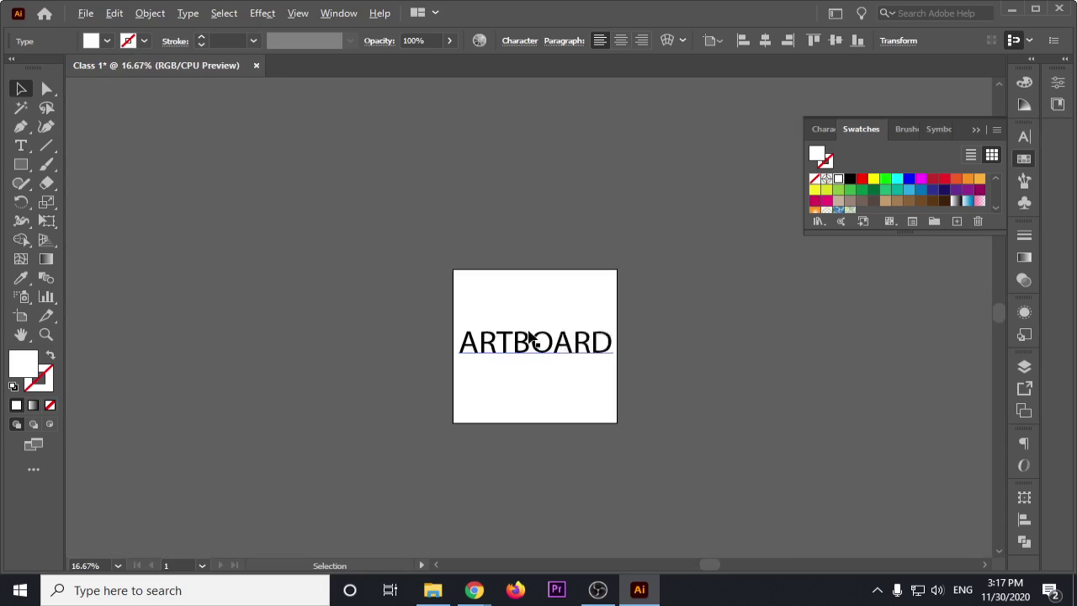
pyautogui.scroll(-3, 543, 344)
pyautogui.scroll(-4, 530, 338)
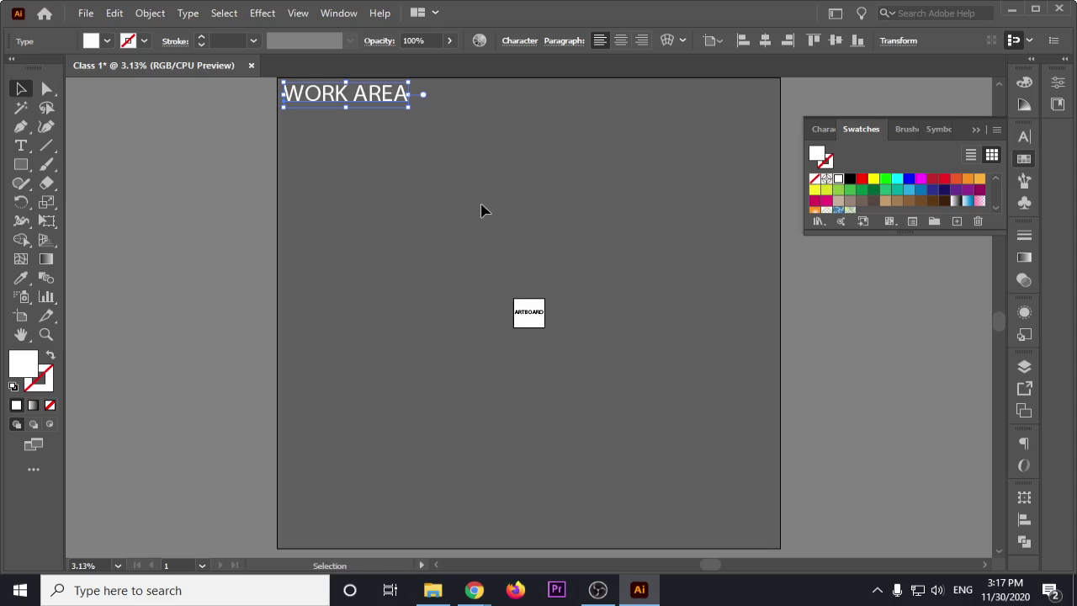
pyautogui.scroll(1, 482, 211)
pyautogui.scroll(1, 482, 211)
pyautogui.scroll(-1, 483, 209)
pyautogui.moveTo(500, 171)
pyautogui.mouseDown()
pyautogui.moveTo(342, 226)
pyautogui.moveTo(491, 199)
pyautogui.mouseUp()
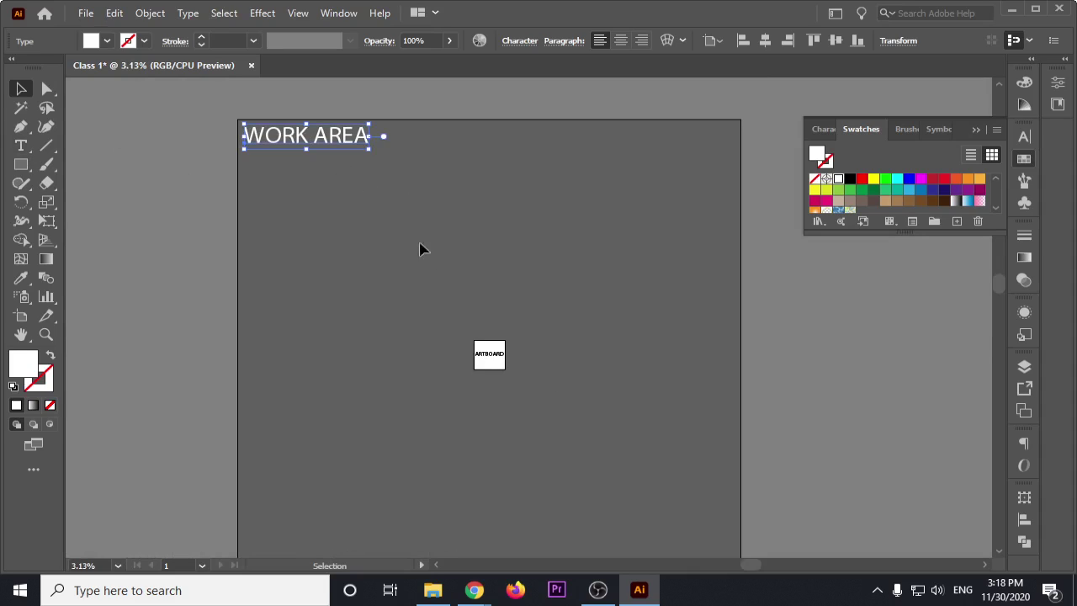
# Step: Marquee-select and clear both text labels, recentre the view, and collapse Swatches
pyautogui.click(443, 254)
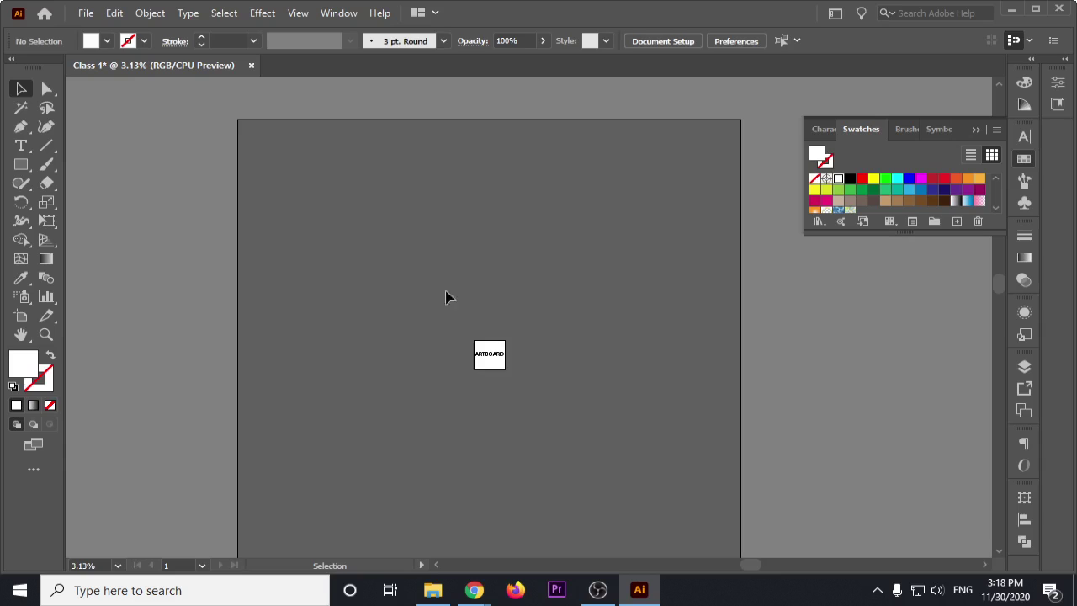
pyautogui.moveTo(445, 299); pyautogui.dragTo(527, 402)
pyautogui.click(540, 206)
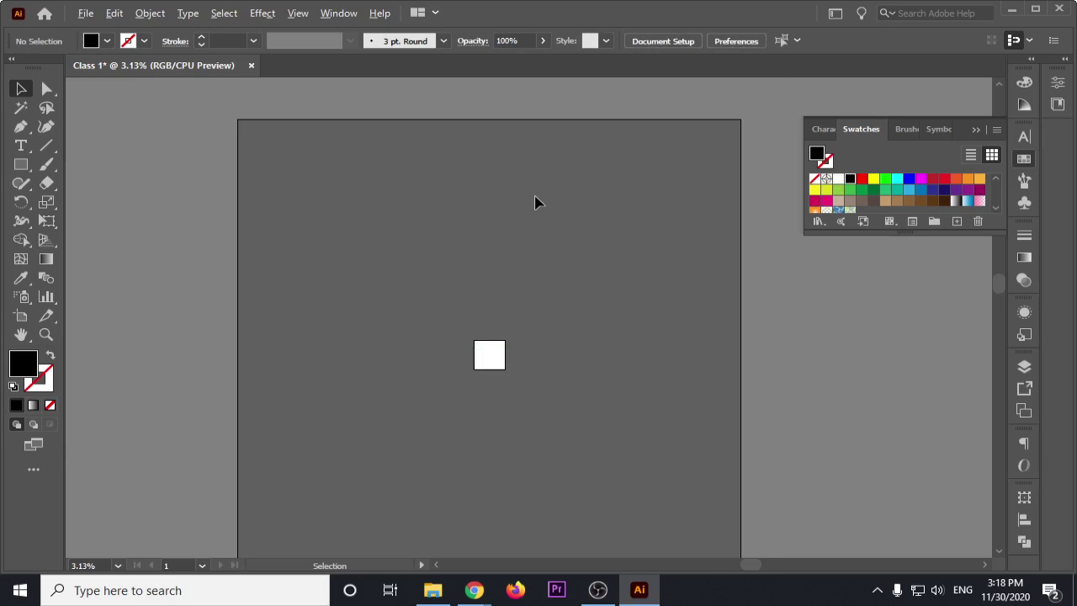
pyautogui.moveTo(539, 202); pyautogui.dragTo(578, 159)
pyautogui.click(974, 129)
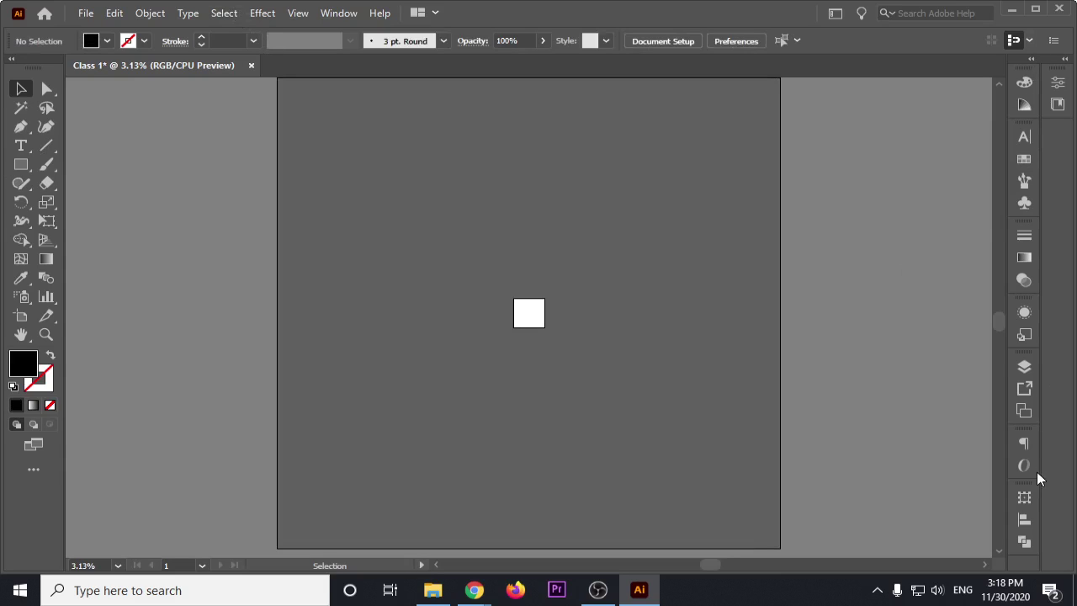
pyautogui.click(45, 16)
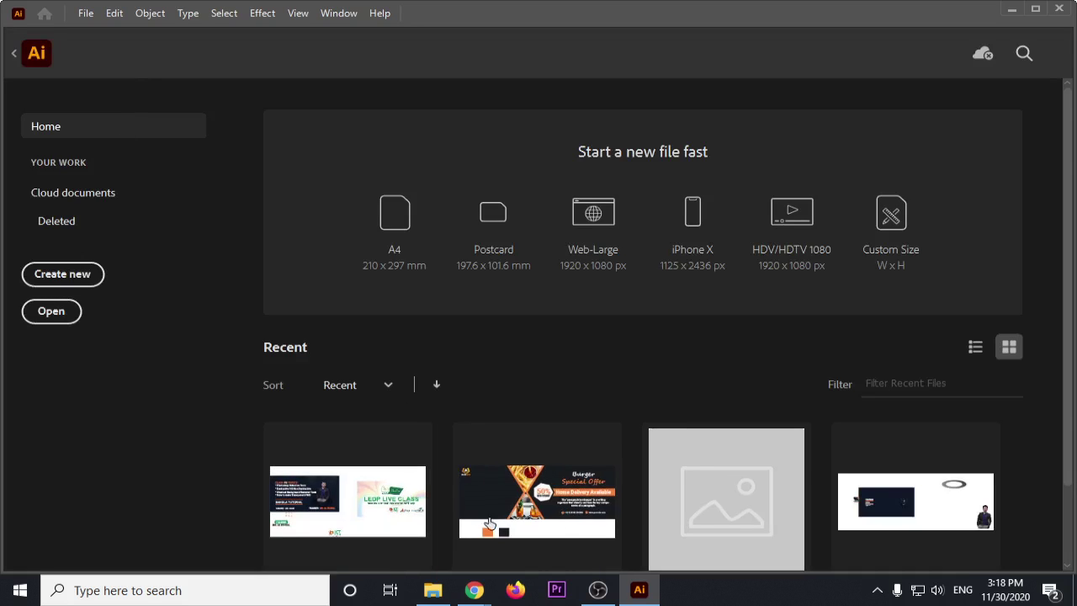
pyautogui.scroll(-2, 975, 488)
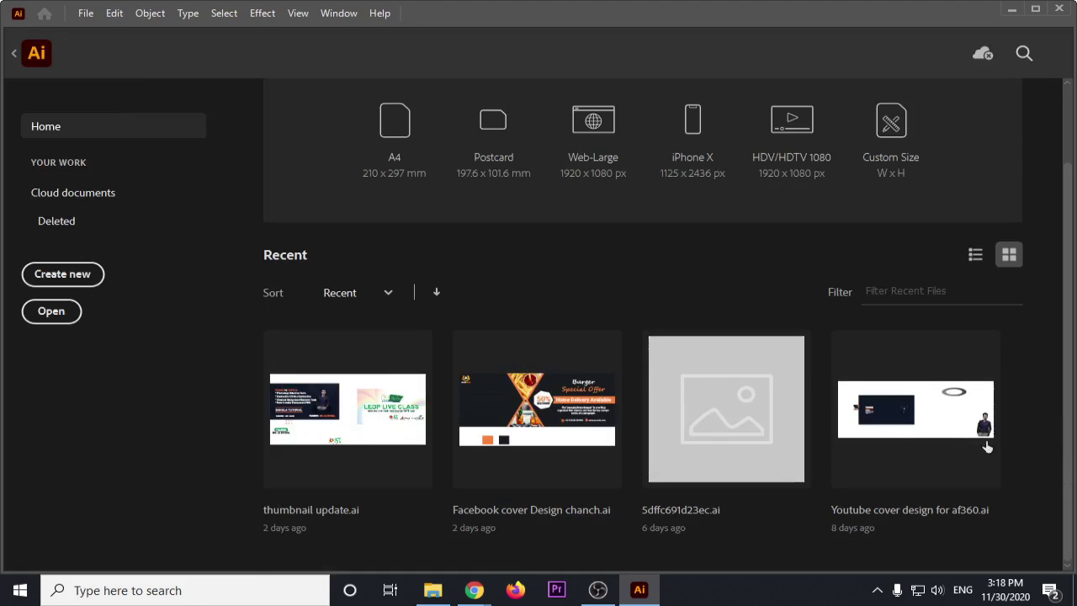
pyautogui.click(19, 13)
pyautogui.click(71, 16)
pyautogui.click(13, 56)
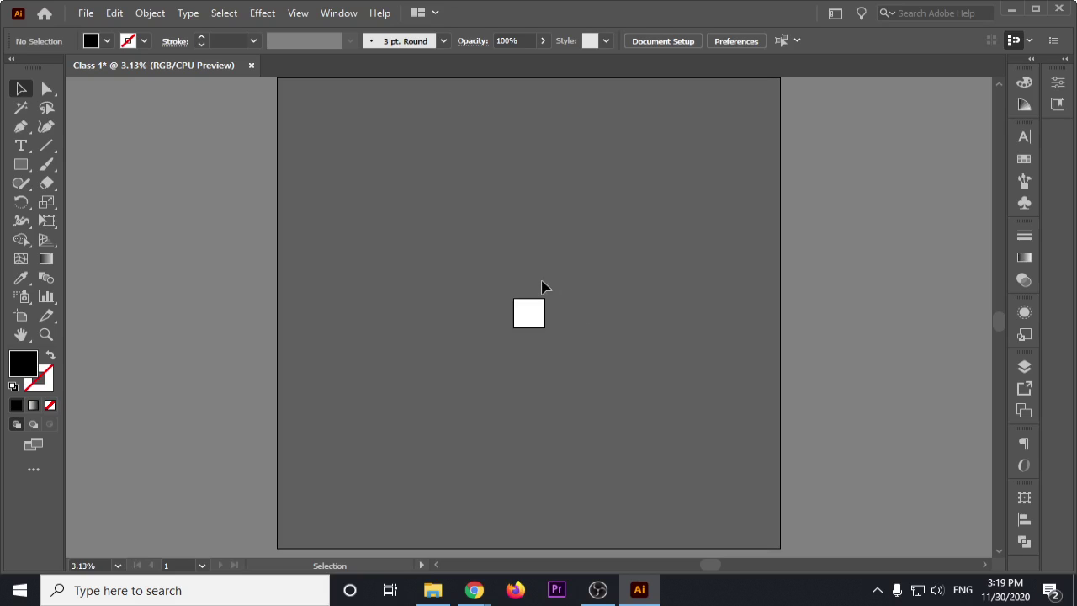
pyautogui.press('Print')
pyautogui.moveTo(398, 132)
pyautogui.mouseDown()
pyautogui.moveTo(577, 438)
pyautogui.moveTo(709, 509)
pyautogui.mouseUp()
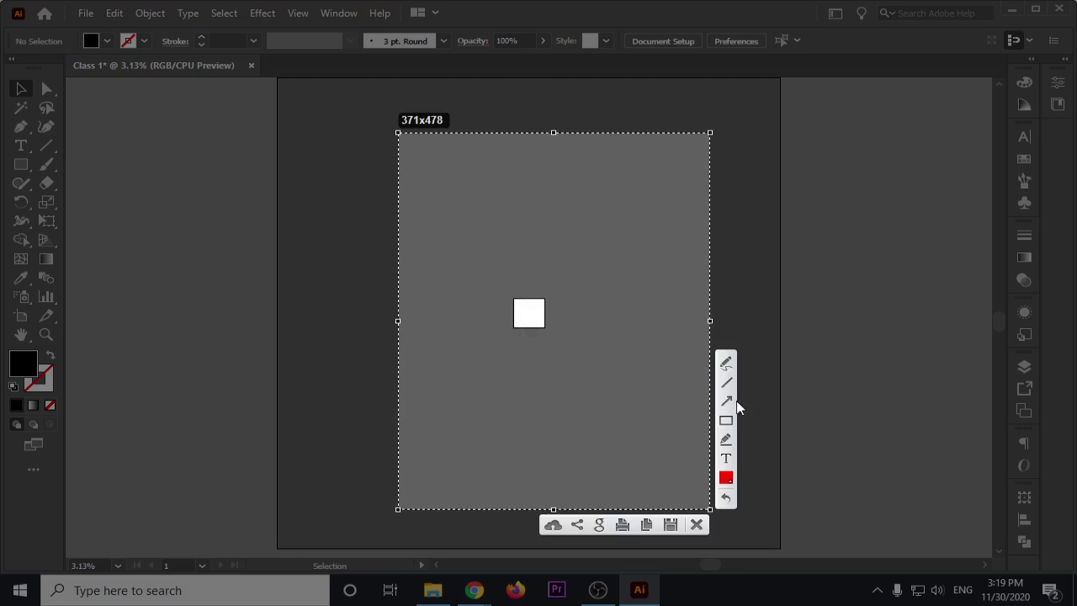
# Step: Draw red Lightshot annotation strokes around the artboard's outlined rectangle
pyautogui.moveTo(568, 200); pyautogui.dragTo(635, 293)
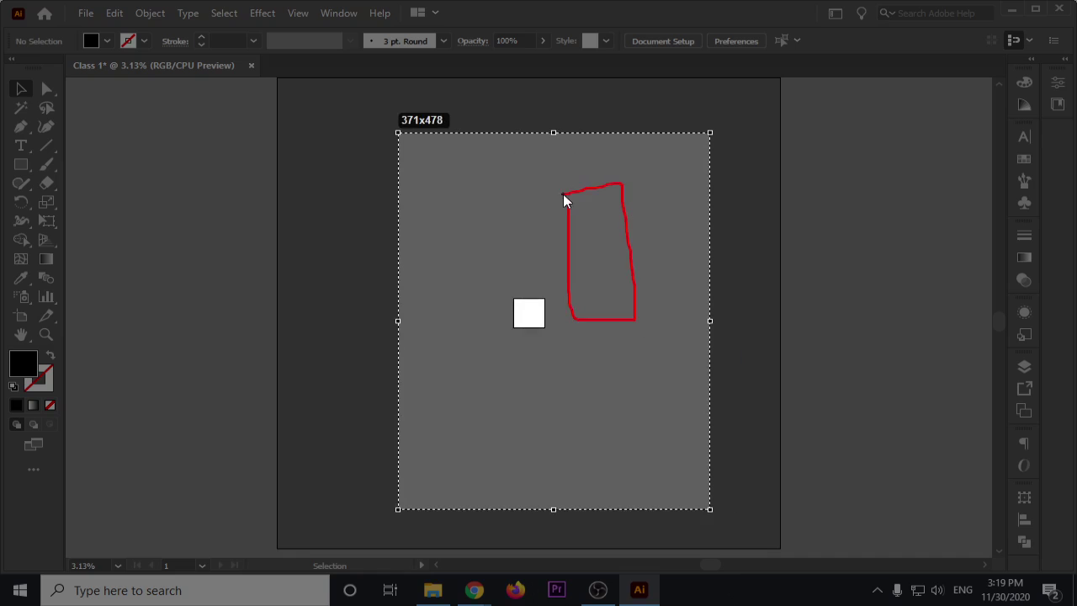
pyautogui.moveTo(435, 252); pyautogui.dragTo(445, 343)
pyautogui.moveTo(577, 355)
pyautogui.mouseDown()
pyautogui.moveTo(580, 383)
pyautogui.moveTo(616, 378)
pyautogui.mouseUp()
pyautogui.moveTo(646, 338); pyautogui.dragTo(642, 377)
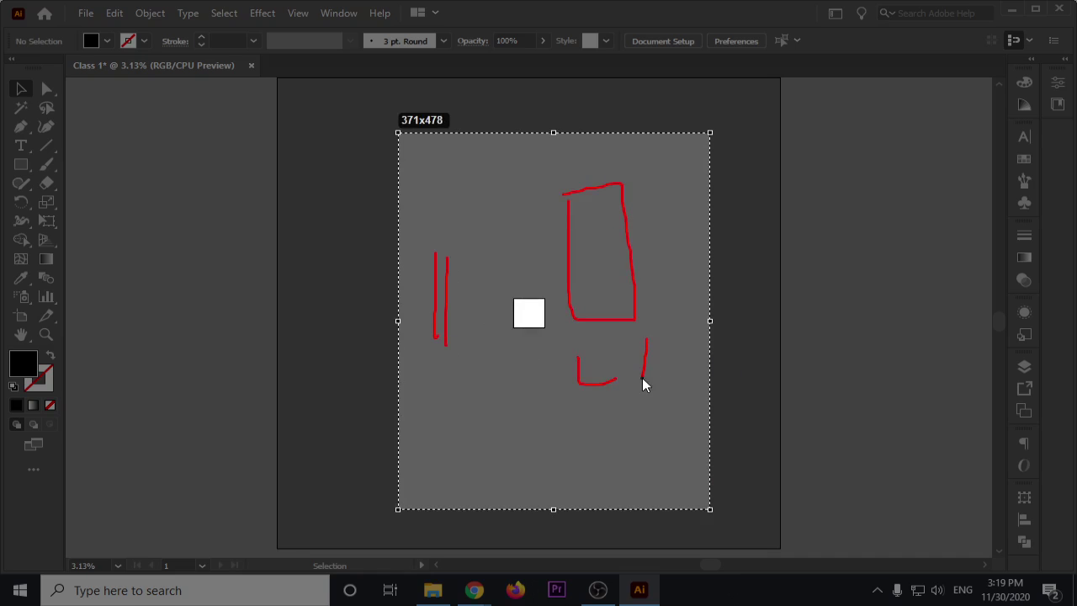
pyautogui.moveTo(674, 240); pyautogui.dragTo(672, 271)
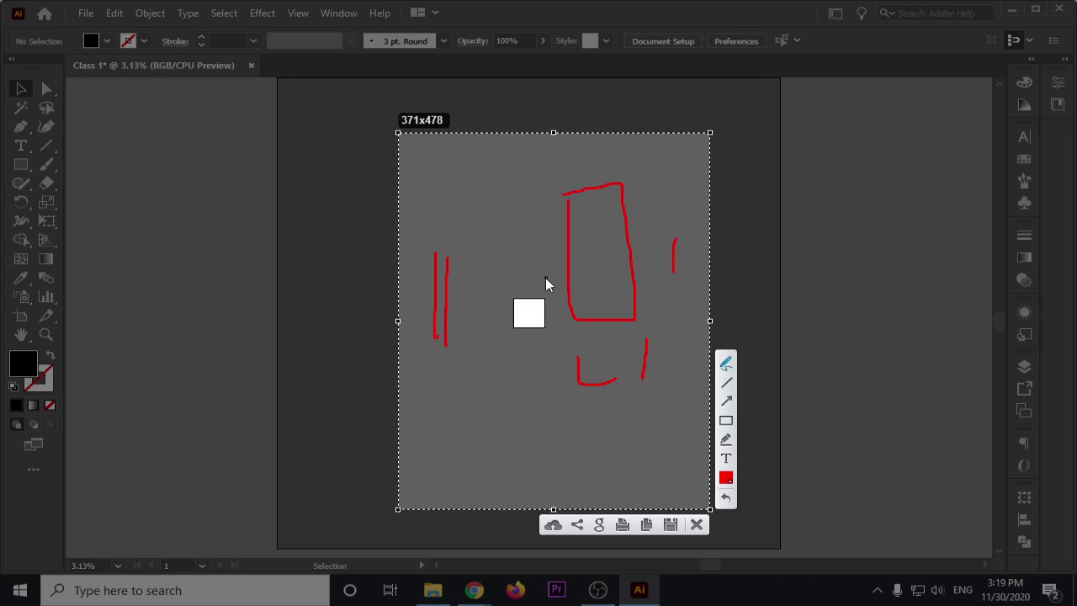
pyautogui.moveTo(540, 286); pyautogui.dragTo(587, 227)
pyautogui.moveTo(608, 289)
pyautogui.mouseDown()
pyautogui.moveTo(596, 258)
pyautogui.moveTo(594, 298)
pyautogui.moveTo(623, 216)
pyautogui.moveTo(587, 233)
pyautogui.moveTo(617, 281)
pyautogui.moveTo(604, 238)
pyautogui.mouseUp()
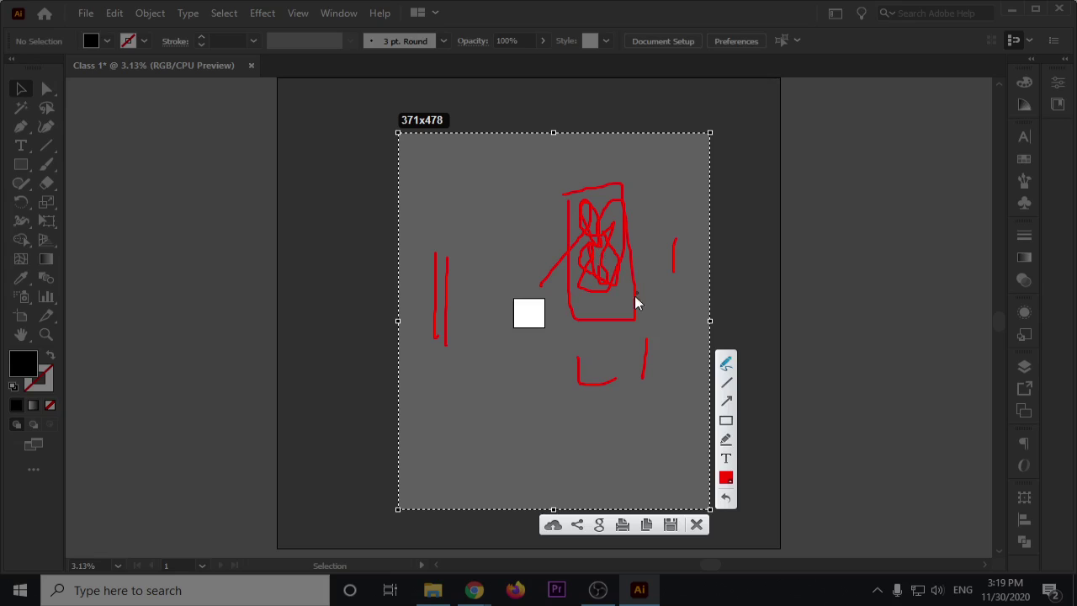
# Step: Add red marks around the white square, then press Esc to discard the overlay
pyautogui.moveTo(547, 350)
pyautogui.mouseDown()
pyautogui.moveTo(488, 312)
pyautogui.moveTo(563, 353)
pyautogui.mouseUp()
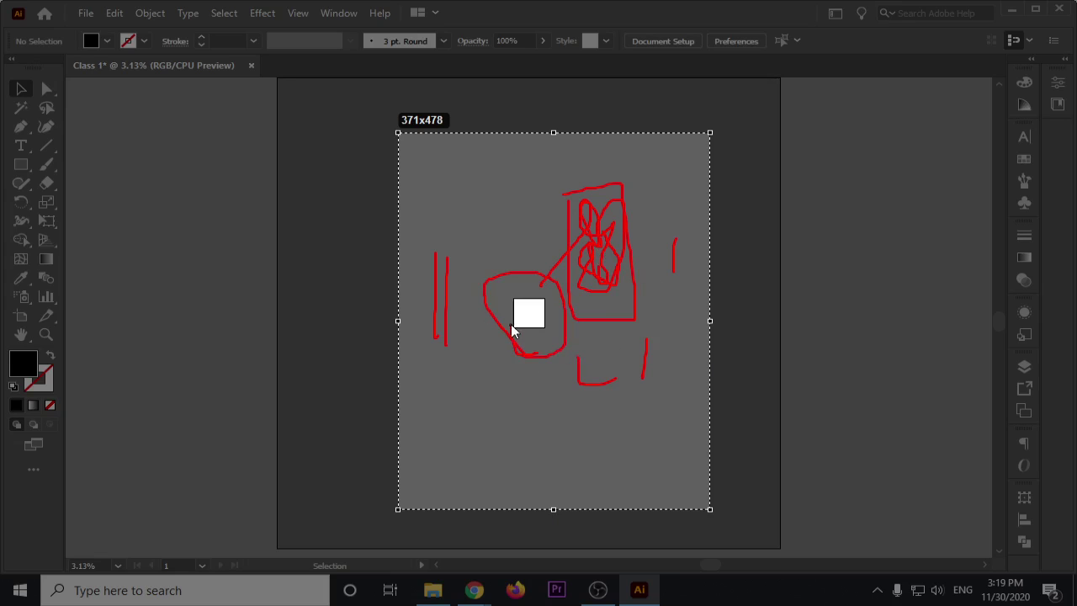
pyautogui.moveTo(511, 324); pyautogui.dragTo(532, 312)
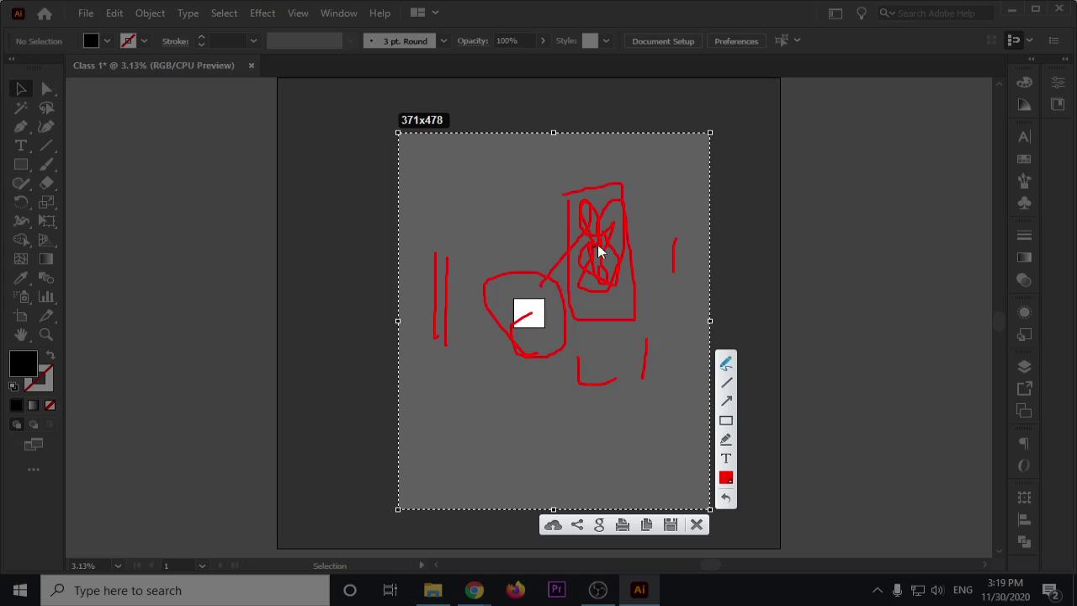
pyautogui.click(631, 367)
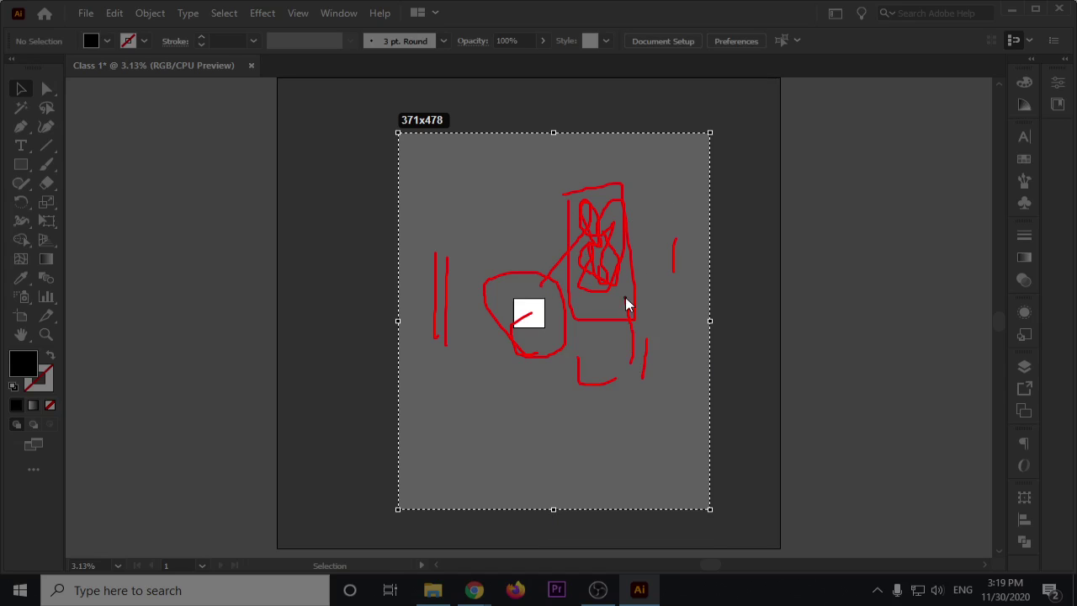
pyautogui.moveTo(619, 295); pyautogui.dragTo(612, 301)
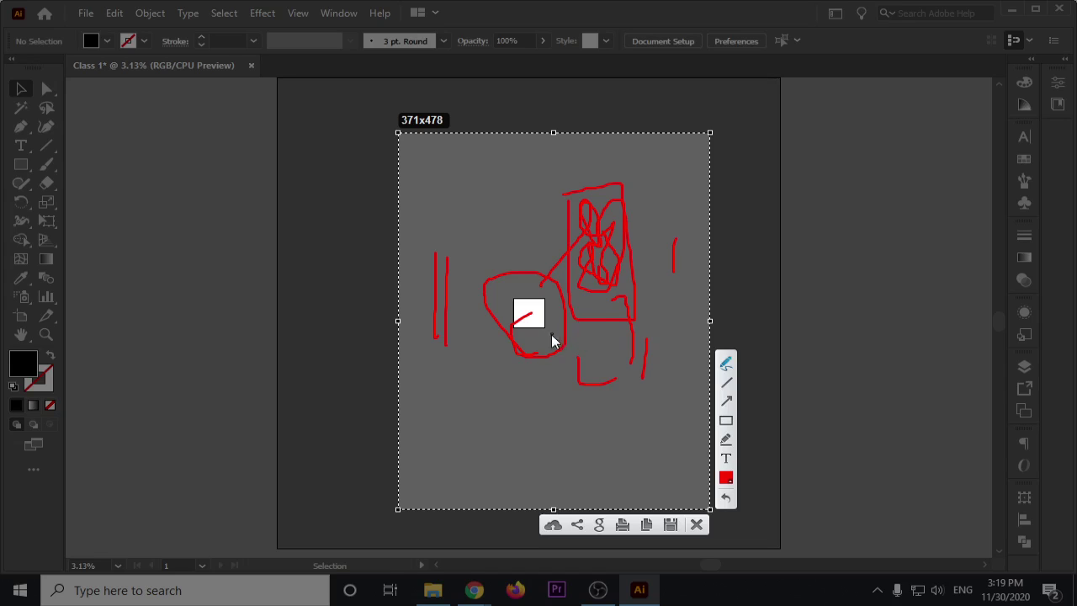
pyautogui.moveTo(572, 362); pyautogui.dragTo(553, 322)
pyautogui.press('Escape')
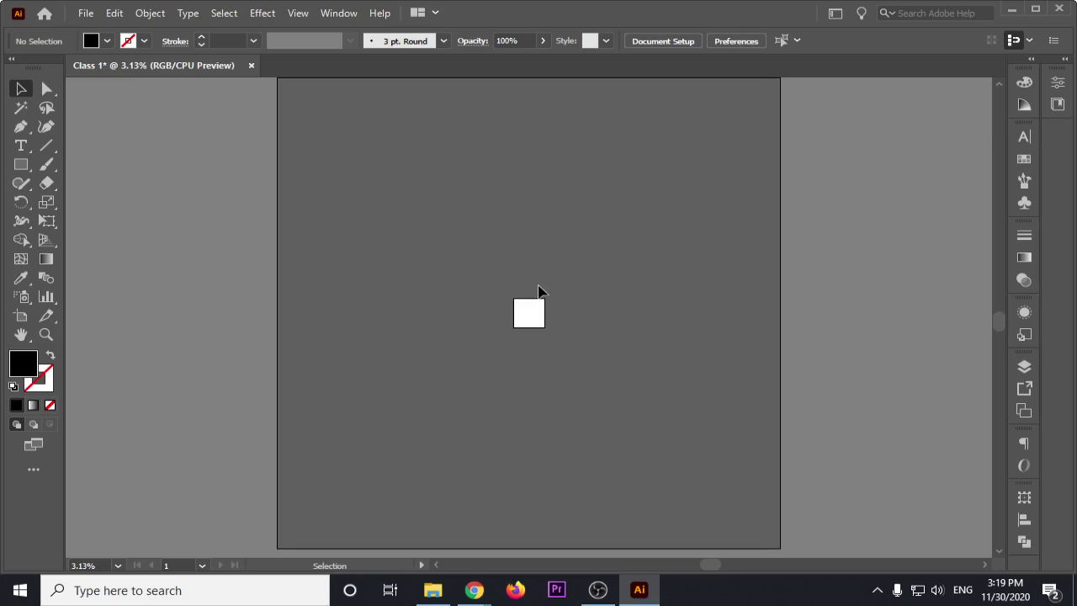
pyautogui.press('Print')
pyautogui.moveTo(333, 121); pyautogui.dragTo(685, 485)
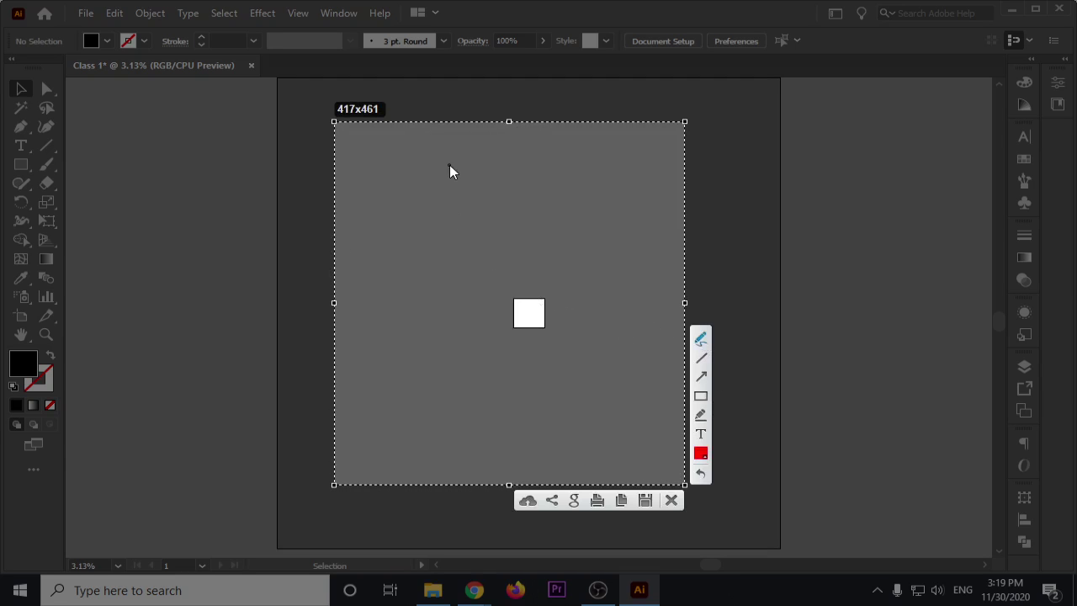
pyautogui.moveTo(449, 165); pyautogui.dragTo(481, 285)
pyautogui.moveTo(528, 176); pyautogui.dragTo(448, 163)
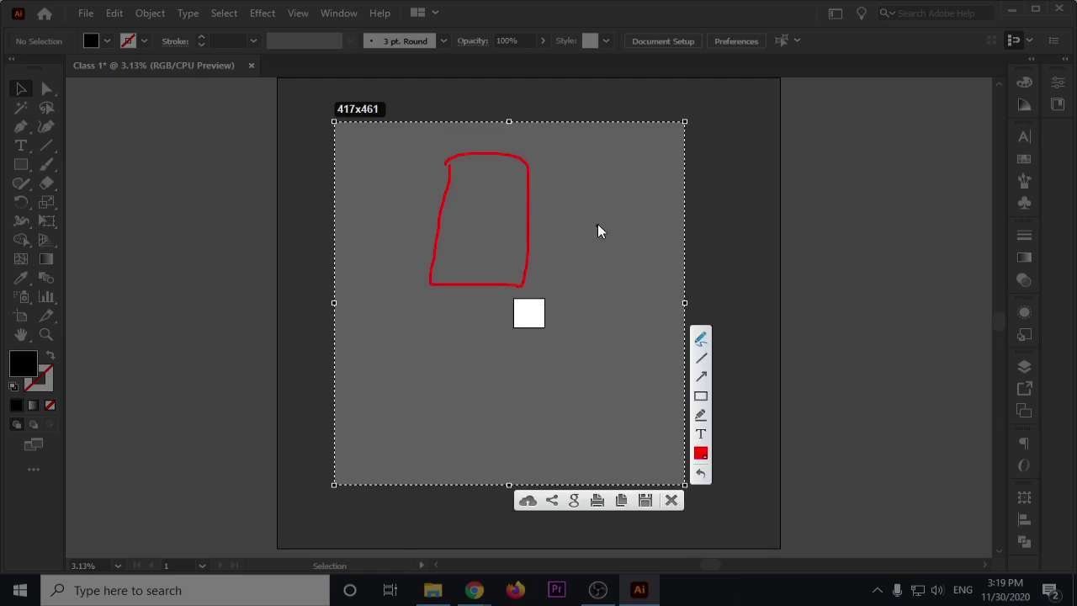
pyautogui.moveTo(597, 224); pyautogui.dragTo(580, 277)
pyautogui.moveTo(618, 243); pyautogui.dragTo(604, 236)
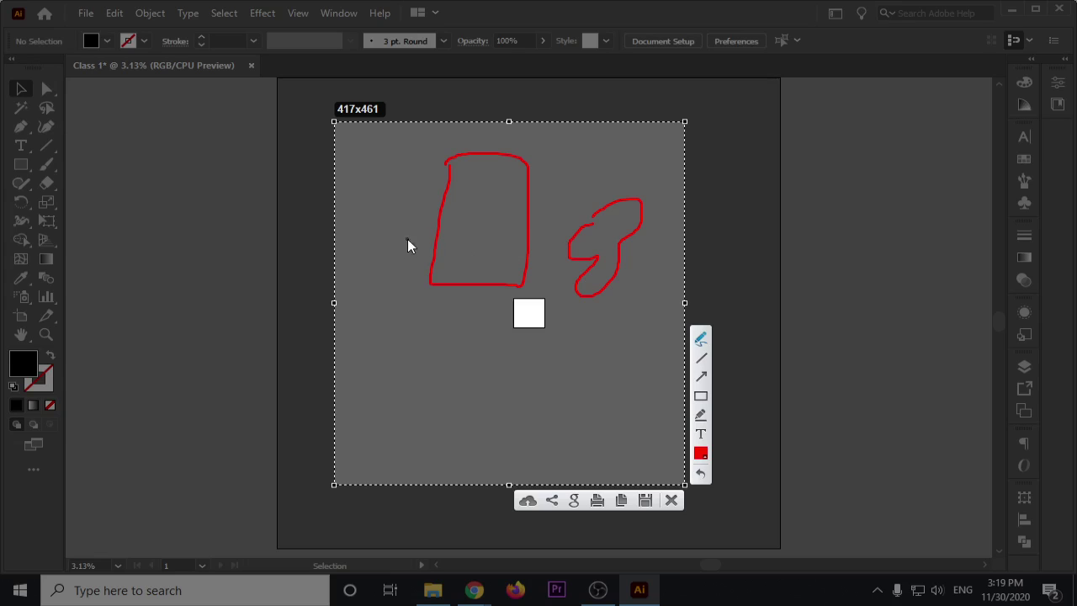
pyautogui.moveTo(371, 254); pyautogui.dragTo(394, 219)
pyautogui.moveTo(555, 206); pyautogui.dragTo(633, 287)
pyautogui.moveTo(640, 187); pyautogui.dragTo(547, 324)
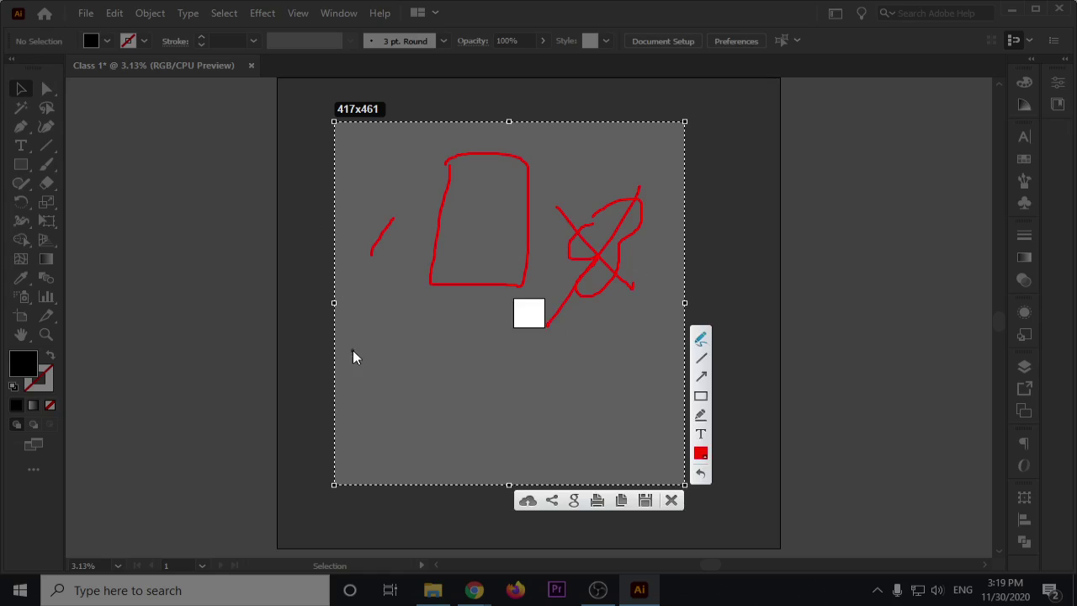
pyautogui.moveTo(352, 350); pyautogui.dragTo(372, 394)
pyautogui.moveTo(363, 345)
pyautogui.mouseDown()
pyautogui.moveTo(354, 350)
pyautogui.moveTo(388, 393)
pyautogui.mouseUp()
pyautogui.moveTo(411, 332)
pyautogui.mouseDown()
pyautogui.moveTo(390, 339)
pyautogui.moveTo(428, 393)
pyautogui.mouseUp()
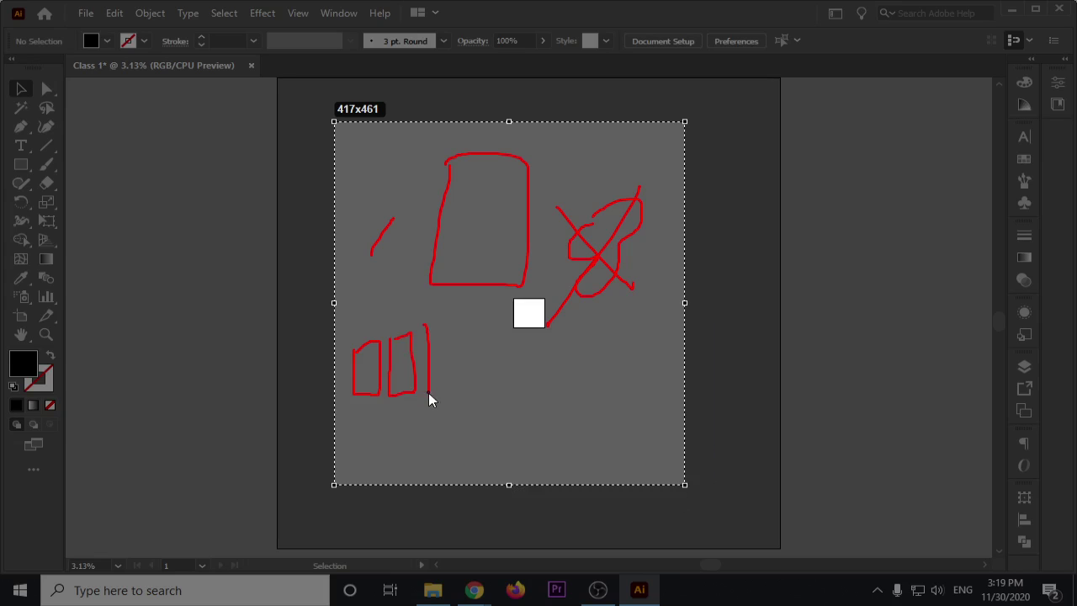
pyautogui.moveTo(452, 324); pyautogui.dragTo(425, 323)
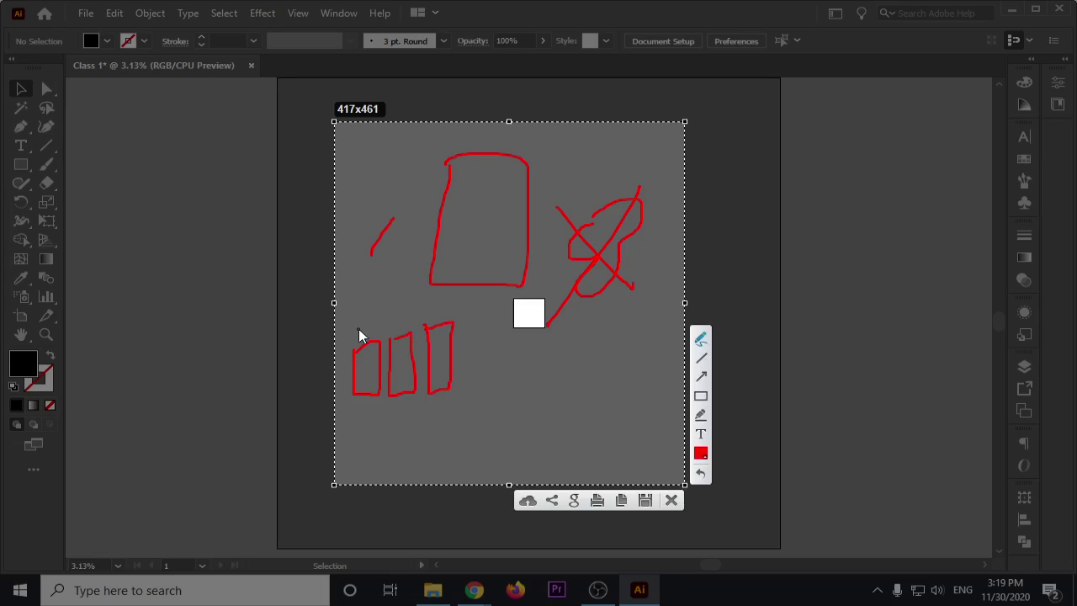
pyautogui.moveTo(360, 340); pyautogui.dragTo(451, 330)
pyautogui.press('Escape')
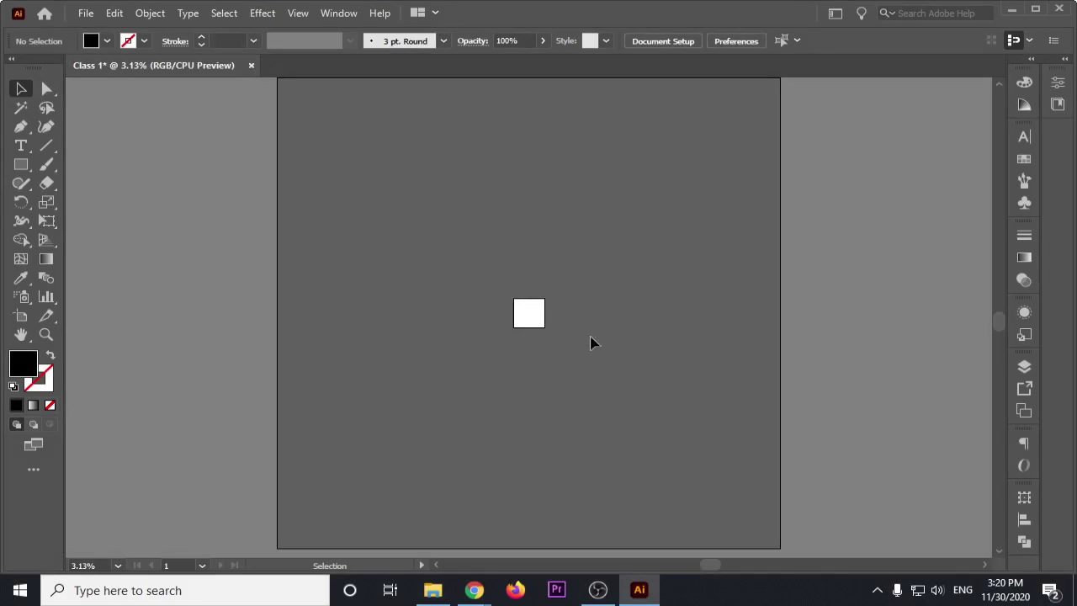
# Step: Scroll-zoom the artboard to 25% and open the Window menu for workspaces
pyautogui.scroll(2, 609, 305)
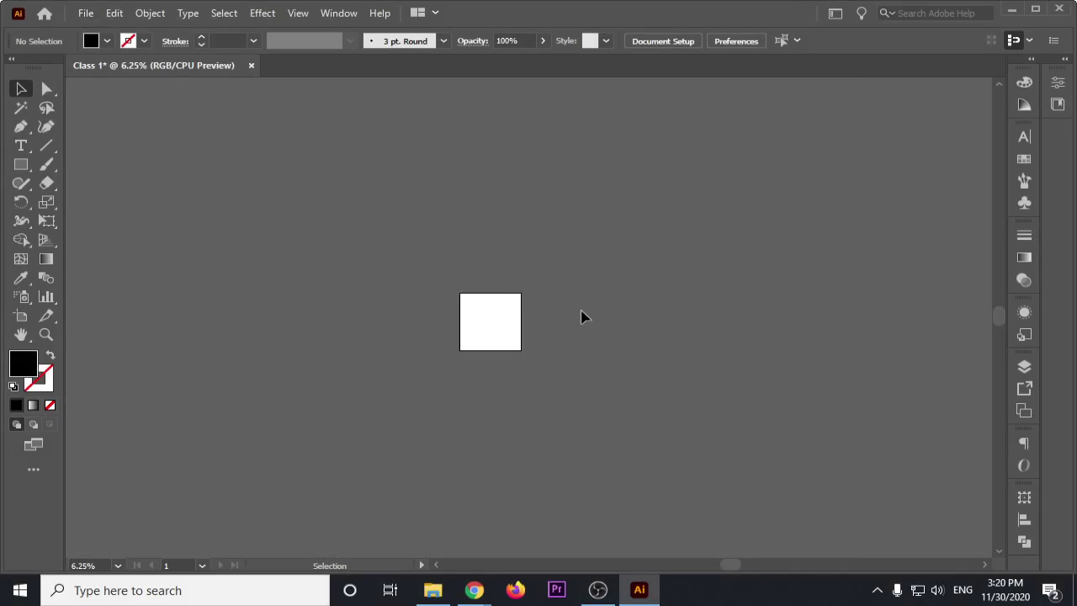
pyautogui.scroll(1, 572, 314)
pyautogui.scroll(1, 497, 341)
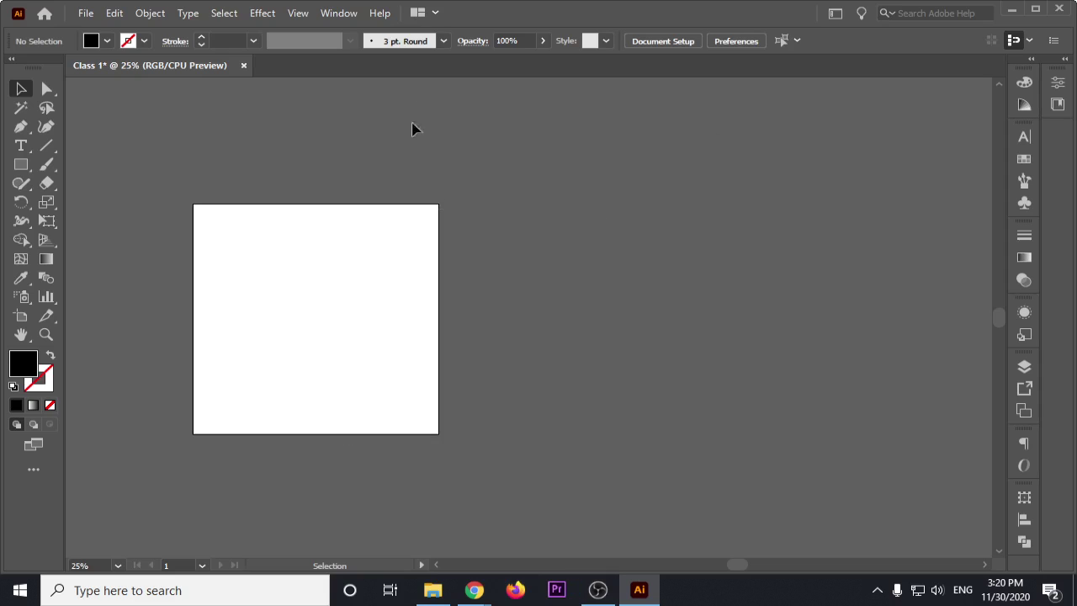
pyautogui.click(328, 14)
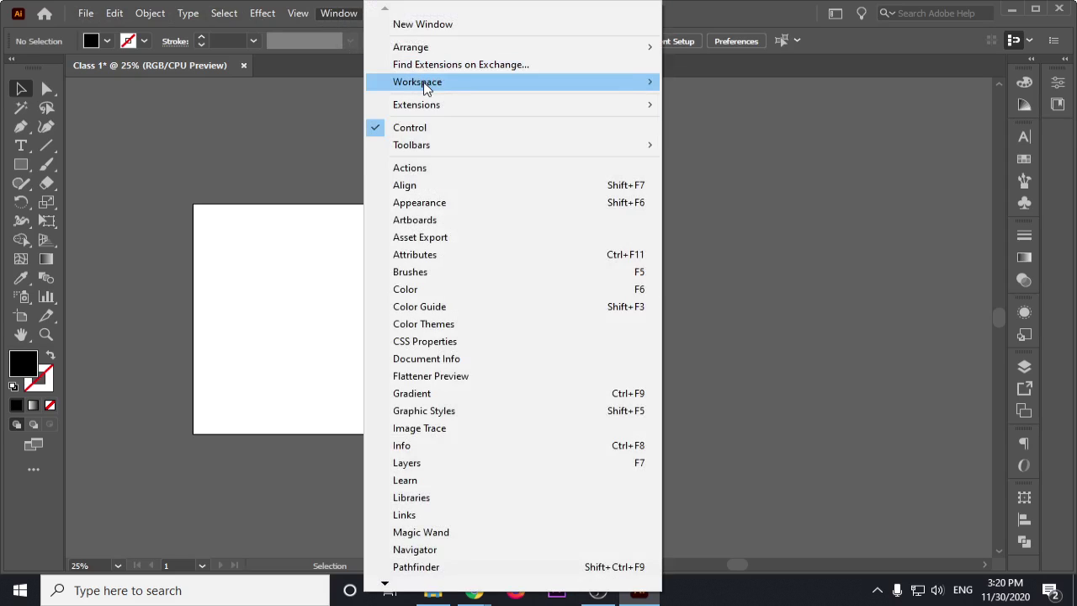
pyautogui.moveTo(417, 81)
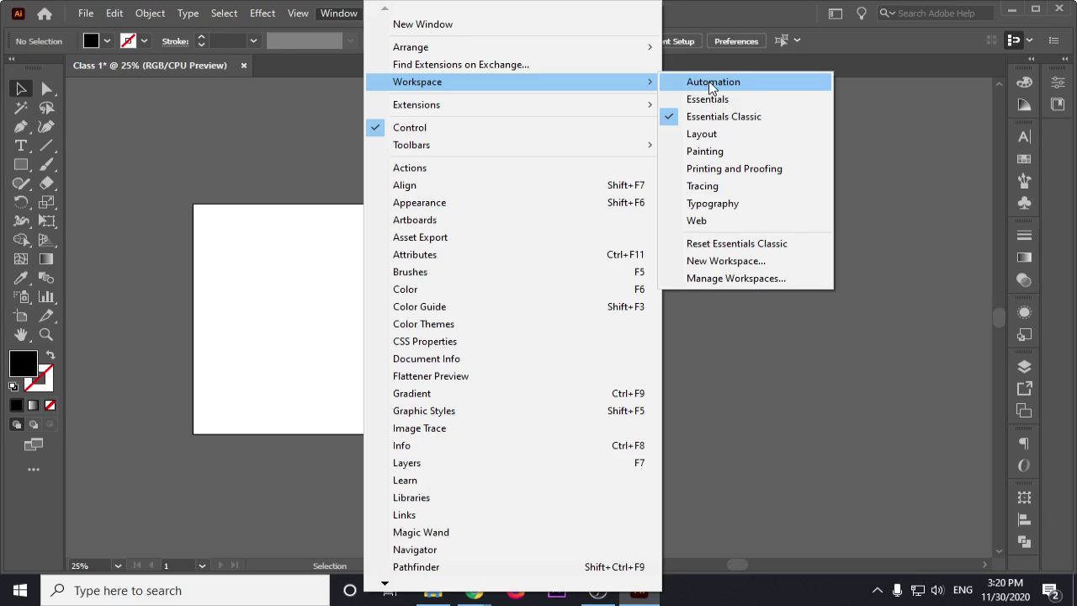
# Step: Choose Window > Workspace > Painting, selecting it a second time to apply
pyautogui.click(724, 153)
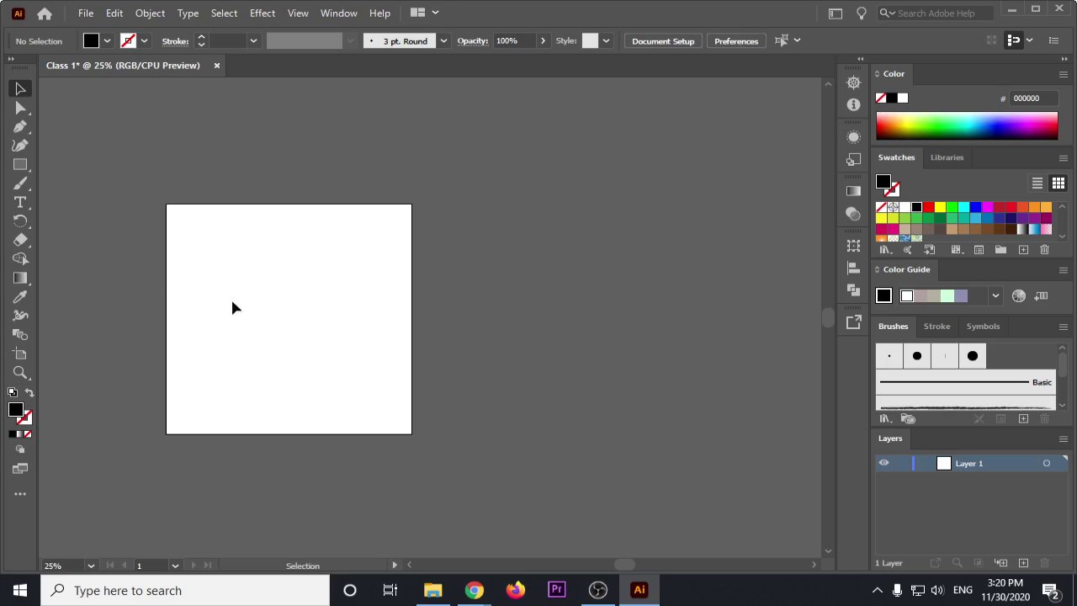
pyautogui.click(338, 12)
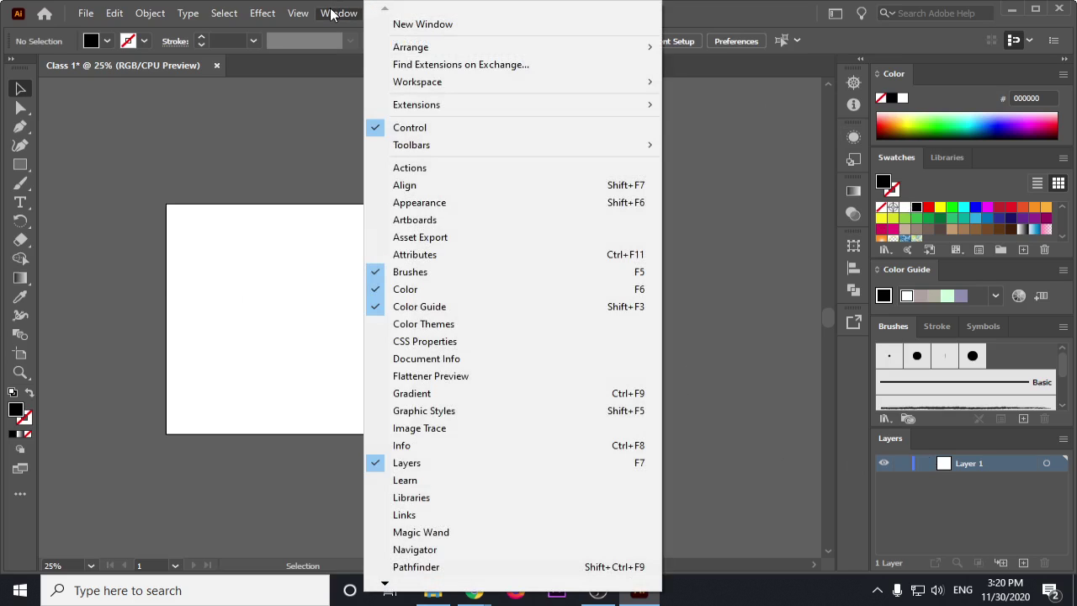
pyautogui.click(729, 153)
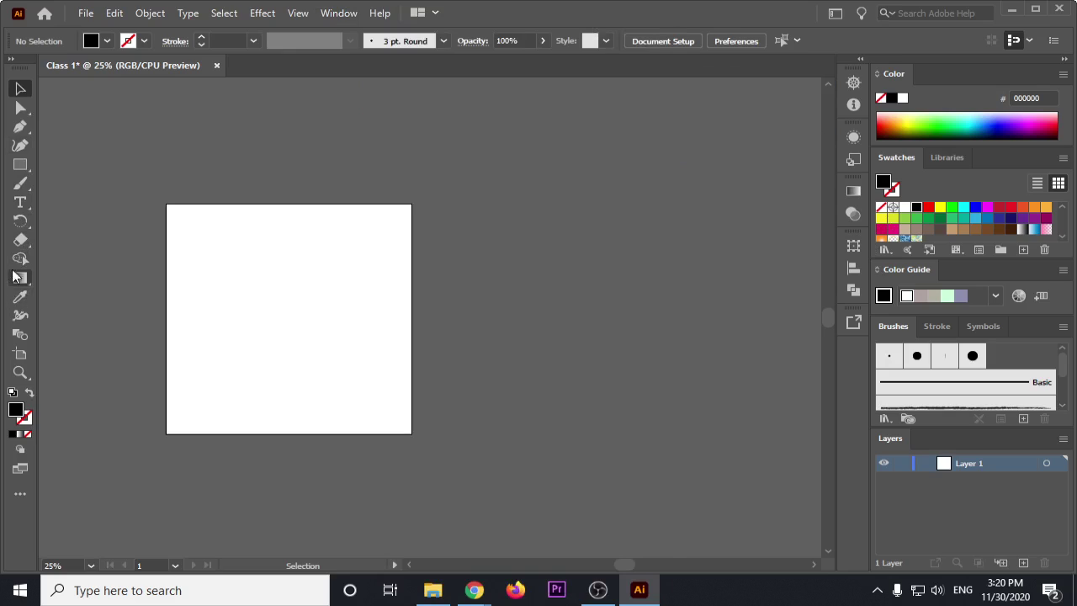
# Step: Paint two Paintbrush strokes across the artboard, switching to green, then dark red swatches
pyautogui.click(21, 183)
pyautogui.moveTo(184, 295); pyautogui.dragTo(579, 336)
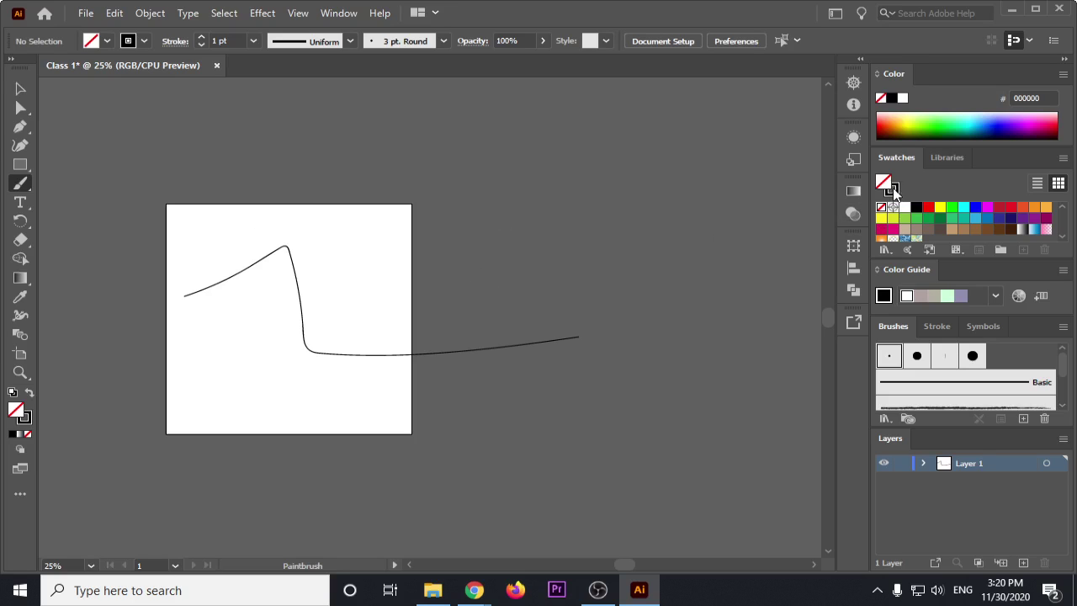
pyautogui.click(952, 207)
pyautogui.click(998, 208)
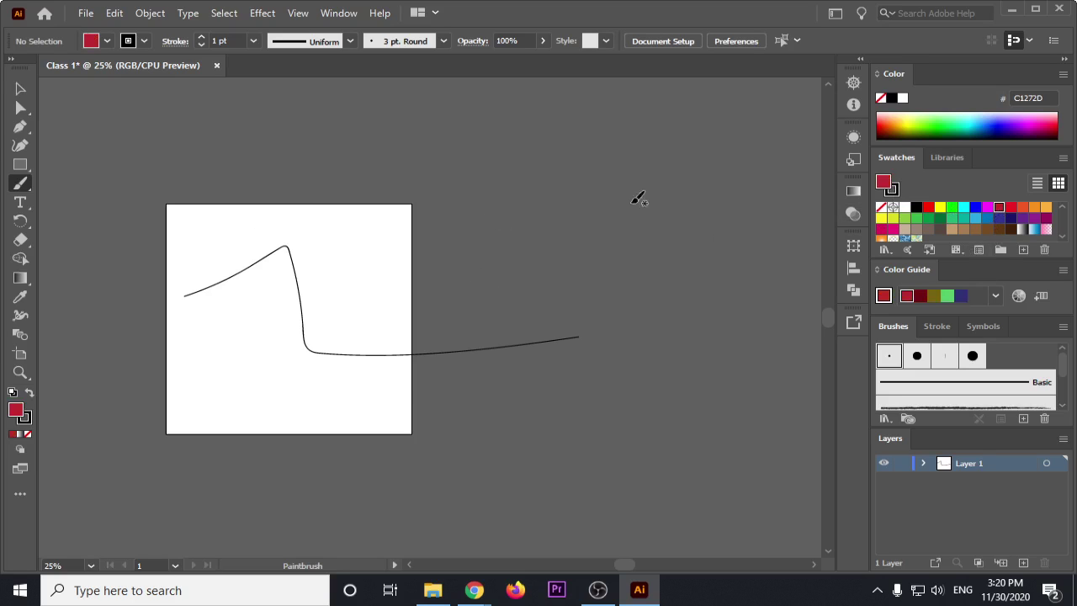
pyautogui.moveTo(213, 322); pyautogui.dragTo(601, 356)
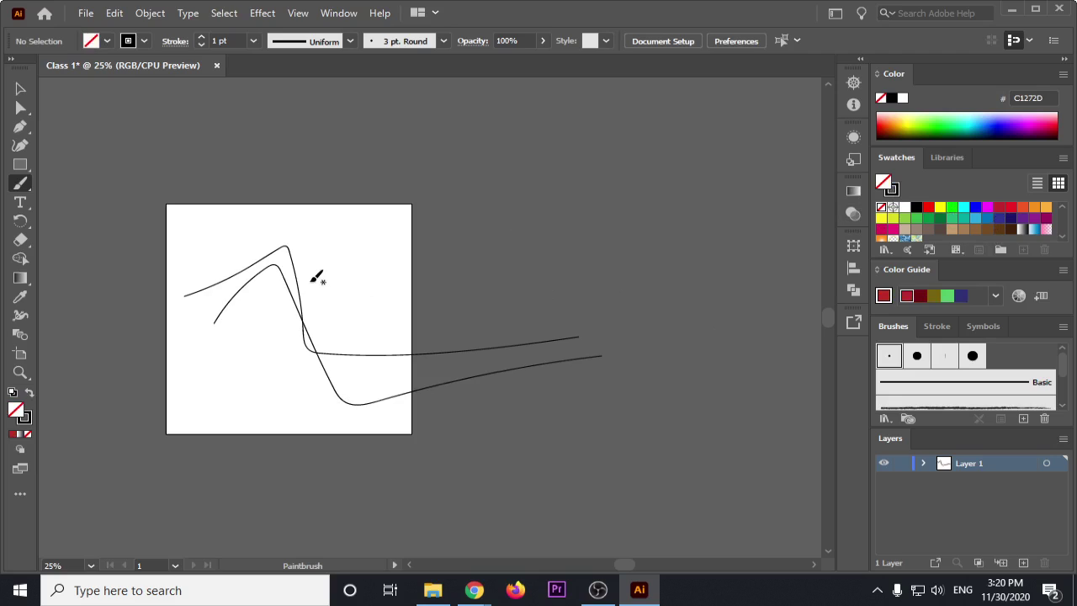
# Step: Swap fill and stroke, then paint several dark red strokes across the artboard
pyautogui.click(29, 392)
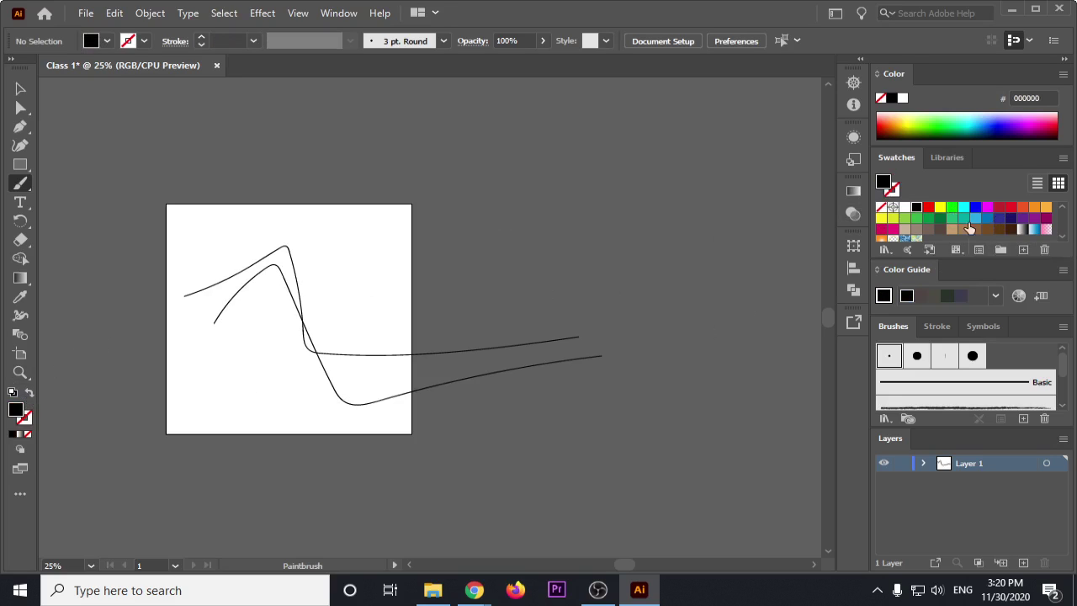
pyautogui.click(998, 208)
pyautogui.moveTo(280, 317); pyautogui.dragTo(555, 287)
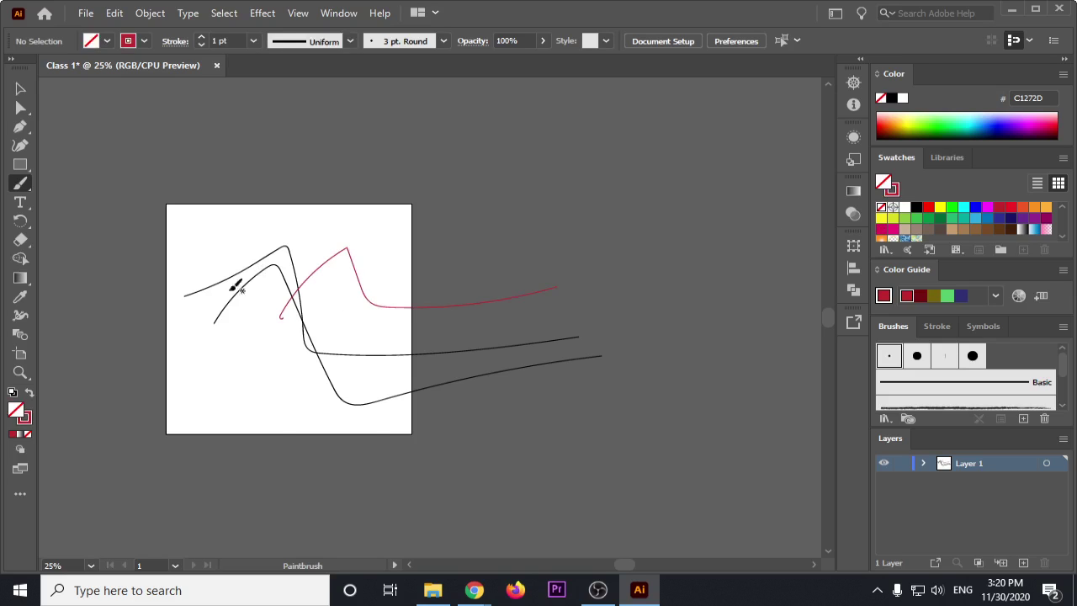
pyautogui.moveTo(208, 322); pyautogui.dragTo(382, 430)
pyautogui.moveTo(206, 397)
pyautogui.mouseDown()
pyautogui.moveTo(252, 361)
pyautogui.moveTo(496, 330)
pyautogui.mouseUp()
pyautogui.moveTo(154, 292); pyautogui.dragTo(337, 270)
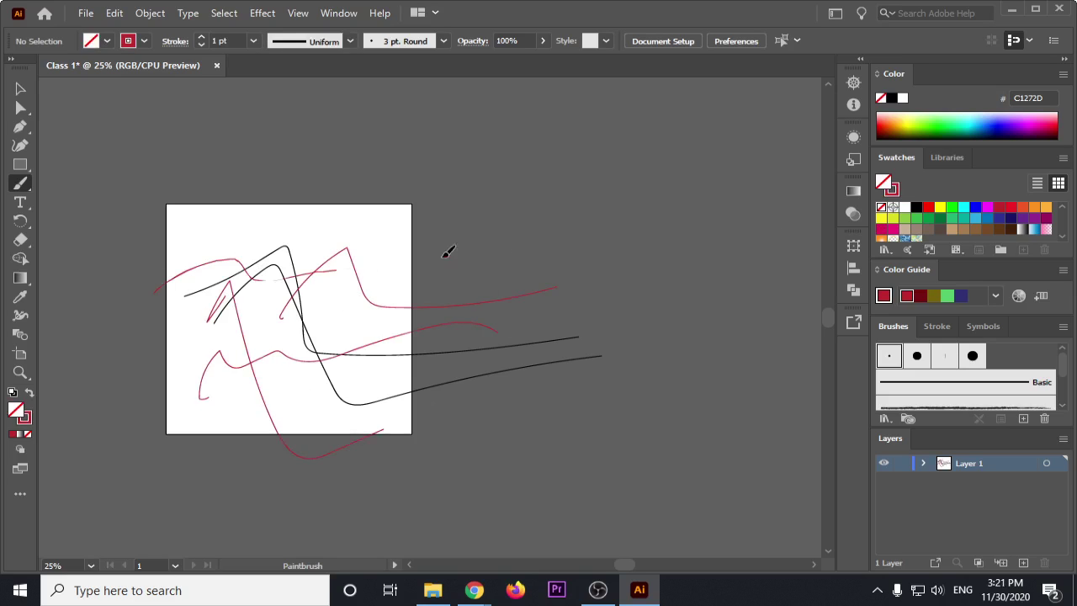
pyautogui.moveTo(445, 256); pyautogui.dragTo(488, 251)
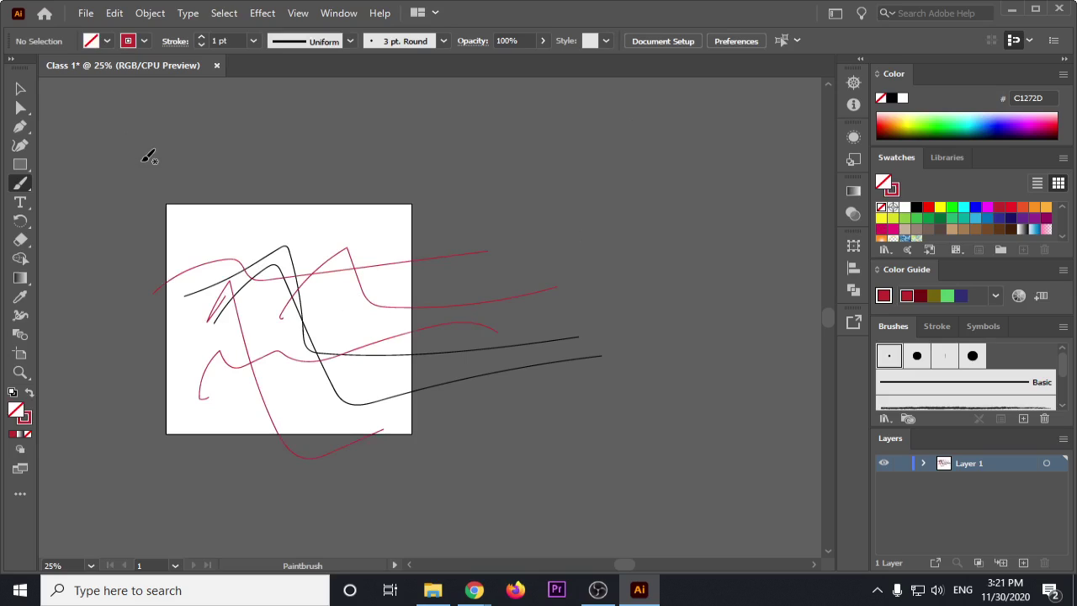
# Step: Undo all painted strokes with Ctrl+Z and reopen the Window menu
pyautogui.press('ctrl')
pyautogui.hotkey('ctrl', 'z')
pyautogui.hotkey('ctrl', 'z')
pyautogui.hotkey('ctrl', 'z')
pyautogui.hotkey('ctrl', 'z')
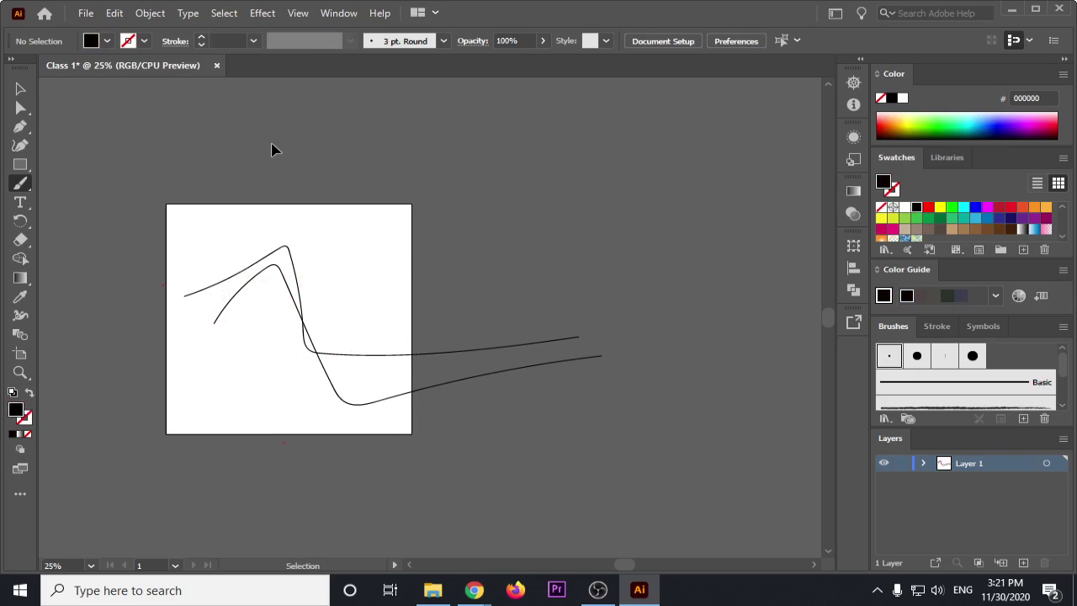
pyautogui.hotkey('ctrl', 'z')
pyautogui.hotkey('ctrl', 'z')
pyautogui.hotkey('ctrl', 'z')
pyautogui.hotkey('ctrl', 'z')
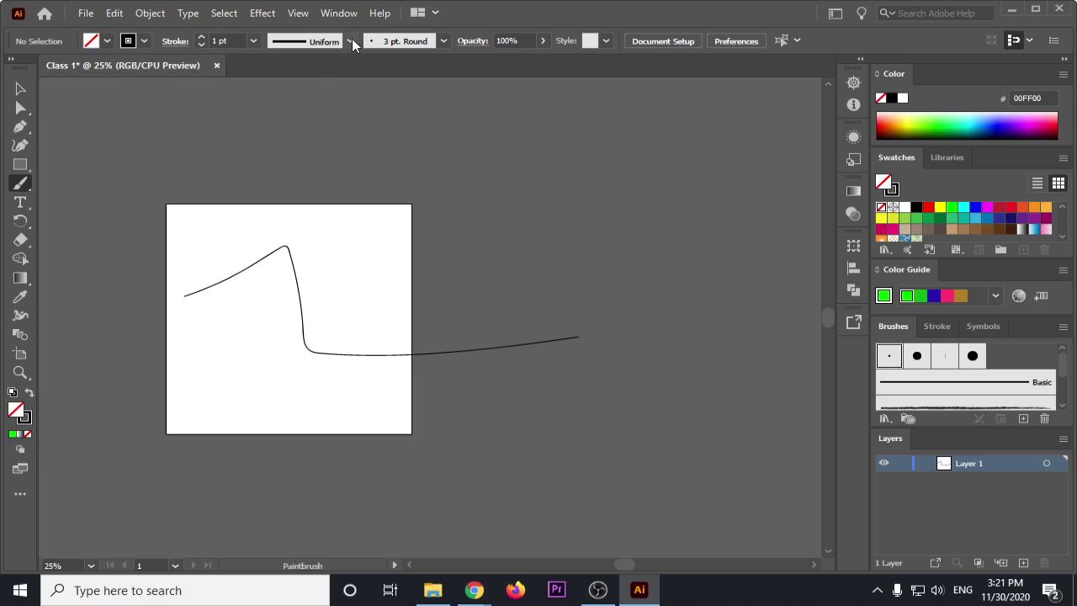
pyautogui.hotkey('ctrl', 'z')
pyautogui.click(338, 13)
pyautogui.moveTo(417, 82)
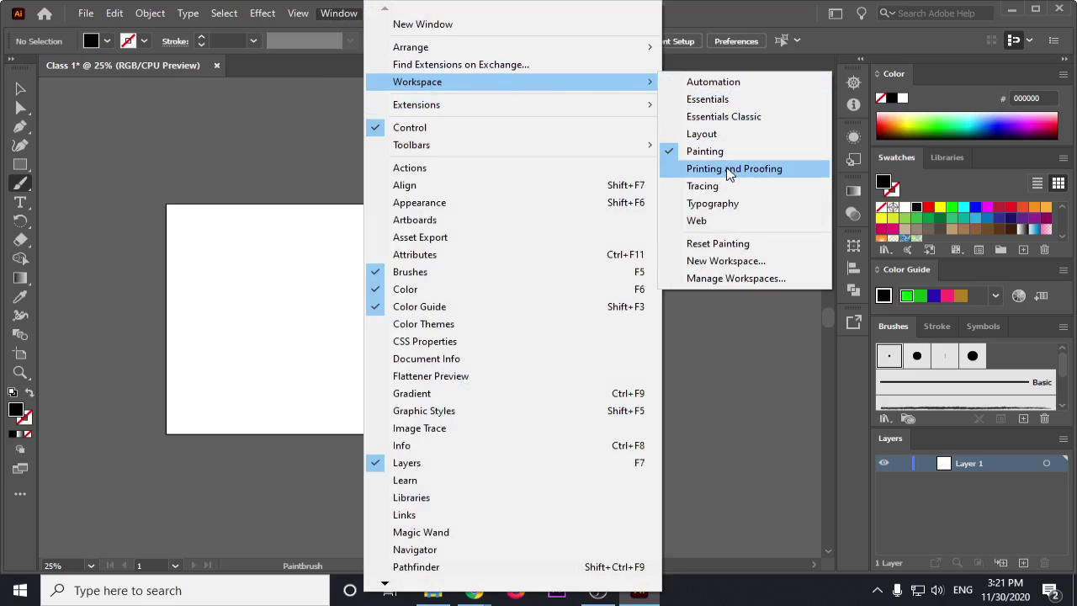
# Step: Pick another workspace, then choose Window > Workspace > Essentials Classic
pyautogui.click(698, 220)
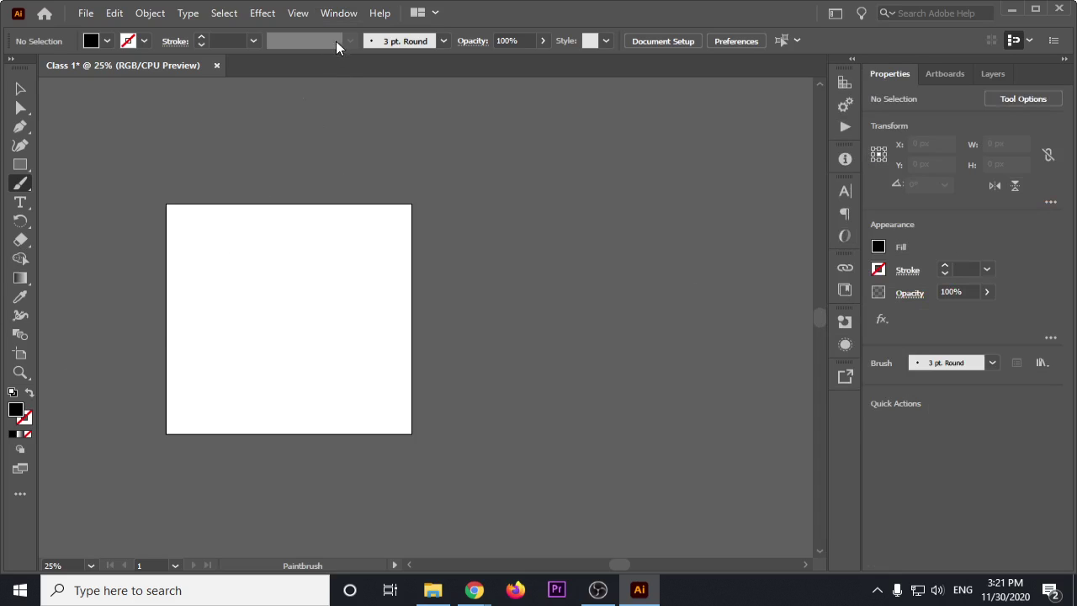
pyautogui.click(336, 15)
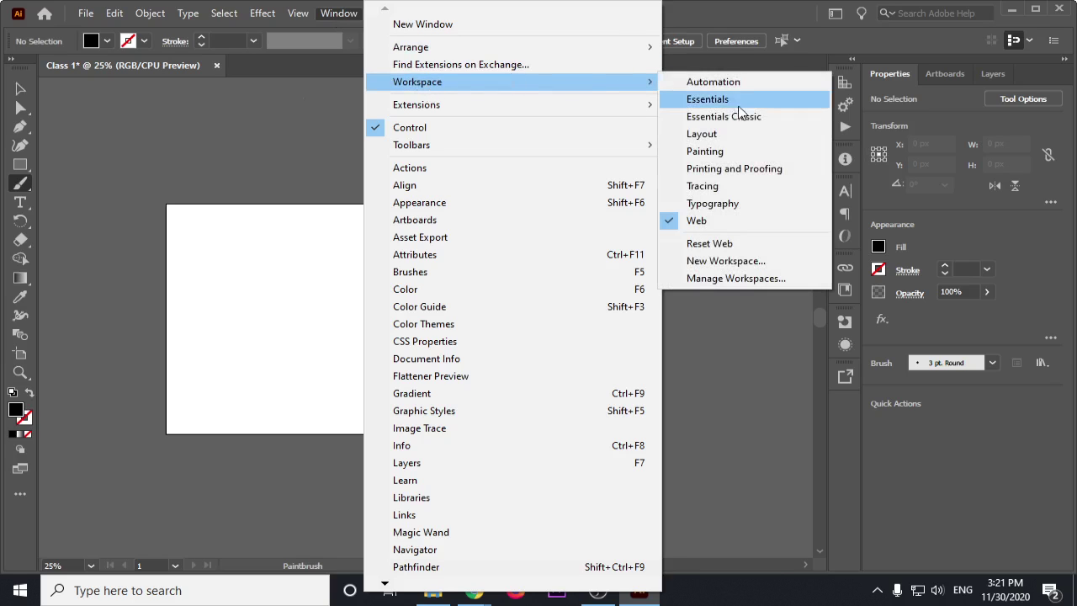
pyautogui.click(743, 116)
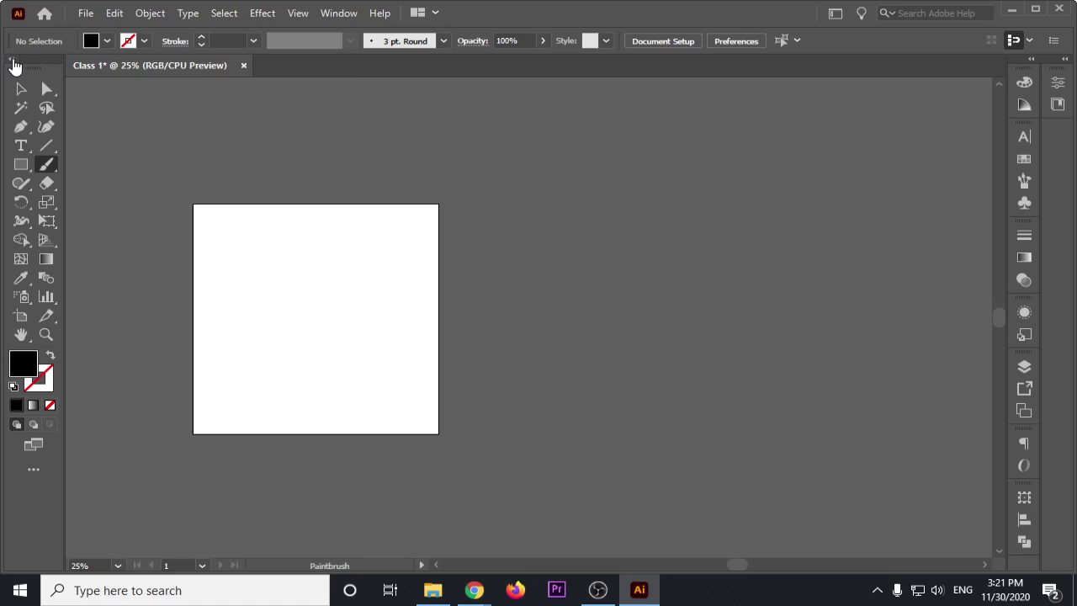
# Step: Toggle the toolbar between one and two columns and expand/collapse the panel dock
pyautogui.click(12, 60)
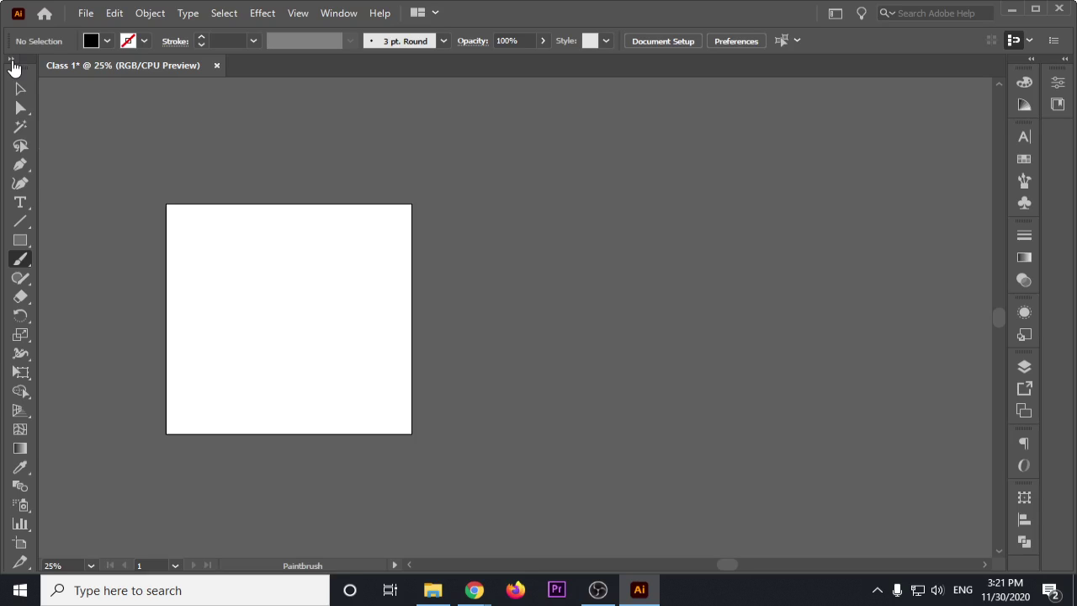
pyautogui.click(12, 61)
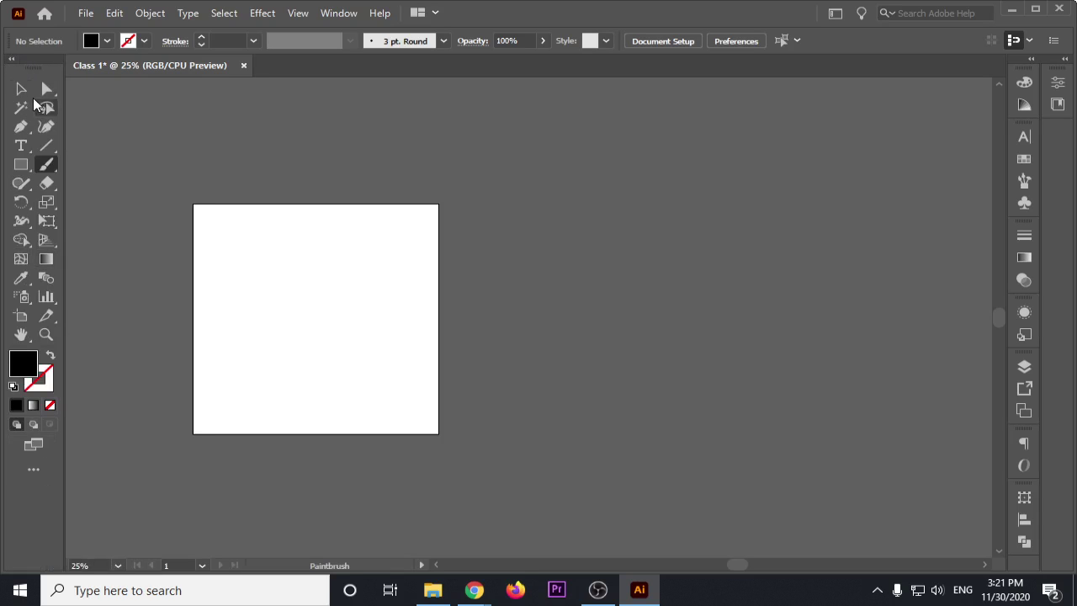
pyautogui.click(1032, 59)
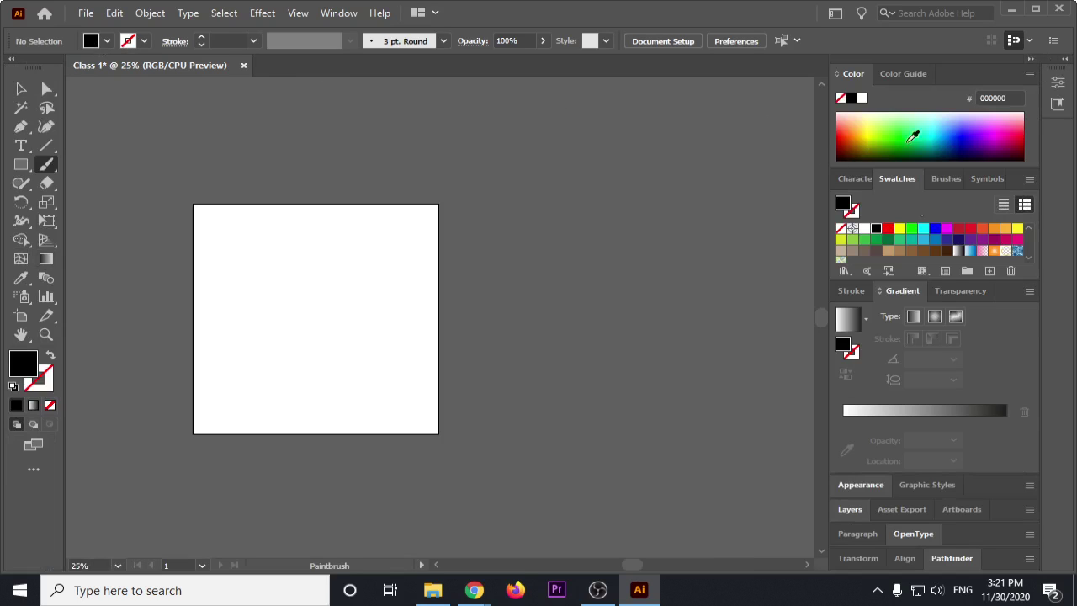
pyautogui.click(1032, 59)
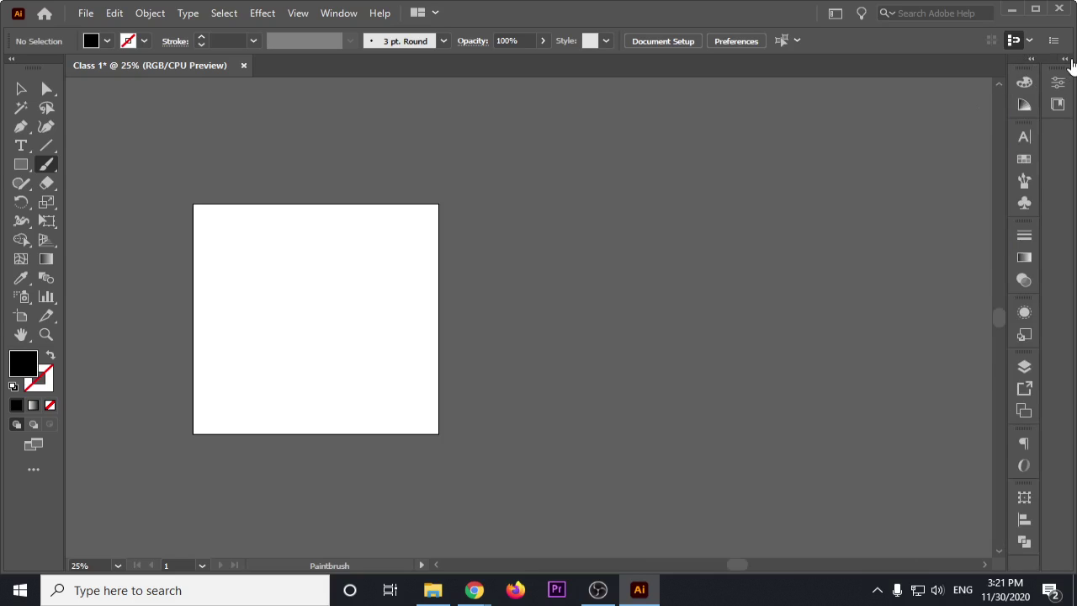
pyautogui.click(1065, 59)
# Step: Pull Swatches, Brushes and other panels into a floating group, then re-dock them as columns
pyautogui.moveTo(97, 107); pyautogui.dragTo(91, 94)
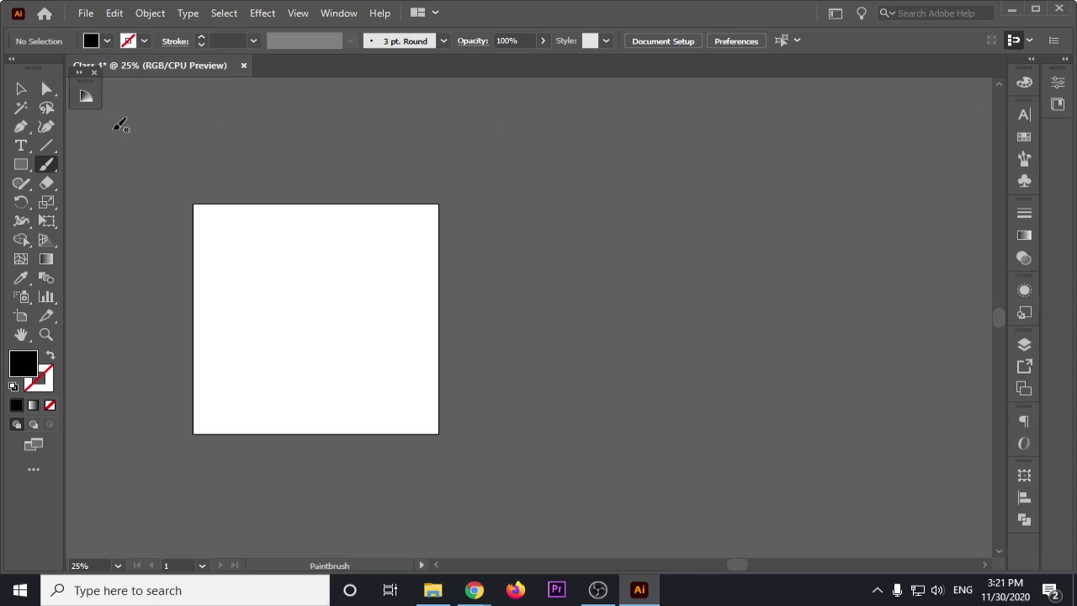
pyautogui.moveTo(1023, 147)
pyautogui.mouseDown()
pyautogui.moveTo(143, 123)
pyautogui.moveTo(88, 136)
pyautogui.mouseUp()
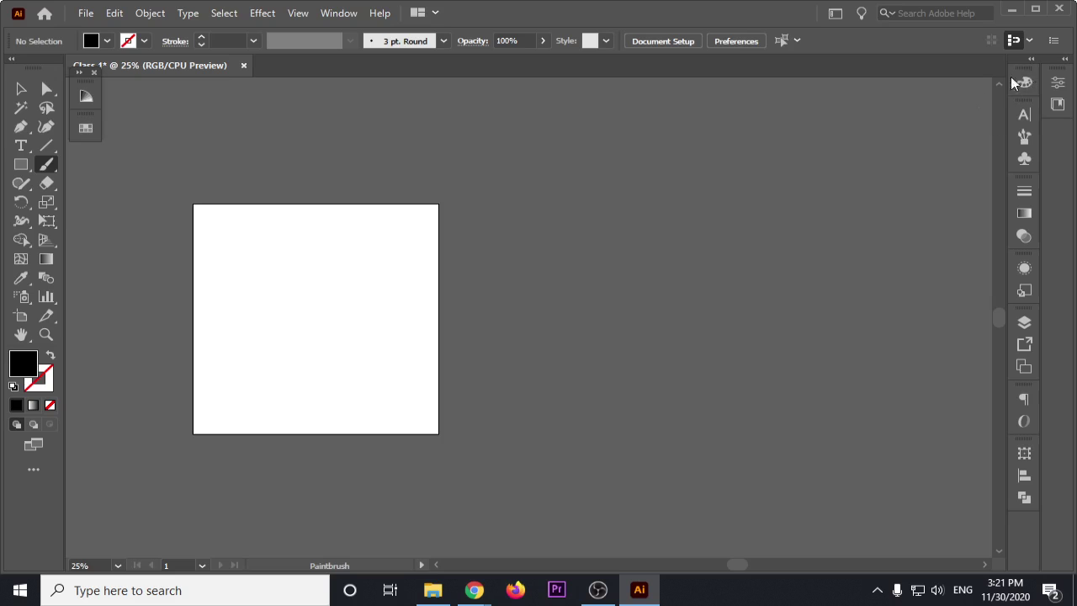
pyautogui.moveTo(1012, 82); pyautogui.dragTo(85, 162)
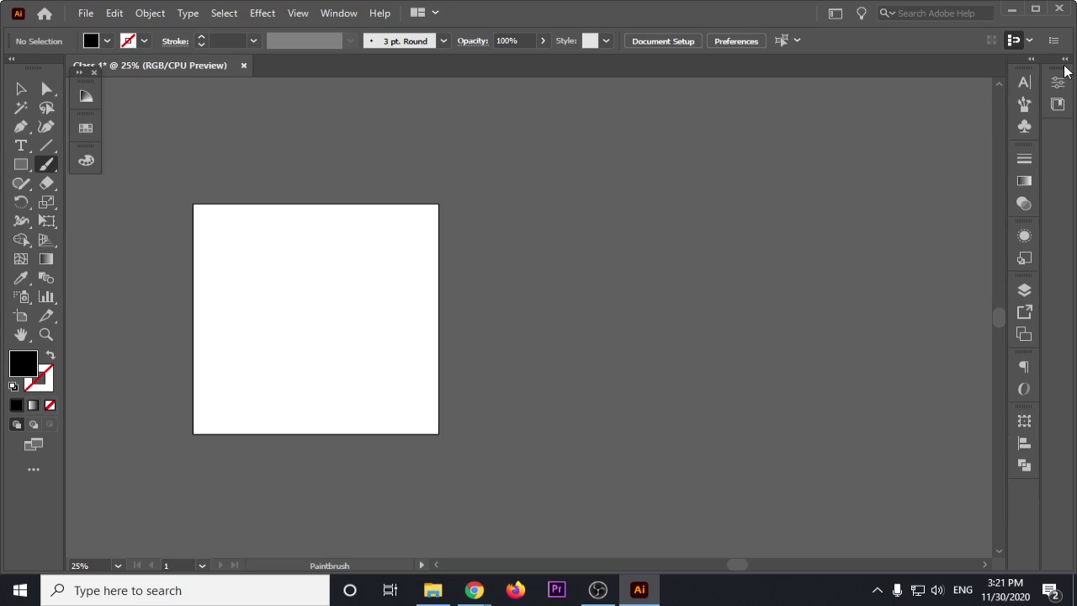
pyautogui.moveTo(1058, 65); pyautogui.dragTo(111, 155)
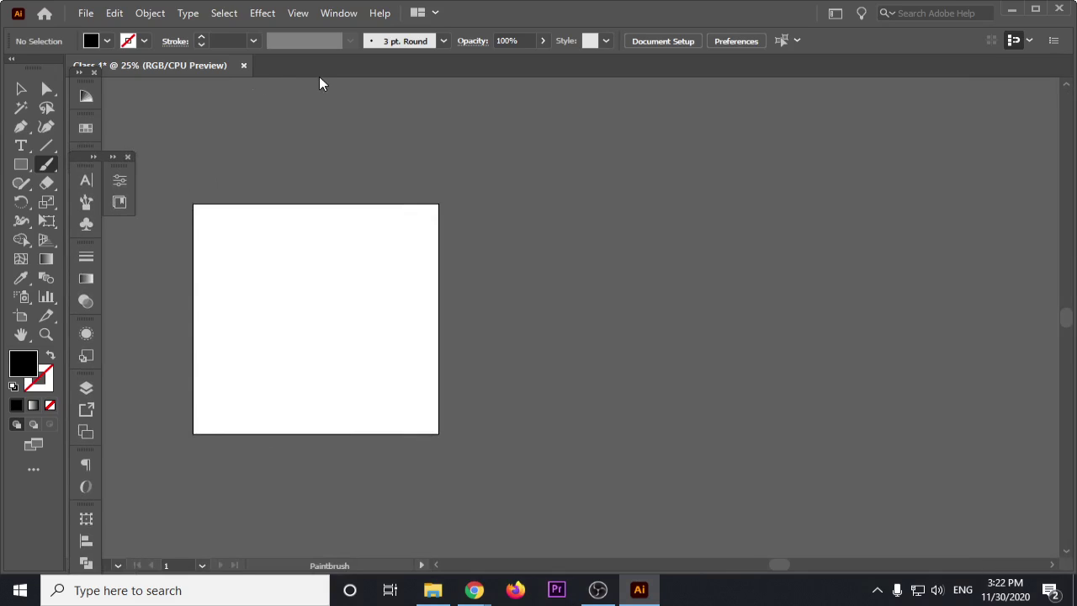
pyautogui.moveTo(80, 165); pyautogui.dragTo(1061, 127)
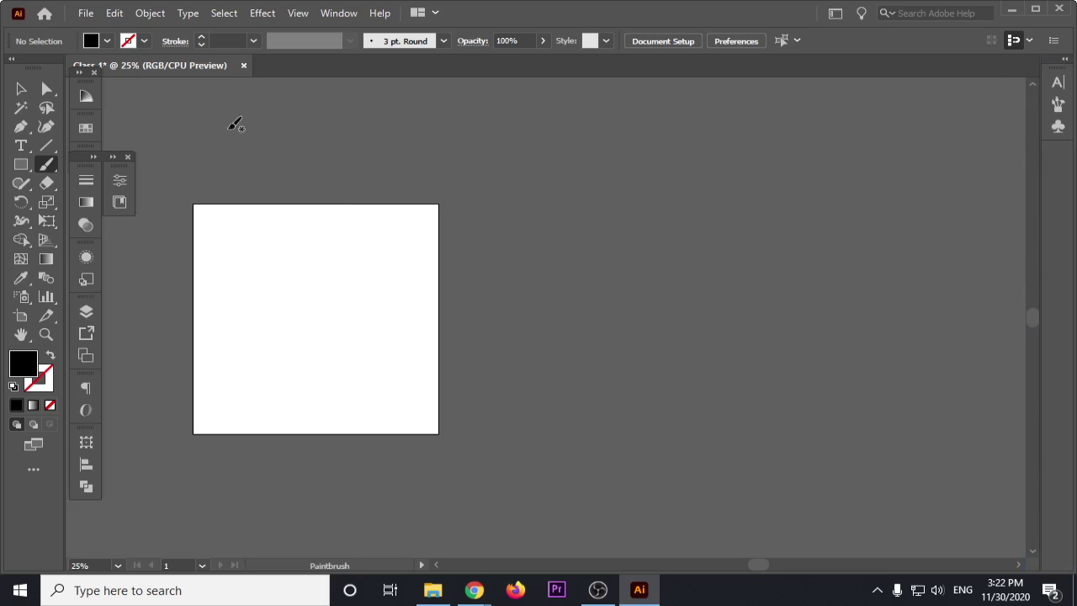
pyautogui.moveTo(87, 95)
pyautogui.mouseDown()
pyautogui.moveTo(1058, 181)
pyautogui.moveTo(1067, 163)
pyautogui.mouseUp()
pyautogui.moveTo(89, 94)
pyautogui.mouseDown()
pyautogui.moveTo(1030, 125)
pyautogui.moveTo(1029, 156)
pyautogui.mouseUp()
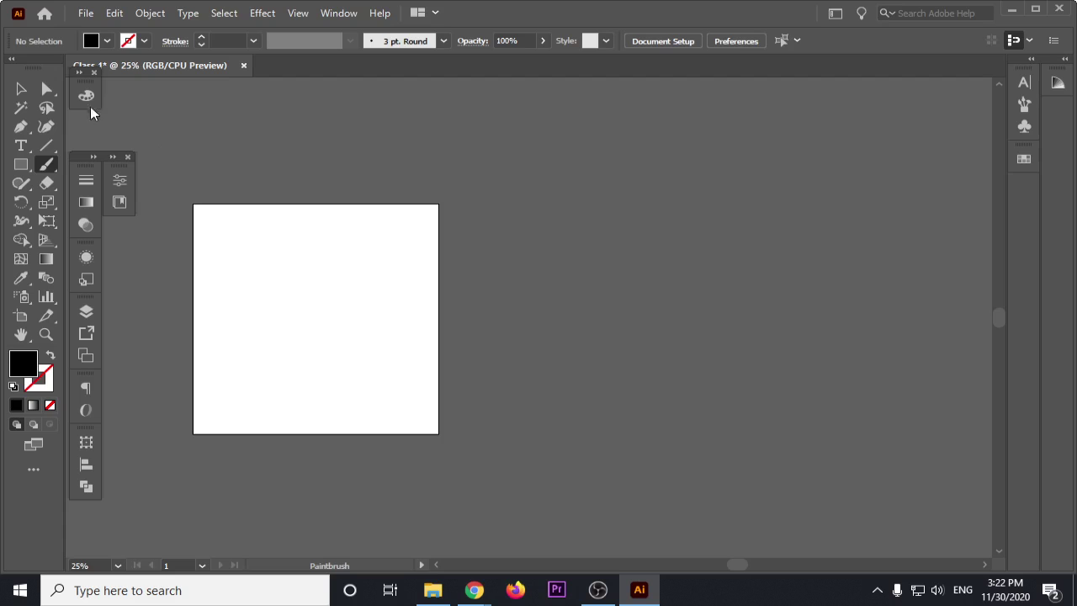
pyautogui.moveTo(86, 93); pyautogui.dragTo(1018, 189)
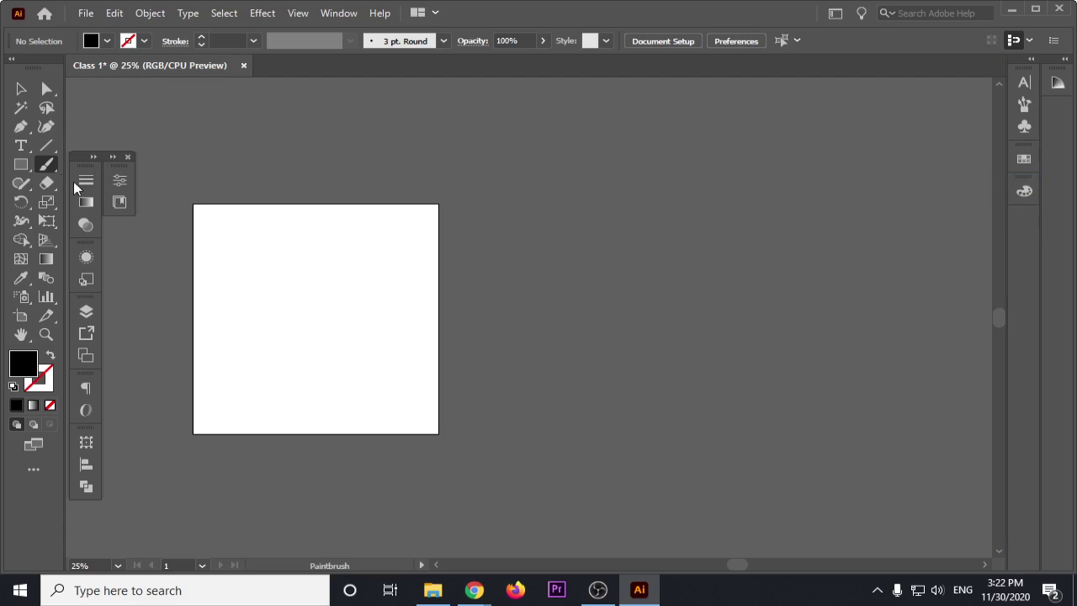
pyautogui.moveTo(87, 159)
pyautogui.mouseDown()
pyautogui.moveTo(1023, 104)
pyautogui.moveTo(1023, 211)
pyautogui.moveTo(964, 62)
pyautogui.moveTo(1001, 66)
pyautogui.mouseUp()
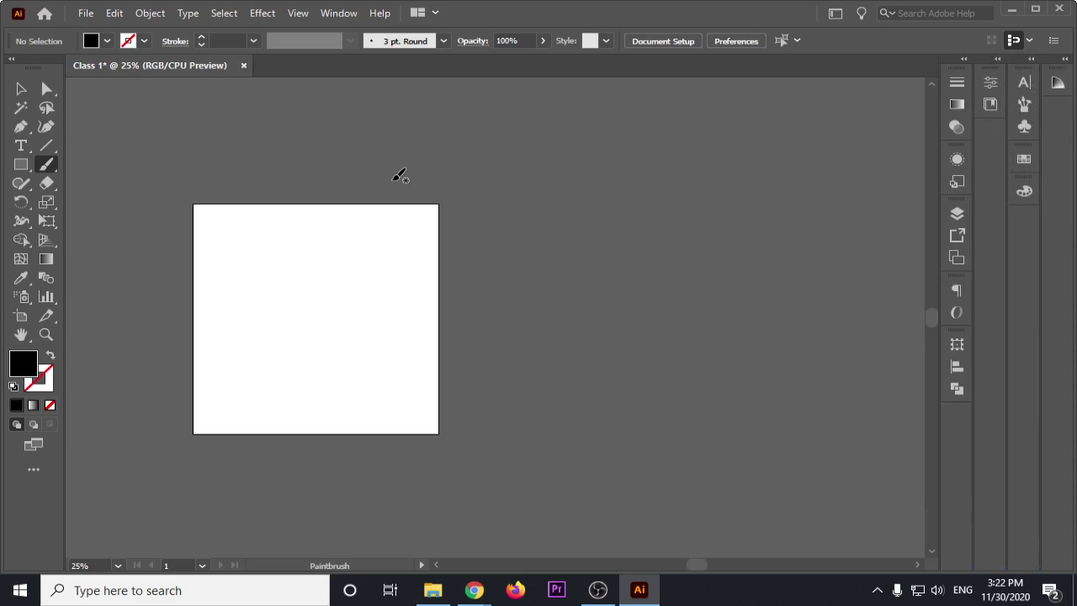
# Step: Reset Essentials Classic, collapse the Properties panel, and reopen the Window menu
pyautogui.click(335, 14)
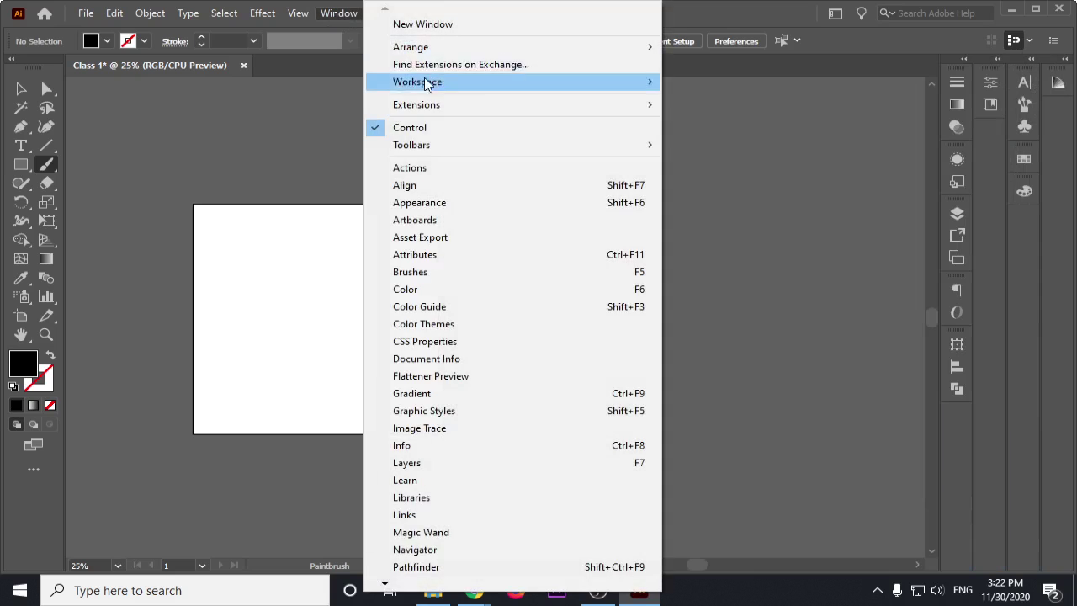
pyautogui.moveTo(418, 82)
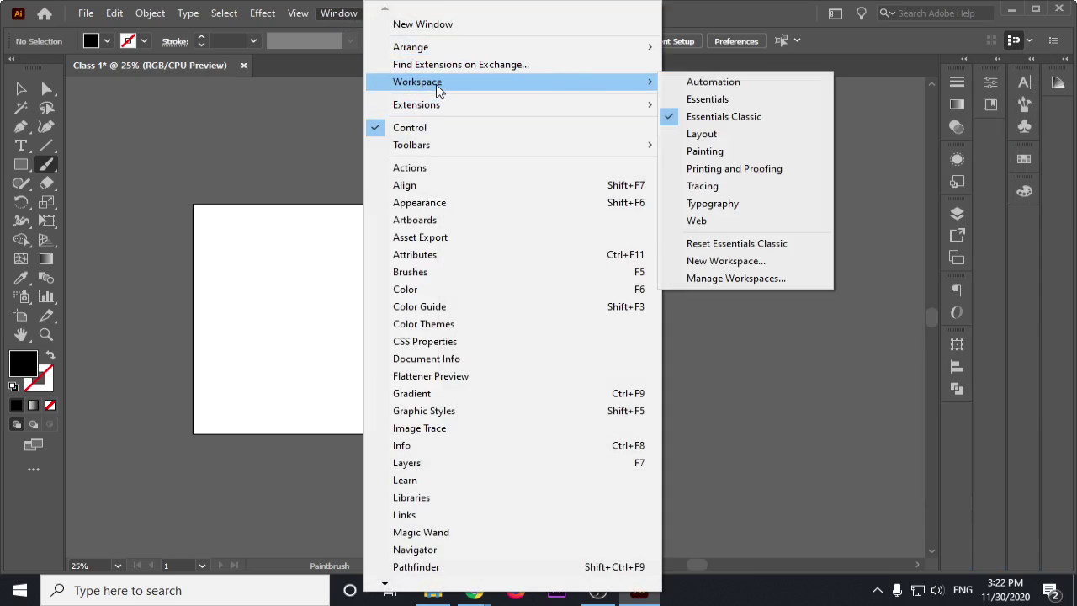
pyautogui.click(734, 243)
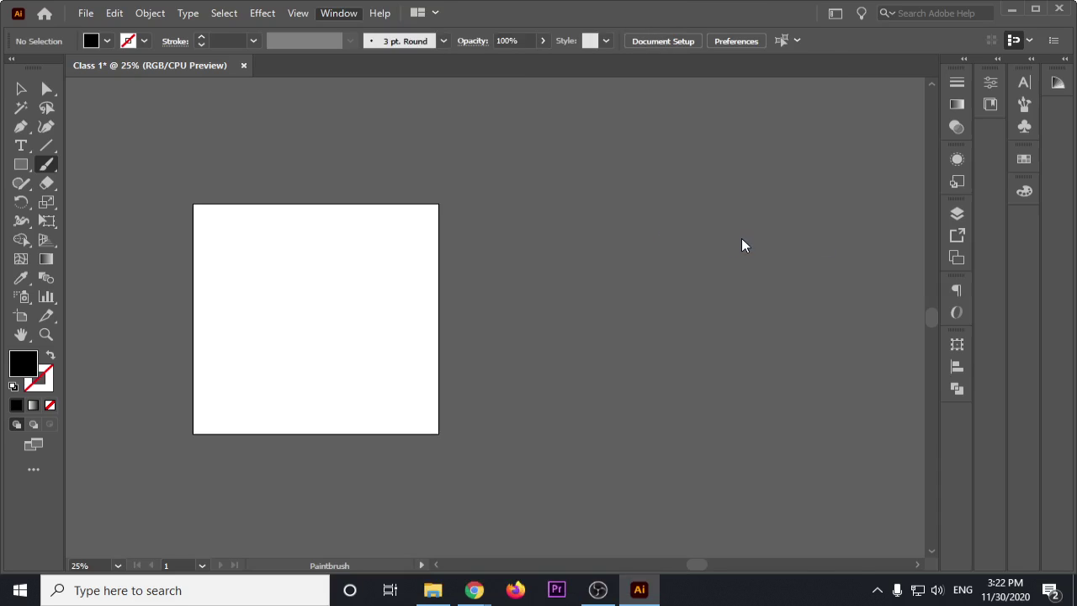
pyautogui.click(1063, 60)
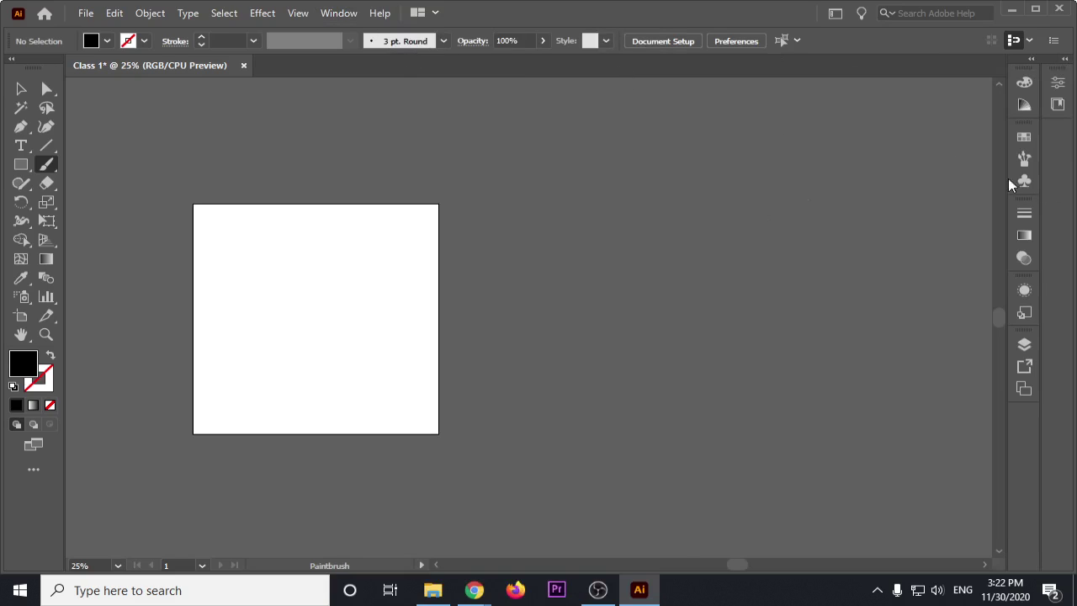
pyautogui.click(340, 14)
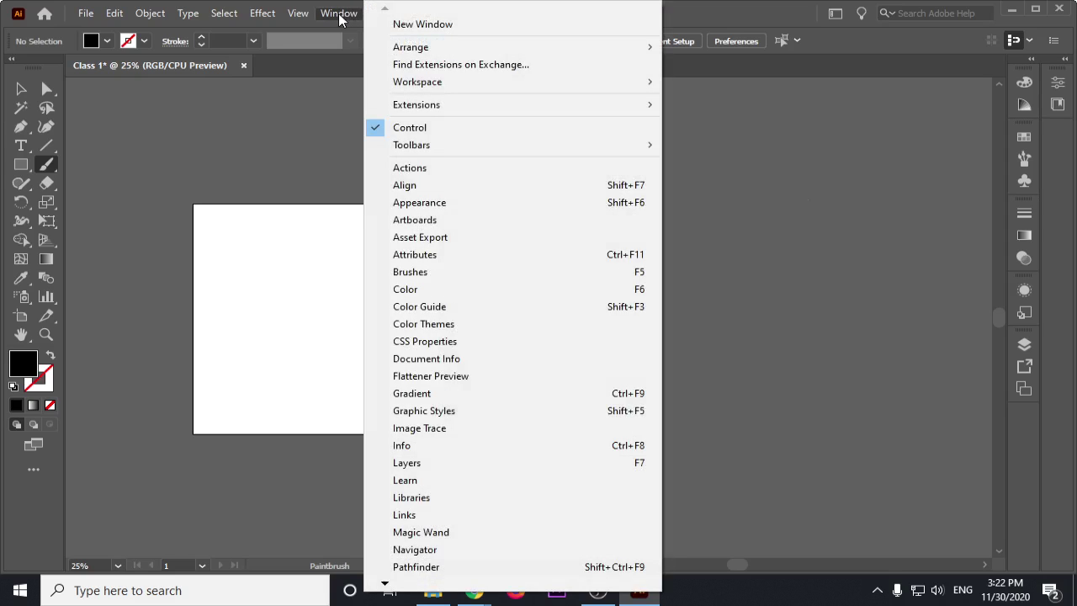
# Step: Open the Color and Gradient panels from the Window menu, then collapse each back into the dock
pyautogui.click(405, 289)
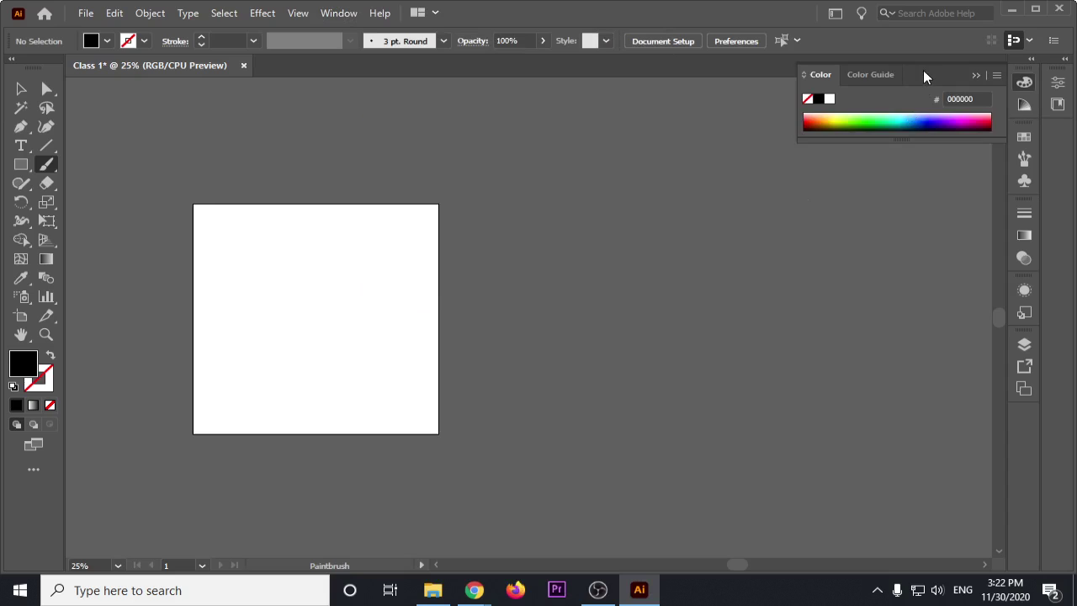
pyautogui.moveTo(923, 74); pyautogui.dragTo(1023, 75)
pyautogui.click(1024, 81)
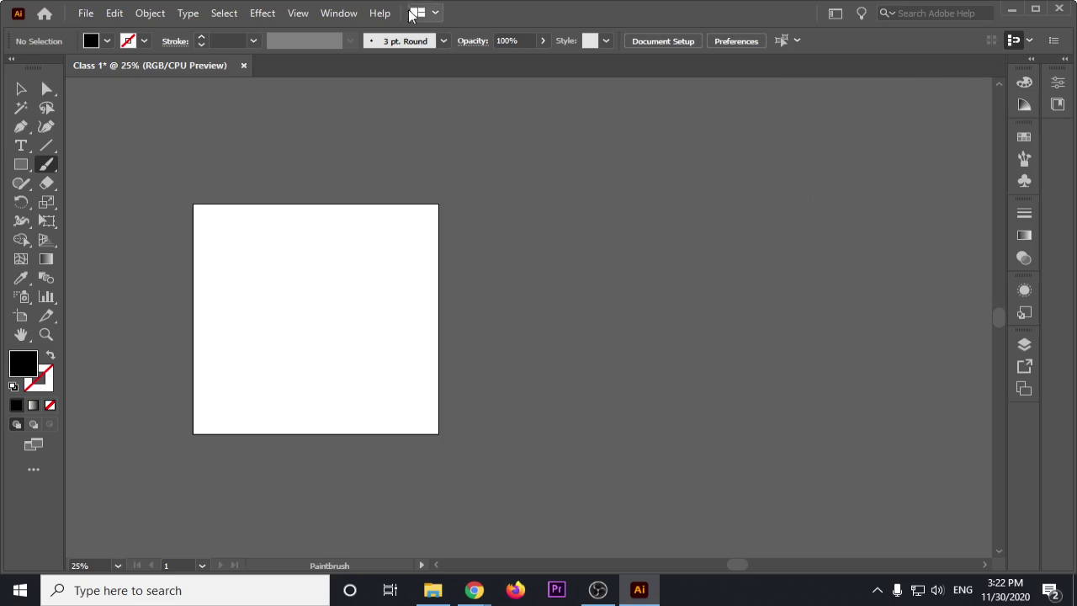
pyautogui.click(297, 13)
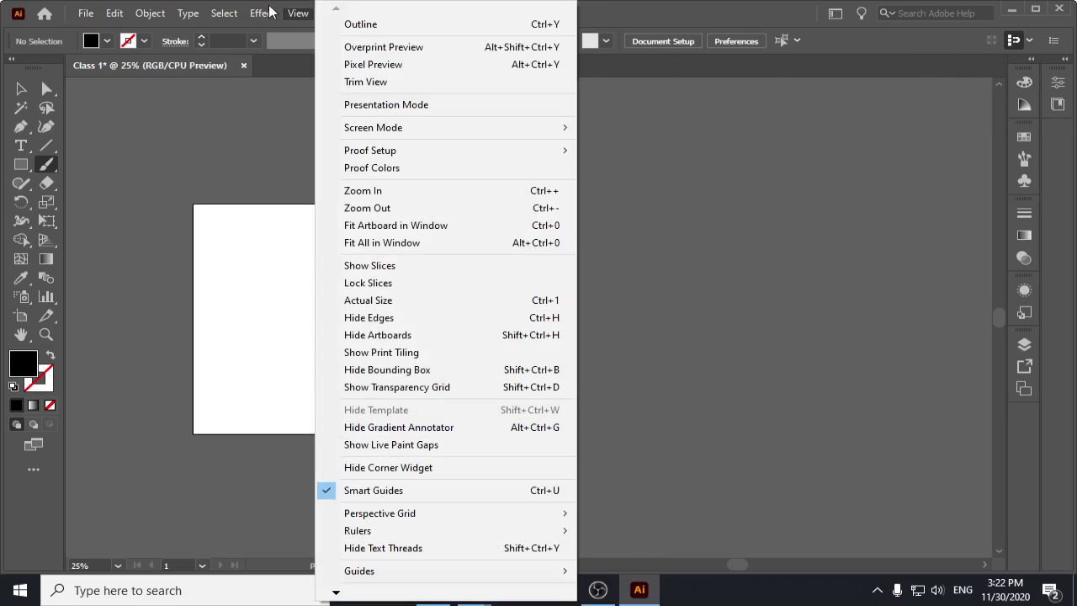
pyautogui.click(299, 12)
pyautogui.click(339, 12)
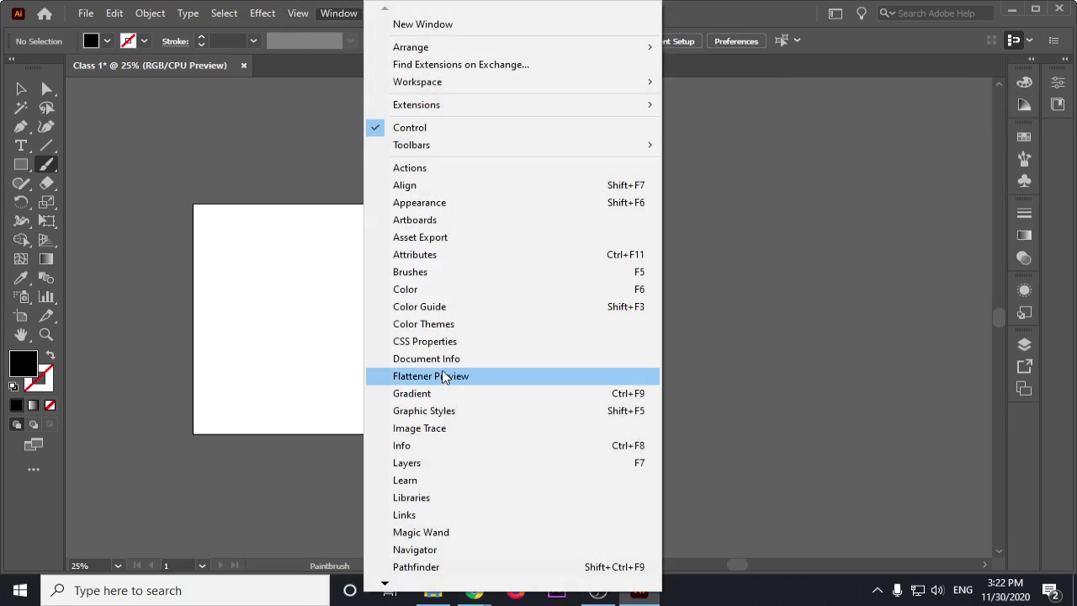
pyautogui.click(439, 393)
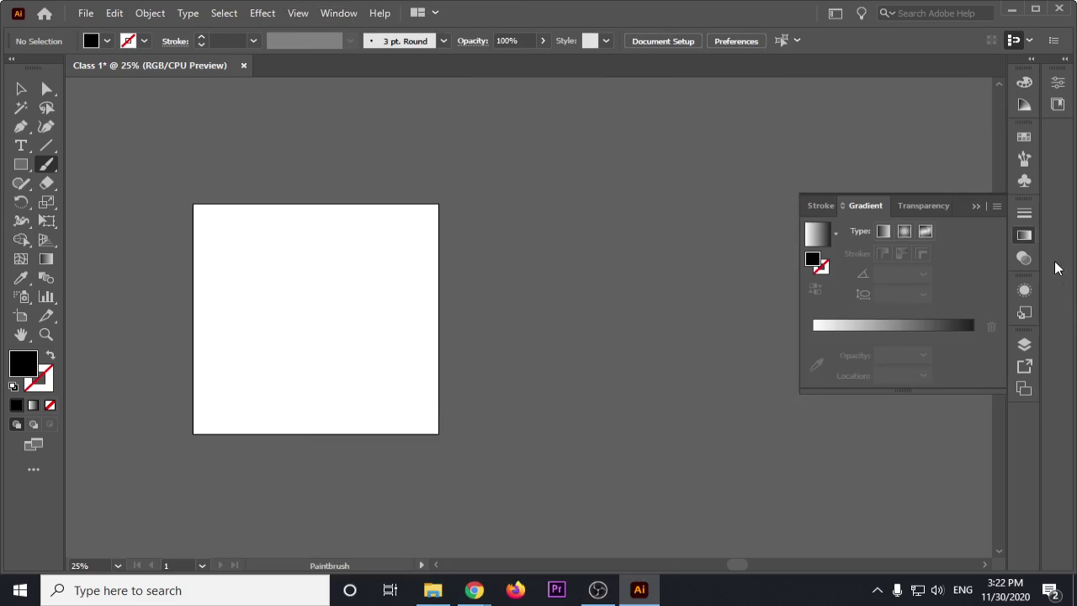
pyautogui.click(975, 207)
# Step: Detach the Layers panel as a floating panel and dock the Magic Wand panel in the right column
pyautogui.click(341, 13)
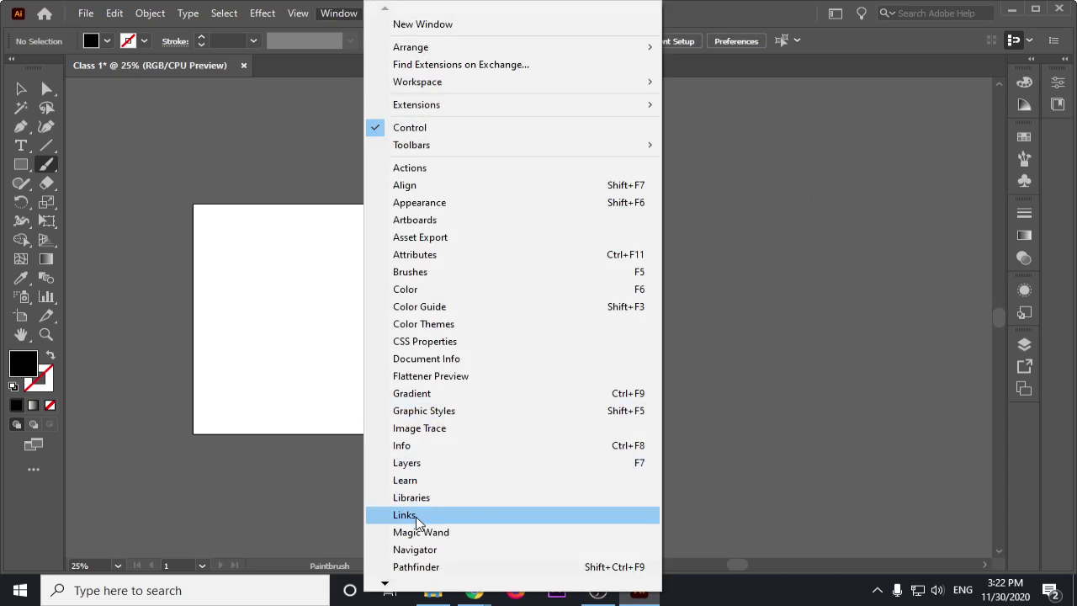
pyautogui.click(416, 466)
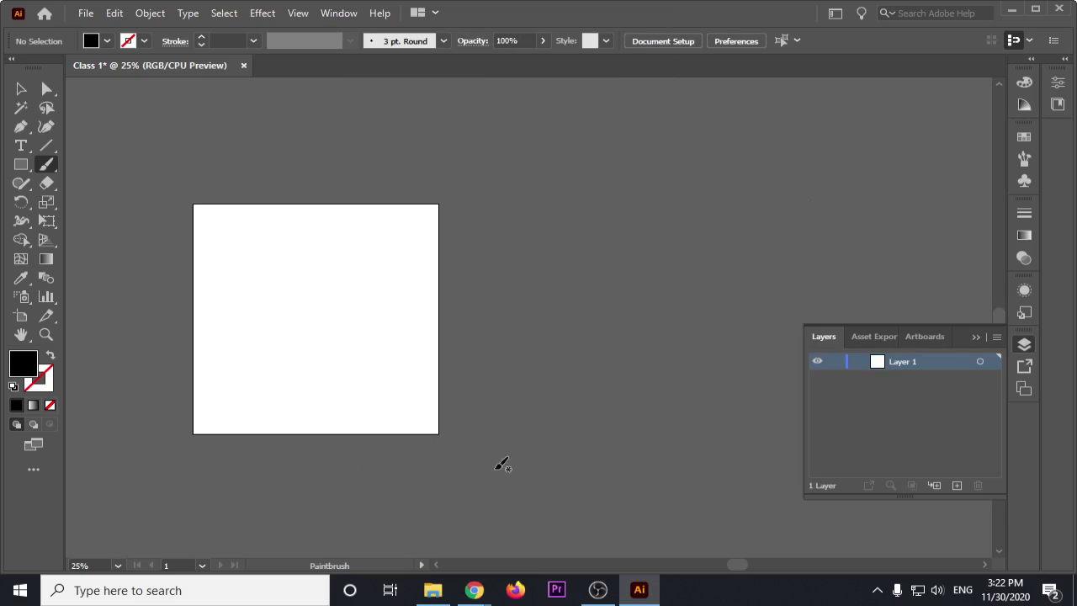
pyautogui.moveTo(967, 335)
pyautogui.mouseDown()
pyautogui.moveTo(872, 385)
pyautogui.moveTo(1028, 344)
pyautogui.mouseUp()
pyautogui.click(341, 14)
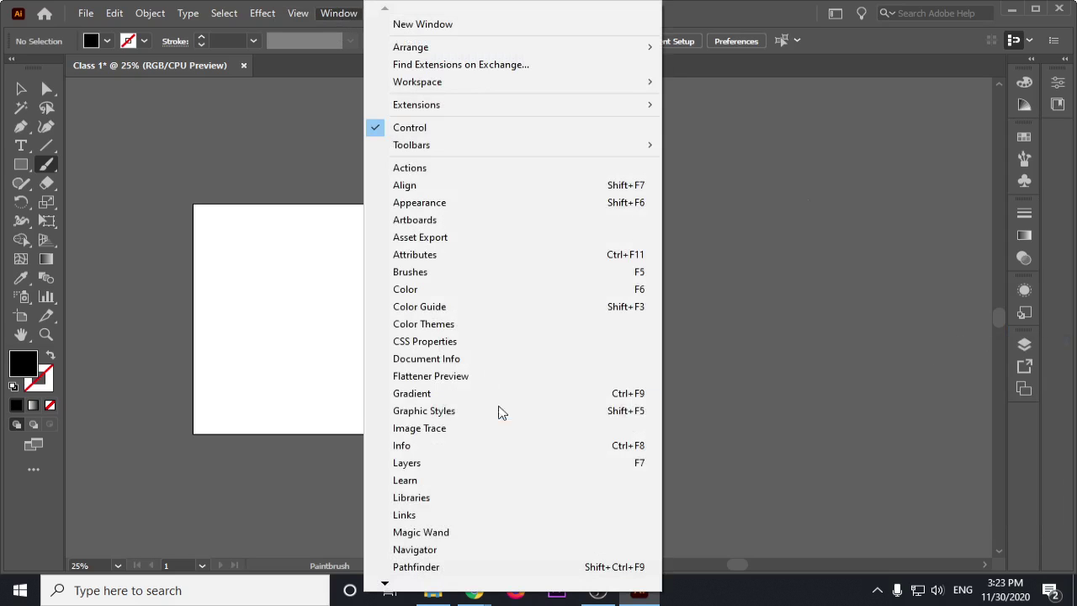
pyautogui.click(433, 535)
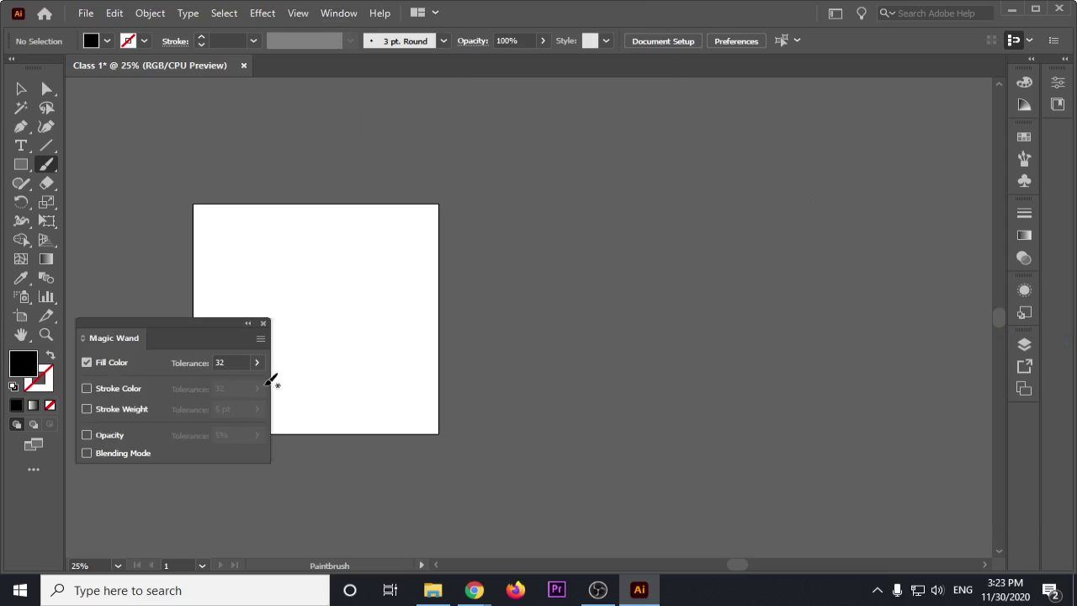
pyautogui.moveTo(147, 325); pyautogui.dragTo(1018, 414)
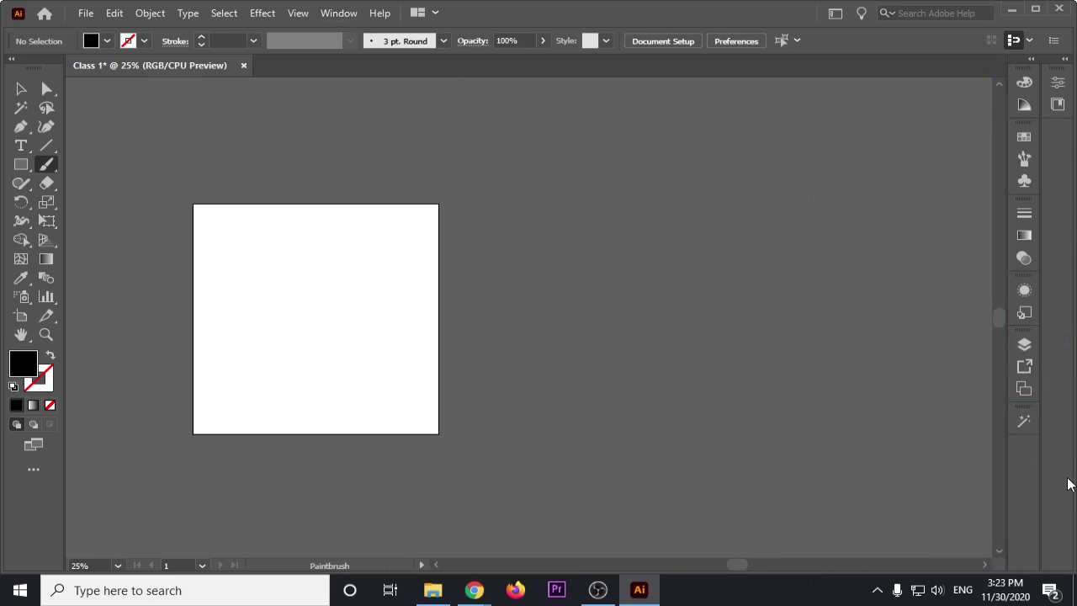
pyautogui.click(339, 12)
pyautogui.moveTo(417, 82)
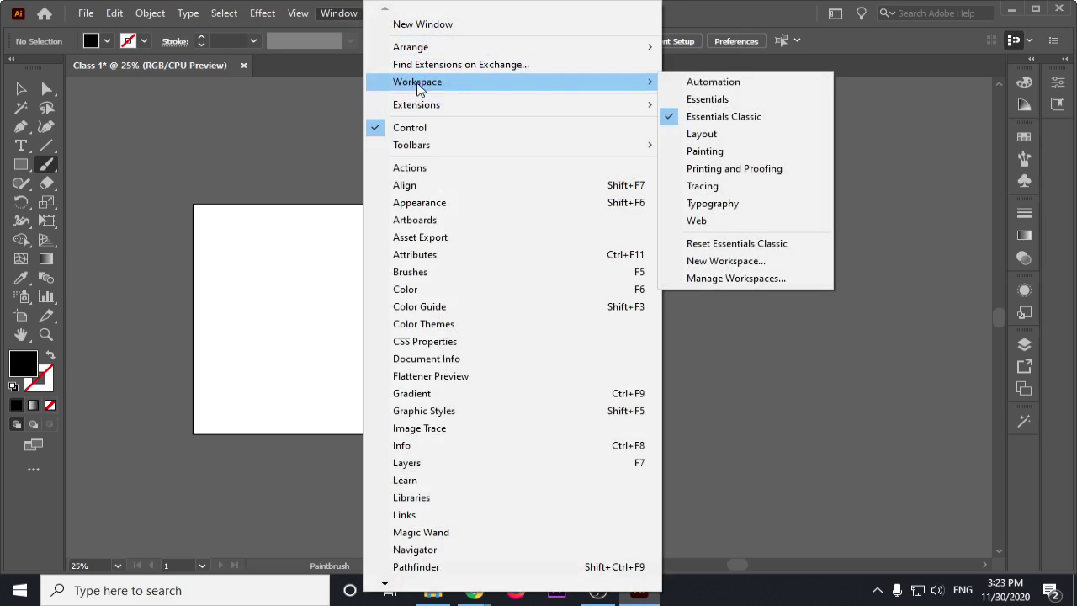
# Step: Save the current panel layout as a new workspace named 'My workspace'
pyautogui.click(734, 268)
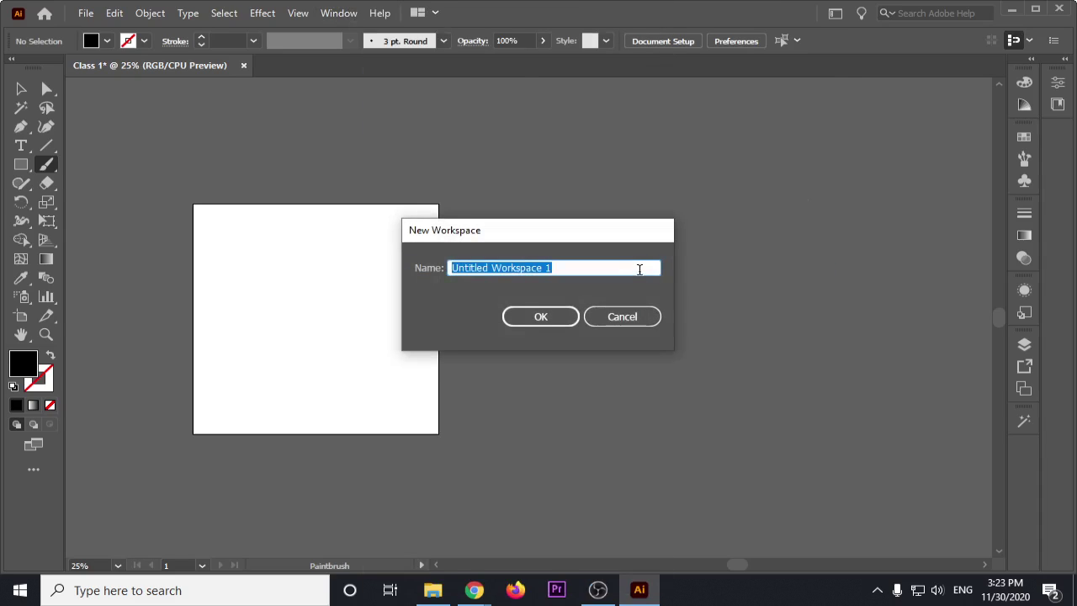
pyautogui.write('My work')
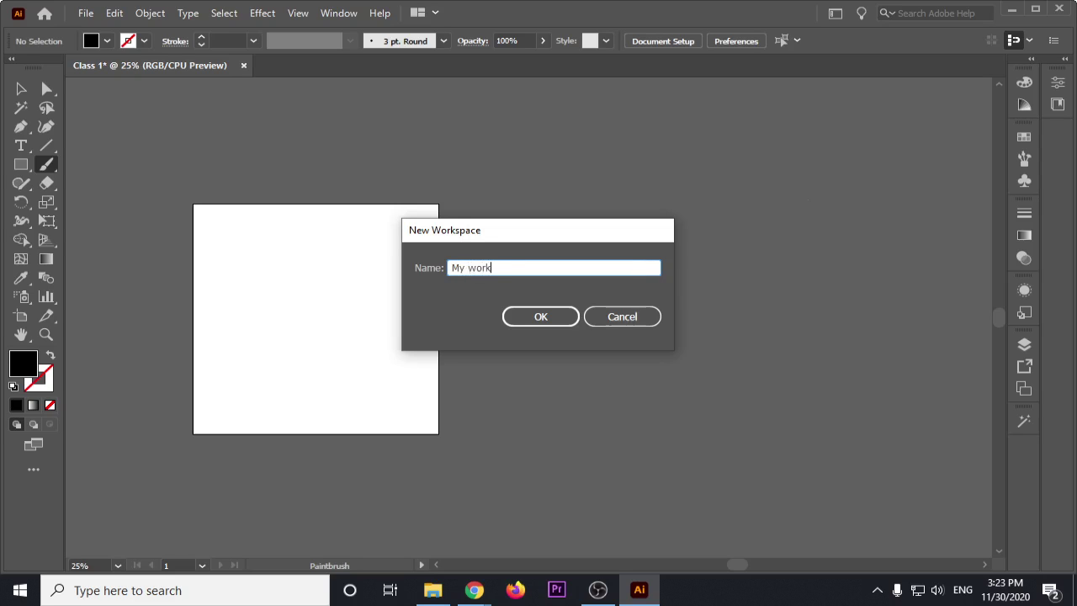
pyautogui.write('e')
pyautogui.press('Return')
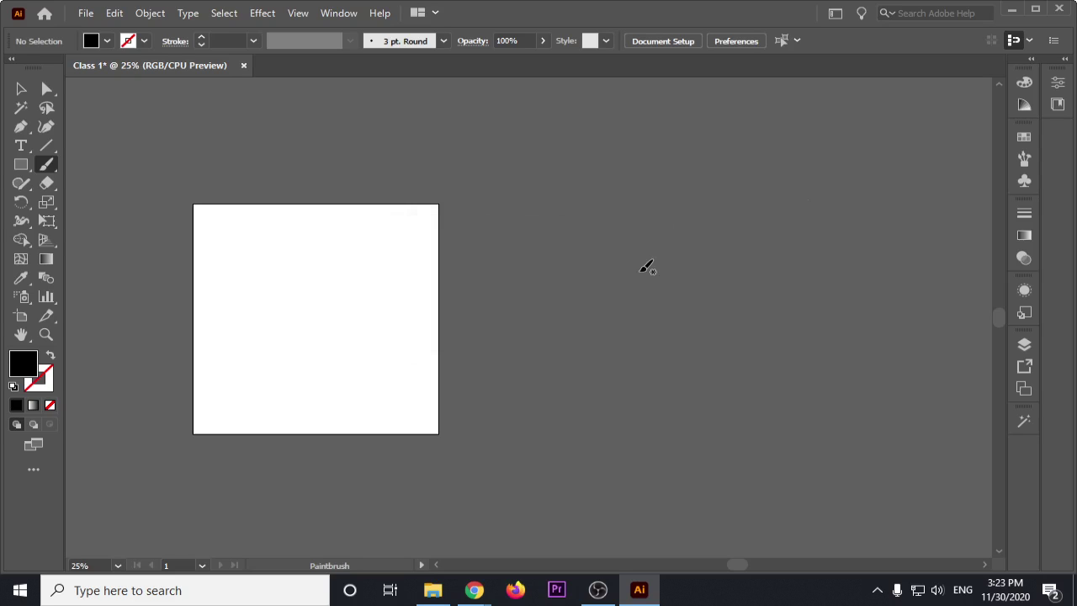
# Step: Remove the Graphic Style option from the control bar via its customisation menu
pyautogui.click(343, 14)
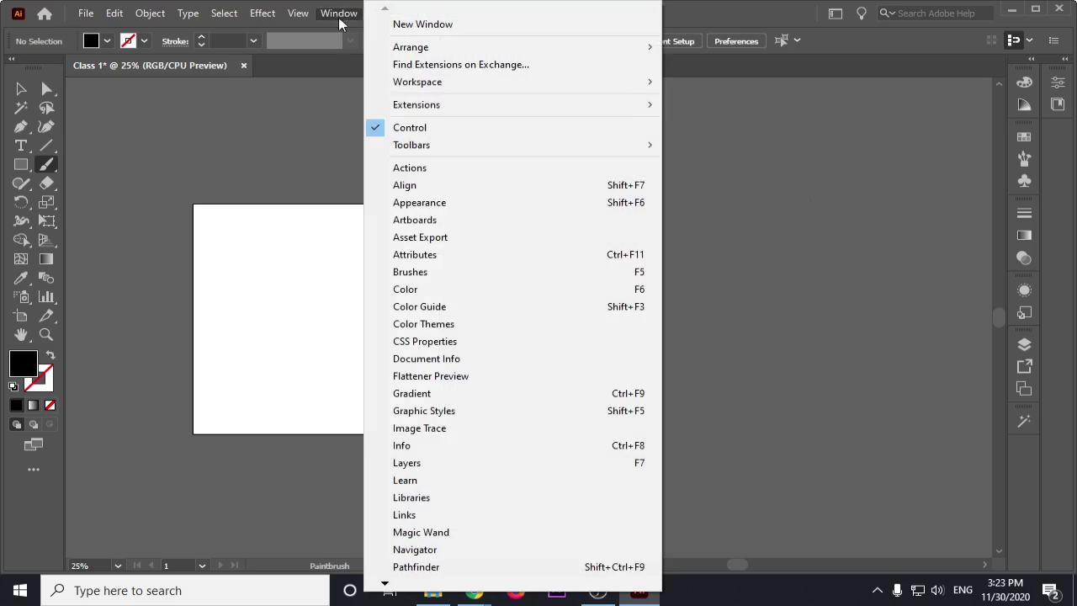
pyautogui.click(889, 305)
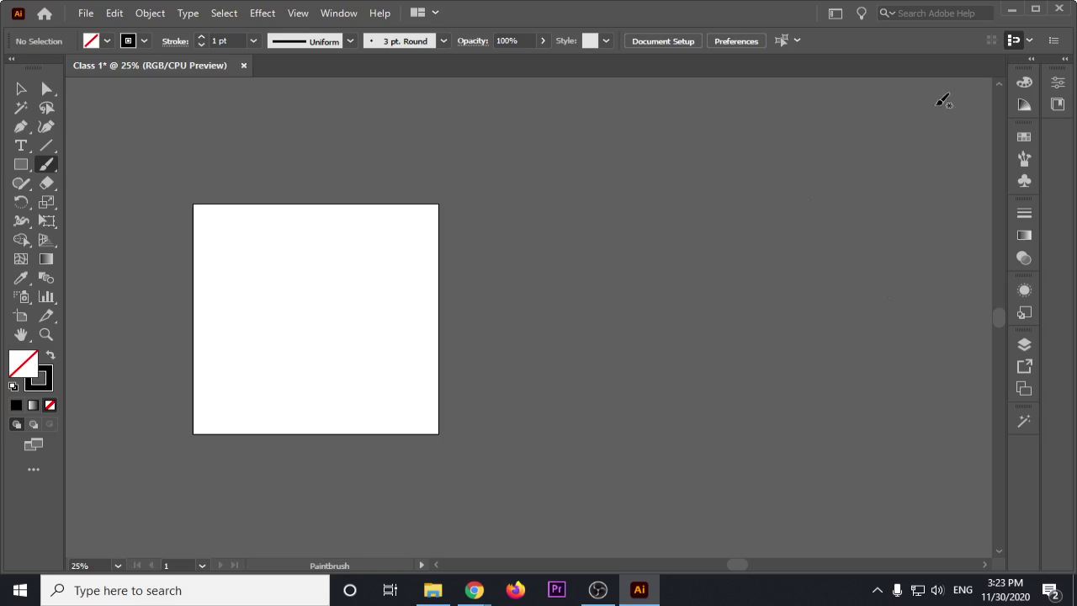
pyautogui.click(1052, 42)
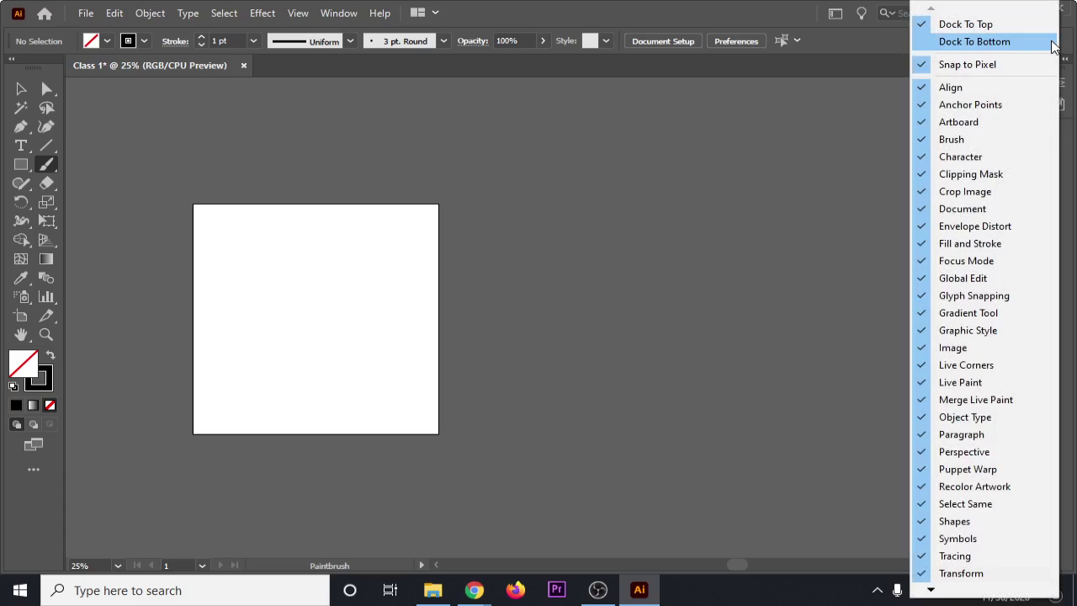
pyautogui.click(1071, 183)
pyautogui.click(1054, 42)
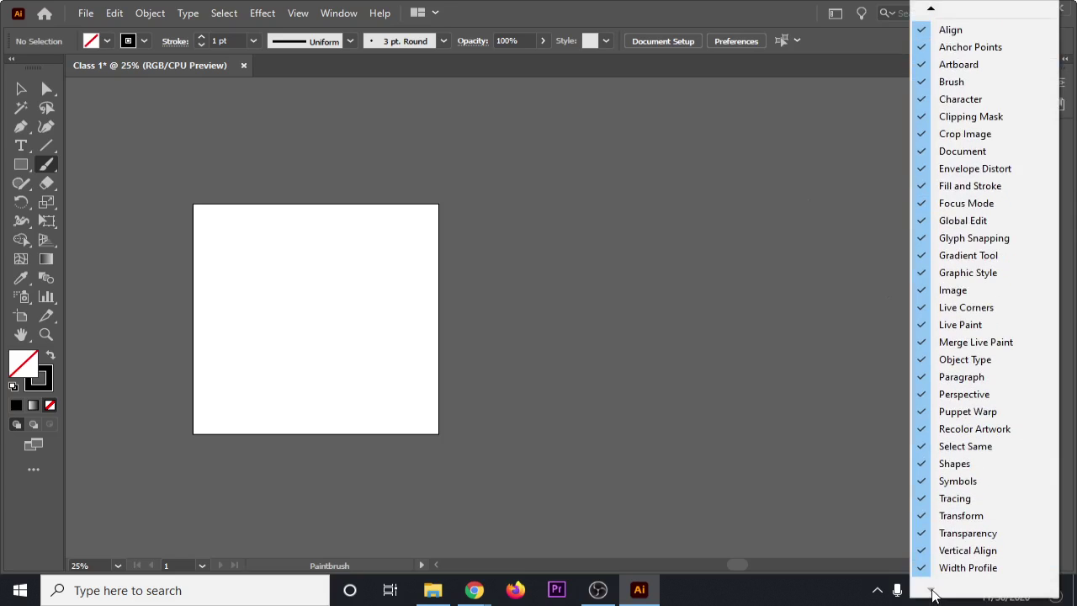
pyautogui.click(930, 272)
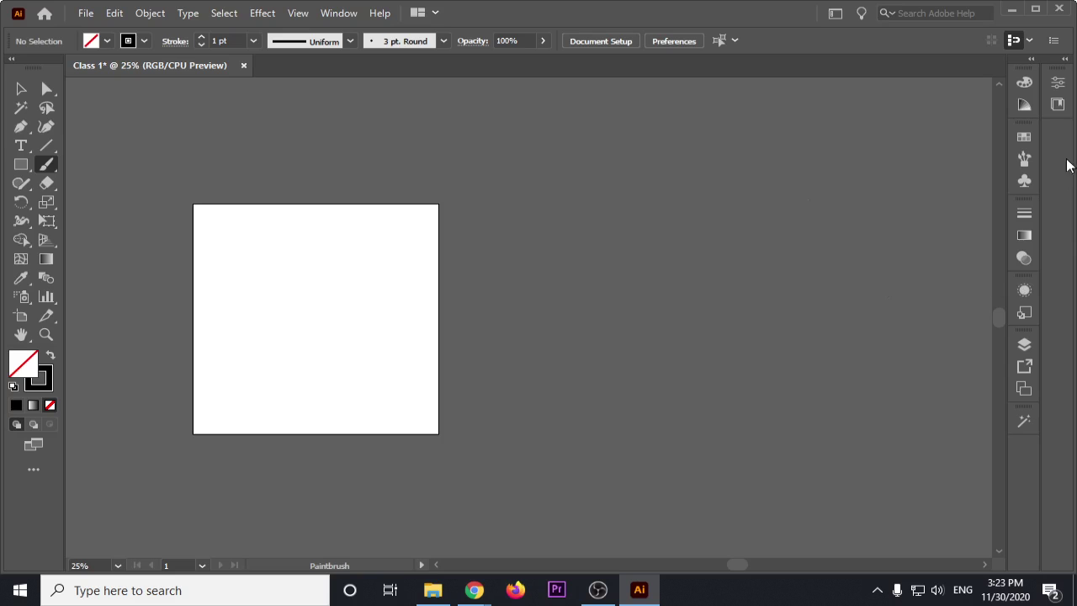
# Step: Also turn off the Brush and Gradient Tool options in the control bar
pyautogui.click(1053, 41)
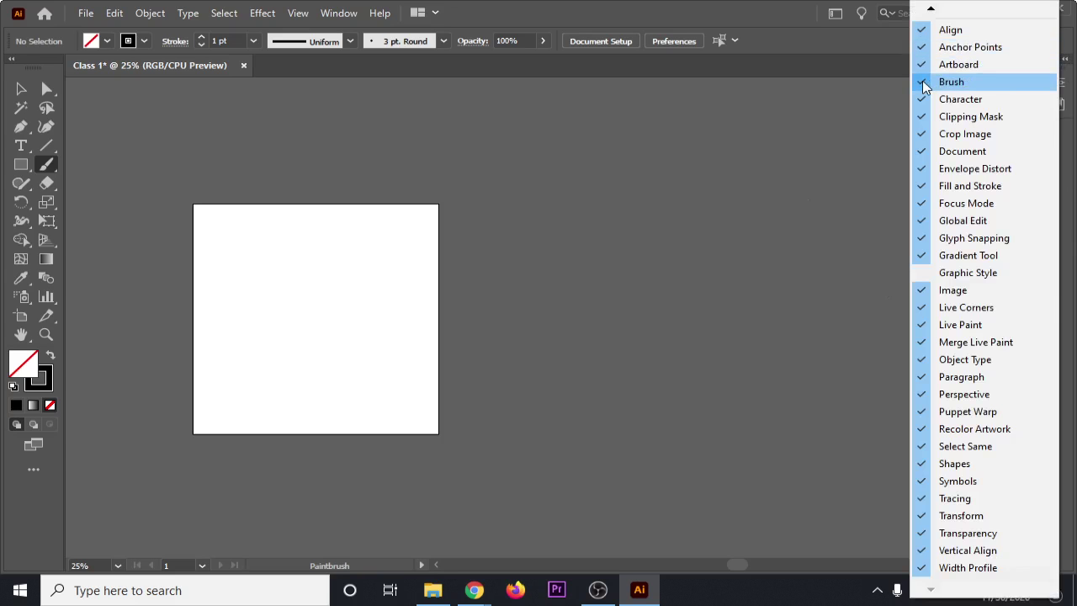
pyautogui.click(925, 81)
pyautogui.click(1061, 42)
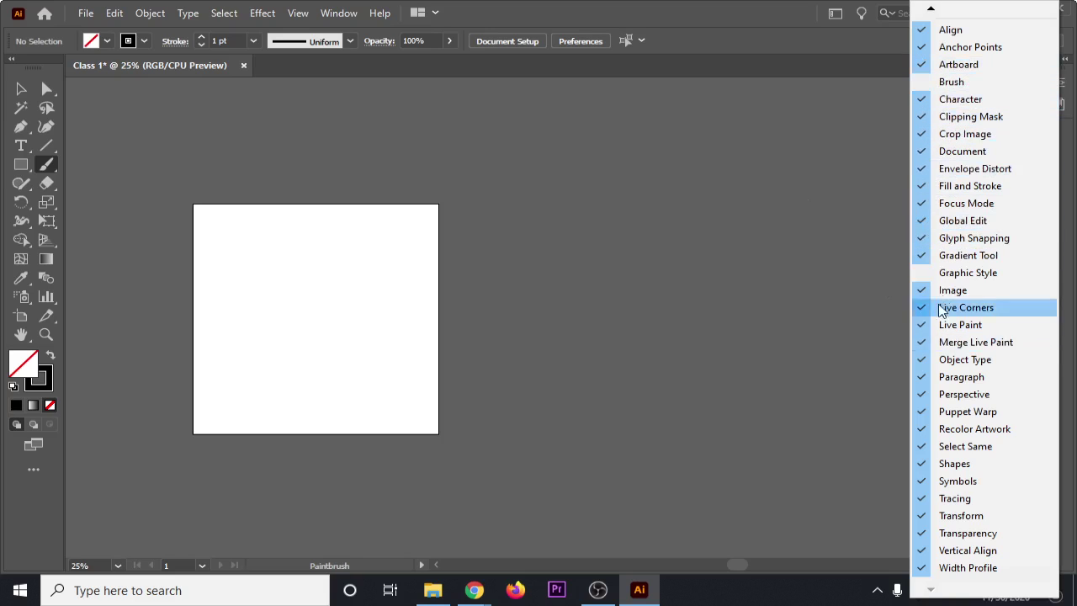
pyautogui.click(938, 254)
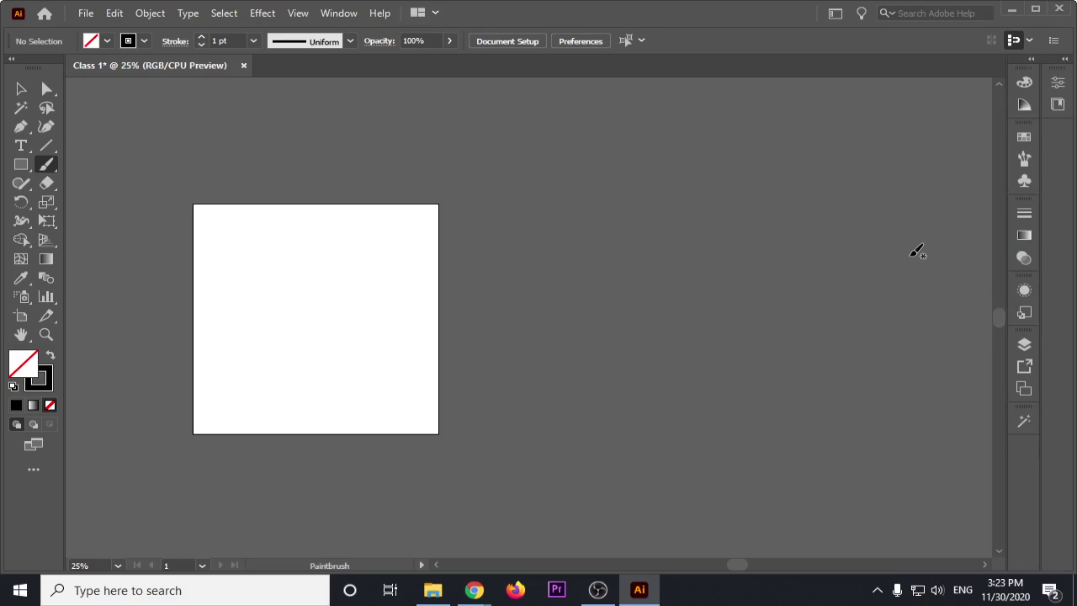
pyautogui.click(1053, 40)
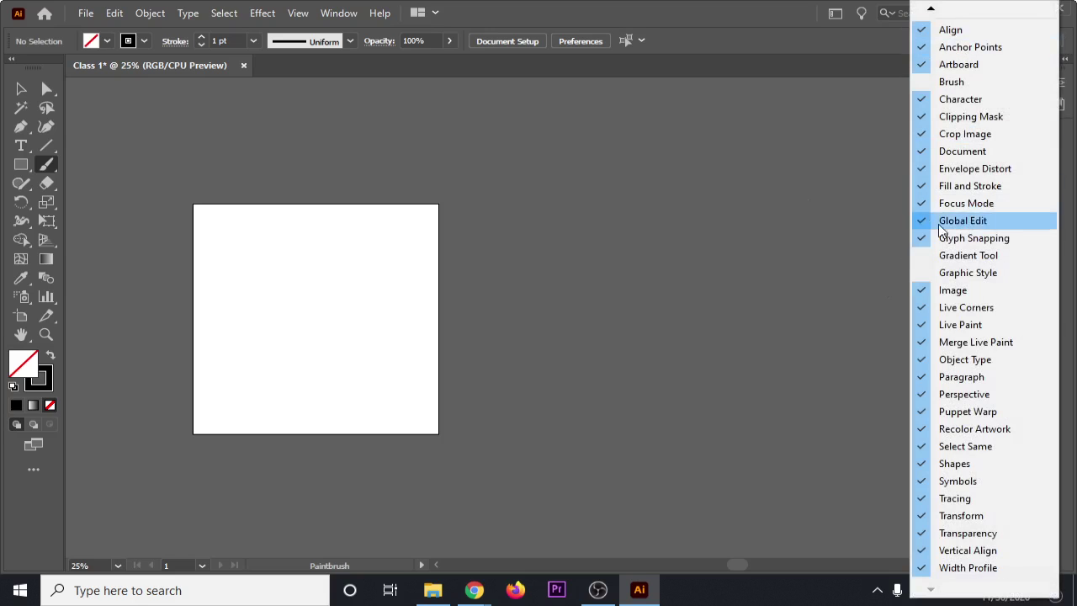
pyautogui.click(927, 240)
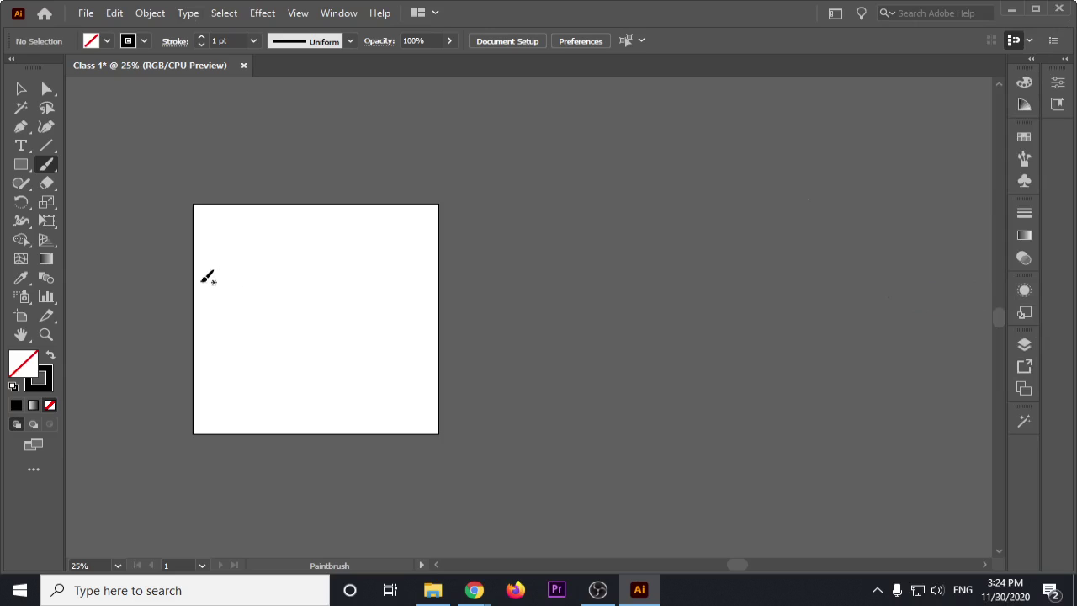
# Step: Switch to Essentials Classic, reset it to defaults, and collapse the Properties panel to icons
pyautogui.scroll(2, 192, 285)
pyautogui.scroll(1, 202, 284)
pyautogui.scroll(-1, 277, 310)
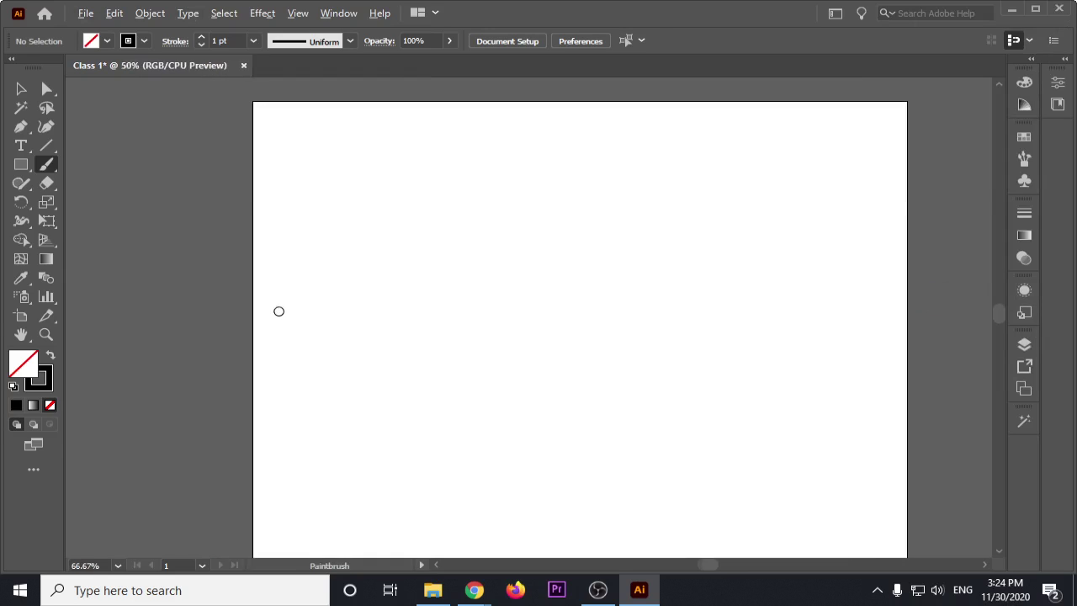
pyautogui.scroll(-2, 273, 303)
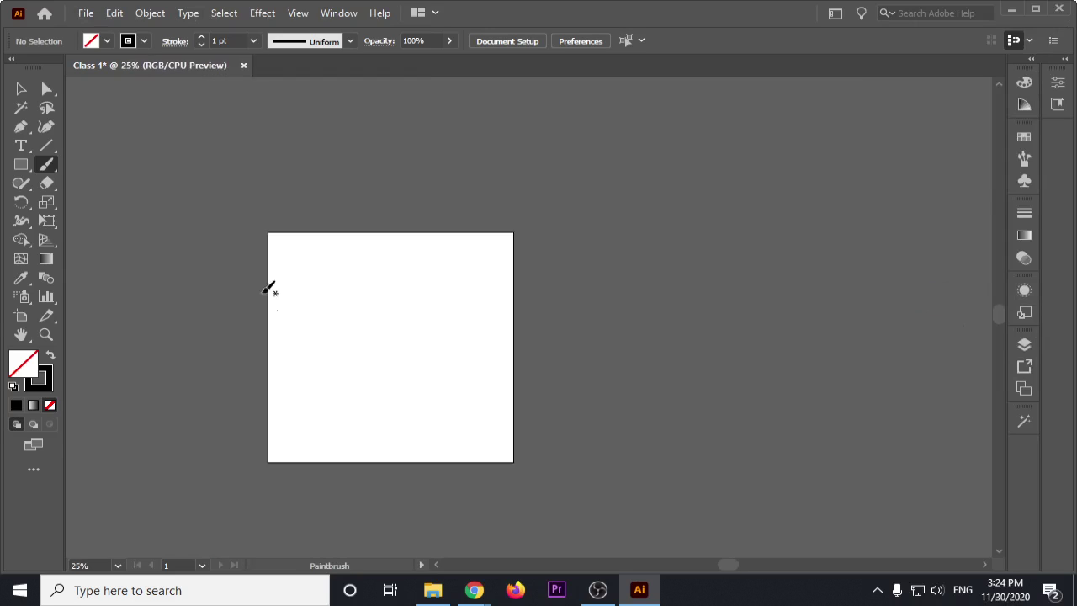
pyautogui.click(339, 19)
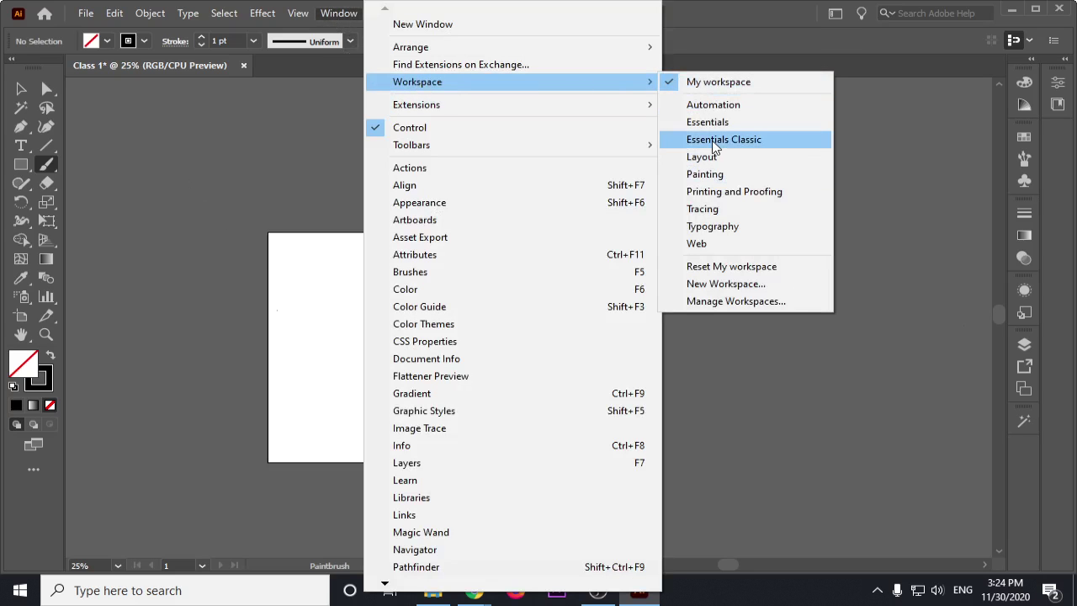
pyautogui.click(713, 140)
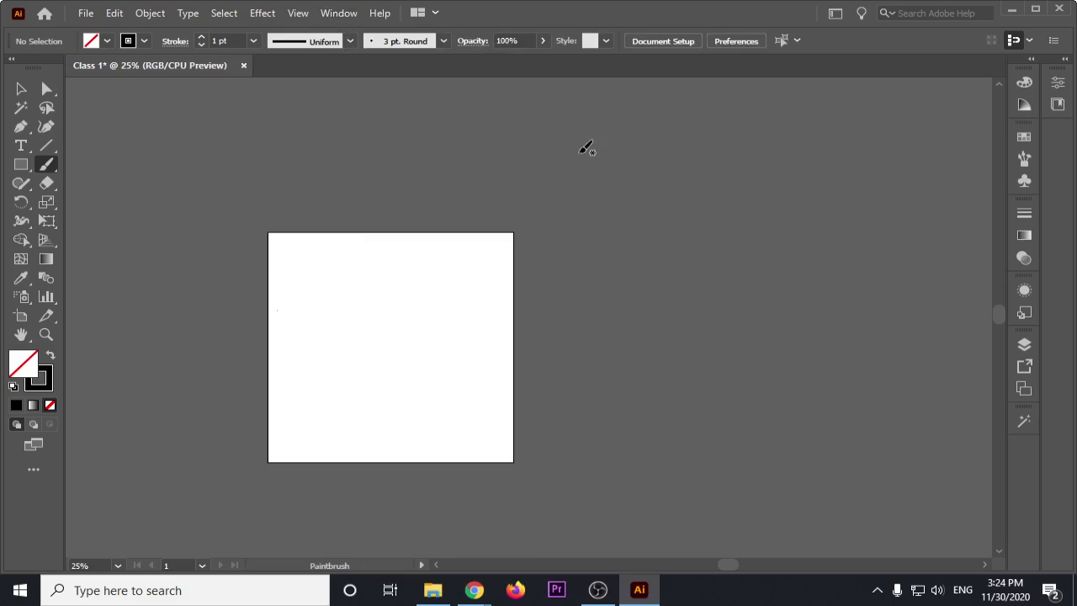
pyautogui.click(341, 13)
pyautogui.moveTo(418, 82)
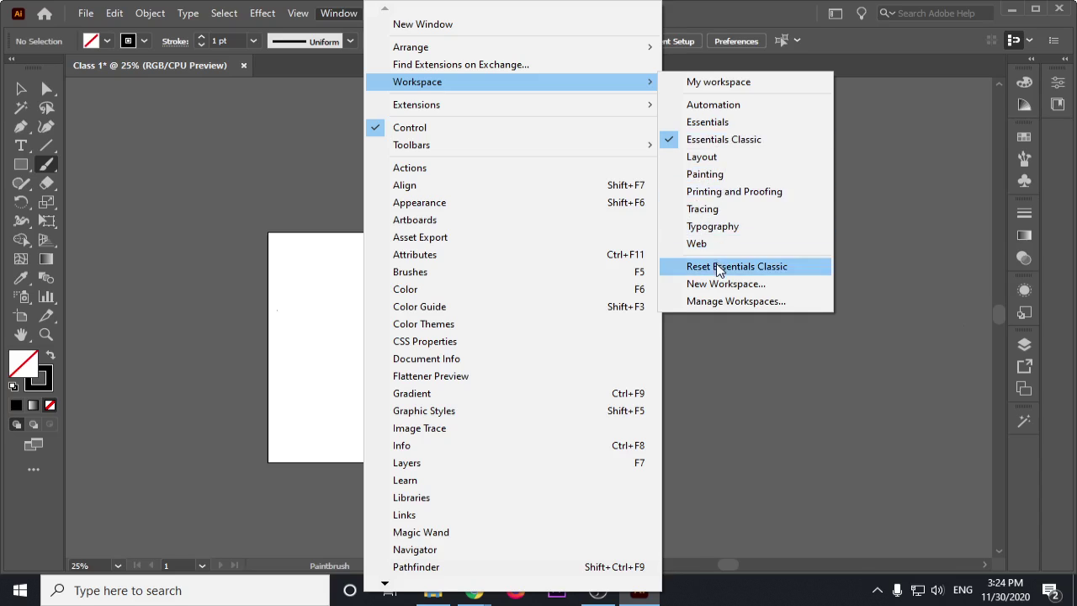
pyautogui.click(719, 266)
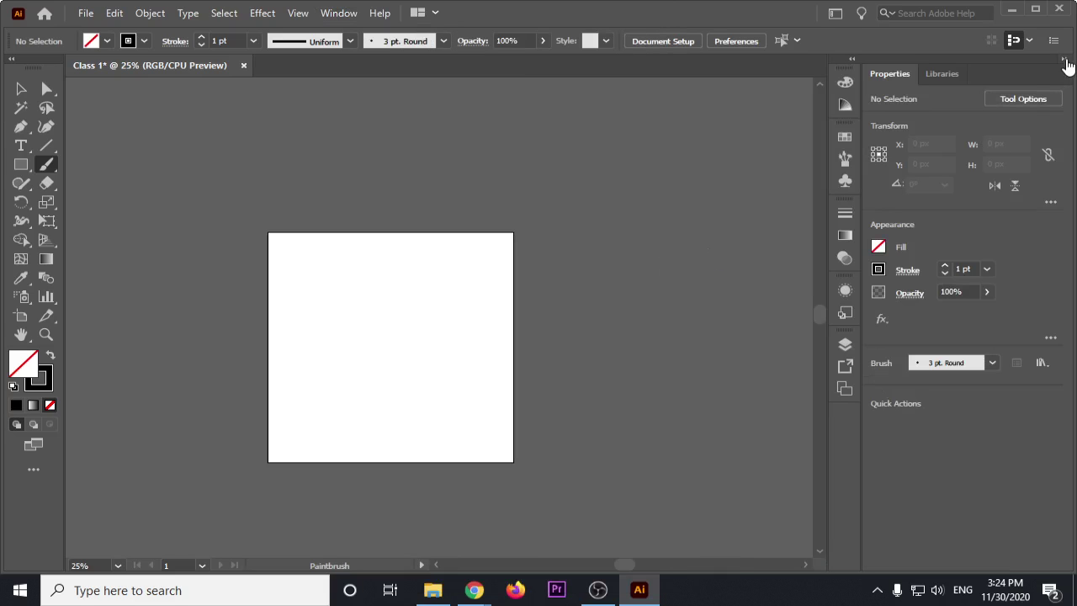
pyautogui.click(1065, 59)
pyautogui.scroll(1, 159, 187)
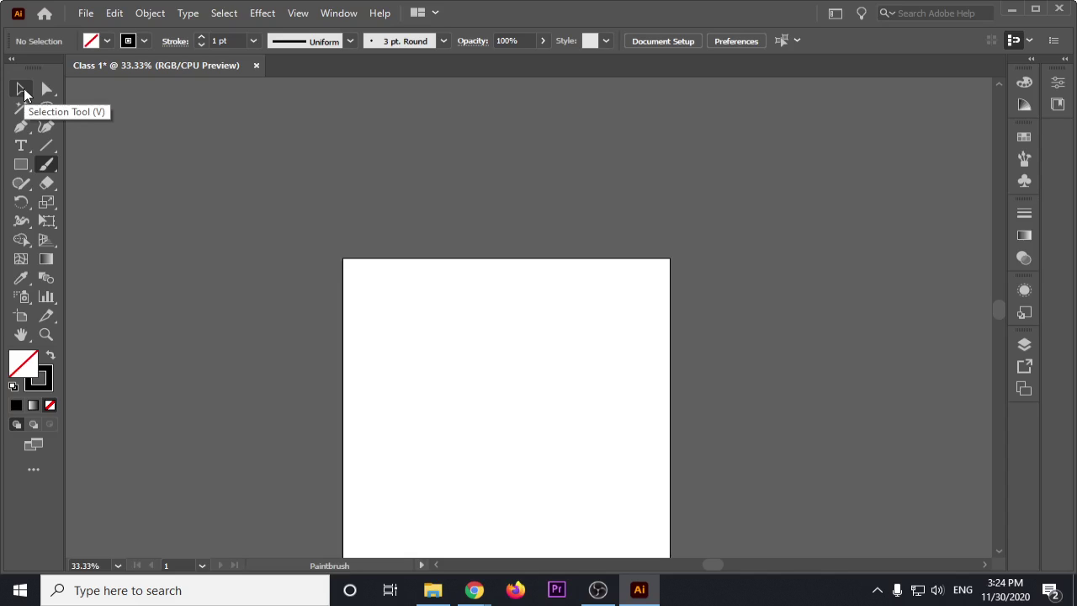
# Step: Choose the Selection Tool, then nudge the artboard slightly with the Space-held Hand tool
pyautogui.click(23, 92)
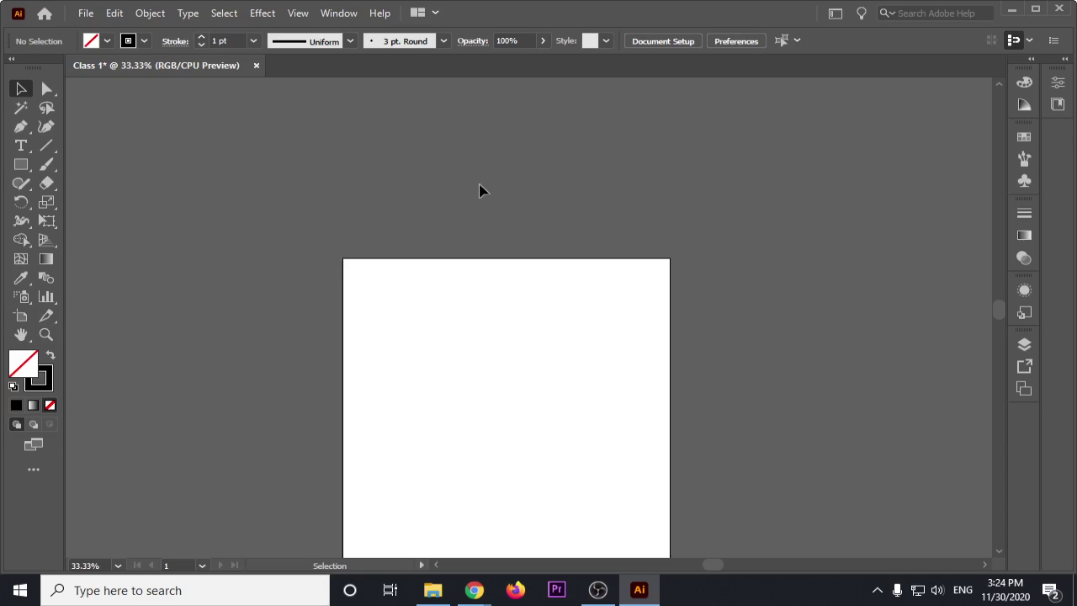
pyautogui.press('h')
pyautogui.press('v')
pyautogui.press('space')
pyautogui.moveTo(365, 194); pyautogui.dragTo(386, 181)
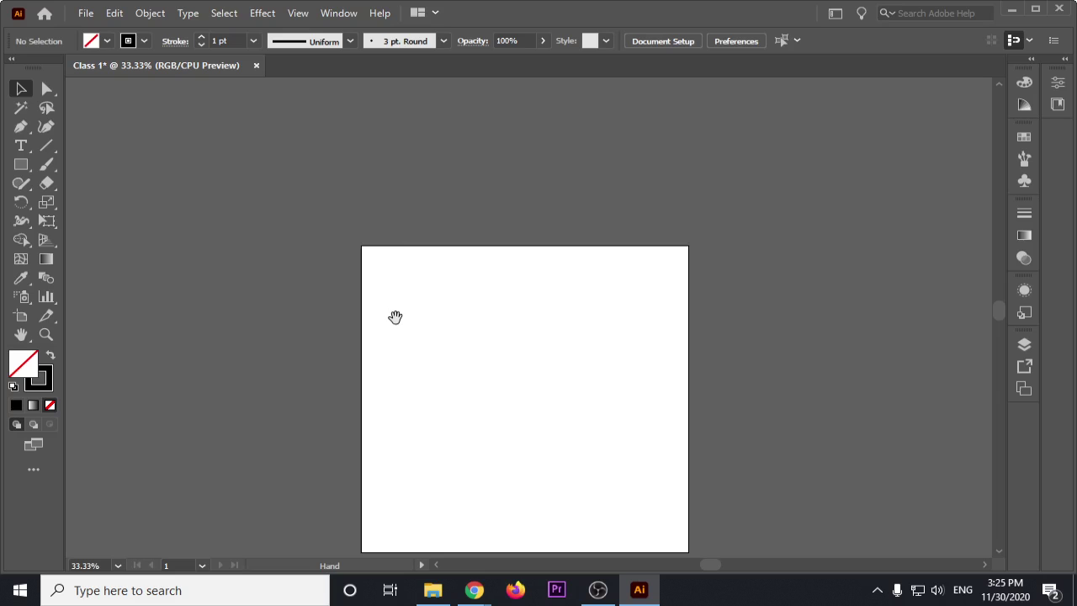
# Step: Zoom out to 3.13% so the whole canvas shows, with the artboard panned to centre
pyautogui.moveTo(418, 349)
pyautogui.mouseDown()
pyautogui.moveTo(228, 209)
pyautogui.moveTo(586, 255)
pyautogui.mouseUp()
pyautogui.moveTo(480, 272)
pyautogui.mouseDown()
pyautogui.moveTo(549, 355)
pyautogui.moveTo(277, 209)
pyautogui.moveTo(226, 281)
pyautogui.moveTo(348, 353)
pyautogui.moveTo(662, 251)
pyautogui.moveTo(332, 219)
pyautogui.mouseUp()
pyautogui.scroll(-3, 377, 266)
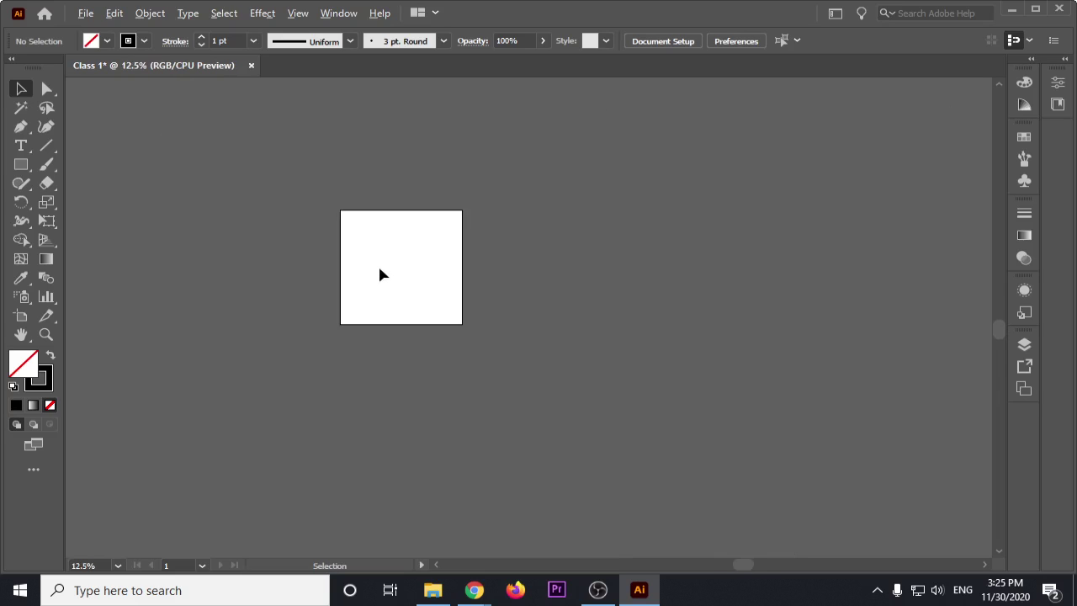
pyautogui.scroll(-3, 378, 267)
pyautogui.scroll(-1, 377, 266)
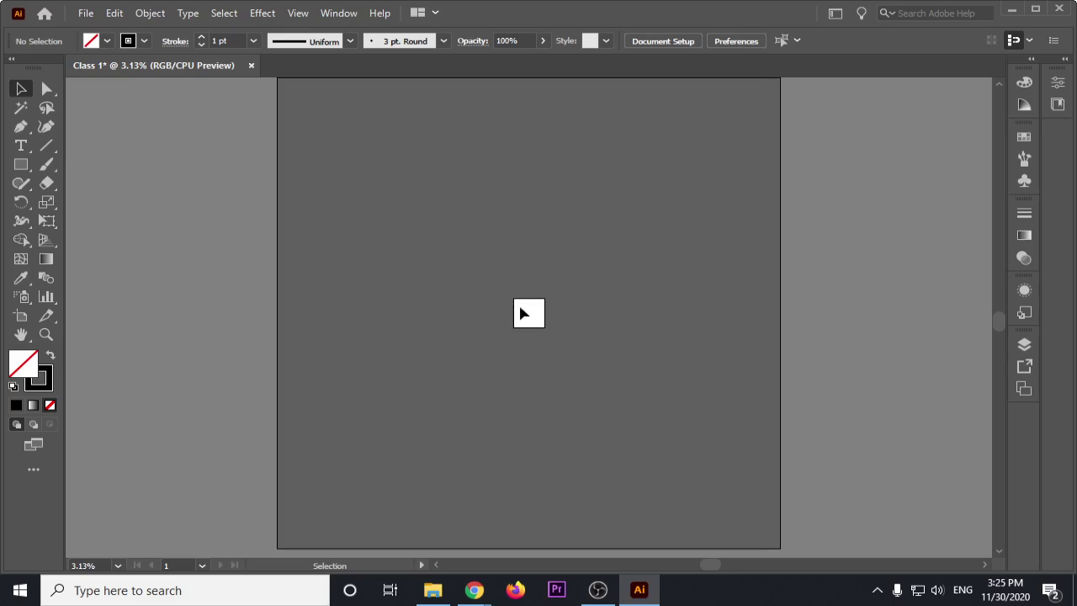
pyautogui.moveTo(528, 312)
pyautogui.mouseDown()
pyautogui.moveTo(488, 305)
pyautogui.moveTo(495, 345)
pyautogui.moveTo(764, 349)
pyautogui.moveTo(534, 392)
pyautogui.moveTo(425, 295)
pyautogui.moveTo(548, 281)
pyautogui.moveTo(462, 304)
pyautogui.moveTo(429, 252)
pyautogui.mouseUp()
pyautogui.scroll(3, 465, 275)
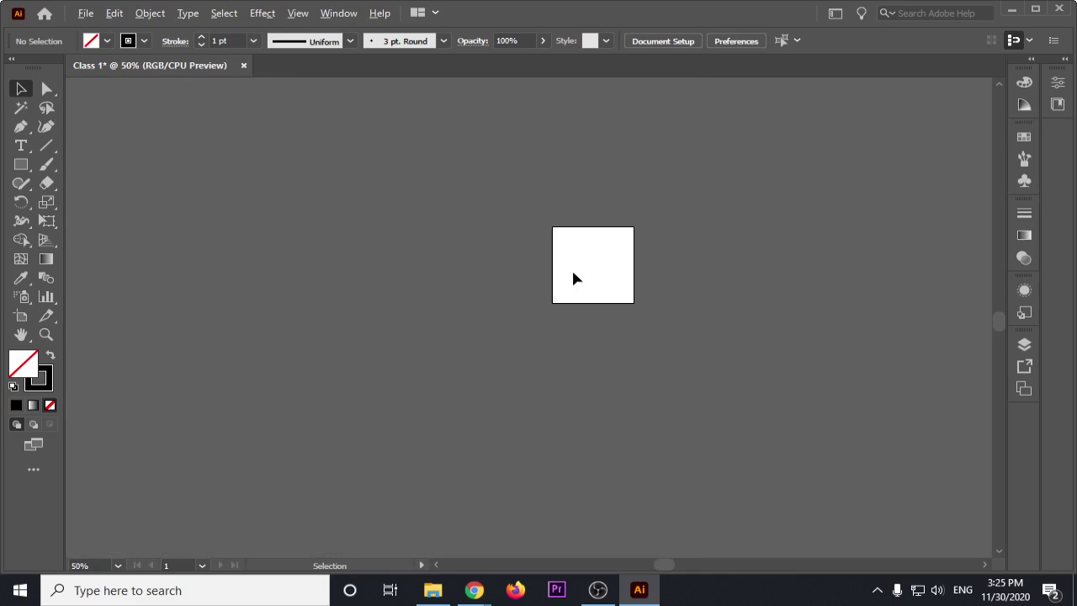
pyautogui.scroll(8, 595, 275)
pyautogui.scroll(-8, 541, 298)
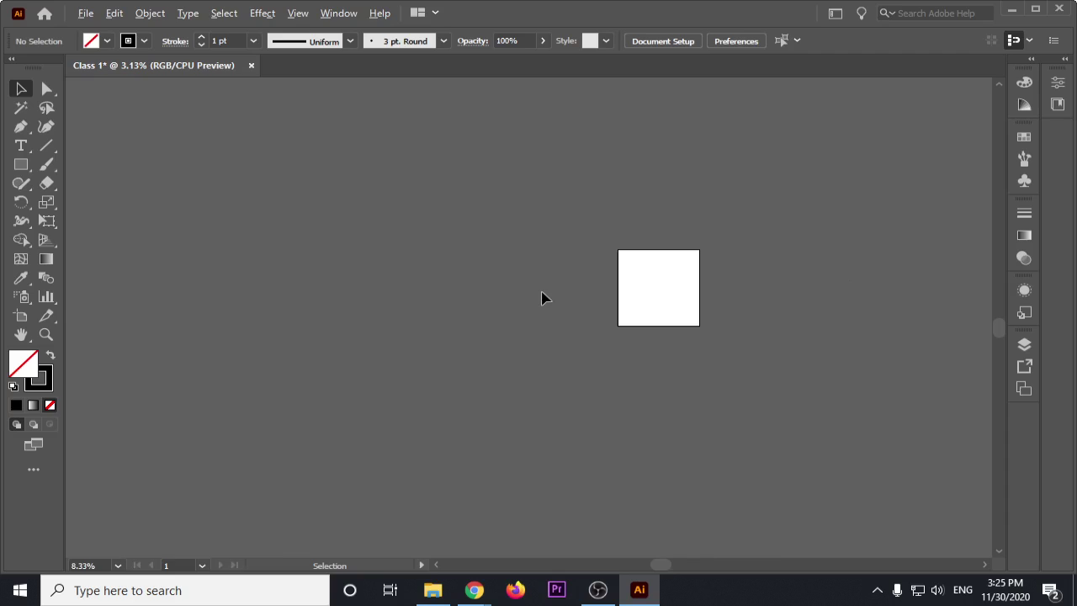
pyautogui.scroll(-3, 541, 298)
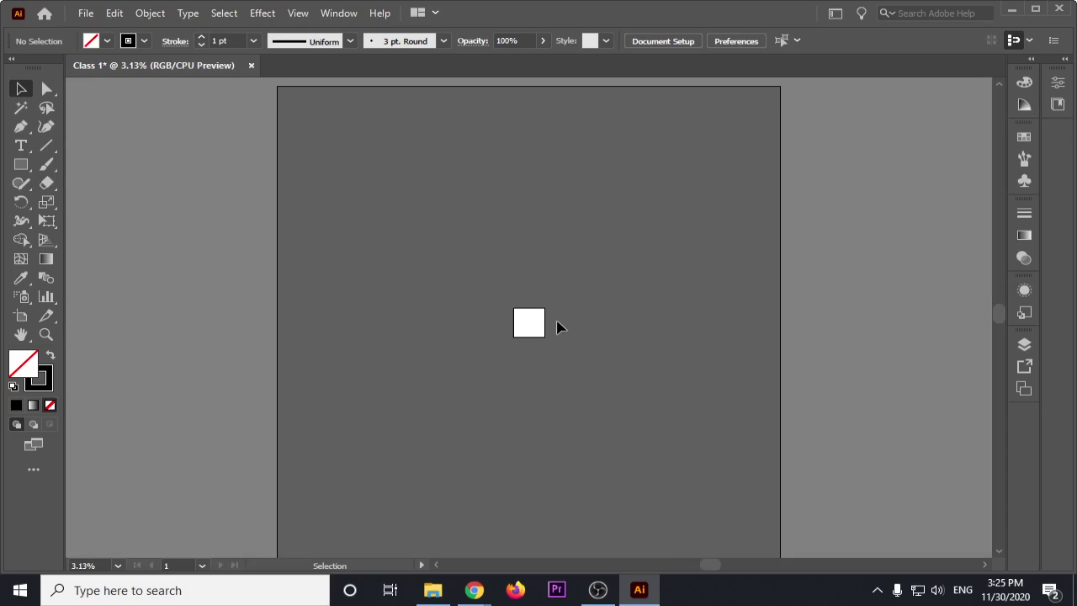
# Step: Zoom in to 12.5% with the Zoom Tool, back out to 4.17%, then return to the Selection Tool
pyautogui.click(45, 334)
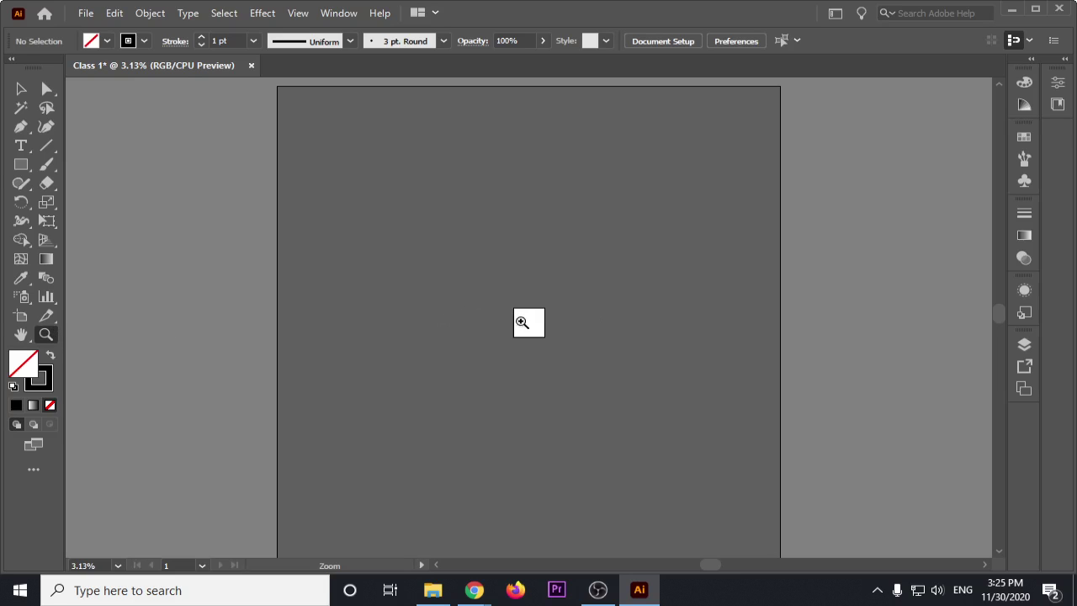
pyautogui.click(536, 324)
pyautogui.click(530, 312)
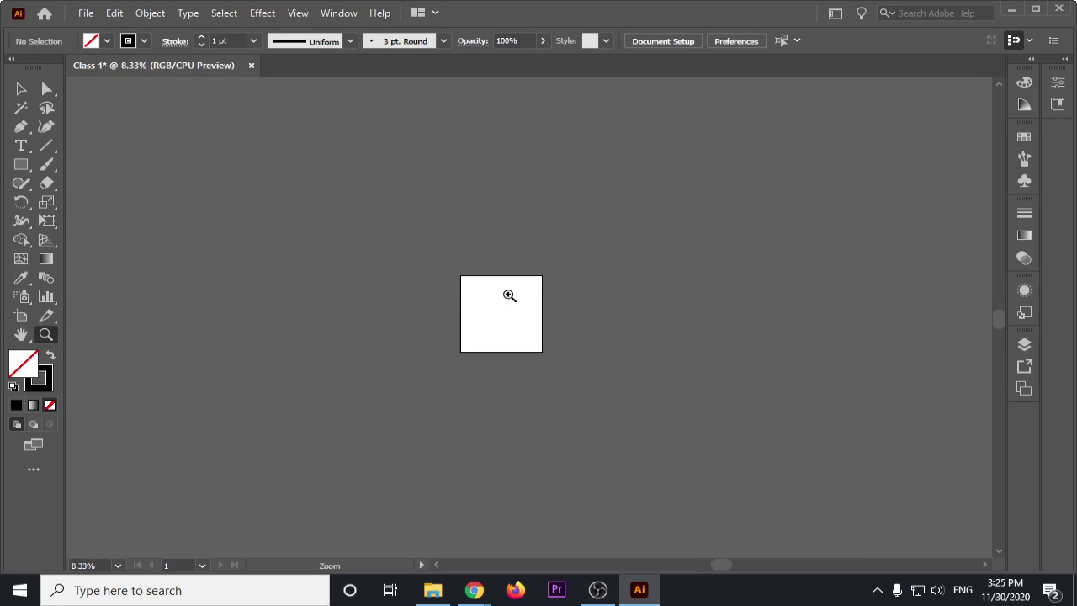
pyautogui.click(507, 294)
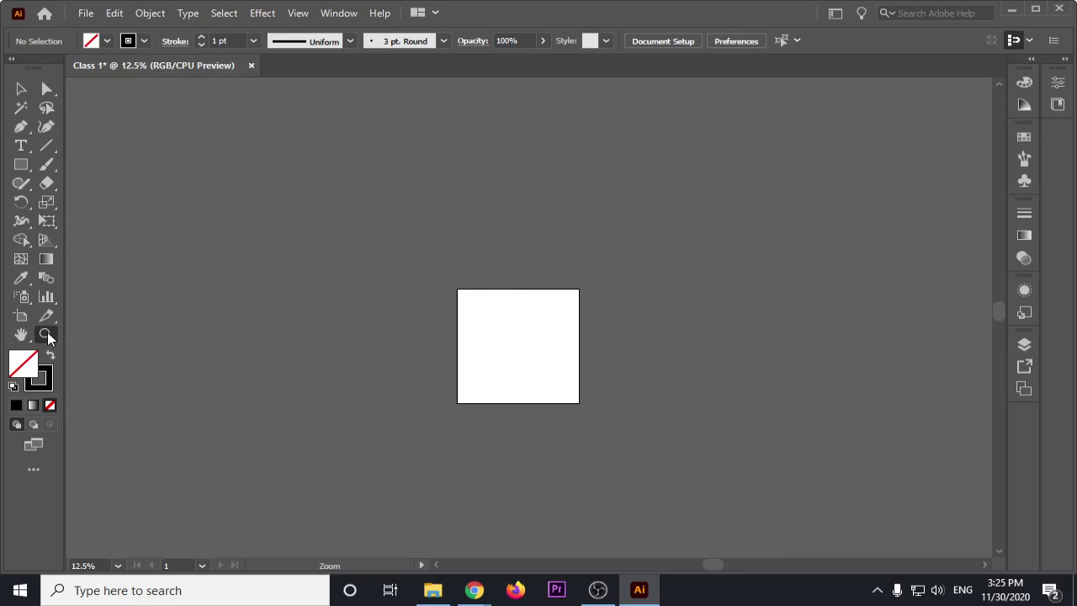
pyautogui.keyDown('alt'); pyautogui.click(523, 352); pyautogui.keyUp('alt')
pyautogui.keyDown('alt'); pyautogui.click(523, 352); pyautogui.keyUp('alt')
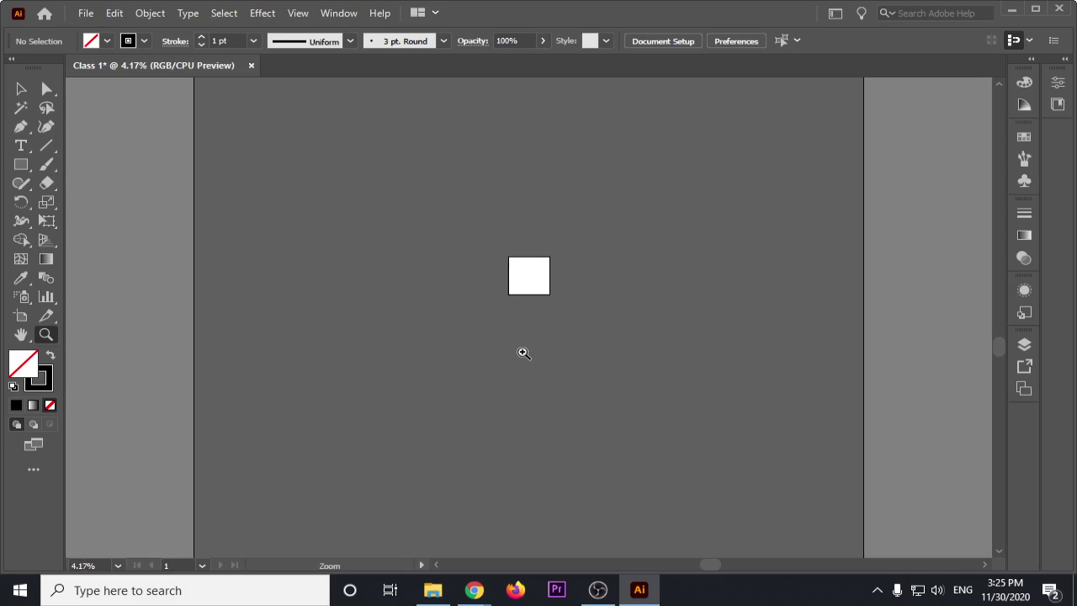
pyautogui.click(21, 88)
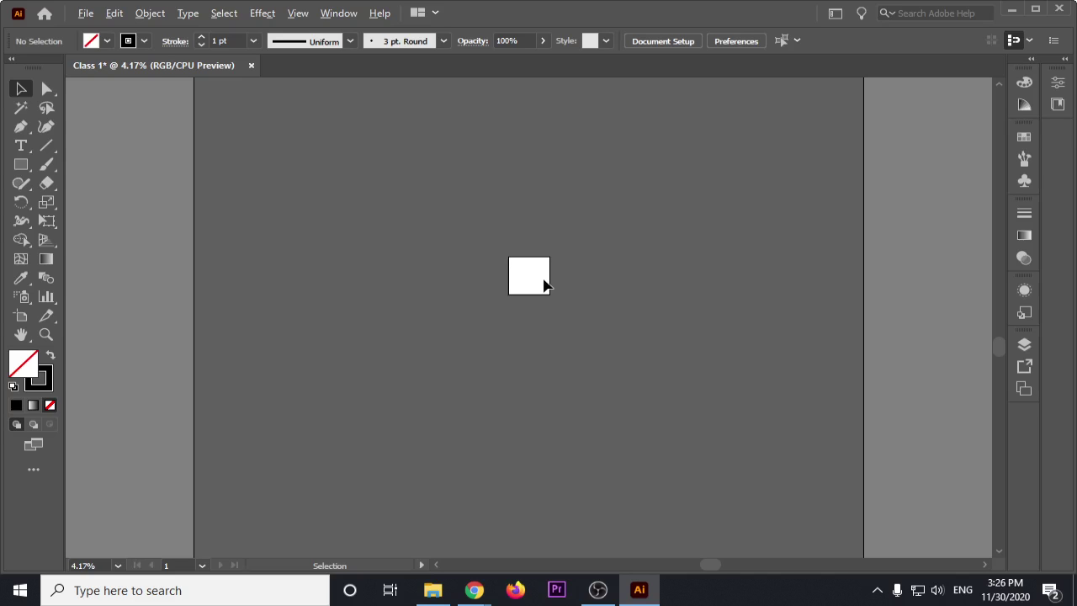
# Step: Zoom from 3.13% to 50% and centre the artboard in the window
pyautogui.hotkey('ctrl', '+')
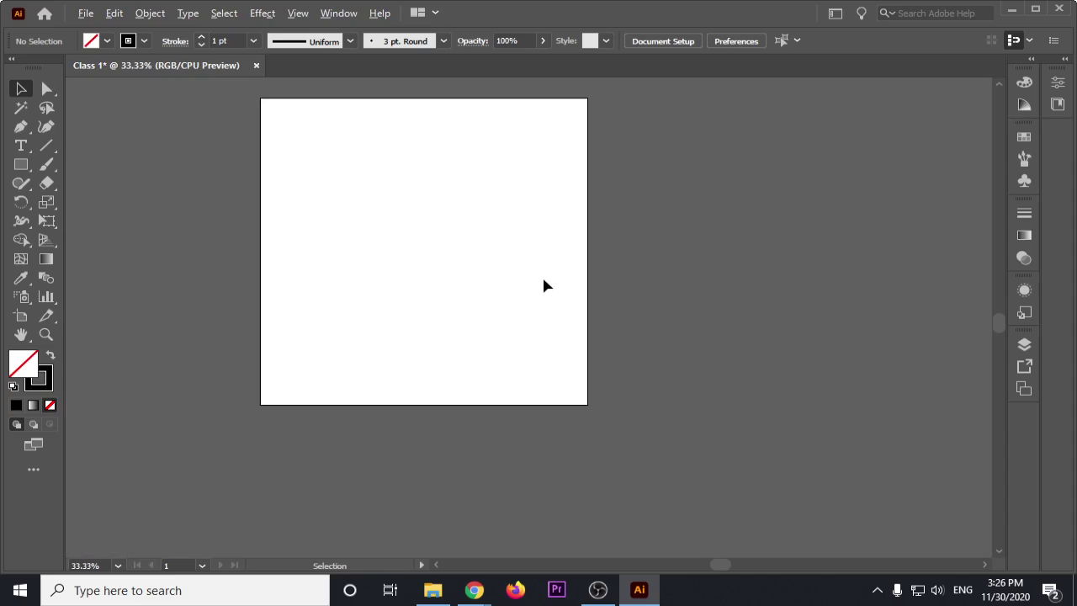
pyautogui.hotkey('ctrl', '-')
pyautogui.hotkey('ctrl', '-')
pyautogui.hotkey('ctrl', '-')
pyautogui.hotkey('ctrl', '-')
pyautogui.hotkey('ctrl', '-')
pyautogui.hotkey('ctrl', '-')
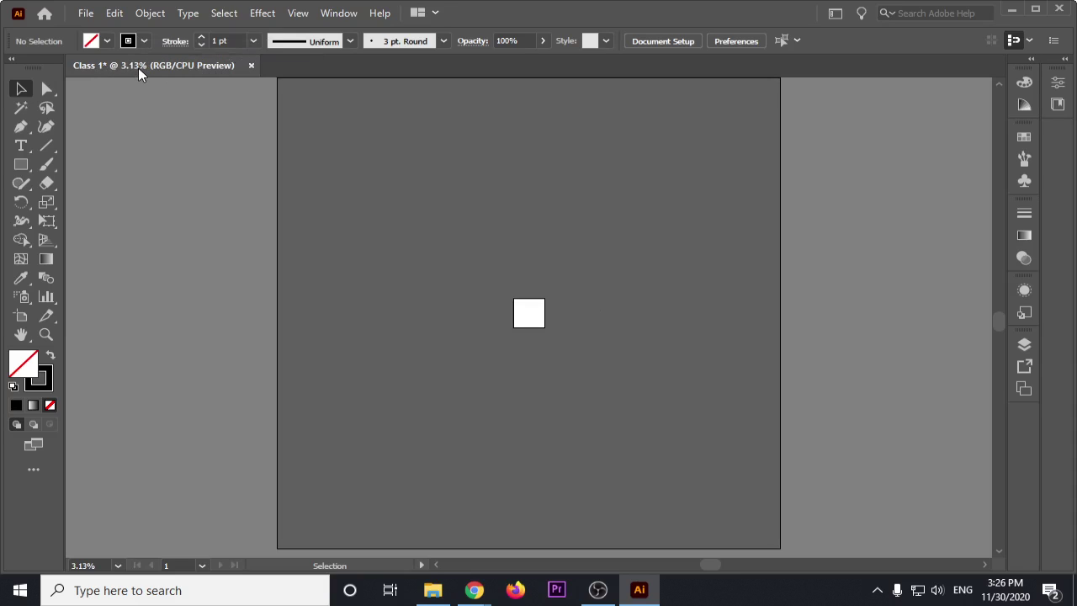
pyautogui.scroll(3, 483, 267)
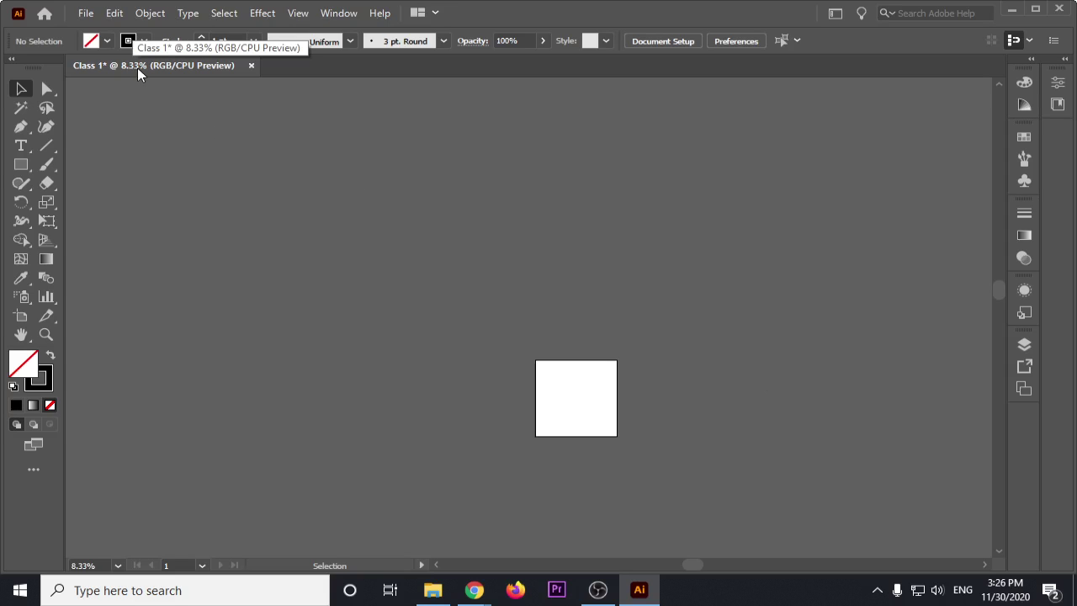
pyautogui.scroll(-3, 522, 266)
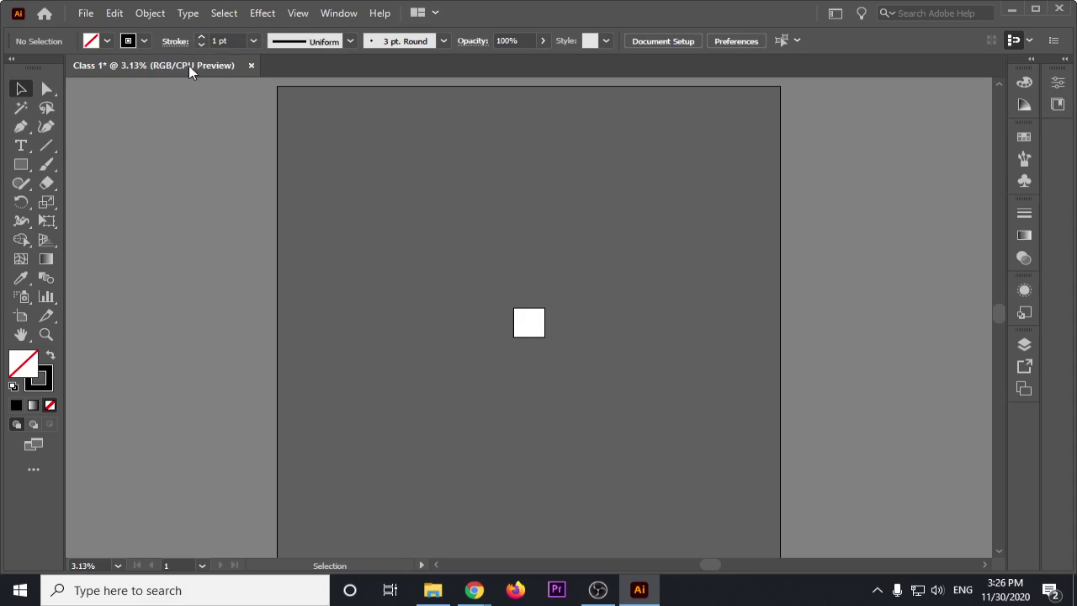
pyautogui.scroll(3, 574, 329)
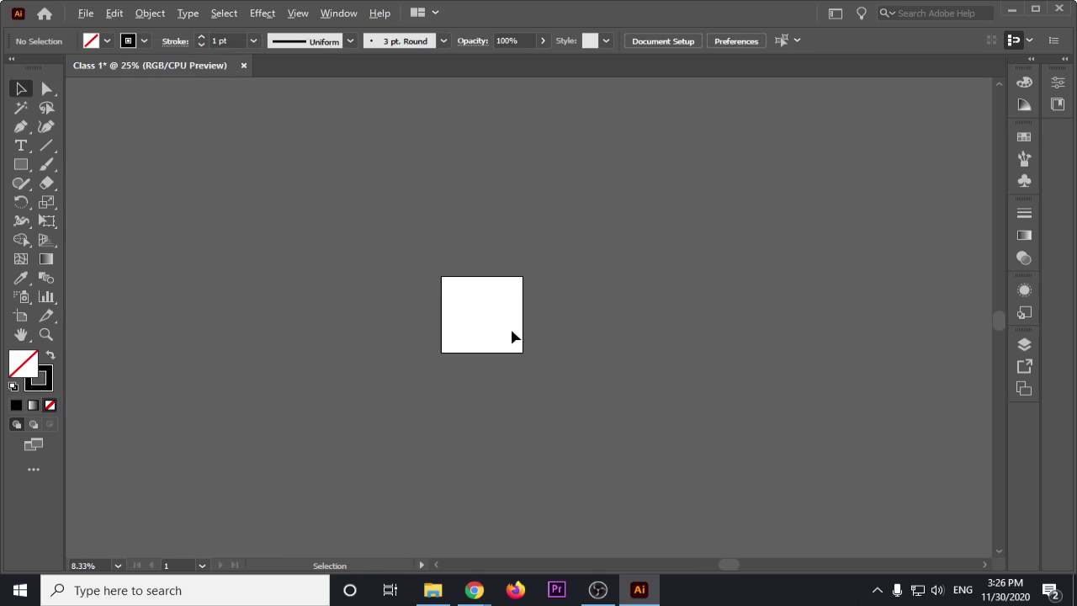
pyautogui.scroll(3, 513, 336)
pyautogui.scroll(1, 512, 336)
pyautogui.scroll(-1, 505, 329)
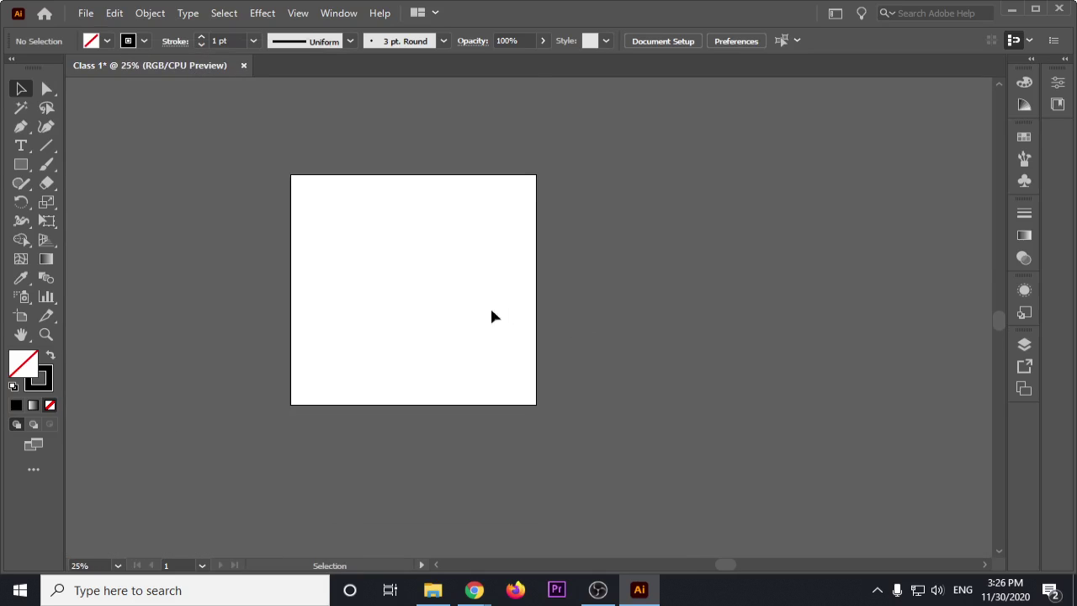
pyautogui.scroll(1, 472, 307)
pyautogui.scroll(1, 464, 310)
pyautogui.moveTo(463, 308)
pyautogui.mouseDown()
pyautogui.moveTo(486, 334)
pyautogui.moveTo(559, 344)
pyautogui.mouseUp()
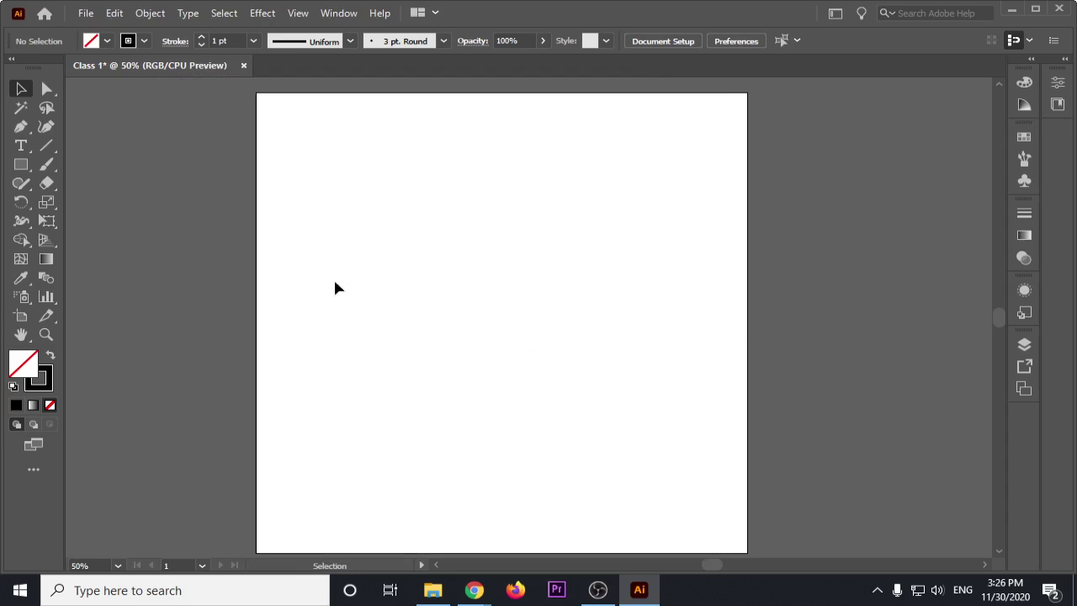
# Step: Preview the Direct Selection flyout, then activate the Direct Selection Tool (A)
pyautogui.click(46, 98)
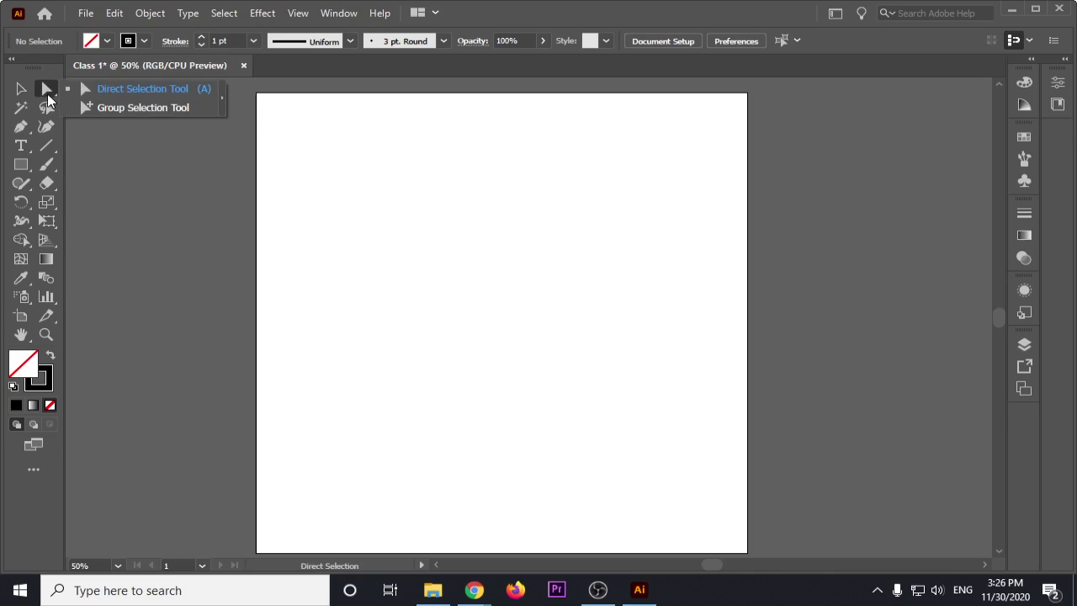
pyautogui.click(22, 90)
pyautogui.click(47, 88)
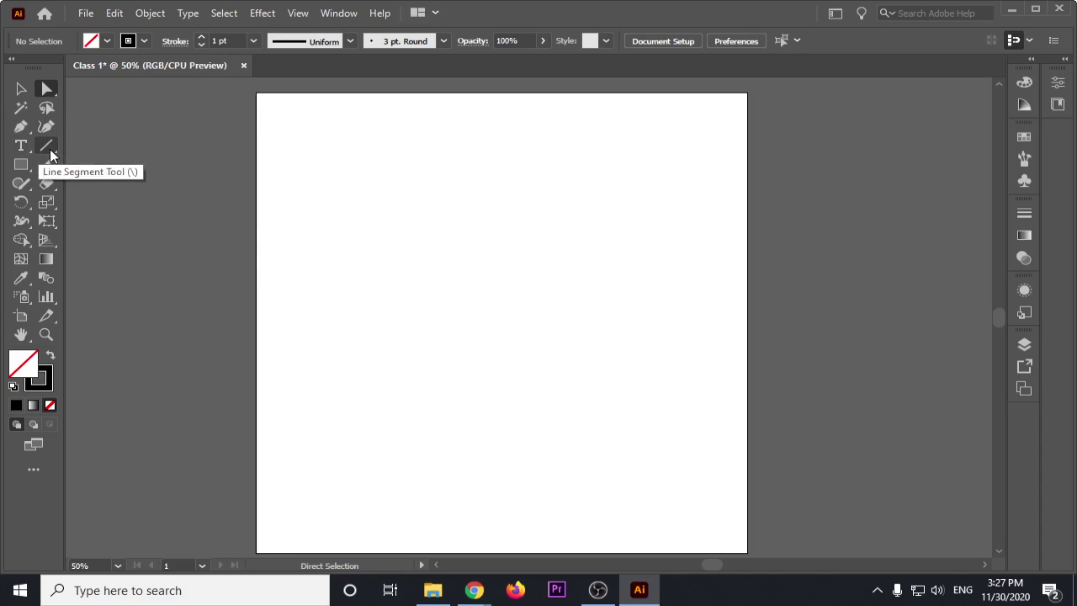
# Step: Browse the Line, Type, Rectangle and Paintbrush flyouts, then pick the Shaper tool
pyautogui.click(49, 149)
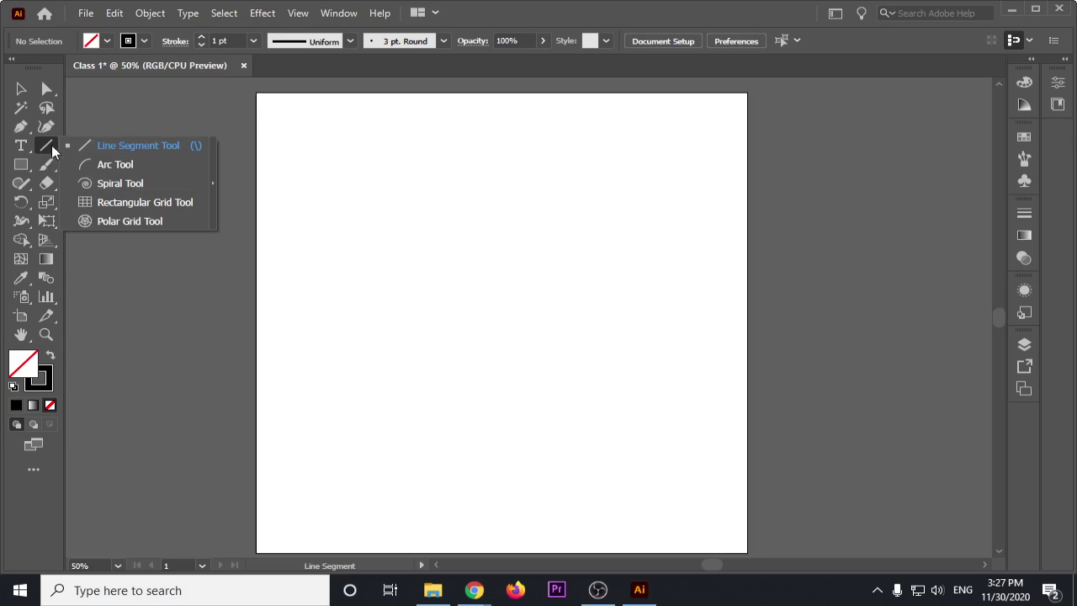
pyautogui.click(29, 149)
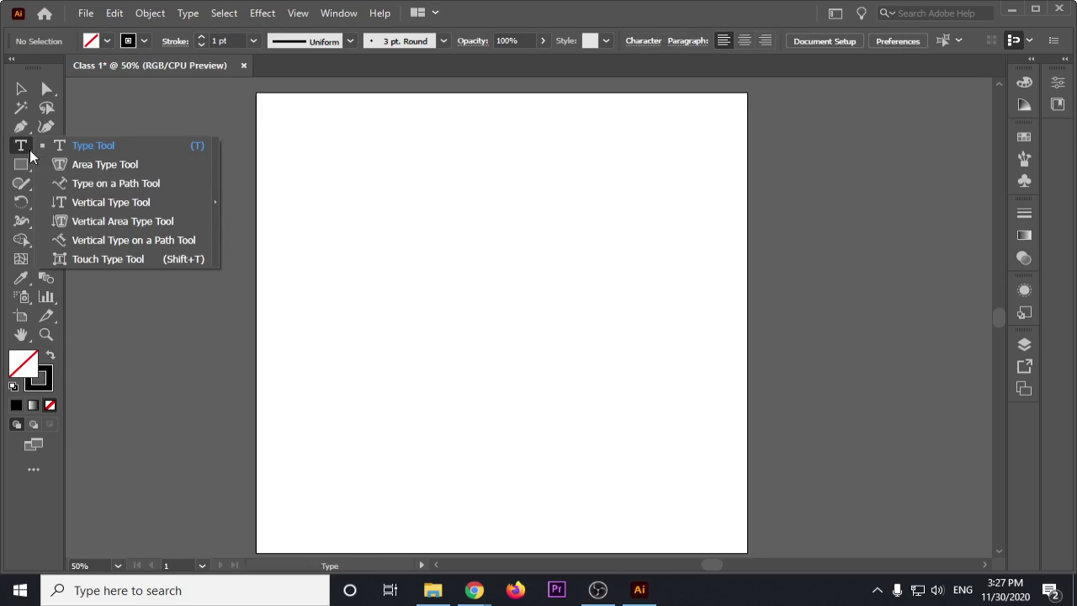
pyautogui.click(30, 152)
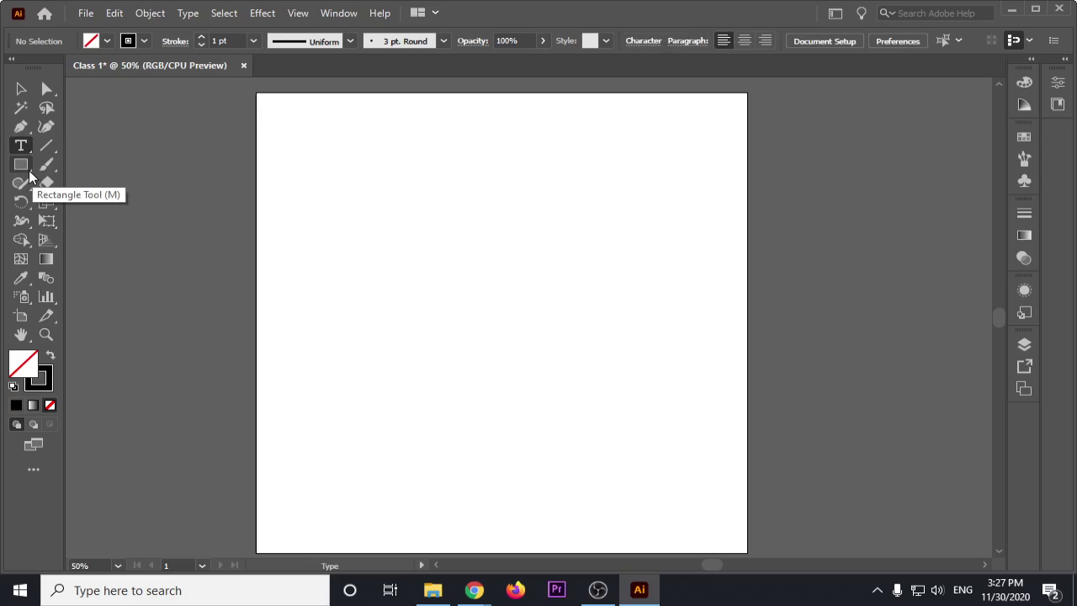
pyautogui.click(29, 169)
pyautogui.click(30, 175)
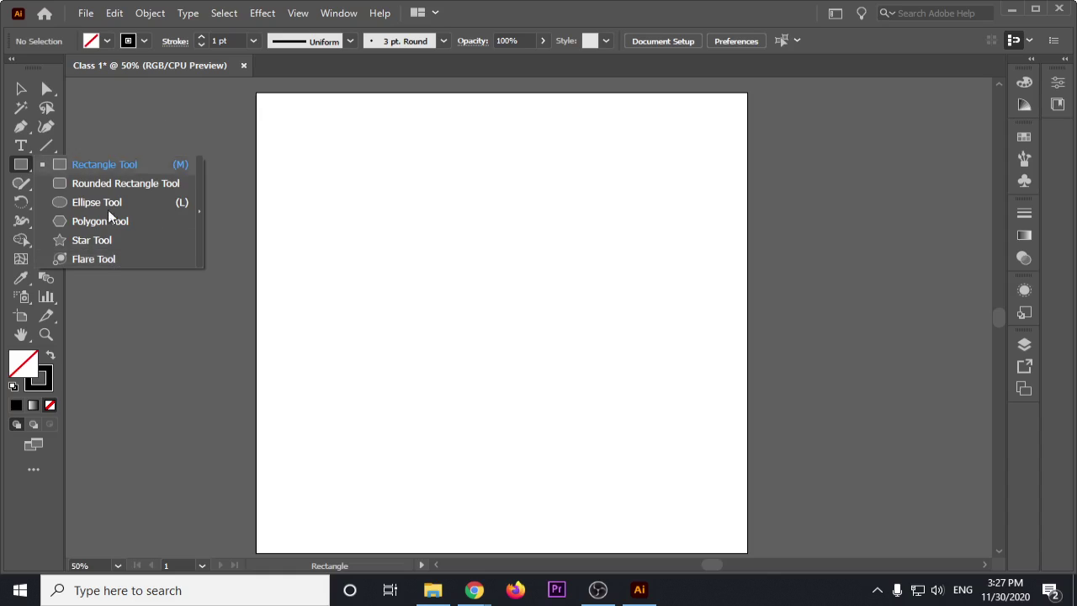
pyautogui.click(18, 168)
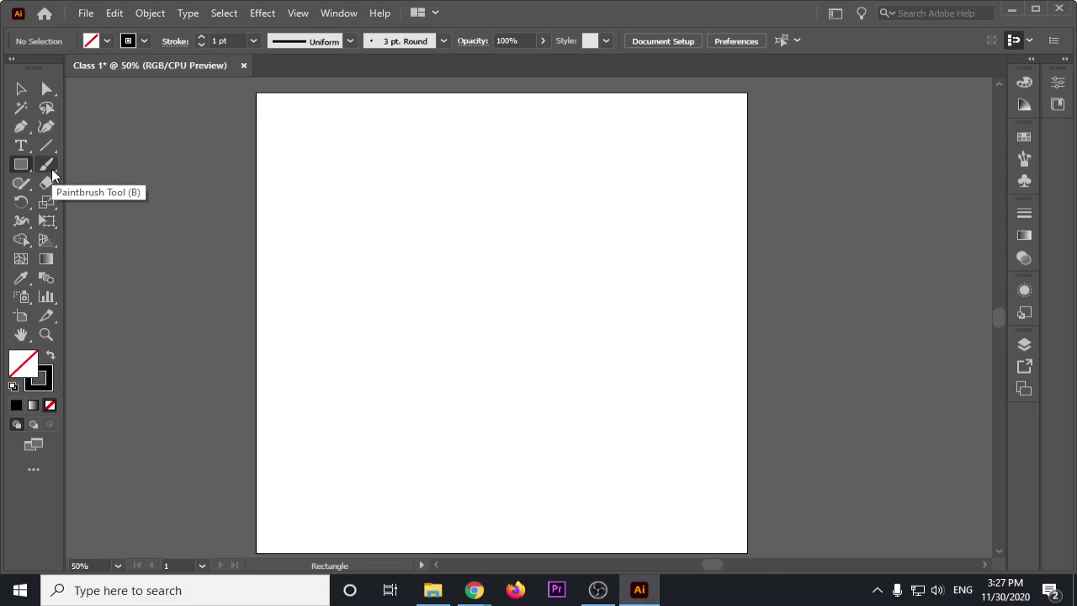
pyautogui.click(51, 169)
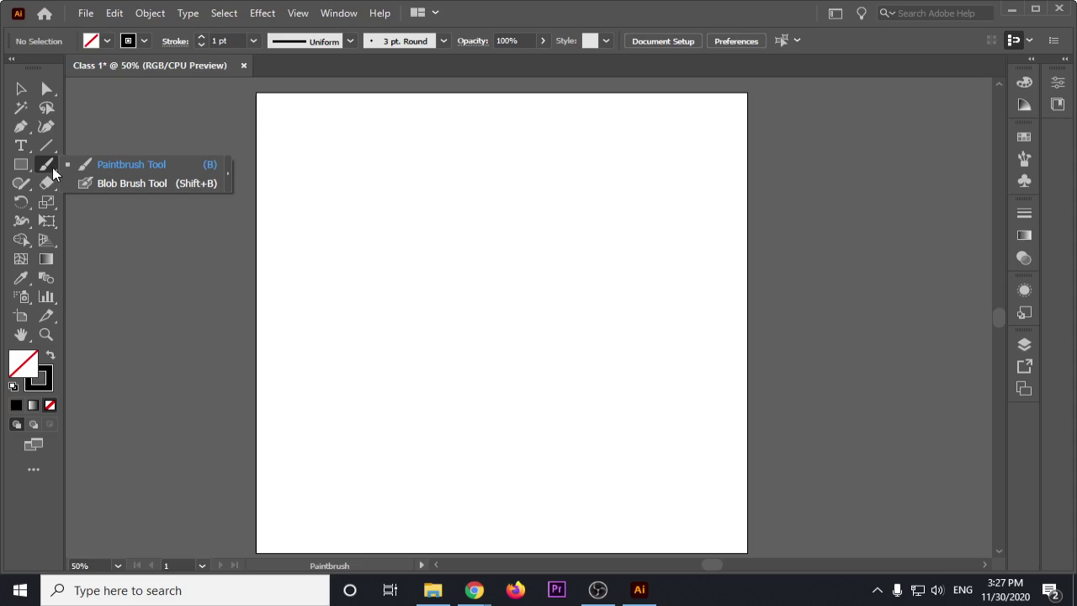
pyautogui.click(18, 188)
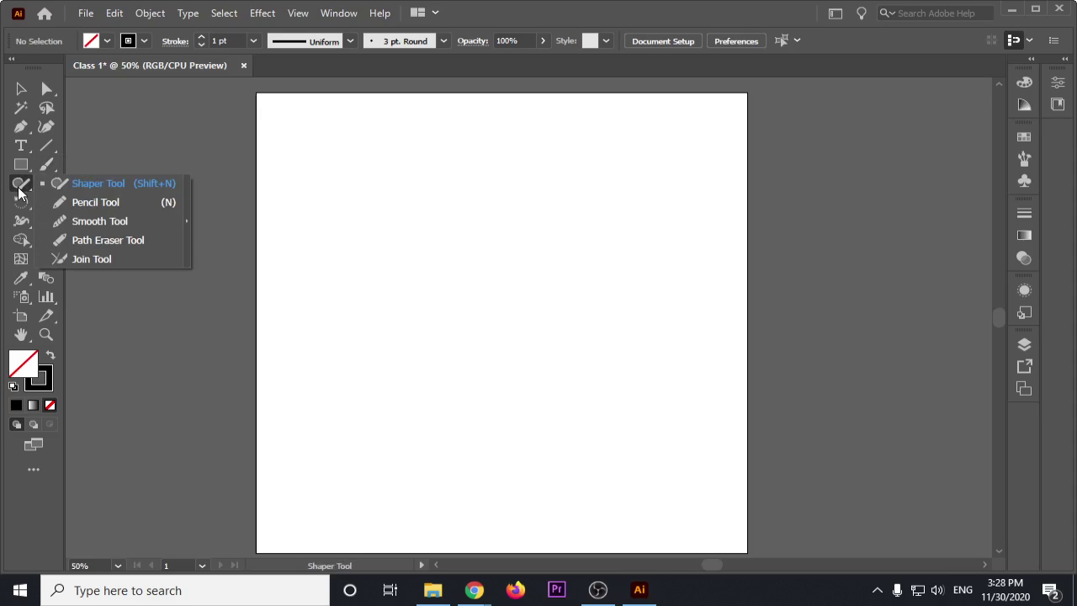
# Step: Preview the Eraser and Rotate tool flyouts, then close them without changing tools
pyautogui.click(50, 187)
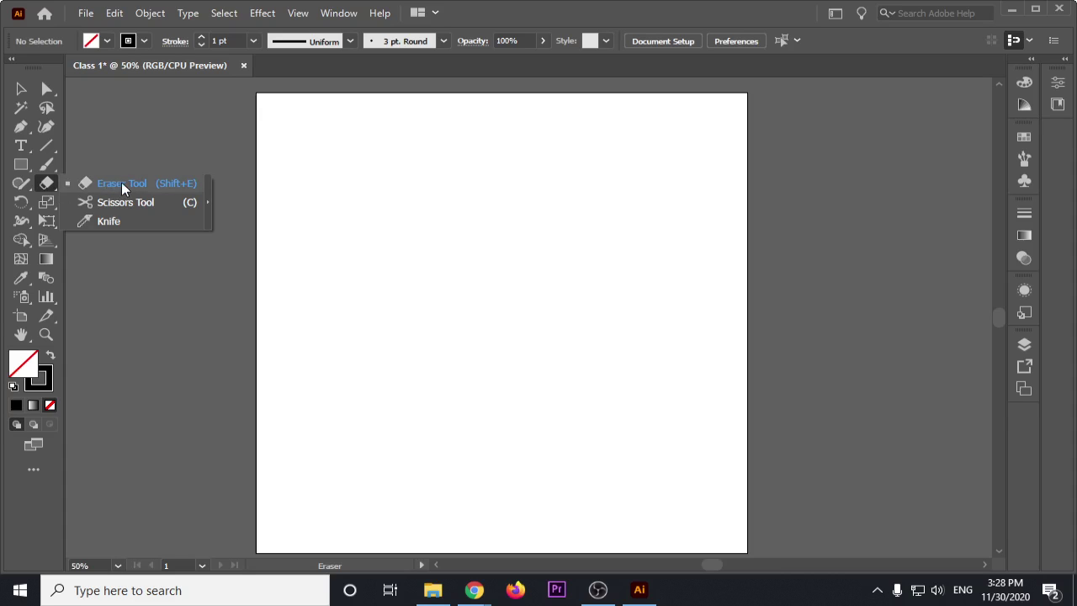
pyautogui.click(52, 182)
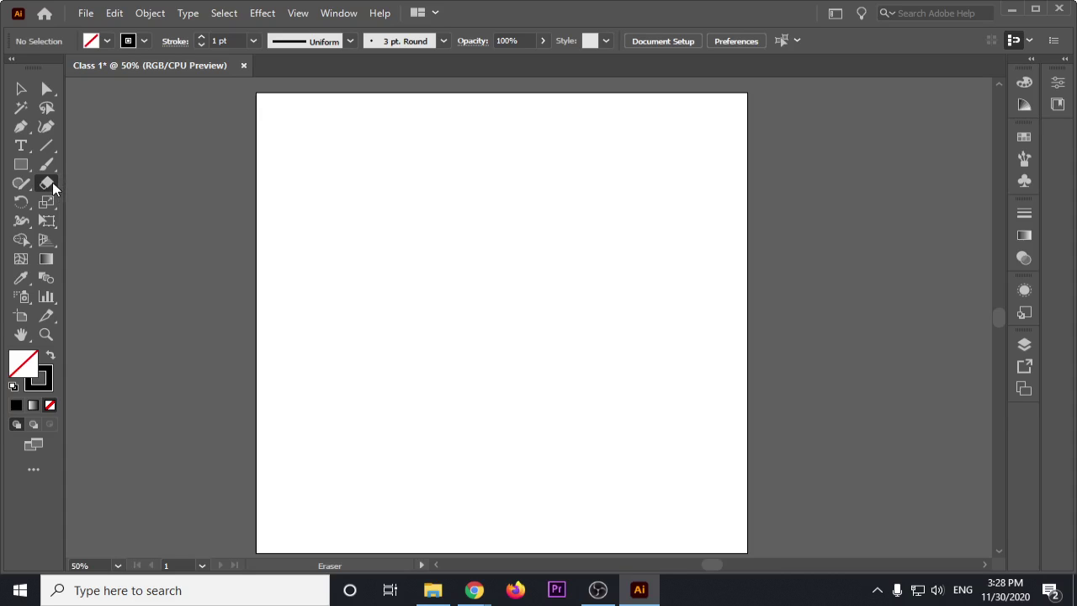
pyautogui.click(24, 208)
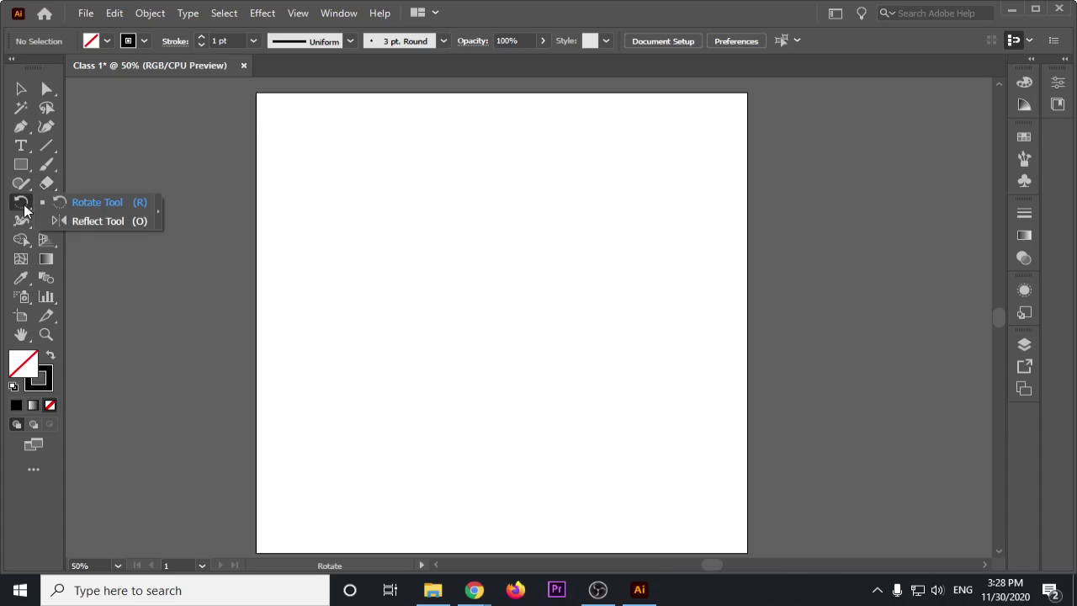
pyautogui.click(25, 207)
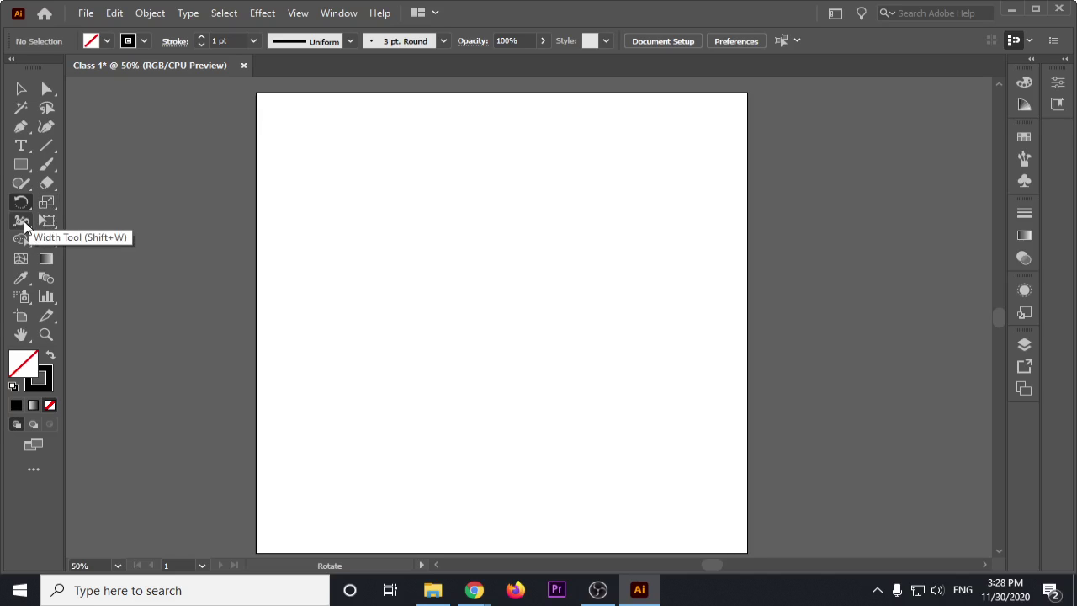
# Step: Choose Twirl from the Width tool flyout, then activate the Free Transform Tool
pyautogui.click(23, 221)
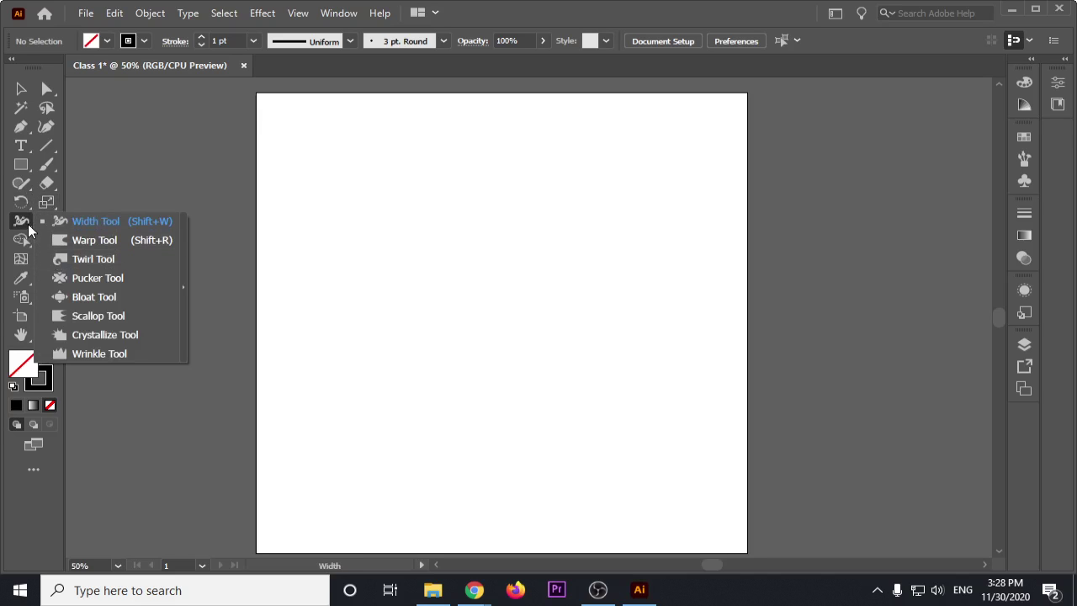
pyautogui.click(76, 258)
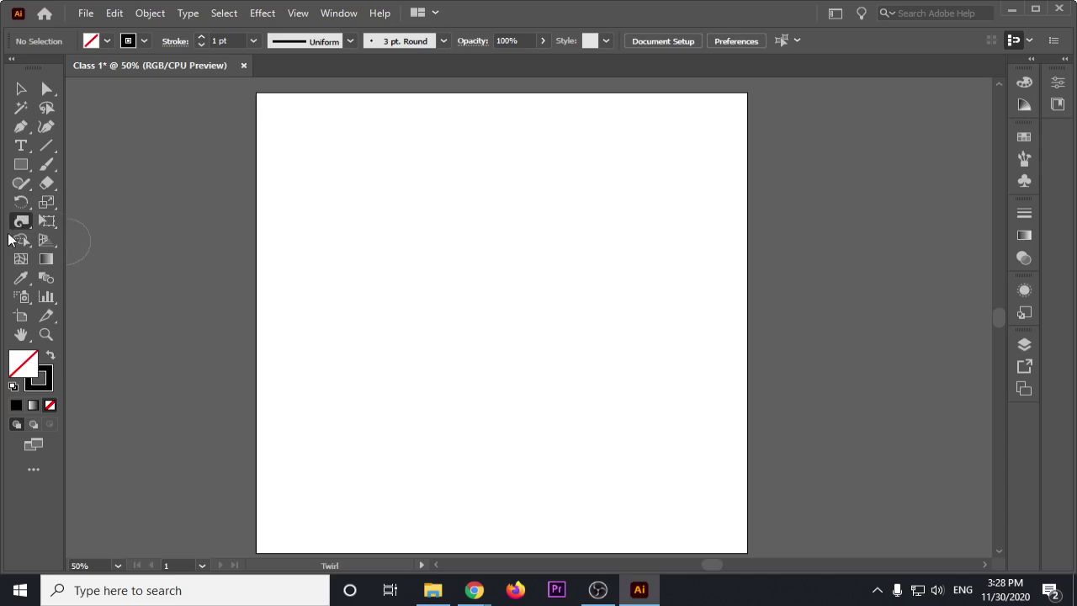
pyautogui.click(49, 223)
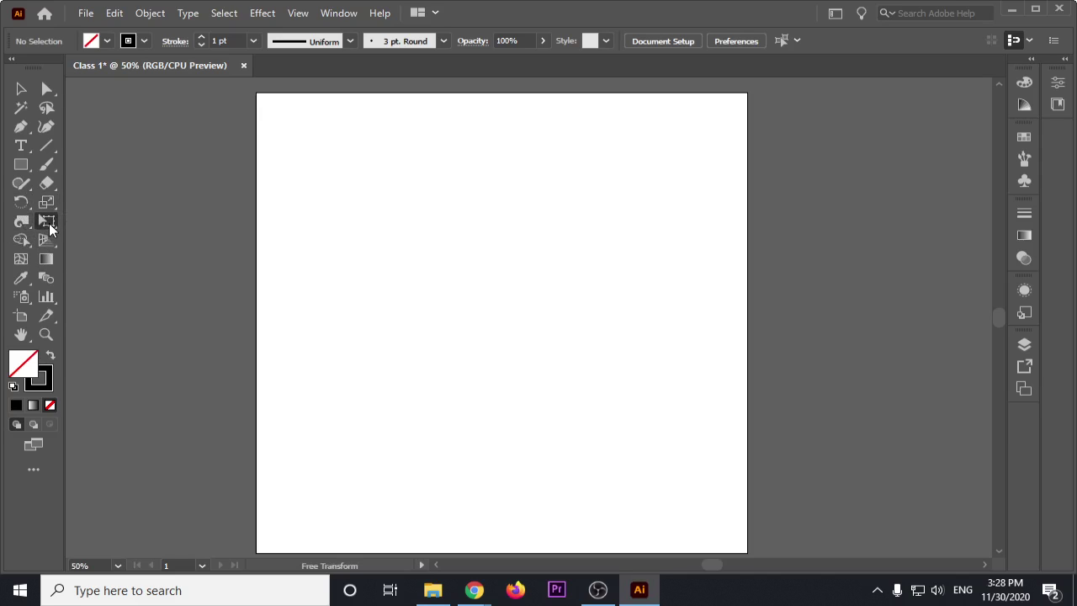
pyautogui.click(48, 223)
# Step: Choose the plain Rectangle tool and set the Control bar fill to the light orange swatch
pyautogui.moveTo(27, 173); pyautogui.dragTo(69, 172)
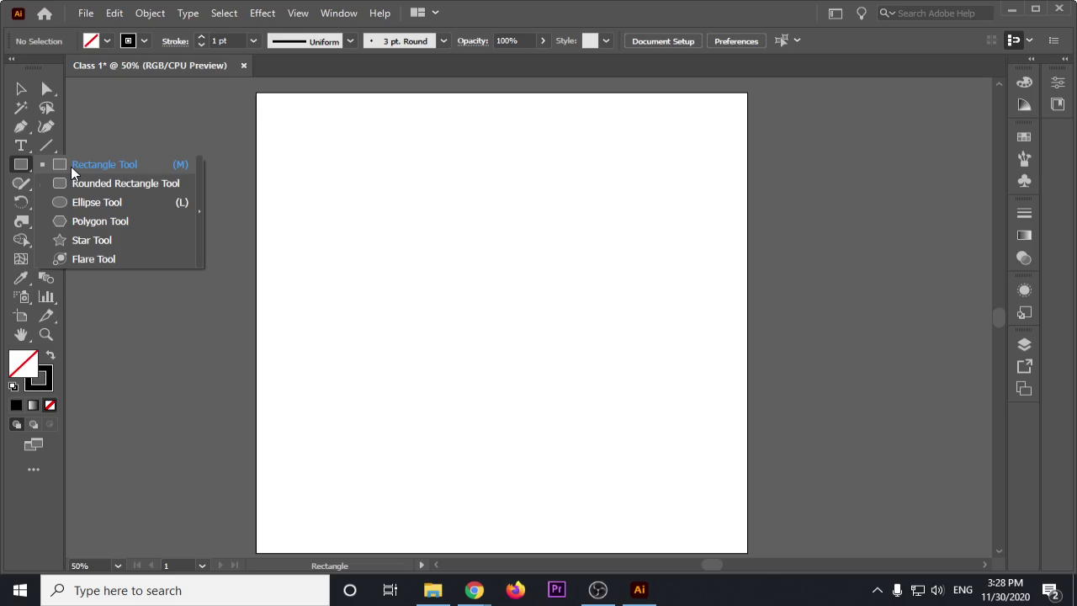
pyautogui.click(71, 166)
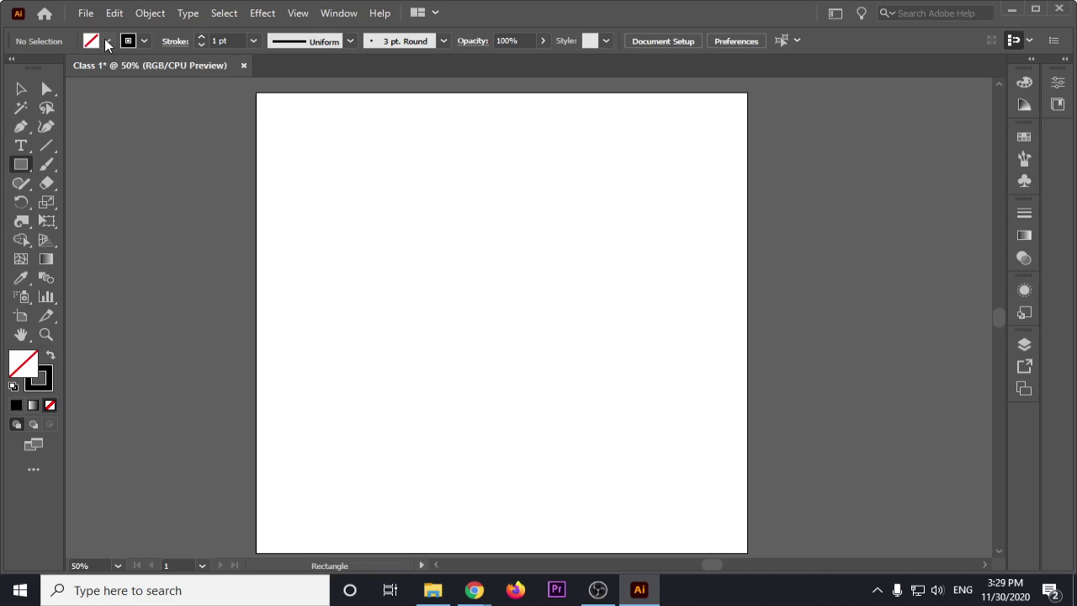
pyautogui.click(106, 41)
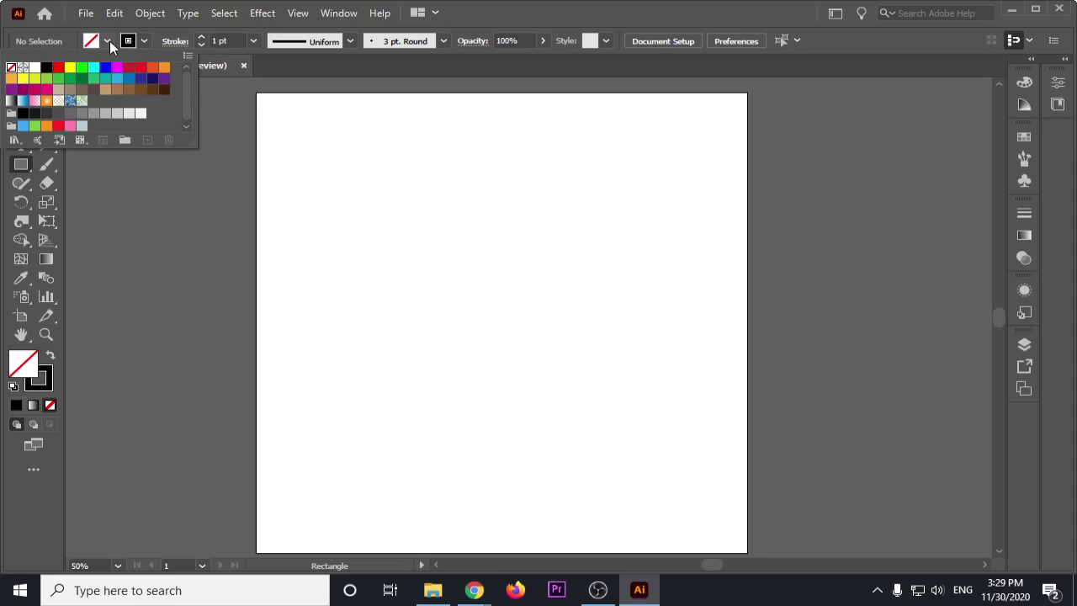
pyautogui.click(108, 41)
pyautogui.click(106, 41)
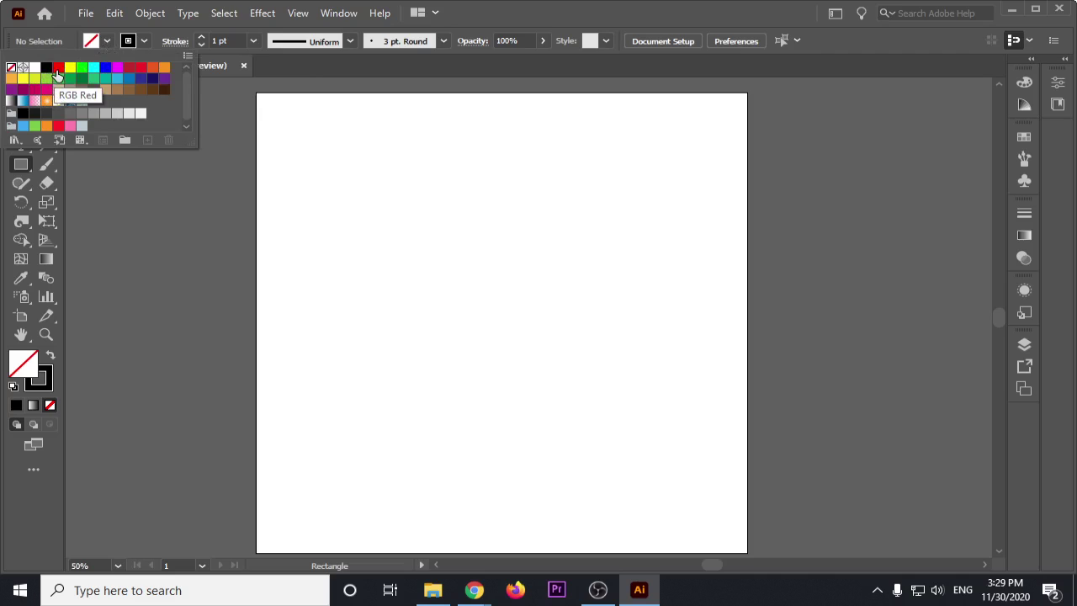
pyautogui.click(11, 79)
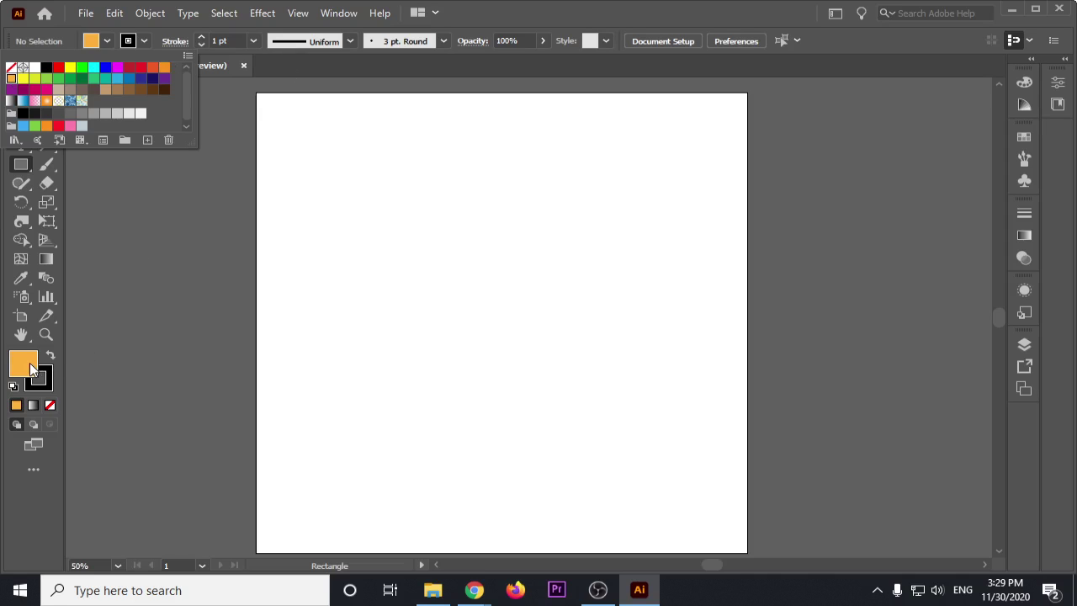
pyautogui.click(317, 62)
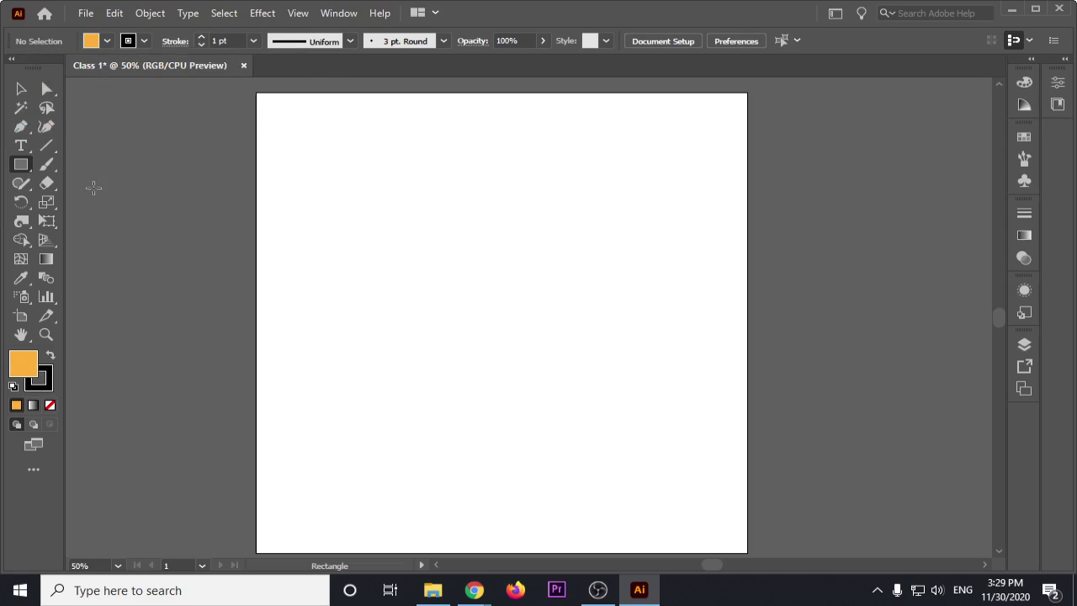
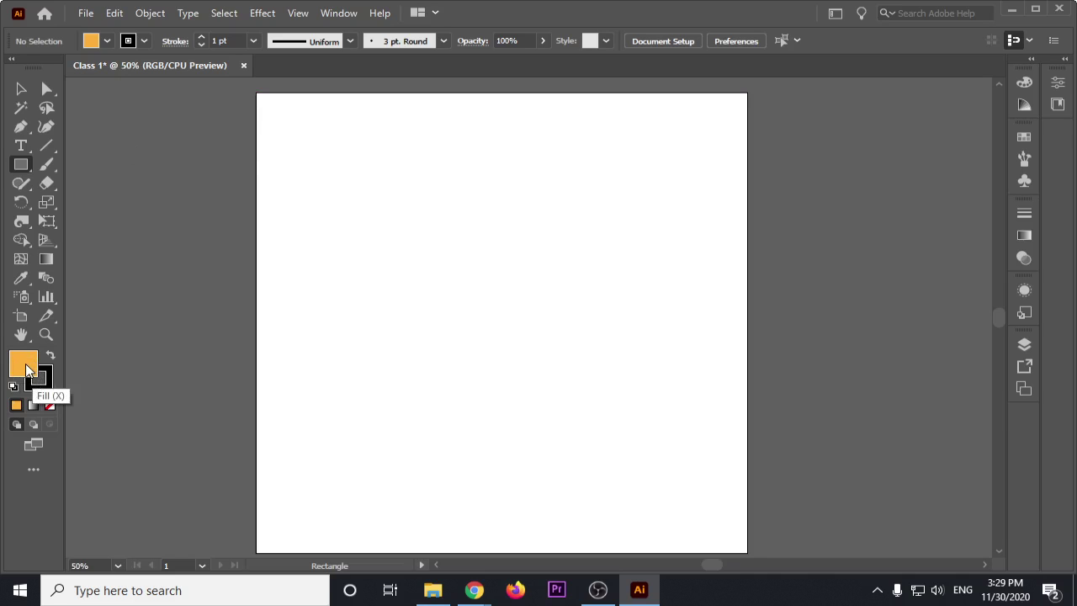
# Step: Annotate a screen capture to highlight the fill colour swatch
pyautogui.press('Print')
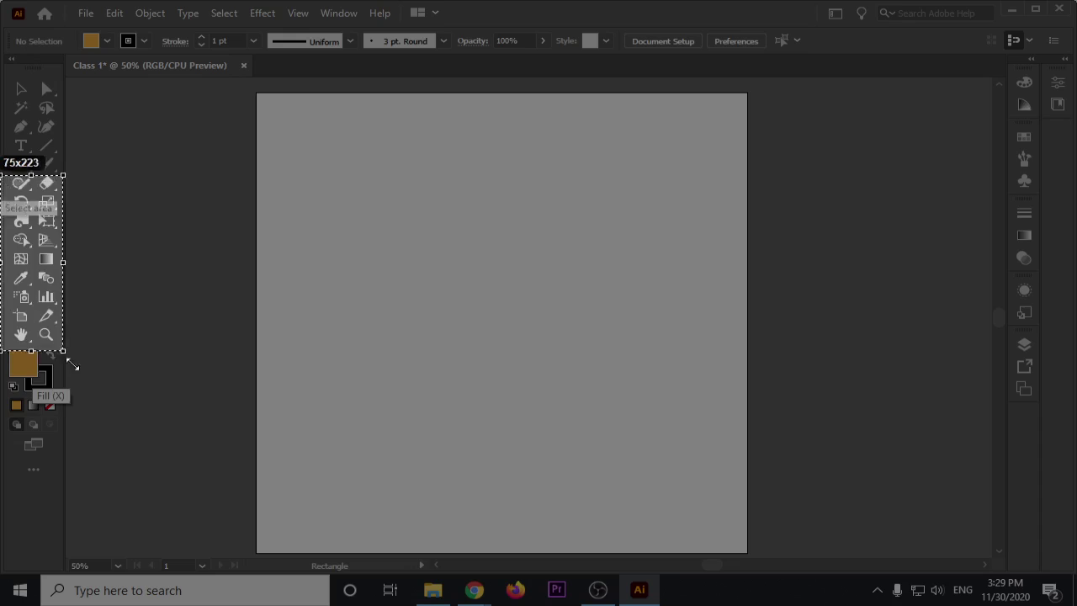
pyautogui.moveTo(2, 175); pyautogui.dragTo(279, 480)
pyautogui.click(293, 332)
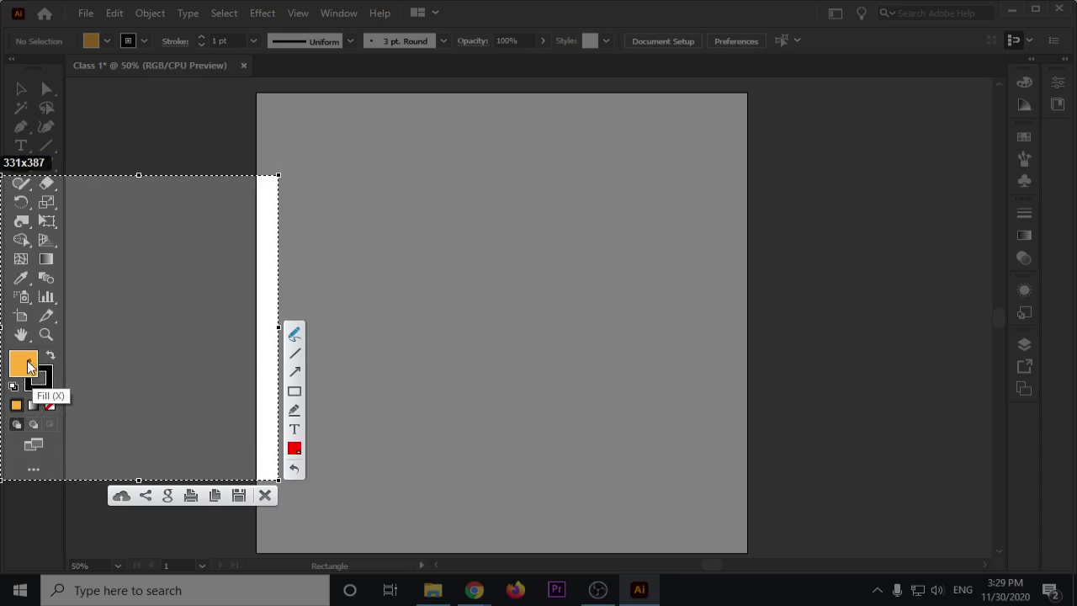
pyautogui.moveTo(22, 363); pyautogui.dragTo(26, 367)
pyautogui.moveTo(82, 345)
pyautogui.mouseDown()
pyautogui.moveTo(55, 353)
pyautogui.moveTo(58, 372)
pyautogui.mouseUp()
pyautogui.moveTo(71, 373)
pyautogui.mouseDown()
pyautogui.moveTo(40, 360)
pyautogui.moveTo(107, 346)
pyautogui.moveTo(85, 376)
pyautogui.mouseUp()
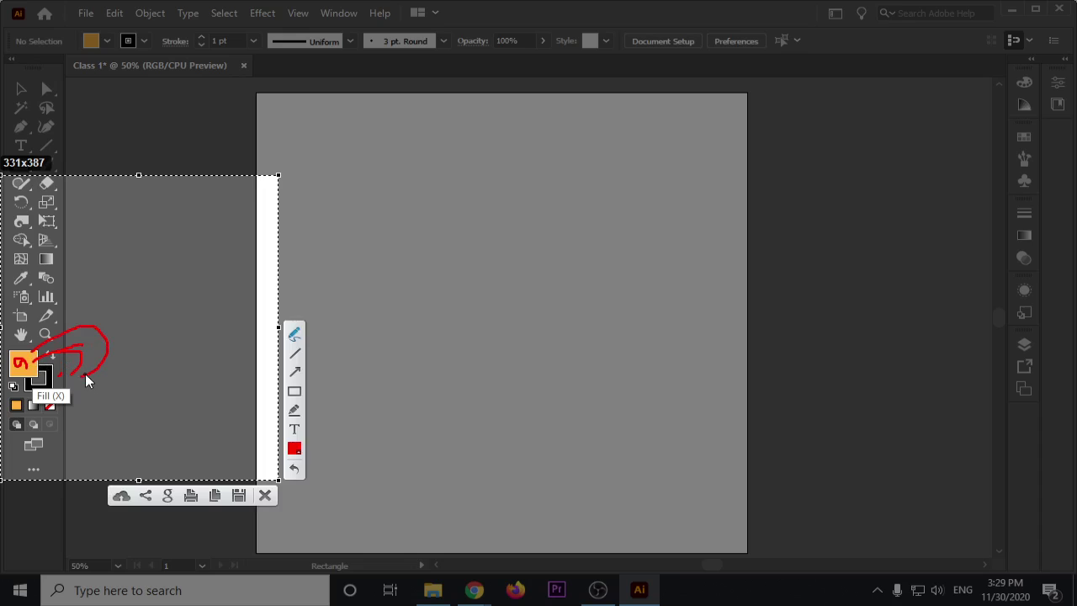
pyautogui.press('Escape')
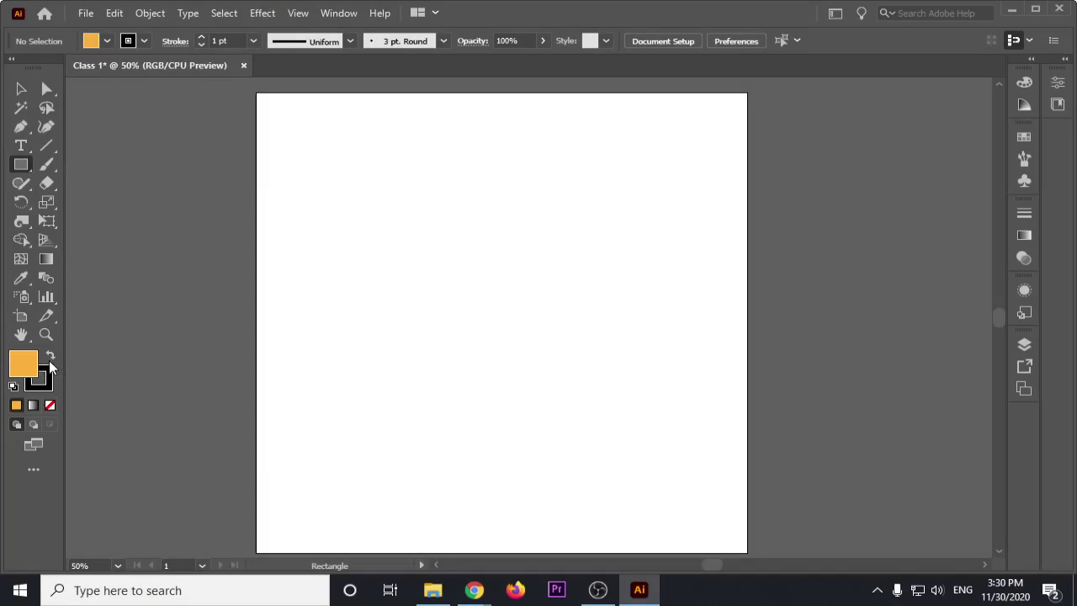
# Step: Swap fill and stroke and back again, keeping orange fill and black stroke, with stroke active
pyautogui.click(50, 358)
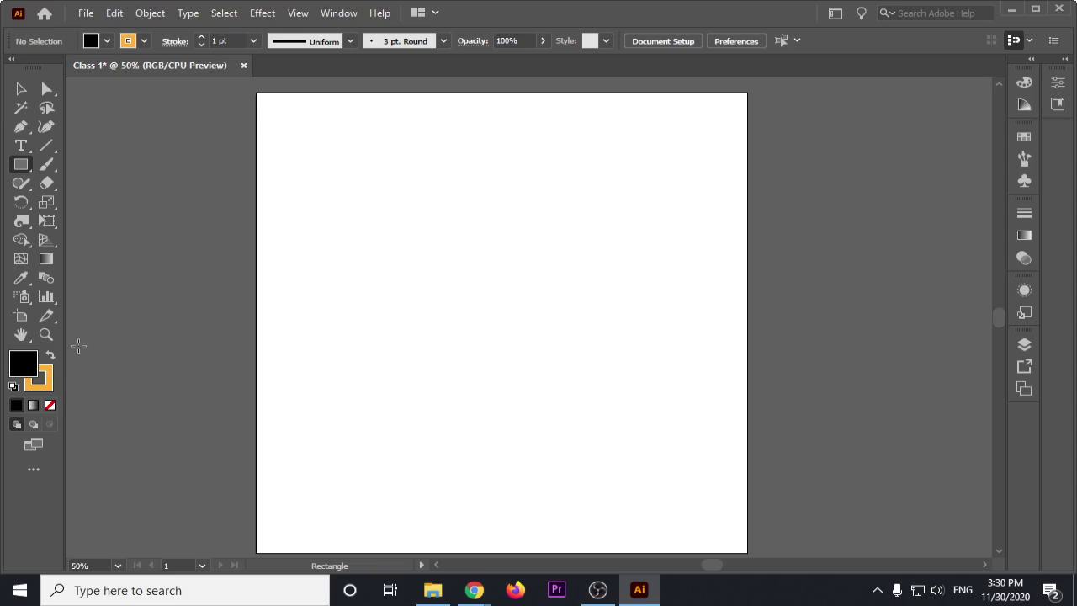
pyautogui.press('x')
pyautogui.press('x')
pyautogui.press('x')
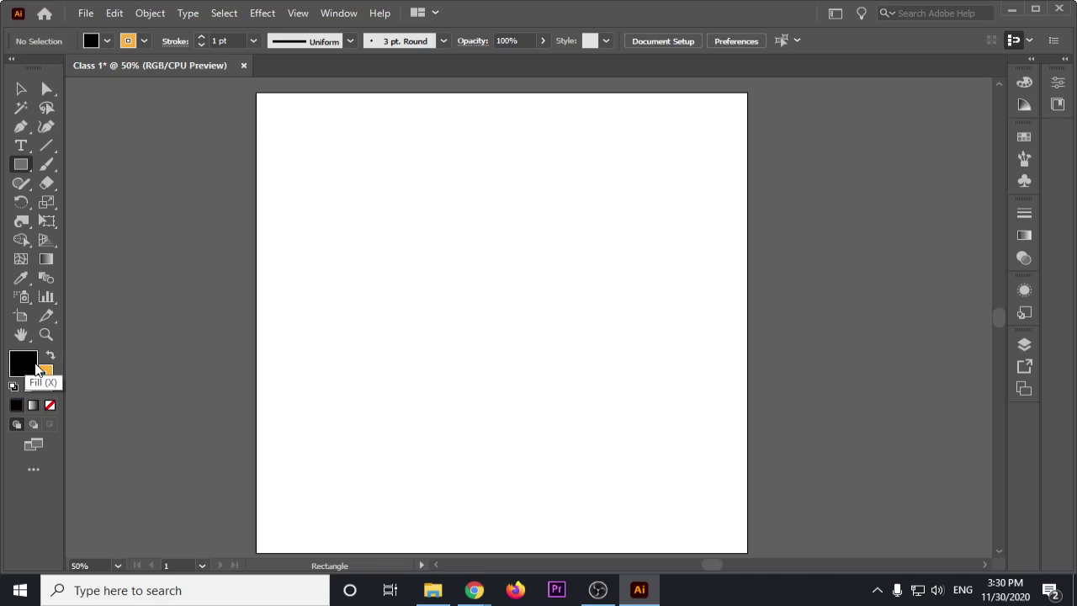
pyautogui.click(40, 371)
pyautogui.click(47, 366)
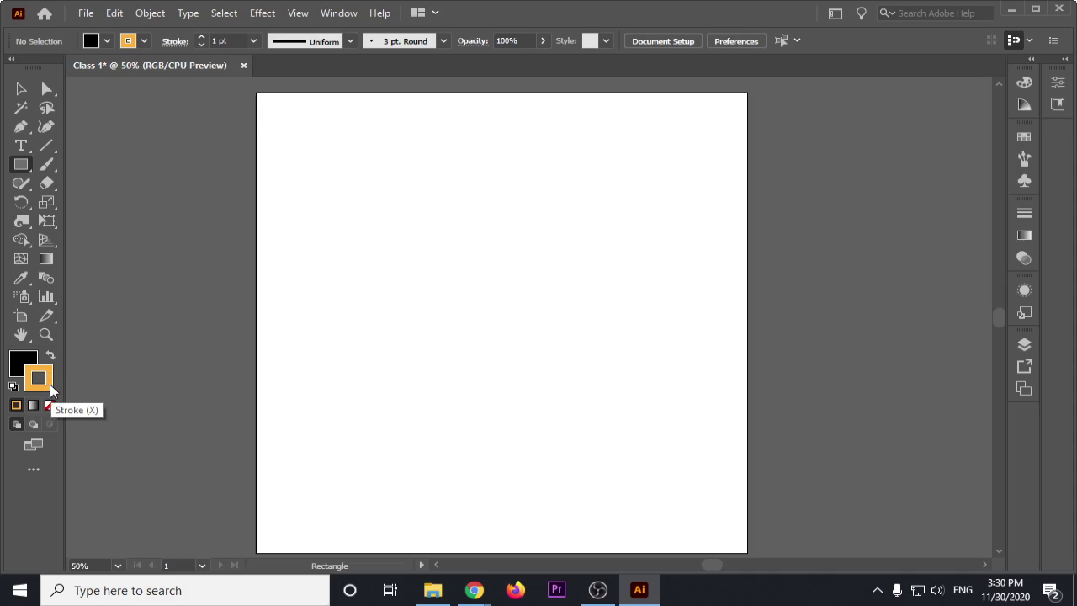
pyautogui.hotkey('shift', 'x')
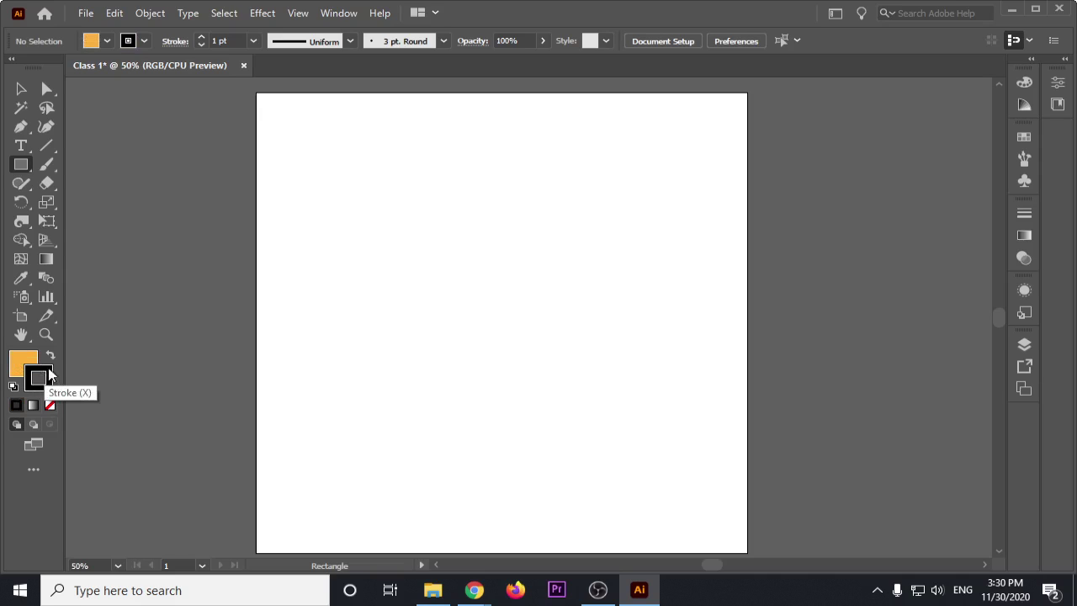
pyautogui.click(42, 379)
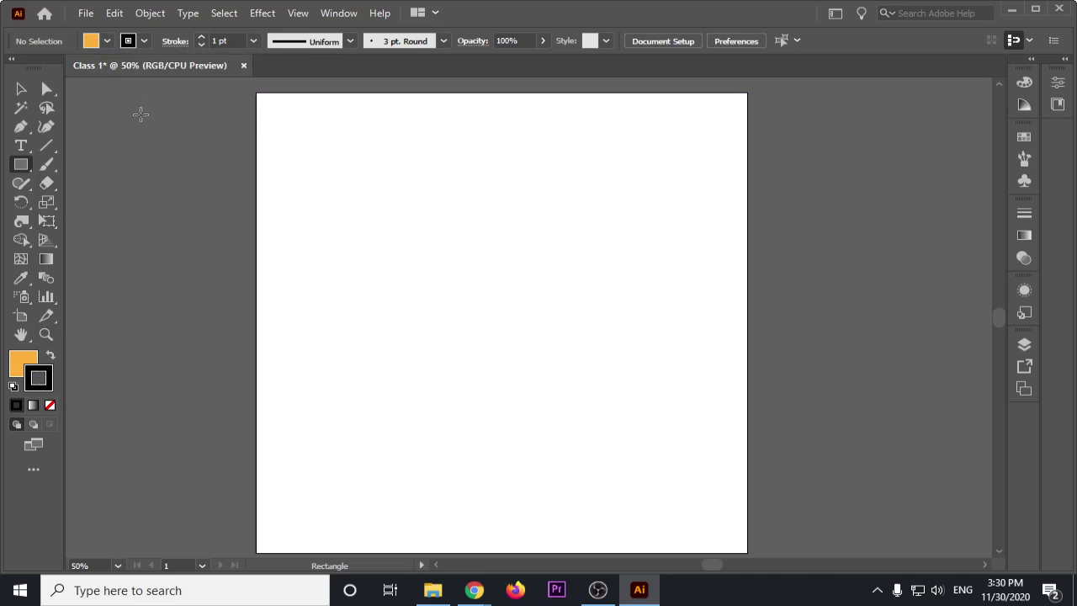
pyautogui.press('Print')
pyautogui.moveTo(0, 0); pyautogui.dragTo(612, 583)
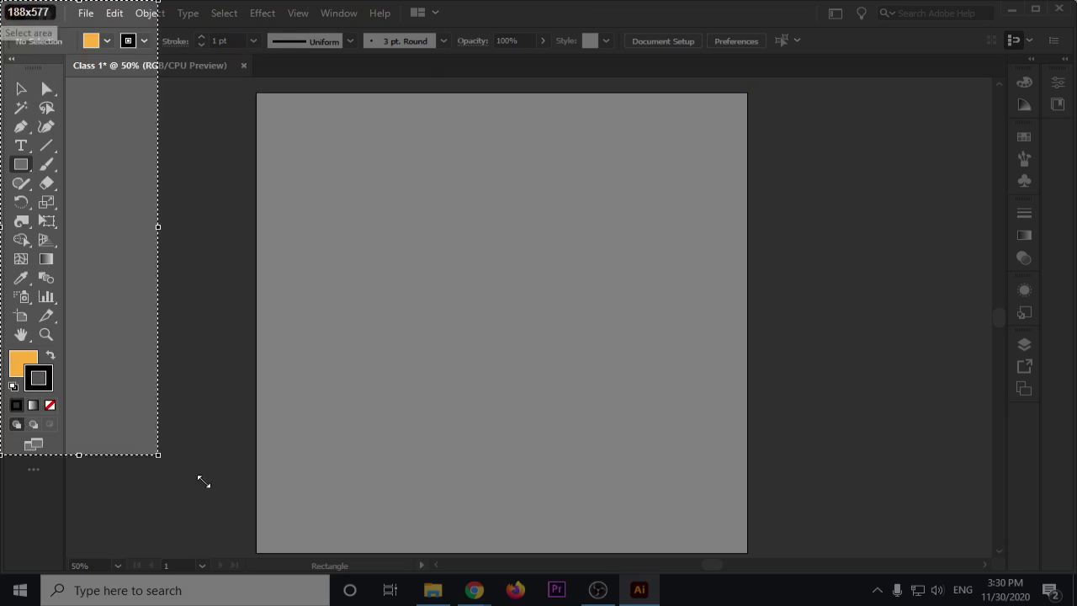
pyautogui.click(626, 438)
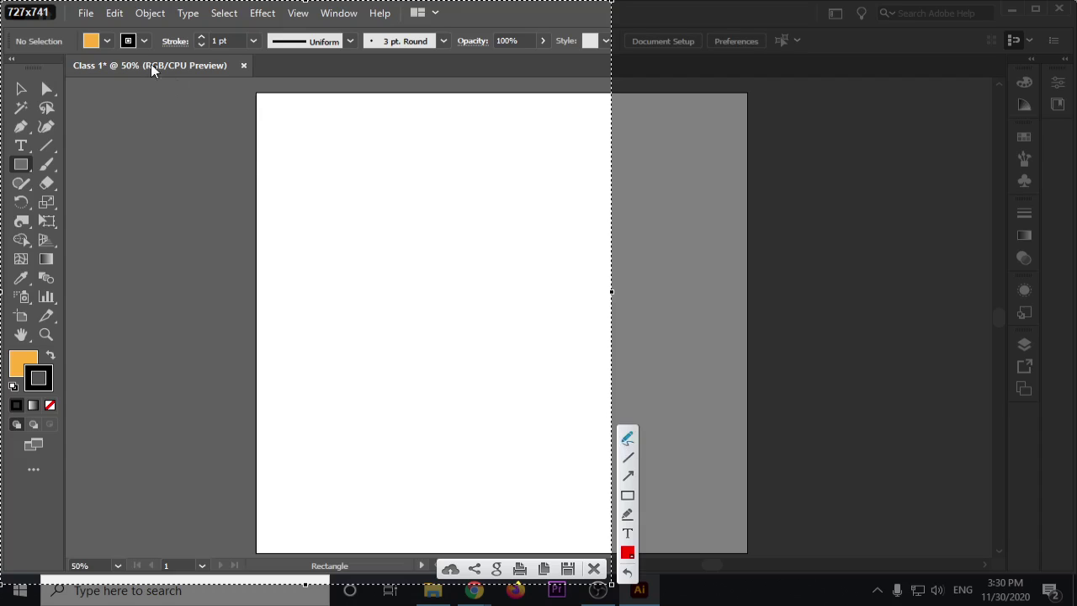
pyautogui.moveTo(109, 17); pyautogui.dragTo(134, 13)
pyautogui.moveTo(72, 295); pyautogui.dragTo(20, 305)
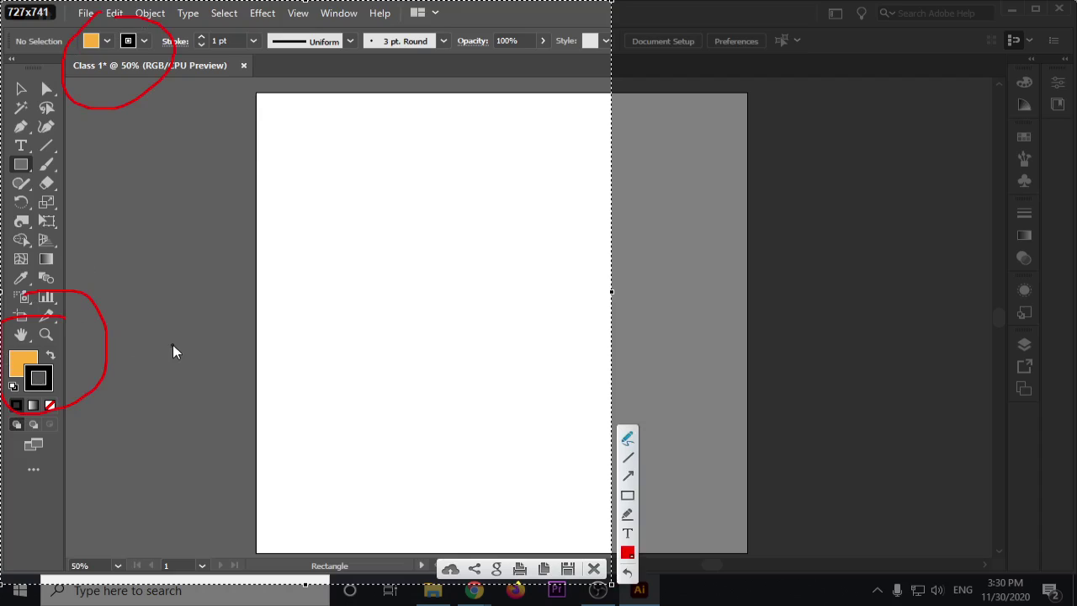
pyautogui.moveTo(997, 122); pyautogui.dragTo(959, 127)
pyautogui.moveTo(120, 365); pyautogui.dragTo(1052, 122)
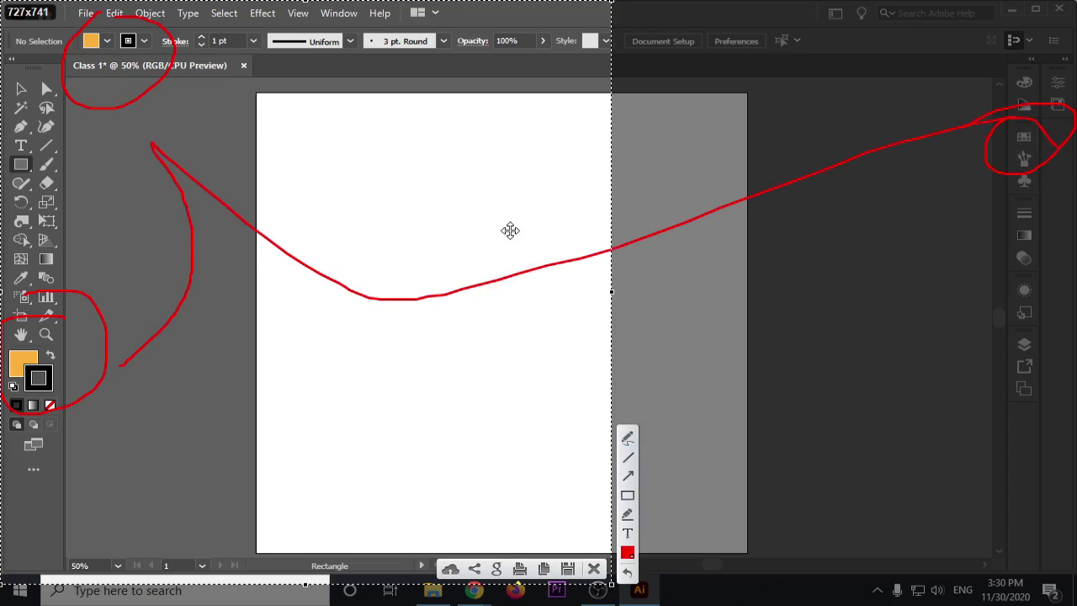
pyautogui.press('Escape')
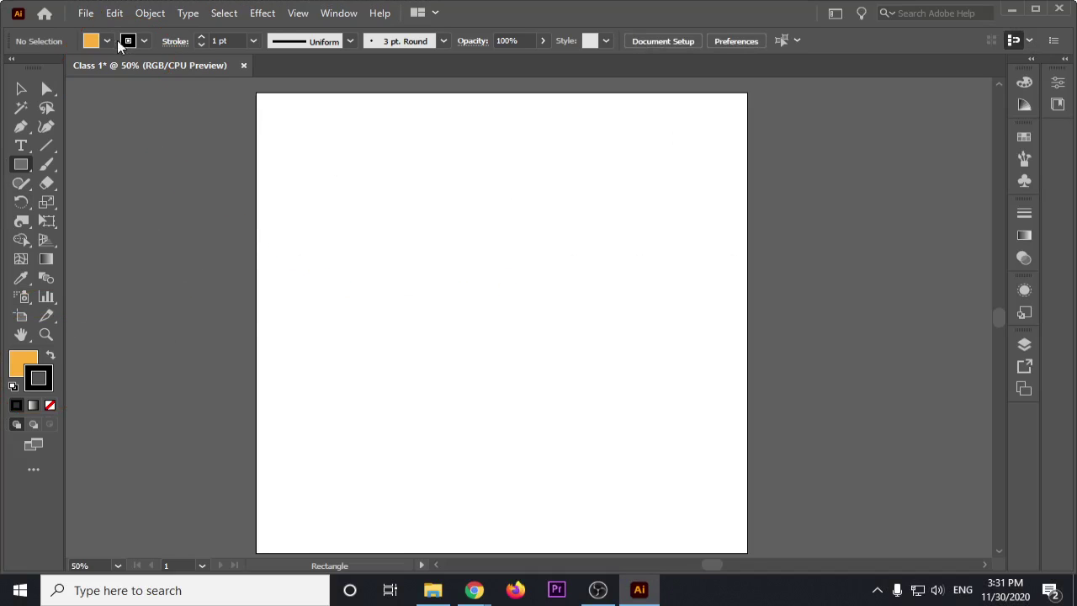
# Step: Choose a yellow-green fill and a green stroke from the swatches
pyautogui.click(107, 41)
pyautogui.click(38, 79)
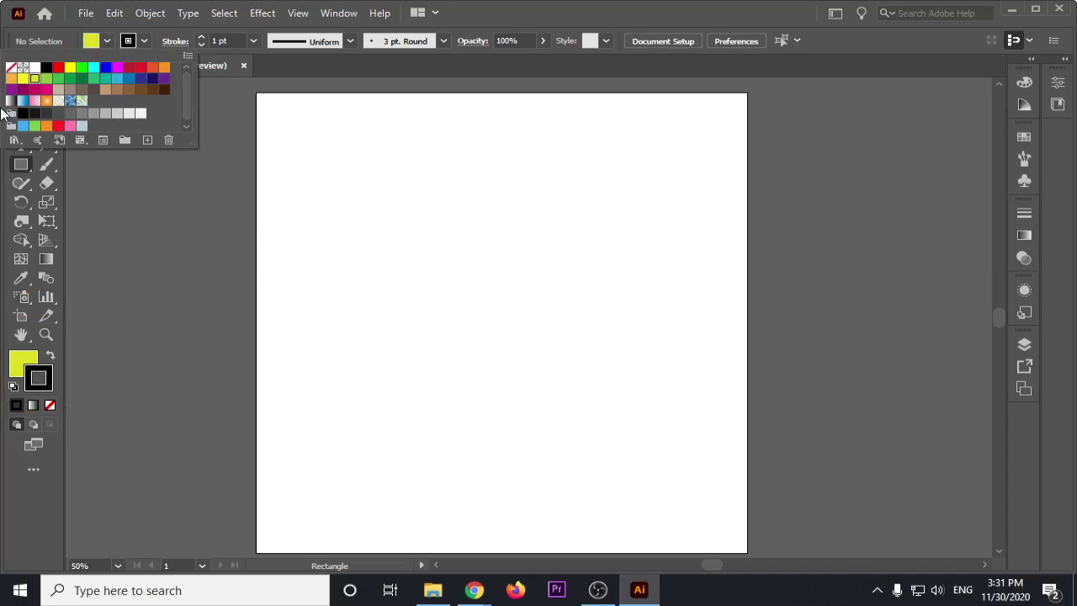
pyautogui.click(143, 41)
pyautogui.click(70, 79)
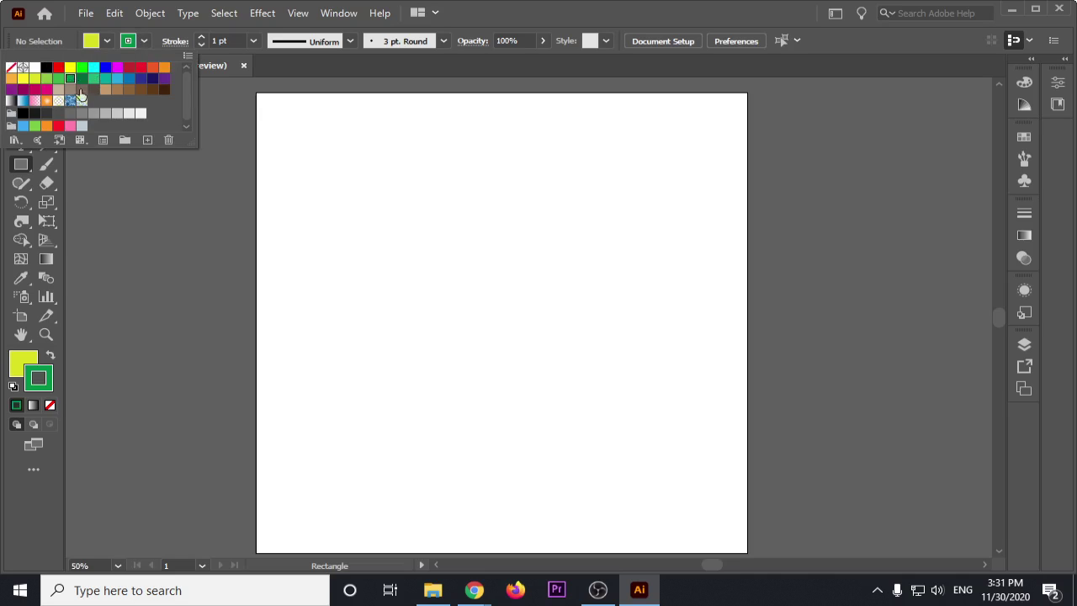
pyautogui.click(204, 32)
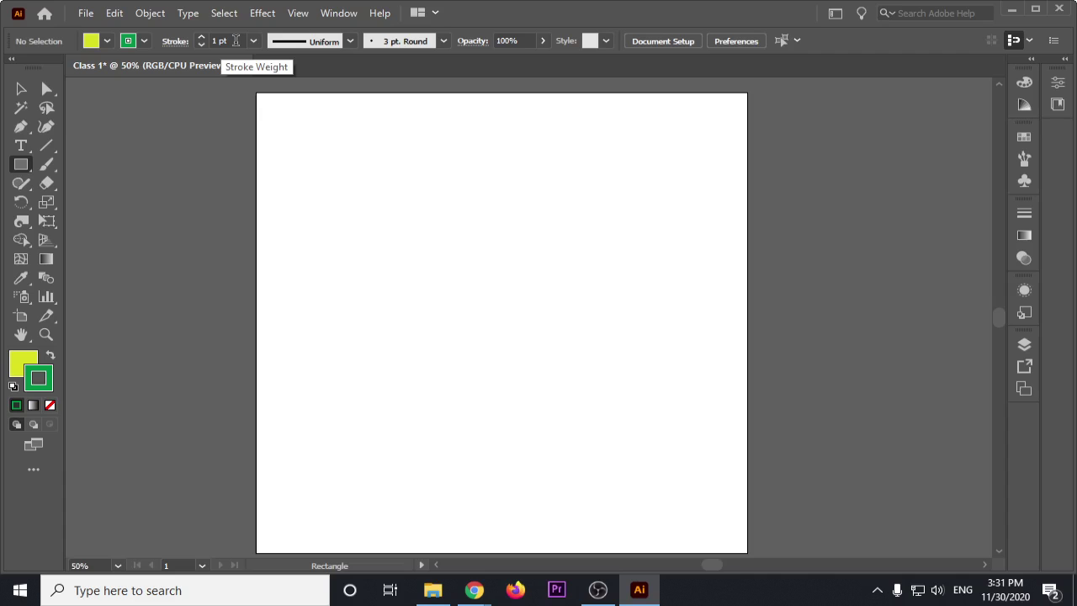
# Step: Set the stroke weight to 5 pt and start drawing a 315 px square
pyautogui.moveTo(236, 40); pyautogui.dragTo(200, 44)
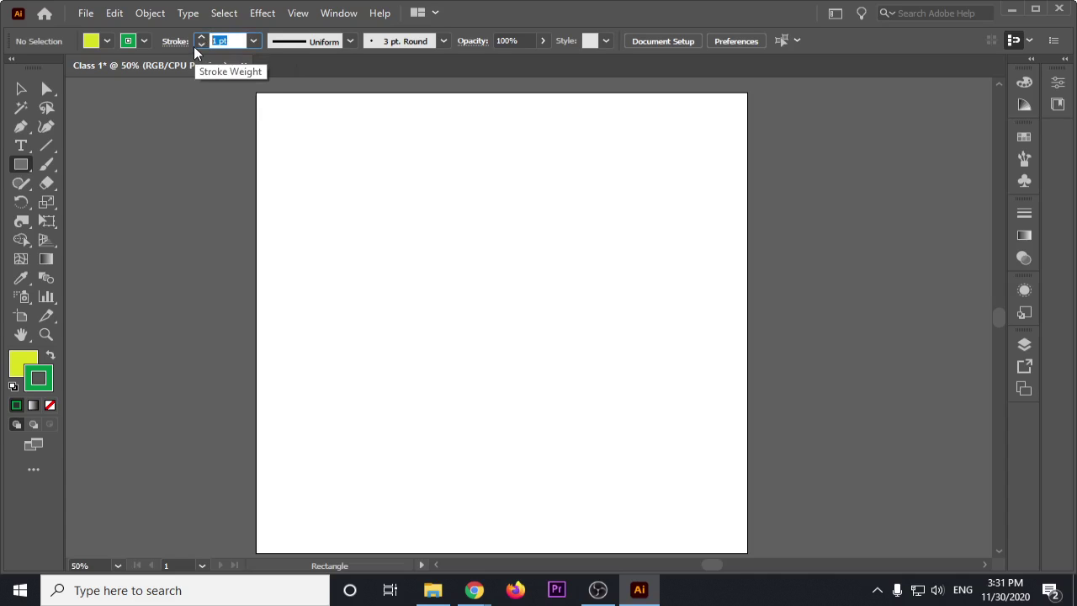
pyautogui.write('5')
pyautogui.press('Return')
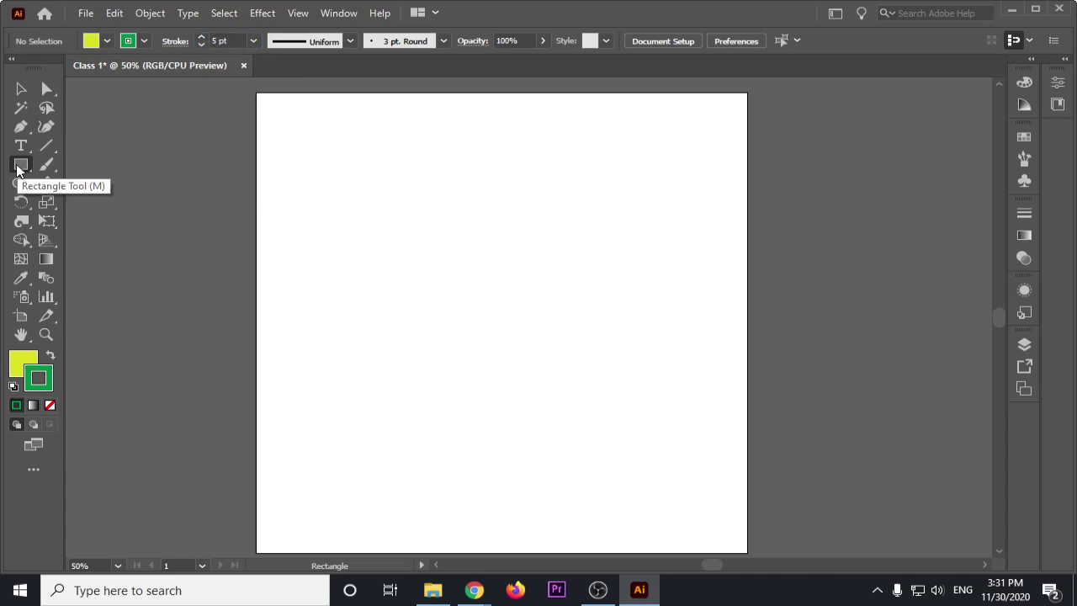
pyautogui.click(17, 166)
pyautogui.moveTo(337, 212)
pyautogui.mouseDown()
pyautogui.moveTo(550, 369)
pyautogui.moveTo(560, 426)
pyautogui.moveTo(306, 281)
pyautogui.moveTo(513, 151)
pyautogui.moveTo(672, 348)
pyautogui.moveTo(519, 445)
pyautogui.moveTo(505, 305)
pyautogui.moveTo(627, 399)
pyautogui.moveTo(580, 413)
pyautogui.moveTo(462, 320)
pyautogui.moveTo(438, 266)
pyautogui.moveTo(502, 356)
pyautogui.moveTo(588, 440)
pyautogui.moveTo(384, 288)
pyautogui.moveTo(546, 446)
pyautogui.moveTo(461, 370)
pyautogui.moveTo(596, 247)
pyautogui.moveTo(654, 344)
pyautogui.moveTo(451, 371)
pyautogui.moveTo(500, 404)
pyautogui.moveTo(567, 286)
pyautogui.moveTo(416, 257)
pyautogui.moveTo(531, 224)
pyautogui.moveTo(530, 303)
pyautogui.moveTo(464, 226)
pyautogui.moveTo(361, 154)
pyautogui.moveTo(457, 283)
pyautogui.moveTo(401, 211)
pyautogui.moveTo(495, 271)
pyautogui.moveTo(501, 243)
pyautogui.moveTo(370, 308)
pyautogui.moveTo(479, 346)
pyautogui.moveTo(496, 291)
pyautogui.moveTo(478, 264)
pyautogui.moveTo(456, 264)
pyautogui.moveTo(421, 319)
pyautogui.moveTo(550, 243)
pyautogui.moveTo(346, 308)
pyautogui.moveTo(487, 398)
pyautogui.moveTo(623, 435)
pyautogui.moveTo(555, 437)
pyautogui.moveTo(390, 170)
pyautogui.moveTo(344, 151)
pyautogui.moveTo(437, 277)
pyautogui.moveTo(646, 423)
pyautogui.moveTo(656, 409)
pyautogui.moveTo(777, 464)
pyautogui.moveTo(365, 175)
pyautogui.moveTo(233, 108)
pyautogui.moveTo(115, 79)
pyautogui.moveTo(493, 423)
pyautogui.mouseUp()
# Step: Finish the yellow-green square on the artboard's top edge and pan the view to see it
pyautogui.moveTo(558, 415); pyautogui.dragTo(594, 192)
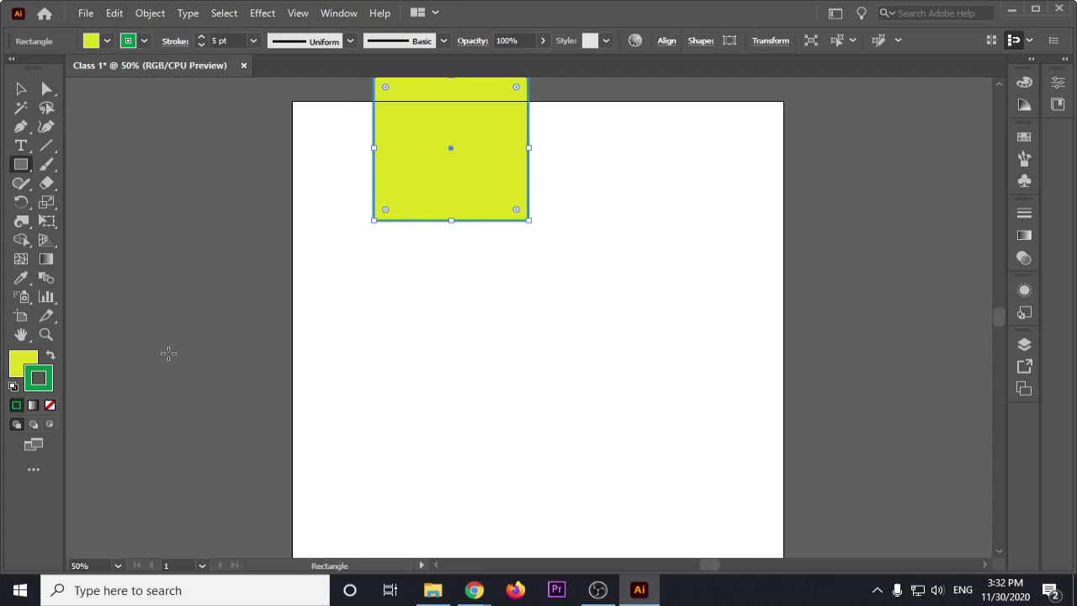
pyautogui.press('space')
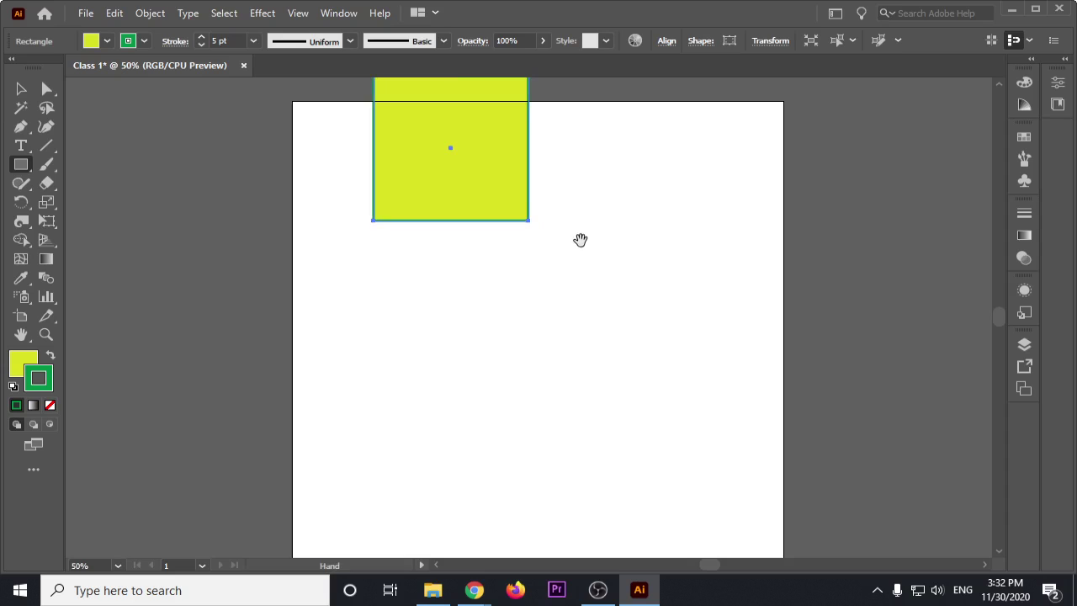
pyautogui.moveTo(587, 235)
pyautogui.mouseDown()
pyautogui.moveTo(575, 392)
pyautogui.moveTo(735, 277)
pyautogui.moveTo(851, 301)
pyautogui.moveTo(711, 294)
pyautogui.moveTo(583, 399)
pyautogui.moveTo(415, 353)
pyautogui.moveTo(715, 323)
pyautogui.moveTo(527, 307)
pyautogui.mouseUp()
pyautogui.moveTo(540, 261)
pyautogui.mouseDown()
pyautogui.moveTo(555, 305)
pyautogui.moveTo(615, 160)
pyautogui.moveTo(562, 256)
pyautogui.mouseUp()
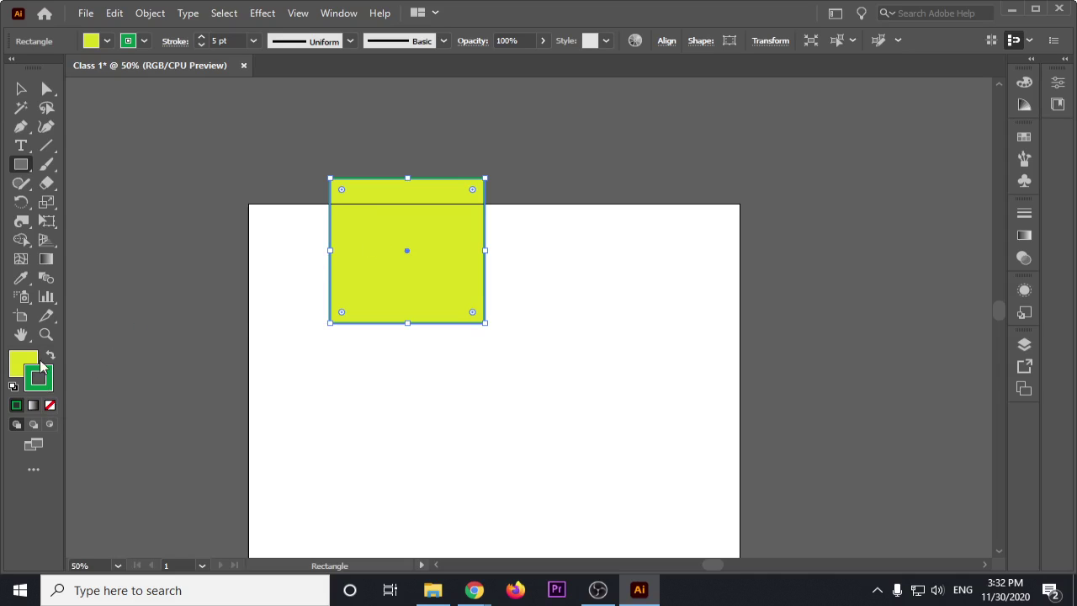
# Step: Give the square an orange fill and a black 10 pt stroke
pyautogui.click(107, 42)
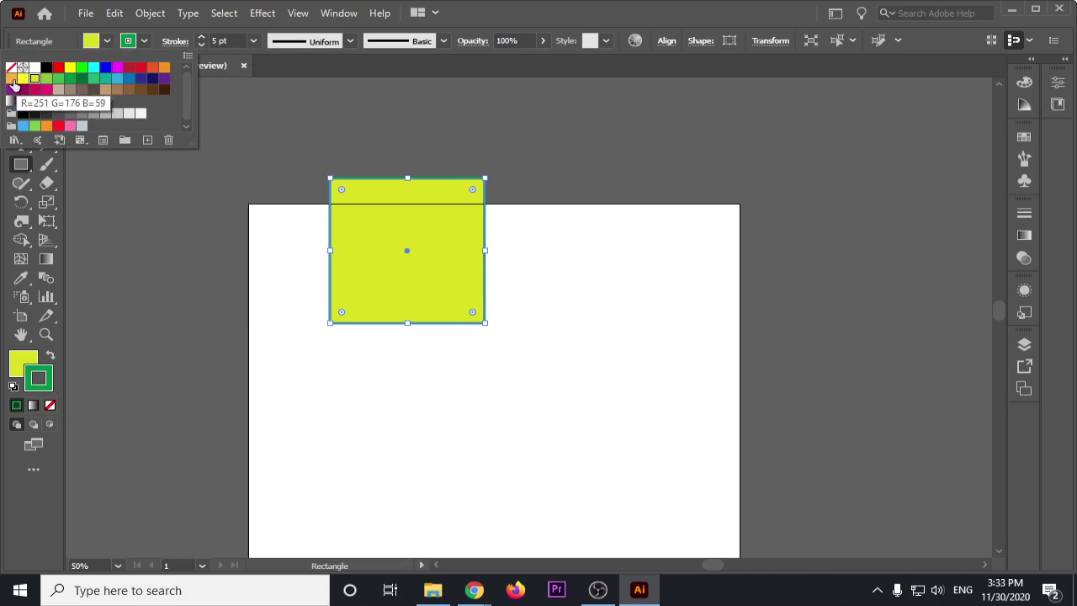
pyautogui.click(12, 79)
pyautogui.click(145, 40)
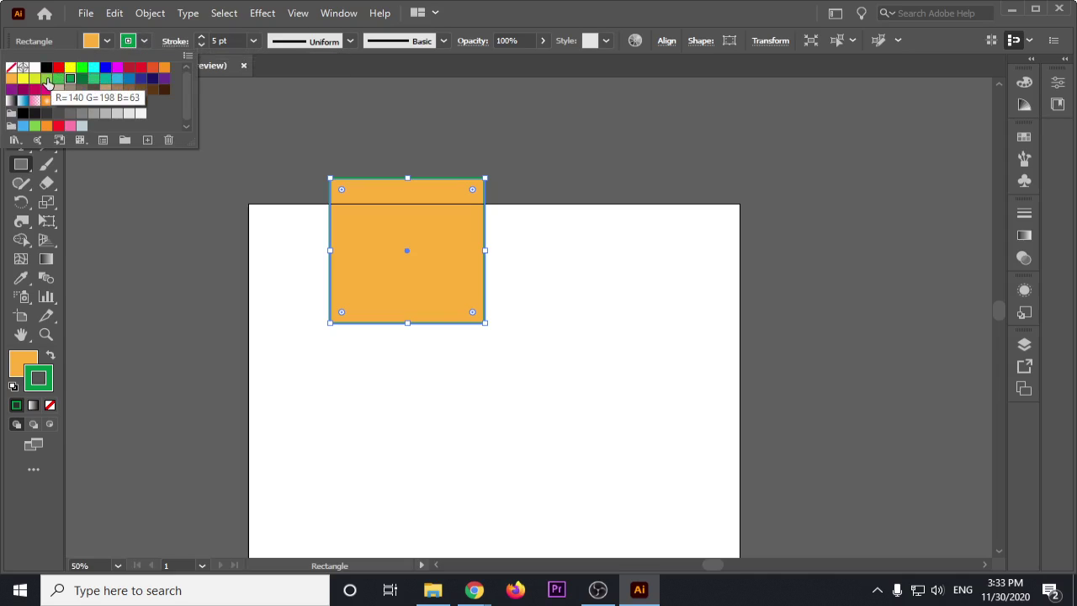
pyautogui.click(35, 112)
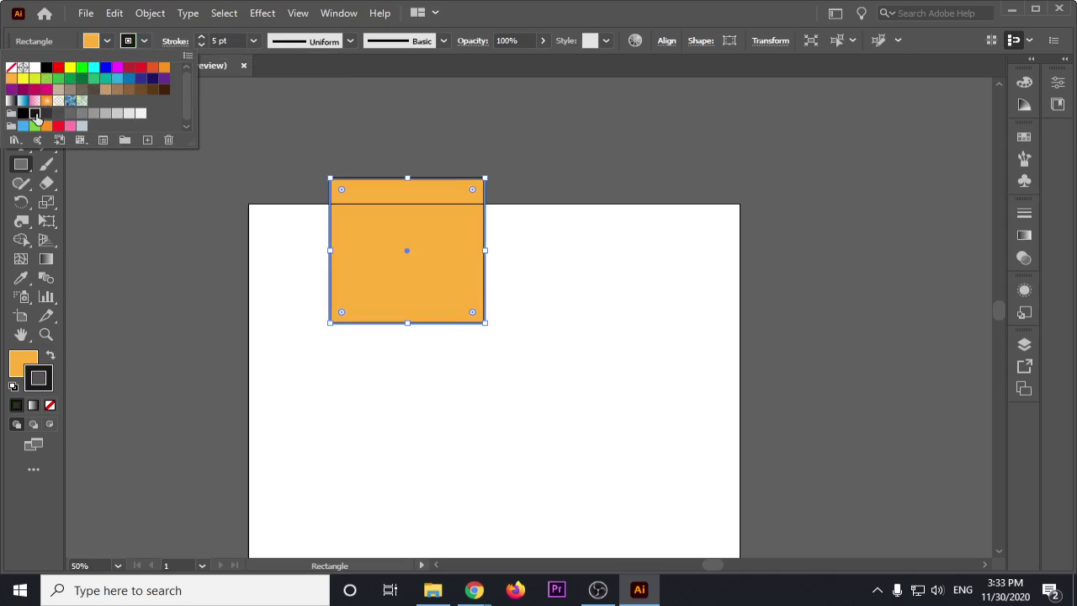
pyautogui.click(253, 42)
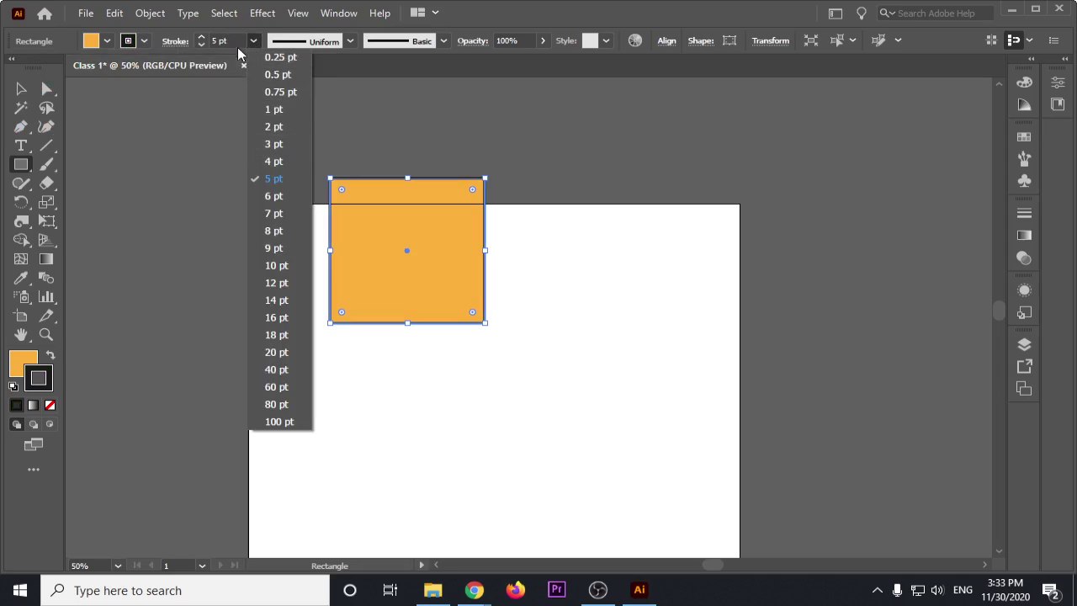
pyautogui.click(276, 266)
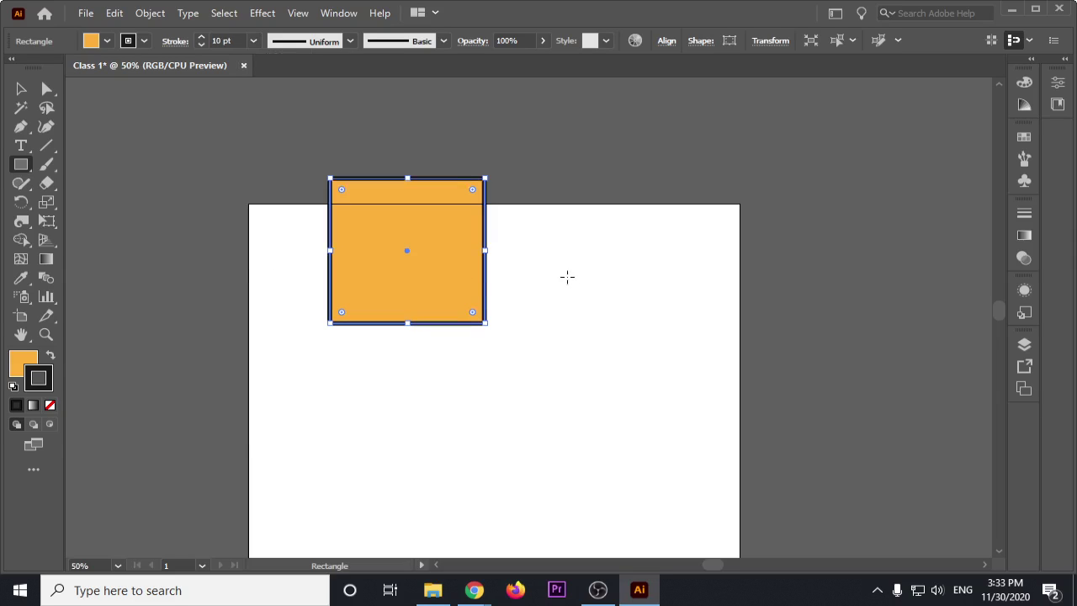
# Step: Try swapping fill and stroke, ending with the orange fill and dark outline restored
pyautogui.click(50, 357)
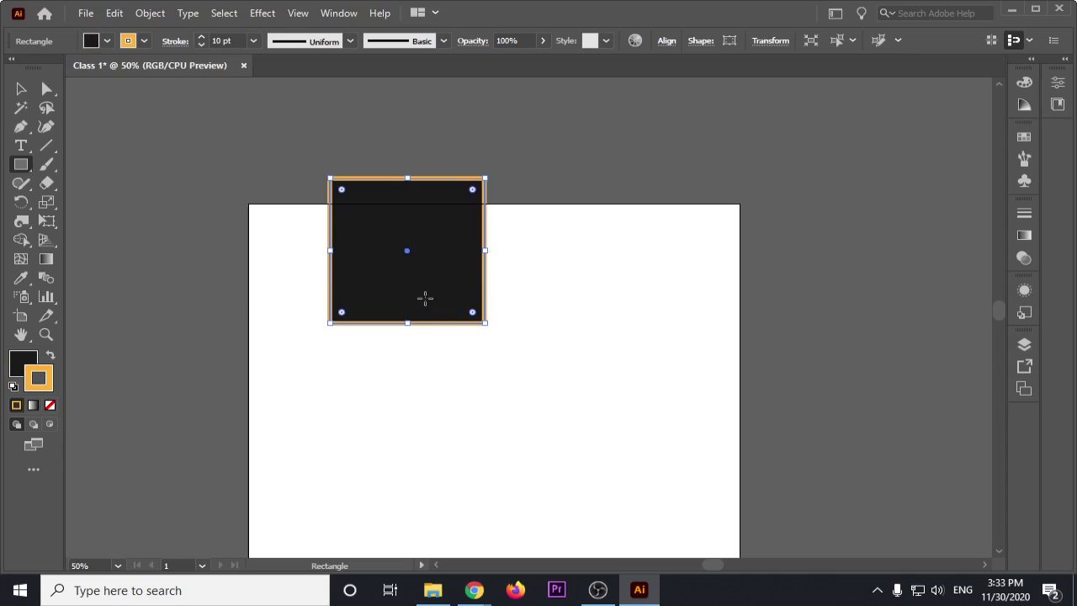
pyautogui.doubleClick(23, 361)
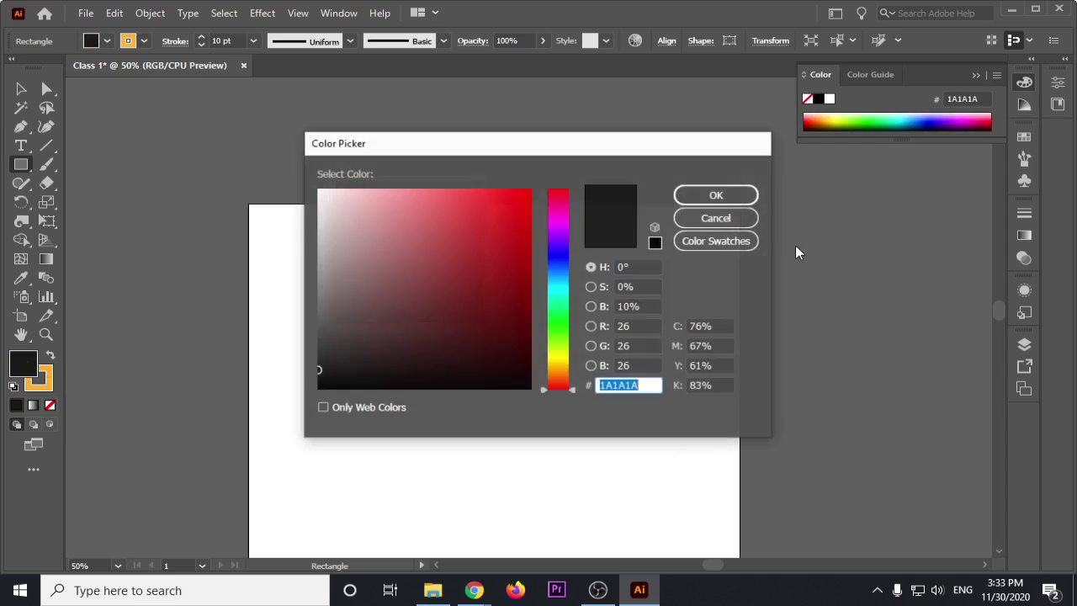
pyautogui.click(729, 218)
pyautogui.hotkey('shift', 'x')
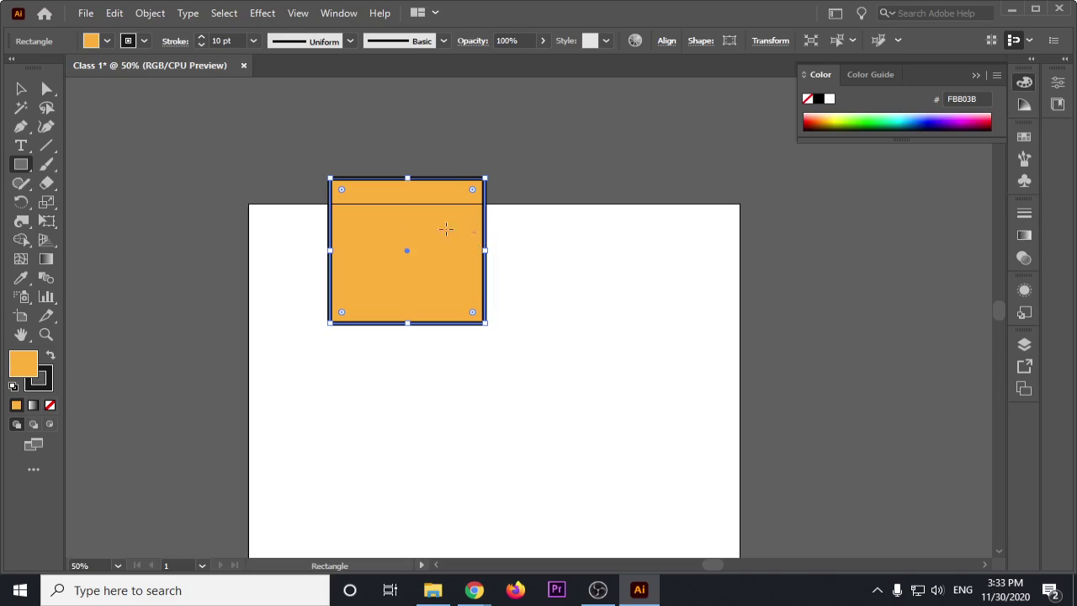
pyautogui.hotkey('shift', 'x')
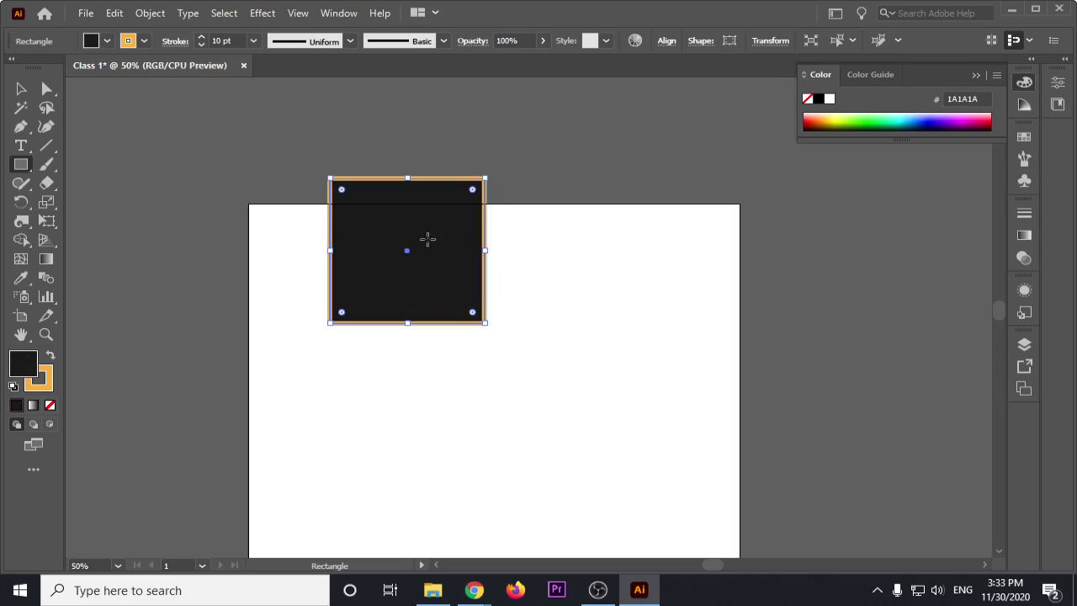
pyautogui.hotkey('shift', 'x')
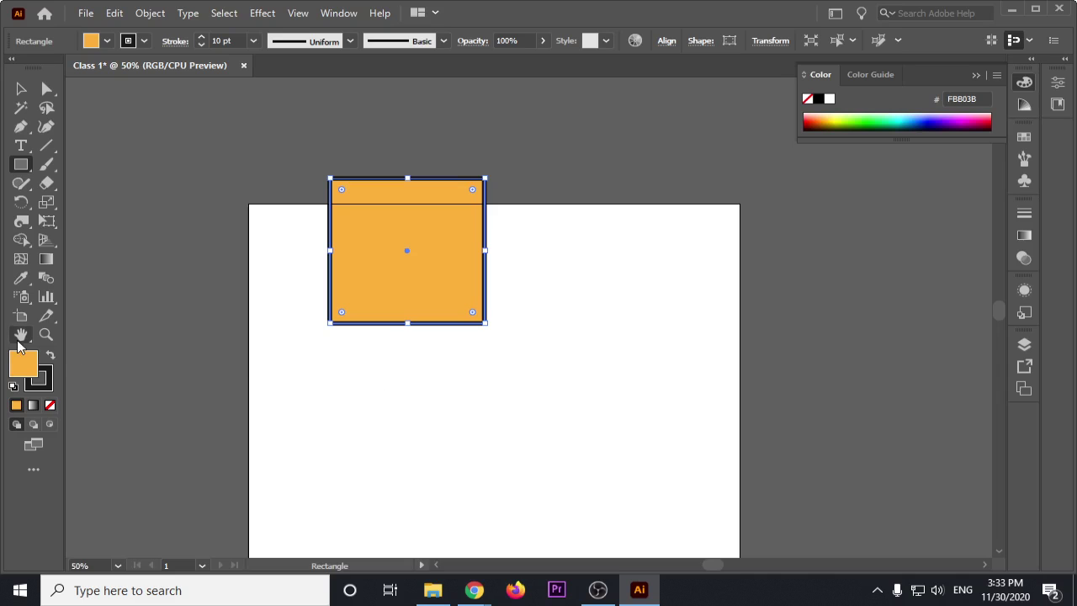
# Step: Recentre the view on the artboard and switch to the Selection tool (V)
pyautogui.moveTo(494, 486)
pyautogui.mouseDown()
pyautogui.moveTo(682, 260)
pyautogui.moveTo(779, 533)
pyautogui.moveTo(267, 480)
pyautogui.moveTo(683, 245)
pyautogui.moveTo(400, 520)
pyautogui.moveTo(404, 492)
pyautogui.mouseUp()
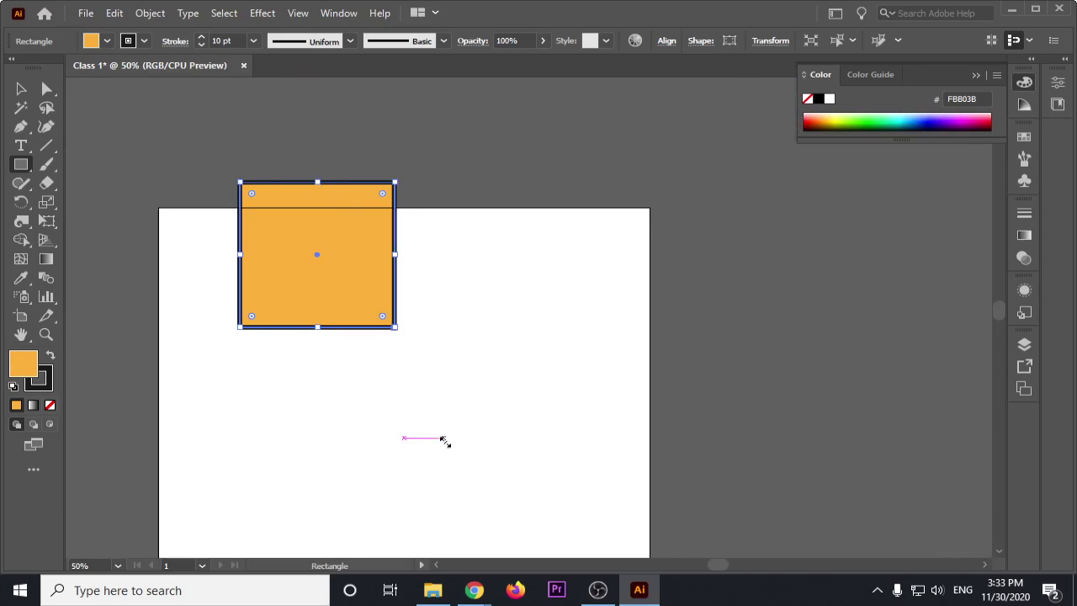
pyautogui.moveTo(445, 437); pyautogui.dragTo(474, 428)
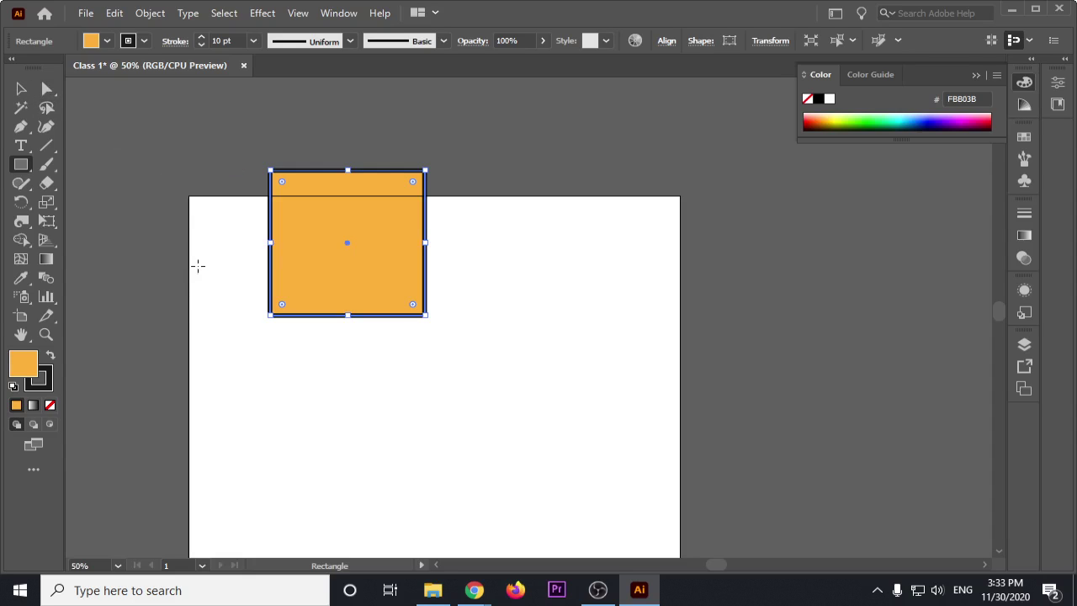
pyautogui.press('v')
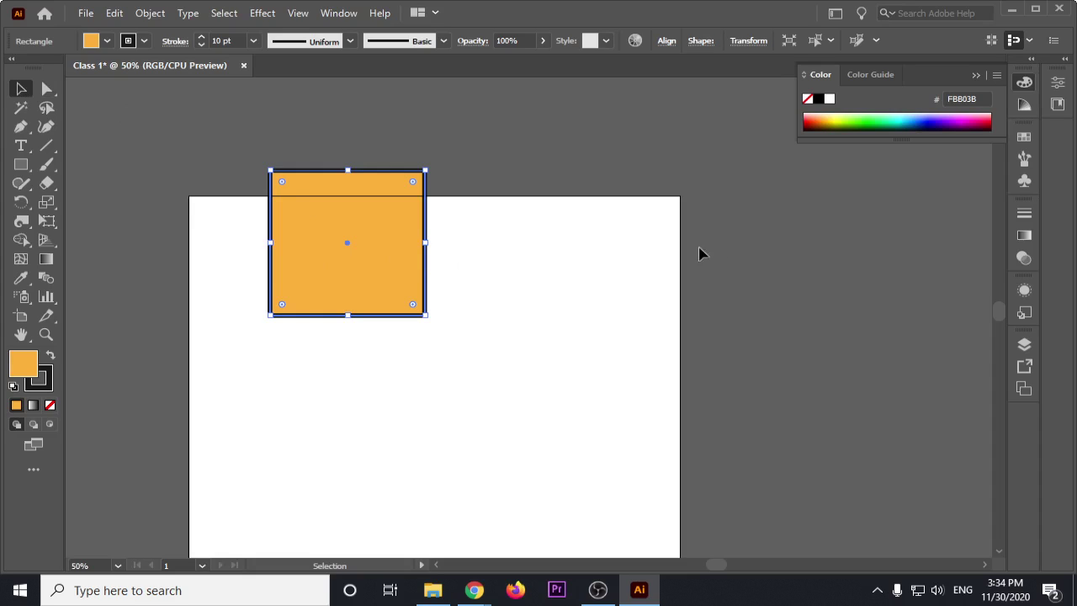
# Step: Deselect the square and demonstrate selection marquees over empty space
pyautogui.click(813, 255)
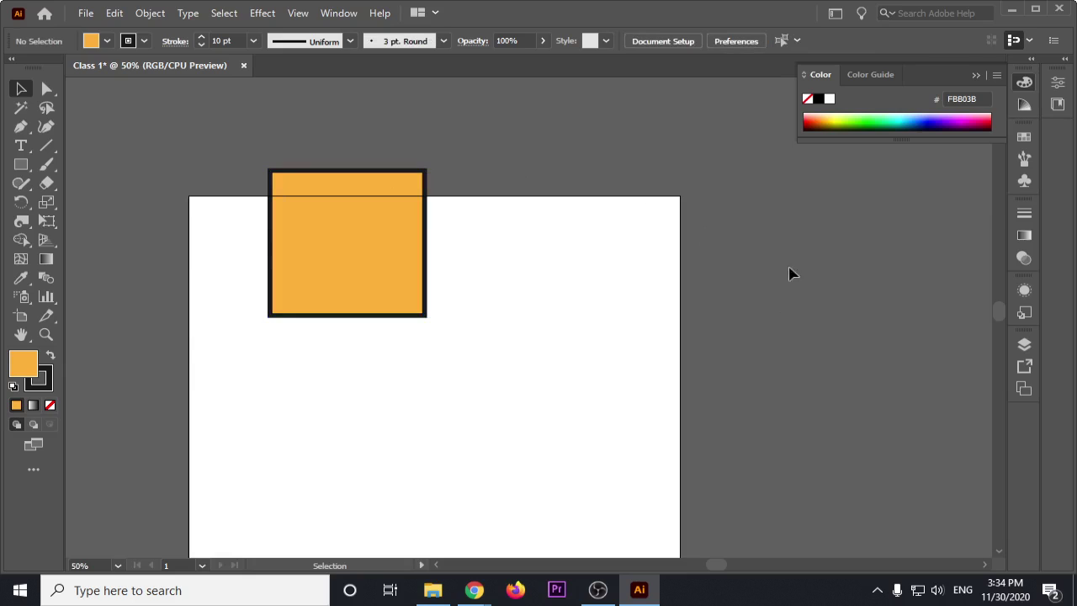
pyautogui.moveTo(793, 194); pyautogui.dragTo(889, 423)
pyautogui.moveTo(592, 198); pyautogui.dragTo(682, 436)
pyautogui.moveTo(573, 253)
pyautogui.mouseDown()
pyautogui.moveTo(693, 368)
pyautogui.moveTo(702, 446)
pyautogui.mouseUp()
pyautogui.moveTo(471, 319); pyautogui.dragTo(661, 447)
# Step: Select the orange square and move it to the middle of the artboard
pyautogui.click(402, 244)
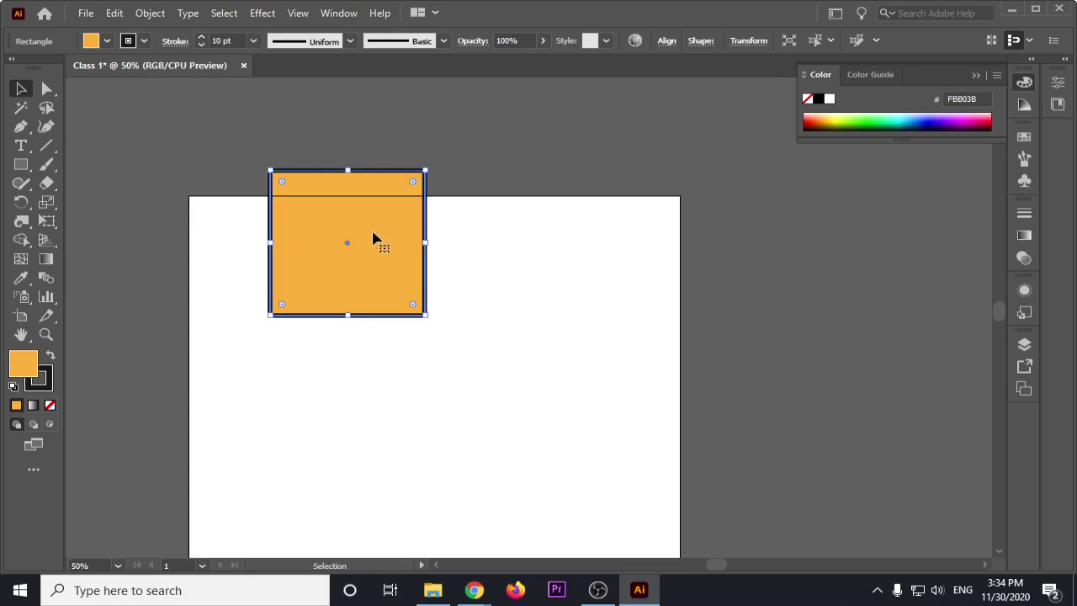
pyautogui.moveTo(368, 254)
pyautogui.mouseDown()
pyautogui.moveTo(331, 420)
pyautogui.moveTo(542, 392)
pyautogui.moveTo(318, 321)
pyautogui.mouseUp()
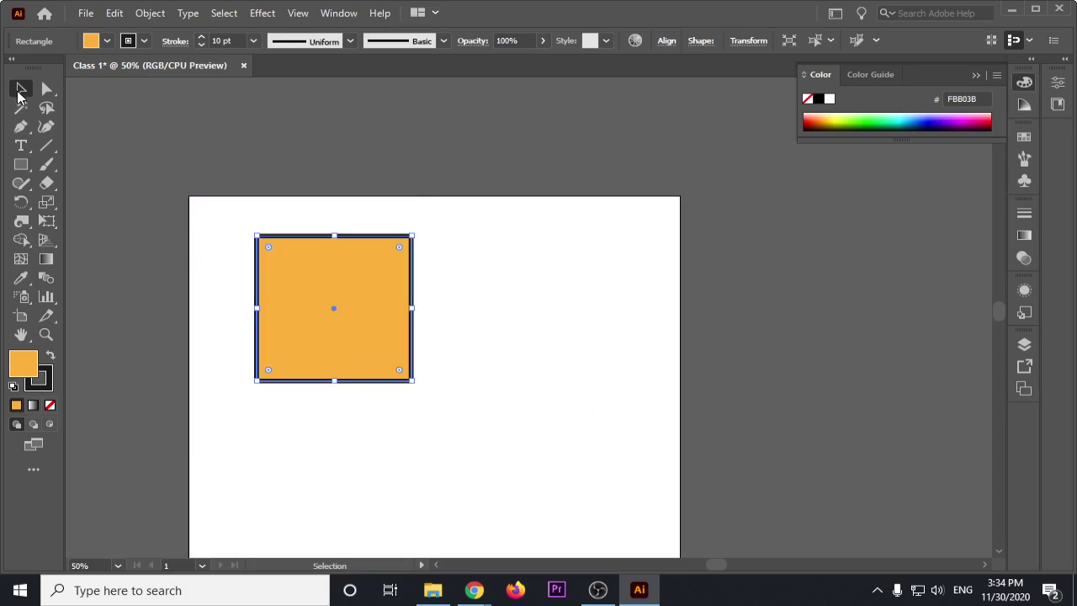
pyautogui.moveTo(379, 300); pyautogui.dragTo(420, 373)
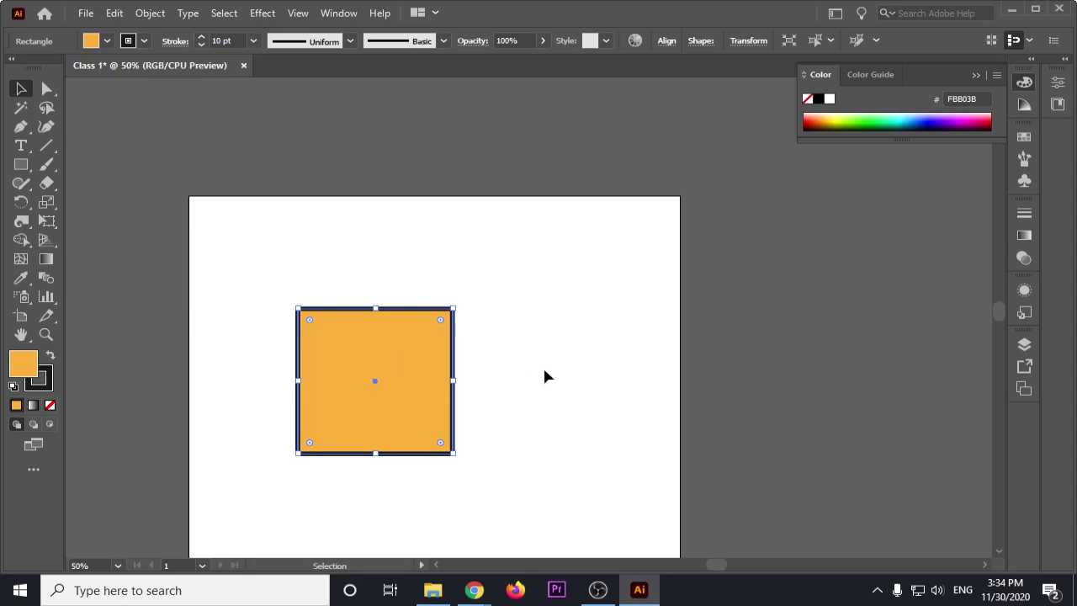
pyautogui.moveTo(522, 447); pyautogui.dragTo(544, 343)
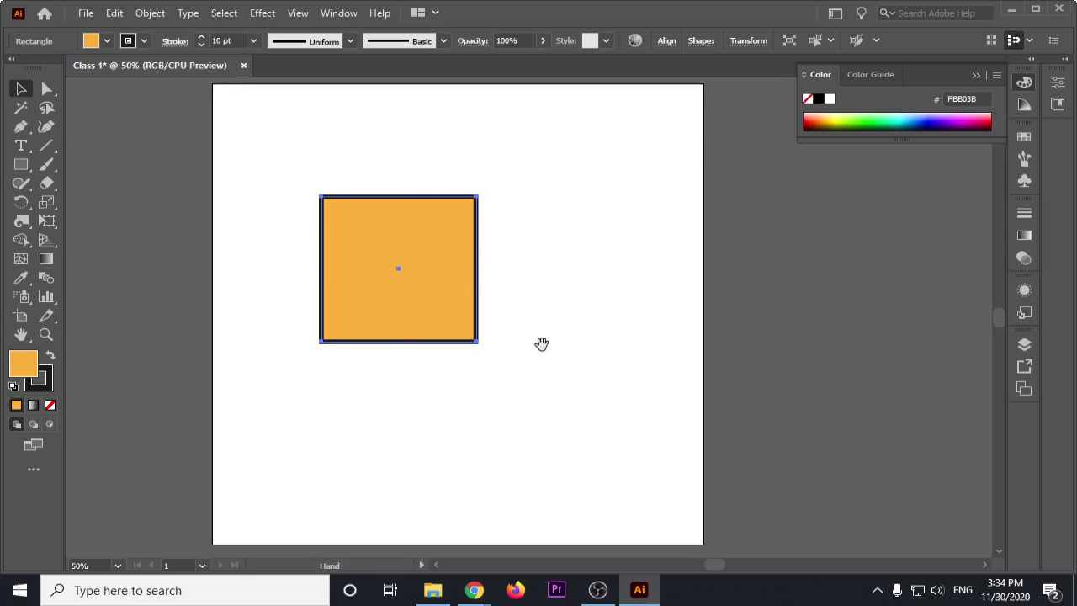
pyautogui.moveTo(465, 263); pyautogui.dragTo(530, 314)
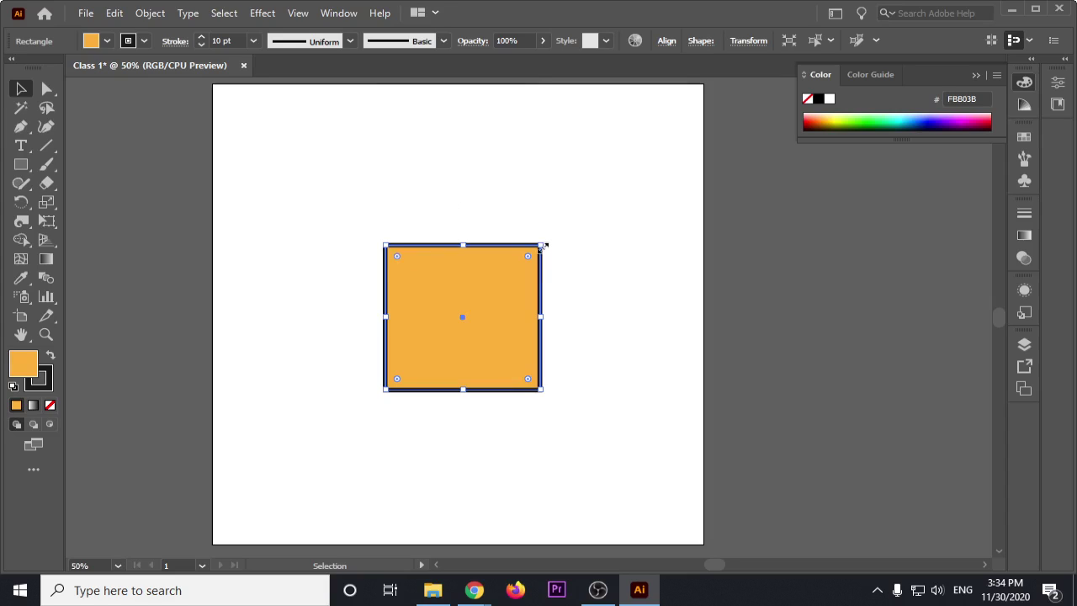
# Step: Enlarge the square evenly around its centre from a corner handle
pyautogui.moveTo(544, 245); pyautogui.dragTo(639, 160)
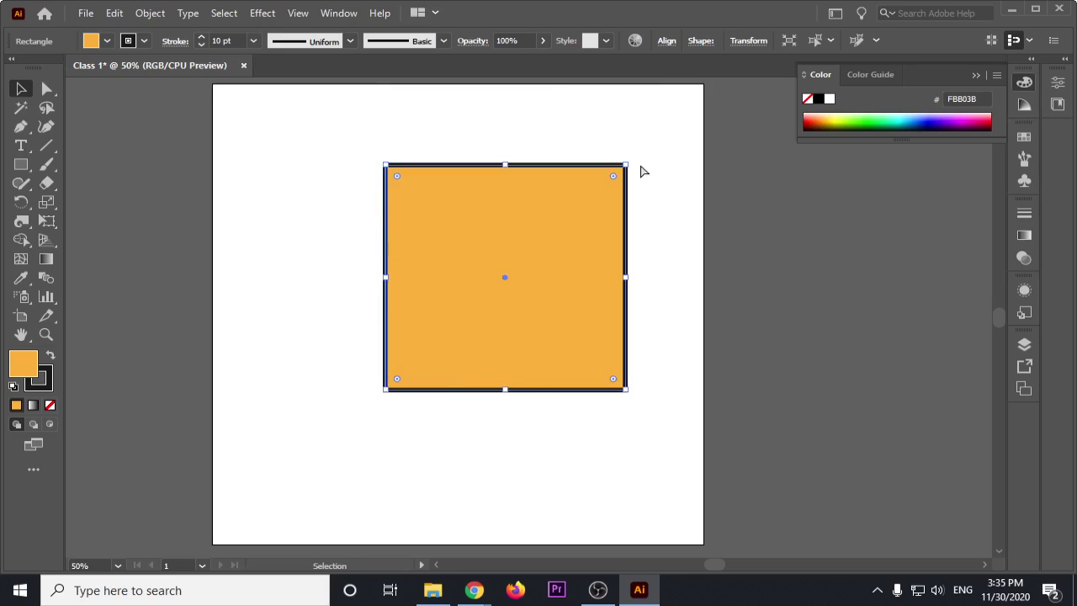
pyautogui.hotkey('ctrl', 'z')
pyautogui.moveTo(543, 245); pyautogui.dragTo(601, 181)
# Step: Return the square to its original 315 px size
pyautogui.hotkey('ctrl', 'z')
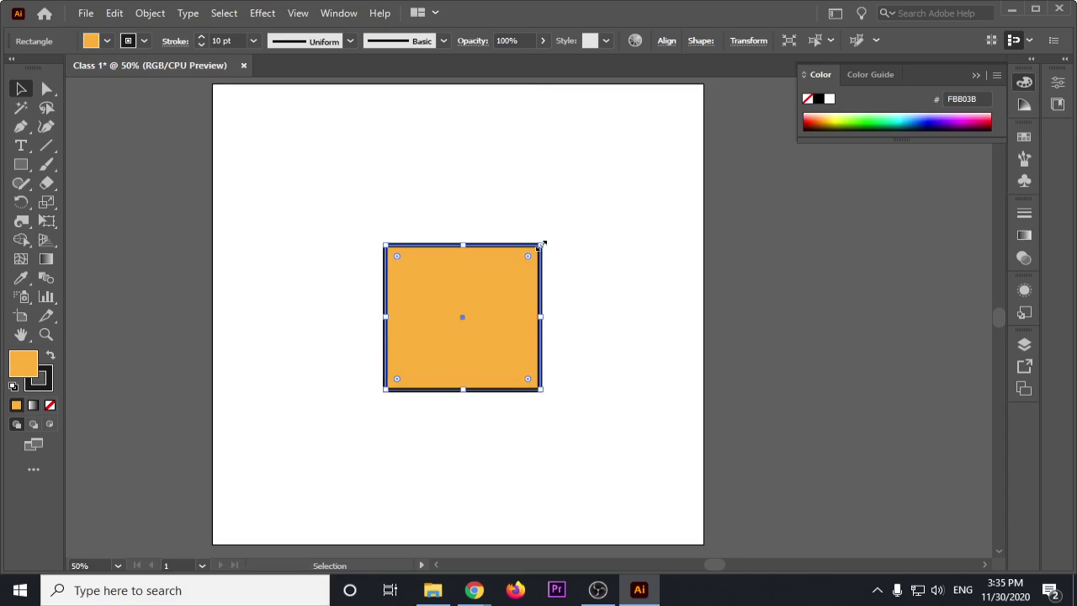
pyautogui.moveTo(543, 244); pyautogui.dragTo(615, 180)
pyautogui.hotkey('ctrl', 'z')
# Step: Rotate the square about 25° and round its corners to 157.5 px, making a circle
pyautogui.moveTo(545, 239); pyautogui.dragTo(423, 379)
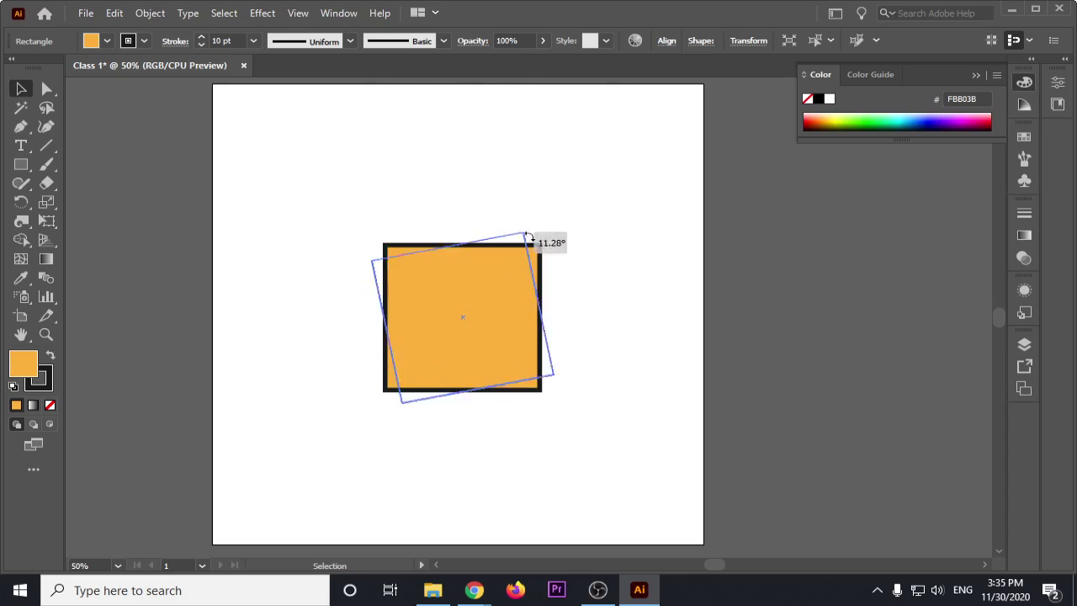
pyautogui.moveTo(423, 379); pyautogui.dragTo(571, 279)
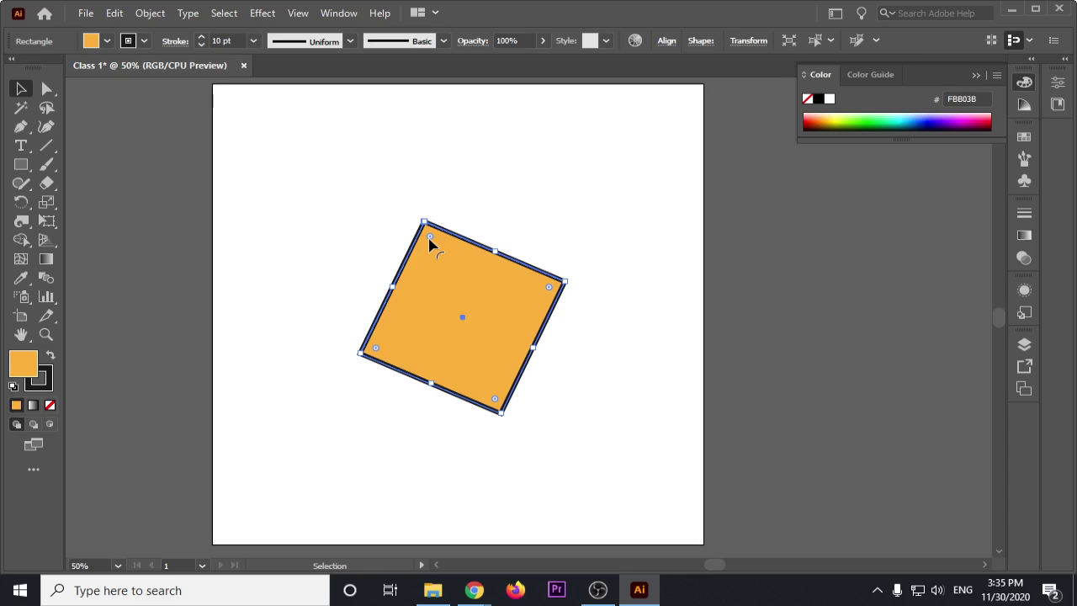
pyautogui.moveTo(429, 239)
pyautogui.mouseDown()
pyautogui.moveTo(468, 343)
pyautogui.moveTo(637, 345)
pyautogui.mouseUp()
# Step: Select the circle and adjust its corner rounding while zoomed in
pyautogui.click(639, 346)
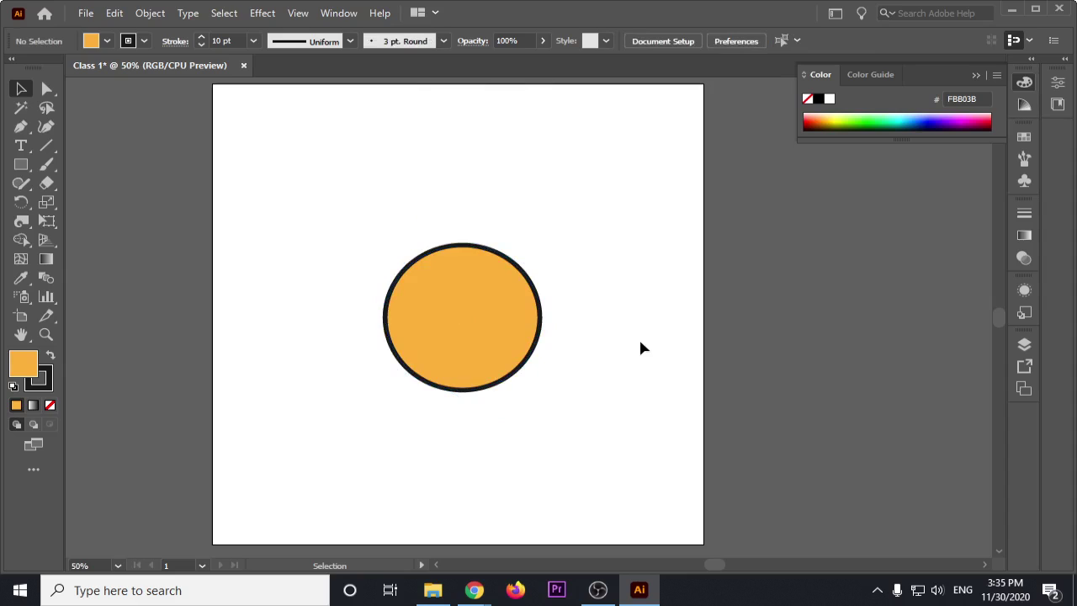
pyautogui.click(498, 306)
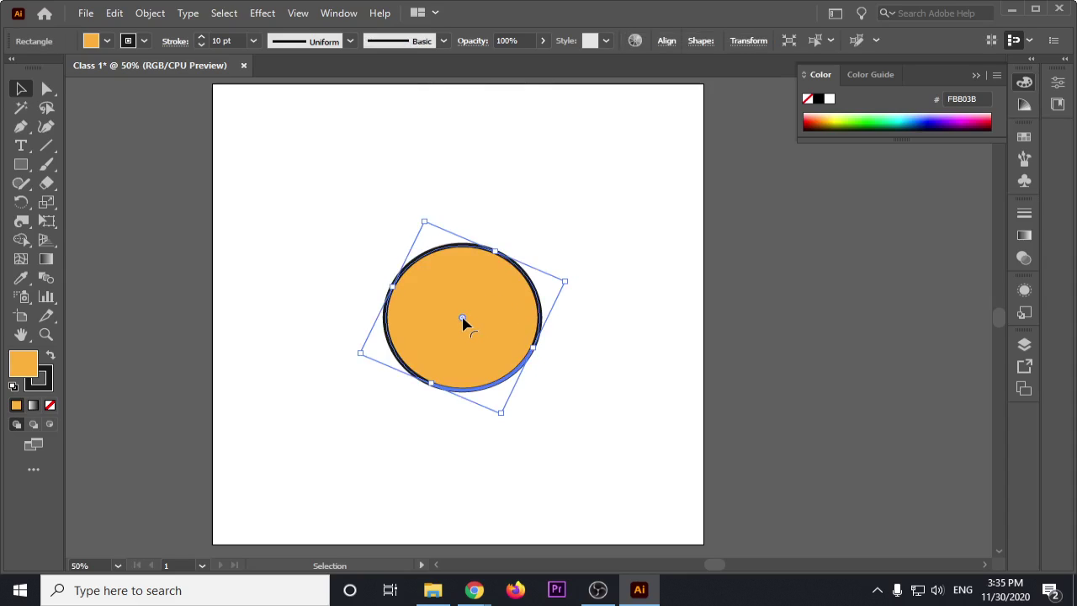
pyautogui.moveTo(463, 322); pyautogui.dragTo(486, 301)
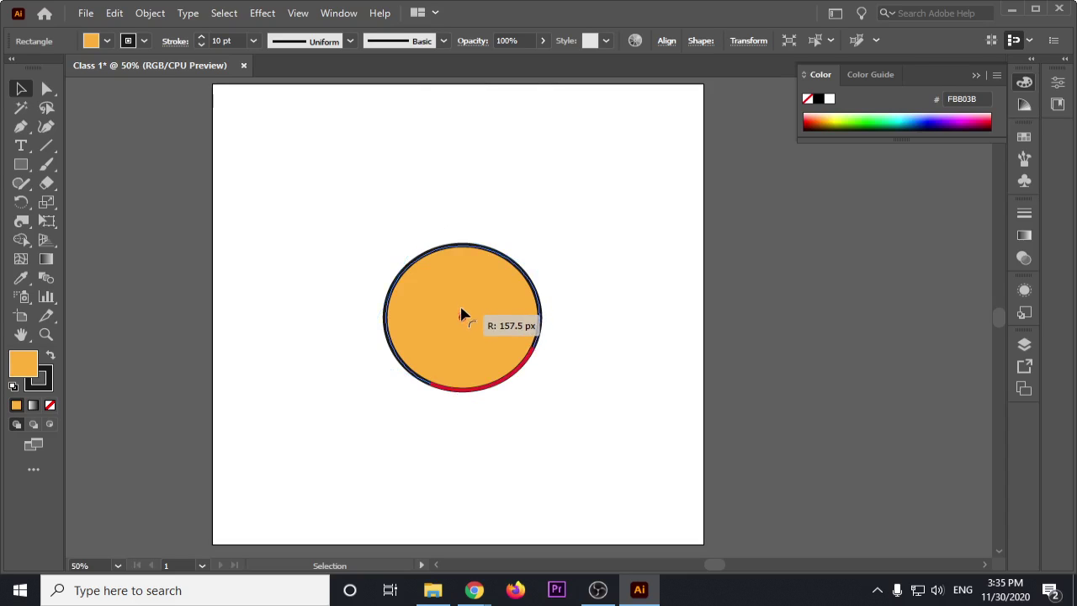
pyautogui.keyDown('alt'); pyautogui.scroll(1, 480, 317); pyautogui.keyUp('alt')
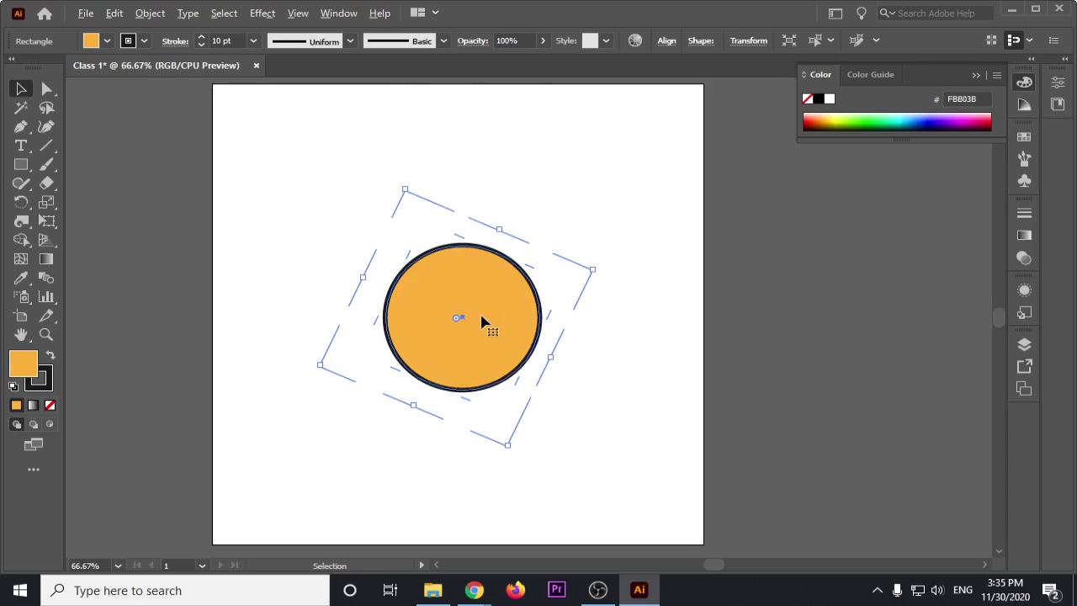
pyautogui.keyDown('alt'); pyautogui.scroll(1, 474, 327); pyautogui.keyUp('alt')
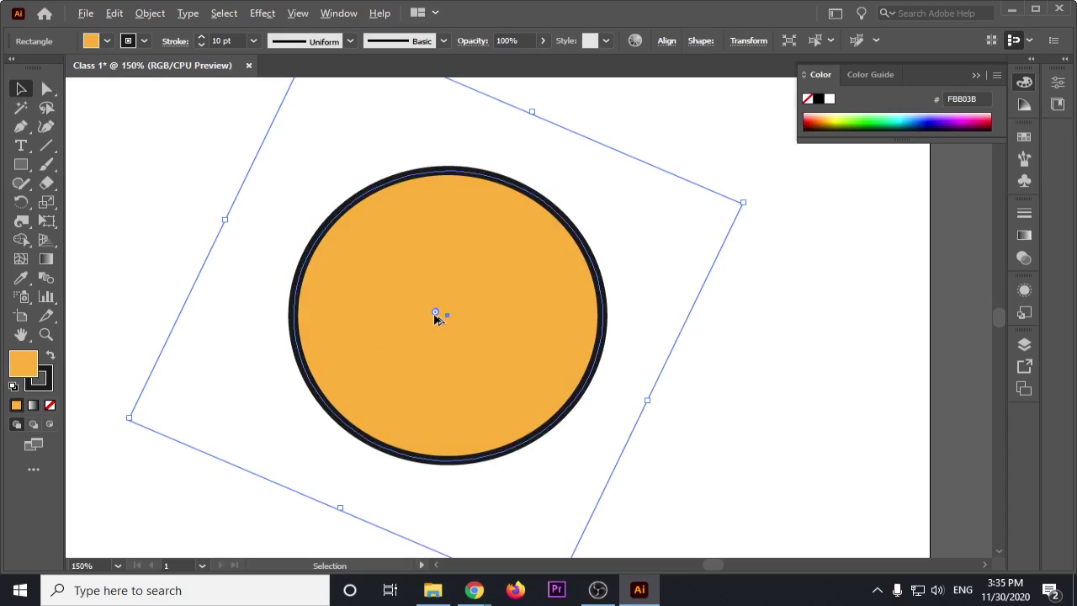
pyautogui.keyDown('alt'); pyautogui.scroll(4, 437, 316); pyautogui.keyUp('alt')
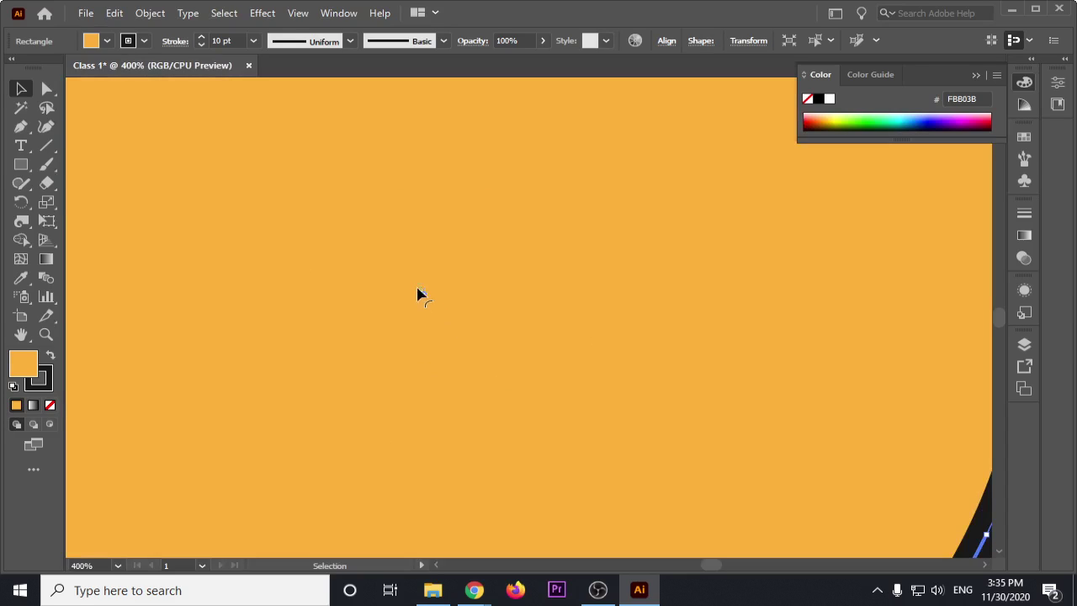
pyautogui.moveTo(423, 294); pyautogui.dragTo(324, 150)
pyautogui.keyDown('alt'); pyautogui.scroll(-3, 379, 226); pyautogui.keyUp('alt')
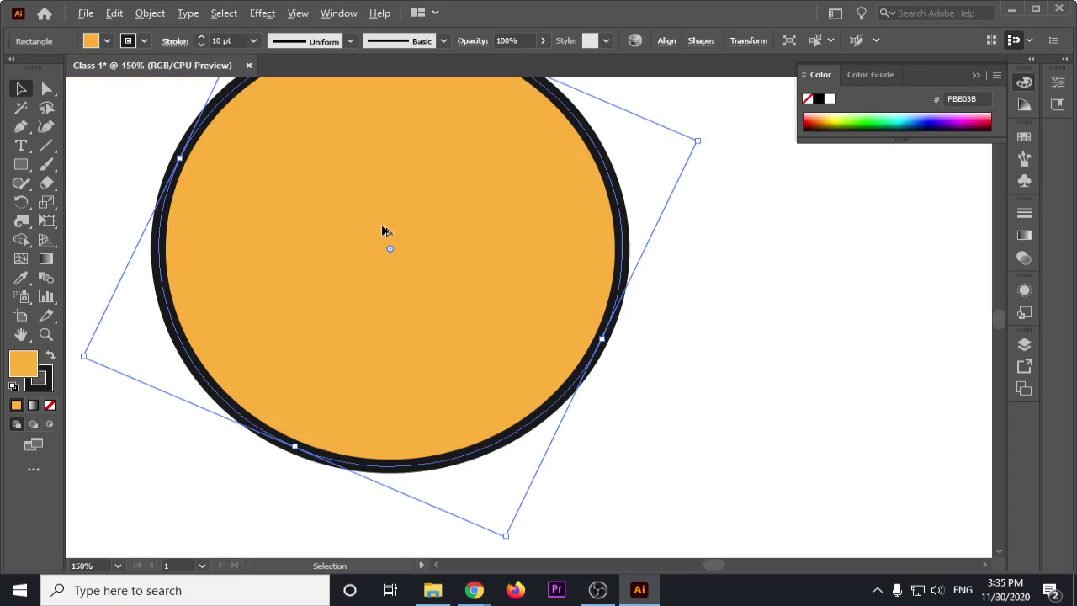
pyautogui.keyDown('alt'); pyautogui.scroll(-3, 387, 240); pyautogui.keyUp('alt')
pyautogui.moveTo(384, 239)
pyautogui.mouseDown()
pyautogui.moveTo(407, 261)
pyautogui.moveTo(409, 247)
pyautogui.mouseUp()
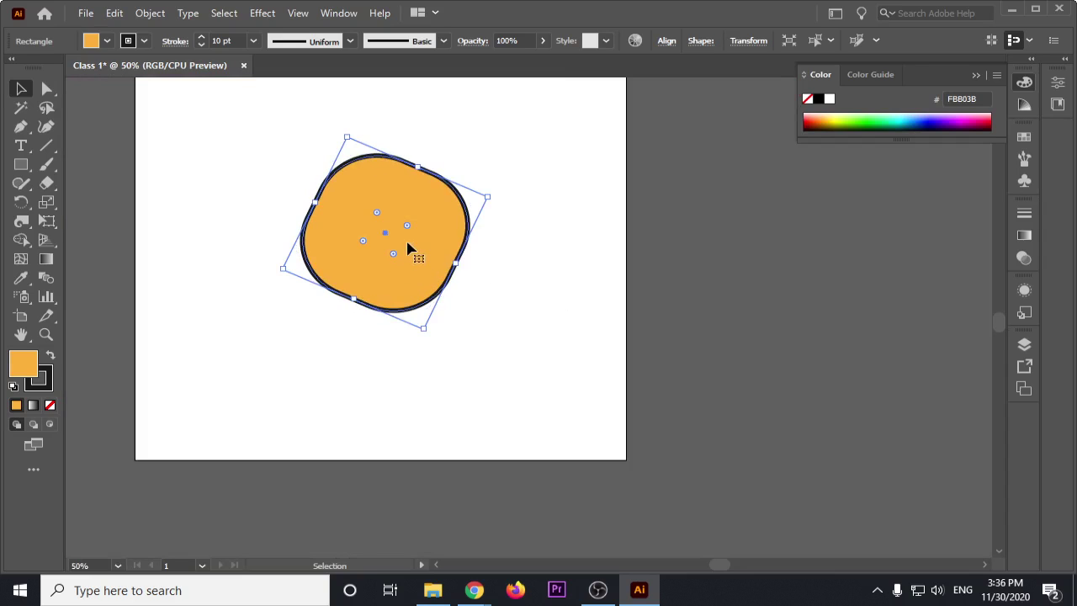
# Step: Remove and reapply the corner rounding to form a lumpy orange blob
pyautogui.click(507, 237)
pyautogui.click(395, 265)
pyautogui.moveTo(395, 259); pyautogui.dragTo(520, 419)
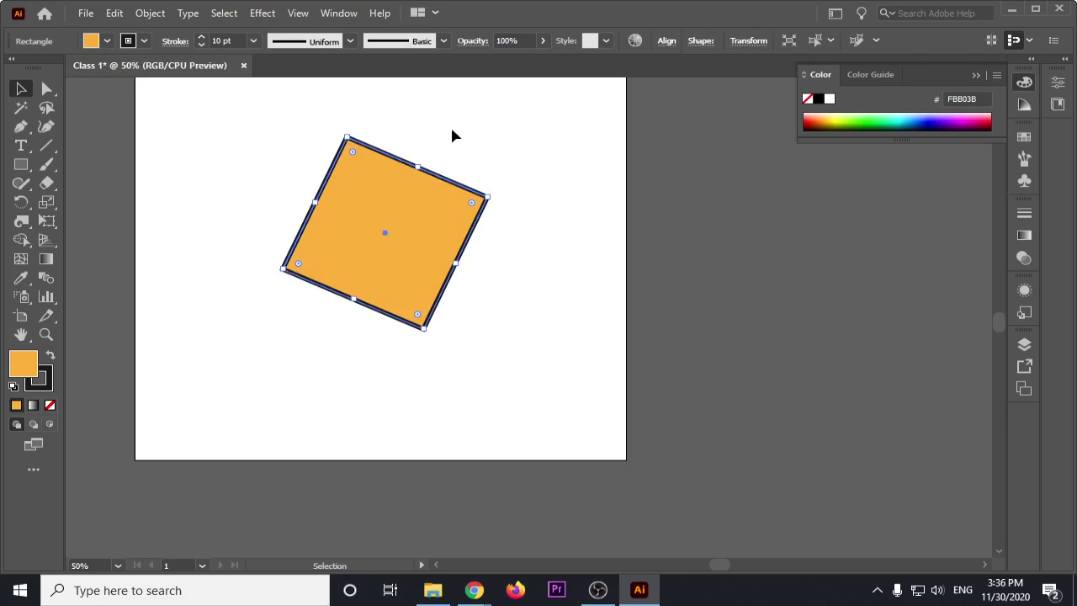
pyautogui.moveTo(417, 314); pyautogui.dragTo(391, 251)
pyautogui.click(512, 250)
pyautogui.moveTo(483, 91); pyautogui.dragTo(506, 179)
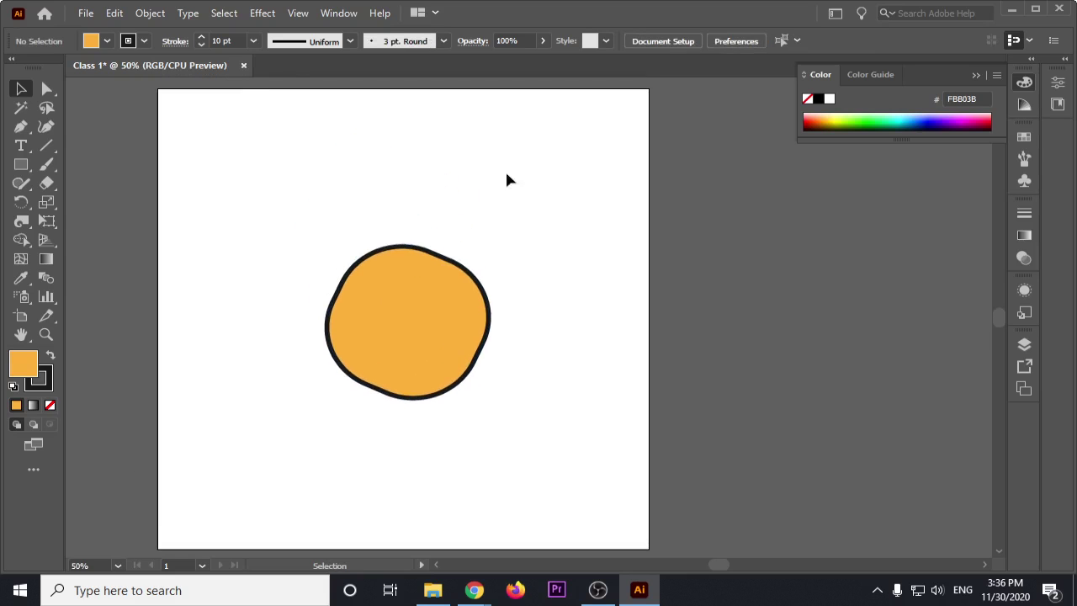
pyautogui.click(114, 14)
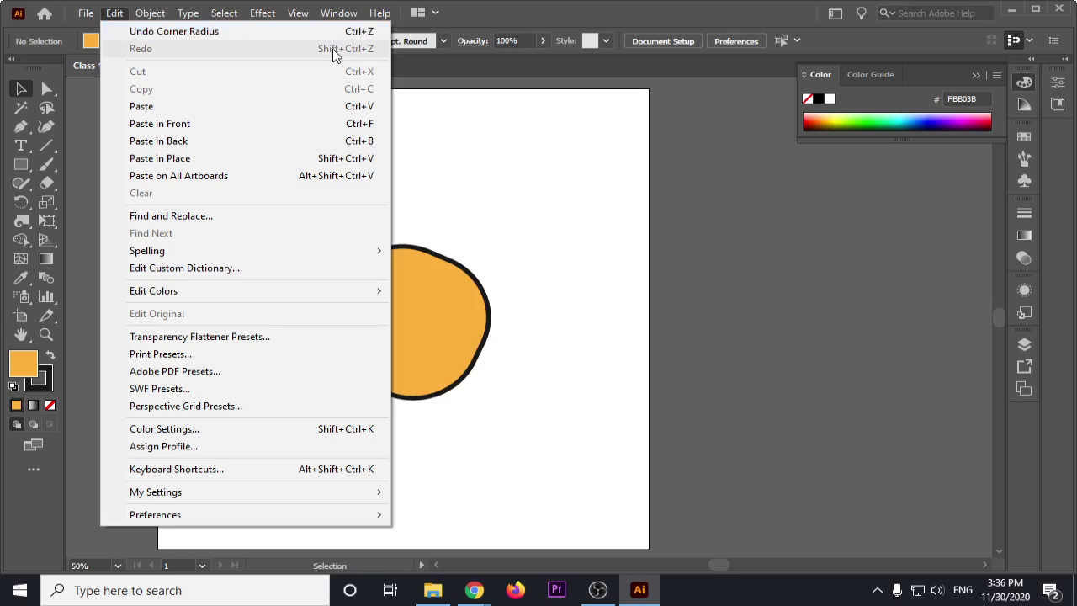
# Step: Undo three steps back to the square, then redo to the wobbly blob
pyautogui.click(555, 212)
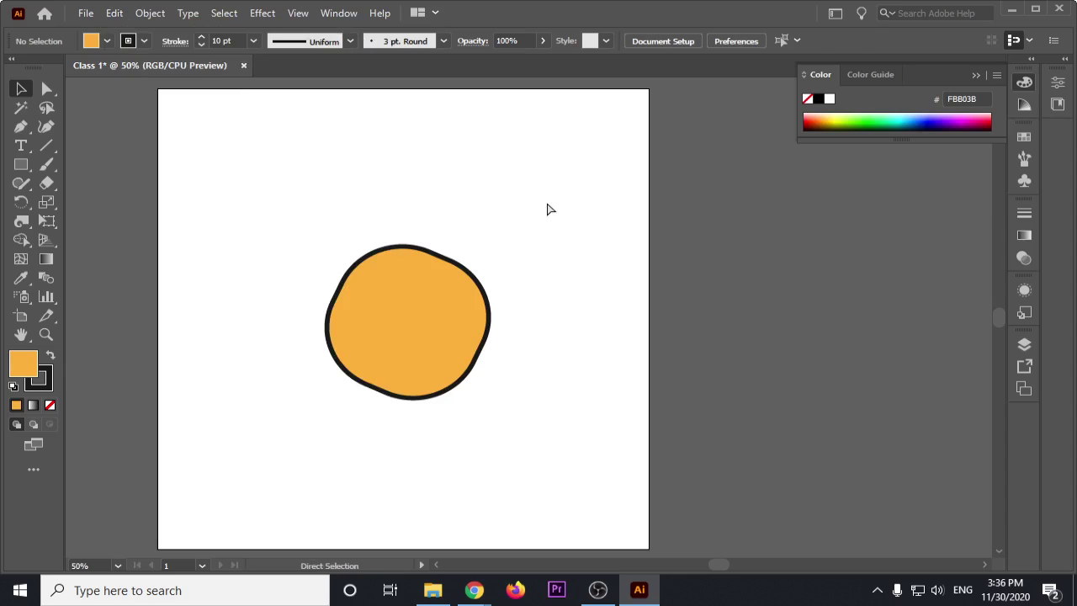
pyautogui.hotkey('ctrl', 'z')
pyautogui.hotkey('ctrl', 'z')
pyautogui.hotkey('ctrl', 'z')
pyautogui.hotkey('ctrl', 'z')
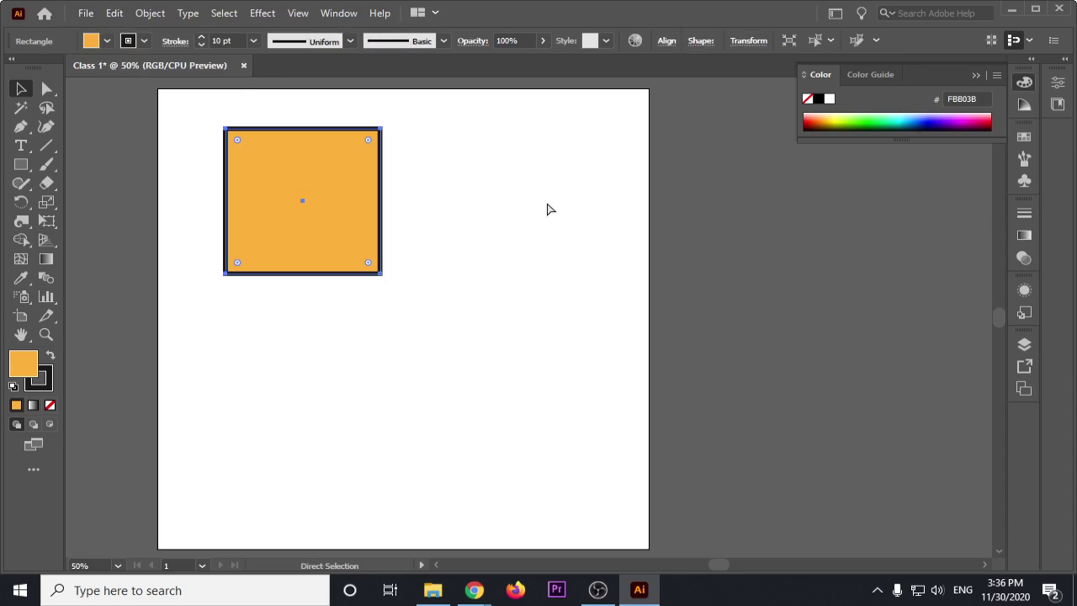
pyautogui.hotkey('ctrl', 'z')
pyautogui.hotkey('ctrl', 'z')
pyautogui.hotkey('ctrl', 'z')
pyautogui.hotkey('ctrl', 'z')
pyautogui.hotkey('ctrl', 'z')
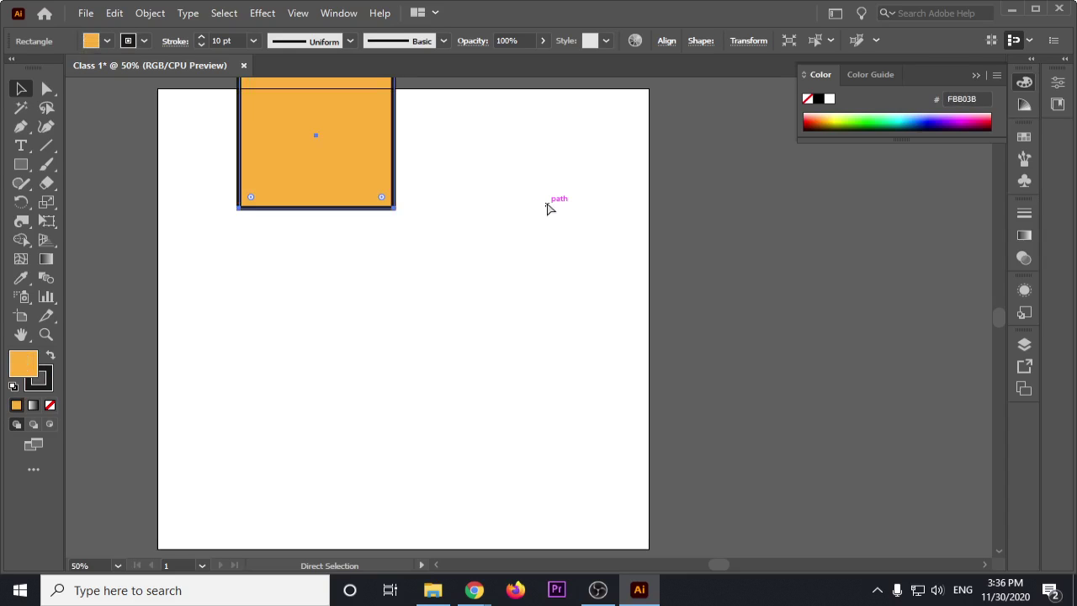
pyautogui.hotkey('ctrl', 'z')
pyautogui.hotkey('ctrl', 'z')
pyautogui.hotkey('ctrl', 'z')
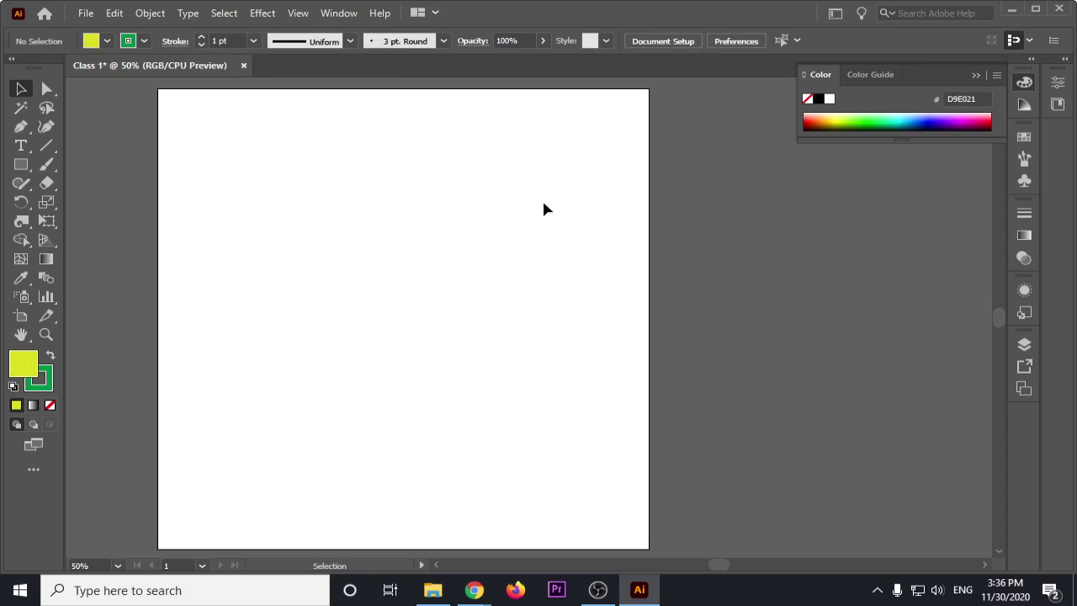
pyautogui.press('ctrl')
pyautogui.hotkey('ctrl', 'shift', 'z')
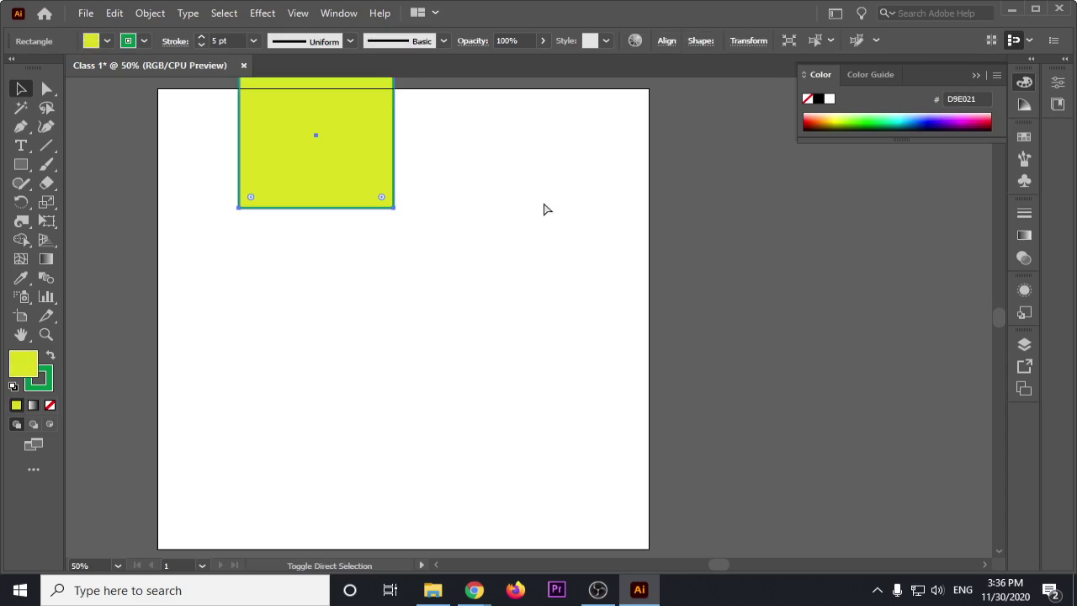
pyautogui.hotkey('ctrl', 'shift', 'z')
pyautogui.hotkey('ctrl', 'shift', 'z')
pyautogui.hotkey('ctrl', 'shift', 'z')
pyautogui.hotkey('ctrl', 'shift', 'z')
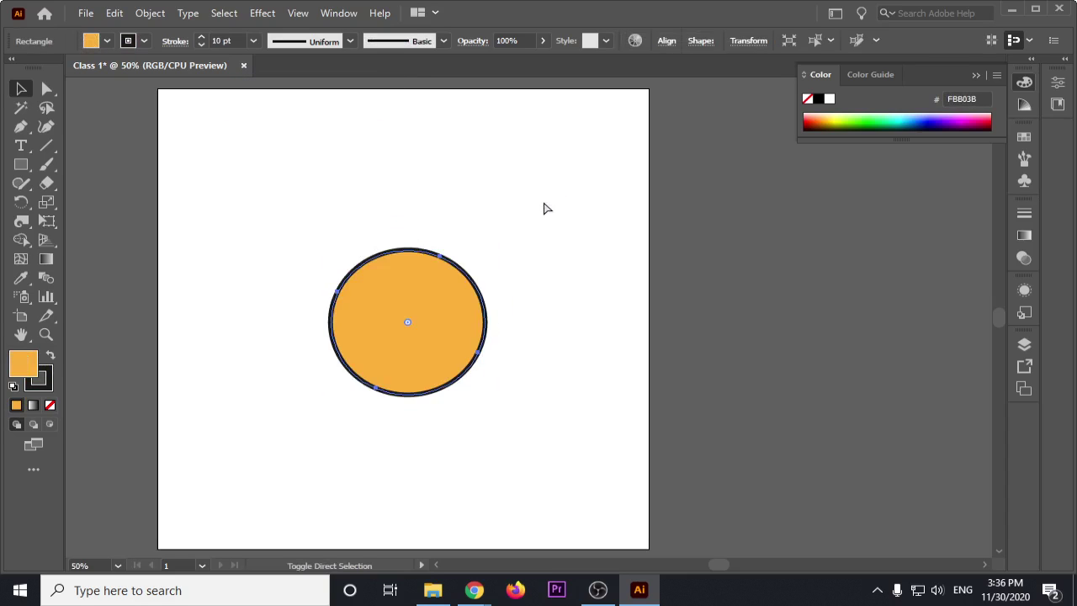
pyautogui.hotkey('ctrl', 'shift', 'z')
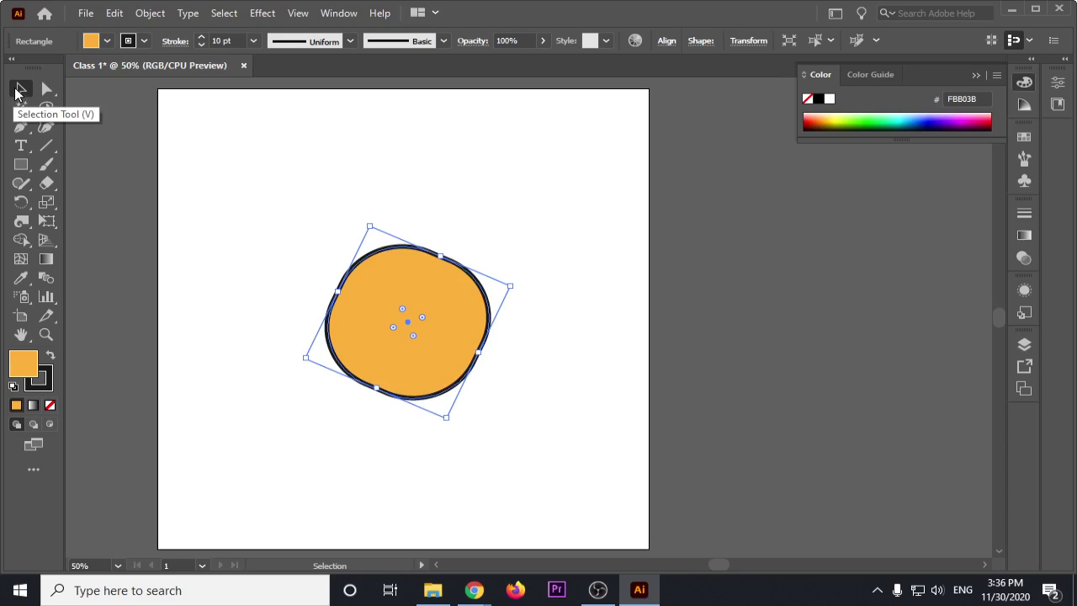
# Step: Deselect and reselect the wobbly orange head shape
pyautogui.click(235, 166)
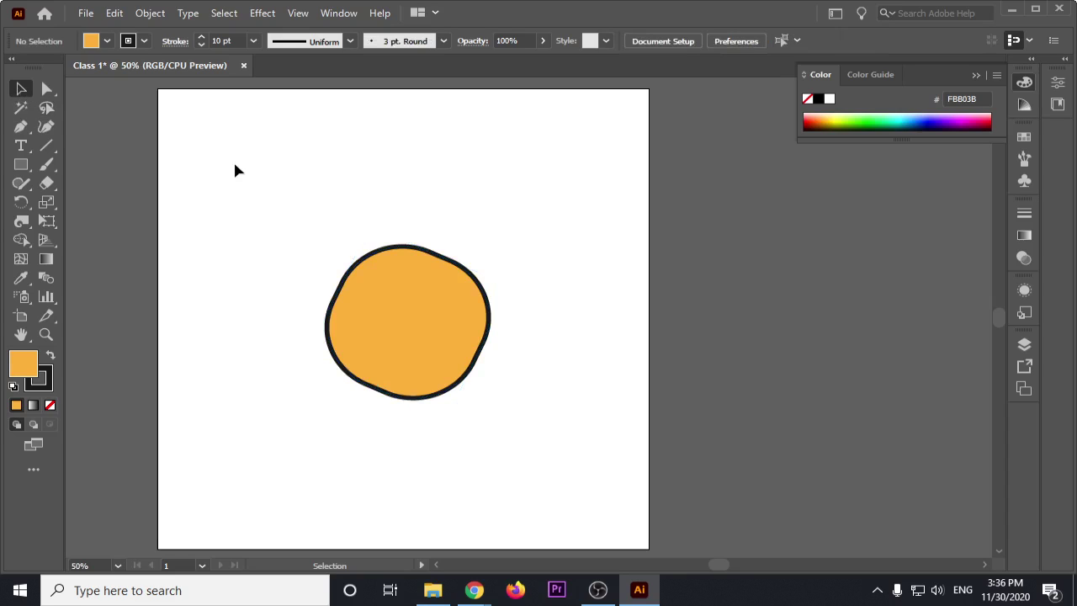
pyautogui.click(389, 286)
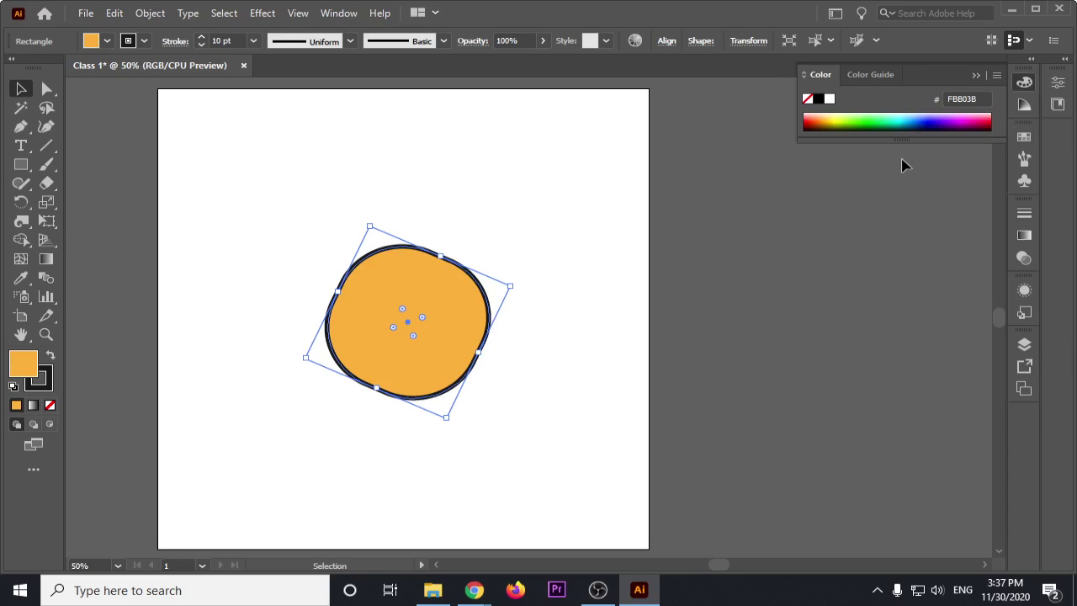
pyautogui.click(346, 14)
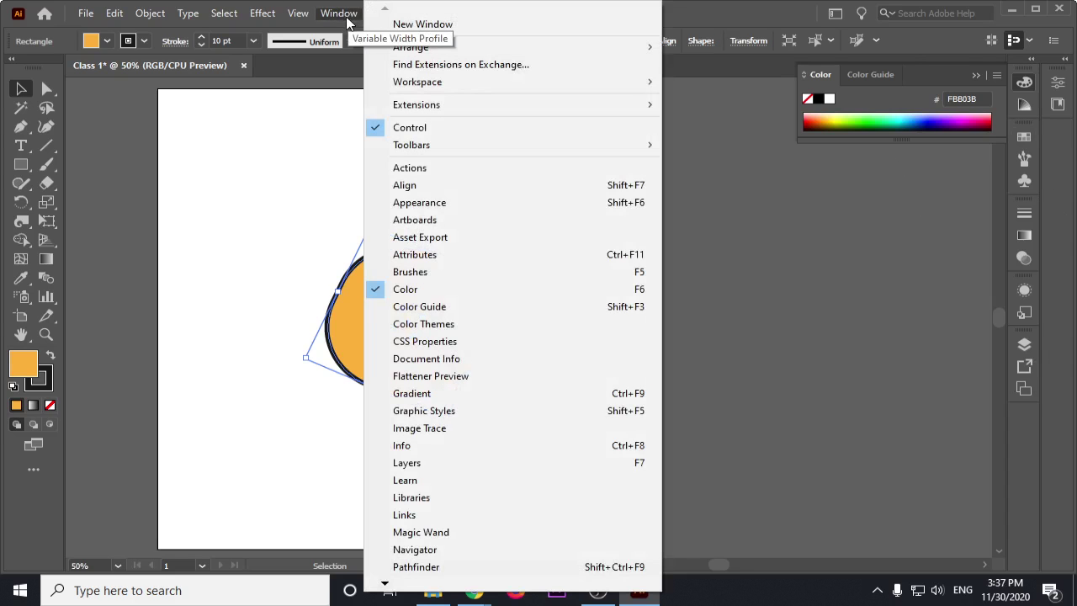
# Step: Show the Layers panel, move the head aside, and find the stray <Path> in Layer 1
pyautogui.click(415, 465)
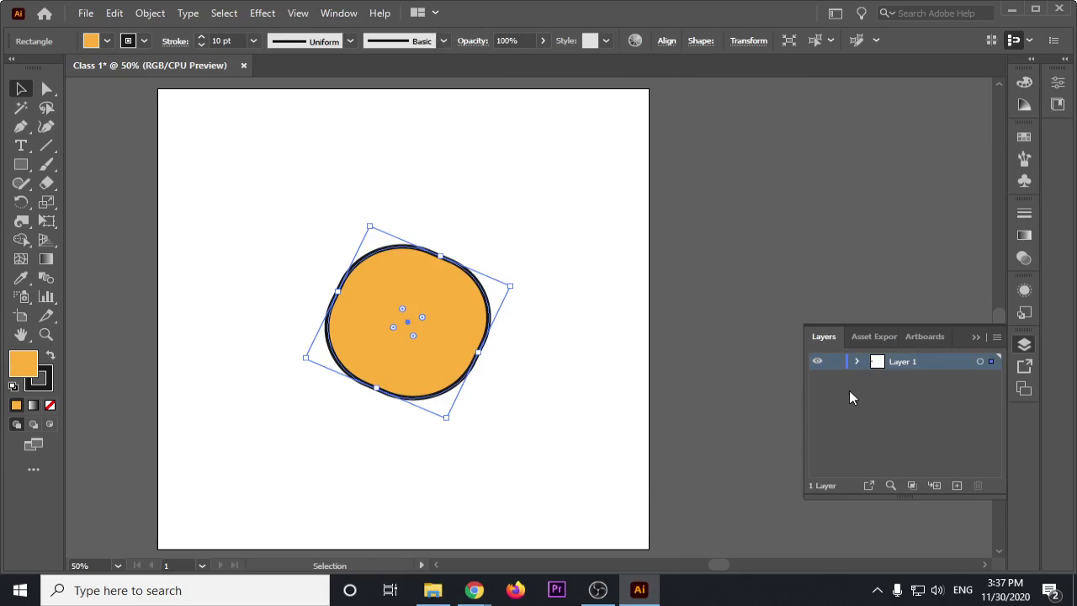
pyautogui.moveTo(471, 312); pyautogui.dragTo(776, 160)
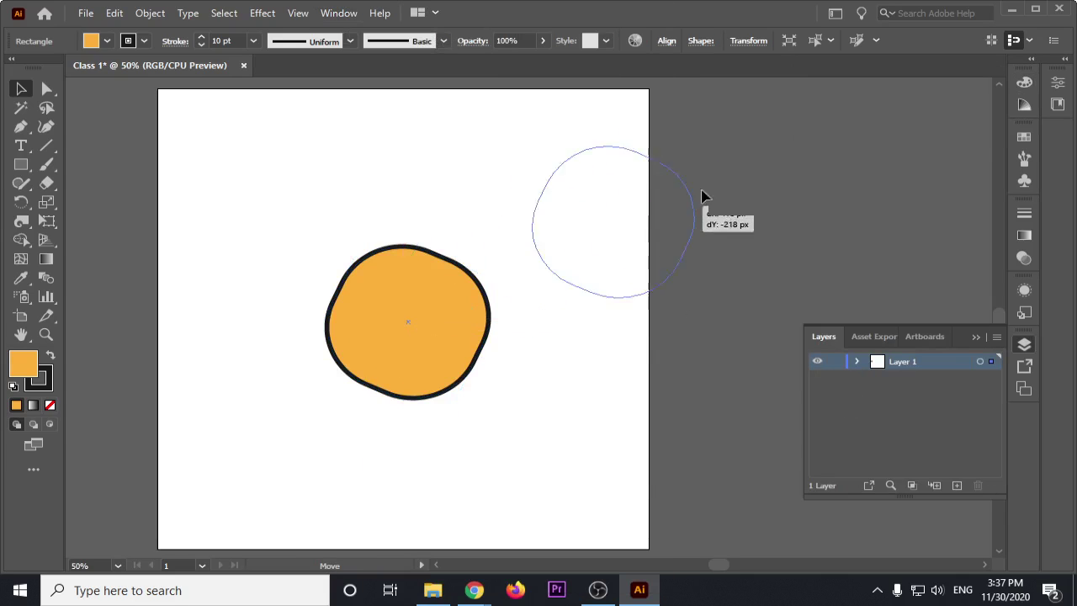
pyautogui.click(858, 361)
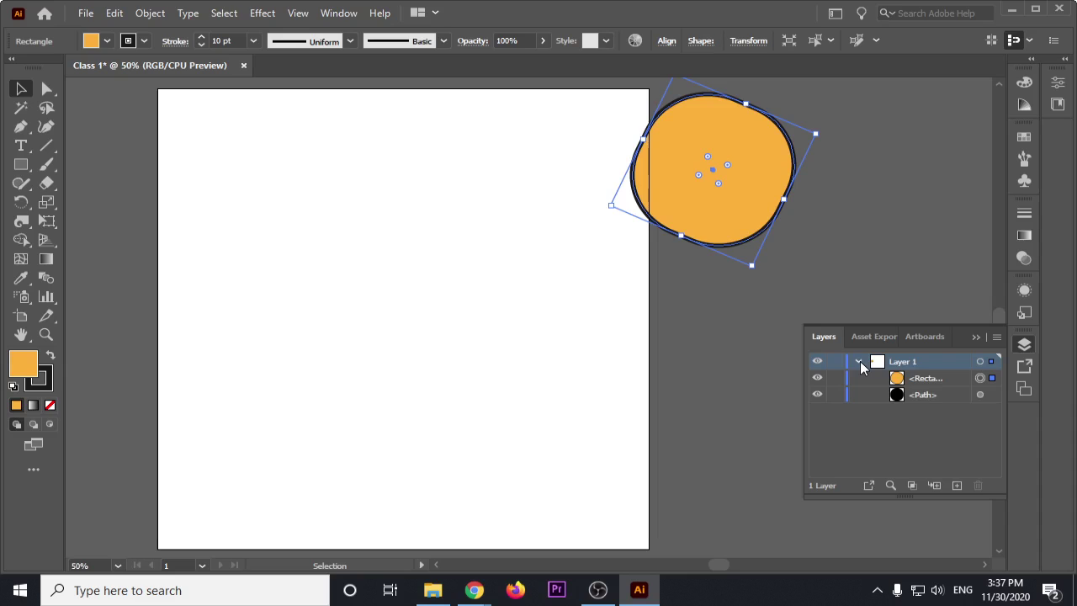
pyautogui.click(924, 396)
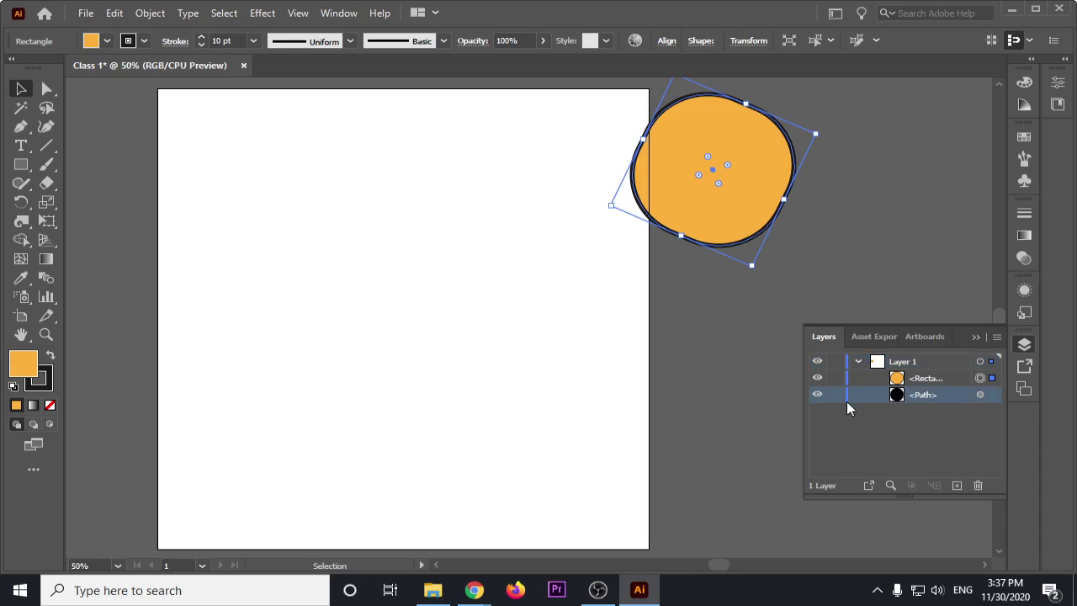
pyautogui.scroll(-4, 667, 330)
pyautogui.scroll(-4, 664, 329)
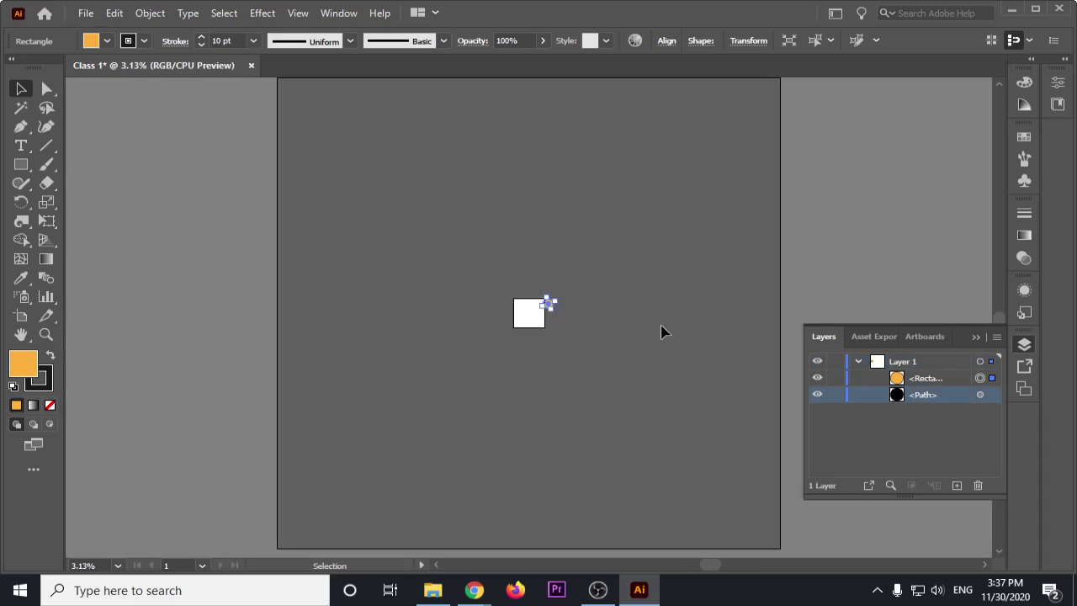
pyautogui.scroll(3, 565, 328)
pyautogui.scroll(2, 479, 277)
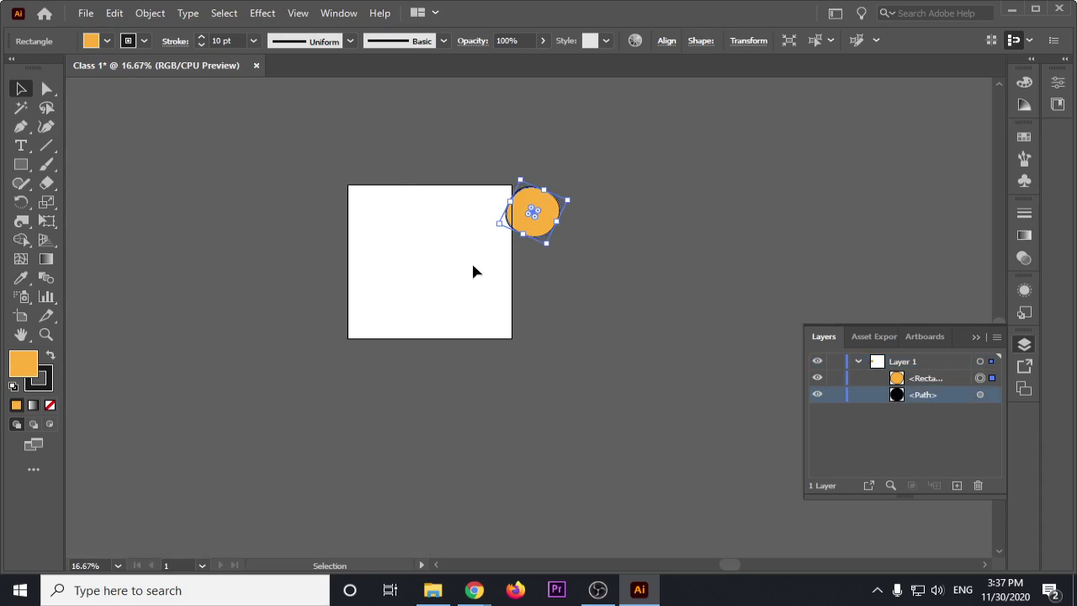
pyautogui.scroll(2, 556, 303)
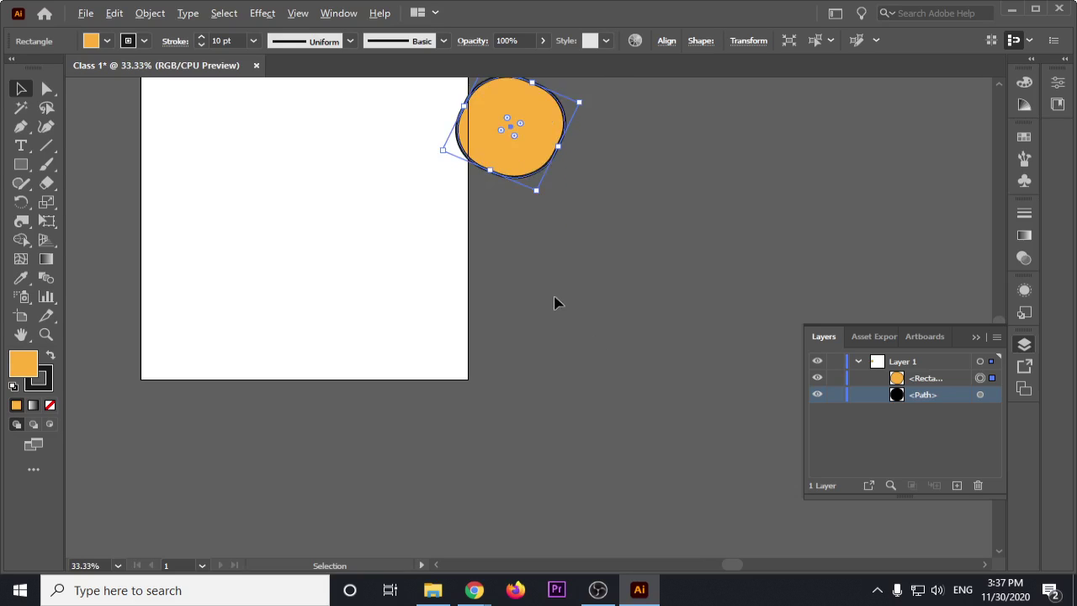
# Step: Select the stray tiny path outside the artboard and delete it
pyautogui.click(980, 395)
pyautogui.scroll(-2, 665, 385)
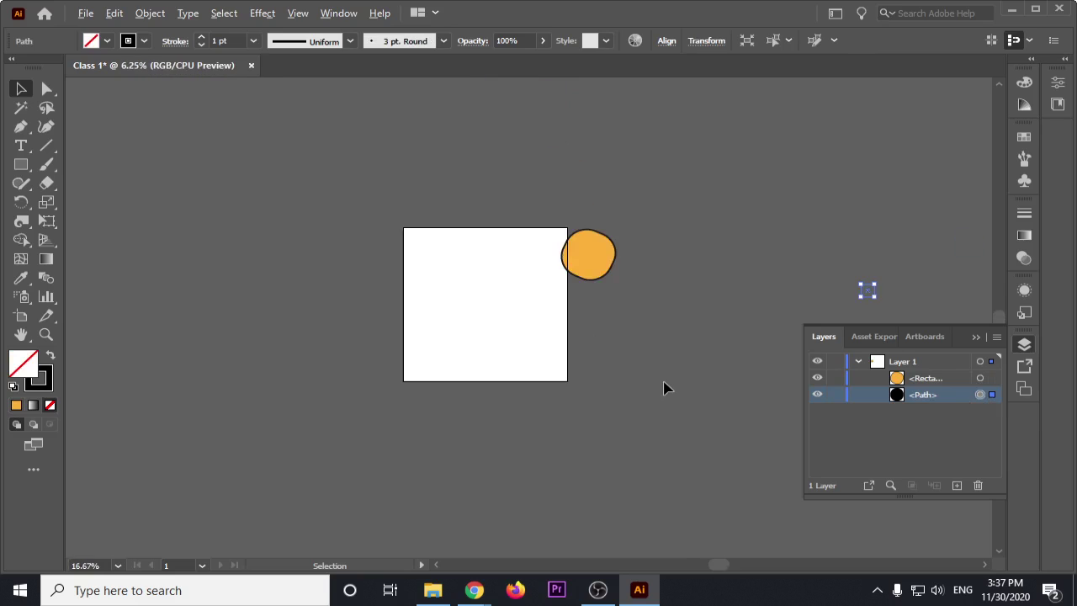
pyautogui.scroll(-3, 672, 382)
pyautogui.scroll(2, 707, 363)
pyautogui.press('Delete')
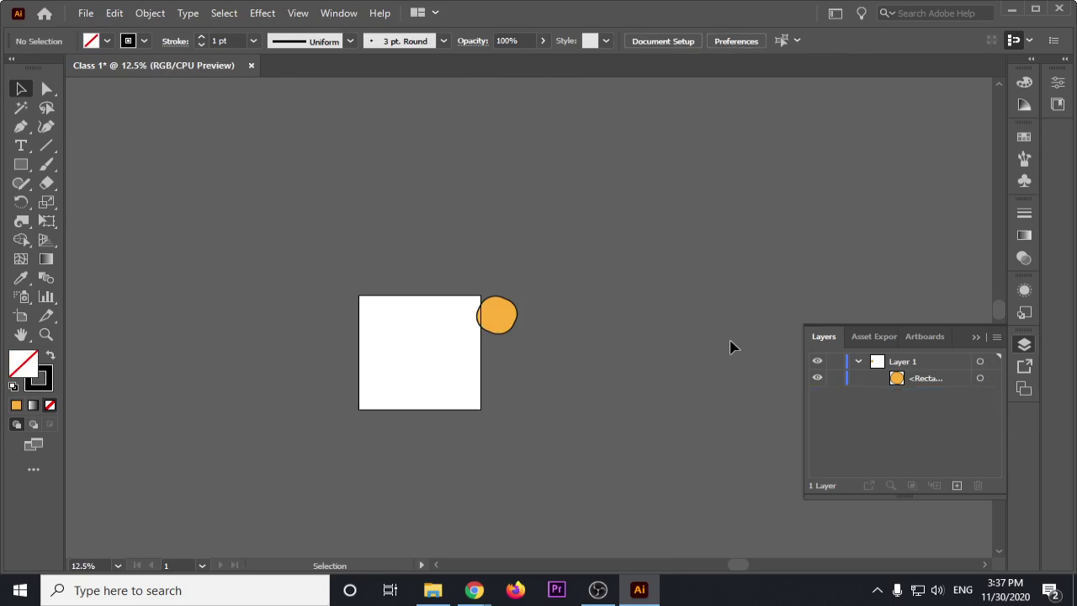
pyautogui.scroll(3, 469, 341)
pyautogui.scroll(2, 446, 347)
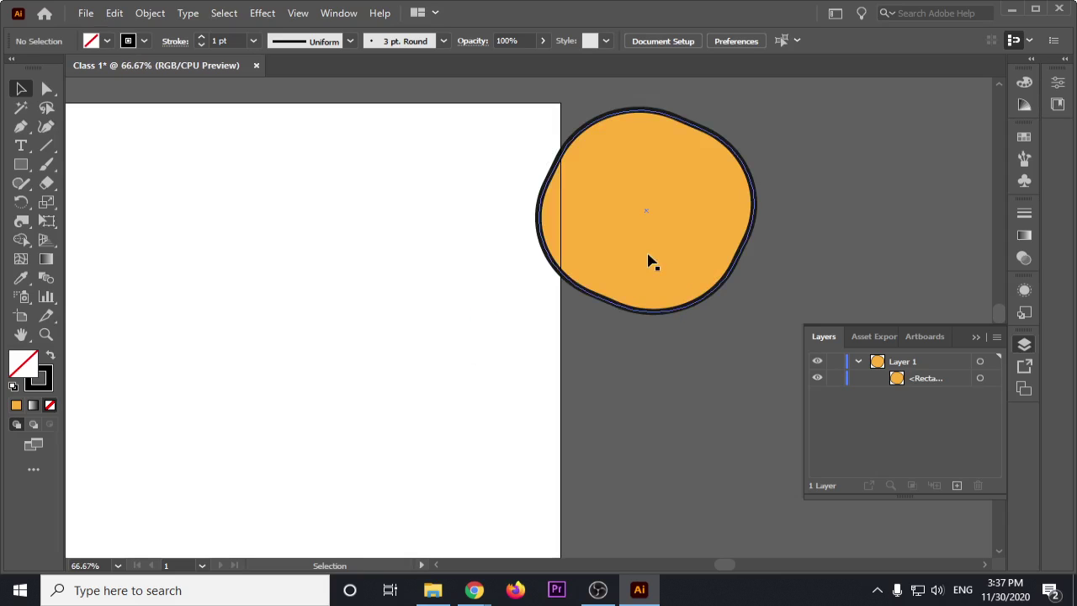
# Step: Move the orange head back onto the artboard and close the Layers panel
pyautogui.moveTo(648, 260); pyautogui.dragTo(360, 360)
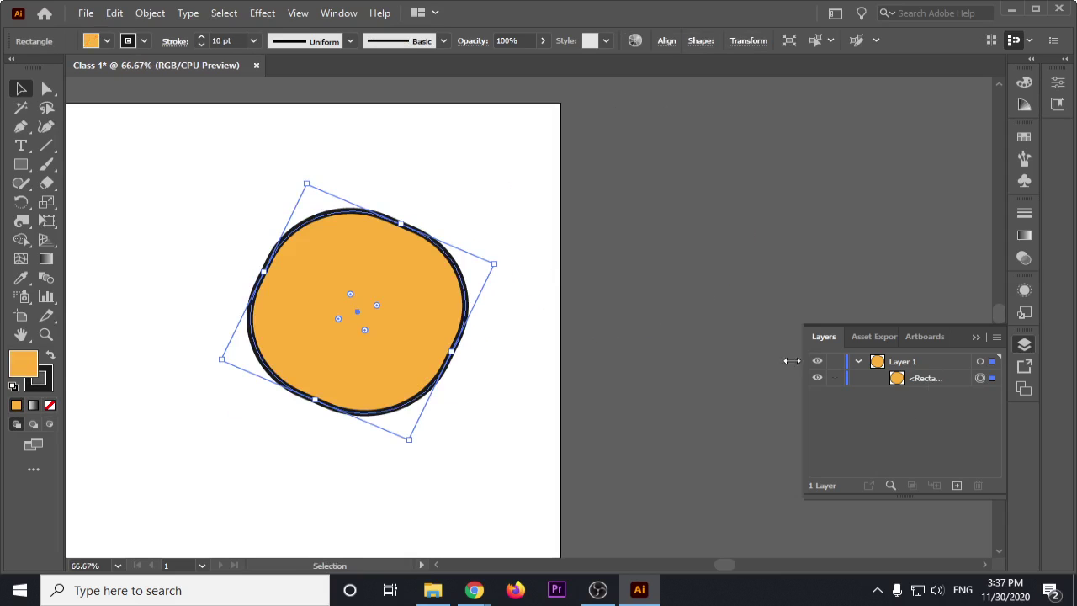
pyautogui.click(925, 379)
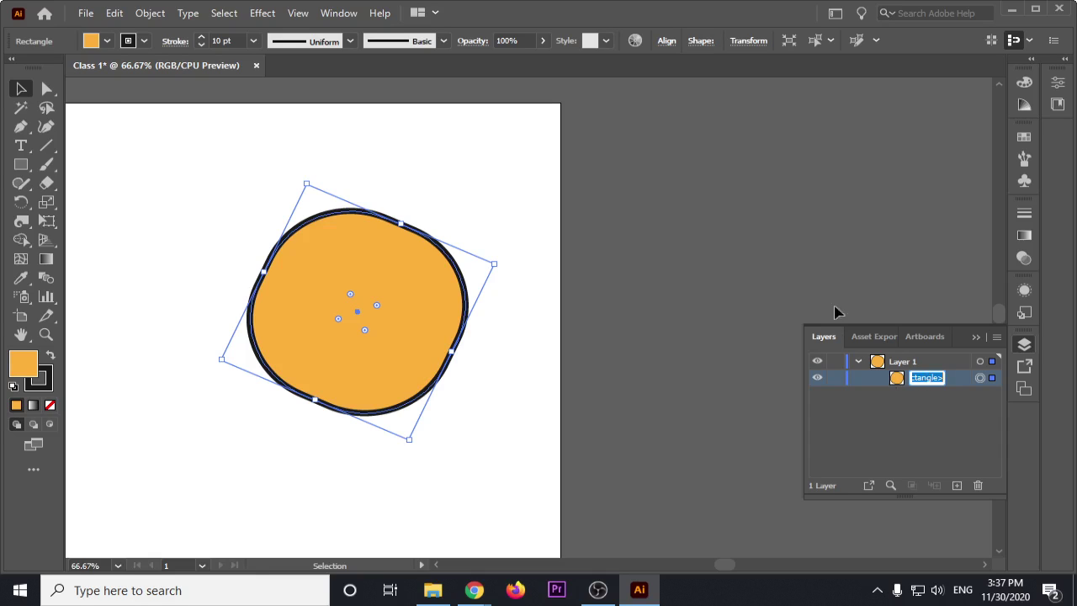
pyautogui.click(19, 89)
pyautogui.click(531, 173)
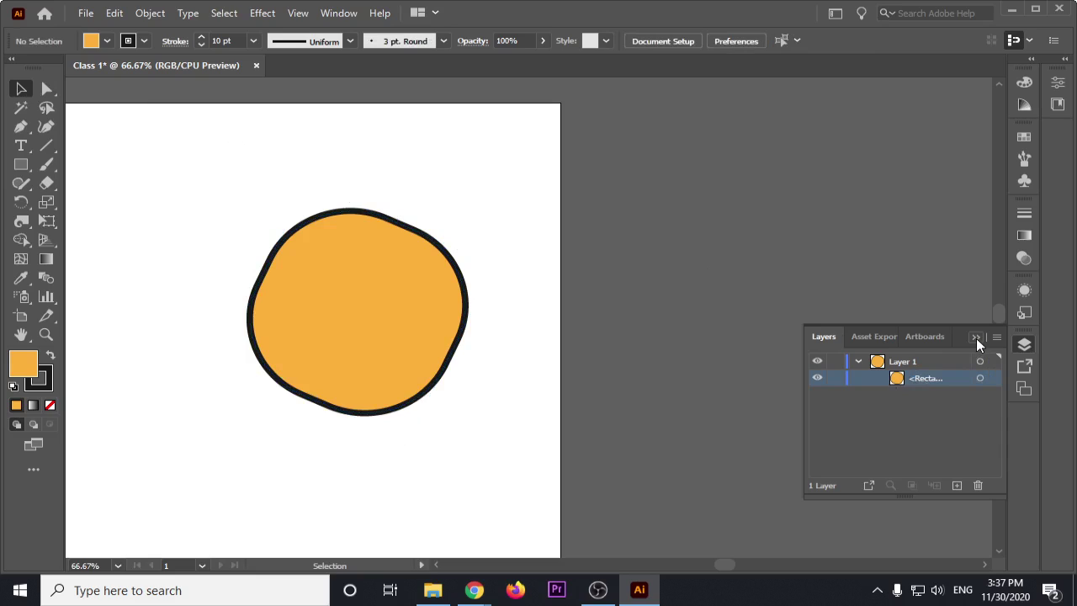
pyautogui.click(976, 339)
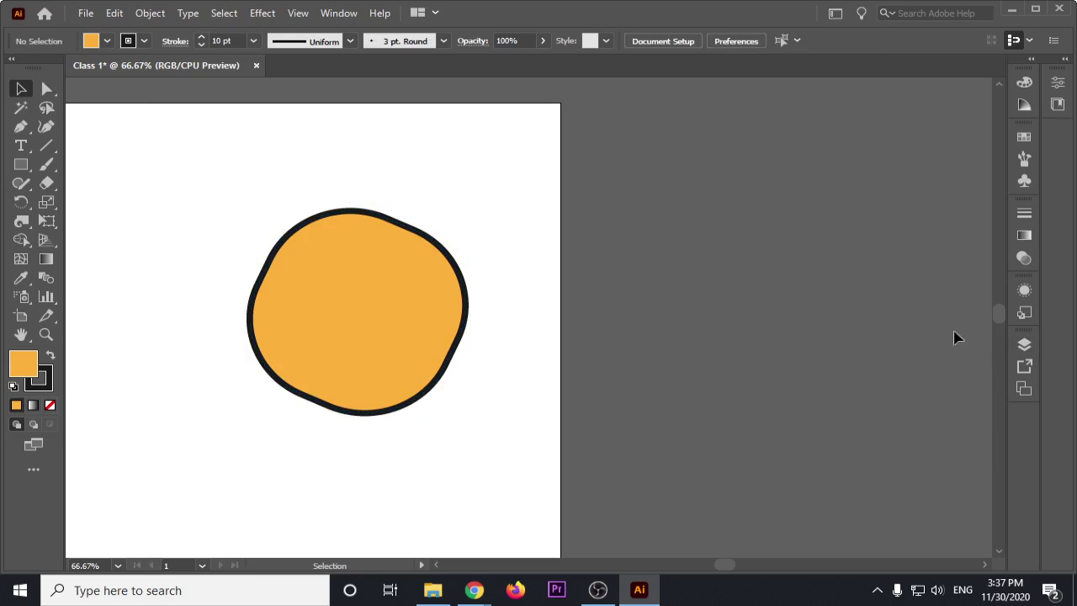
# Step: Draw an orange rounded rectangle in the lower left of the artboard
pyautogui.scroll(-2, 516, 240)
pyautogui.scroll(1, 413, 291)
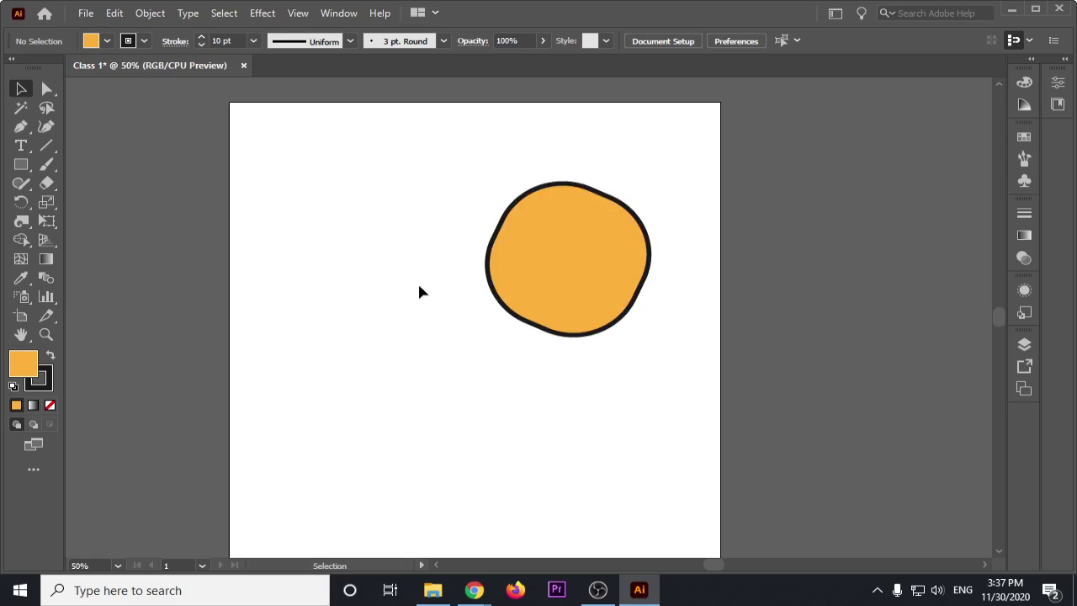
pyautogui.moveTo(32, 168); pyautogui.dragTo(74, 186)
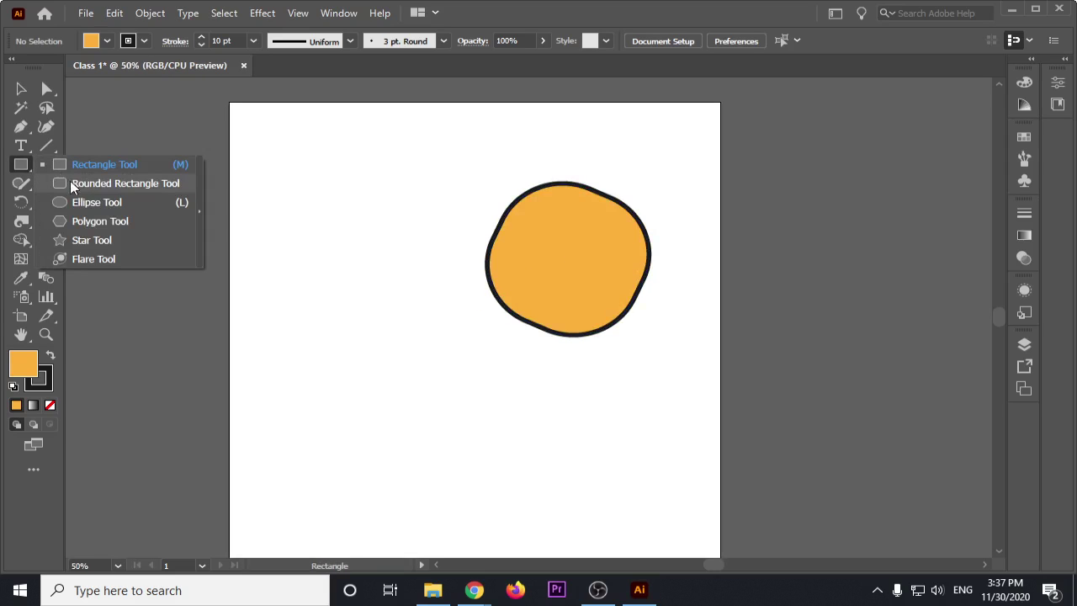
pyautogui.moveTo(286, 359); pyautogui.dragTo(486, 492)
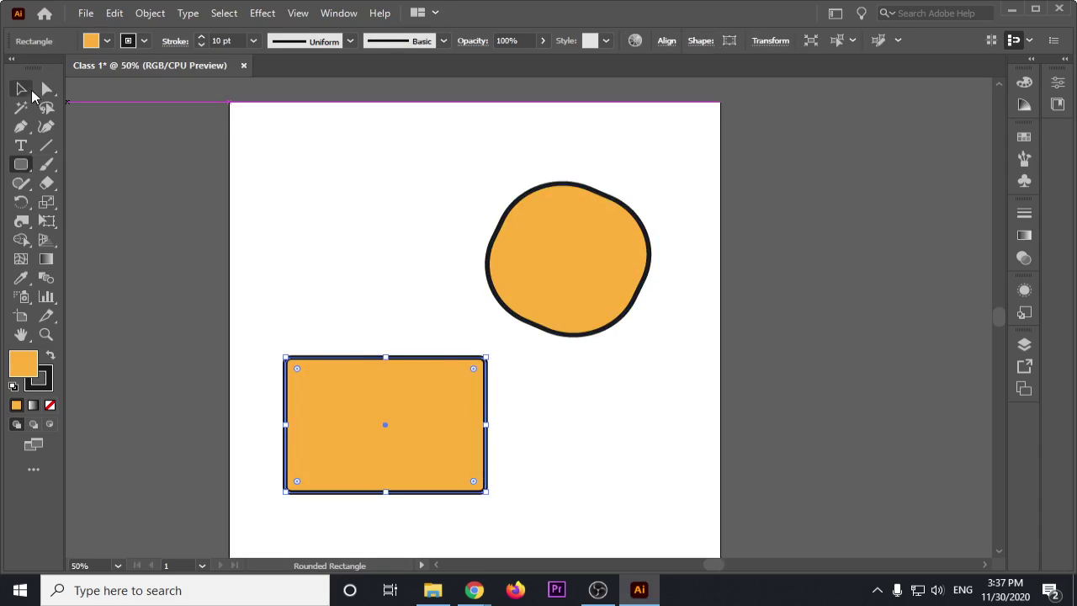
pyautogui.keyDown('ctrl'); pyautogui.click(165, 189); pyautogui.keyUp('ctrl')
# Step: Draw a tall ellipse in the upper left and an overlapping 199 px circle beside it
pyautogui.moveTo(23, 174); pyautogui.dragTo(95, 201)
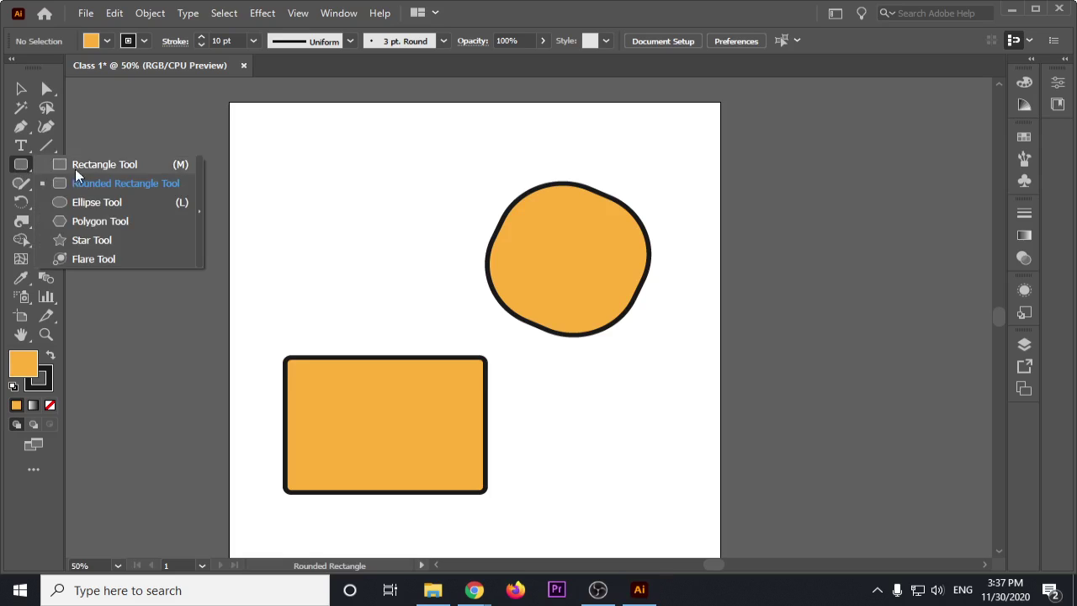
pyautogui.moveTo(289, 152); pyautogui.dragTo(367, 284)
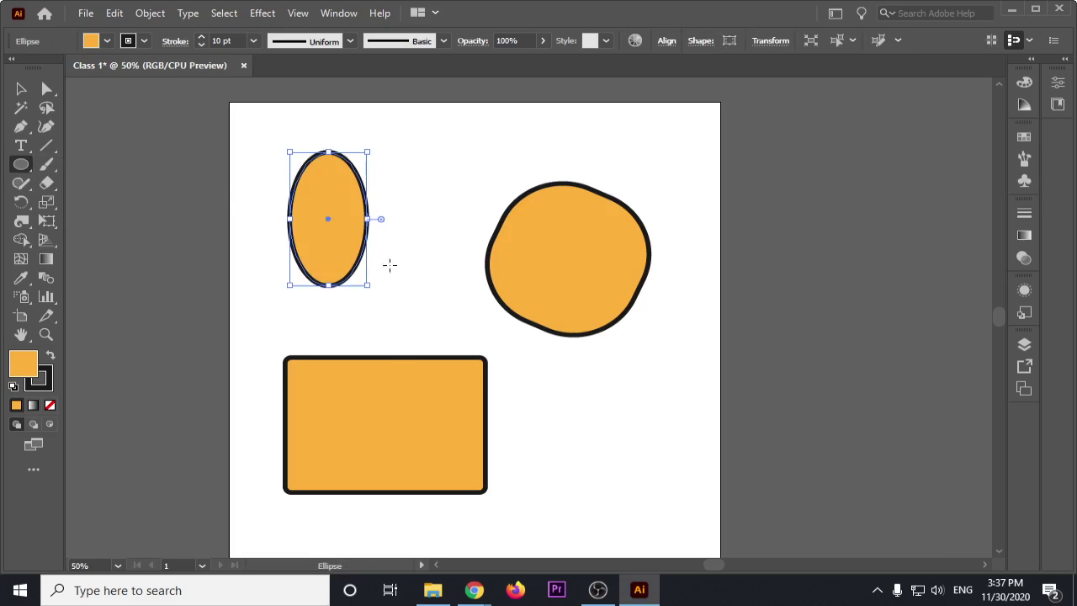
pyautogui.moveTo(395, 143); pyautogui.dragTo(396, 236)
# Step: Move the small circle up and right, clear of the tall oval
pyautogui.press('v')
pyautogui.click(410, 172)
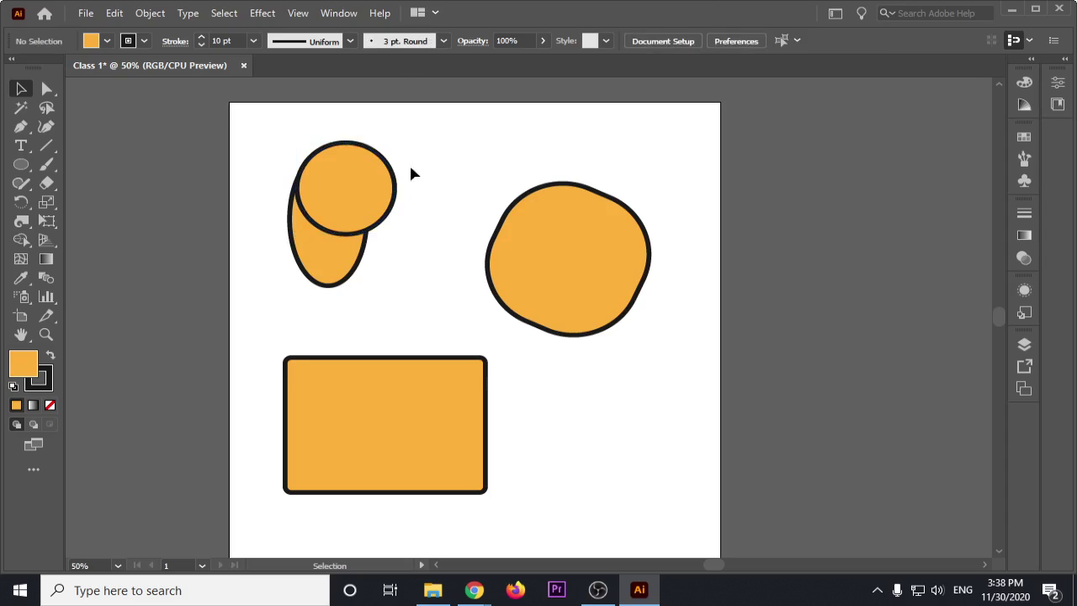
pyautogui.moveTo(407, 181); pyautogui.dragTo(487, 155)
pyautogui.click(572, 135)
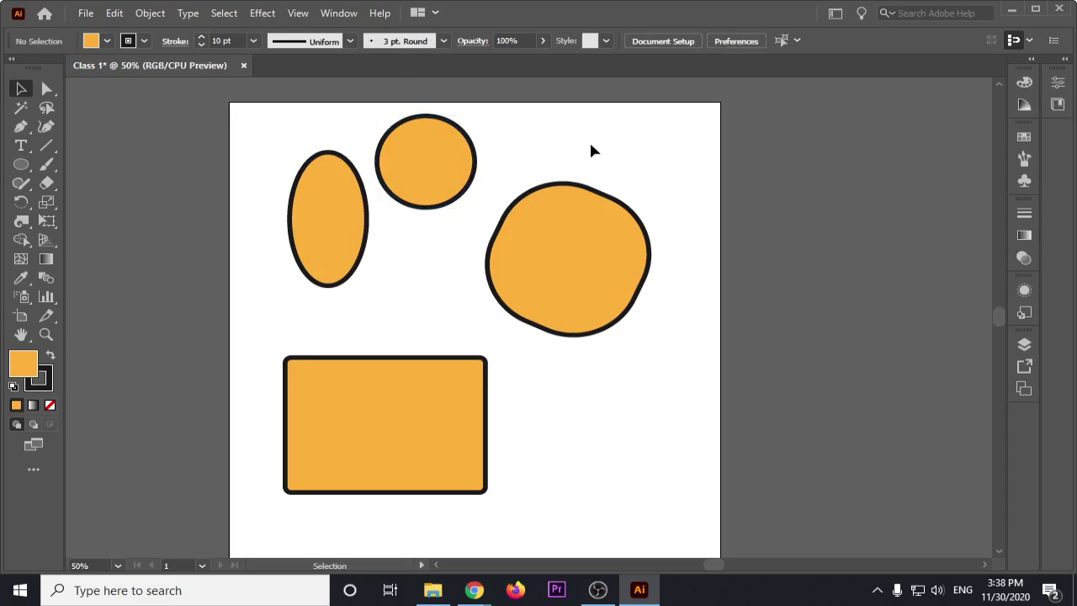
# Step: Try selecting the blob, the rectangle and all four shapes, ending with nothing selected
pyautogui.scroll(-2, 536, 214)
pyautogui.click(572, 226)
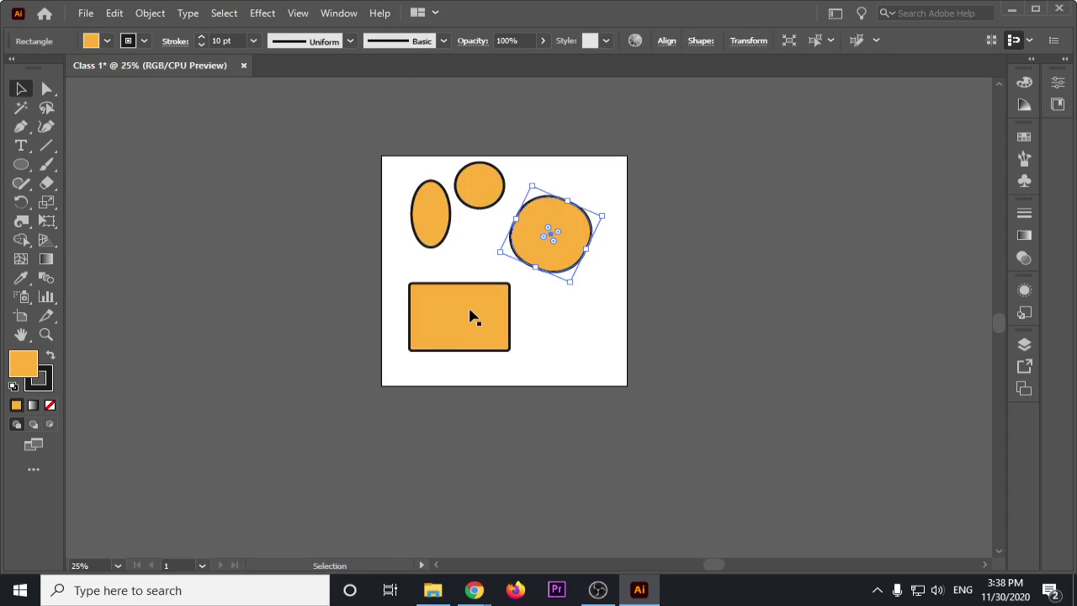
pyautogui.click(471, 315)
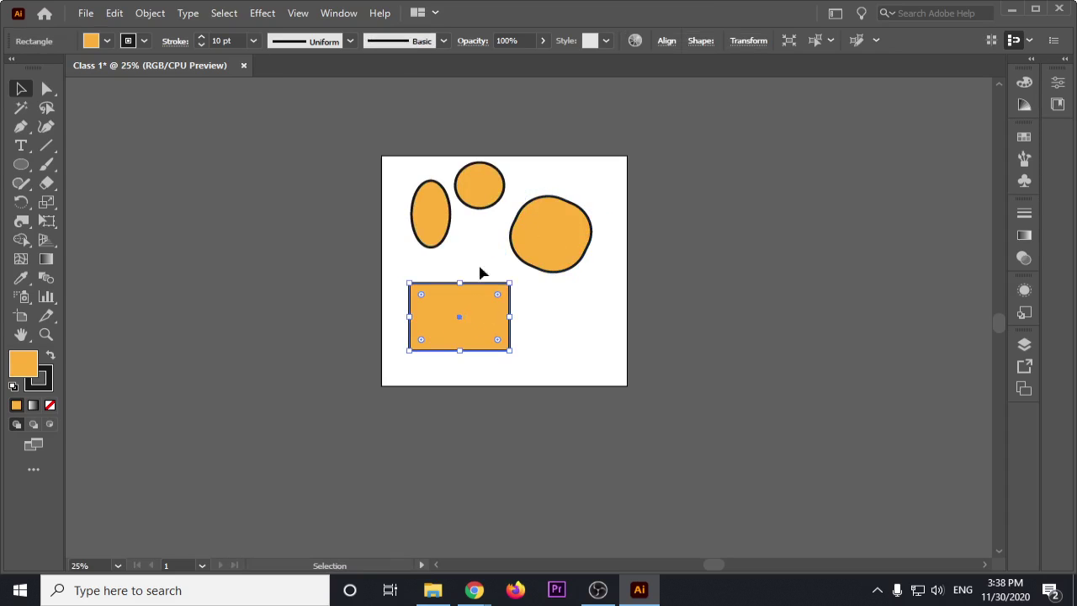
pyautogui.click(577, 294)
pyautogui.scroll(1, 584, 271)
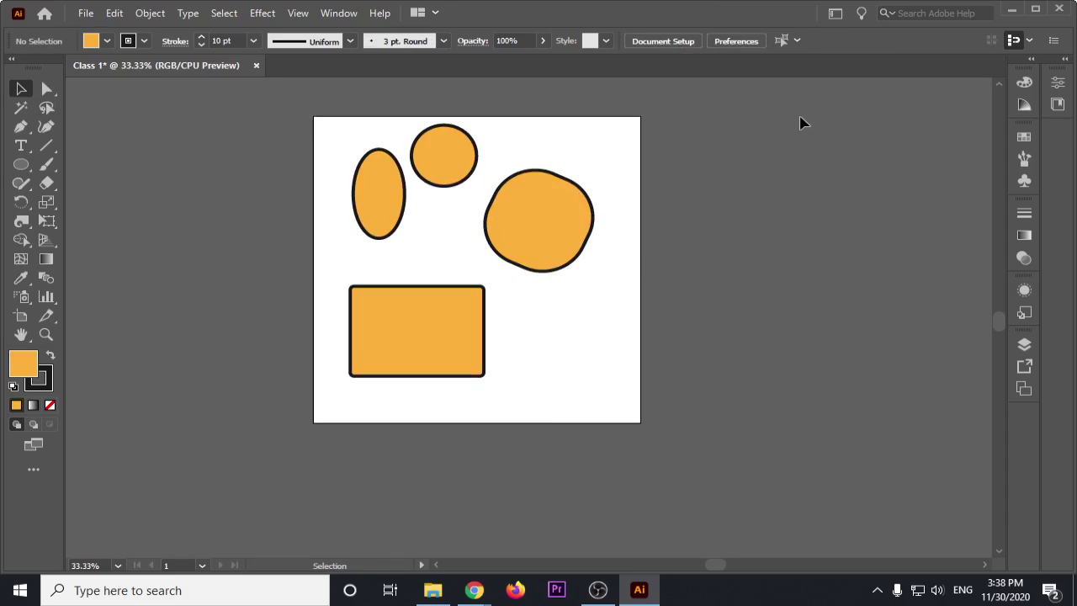
pyautogui.moveTo(727, 113); pyautogui.dragTo(324, 410)
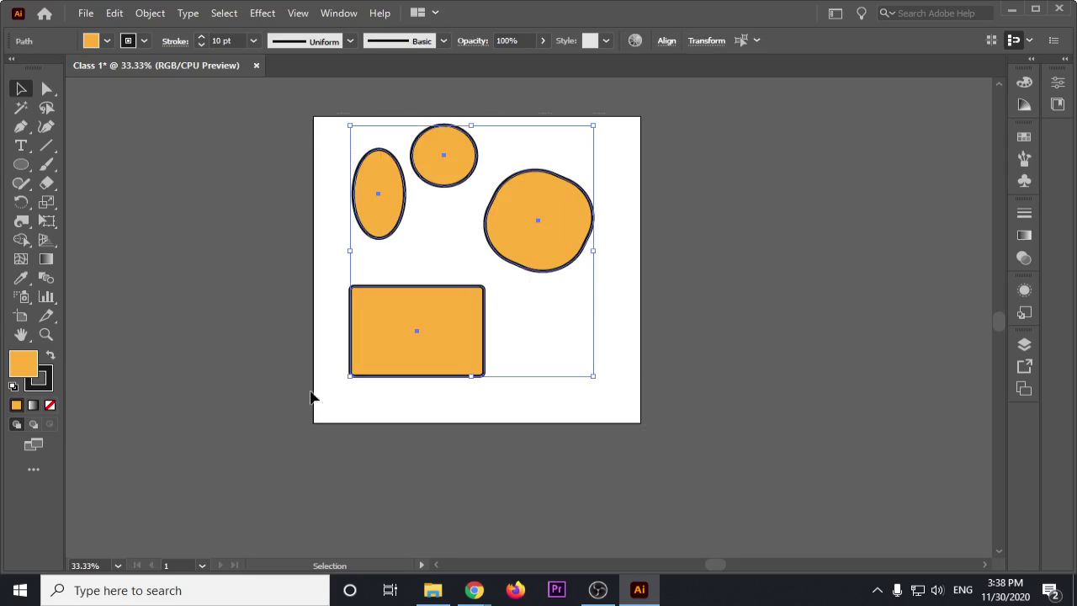
pyautogui.click(642, 295)
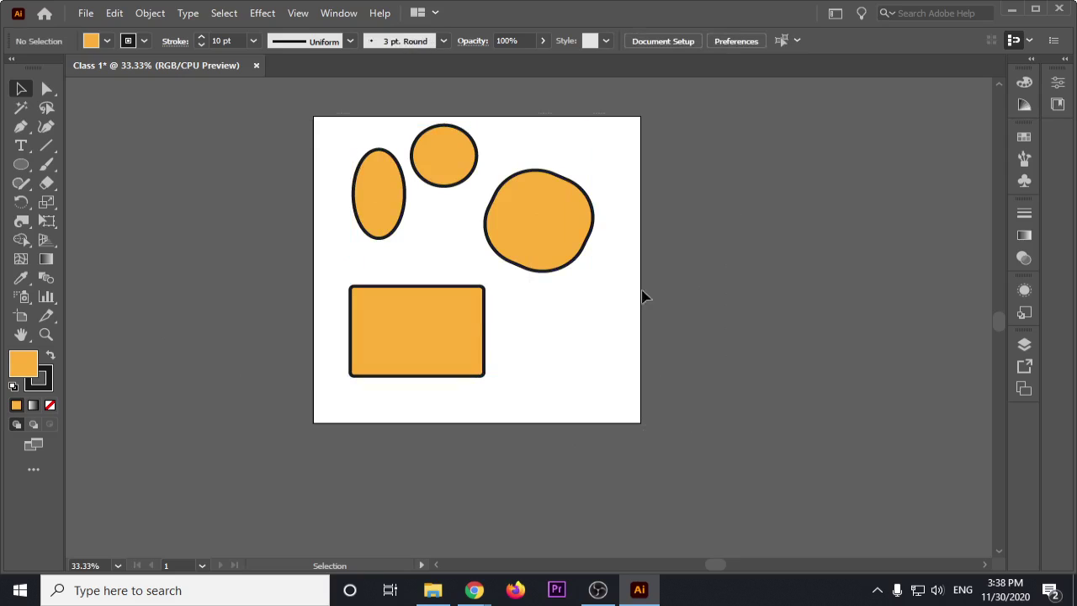
pyautogui.click(421, 319)
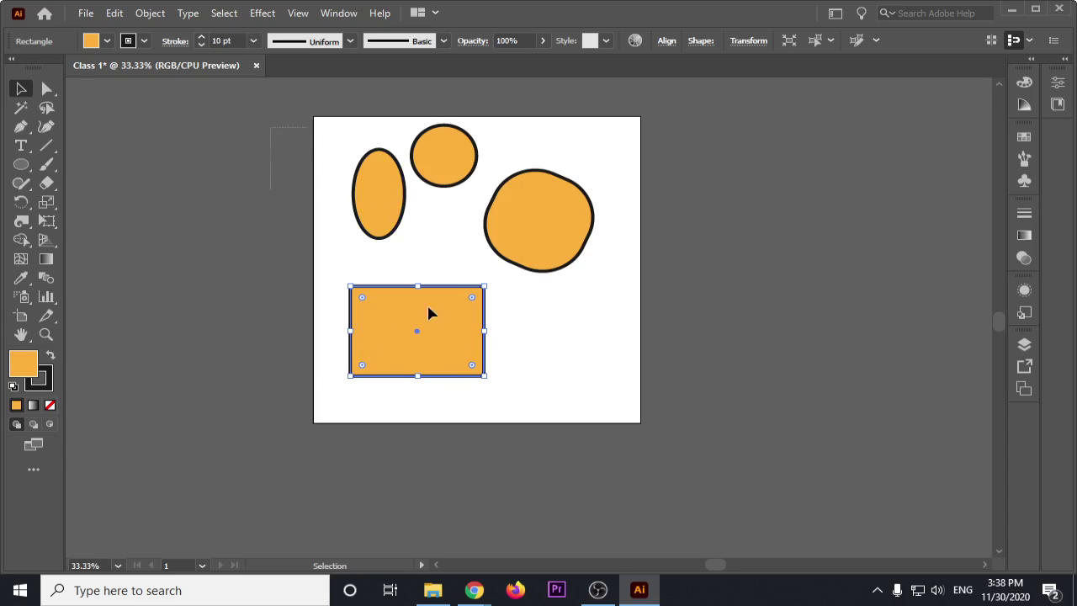
pyautogui.hotkey('ctrl', 'a')
pyautogui.click(525, 314)
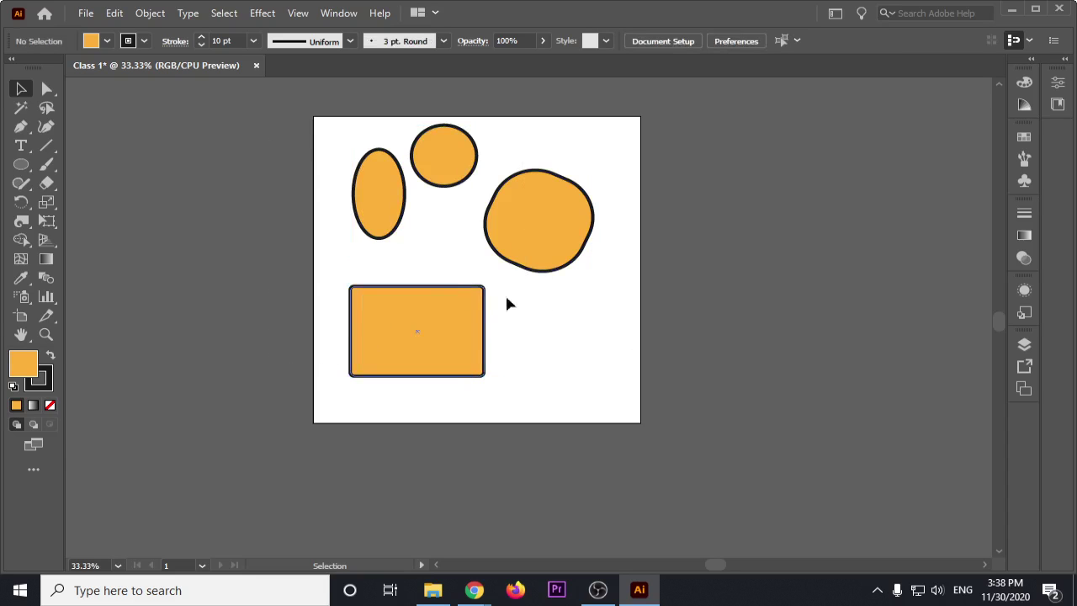
# Step: Select the rectangle, blob and small circle together and move them to the right
pyautogui.click(438, 324)
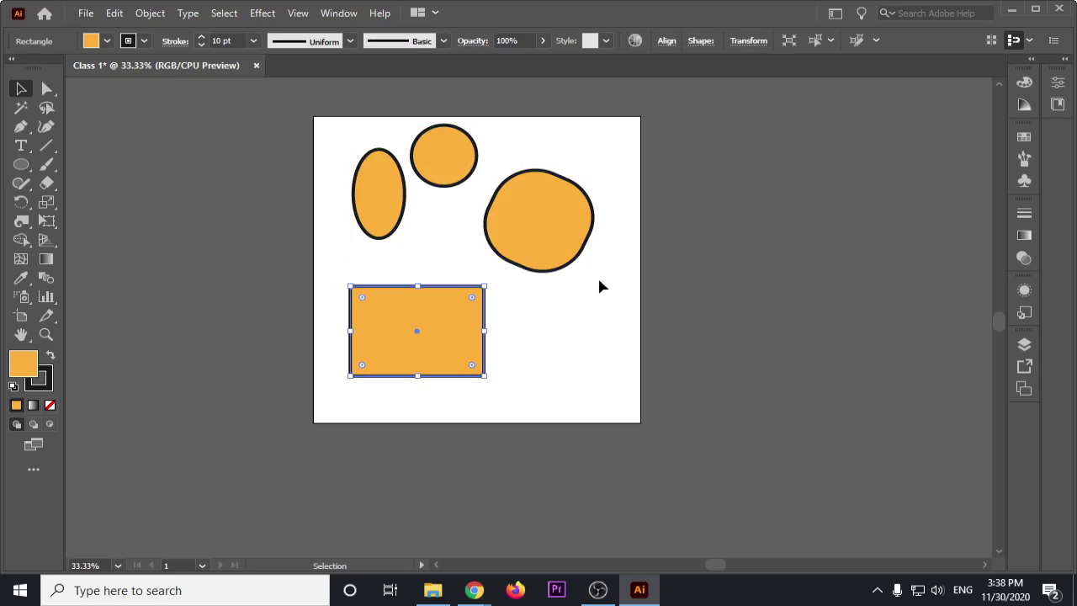
pyautogui.keyDown('shift'); pyautogui.click(547, 243); pyautogui.keyUp('shift')
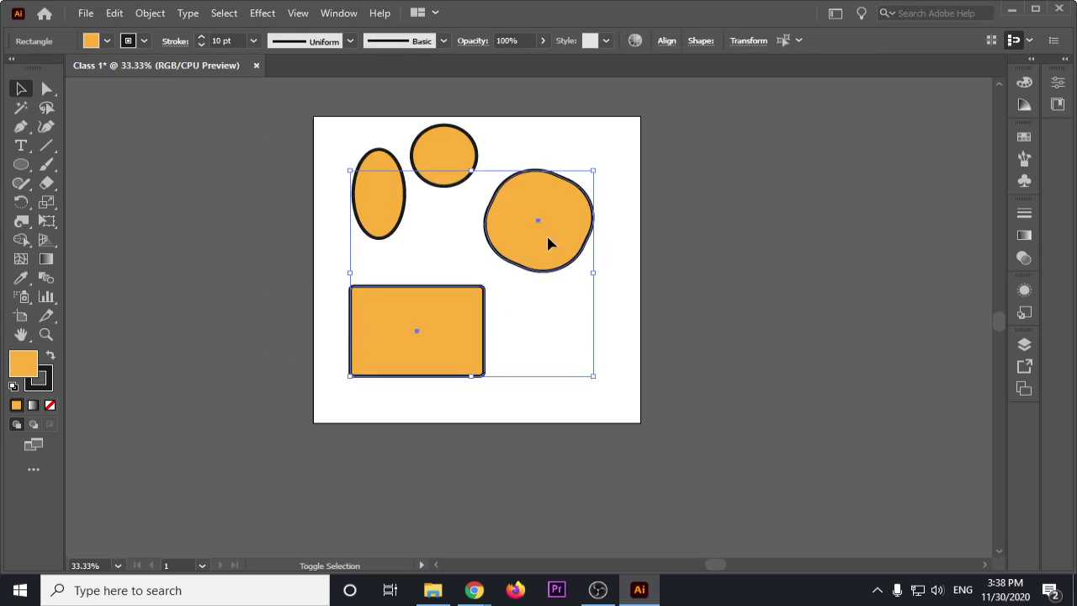
pyautogui.keyDown('shift'); pyautogui.click(432, 152); pyautogui.keyUp('shift')
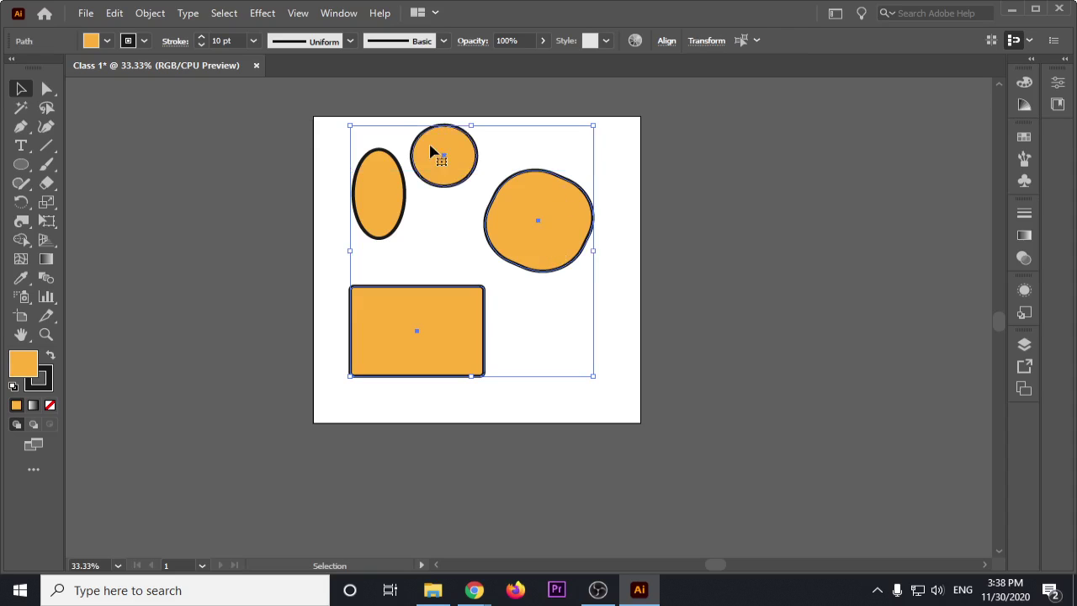
pyautogui.moveTo(453, 165); pyautogui.dragTo(531, 186)
pyautogui.click(742, 223)
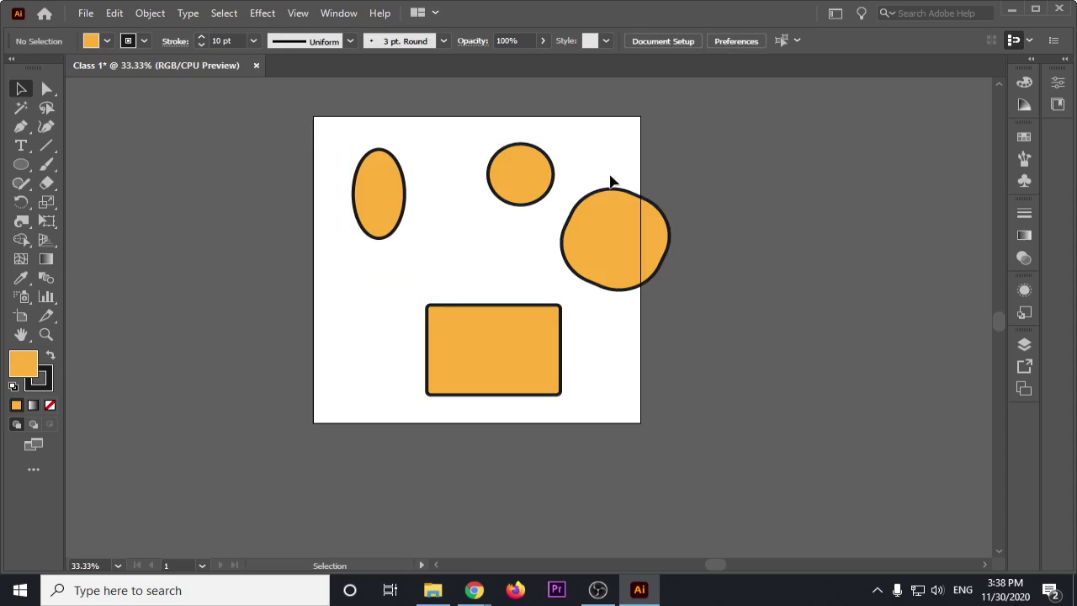
# Step: Delete all four shapes, then undo to restore them
pyautogui.moveTo(233, 143); pyautogui.dragTo(757, 426)
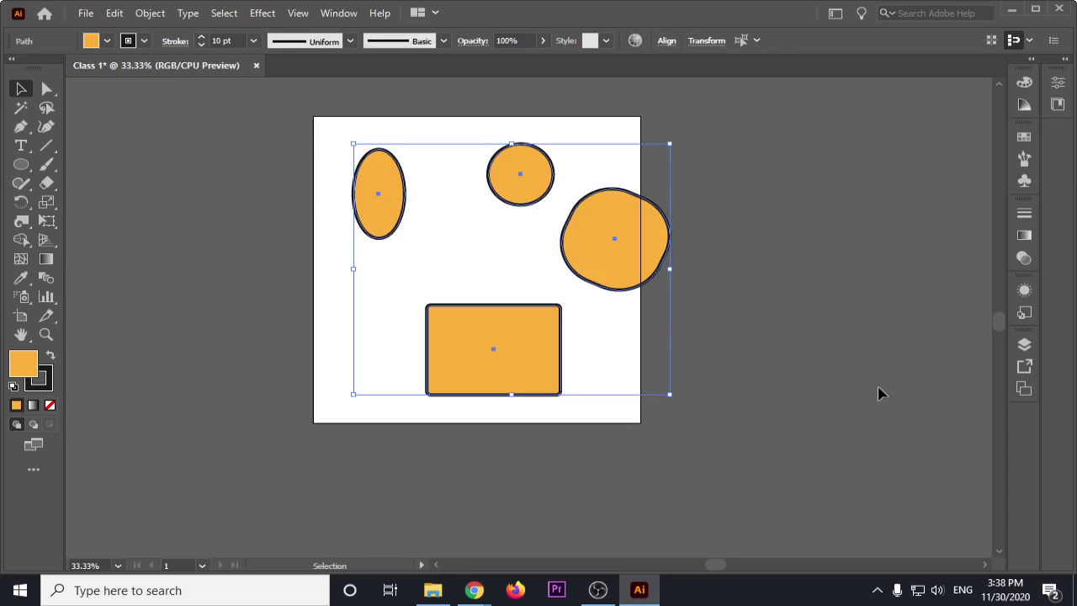
pyautogui.press('Delete')
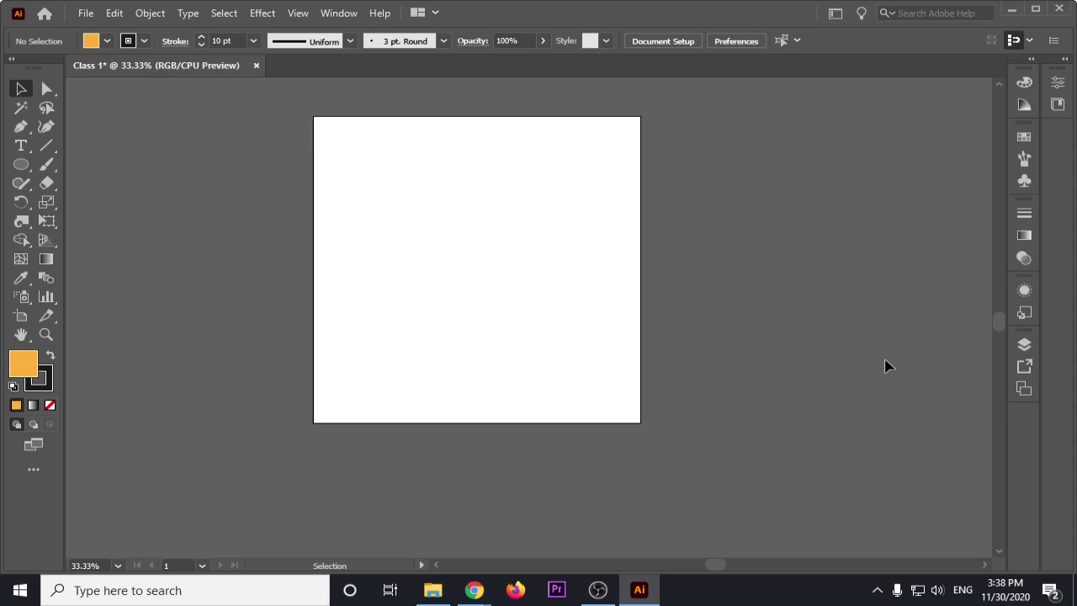
pyautogui.hotkey('ctrl', 'z')
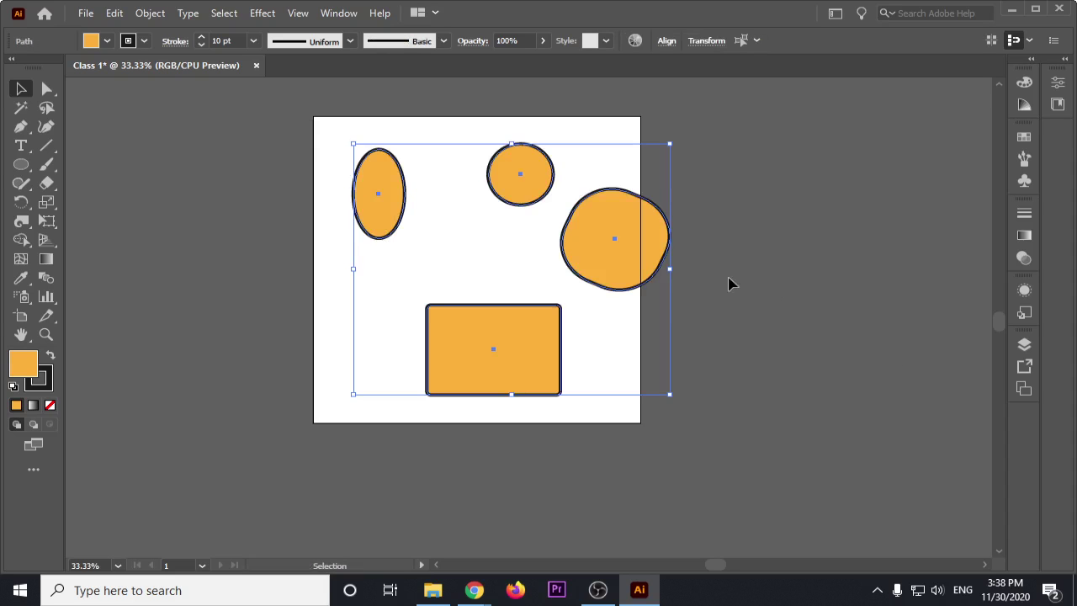
pyautogui.click(729, 283)
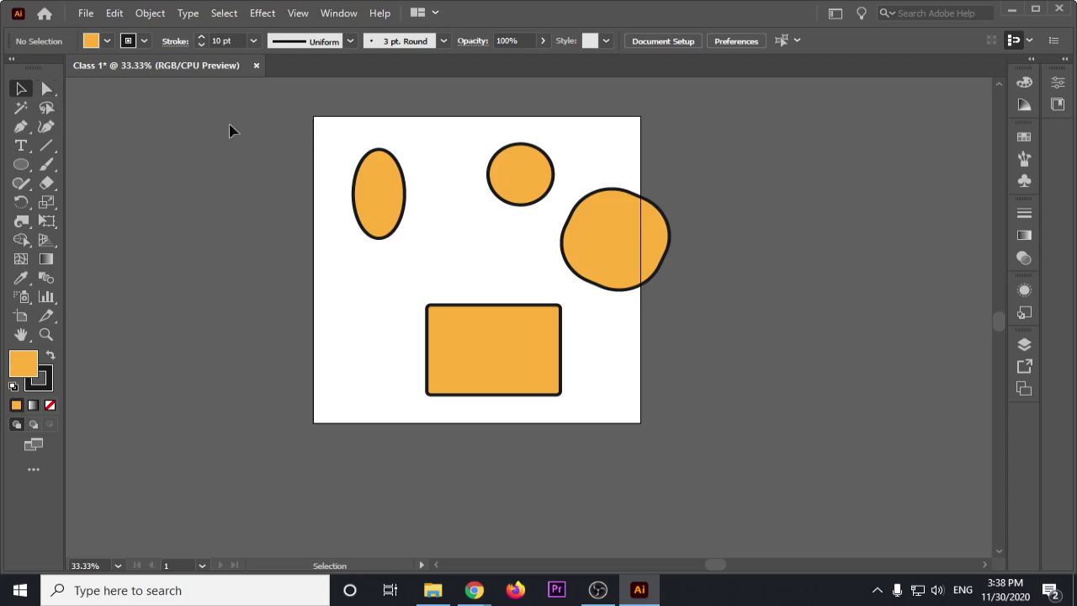
# Step: Show the Layers panel with Layer 1 expanded and its Ellipse entries targeted
pyautogui.click(1025, 344)
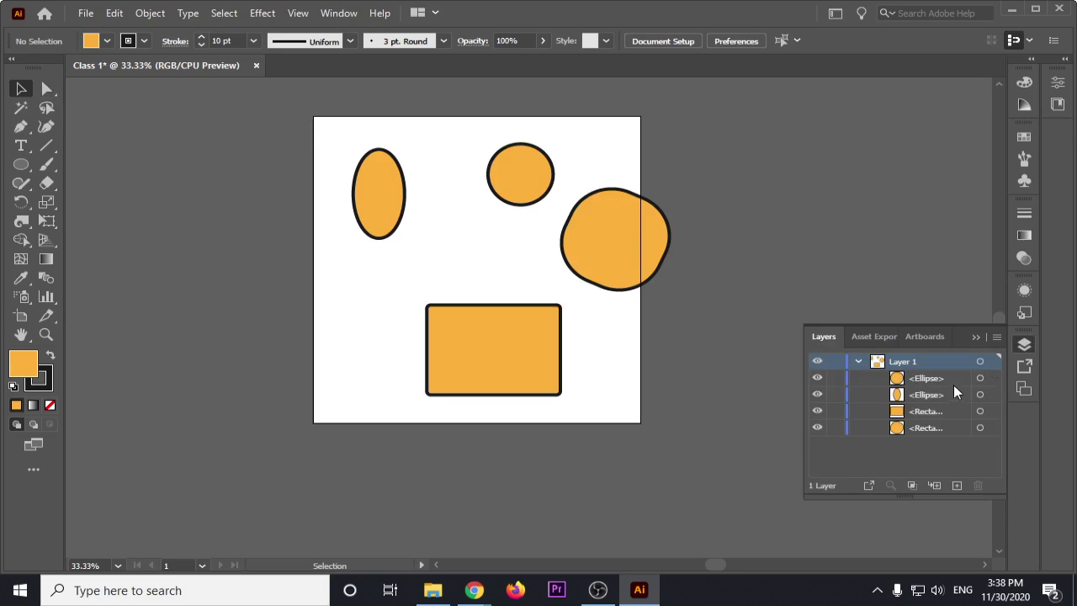
pyautogui.click(858, 361)
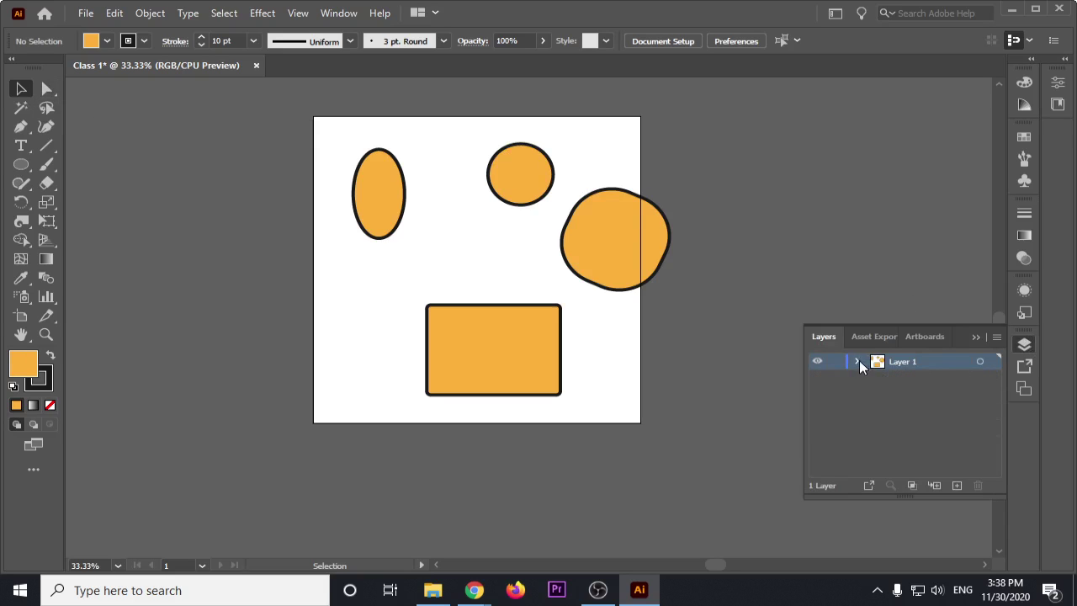
pyautogui.click(856, 363)
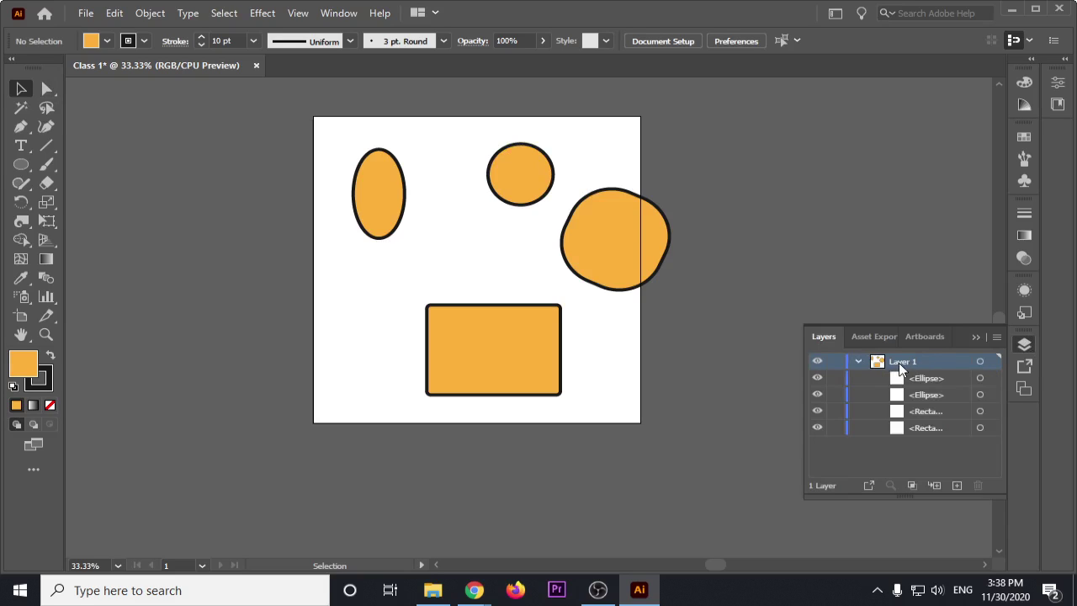
pyautogui.click(923, 380)
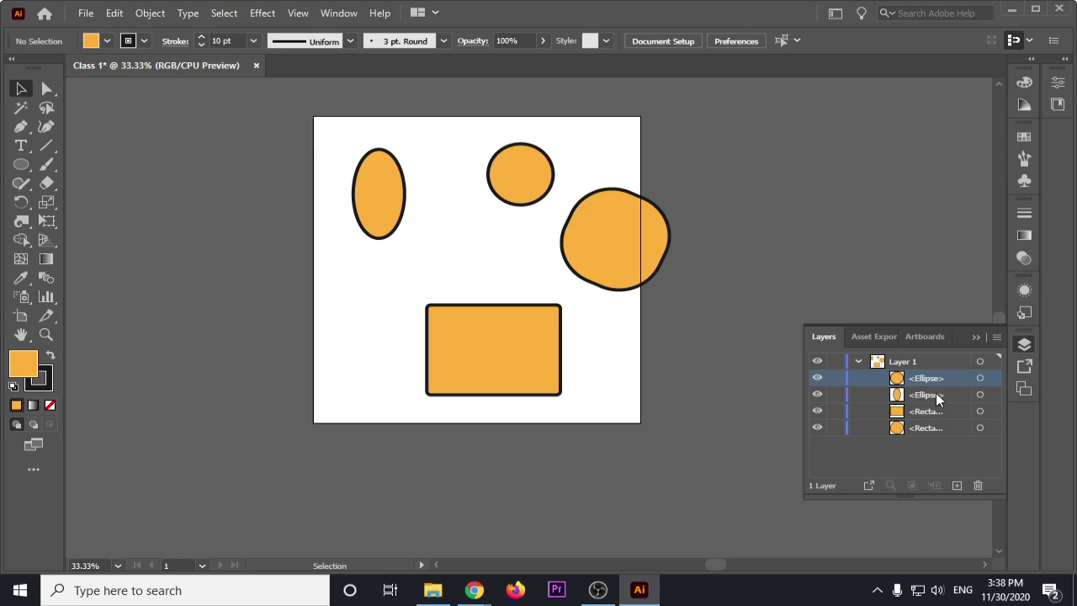
pyautogui.click(935, 393)
# Step: Delete the tall oval on the left of the artboard
pyautogui.click(524, 175)
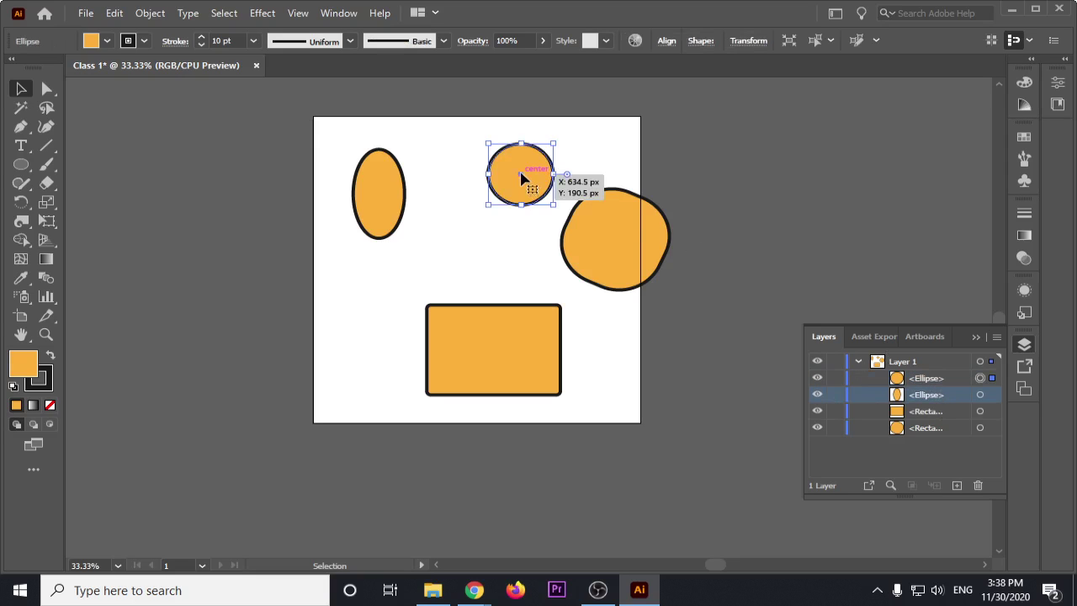
pyautogui.click(387, 197)
pyautogui.press('Delete')
pyautogui.click(21, 165)
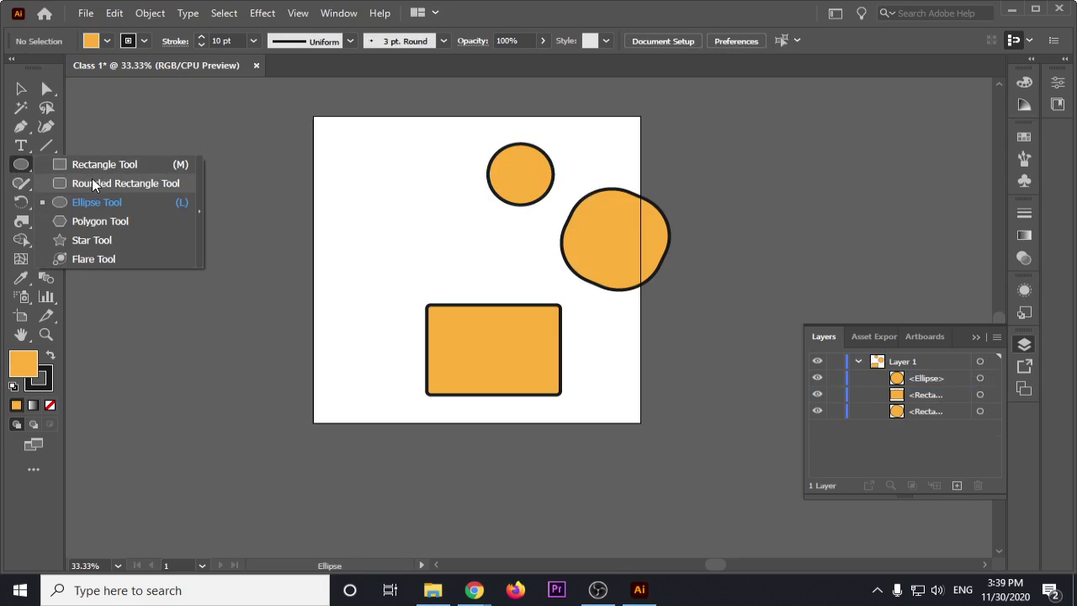
# Step: Draw a hexagon at the top left and a five-point star near the left edge
pyautogui.click(100, 221)
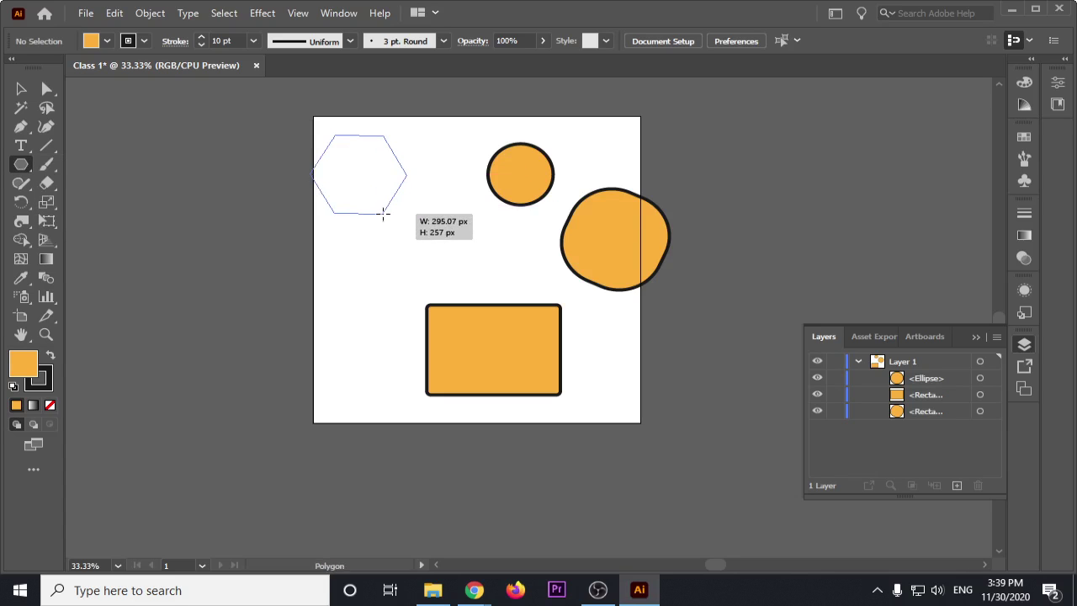
pyautogui.moveTo(359, 173); pyautogui.dragTo(387, 210)
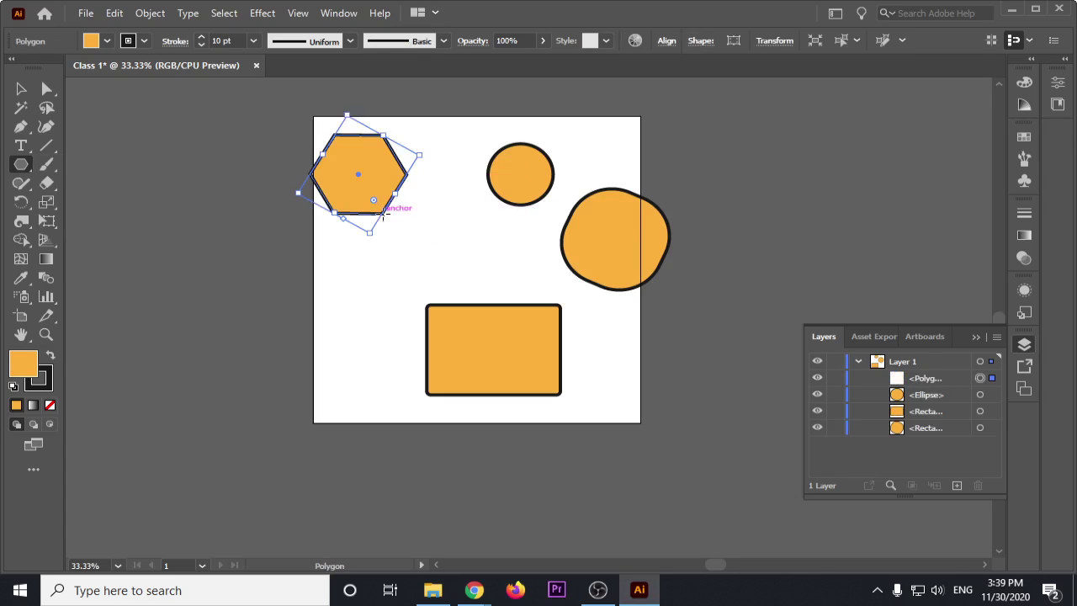
pyautogui.click(21, 165)
pyautogui.click(91, 240)
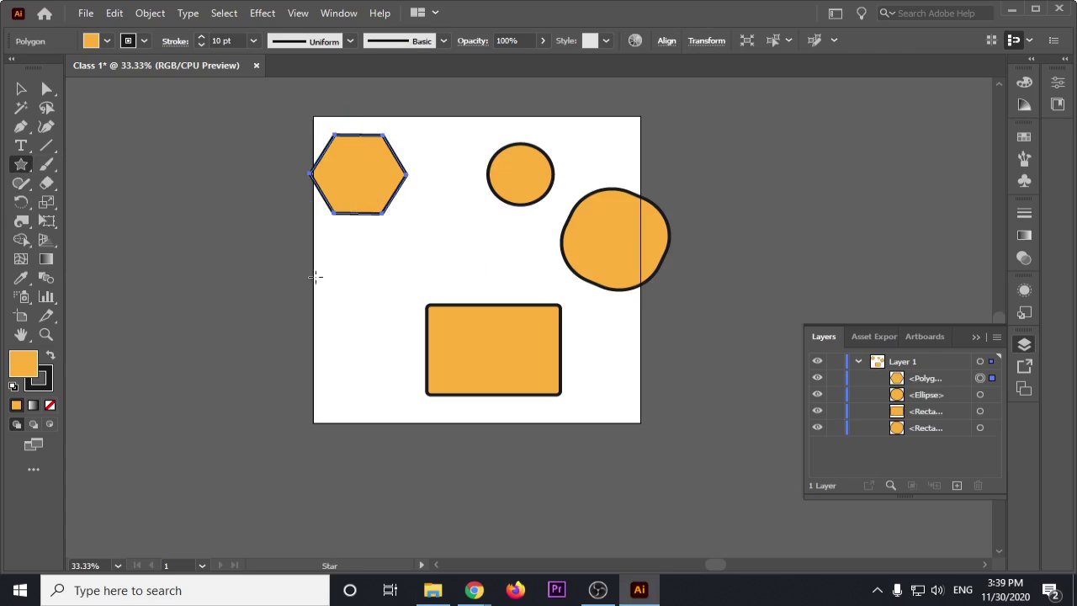
pyautogui.moveTo(336, 259); pyautogui.dragTo(349, 300)
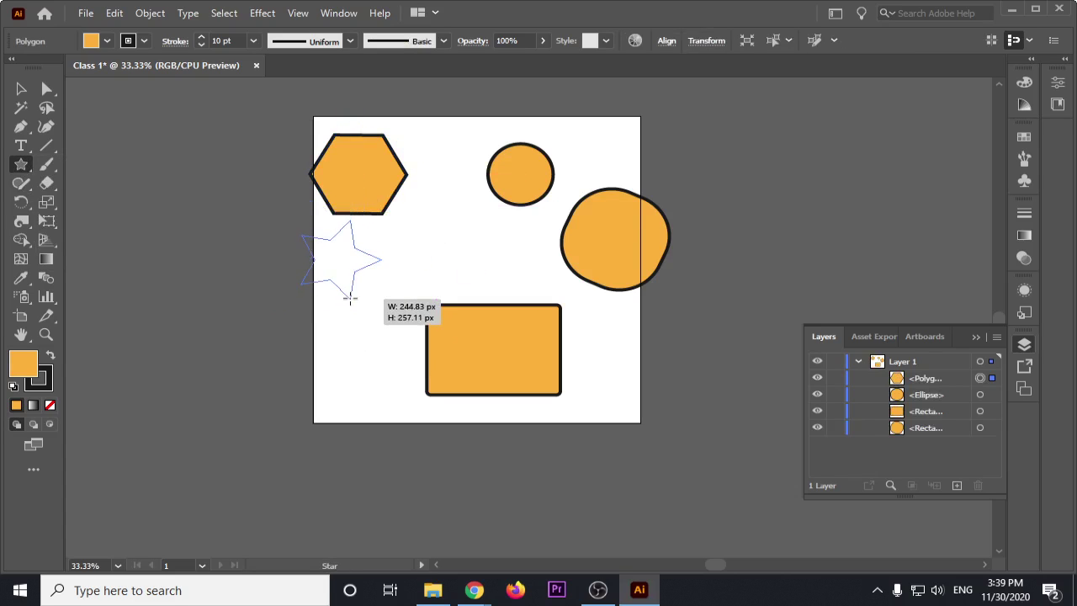
pyautogui.press('v')
pyautogui.moveTo(338, 253); pyautogui.dragTo(362, 298)
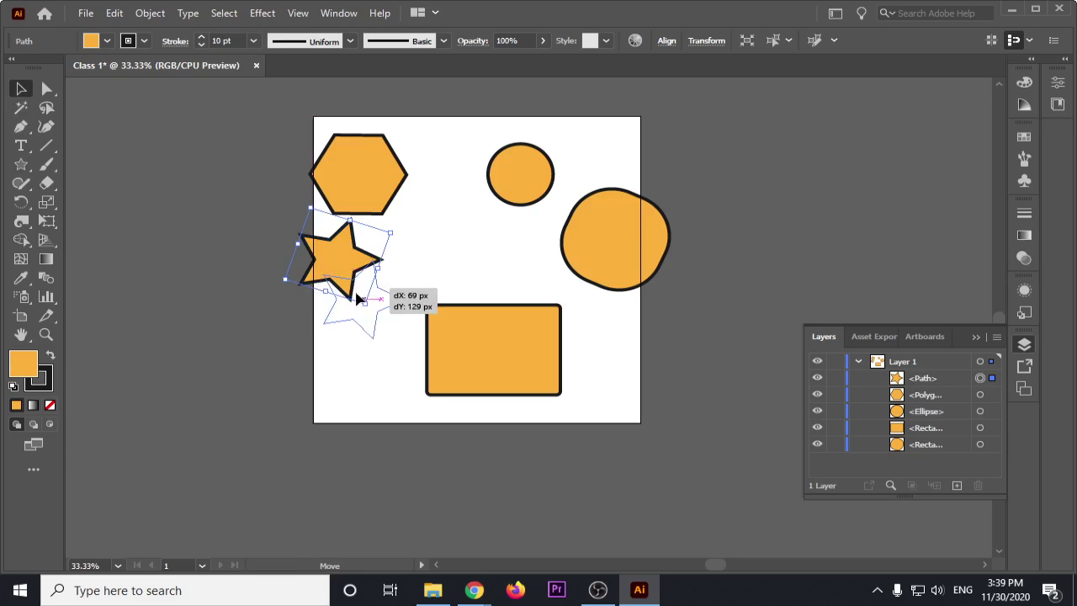
pyautogui.click(488, 244)
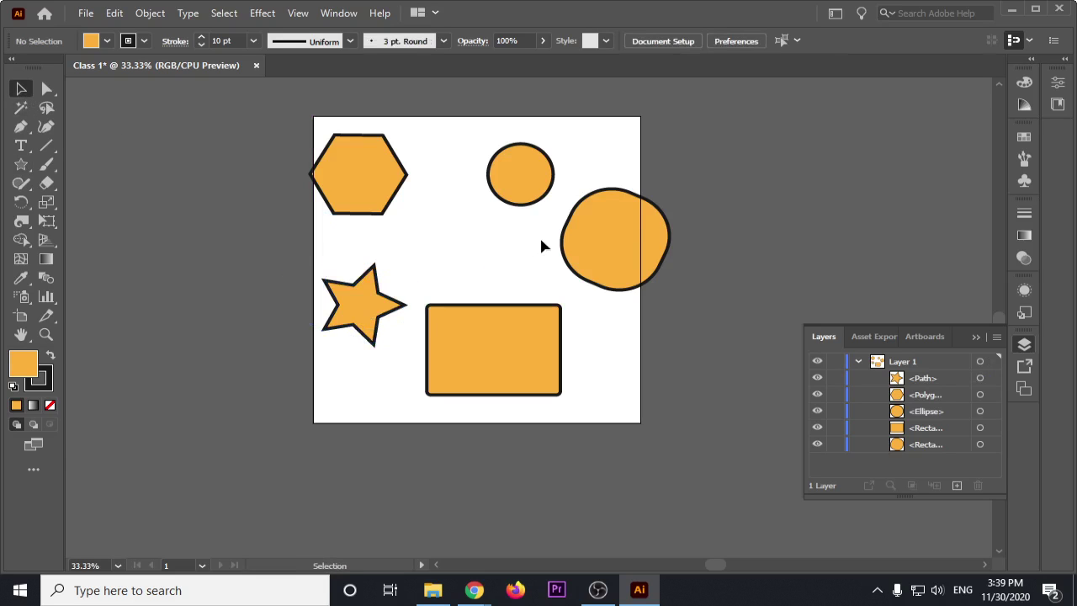
# Step: Sharpen the blob's corners into a tilted square and shift it slightly left
pyautogui.click(621, 271)
pyautogui.moveTo(619, 248); pyautogui.dragTo(685, 392)
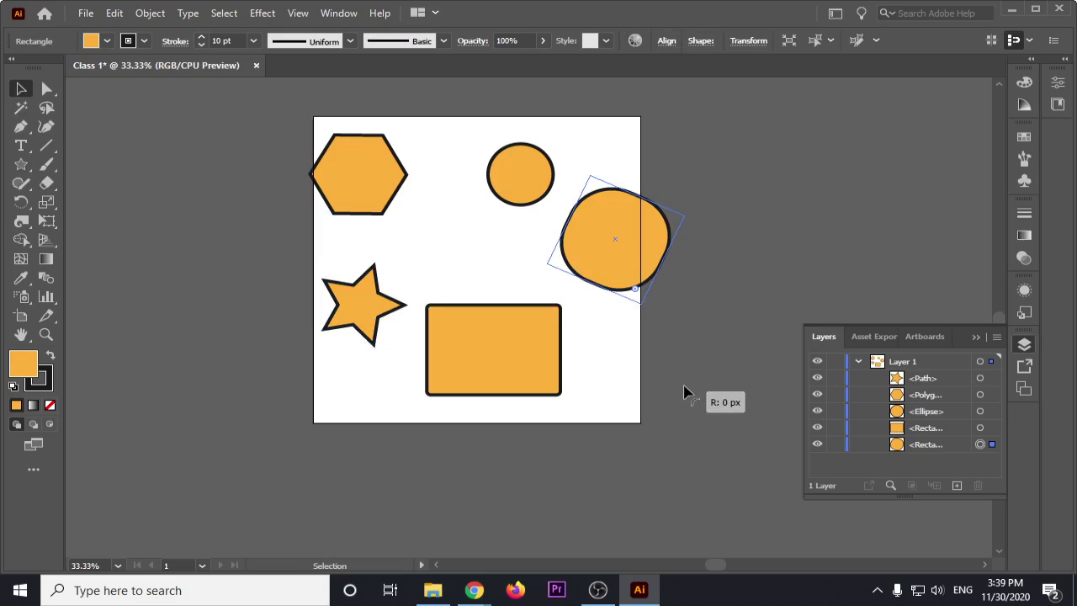
pyautogui.click(695, 287)
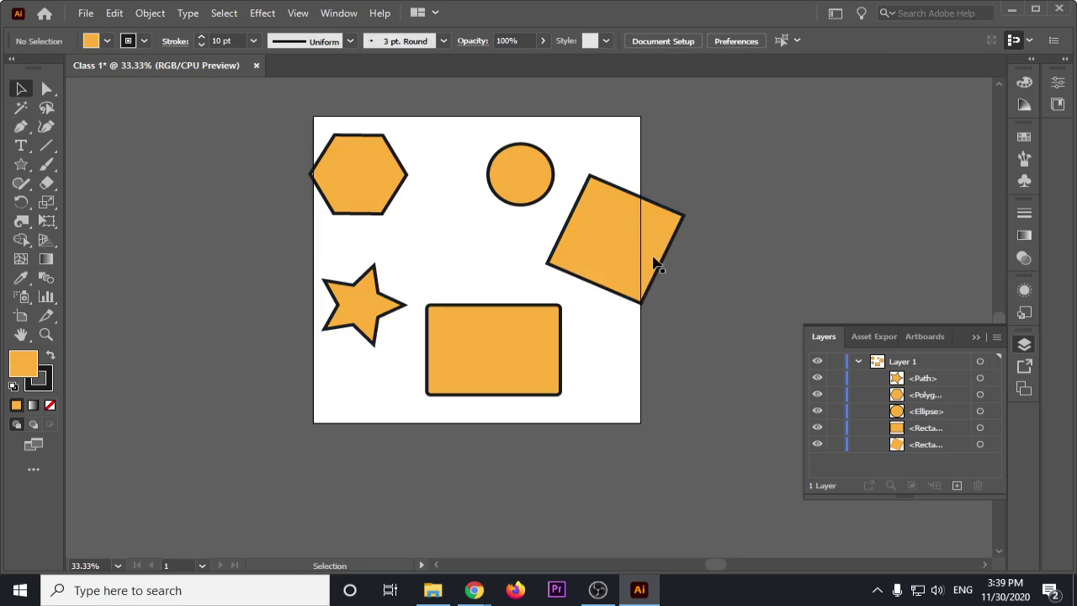
pyautogui.moveTo(654, 265); pyautogui.dragTo(705, 245)
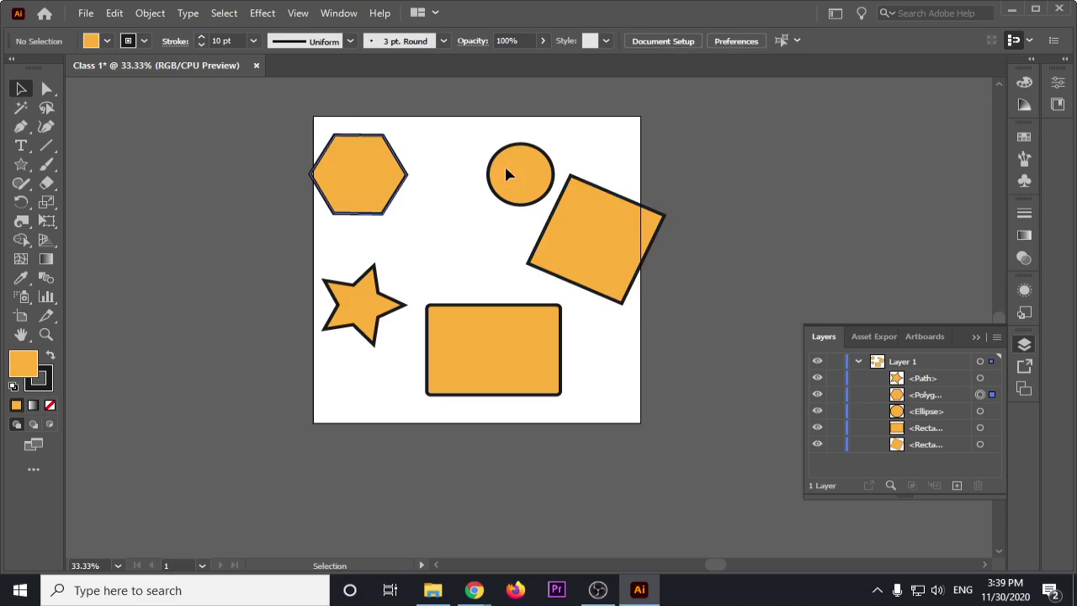
pyautogui.click(362, 177)
pyautogui.click(583, 264)
pyautogui.click(519, 331)
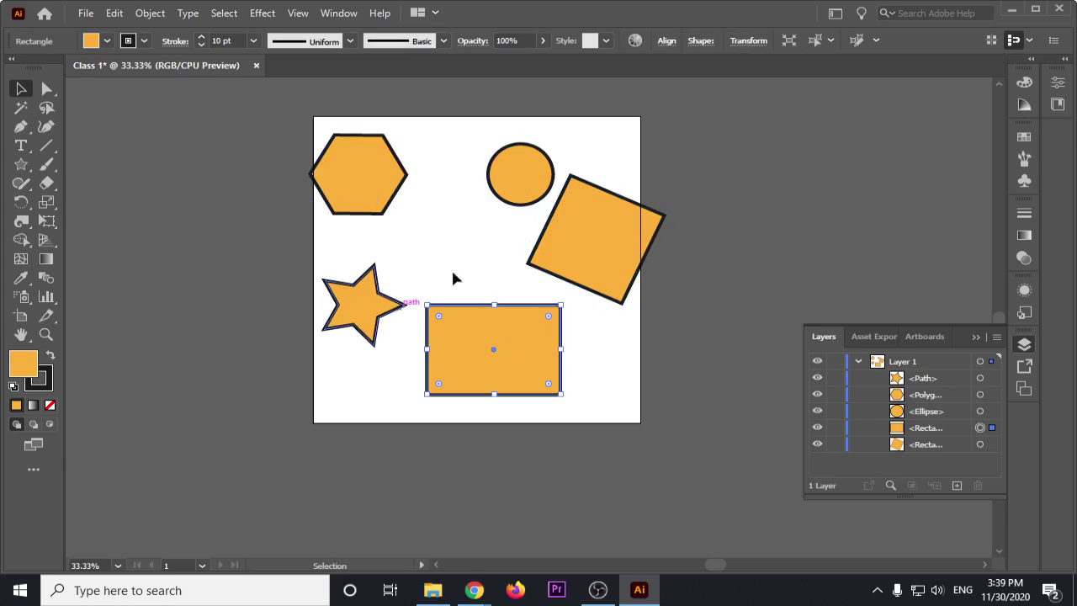
pyautogui.click(919, 444)
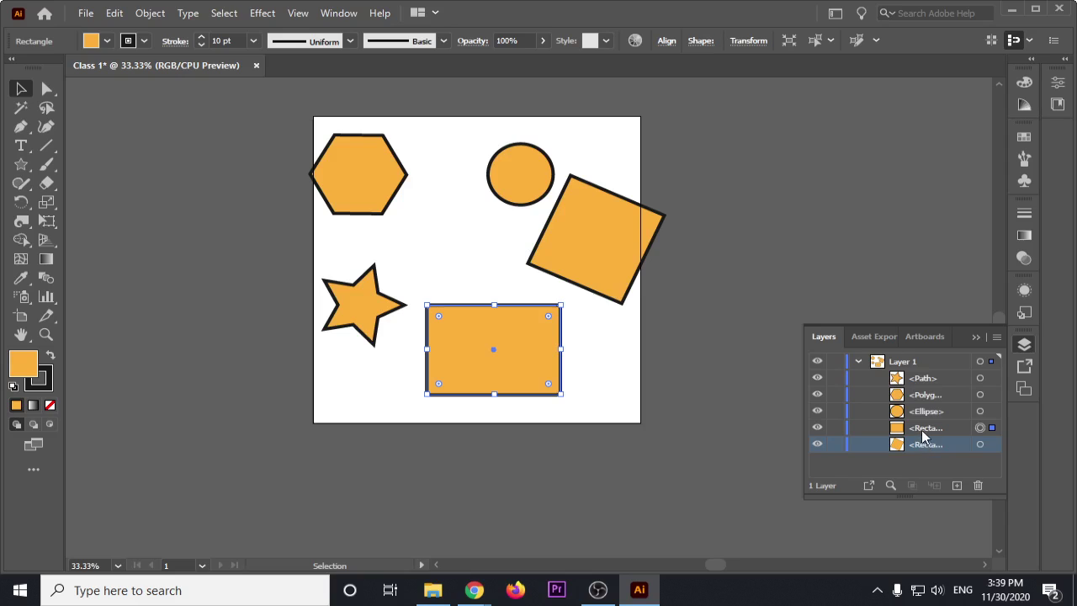
pyautogui.click(926, 429)
pyautogui.click(928, 396)
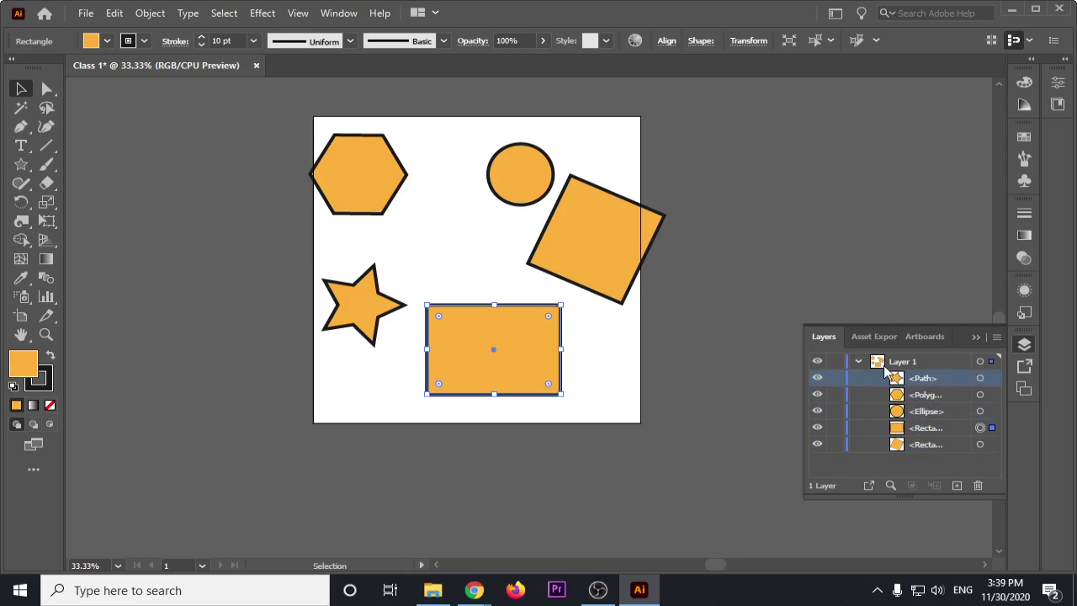
pyautogui.click(763, 220)
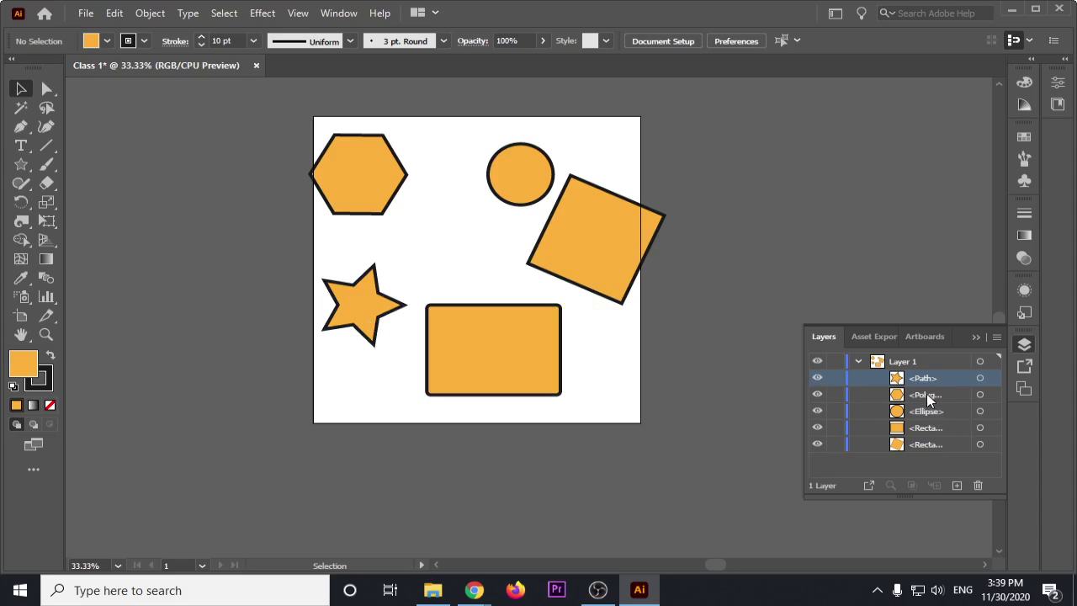
pyautogui.click(817, 378)
pyautogui.click(817, 378)
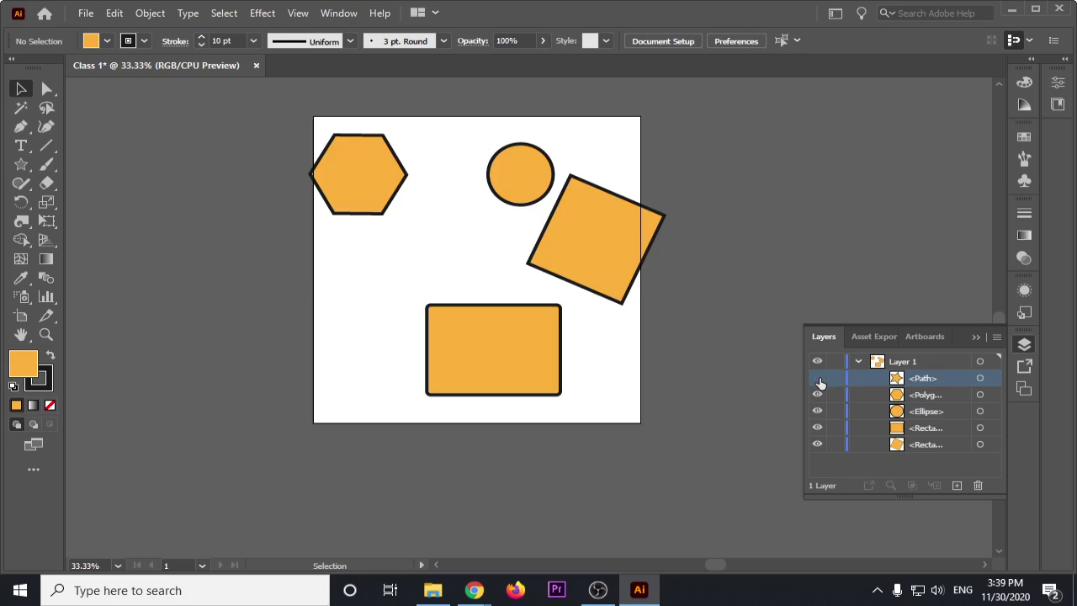
pyautogui.click(817, 378)
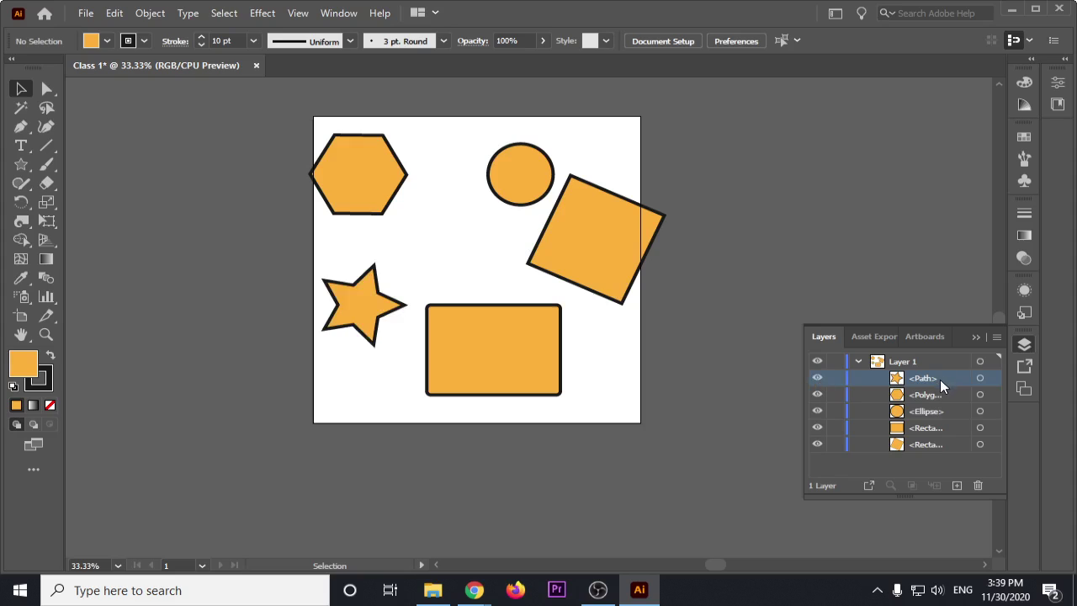
pyautogui.click(834, 377)
pyautogui.moveTo(201, 110); pyautogui.dragTo(685, 405)
pyautogui.moveTo(502, 350); pyautogui.dragTo(685, 272)
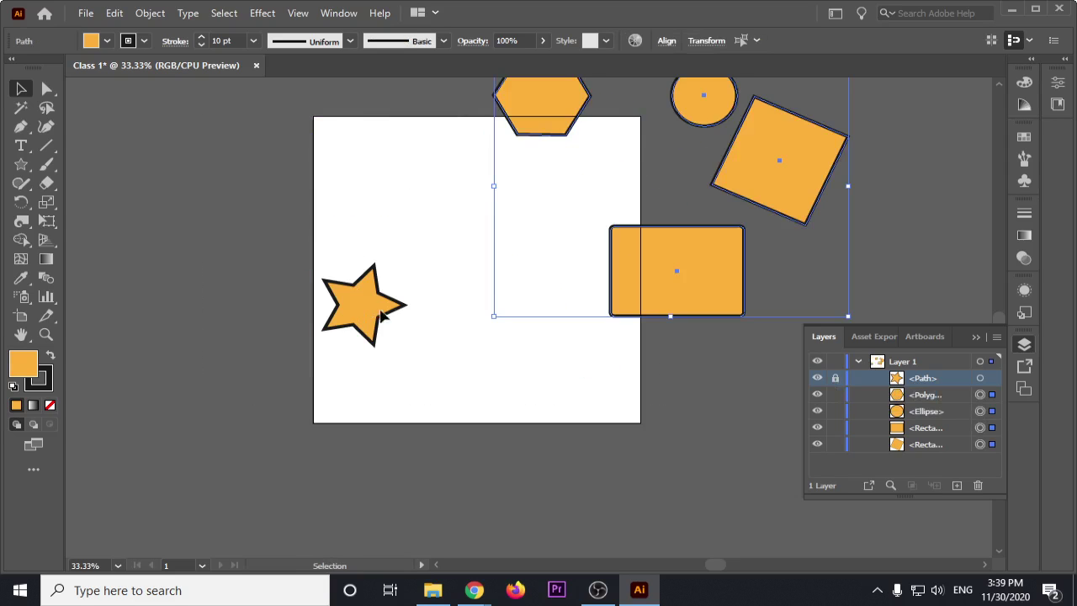
pyautogui.hotkey('ctrl', 'z')
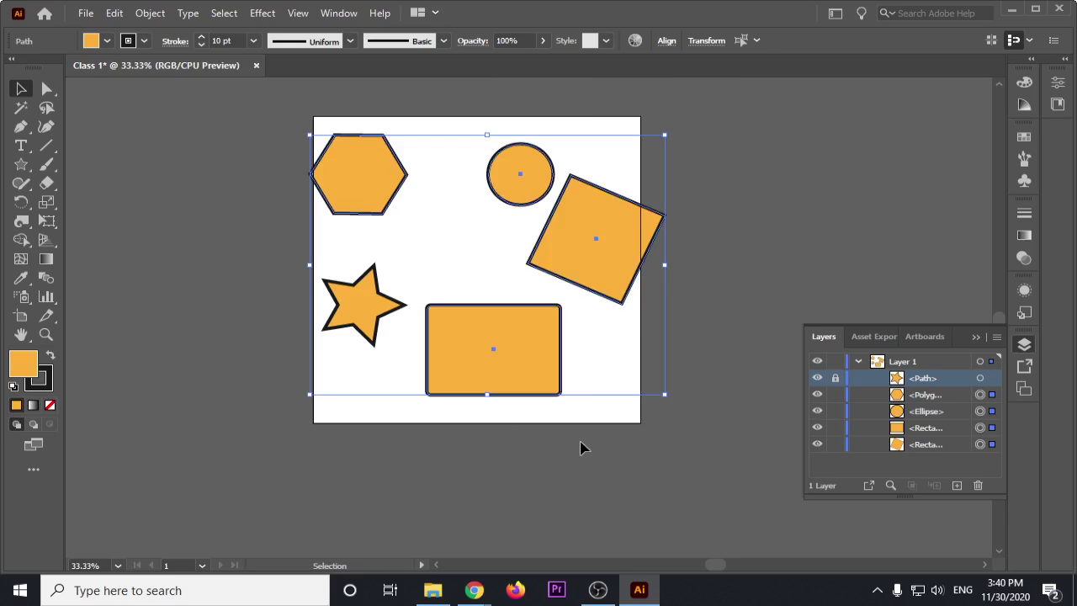
pyautogui.hotkey('ctrl', 'shift', 'a')
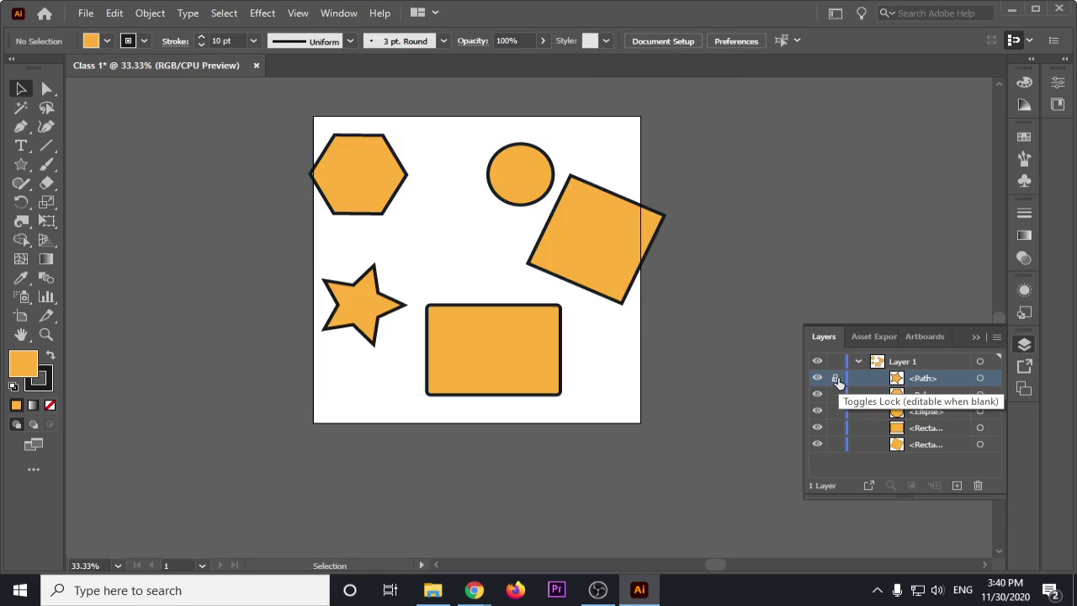
pyautogui.click(837, 382)
pyautogui.moveTo(706, 147); pyautogui.dragTo(278, 452)
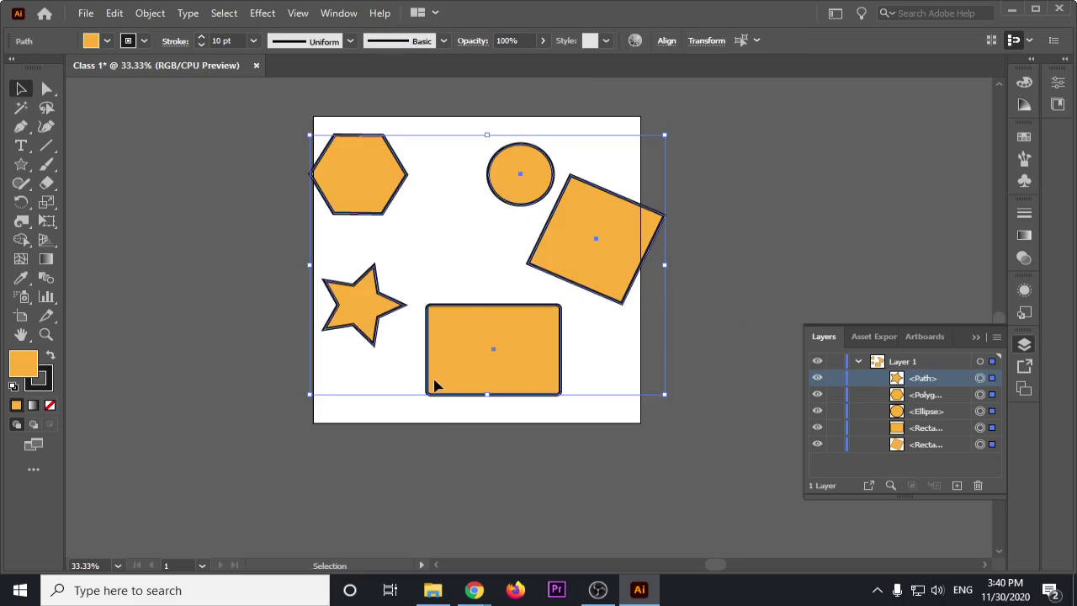
pyautogui.moveTo(435, 384); pyautogui.dragTo(664, 379)
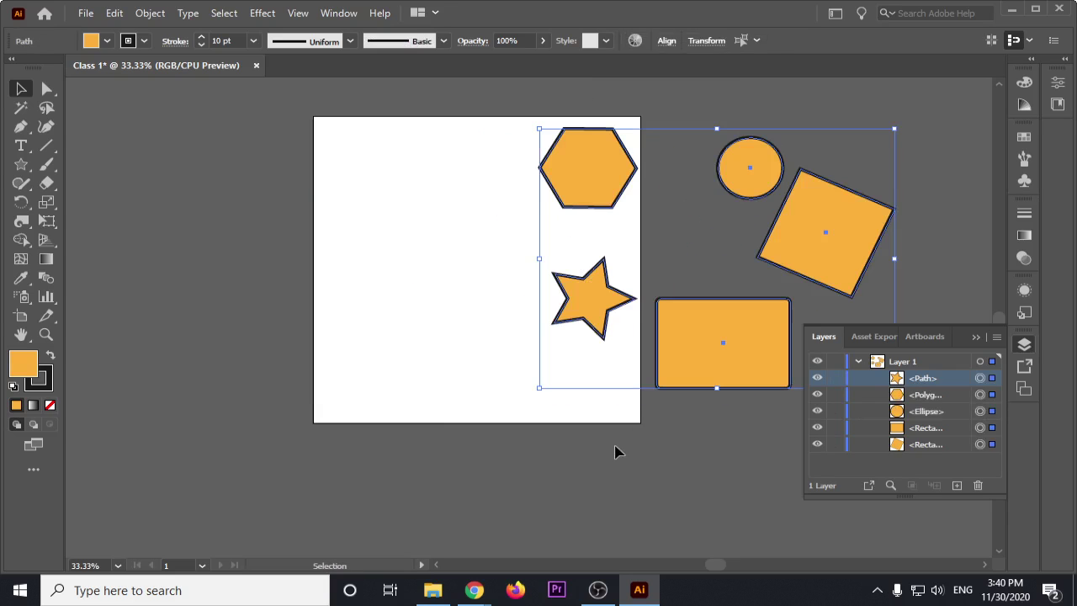
pyautogui.hotkey('ctrl', 'z')
pyautogui.hotkey('ctrl', 'z')
pyautogui.click(569, 460)
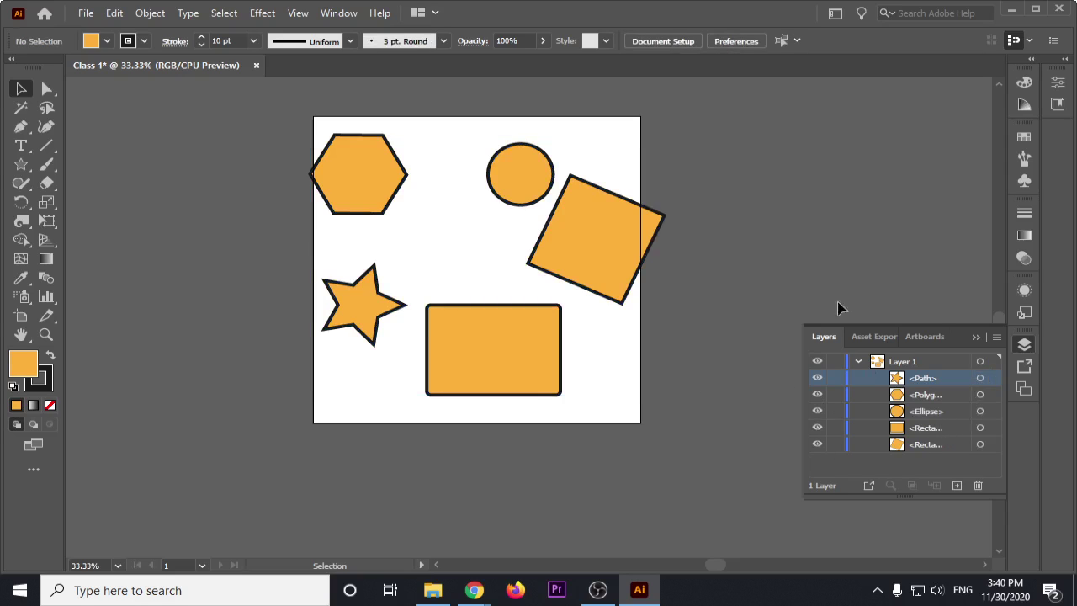
pyautogui.moveTo(693, 133)
pyautogui.mouseDown()
pyautogui.moveTo(327, 372)
pyautogui.moveTo(351, 384)
pyautogui.mouseUp()
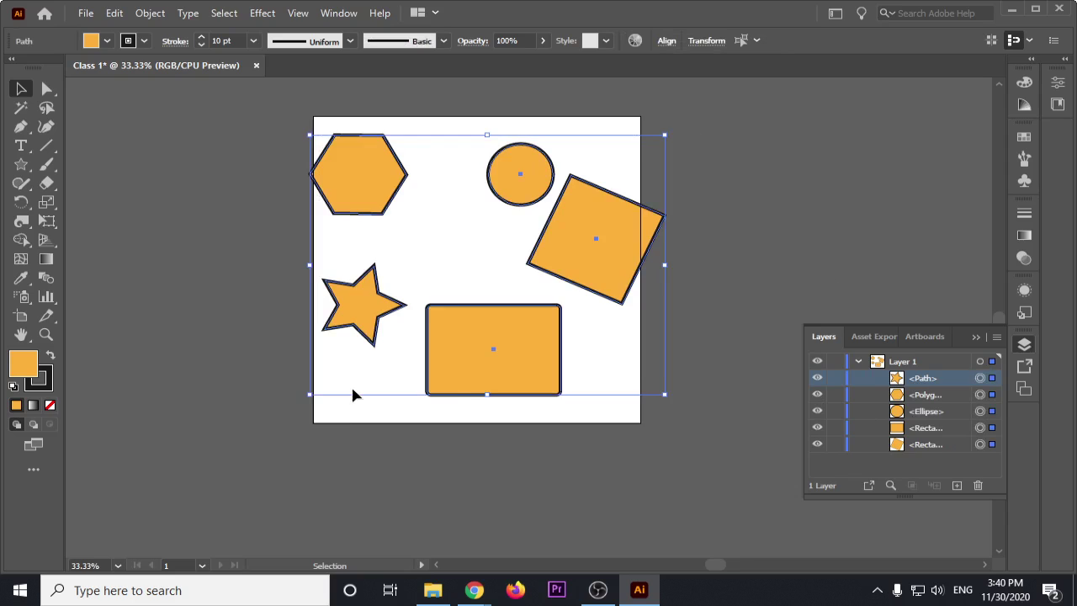
pyautogui.scroll(-1, 350, 384)
pyautogui.moveTo(424, 365)
pyautogui.mouseDown()
pyautogui.moveTo(334, 290)
pyautogui.moveTo(537, 305)
pyautogui.mouseUp()
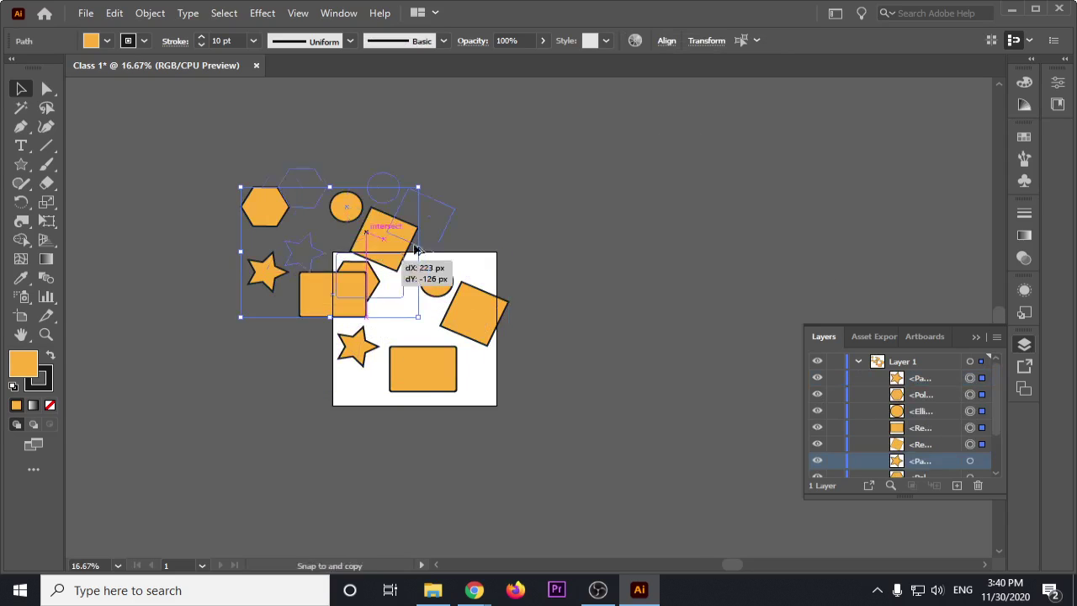
pyautogui.hotkey('ctrl', 'z')
pyautogui.press('v')
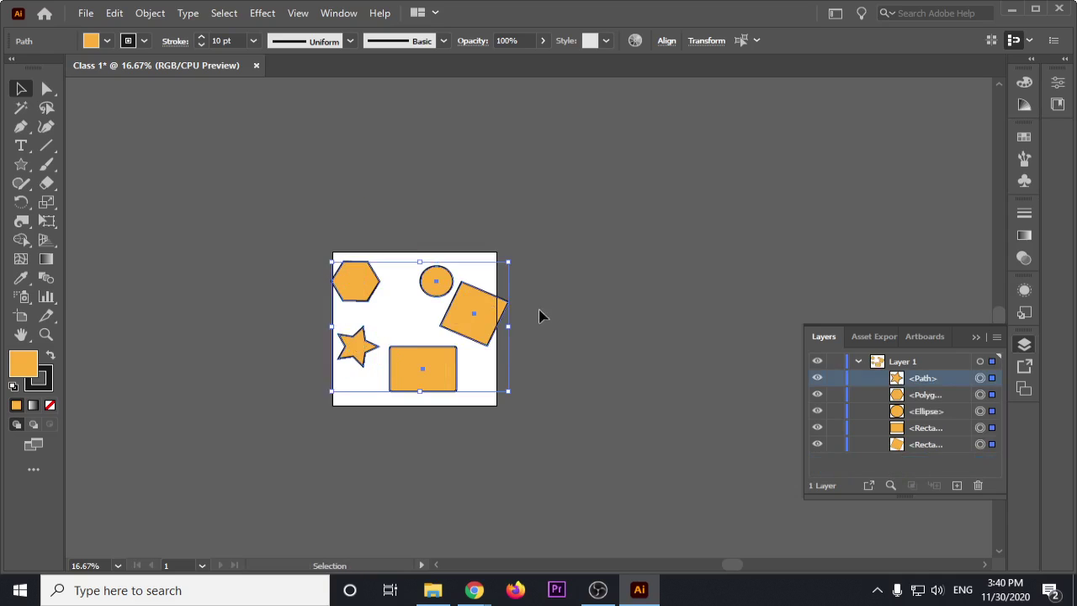
pyautogui.click(493, 353)
pyautogui.scroll(2, 493, 354)
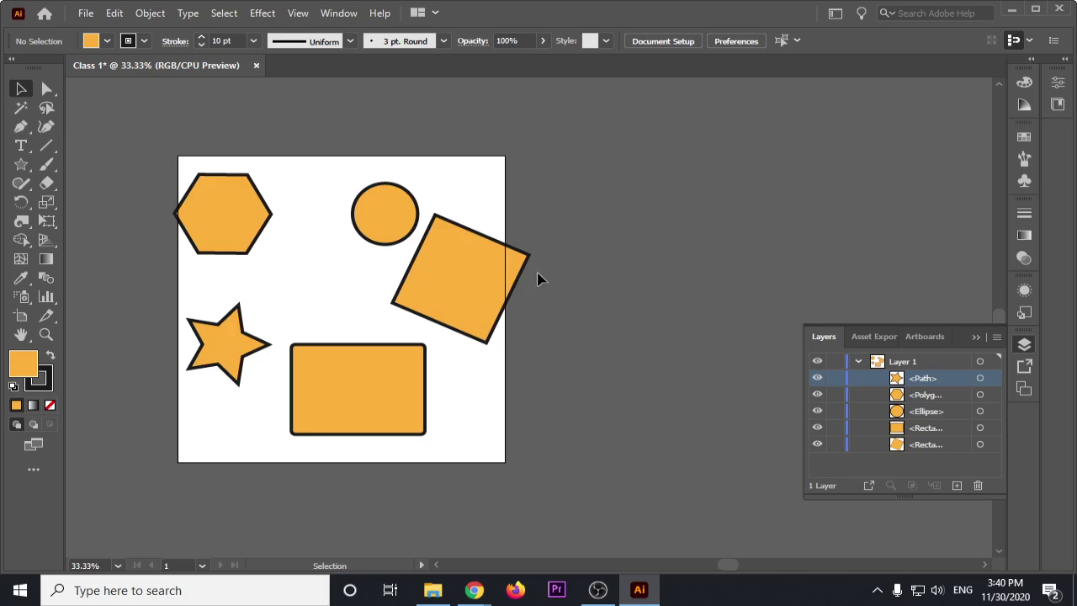
# Step: Move the circle onto the rectangle and send it behind the rectangle with Ctrl+Shift+[
pyautogui.moveTo(381, 202)
pyautogui.mouseDown()
pyautogui.moveTo(349, 211)
pyautogui.moveTo(348, 332)
pyautogui.mouseUp()
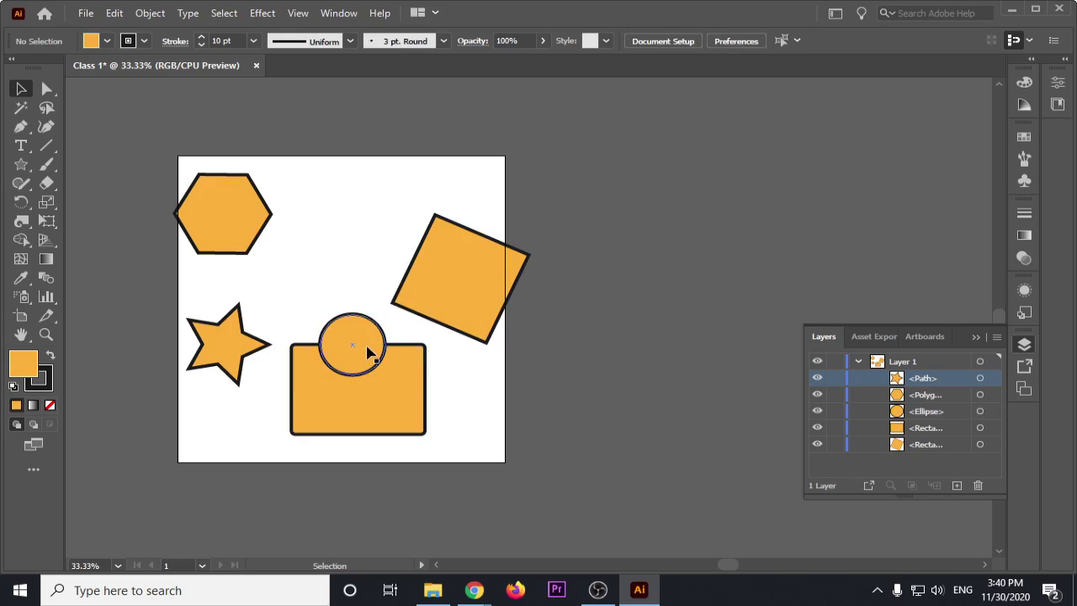
pyautogui.moveTo(290, 310); pyautogui.dragTo(341, 395)
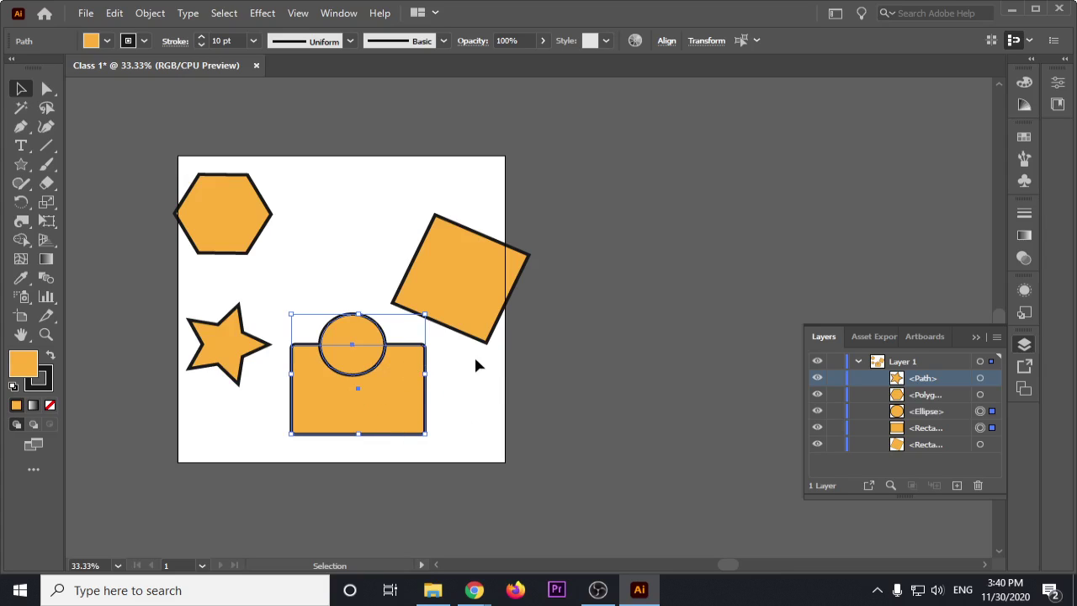
pyautogui.click(507, 379)
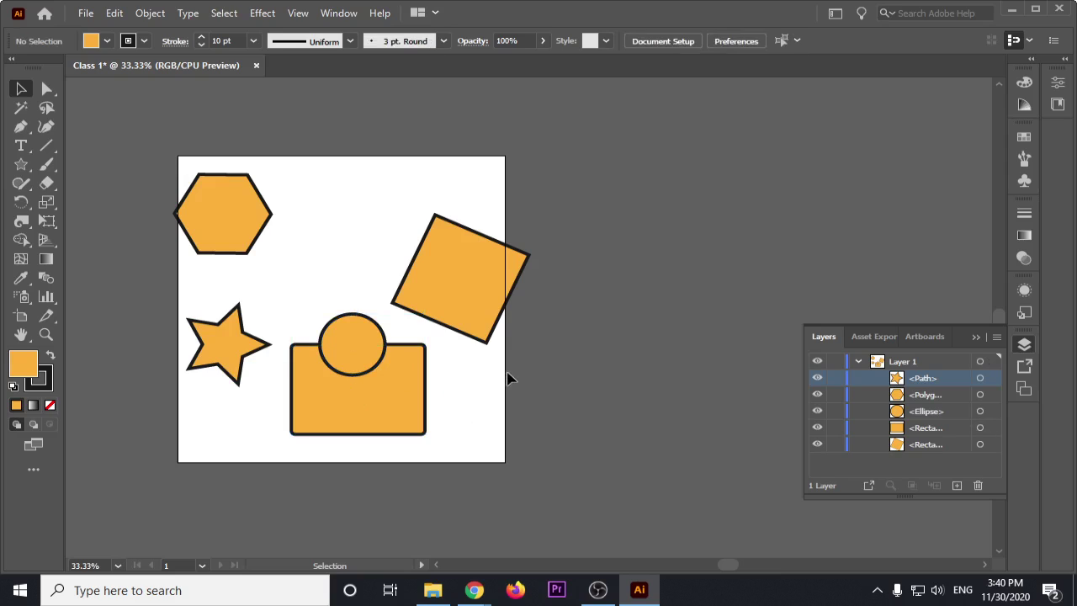
pyautogui.click(350, 353)
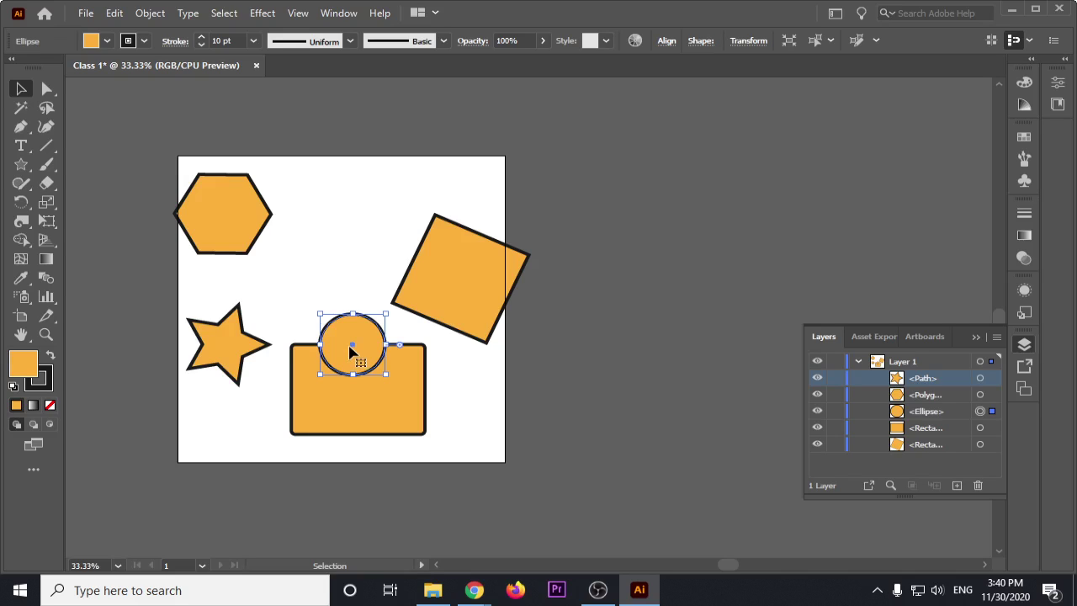
pyautogui.hotkey('ctrl', 'shift', '[')
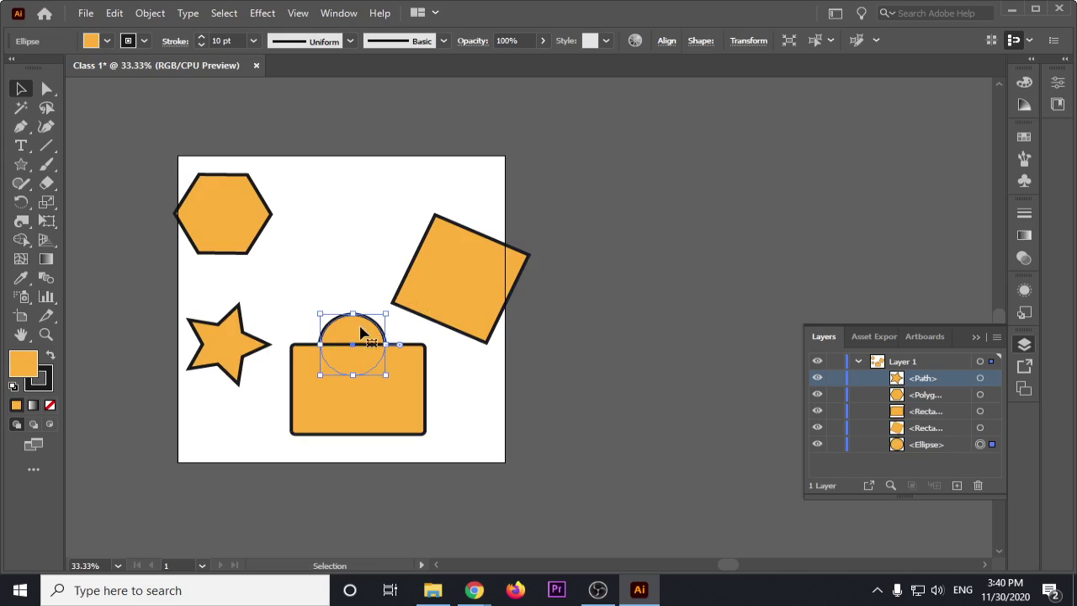
pyautogui.moveTo(360, 330); pyautogui.dragTo(356, 360)
pyautogui.click(461, 384)
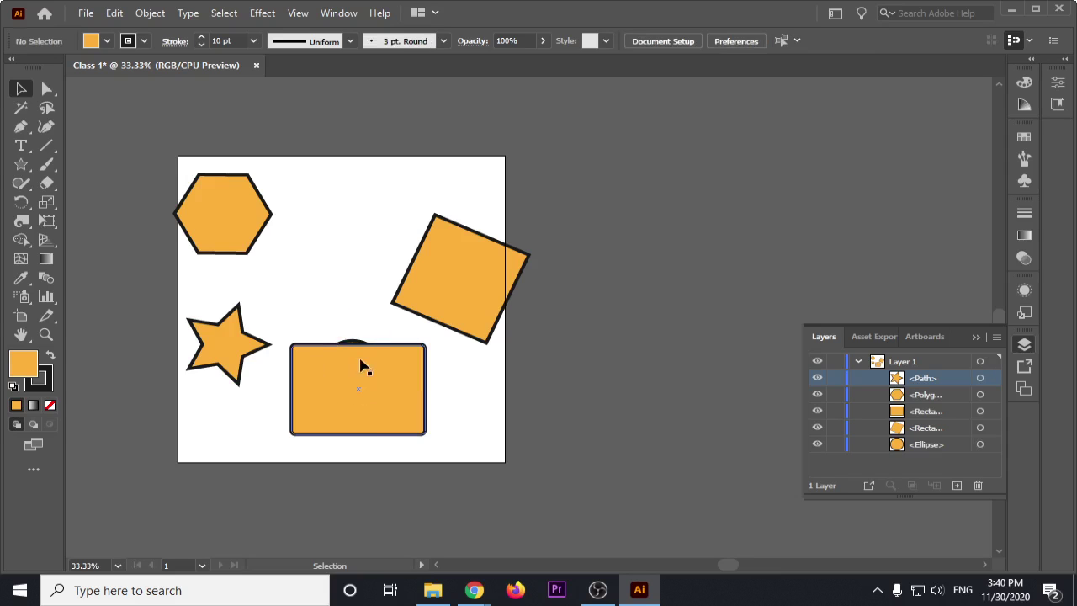
# Step: Set the rotated square down onto the rectangle's top edge
pyautogui.scroll(2, 372, 337)
pyautogui.moveTo(485, 282); pyautogui.dragTo(259, 282)
pyautogui.moveTo(390, 336); pyautogui.dragTo(389, 336)
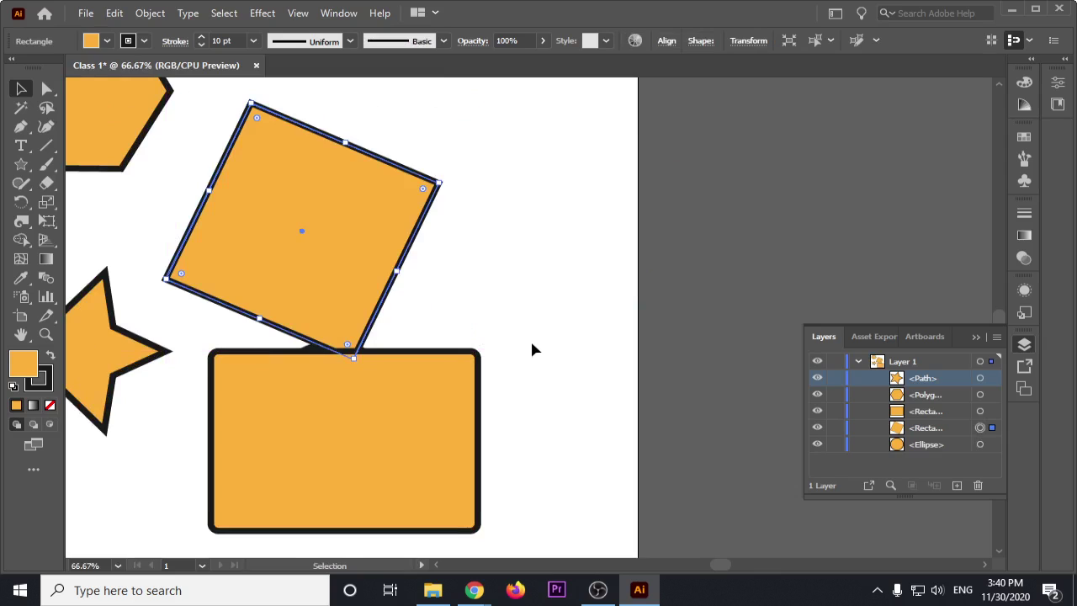
pyautogui.click(530, 344)
pyautogui.scroll(3, 359, 363)
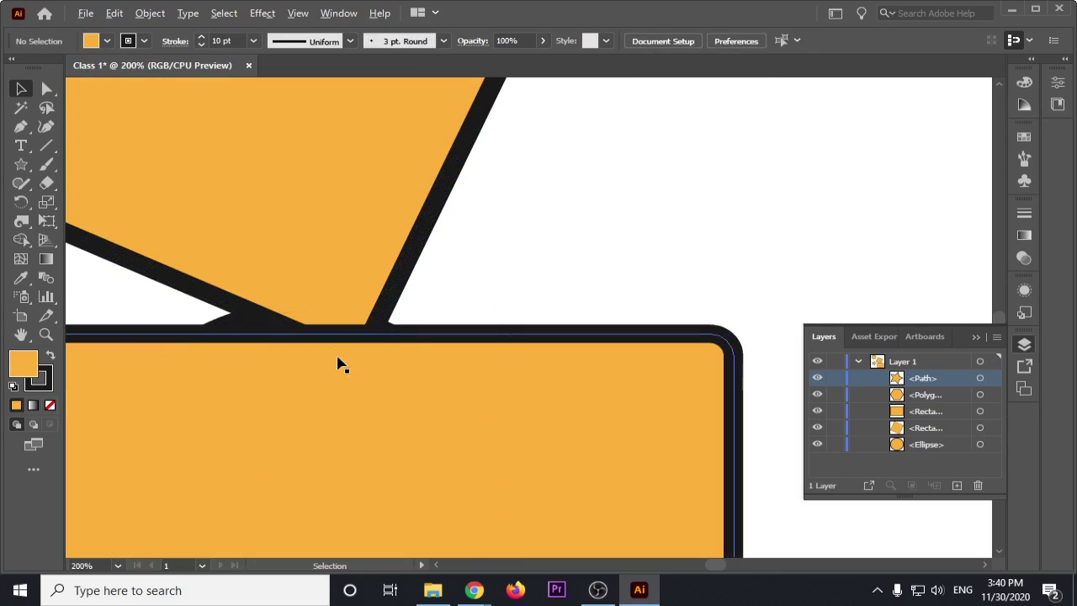
pyautogui.scroll(-3, 339, 365)
pyautogui.scroll(-3, 341, 365)
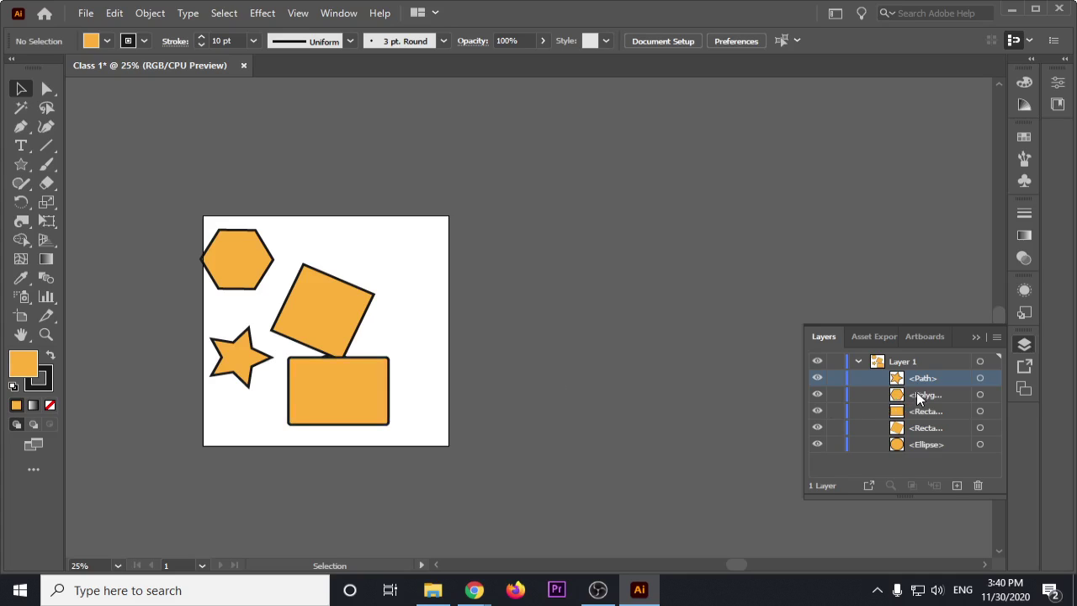
# Step: Select the hidden ellipse via Layers, then try moving the rectangle aside and undo it
pyautogui.click(921, 444)
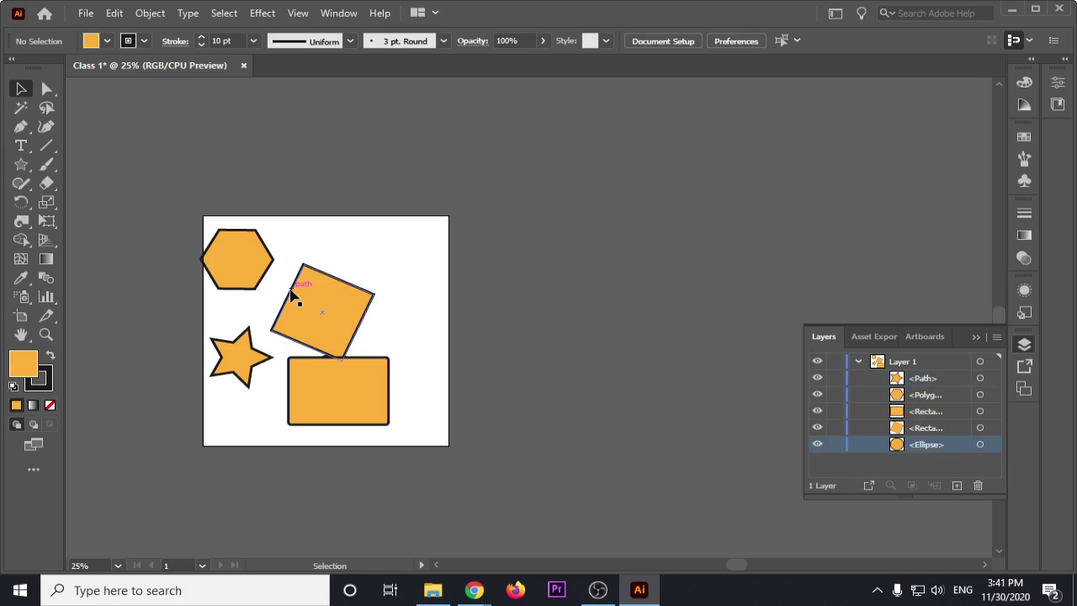
pyautogui.click(979, 445)
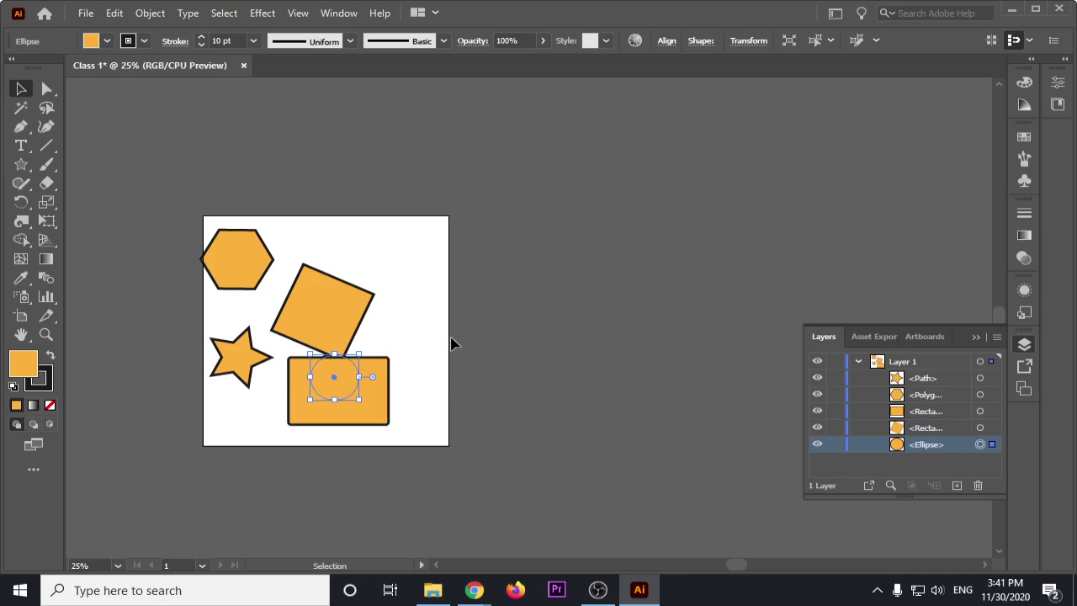
pyautogui.press('Right')
pyautogui.press('Right')
pyautogui.press('Right')
pyautogui.press('Right')
pyautogui.press('Right')
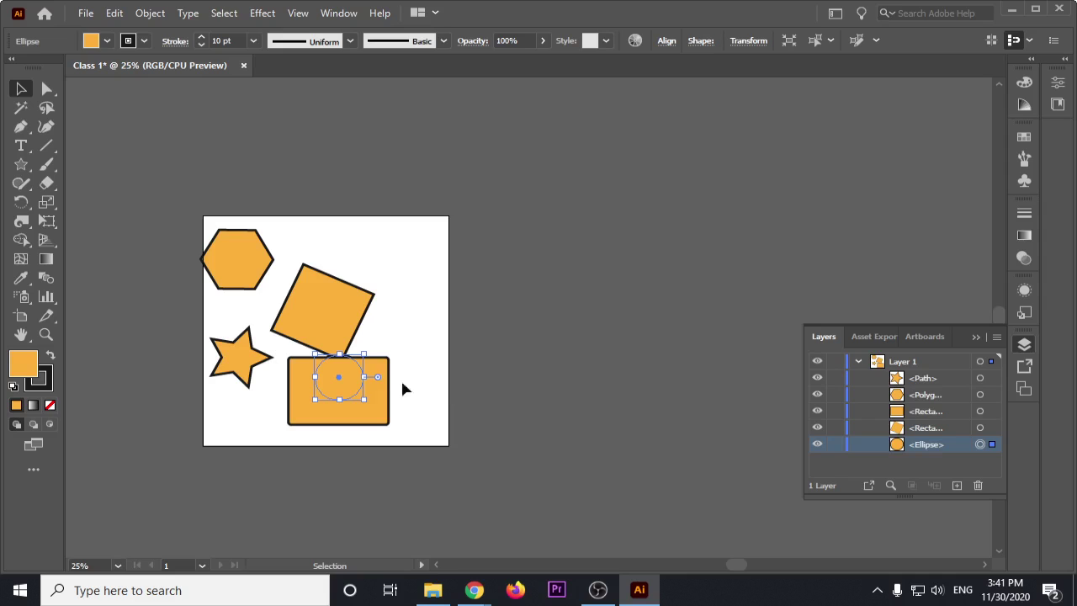
pyautogui.click(30, 89)
pyautogui.moveTo(357, 385); pyautogui.dragTo(460, 309)
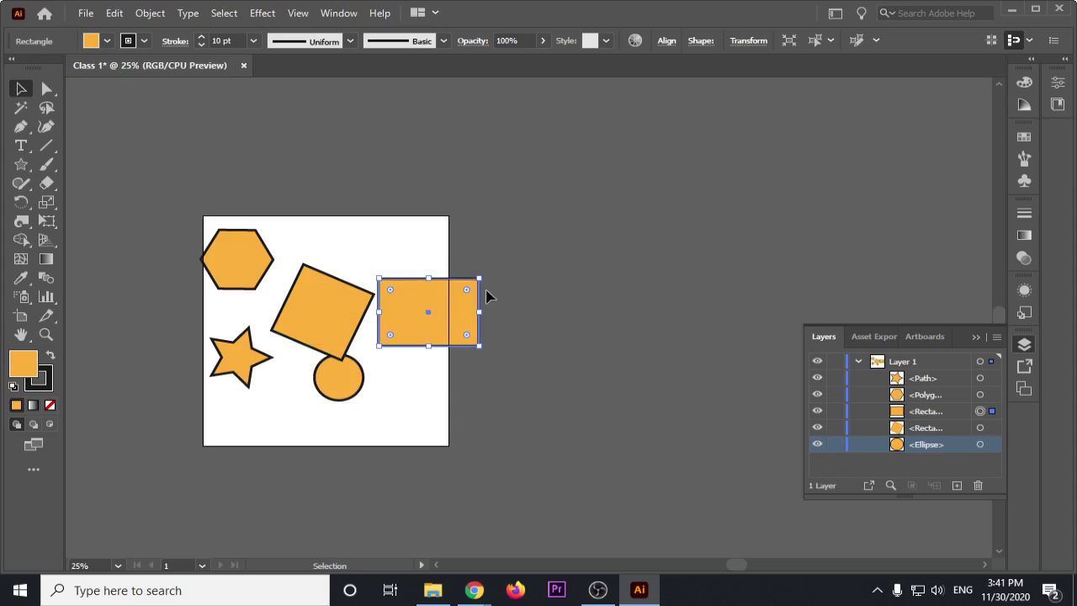
pyautogui.hotkey('ctrl', 'z')
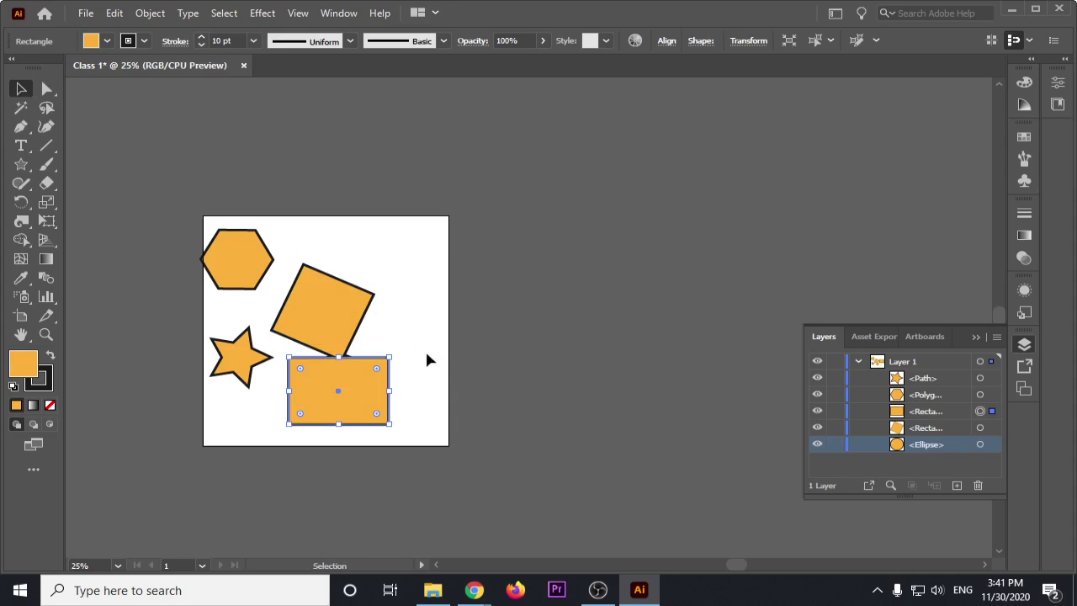
pyautogui.click(580, 360)
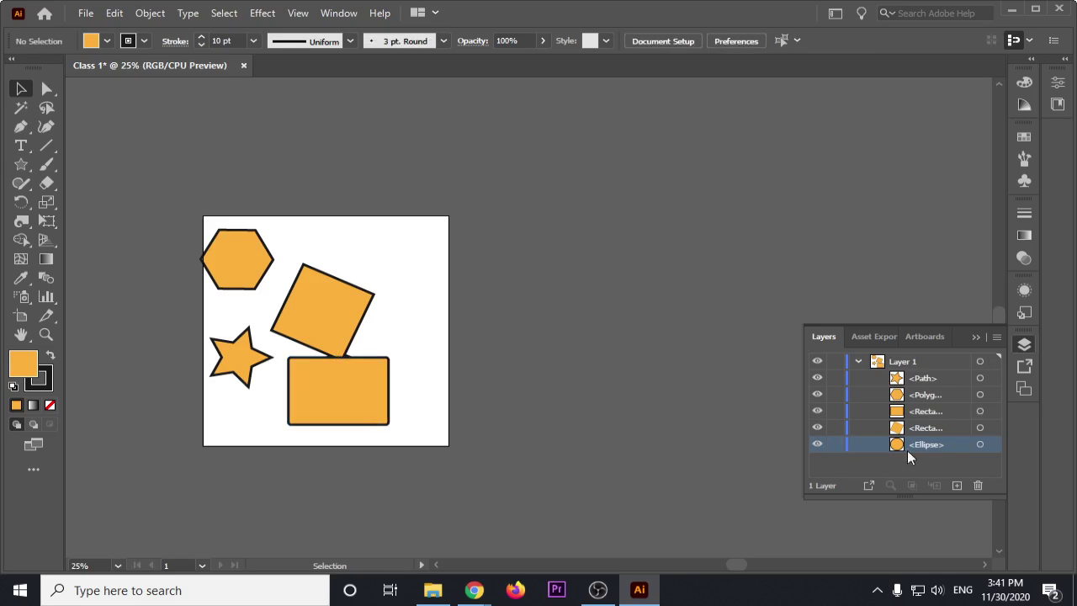
# Step: Arrow-nudge the hidden circle right and up until it peeks above the rectangle's top-right corner
pyautogui.click(979, 445)
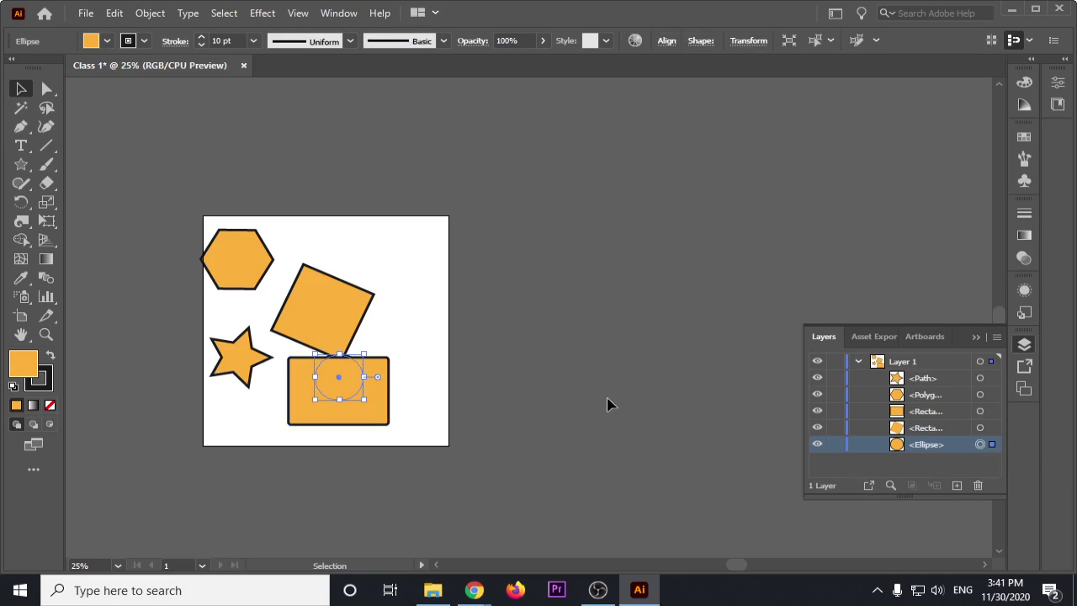
pyautogui.press('Right')
pyautogui.press('Right')
pyautogui.press('Right')
pyautogui.press('Right')
pyautogui.press('Right')
pyautogui.press('Right')
pyautogui.press('Right')
pyautogui.press('Right')
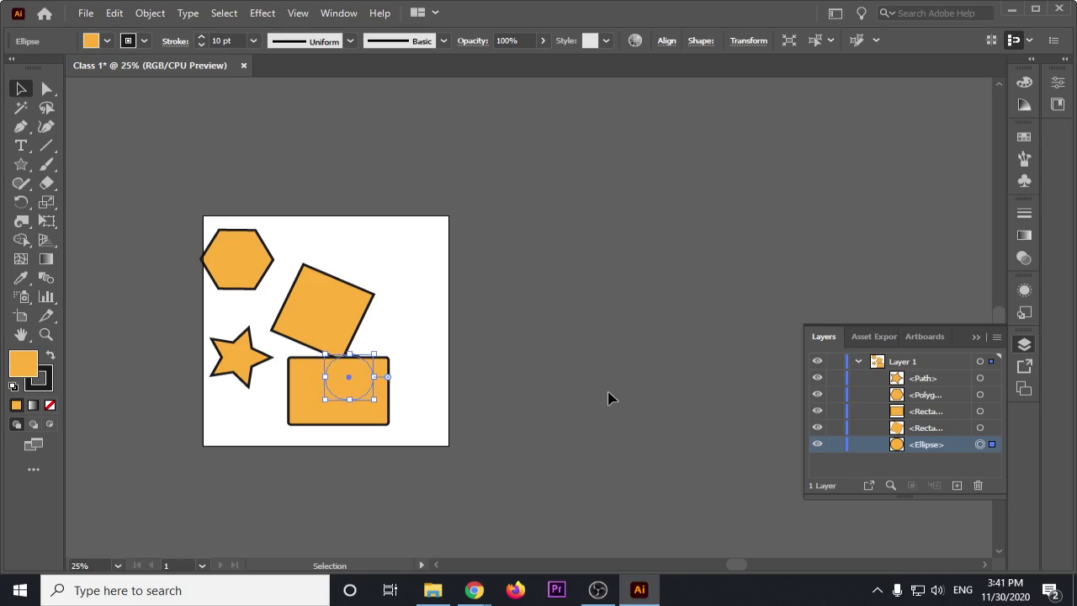
pyautogui.press('Right')
pyautogui.press('Right')
pyautogui.press('Right')
pyautogui.press('Right')
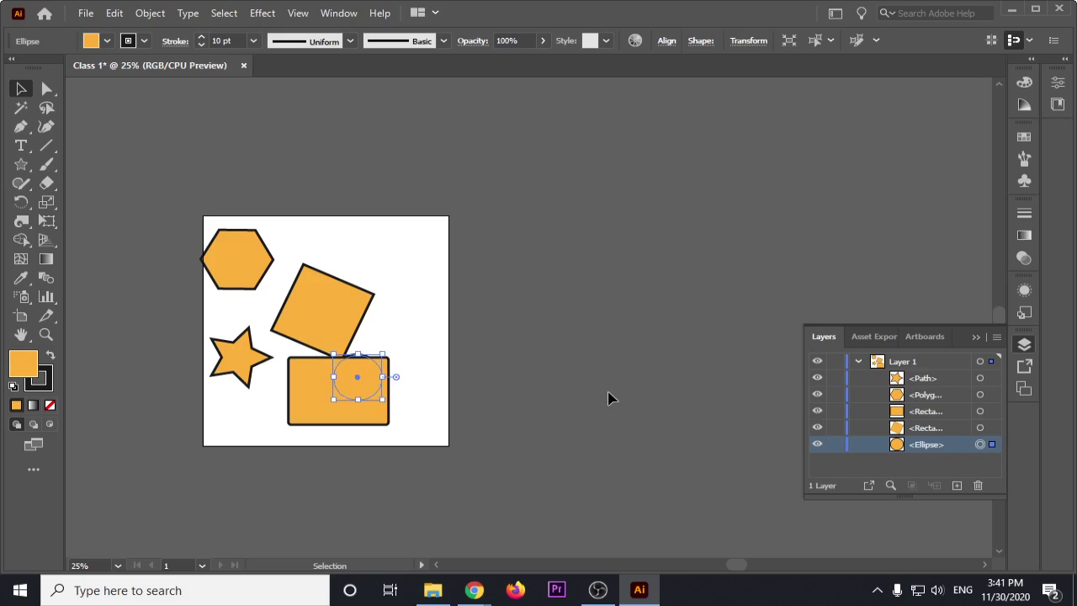
pyautogui.press('Right')
pyautogui.press('Up')
pyautogui.press('Up')
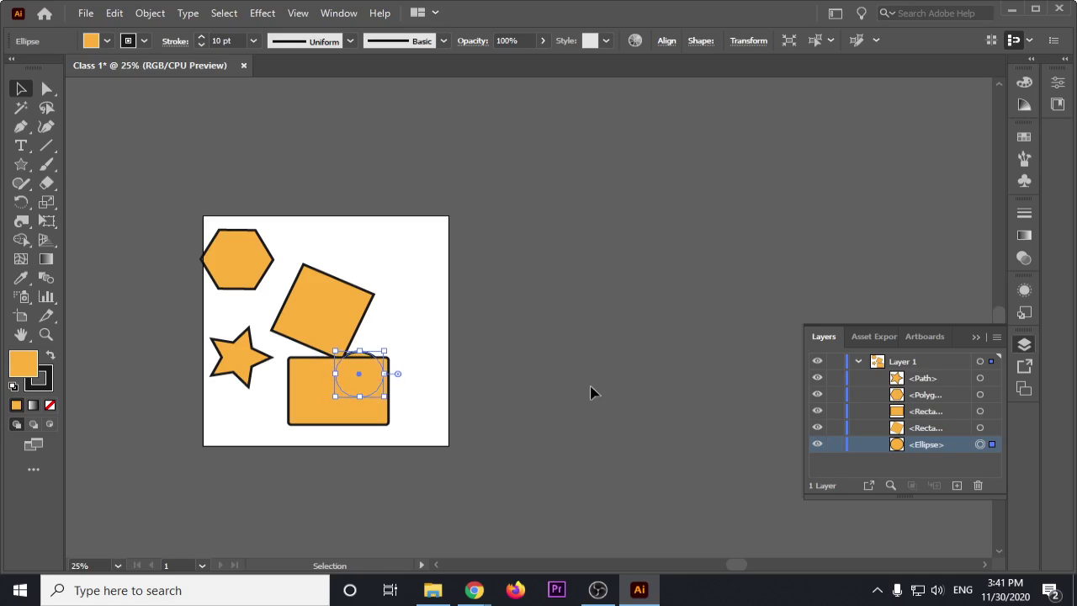
pyautogui.press('Up')
pyautogui.press('Up')
pyautogui.press('Up')
pyautogui.press('Up')
pyautogui.press('Up')
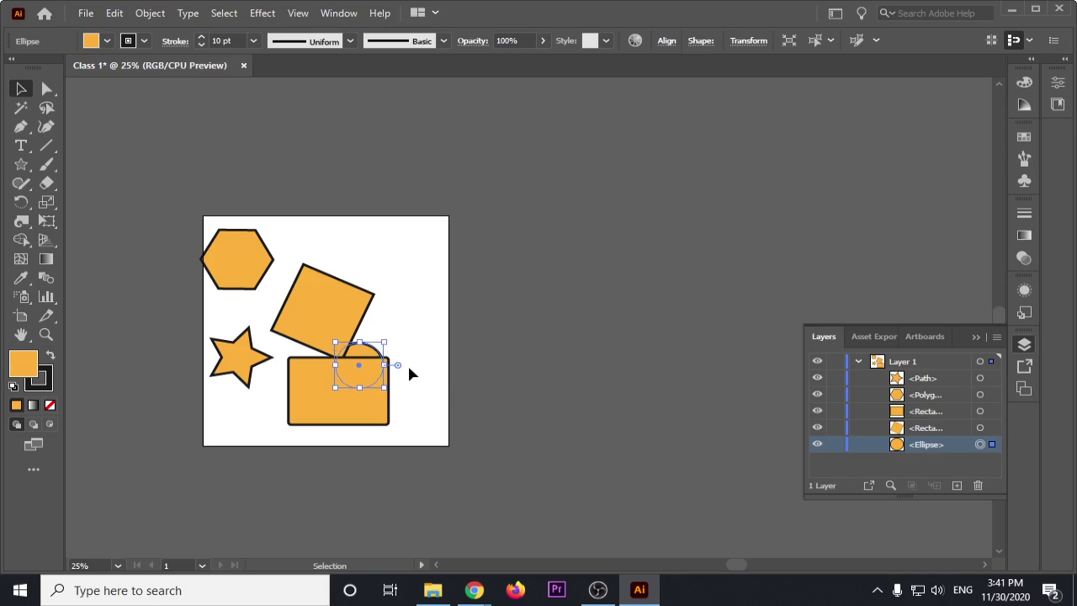
pyautogui.press('Up')
pyautogui.press('Up')
pyautogui.press('Right')
pyautogui.press('Right')
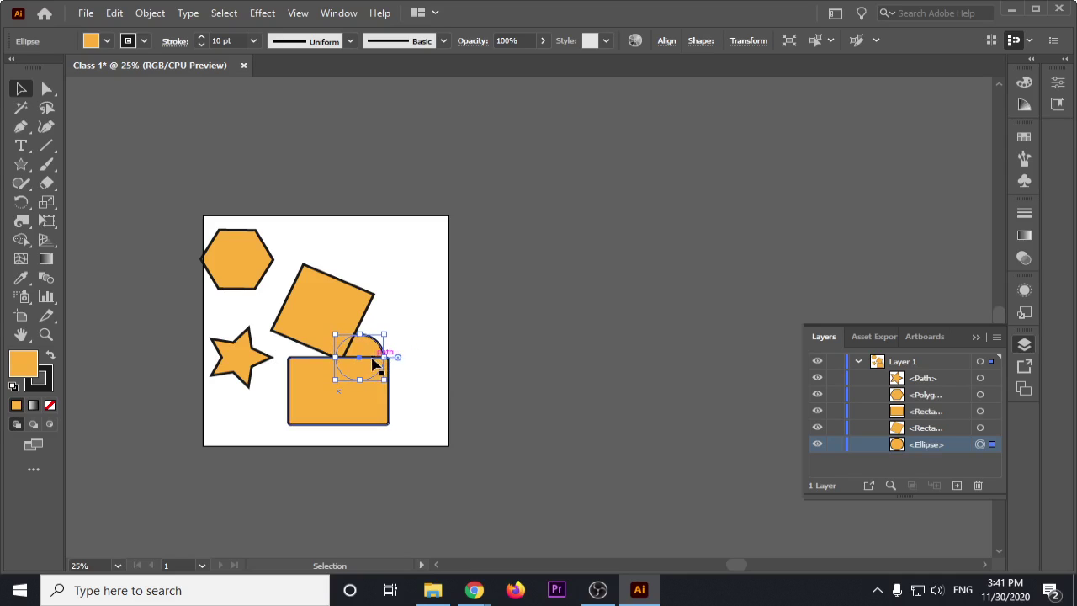
pyautogui.press('Up')
pyautogui.press('Up')
pyautogui.press('Right')
pyautogui.press('Right')
pyautogui.press('Right')
pyautogui.press('Right')
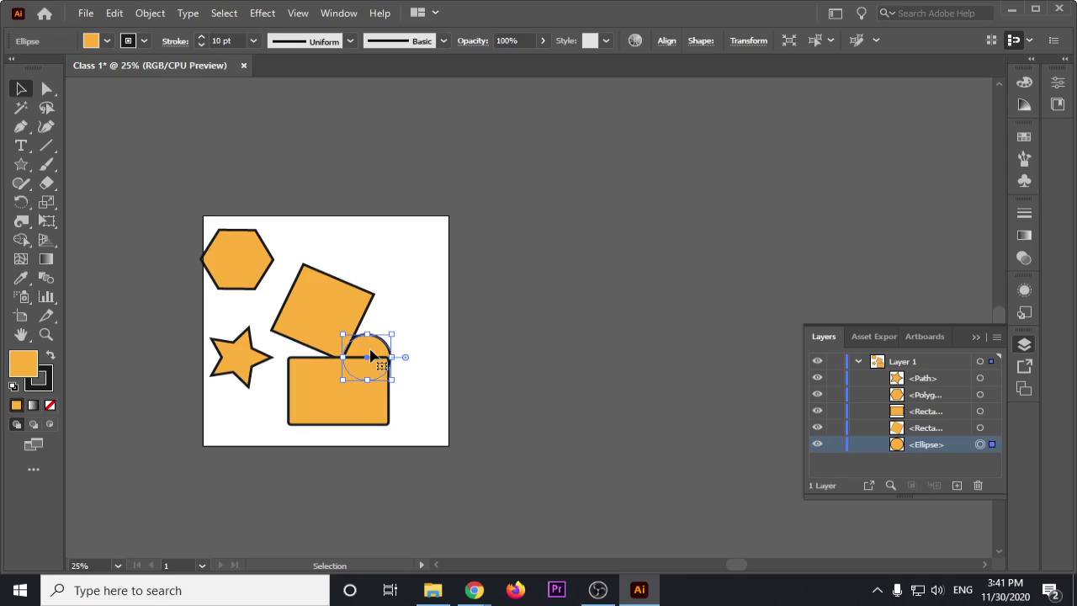
pyautogui.press('Right')
pyautogui.press('Right')
pyautogui.press('Right')
pyautogui.press('Right')
pyautogui.press('Right')
pyautogui.press('Right')
pyautogui.press('Right')
pyautogui.press('Right')
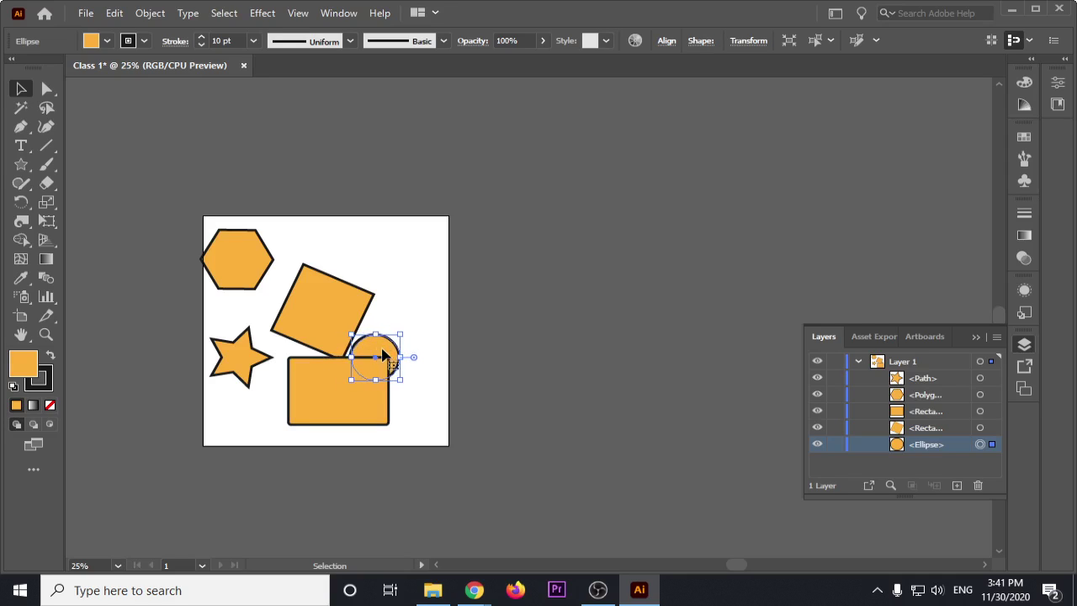
pyautogui.press('Right')
pyautogui.press('Right')
pyautogui.press('Right')
pyautogui.press('Right')
pyautogui.press('Right')
pyautogui.press('Right')
pyautogui.press('Right')
pyautogui.press('Right')
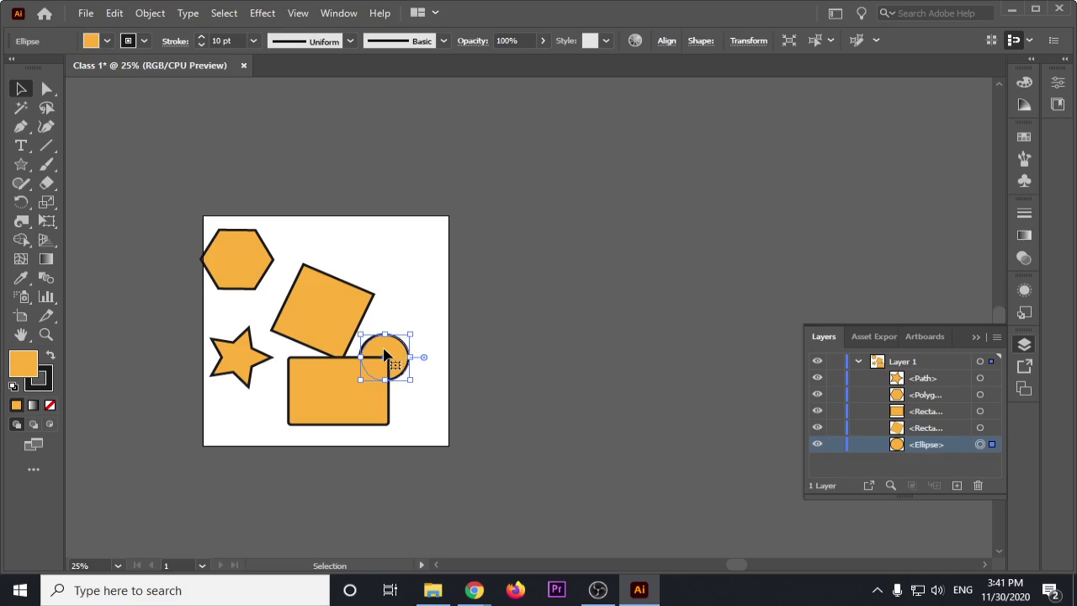
pyautogui.press('Right')
pyautogui.press('Right')
# Step: Drag the orange circle into the artboard's upper-right area and recentre the view on all five shapes
pyautogui.moveTo(400, 352)
pyautogui.mouseDown()
pyautogui.moveTo(448, 178)
pyautogui.moveTo(385, 127)
pyautogui.mouseUp()
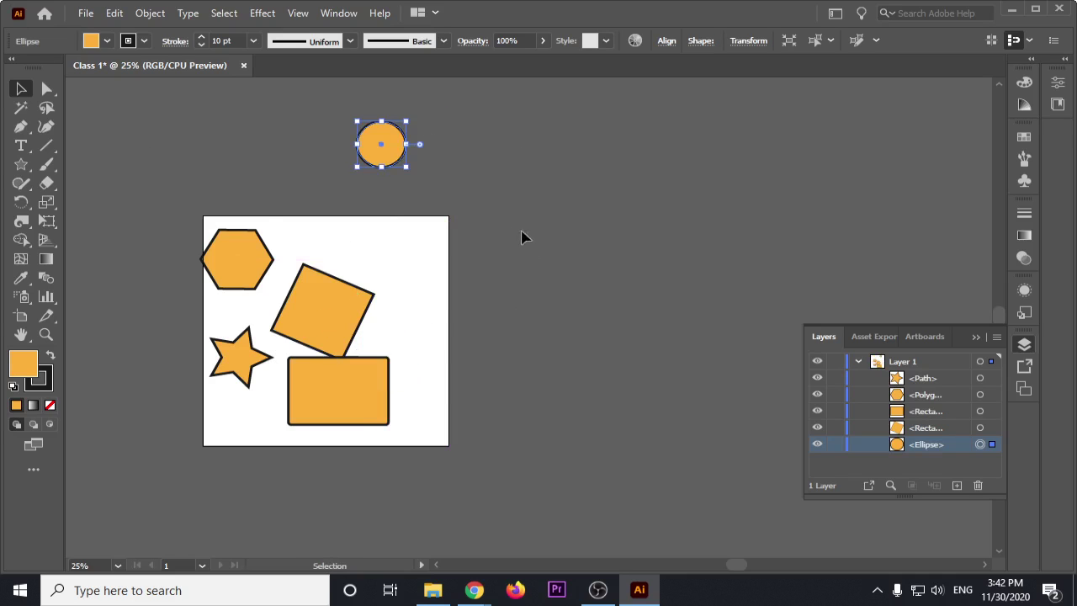
pyautogui.click(503, 187)
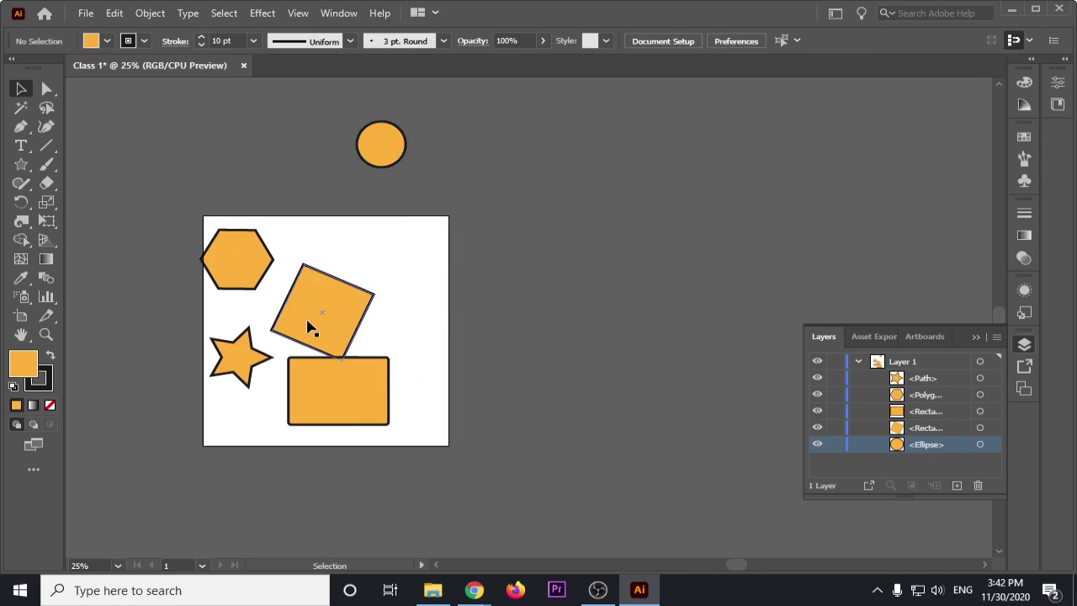
pyautogui.scroll(1, 308, 328)
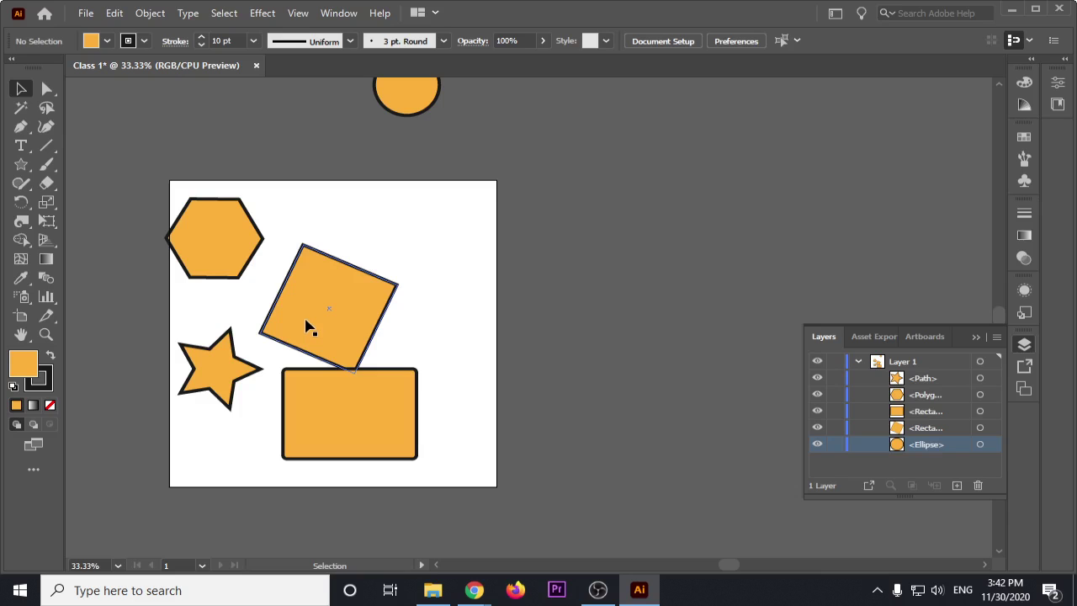
pyautogui.scroll(-1, 320, 303)
pyautogui.moveTo(398, 172); pyautogui.dragTo(404, 171)
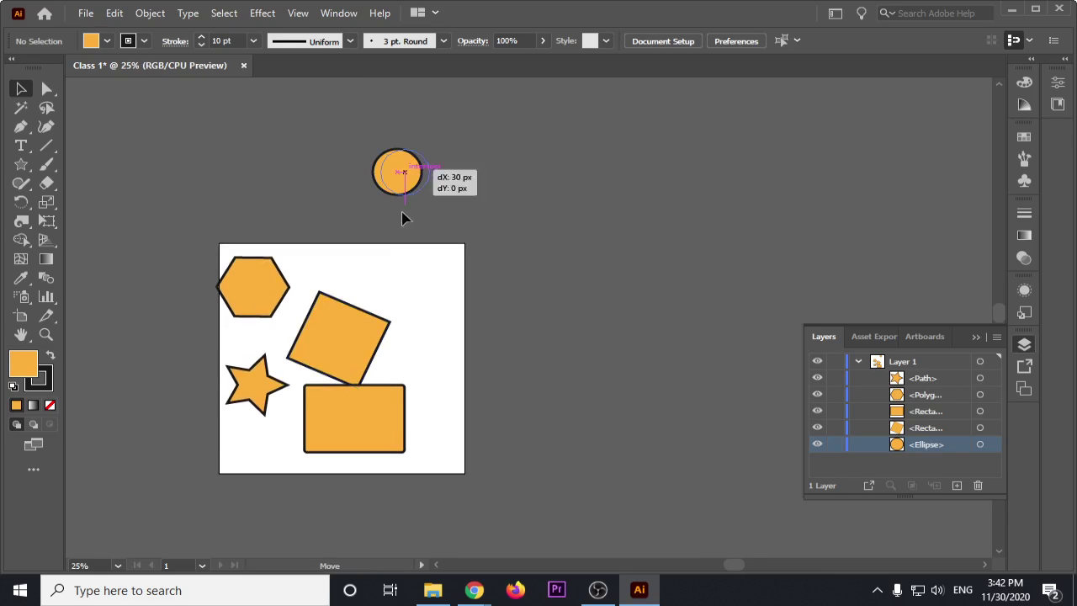
pyautogui.moveTo(402, 219); pyautogui.dragTo(403, 290)
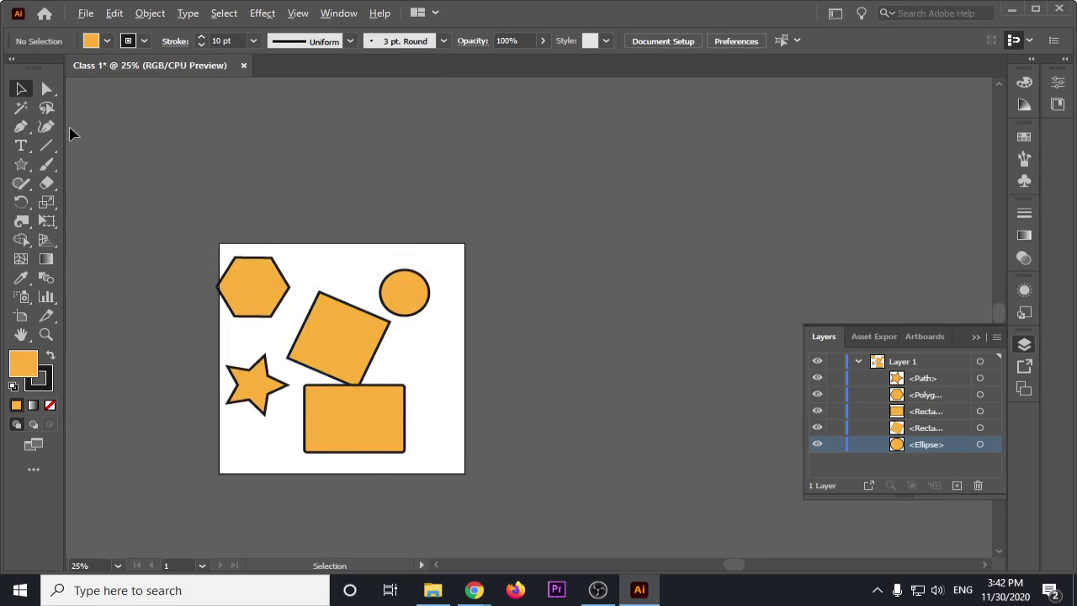
pyautogui.scroll(1, 70, 133)
pyautogui.moveTo(288, 202); pyautogui.dragTo(264, 132)
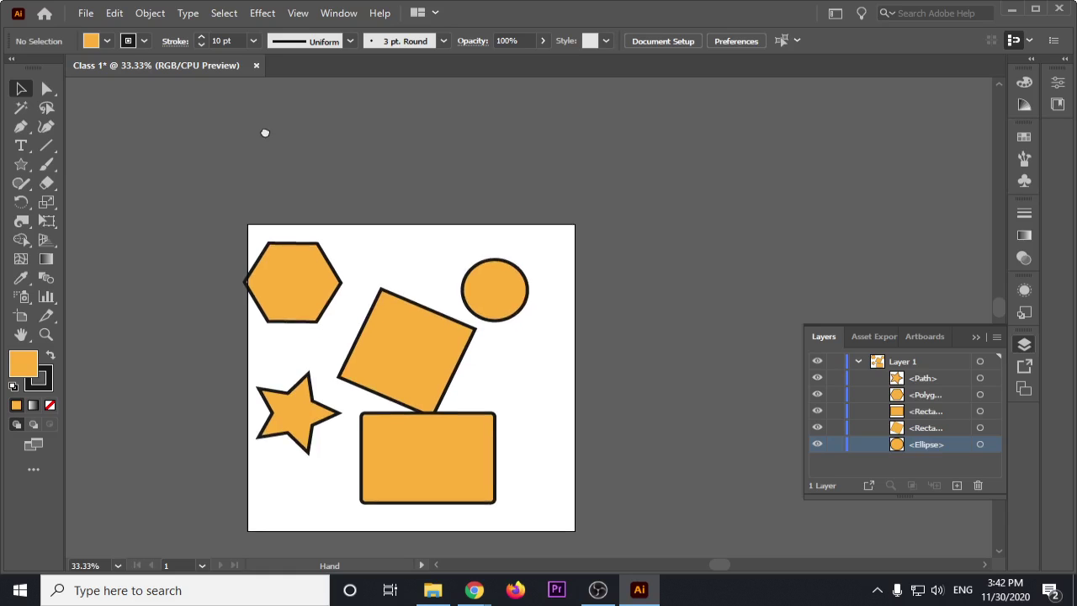
pyautogui.scroll(1, 505, 265)
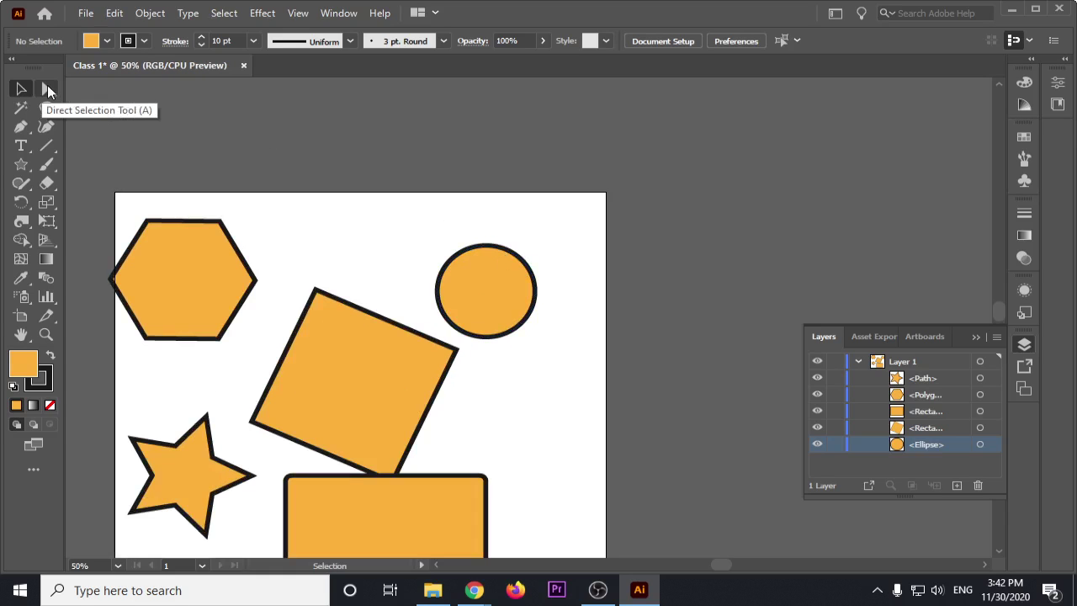
pyautogui.scroll(-2, 308, 231)
pyautogui.scroll(1, 280, 244)
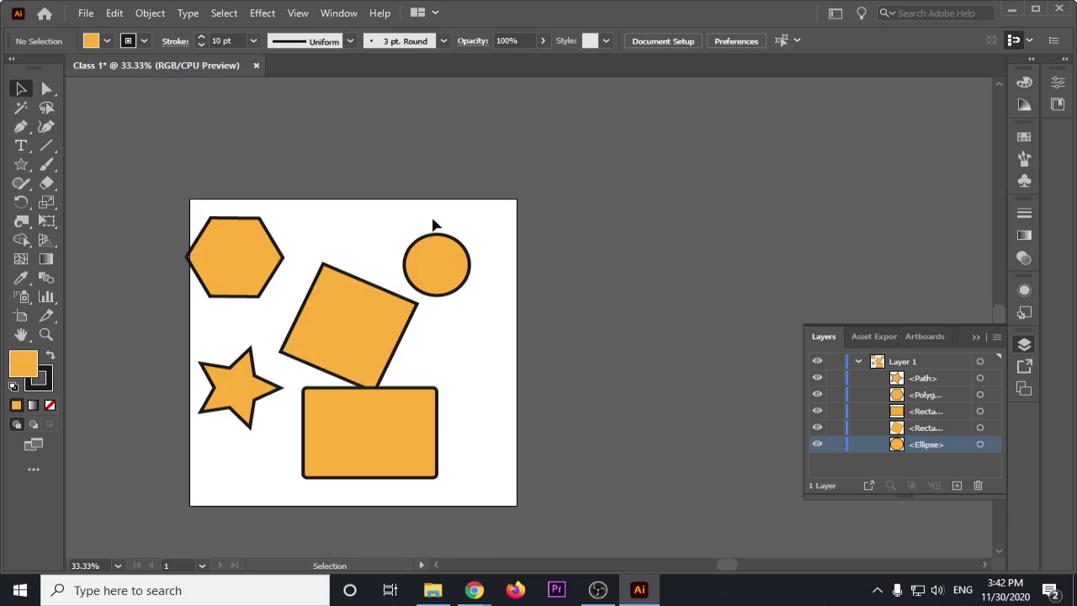
# Step: Alt-drag copies of the circle and hexagon above the artboard
pyautogui.click(444, 271)
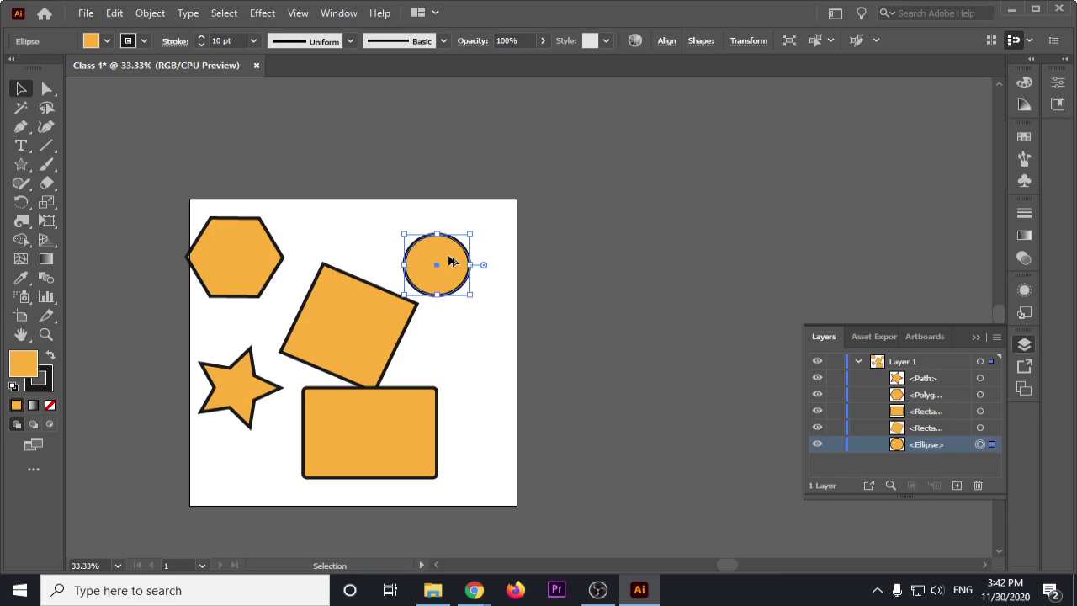
pyautogui.moveTo(438, 249); pyautogui.dragTo(378, 135)
pyautogui.click(242, 258)
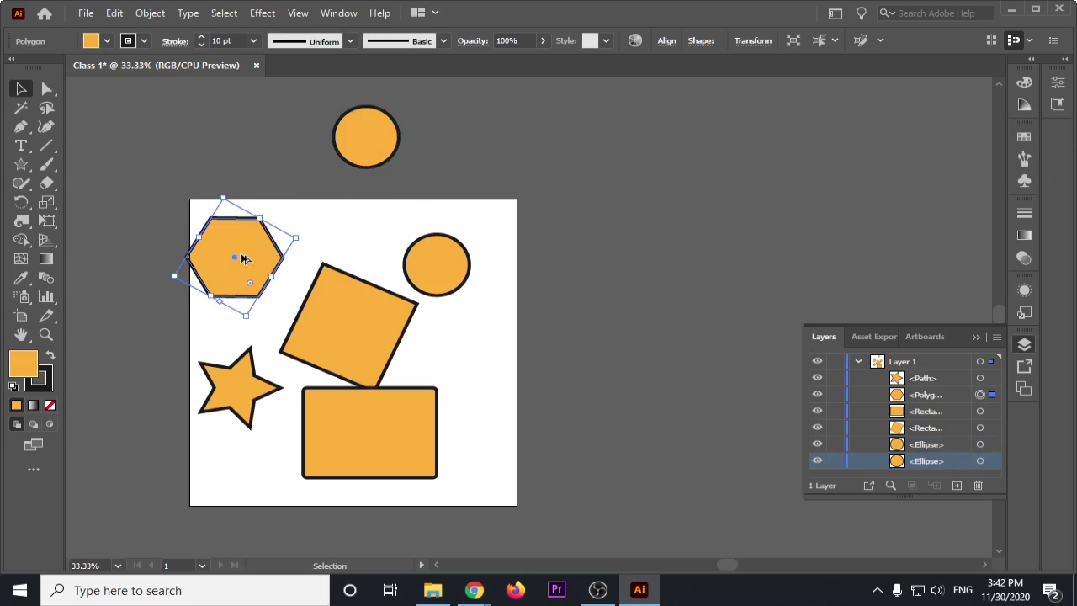
pyautogui.moveTo(242, 258); pyautogui.dragTo(508, 183)
pyautogui.click(541, 360)
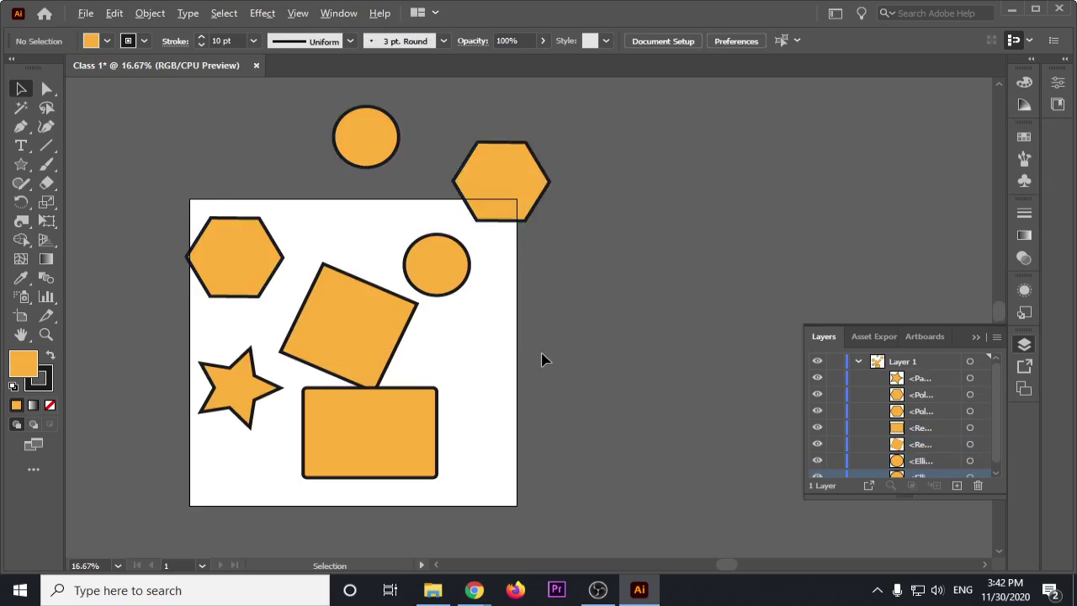
# Step: Select every shape and Alt-drag three duplicate sets off the artboard
pyautogui.hotkey('ctrl', '-')
pyautogui.hotkey('ctrl', '-')
pyautogui.hotkey('ctrl', '-')
pyautogui.moveTo(211, 180); pyautogui.dragTo(599, 510)
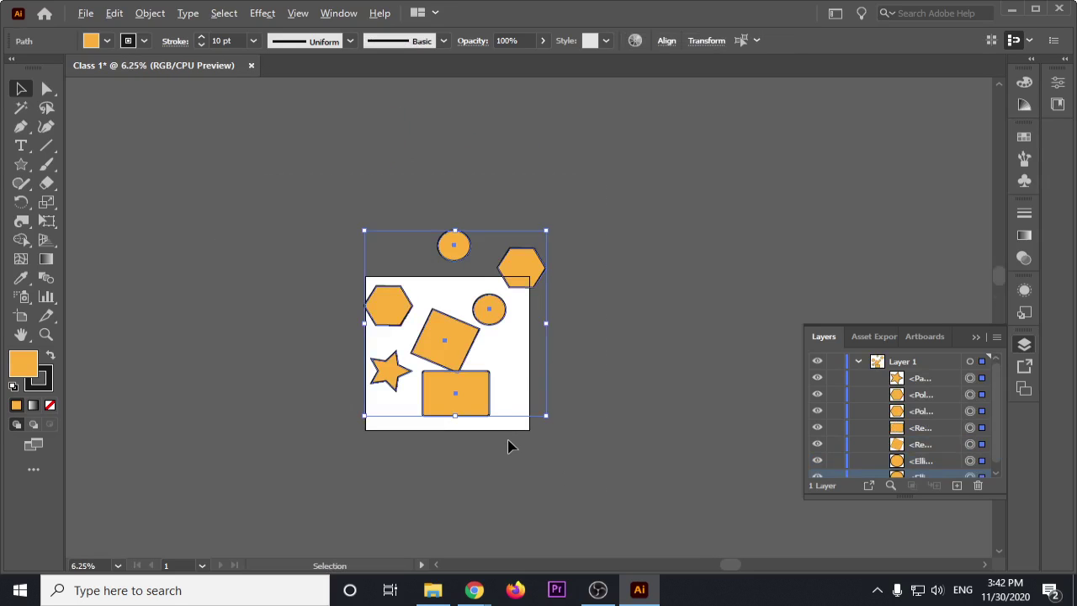
pyautogui.keyDown('alt'); pyautogui.scroll(-2, 508, 445); pyautogui.keyUp('alt')
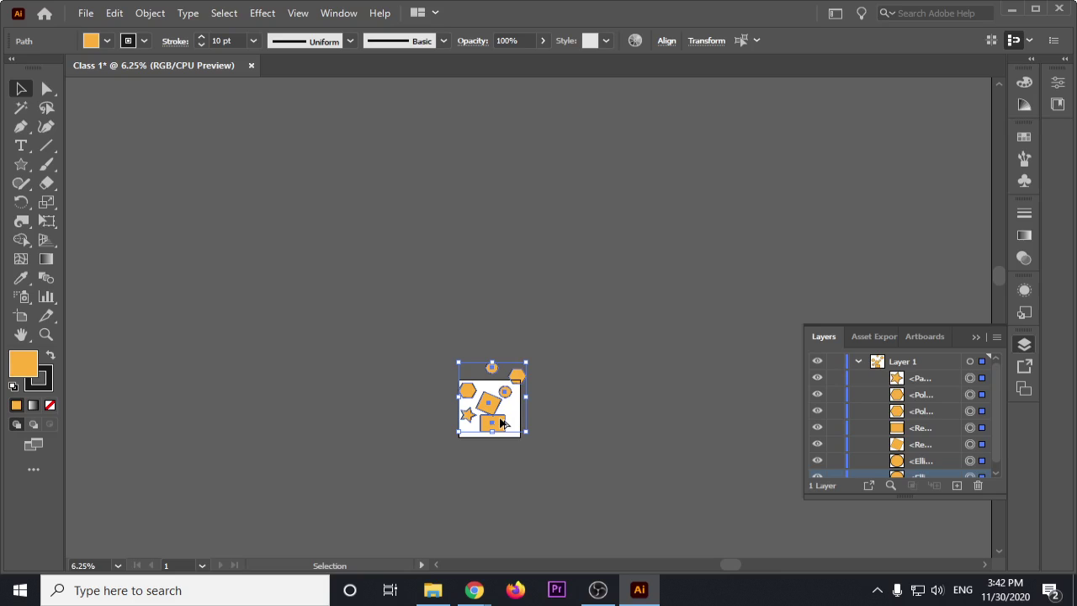
pyautogui.moveTo(502, 424); pyautogui.dragTo(389, 338)
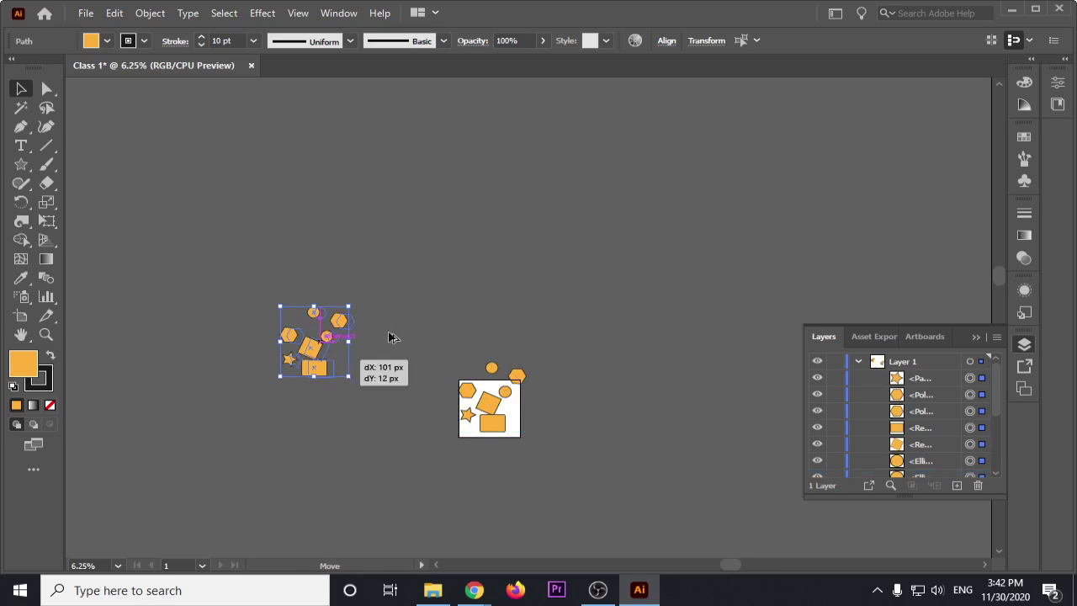
pyautogui.moveTo(326, 367)
pyautogui.mouseDown()
pyautogui.moveTo(505, 277)
pyautogui.moveTo(375, 209)
pyautogui.mouseUp()
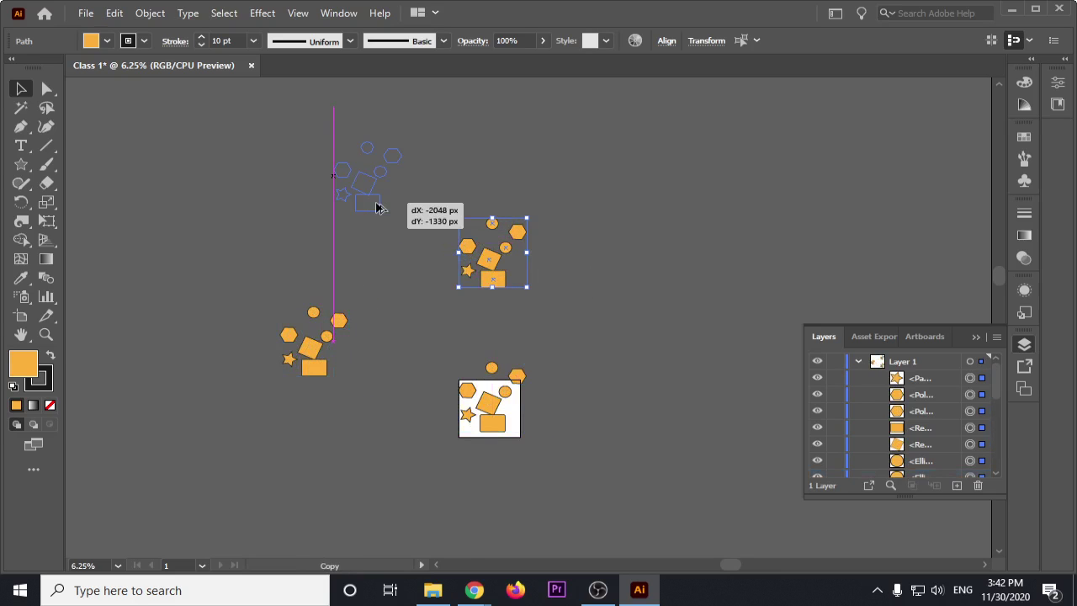
# Step: Delete the scattered shape copies, including the leftover star and rectangle
pyautogui.click(586, 298)
pyautogui.scroll(-5, 894, 399)
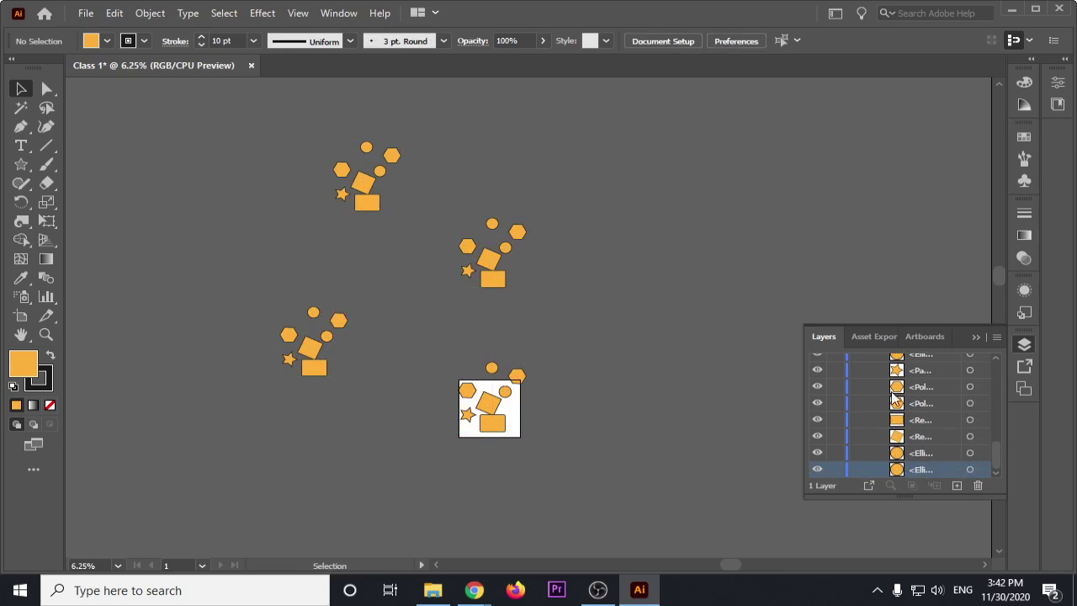
pyautogui.scroll(5, 896, 404)
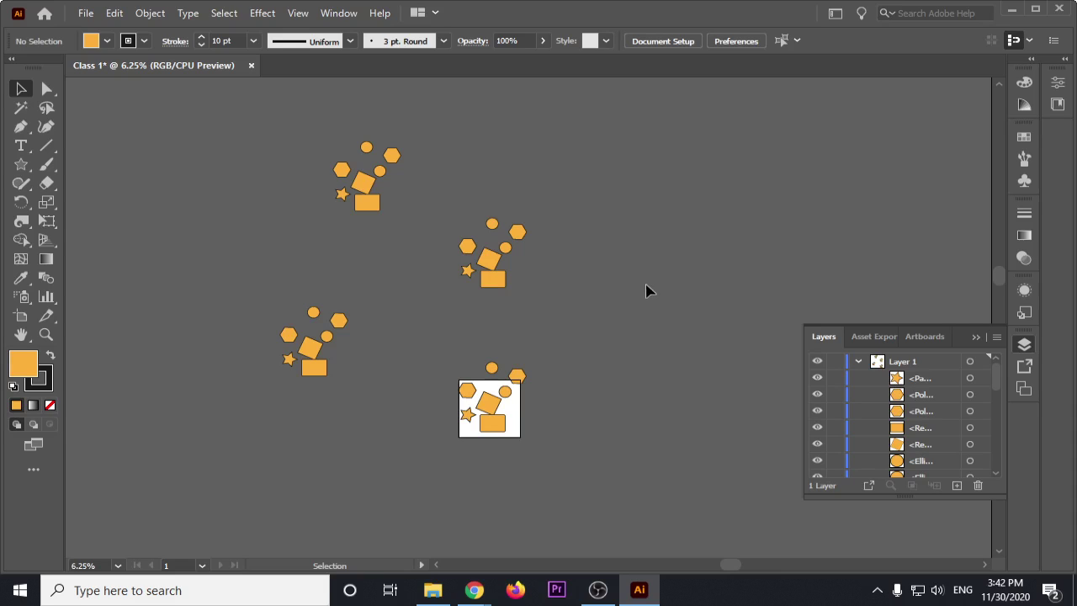
pyautogui.moveTo(181, 106)
pyautogui.mouseDown()
pyautogui.moveTo(482, 336)
pyautogui.moveTo(575, 351)
pyautogui.mouseUp()
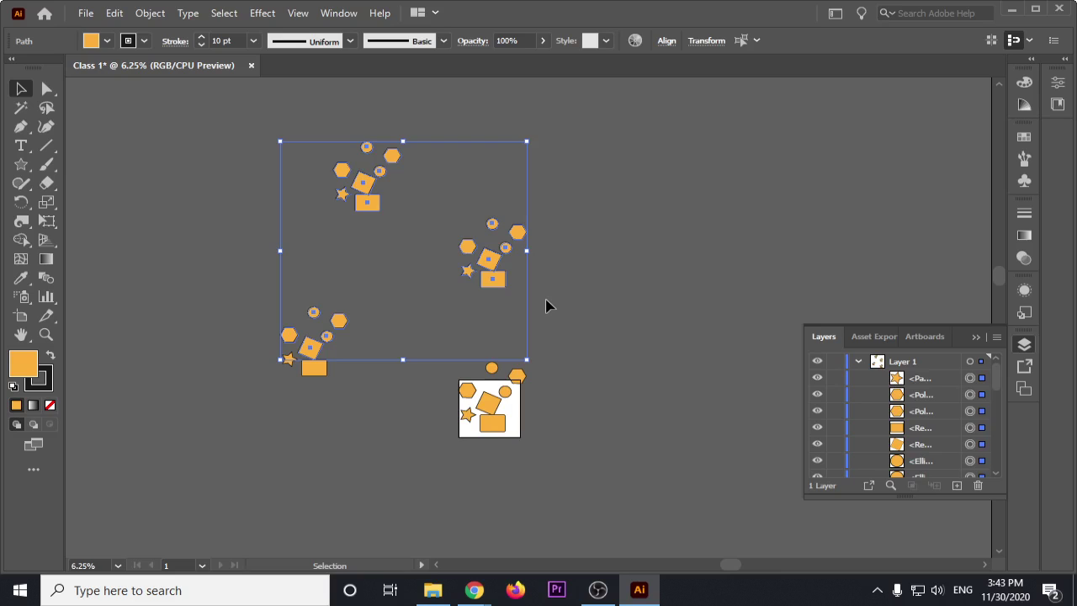
pyautogui.press('Delete')
pyautogui.moveTo(221, 298); pyautogui.dragTo(406, 418)
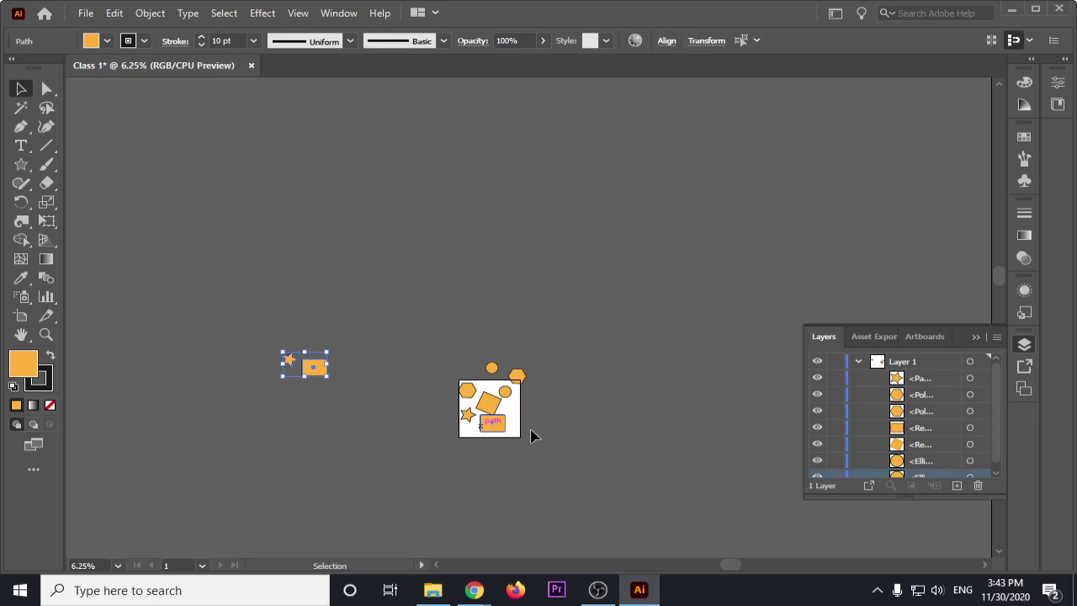
pyautogui.press('Delete')
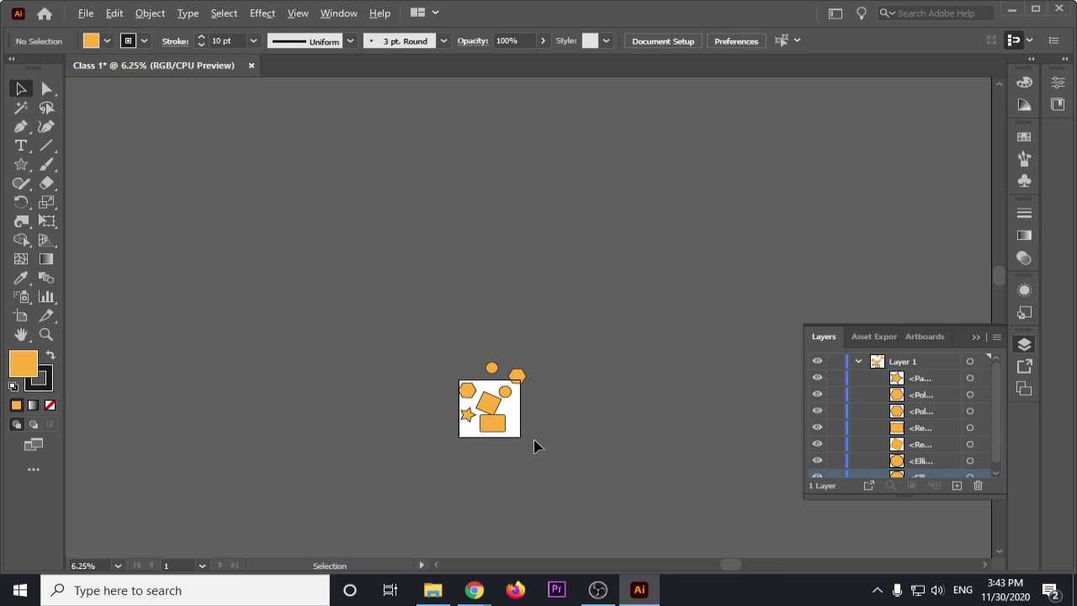
# Step: Delete the stray circle and hexagon copies above the artboard
pyautogui.keyDown('alt'); pyautogui.scroll(1, 533, 445); pyautogui.keyUp('alt')
pyautogui.keyDown('alt'); pyautogui.scroll(3, 533, 445); pyautogui.keyUp('alt')
pyautogui.moveTo(349, 131); pyautogui.dragTo(520, 207)
pyautogui.press('Delete')
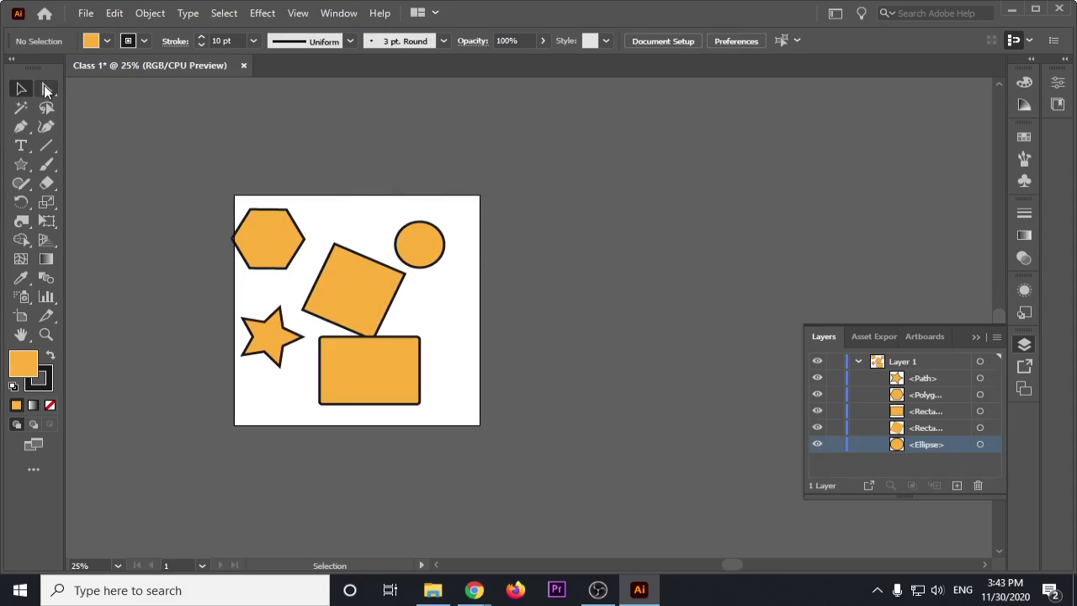
pyautogui.click(46, 90)
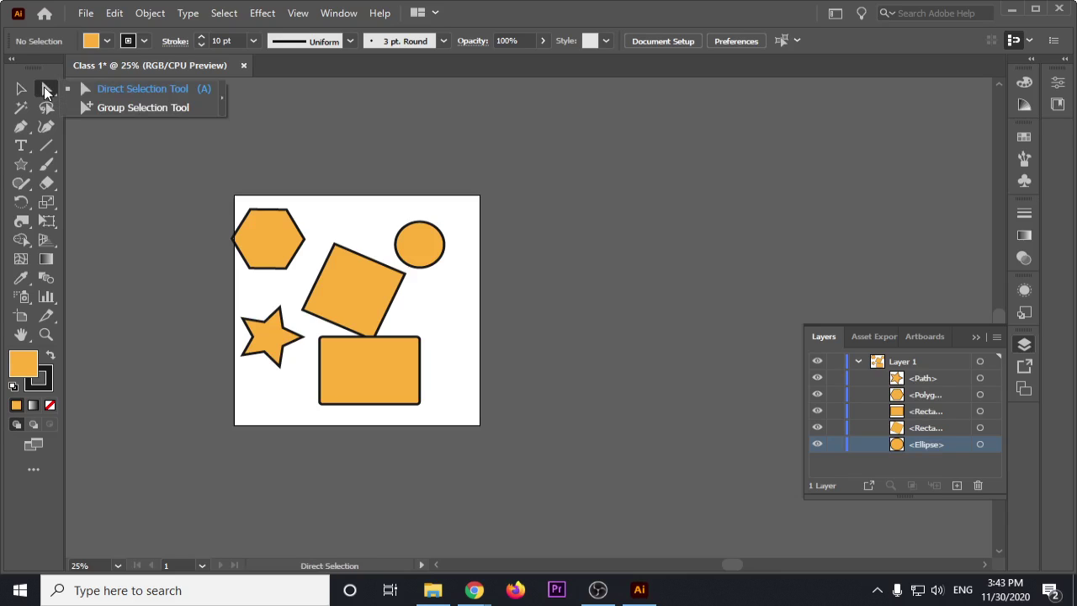
pyautogui.click(134, 108)
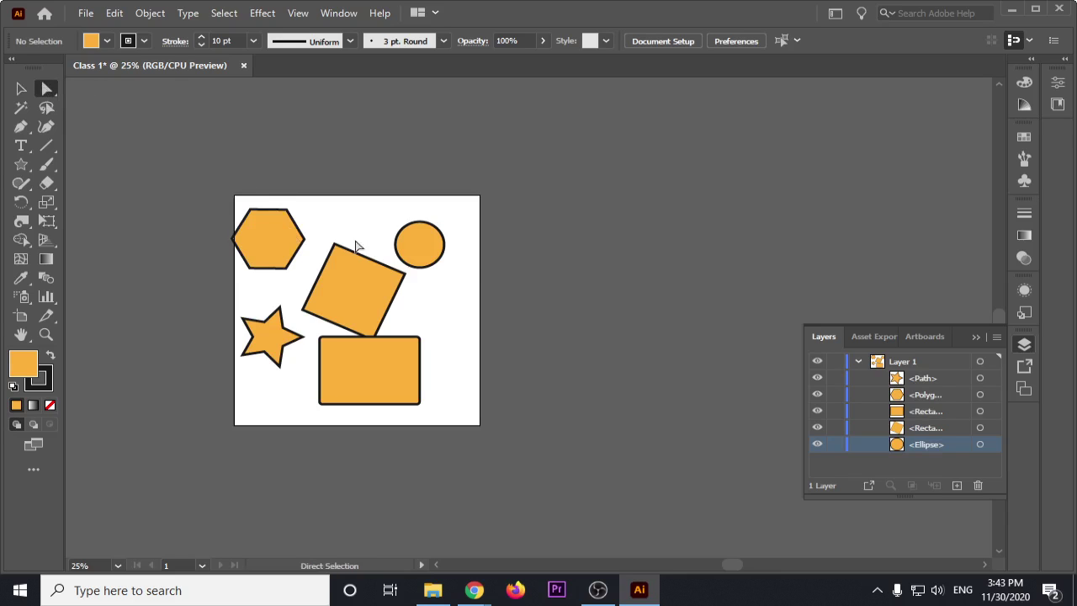
pyautogui.scroll(1, 375, 278)
pyautogui.click(240, 217)
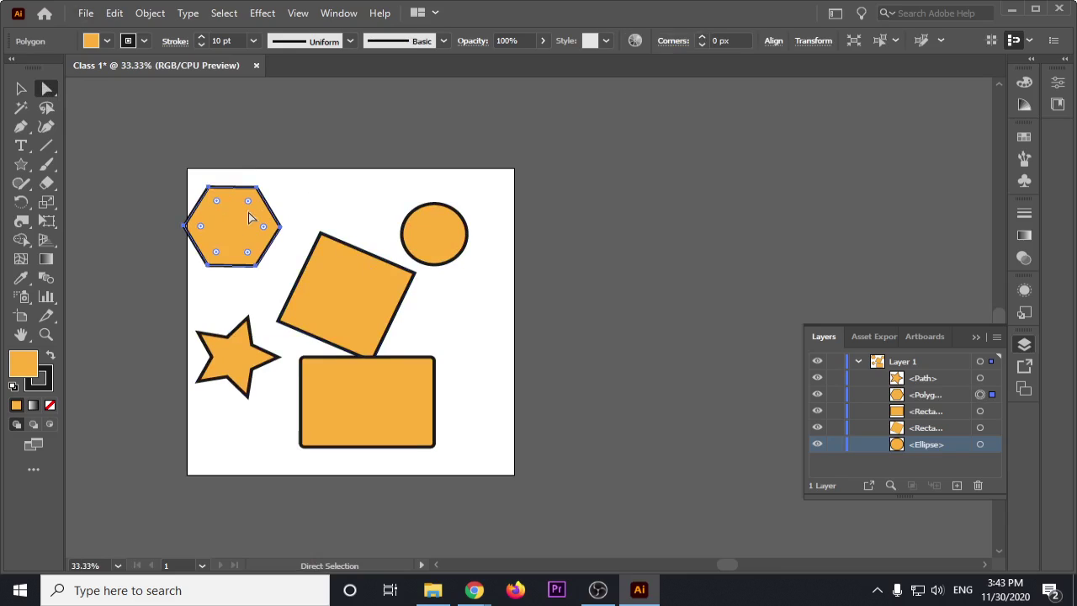
pyautogui.moveTo(244, 218); pyautogui.dragTo(416, 132)
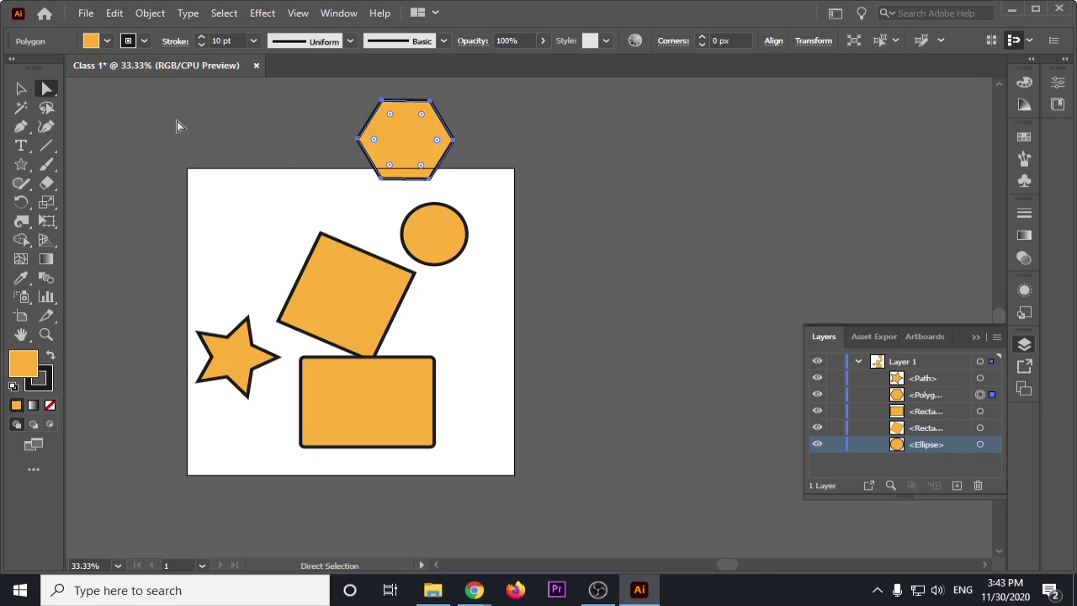
pyautogui.click(21, 89)
pyautogui.moveTo(396, 150)
pyautogui.mouseDown()
pyautogui.moveTo(278, 212)
pyautogui.moveTo(327, 175)
pyautogui.mouseUp()
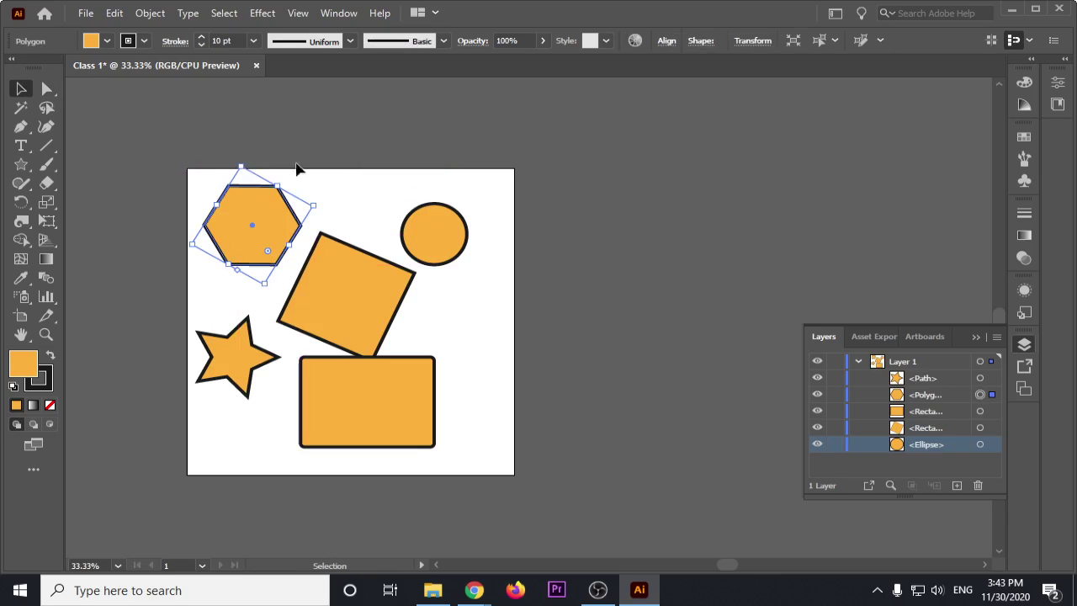
pyautogui.click(46, 88)
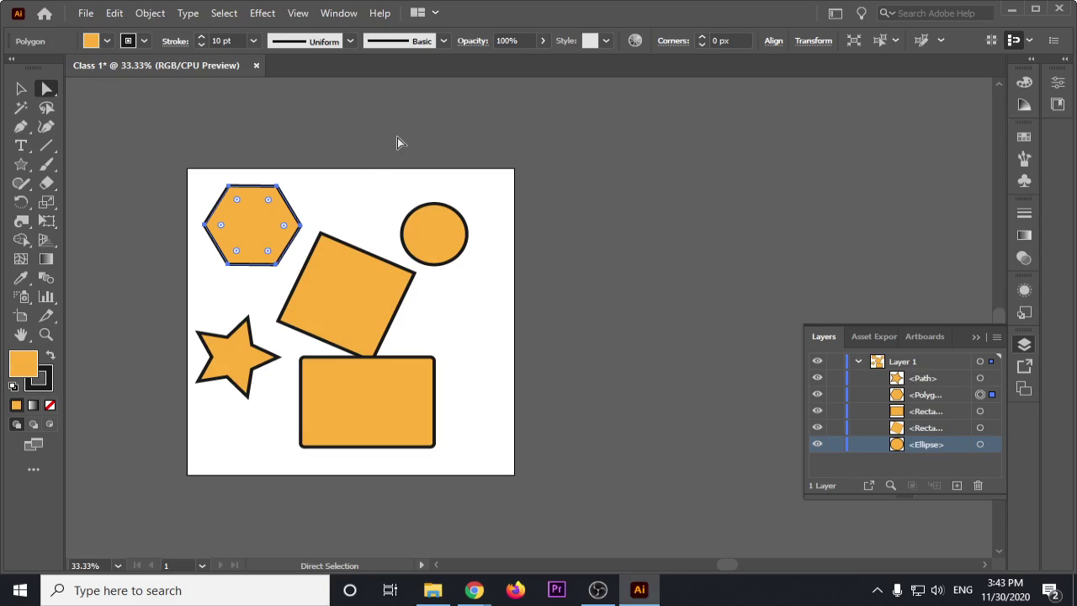
pyautogui.scroll(1, 239, 212)
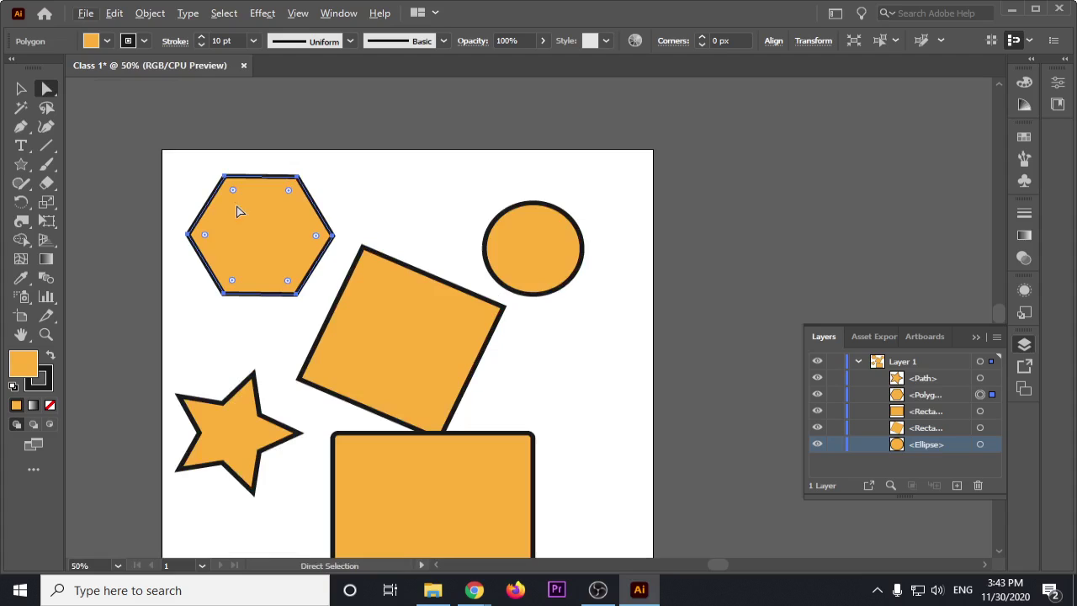
pyautogui.scroll(2, 223, 231)
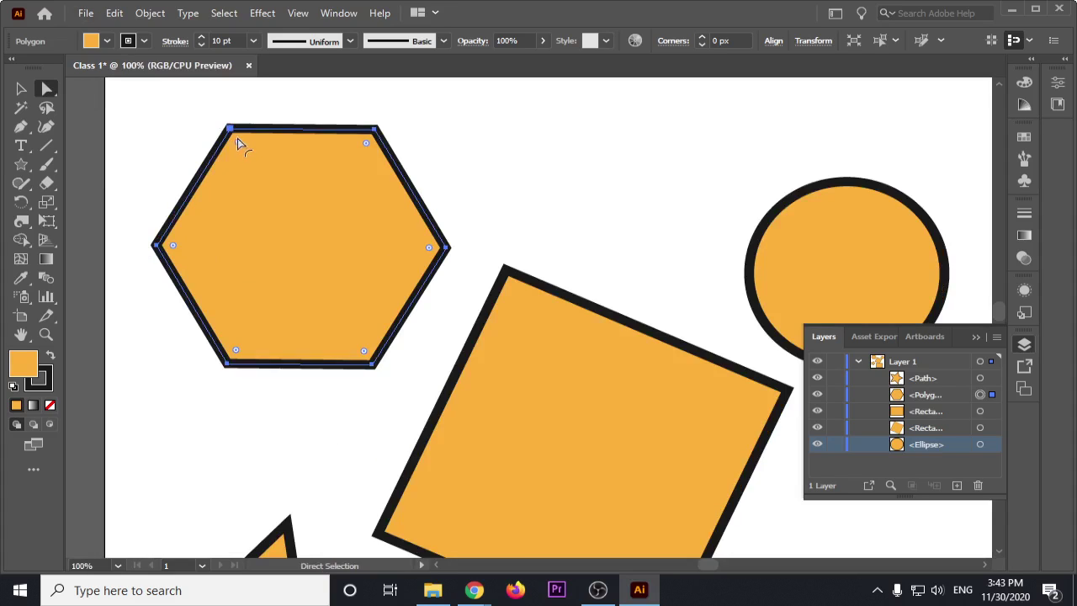
pyautogui.press('alt')
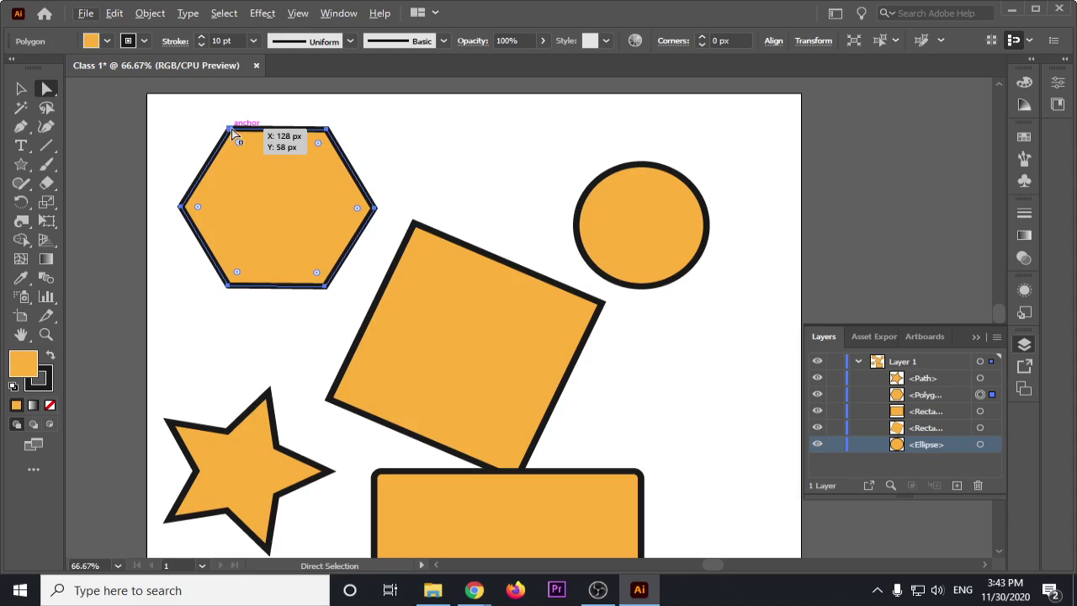
pyautogui.click(233, 132)
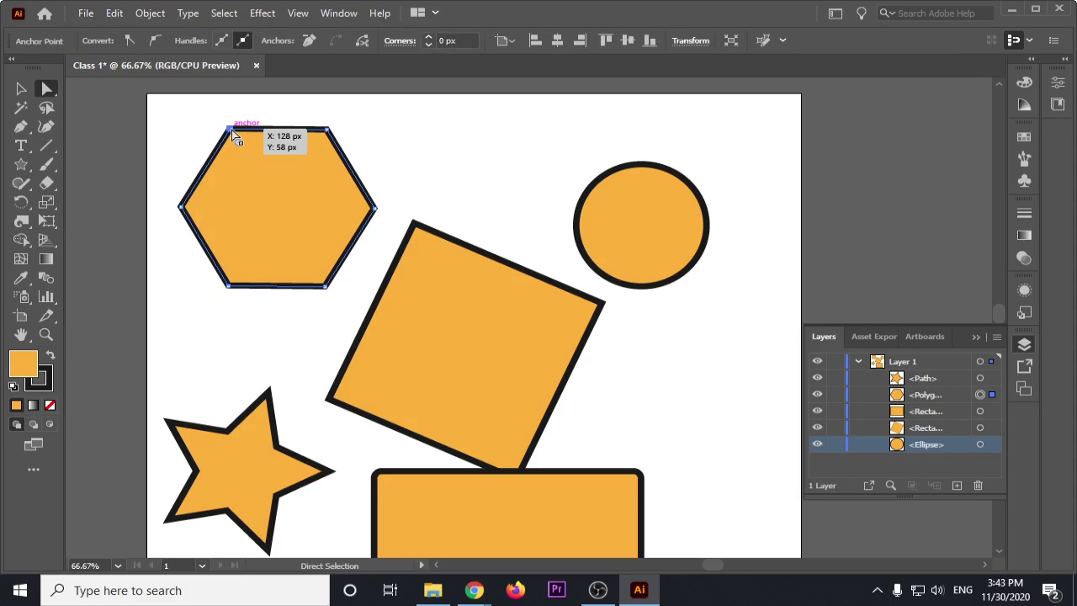
pyautogui.hotkey('ctrl', 'z')
pyautogui.hotkey('ctrl', 'shift', 'z')
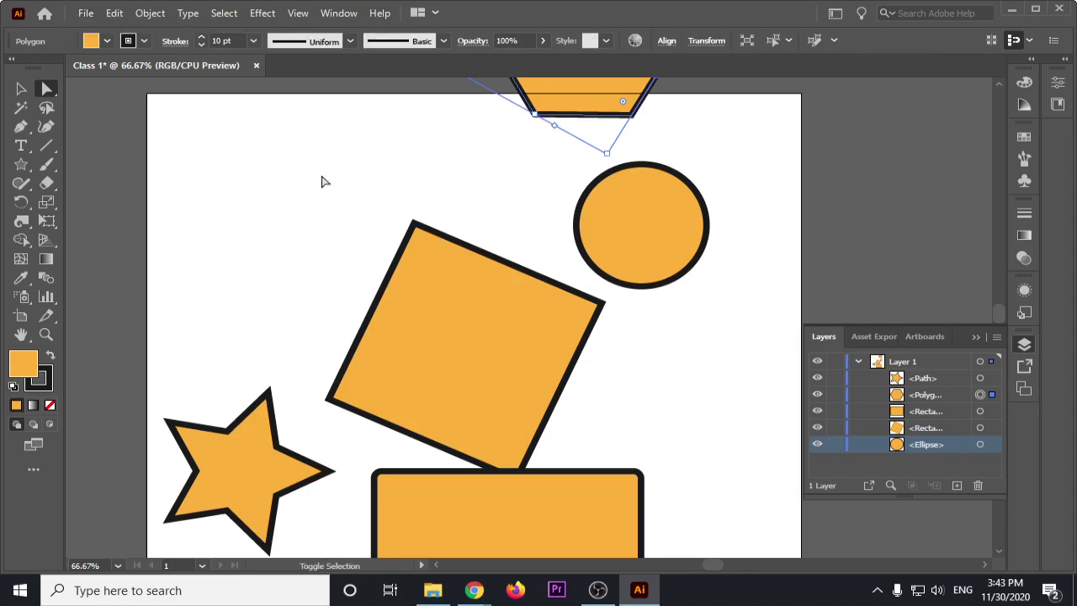
pyautogui.moveTo(427, 164); pyautogui.dragTo(435, 238)
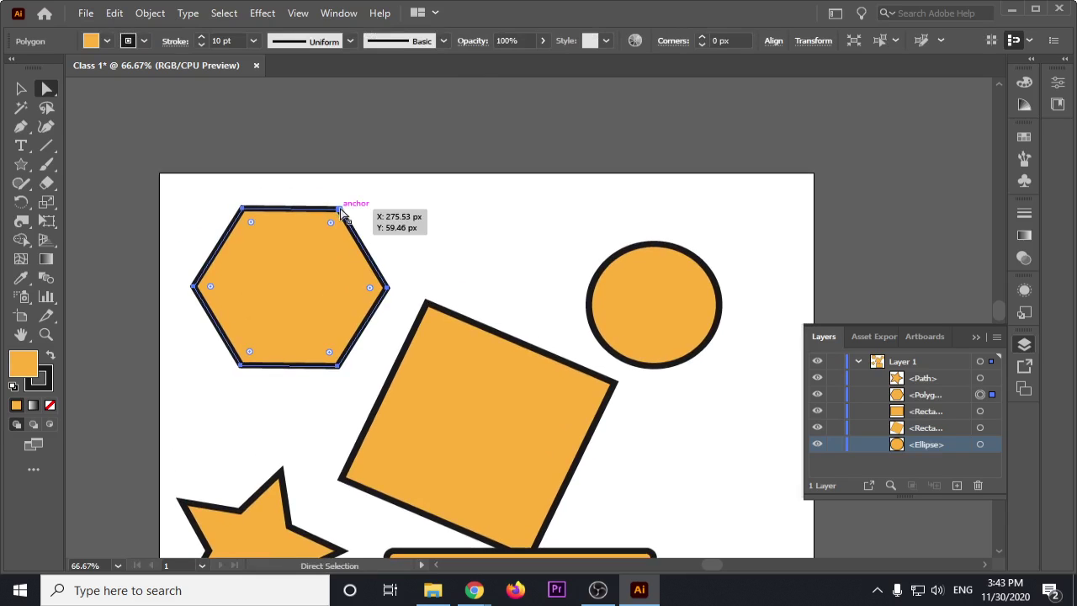
pyautogui.moveTo(352, 208)
pyautogui.mouseDown()
pyautogui.moveTo(444, 180)
pyautogui.moveTo(620, 168)
pyautogui.mouseUp()
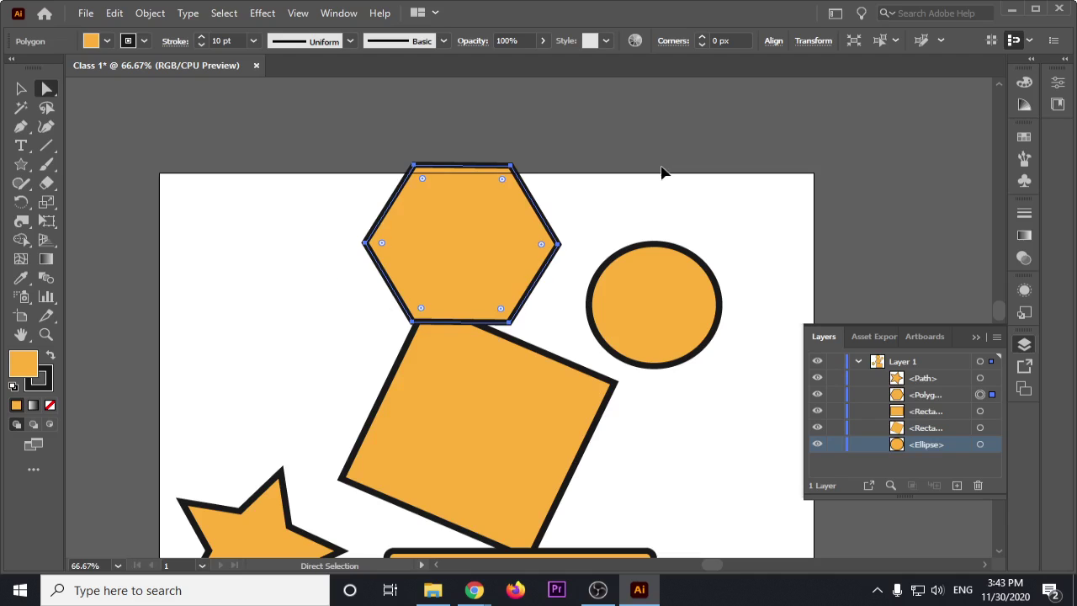
pyautogui.hotkey('ctrl', 'z')
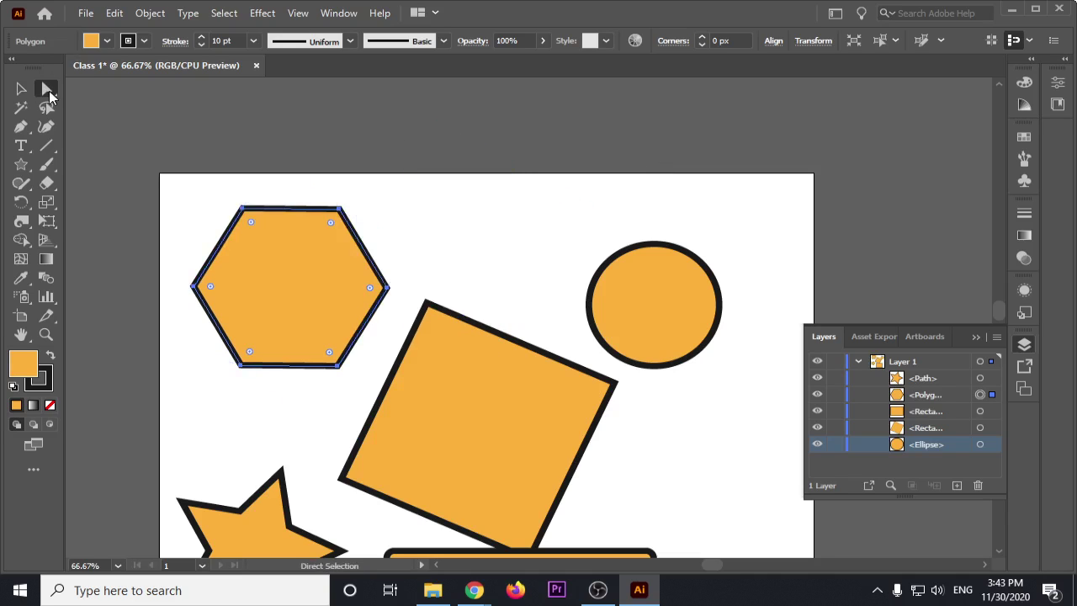
pyautogui.scroll(-2, 83, 120)
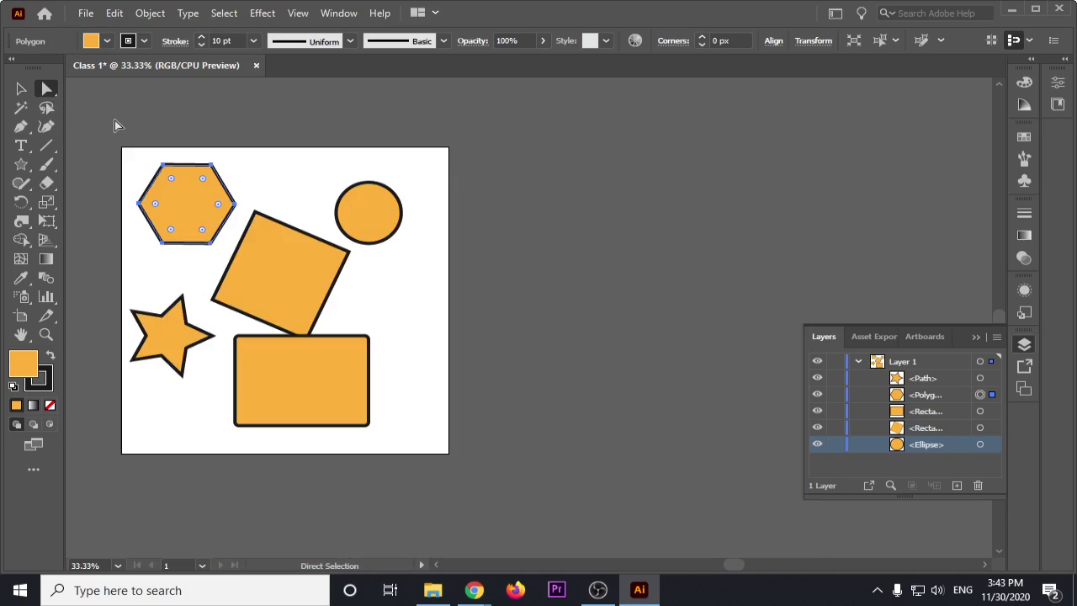
pyautogui.moveTo(115, 120); pyautogui.dragTo(135, 178)
# Step: Stretch the rotated square into a long spike by pulling its top corner far up-right
pyautogui.click(320, 247)
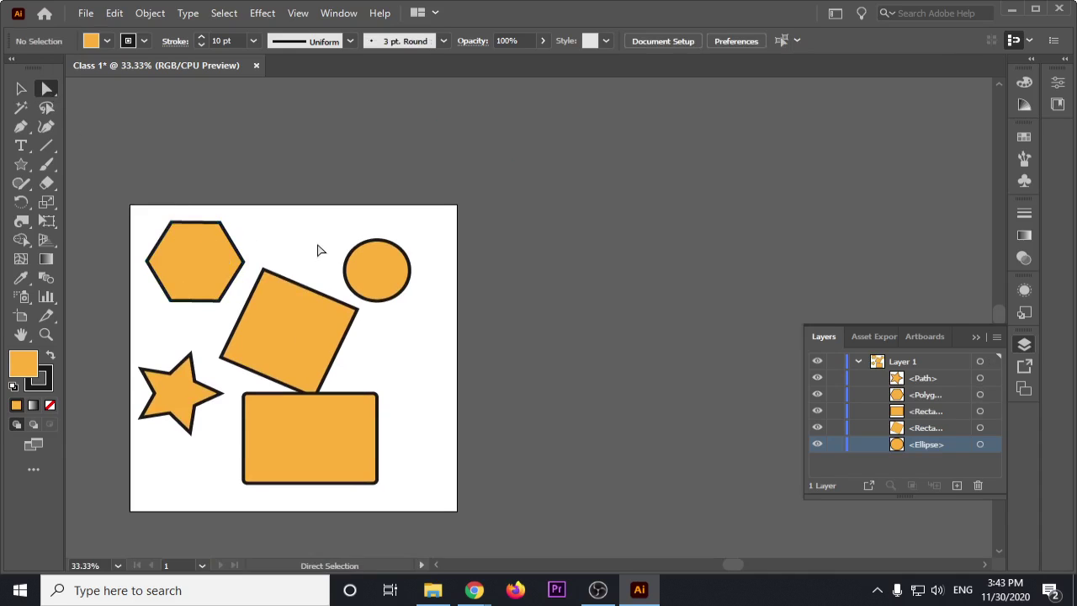
pyautogui.scroll(1, 312, 276)
pyautogui.click(250, 299)
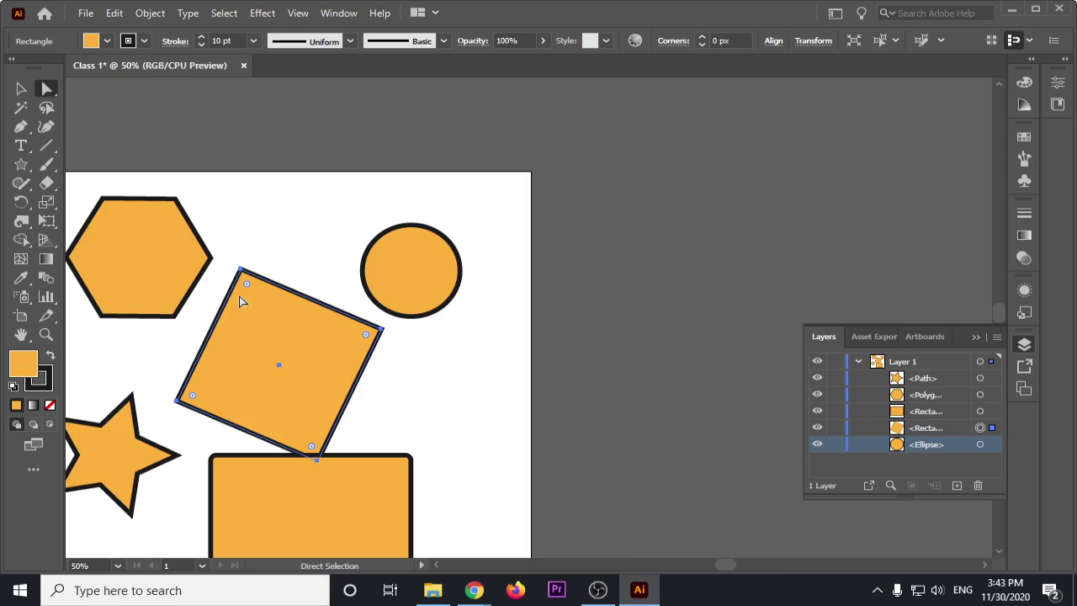
pyautogui.scroll(1, 229, 299)
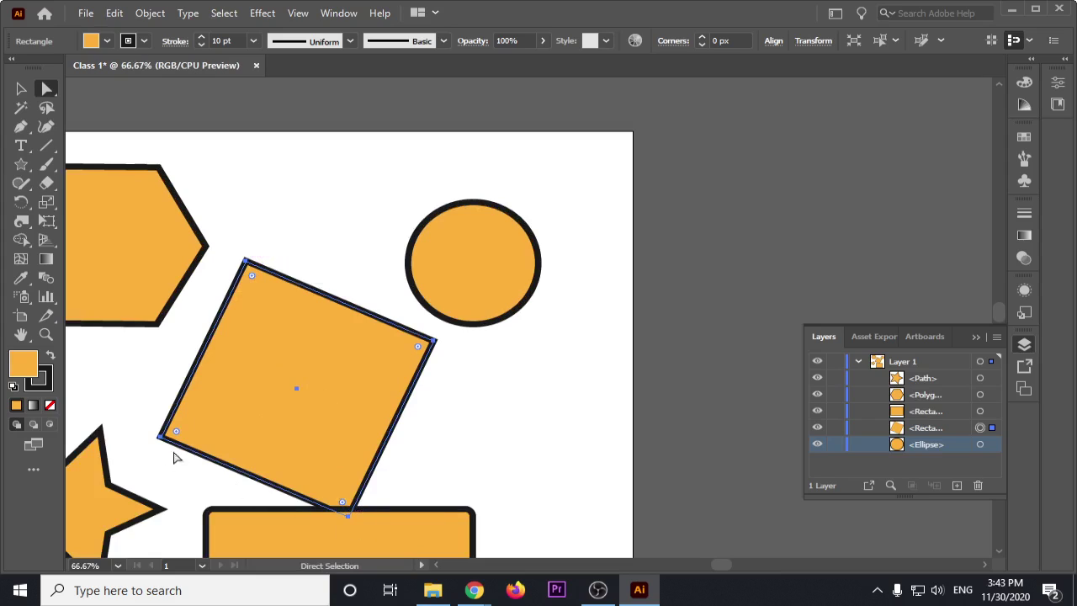
pyautogui.click(248, 262)
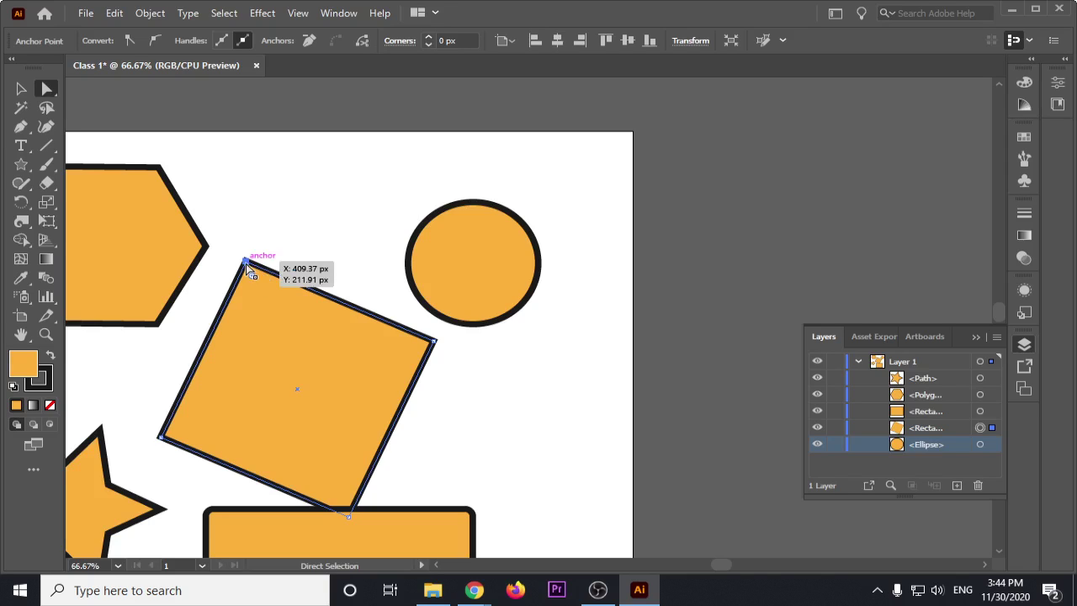
pyautogui.scroll(-1, 246, 263)
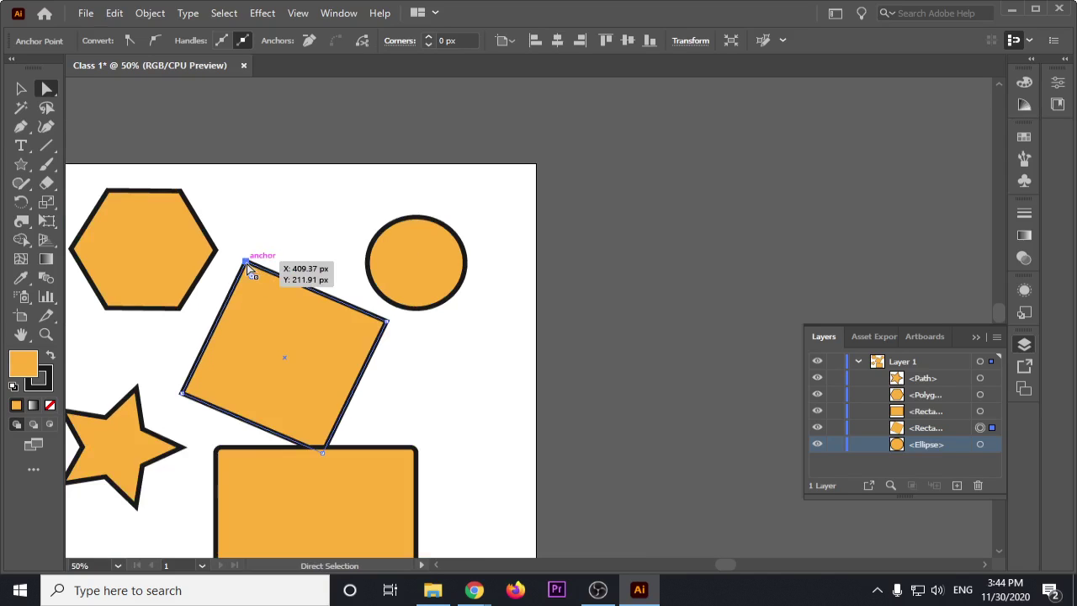
pyautogui.moveTo(246, 264); pyautogui.dragTo(662, 155)
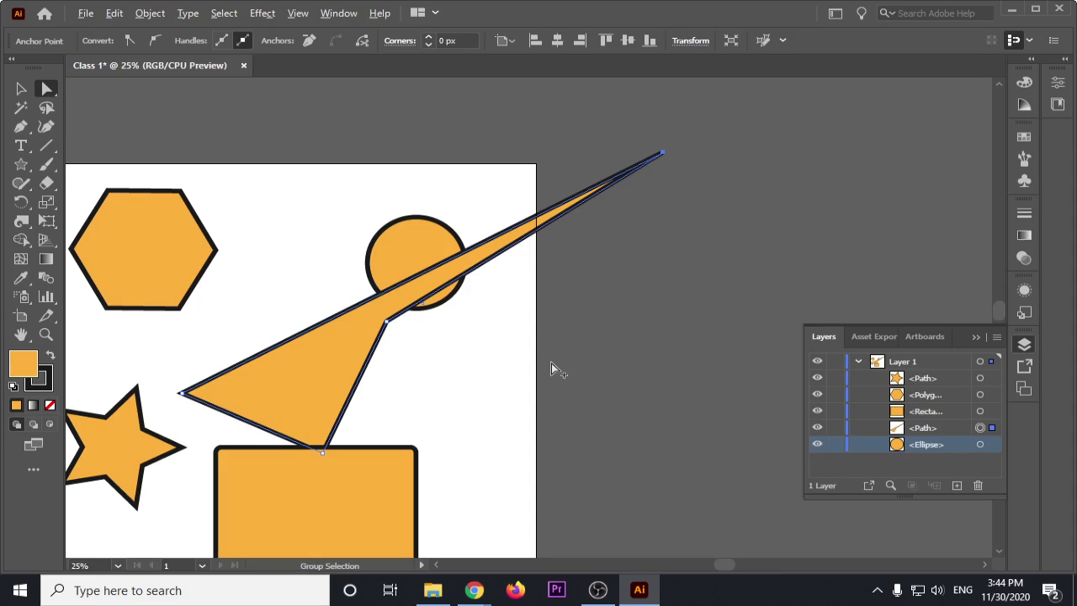
# Step: Place the spike's wide end on the artboard's right edge, rotated so its tip points up-right
pyautogui.scroll(-2, 551, 363)
pyautogui.press('v')
pyautogui.moveTo(435, 364); pyautogui.dragTo(589, 311)
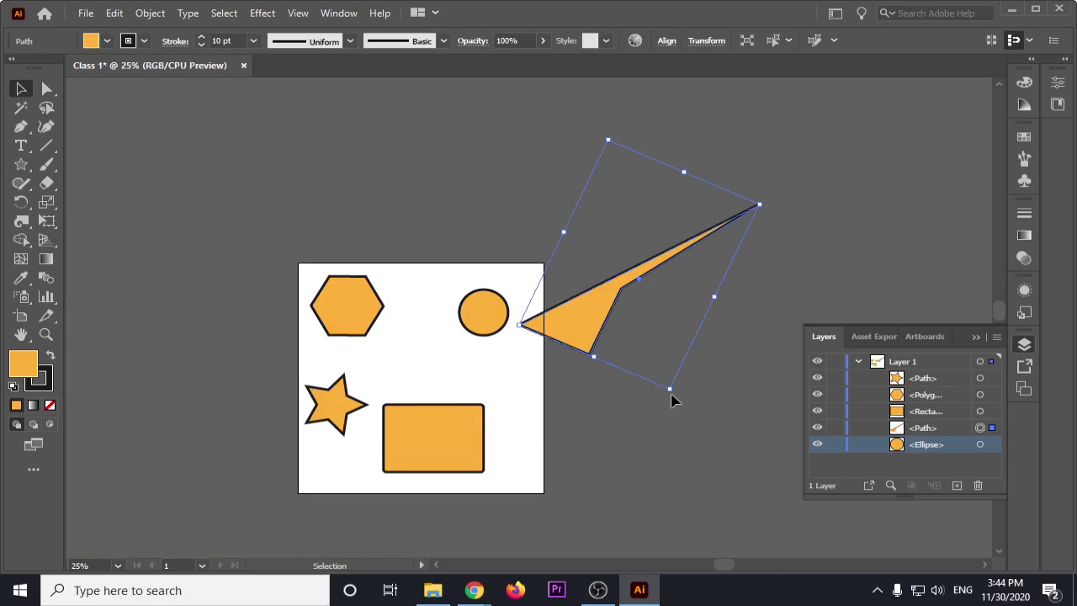
pyautogui.moveTo(674, 394); pyautogui.dragTo(669, 409)
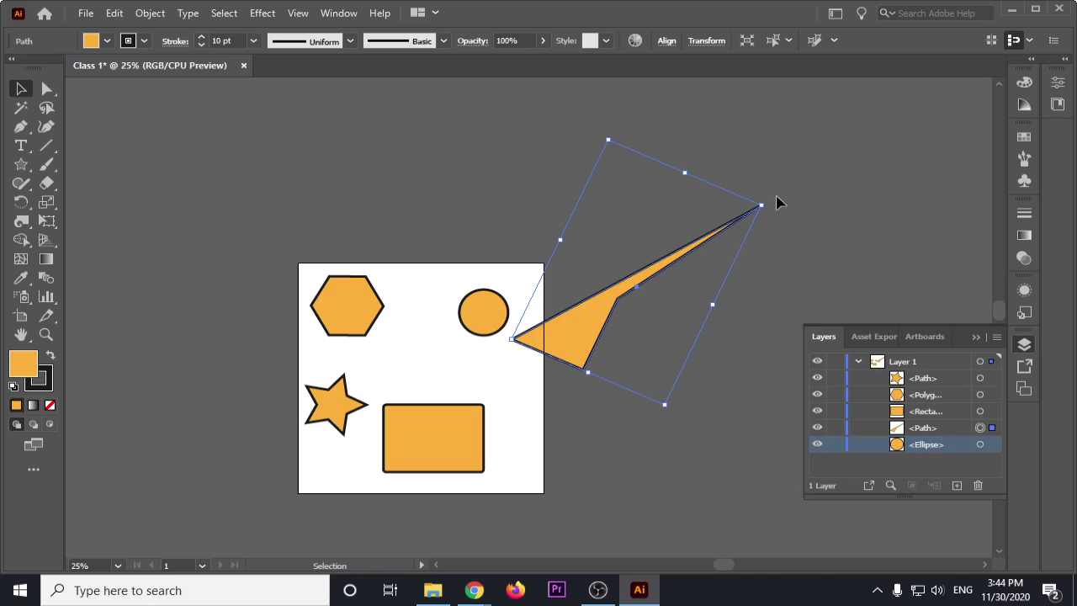
pyautogui.moveTo(771, 200); pyautogui.dragTo(757, 277)
pyautogui.hscroll(5, 699, 260)
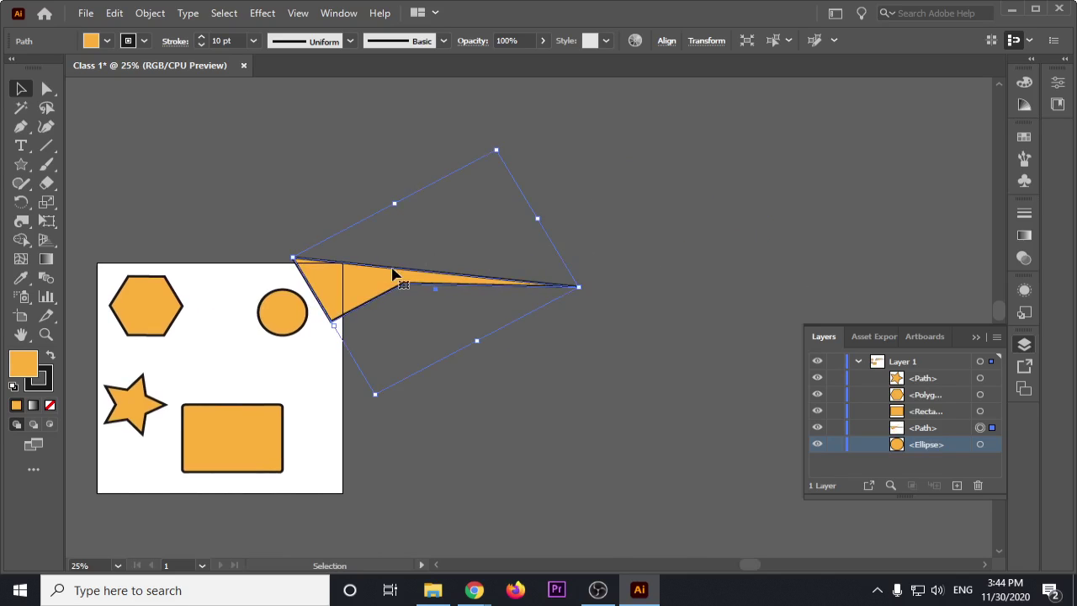
pyautogui.moveTo(396, 277); pyautogui.dragTo(450, 266)
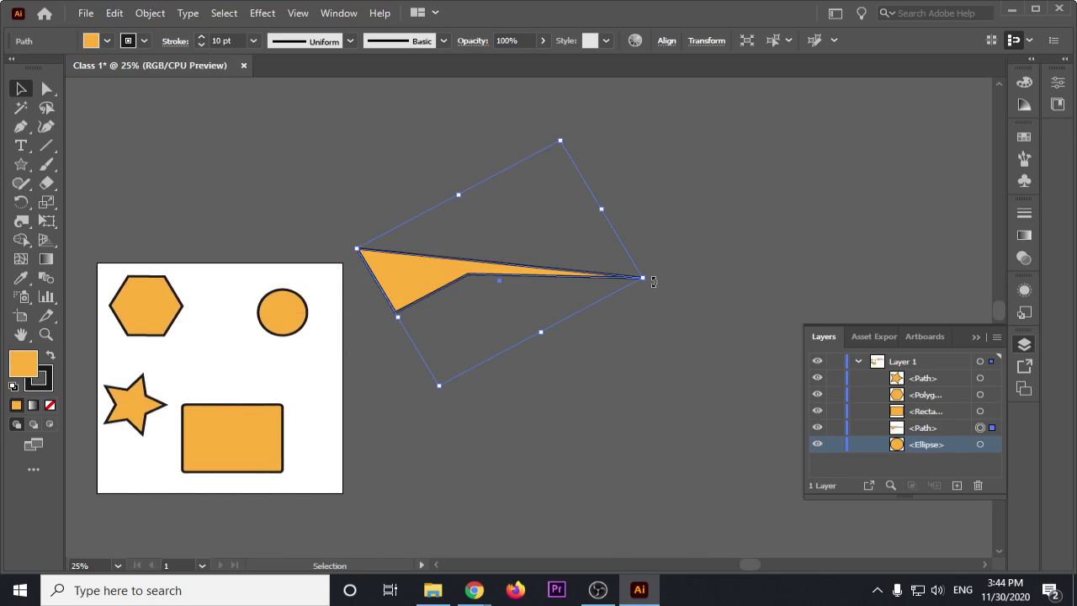
pyautogui.moveTo(654, 281); pyautogui.dragTo(665, 236)
# Step: Undo the earlier spike edits back to the rotated rectangle
pyautogui.click(669, 277)
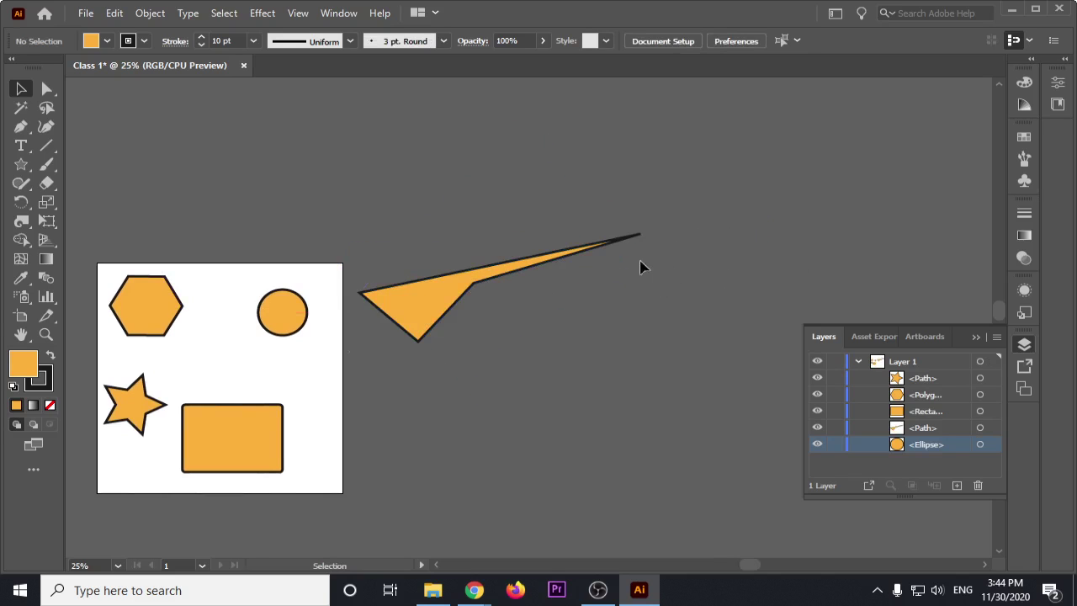
pyautogui.scroll(1, 622, 271)
pyautogui.scroll(1, 589, 302)
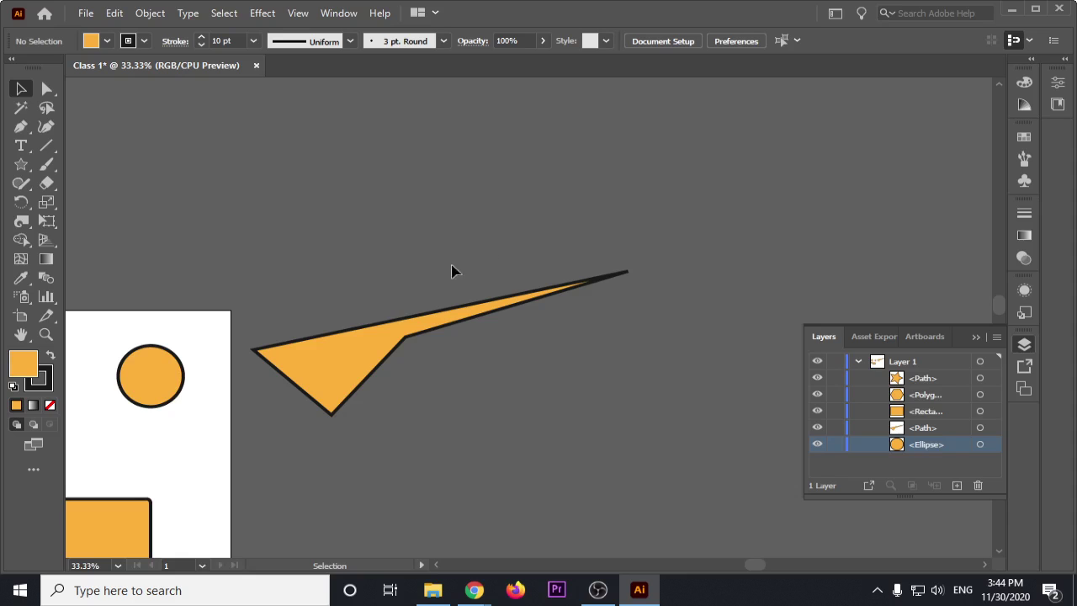
pyautogui.hotkey('ctrl', 'z')
pyautogui.hotkey('ctrl', 'z')
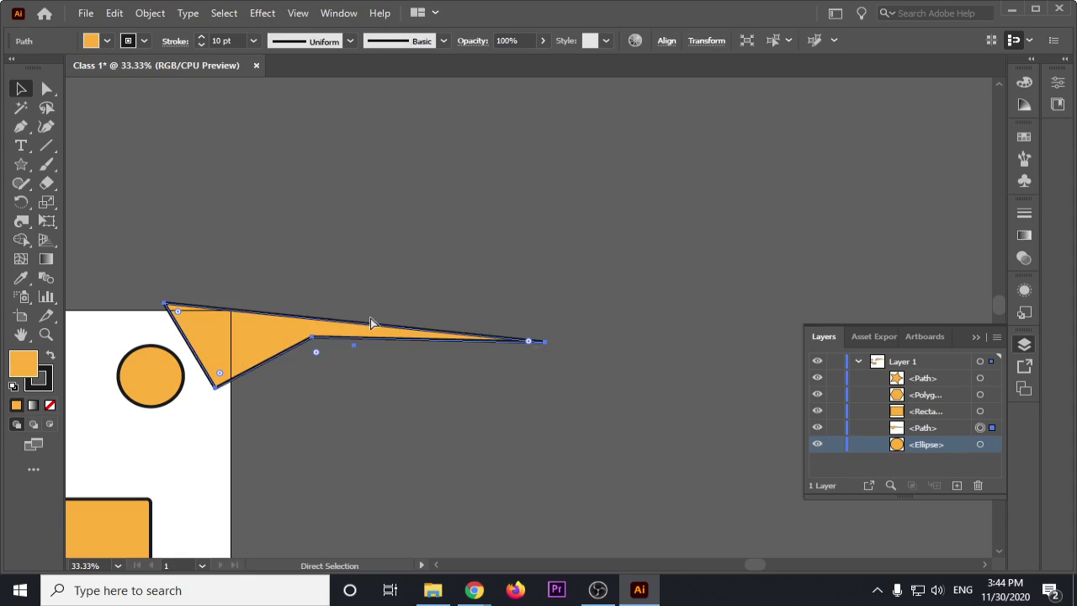
pyautogui.hotkey('ctrl', 'z')
pyautogui.hotkey('ctrl', 'z')
pyautogui.hotkey('ctrl', 'z')
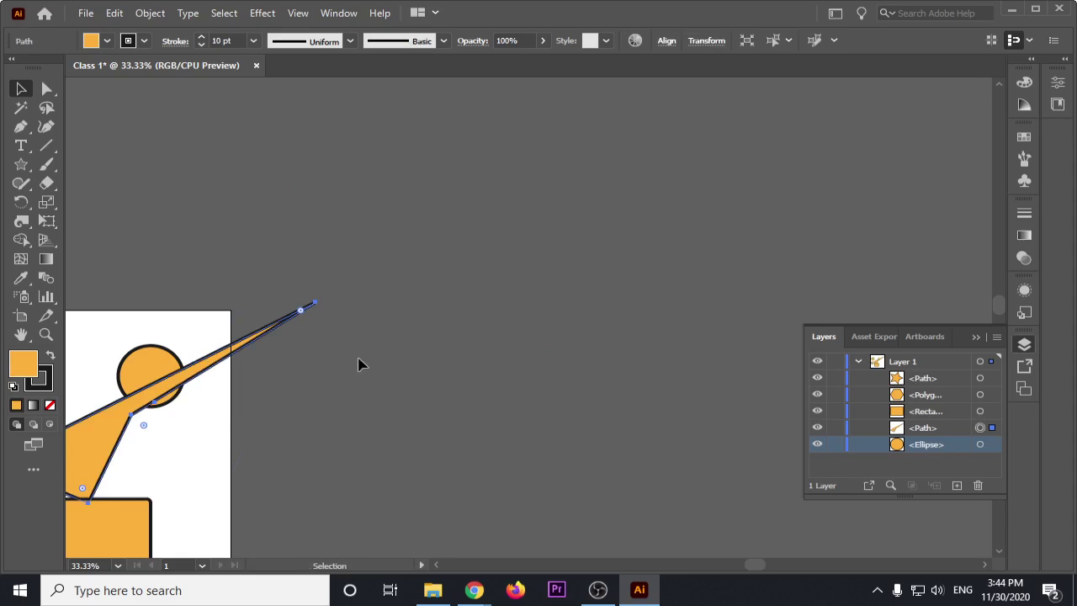
pyautogui.hotkey('ctrl', 'z')
pyautogui.moveTo(219, 435); pyautogui.dragTo(440, 339)
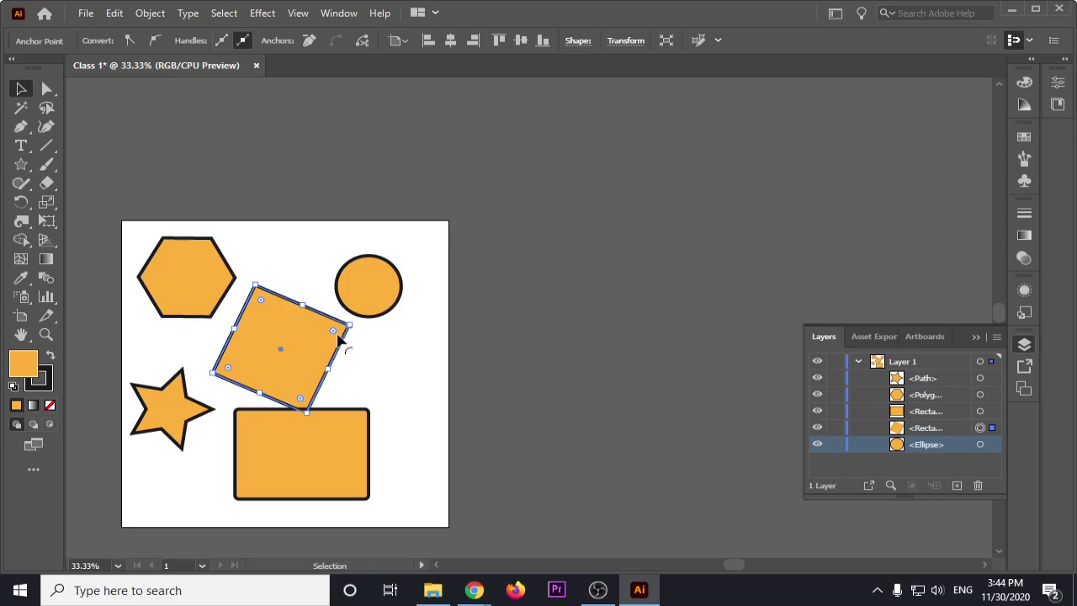
# Step: Pull one rectangle corner out into a long thin spike tilted up-right beside the artboard
pyautogui.press('ctrl')
pyautogui.moveTo(335, 316); pyautogui.dragTo(762, 251)
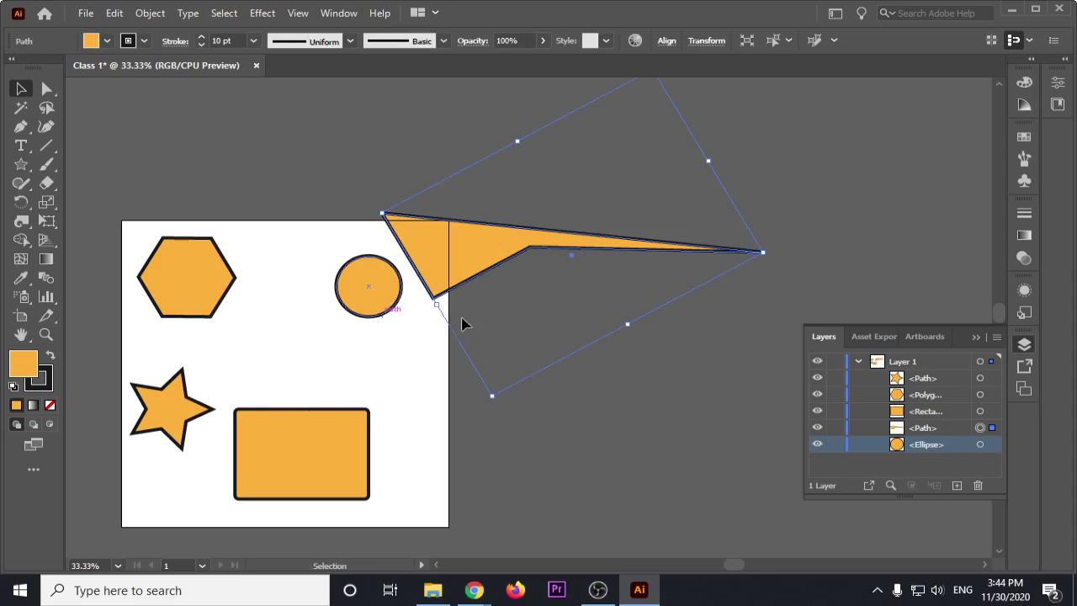
pyautogui.moveTo(411, 324); pyautogui.dragTo(497, 312)
pyautogui.hotkey('ctrl', 'z')
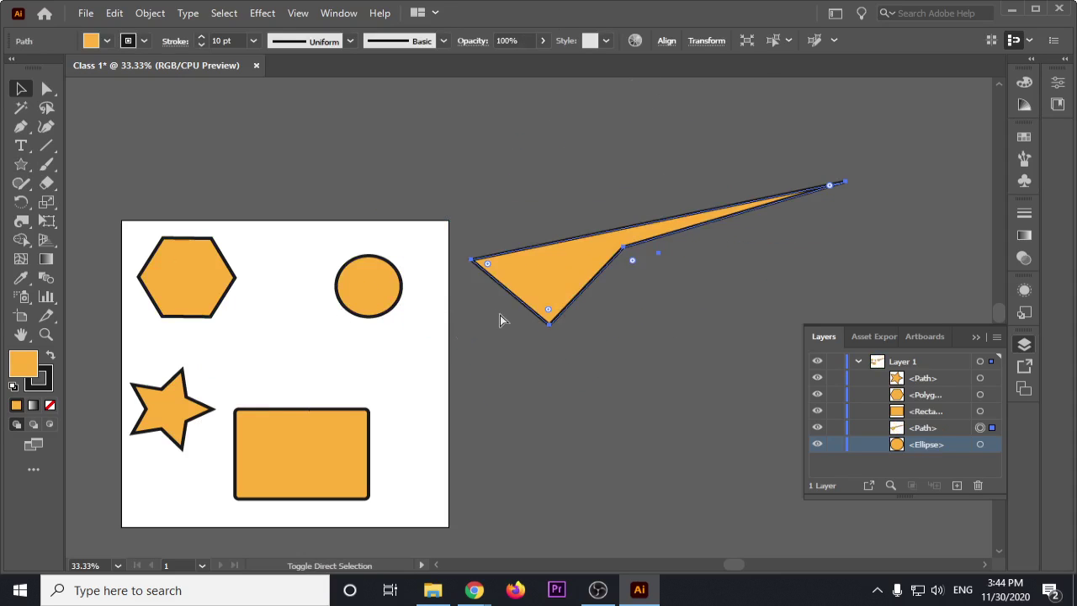
pyautogui.moveTo(637, 330); pyautogui.dragTo(319, 392)
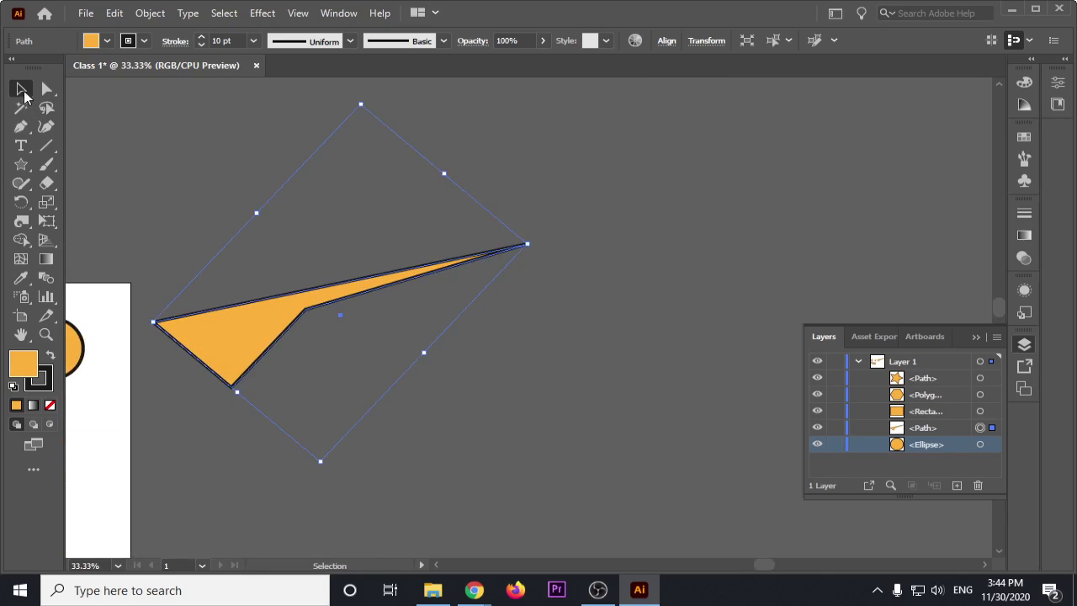
pyautogui.click(387, 247)
# Step: With Direct Selection, bring the artboard shapes back into view and select the star
pyautogui.scroll(2, 387, 247)
pyautogui.scroll(-2, 387, 248)
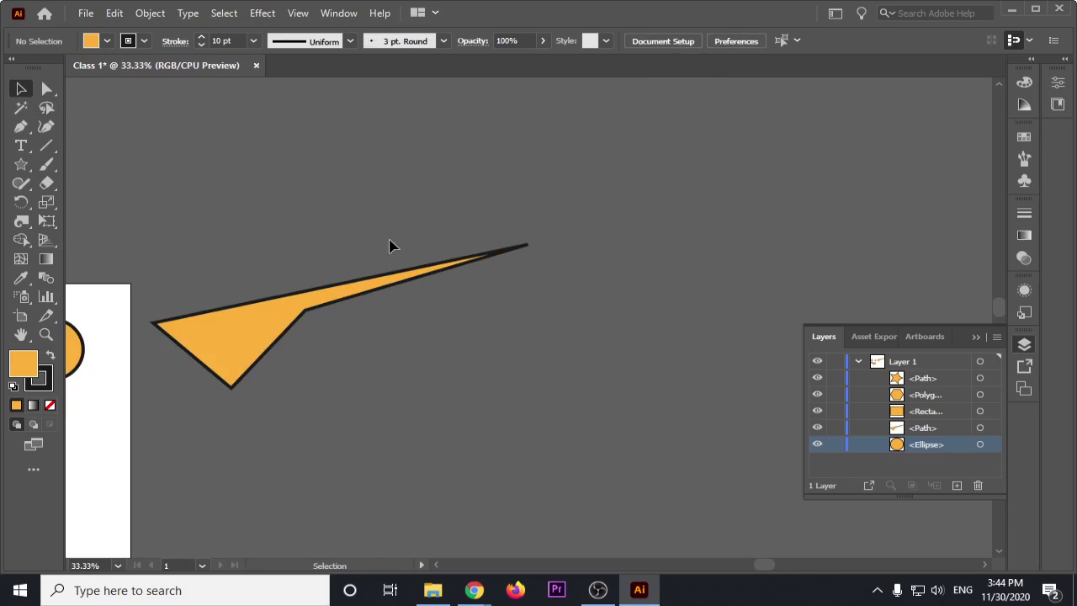
pyautogui.click(48, 89)
pyautogui.moveTo(161, 255); pyautogui.dragTo(400, 158)
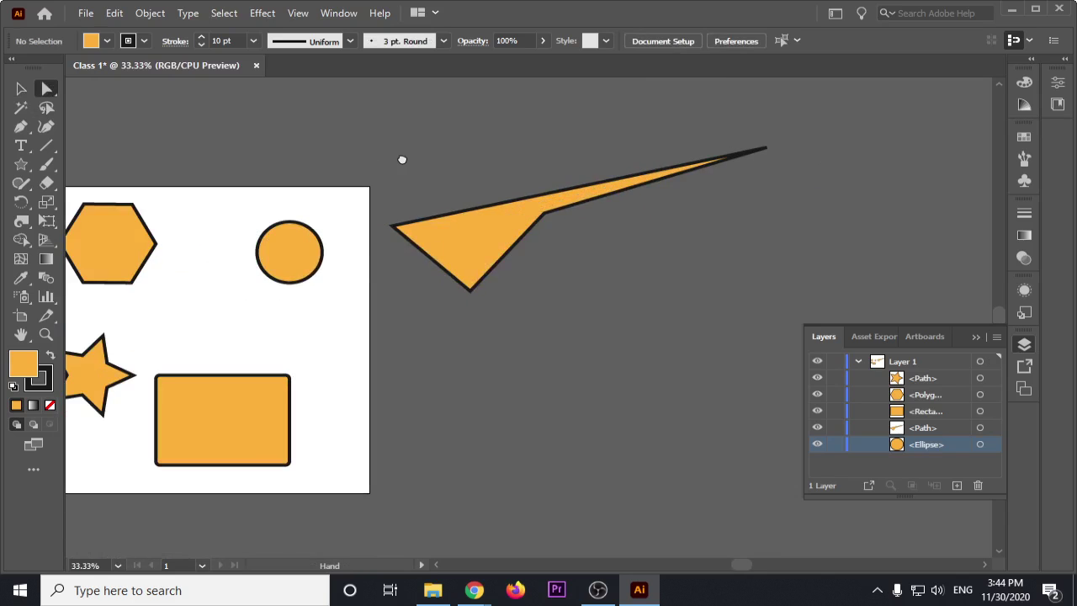
pyautogui.moveTo(335, 218); pyautogui.dragTo(440, 221)
pyautogui.scroll(2, 241, 248)
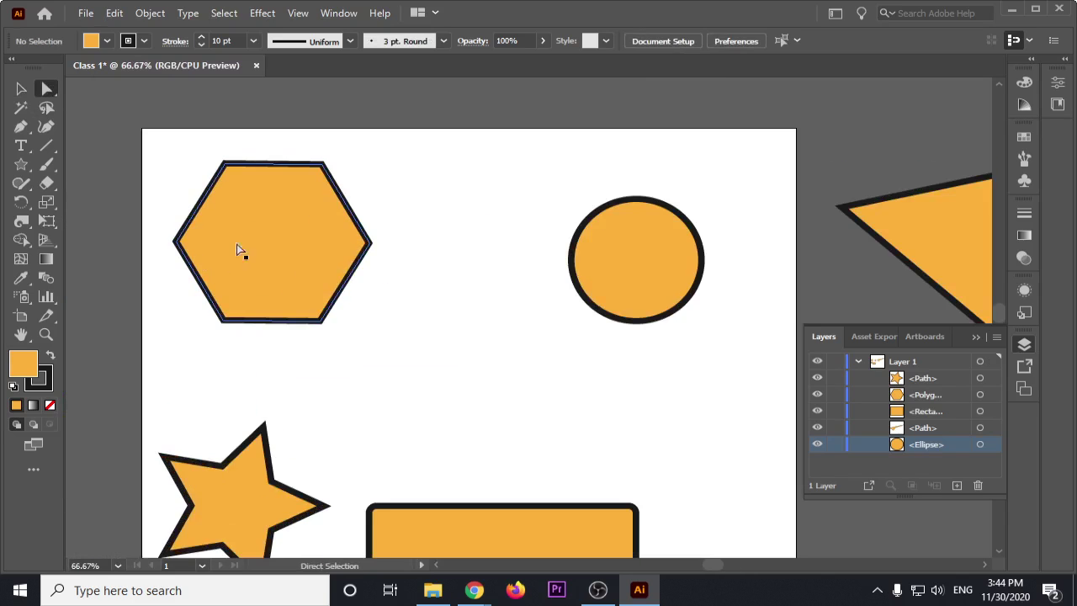
pyautogui.click(262, 243)
pyautogui.moveTo(276, 448); pyautogui.dragTo(324, 331)
pyautogui.click(305, 347)
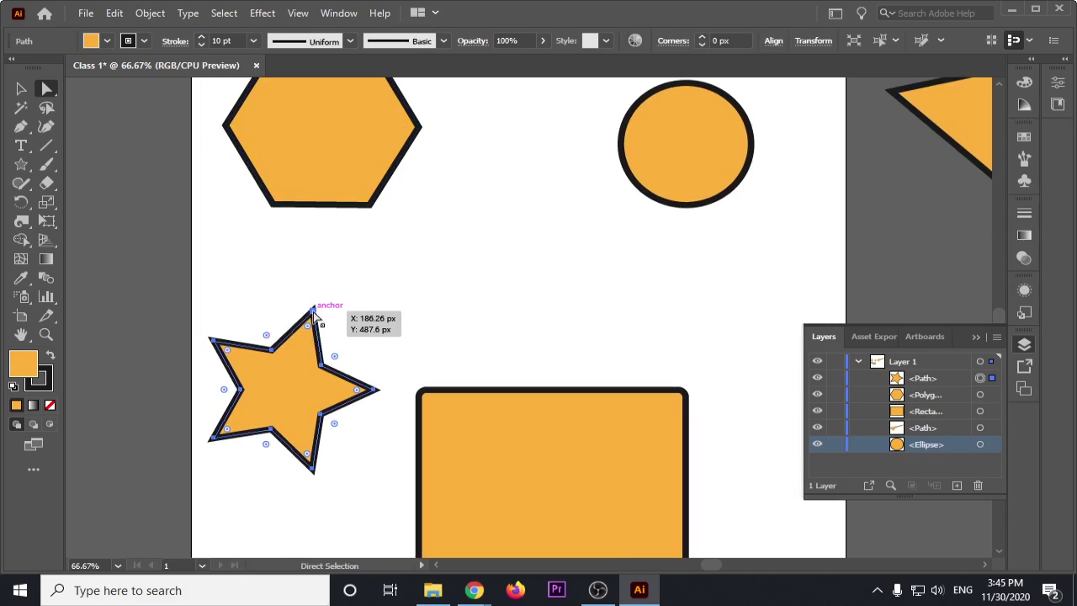
pyautogui.moveTo(313, 311); pyautogui.dragTo(330, 259)
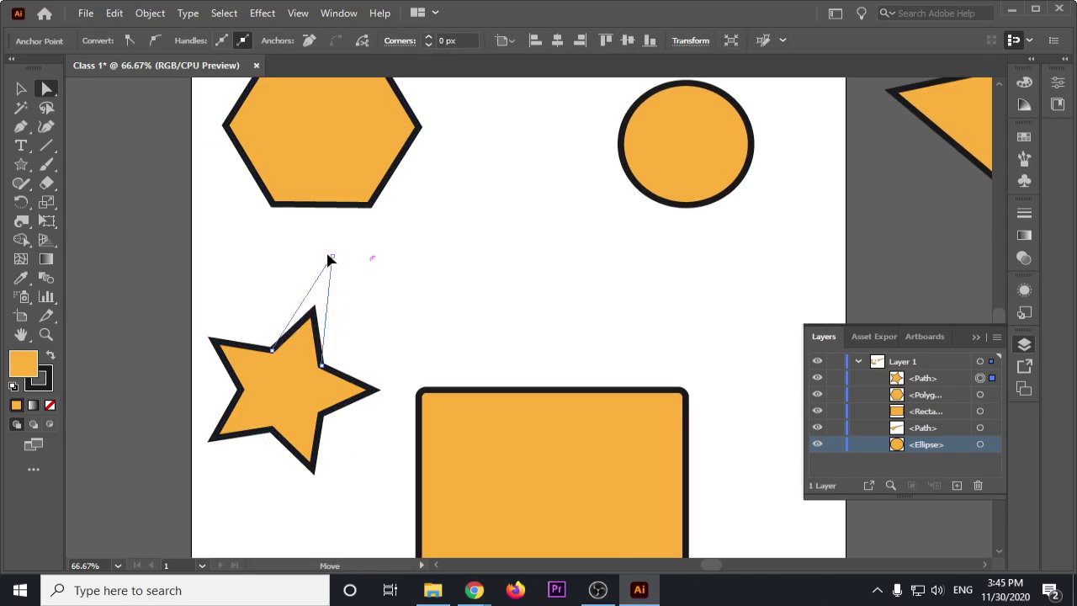
pyautogui.moveTo(330, 259); pyautogui.dragTo(248, 233)
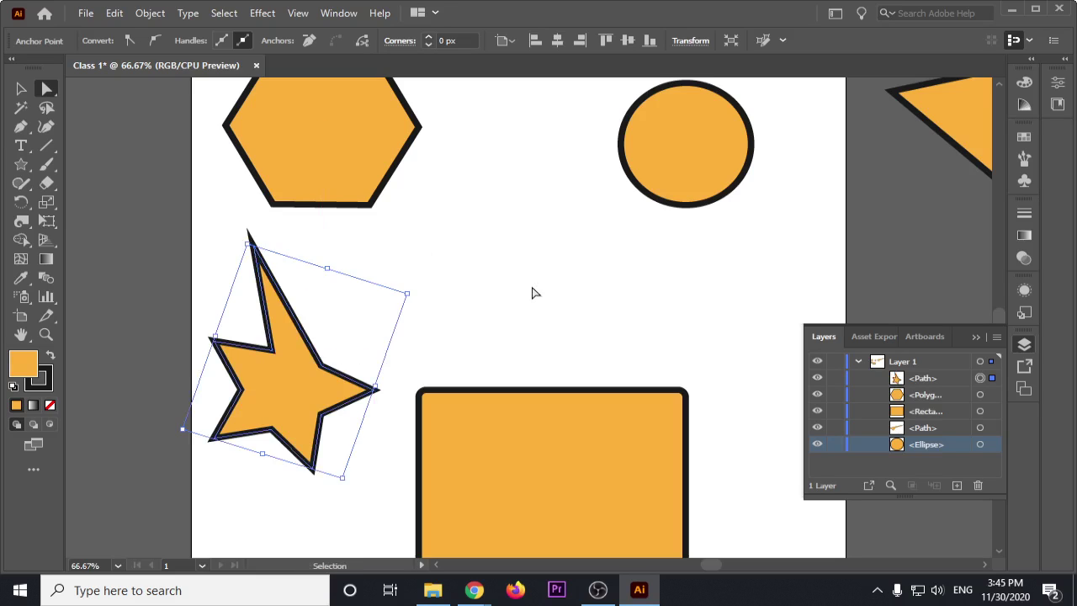
pyautogui.hotkey('ctrl', 'z')
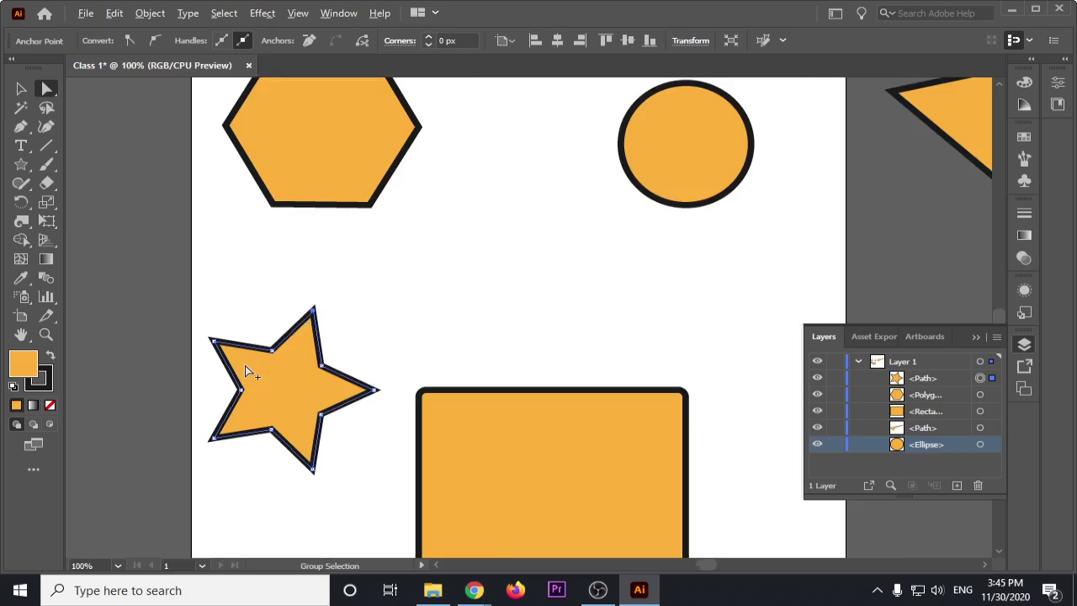
pyautogui.scroll(1, 244, 365)
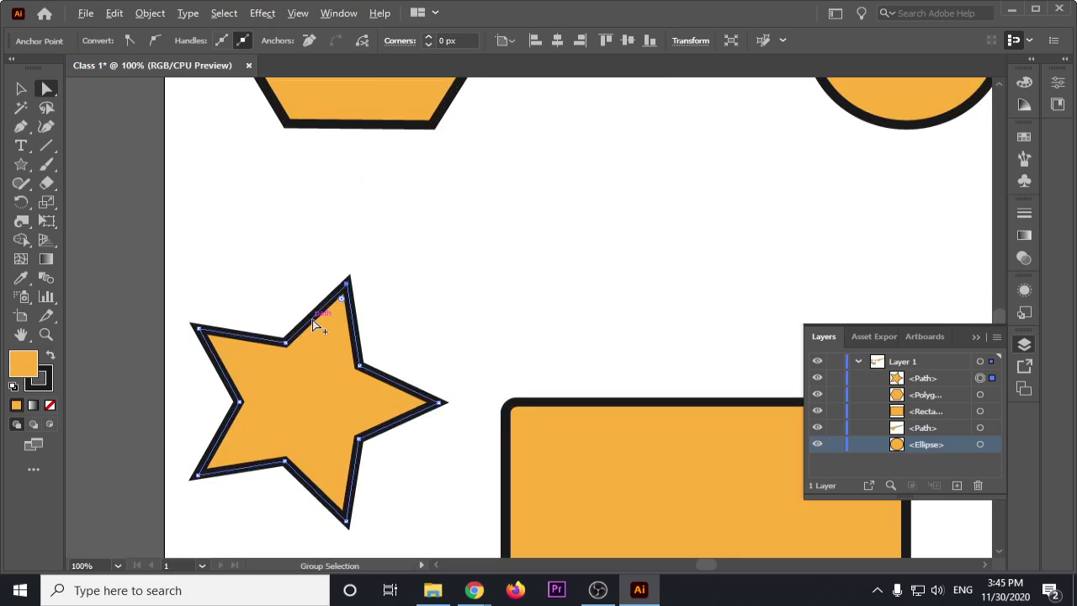
pyautogui.scroll(2, 313, 321)
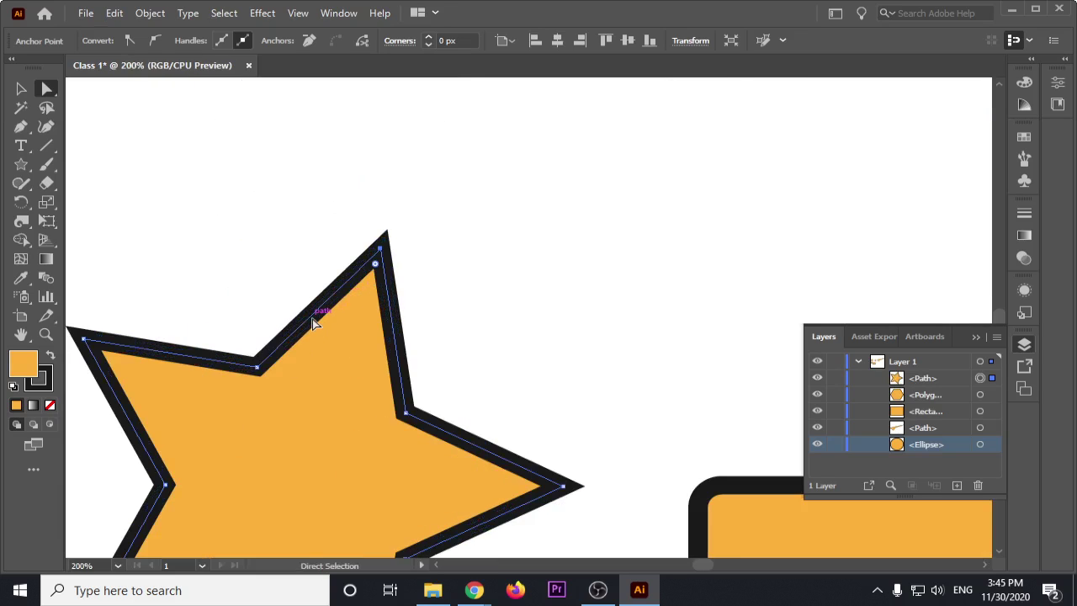
pyautogui.click(381, 249)
pyautogui.scroll(-2, 257, 369)
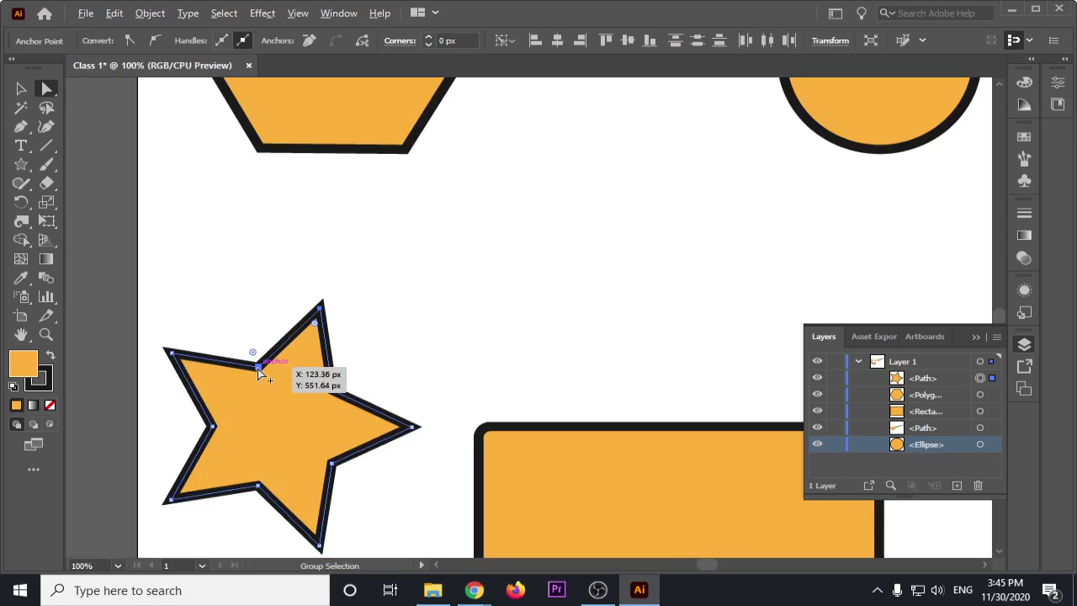
pyautogui.scroll(-1, 258, 373)
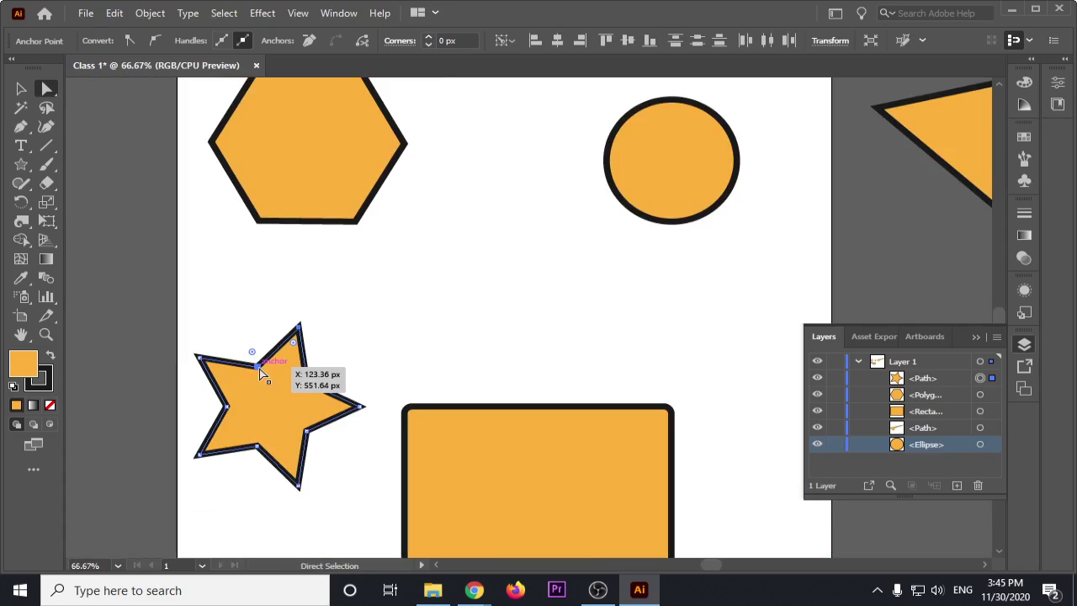
pyautogui.moveTo(258, 372); pyautogui.dragTo(224, 290)
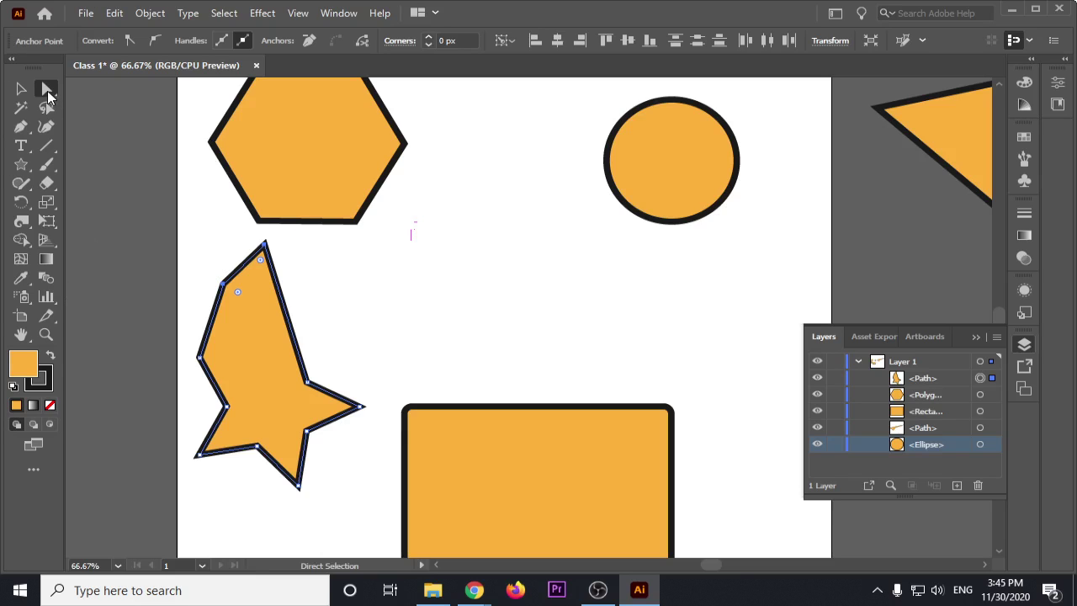
pyautogui.hotkey('ctrl', 'z')
pyautogui.click(430, 334)
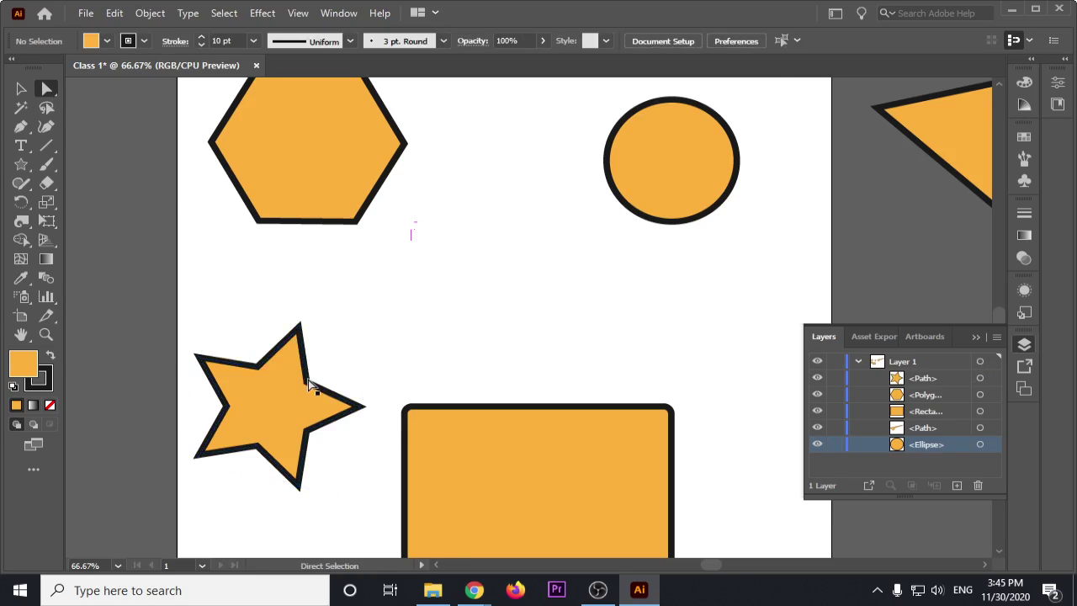
pyautogui.scroll(1, 308, 381)
pyautogui.scroll(-1, 308, 310)
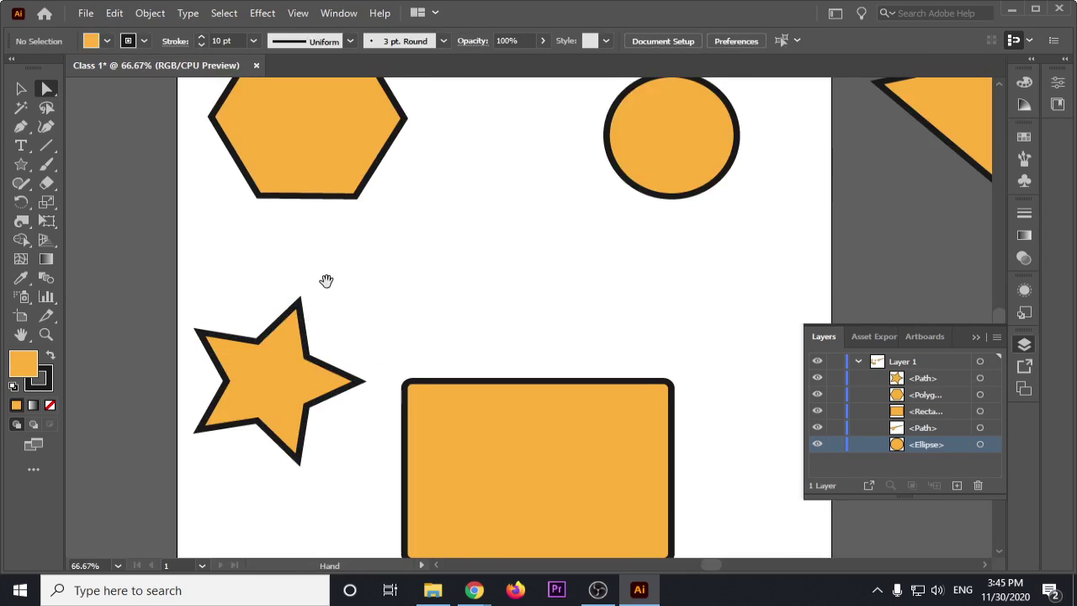
pyautogui.moveTo(325, 281); pyautogui.dragTo(423, 320)
pyautogui.click(396, 392)
pyautogui.scroll(2, 393, 370)
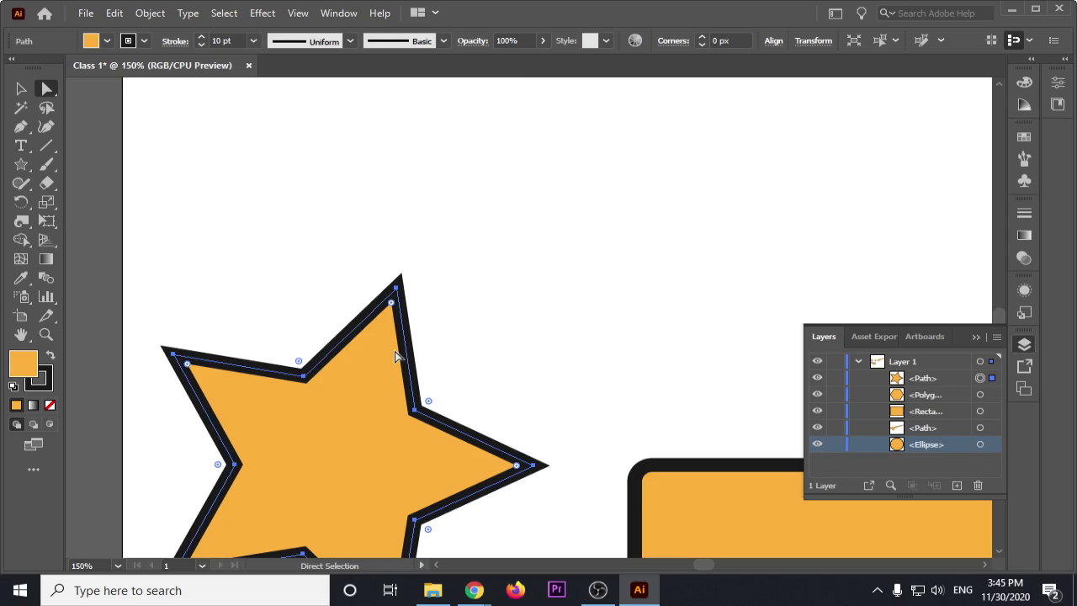
pyautogui.scroll(-2, 394, 355)
pyautogui.scroll(-2, 394, 355)
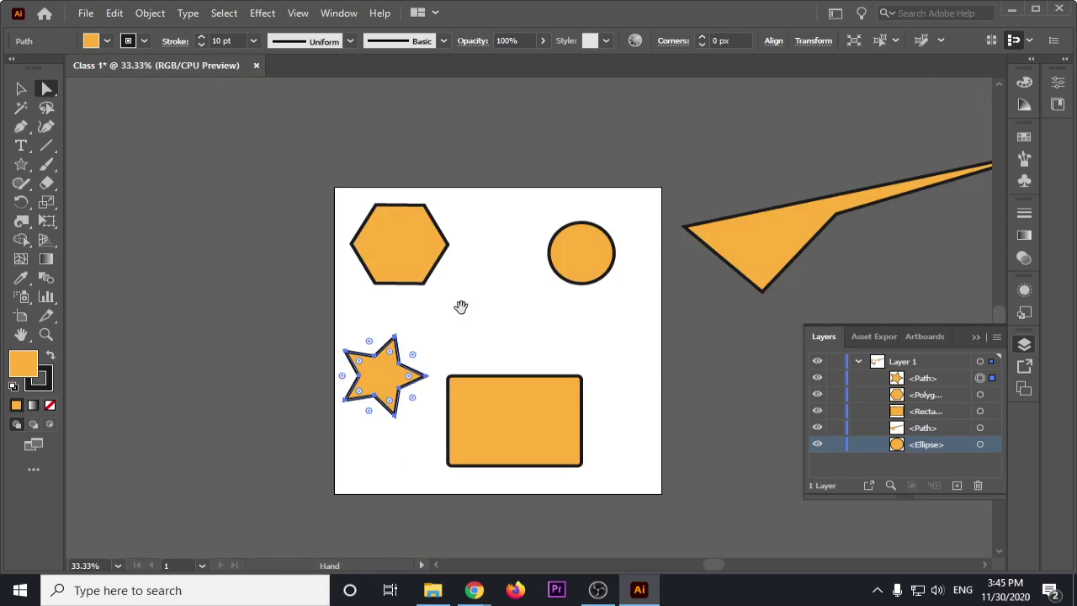
pyautogui.moveTo(459, 306); pyautogui.dragTo(420, 305)
pyautogui.click(380, 281)
pyautogui.scroll(2, 356, 286)
# Step: Drag a hexagon corner widget to round one corner into a large arc
pyautogui.scroll(1, 336, 243)
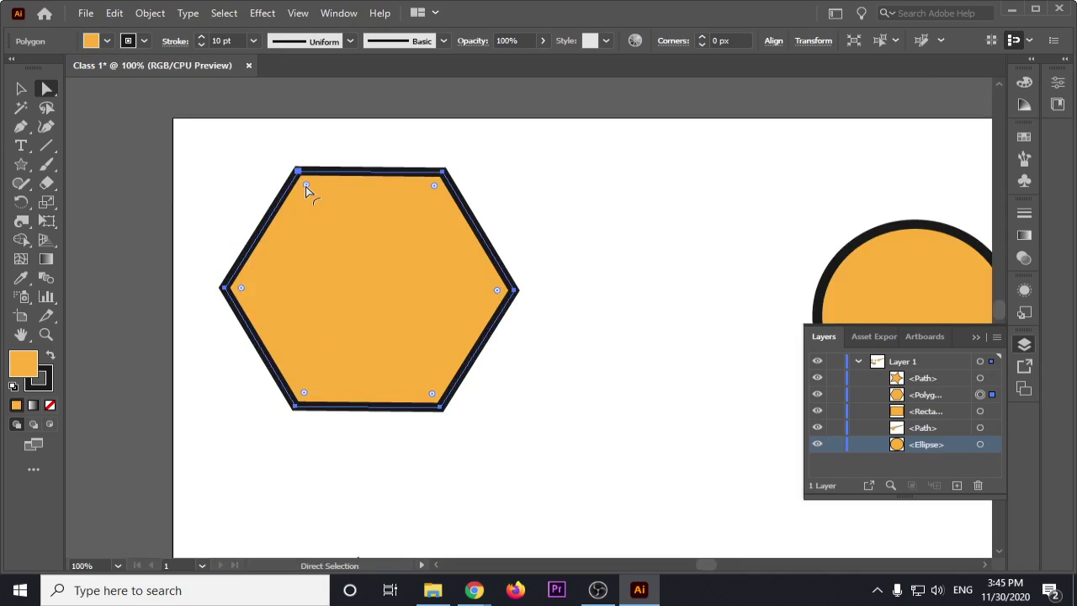
pyautogui.moveTo(306, 186); pyautogui.dragTo(402, 302)
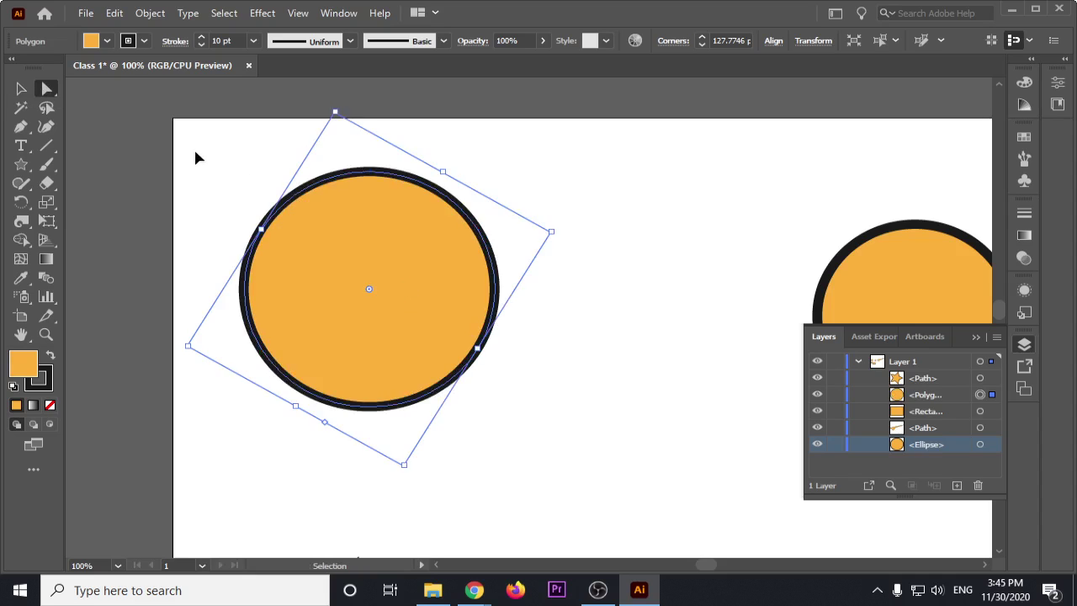
pyautogui.hotkey('ctrl', 'z')
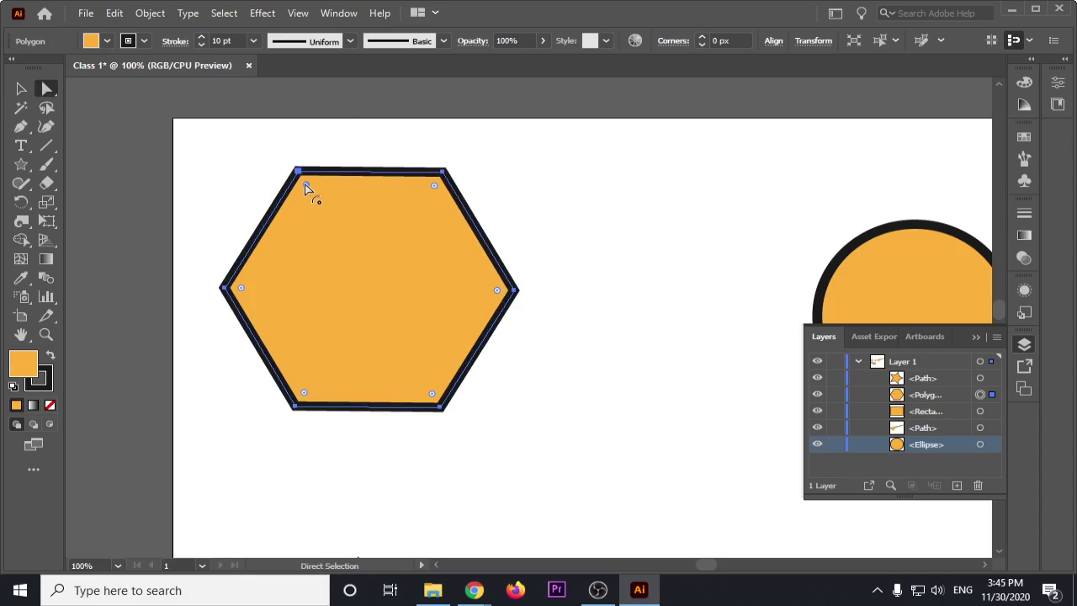
pyautogui.moveTo(305, 185); pyautogui.dragTo(589, 412)
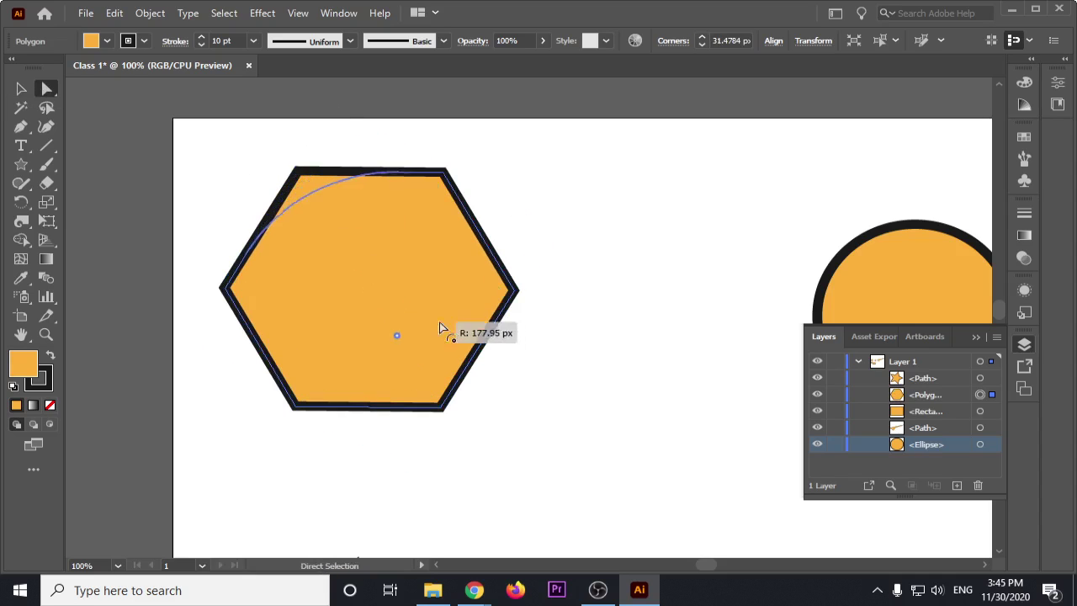
pyautogui.click(593, 373)
pyautogui.keyDown('alt'); pyautogui.scroll(-3, 574, 362); pyautogui.keyUp('alt')
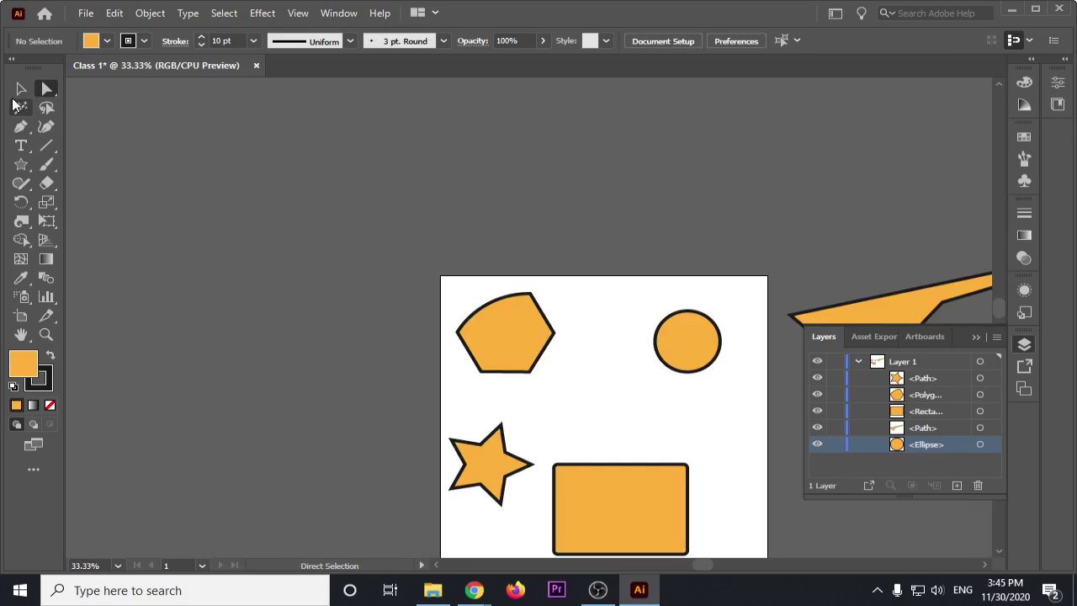
# Step: Rotate the hexagon by its bounding box so the rounded arc faces down
pyautogui.click(21, 88)
pyautogui.click(501, 351)
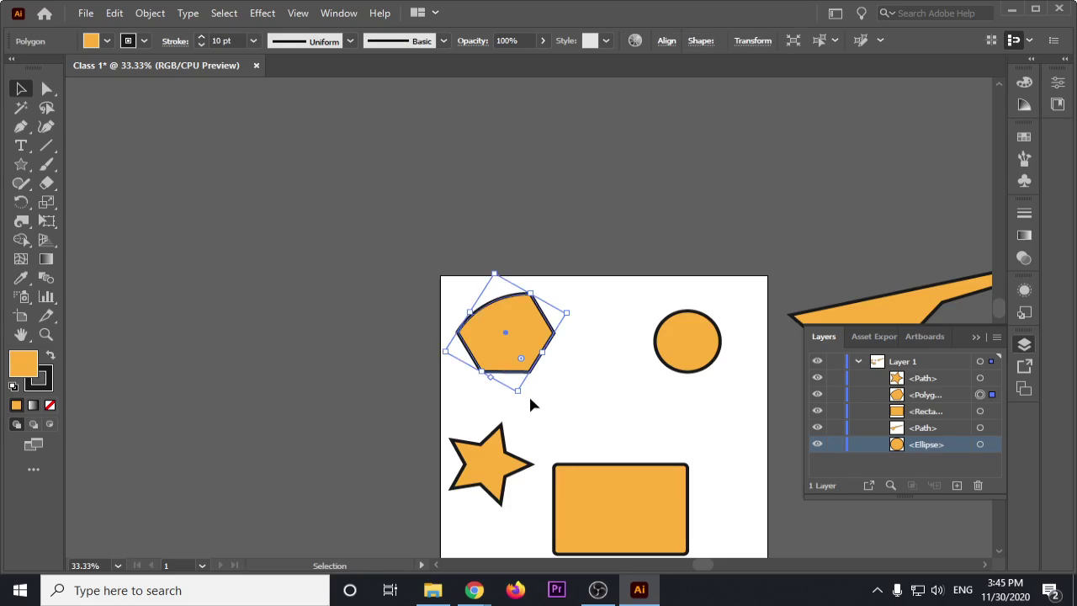
pyautogui.moveTo(521, 400); pyautogui.dragTo(572, 301)
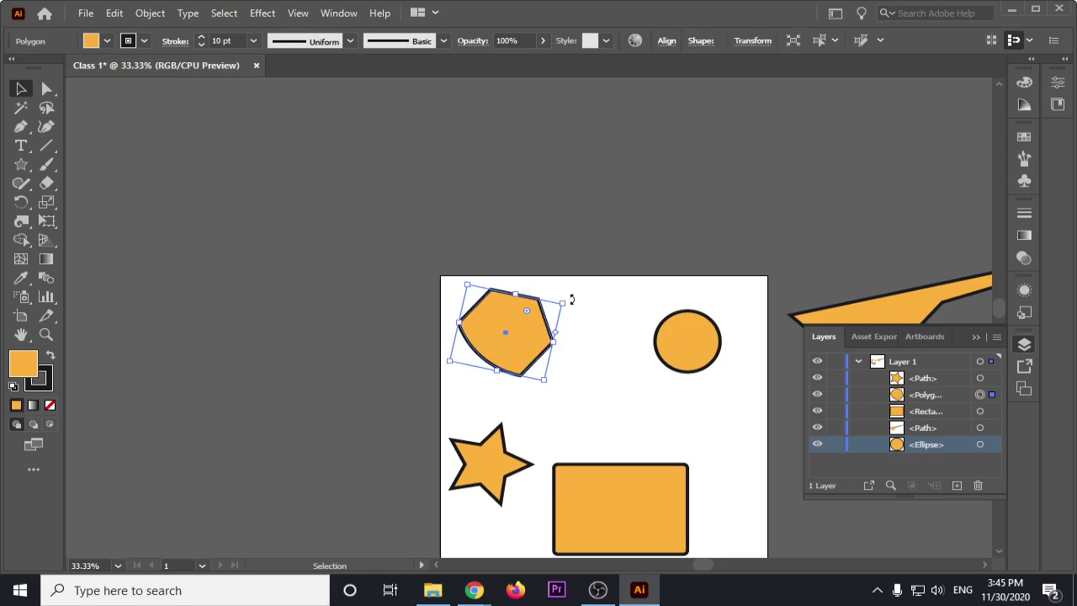
pyautogui.click(551, 393)
pyautogui.click(541, 367)
pyautogui.moveTo(547, 390)
pyautogui.mouseDown()
pyautogui.moveTo(576, 370)
pyautogui.moveTo(255, 315)
pyautogui.mouseUp()
pyautogui.click(574, 383)
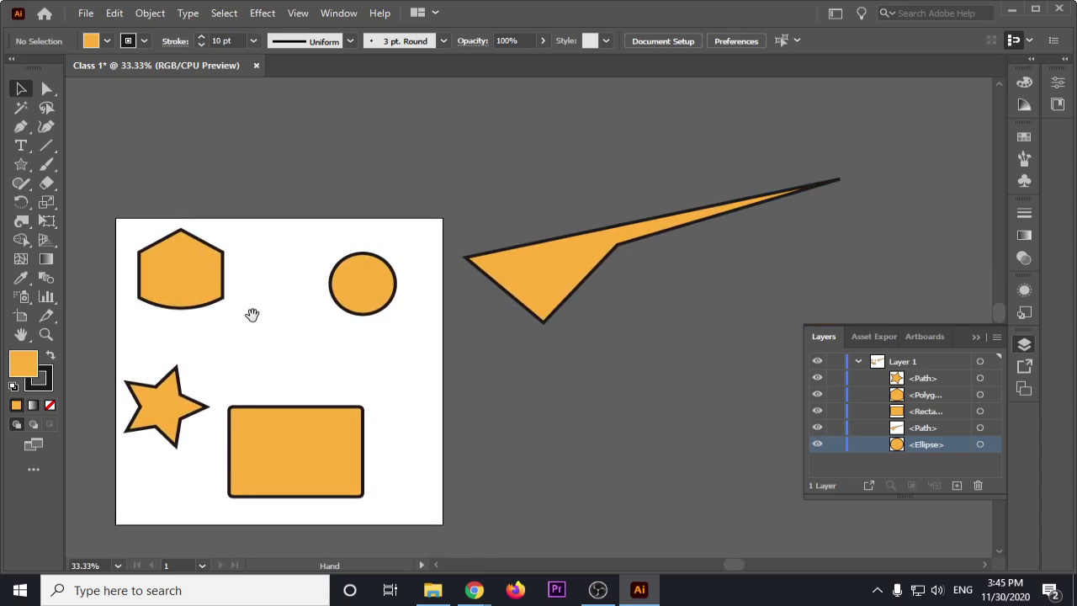
# Step: Drag the circle's left anchor to its centre and rotate the crescent into an upturned smile
pyautogui.click(356, 289)
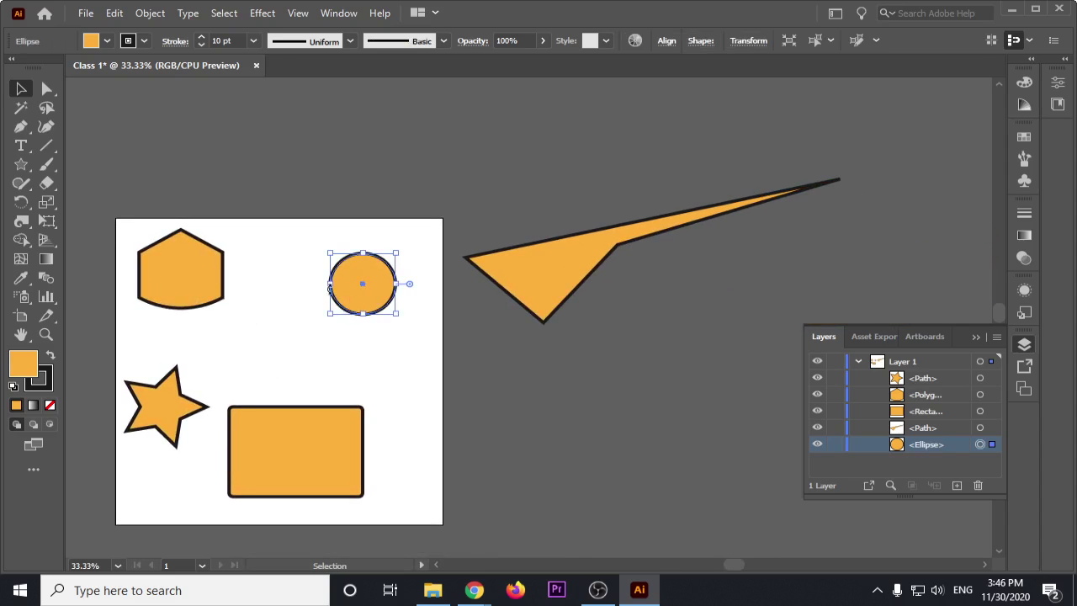
pyautogui.click(47, 90)
pyautogui.hotkey('ctrl', '1')
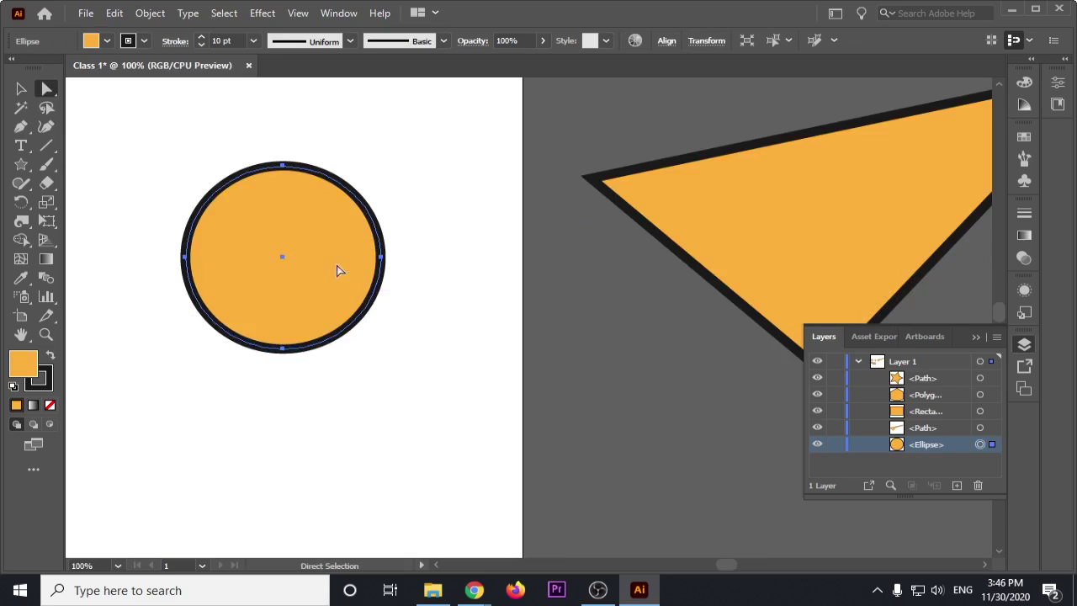
pyautogui.moveTo(184, 257); pyautogui.dragTo(308, 266)
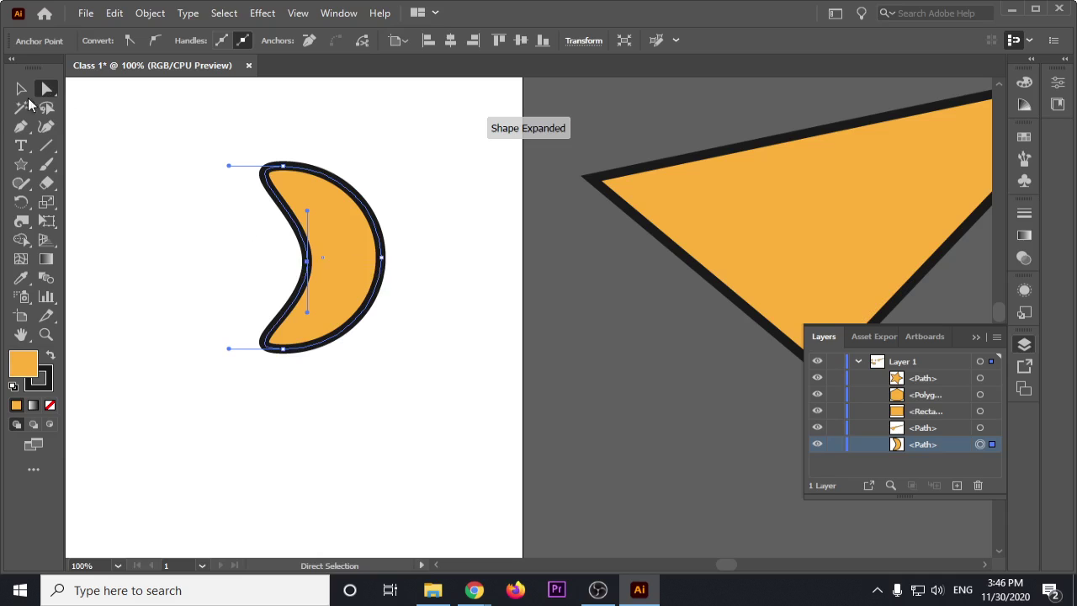
pyautogui.click(21, 89)
pyautogui.moveTo(389, 160)
pyautogui.mouseDown()
pyautogui.moveTo(427, 337)
pyautogui.moveTo(485, 380)
pyautogui.mouseUp()
pyautogui.click(427, 337)
pyautogui.scroll(-2, 427, 337)
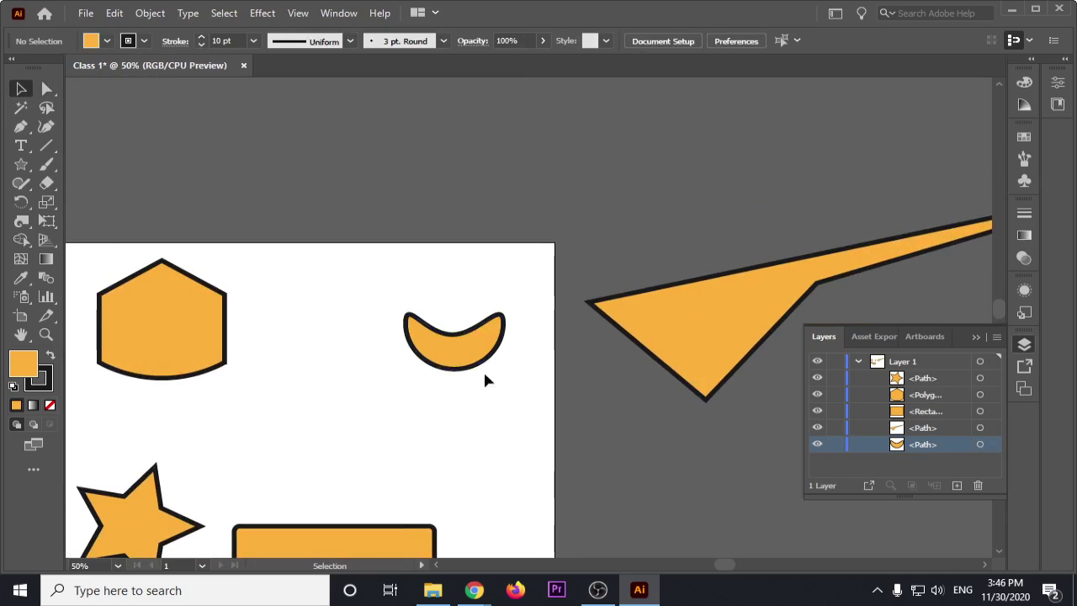
# Step: Draw a small circle eye above the mouth and copy it across as the second eye
pyautogui.click(32, 167)
pyautogui.click(97, 202)
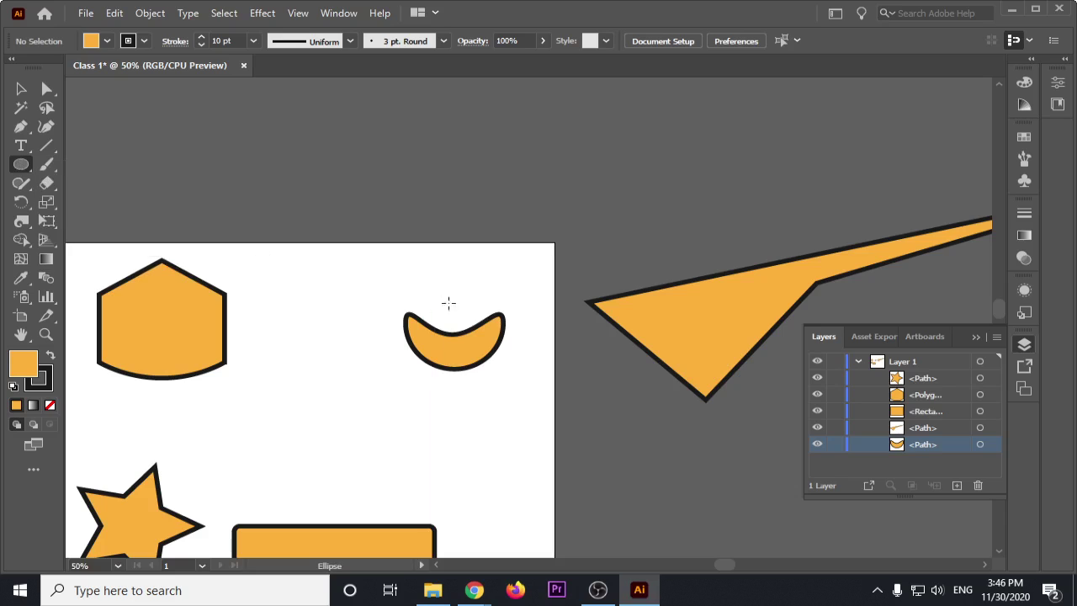
pyautogui.moveTo(446, 270)
pyautogui.mouseDown()
pyautogui.moveTo(473, 294)
pyautogui.moveTo(414, 261)
pyautogui.mouseUp()
pyautogui.press('v')
pyautogui.click(474, 273)
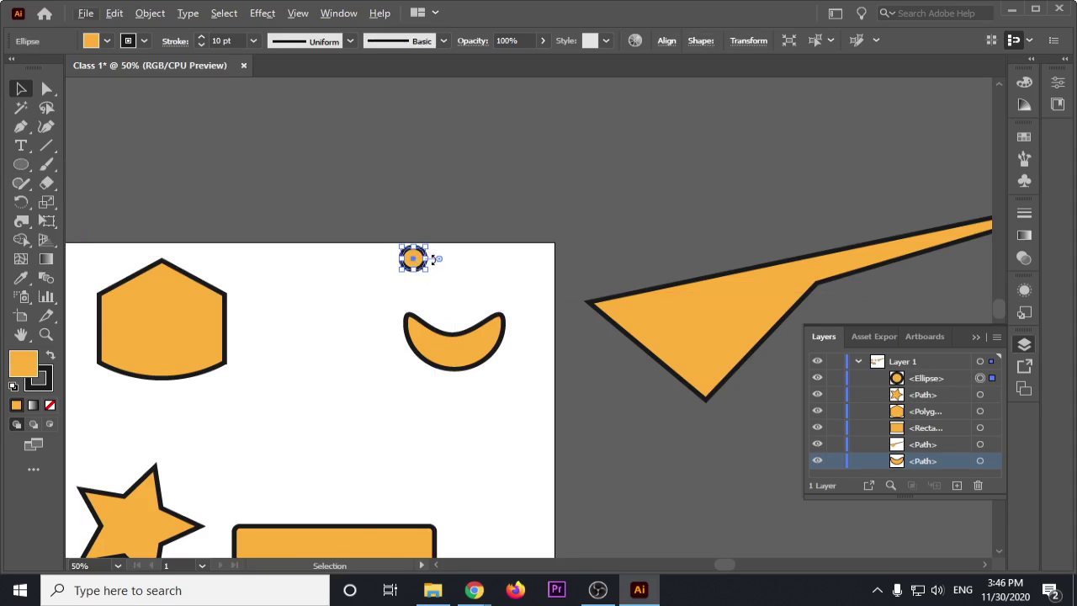
pyautogui.scroll(3, 442, 261)
pyautogui.moveTo(364, 256); pyautogui.dragTo(569, 262)
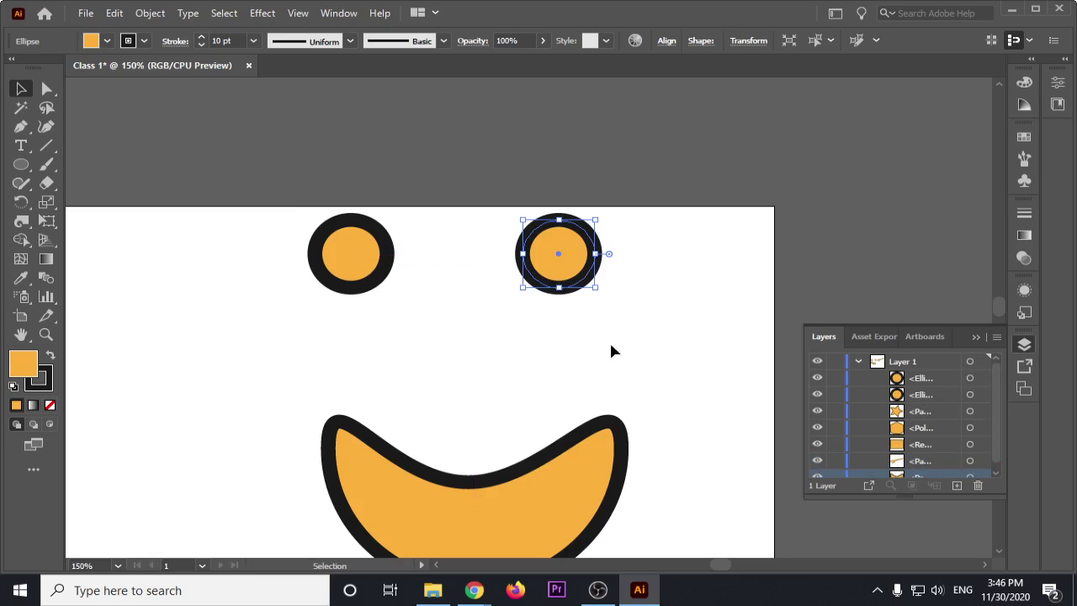
pyautogui.click(609, 345)
pyautogui.scroll(-3, 601, 340)
pyautogui.scroll(-3, 600, 340)
pyautogui.moveTo(635, 397); pyautogui.dragTo(572, 363)
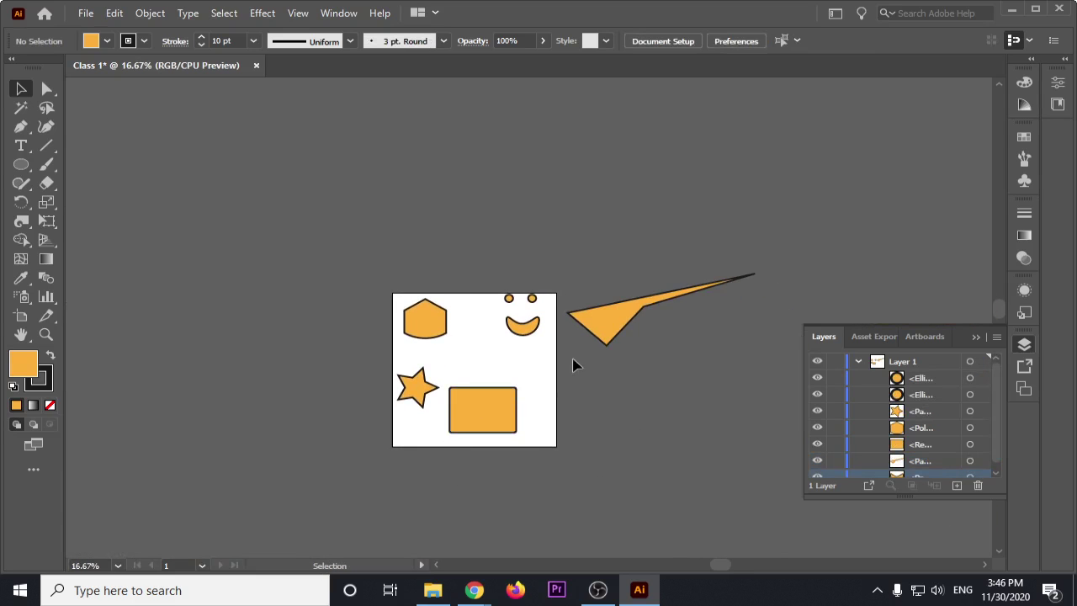
# Step: Move the triangle, hexagon, star and rectangle off the artboard and centre the face parts
pyautogui.moveTo(609, 325); pyautogui.dragTo(783, 281)
pyautogui.moveTo(354, 269)
pyautogui.mouseDown()
pyautogui.moveTo(423, 431)
pyautogui.moveTo(467, 416)
pyautogui.moveTo(306, 325)
pyautogui.mouseUp()
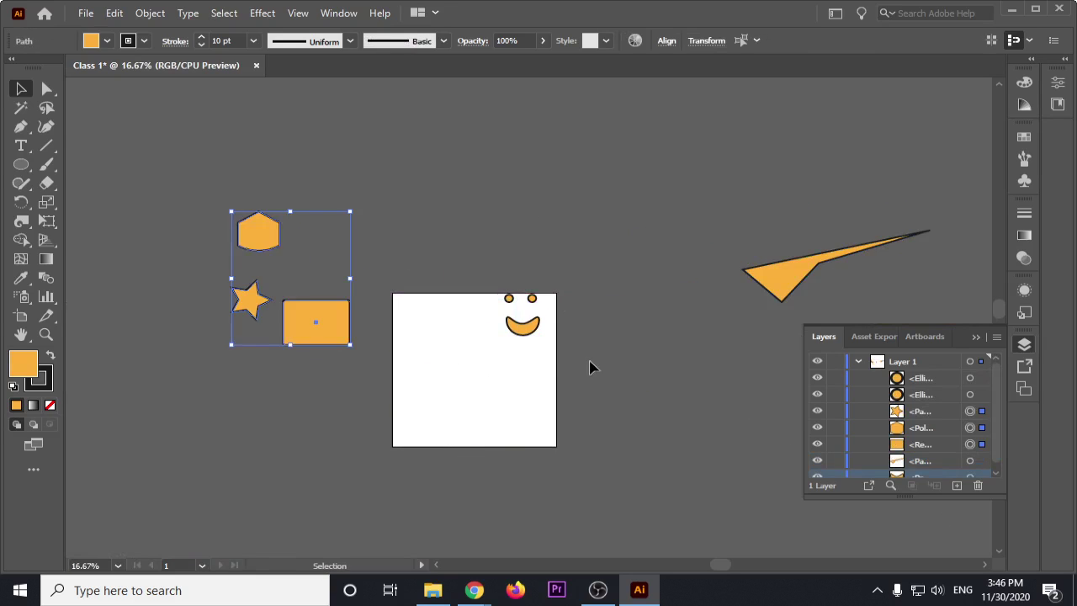
pyautogui.moveTo(557, 364); pyautogui.dragTo(501, 289)
pyautogui.moveTo(518, 337); pyautogui.dragTo(477, 373)
pyautogui.click(508, 365)
pyautogui.scroll(2, 508, 365)
pyautogui.scroll(1, 495, 361)
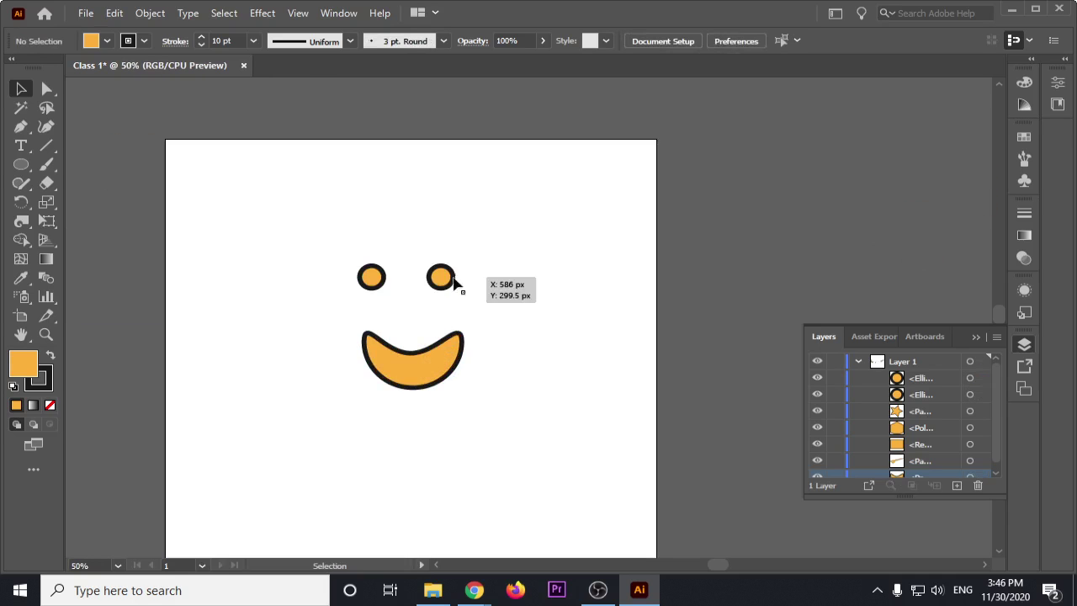
# Step: Nudge the left eye right, raise the mouth closer to the eyes, and shrink it
pyautogui.moveTo(381, 278); pyautogui.dragTo(396, 277)
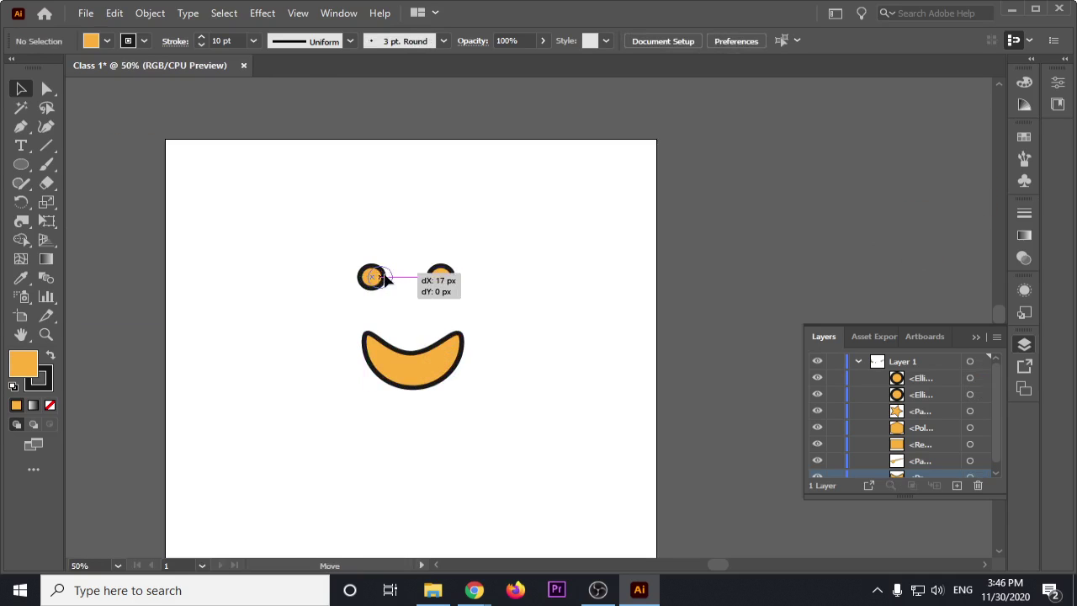
pyautogui.click(515, 313)
pyautogui.moveTo(445, 356); pyautogui.dragTo(437, 340)
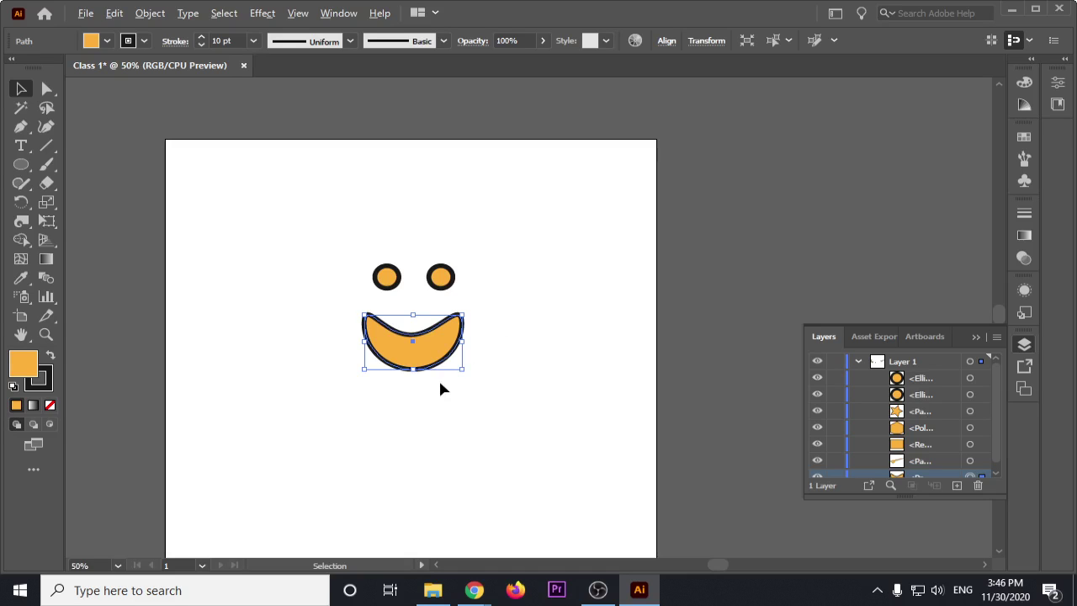
pyautogui.scroll(2, 439, 382)
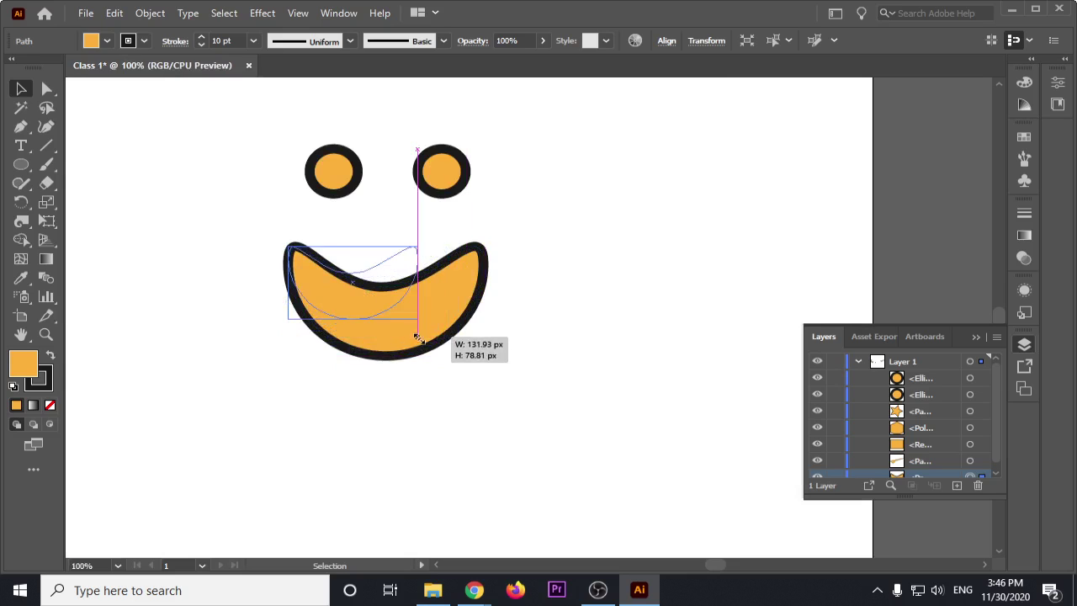
pyautogui.moveTo(482, 357)
pyautogui.mouseDown()
pyautogui.moveTo(425, 345)
pyautogui.moveTo(439, 315)
pyautogui.mouseUp()
pyautogui.hotkey('ctrl', 'z')
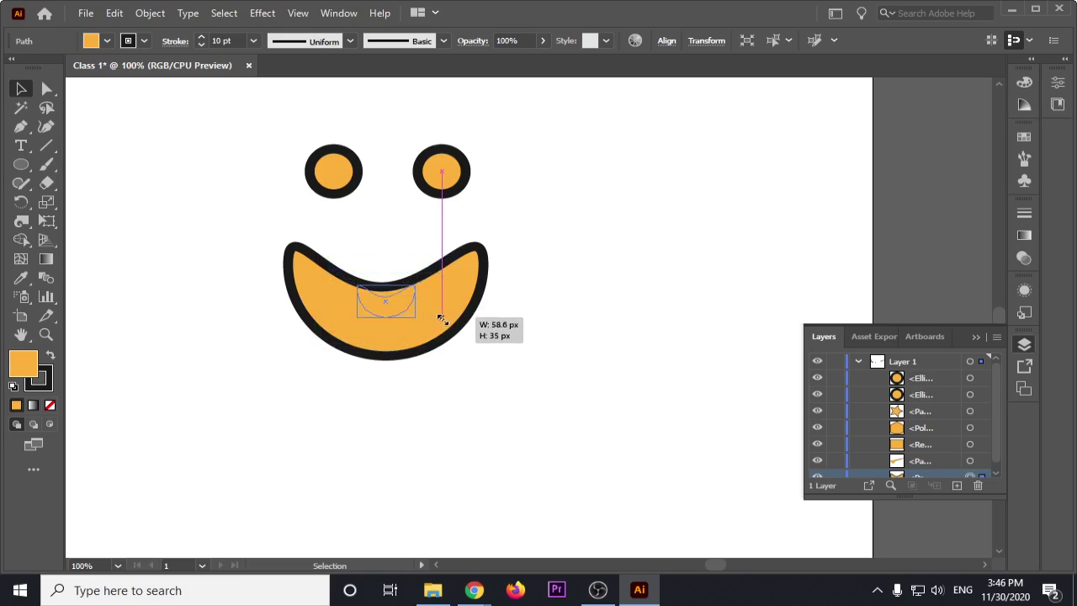
pyautogui.moveTo(439, 316); pyautogui.dragTo(429, 323)
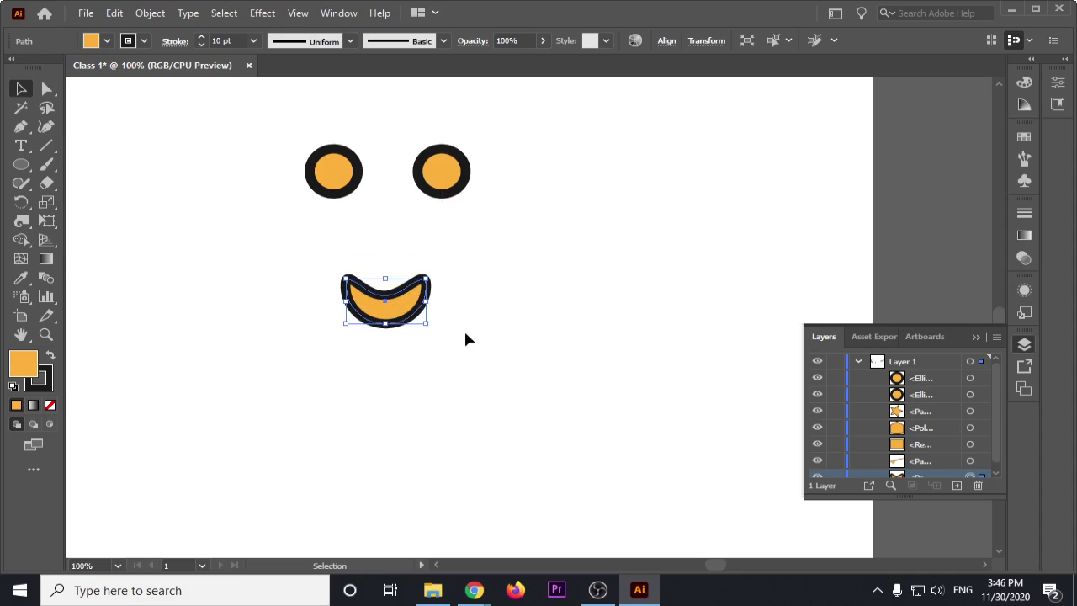
pyautogui.click(466, 332)
# Step: Draw a large ellipse head, about 235 by 295 px, around the face and select its layer
pyautogui.scroll(-2, 466, 332)
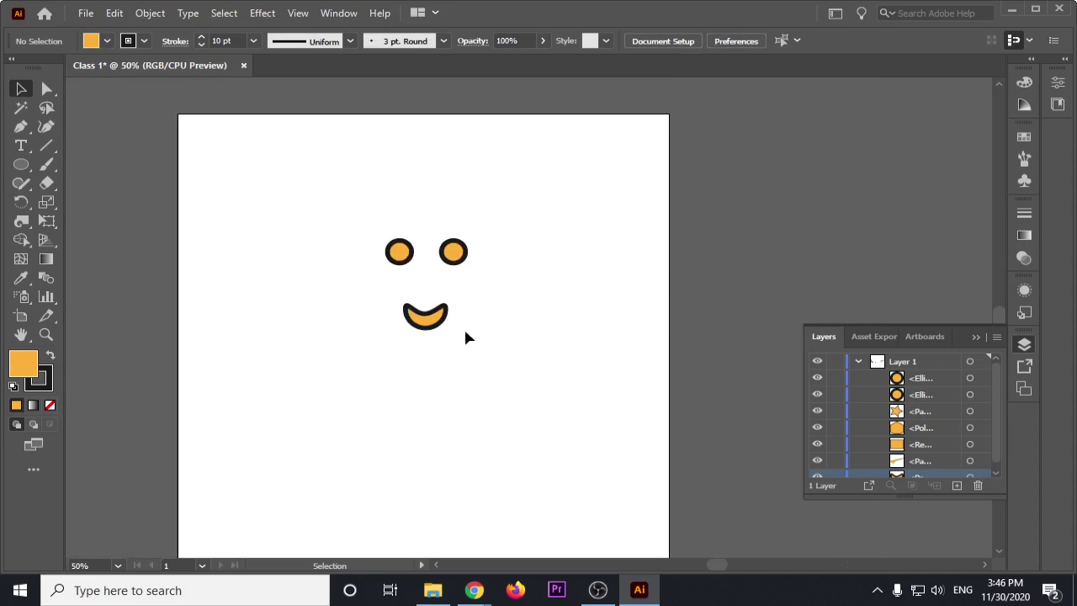
pyautogui.moveTo(468, 328); pyautogui.dragTo(476, 361)
pyautogui.click(21, 165)
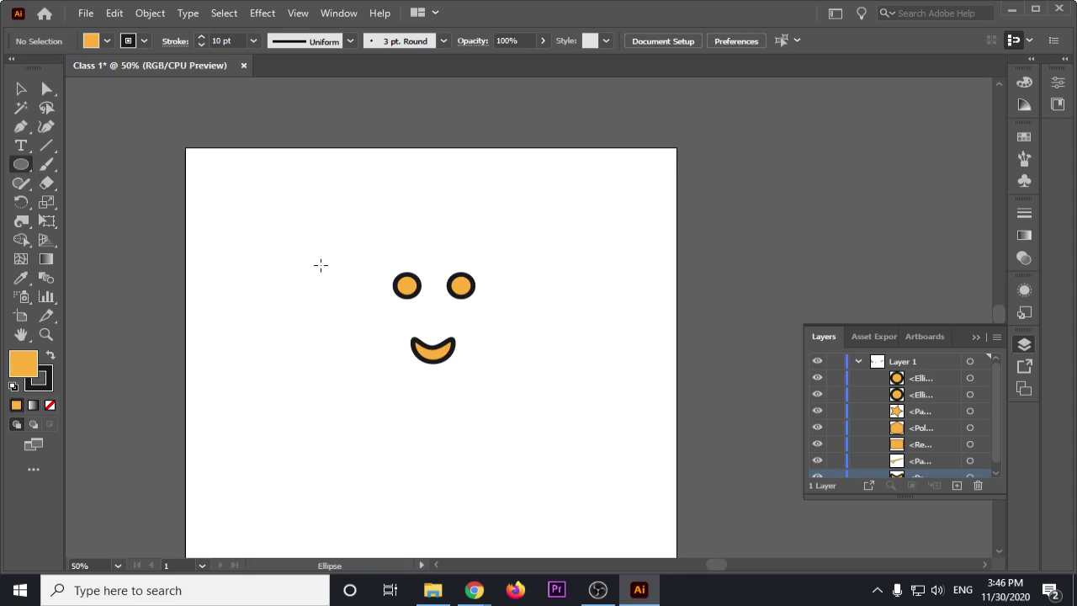
pyautogui.moveTo(375, 243); pyautogui.dragTo(494, 378)
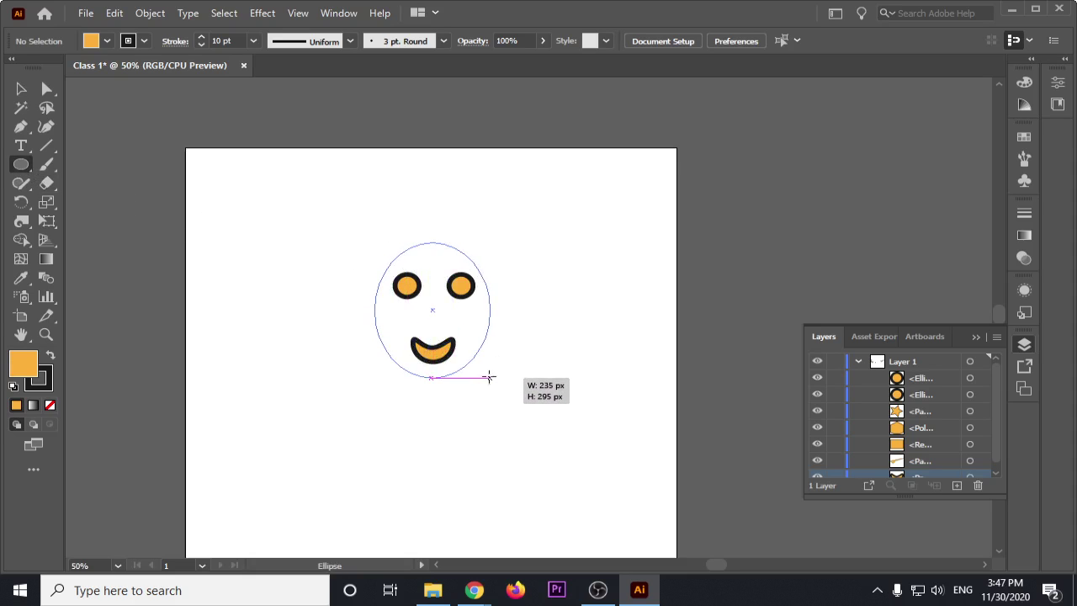
pyautogui.moveTo(494, 378); pyautogui.dragTo(490, 376)
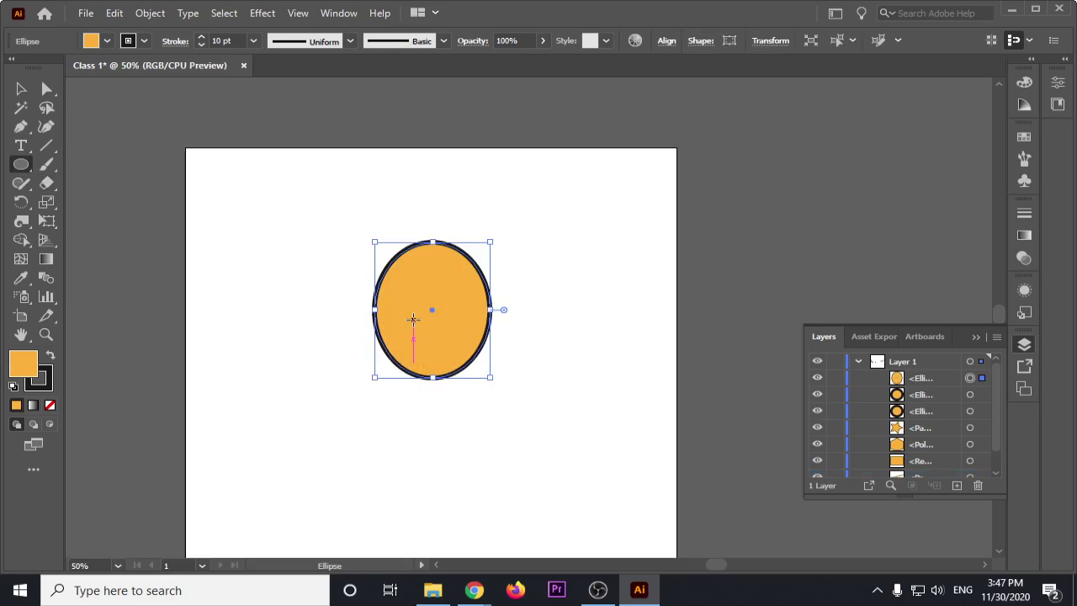
pyautogui.click(937, 381)
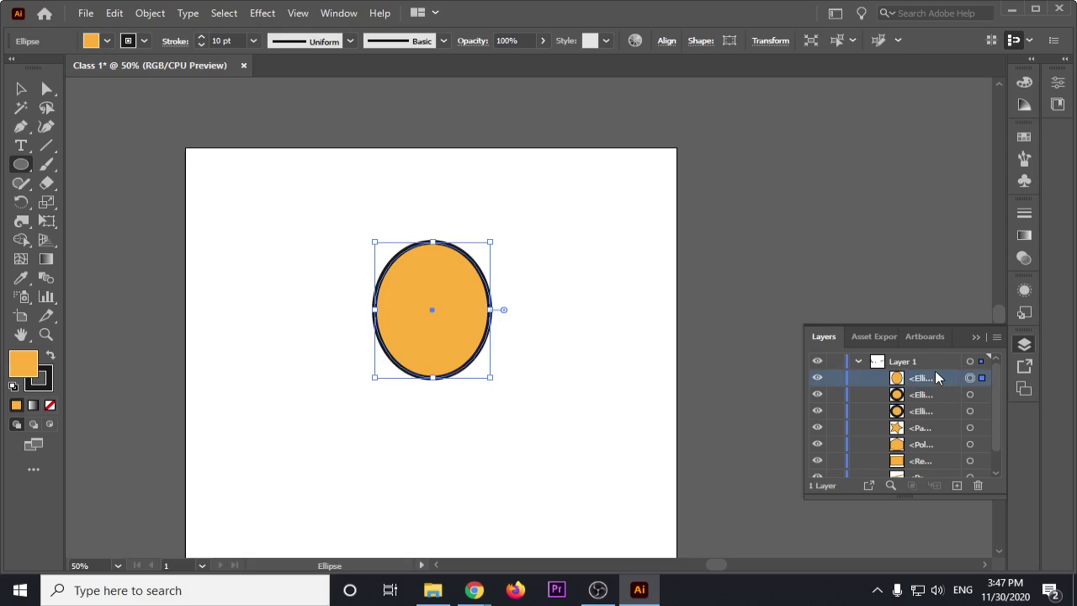
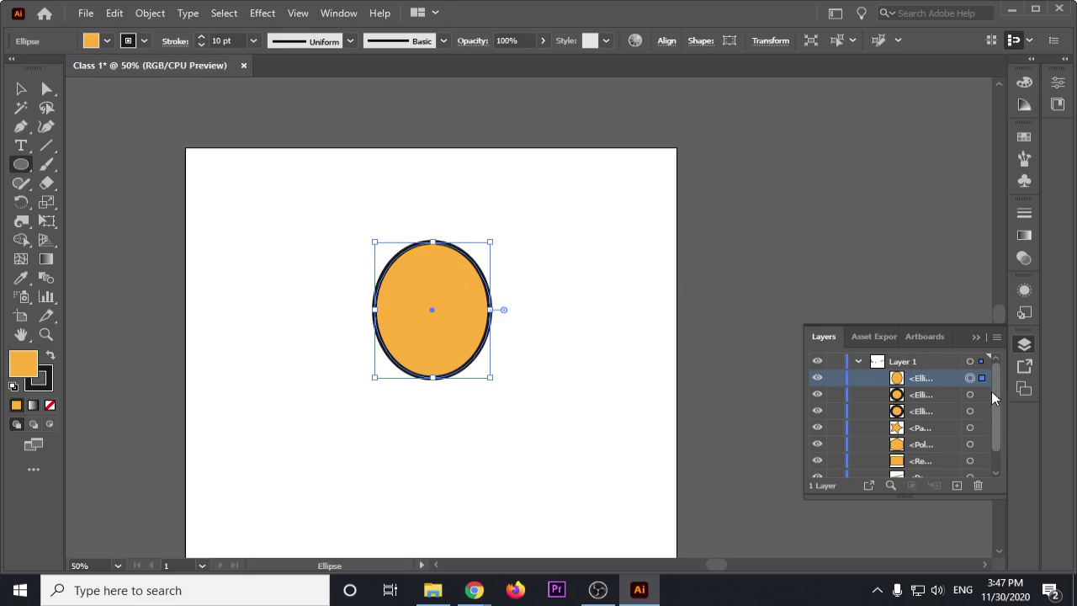
# Step: Try moving the face ellipse lower in the layer stack, then undo the reordering
pyautogui.moveTo(996, 403)
pyautogui.mouseDown()
pyautogui.moveTo(996, 427)
pyautogui.moveTo(1008, 396)
pyautogui.mouseUp()
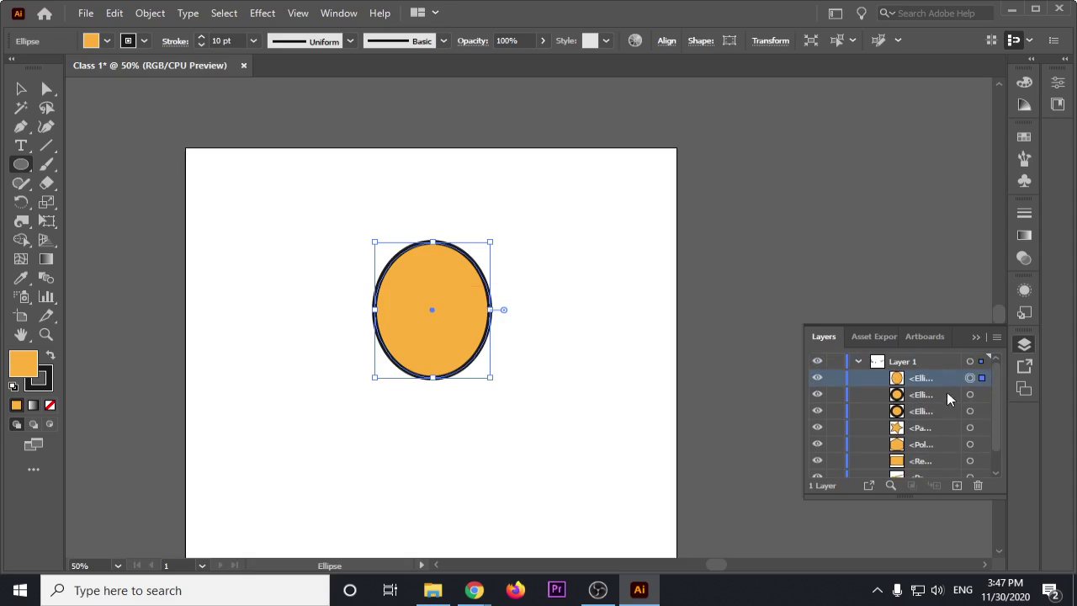
pyautogui.moveTo(929, 380)
pyautogui.mouseDown()
pyautogui.moveTo(932, 485)
pyautogui.moveTo(929, 476)
pyautogui.mouseUp()
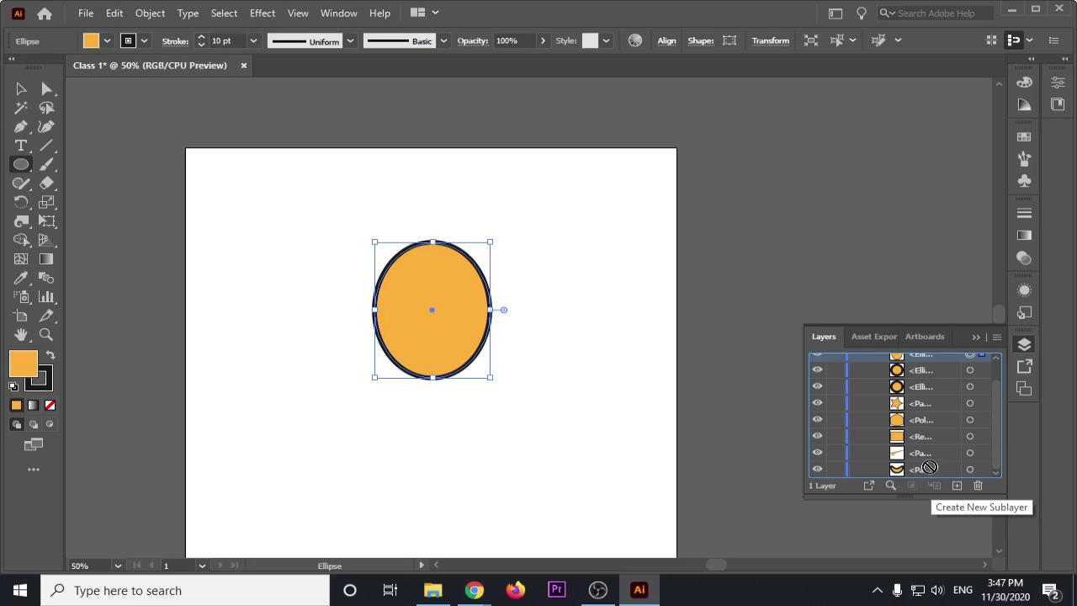
pyautogui.moveTo(930, 476)
pyautogui.mouseDown()
pyautogui.moveTo(907, 397)
pyautogui.moveTo(921, 461)
pyautogui.mouseUp()
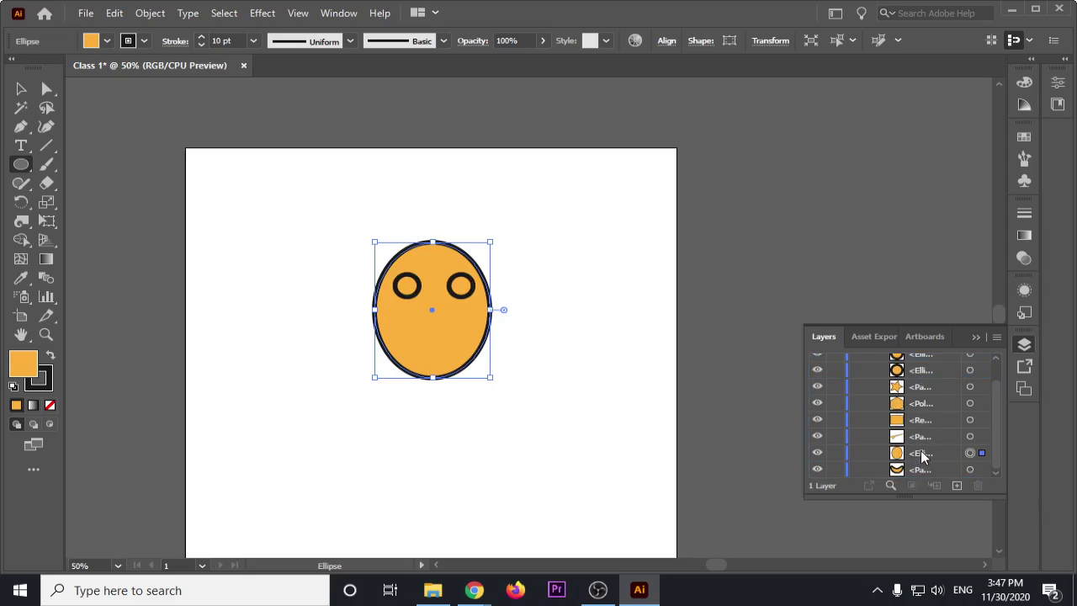
pyautogui.click(923, 454)
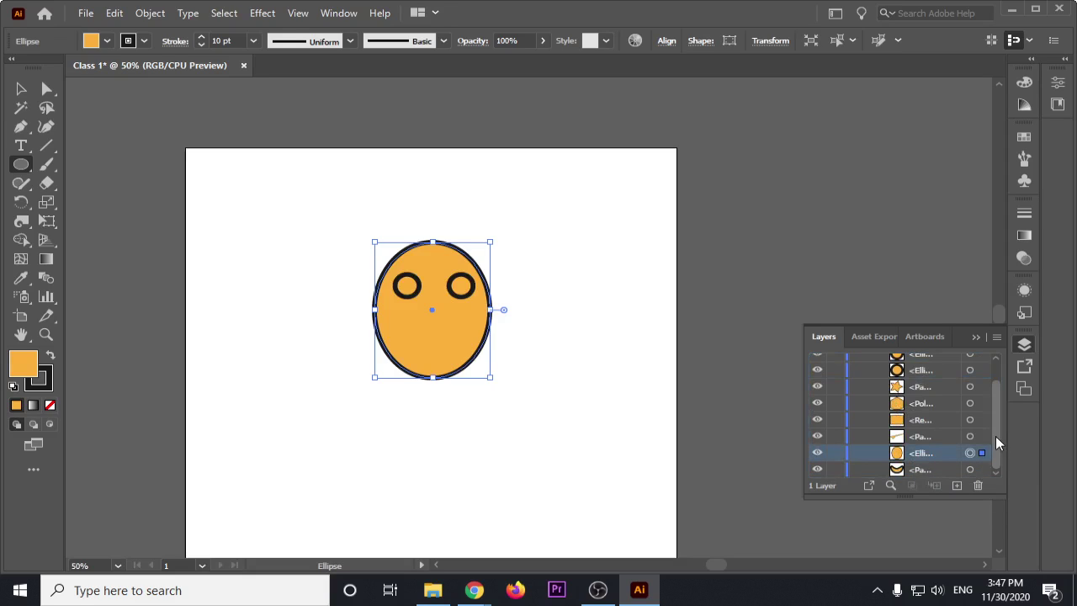
pyautogui.moveTo(920, 456)
pyautogui.mouseDown()
pyautogui.moveTo(919, 469)
pyautogui.moveTo(921, 451)
pyautogui.mouseUp()
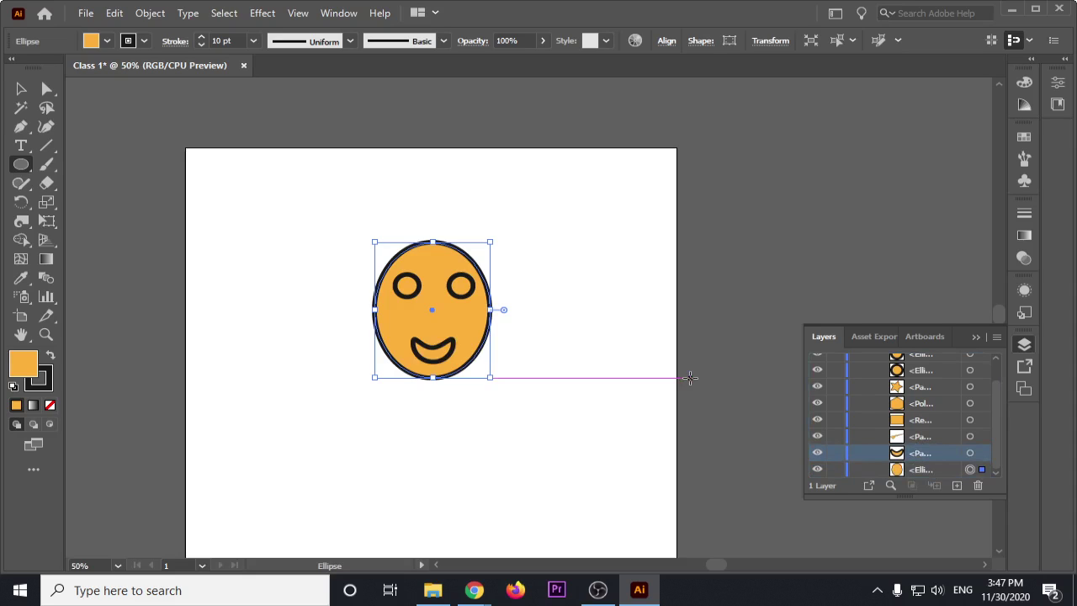
pyautogui.hotkey('ctrl', 'shift', ']')
pyautogui.hotkey('ctrl', 'z')
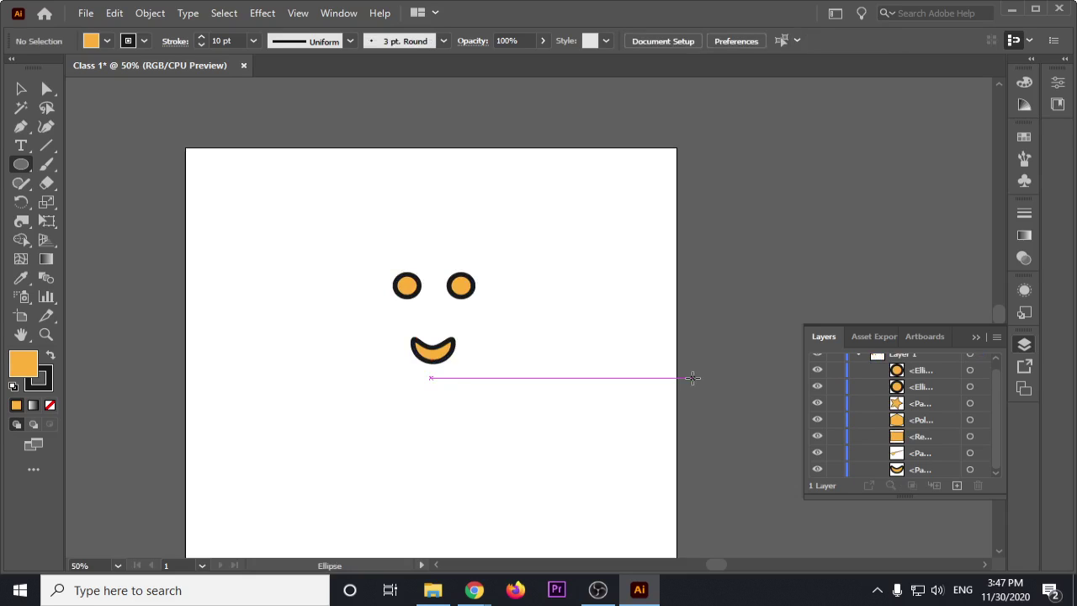
pyautogui.hotkey('ctrl', 'shift', 'z')
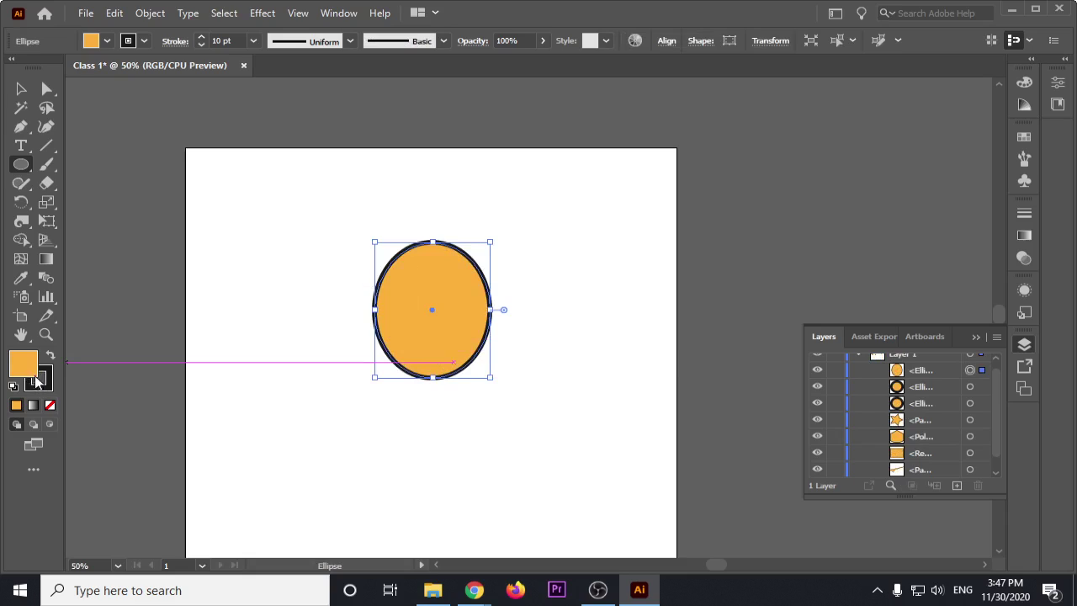
# Step: Change the face ellipse's fill from orange to the white swatch
pyautogui.click(91, 41)
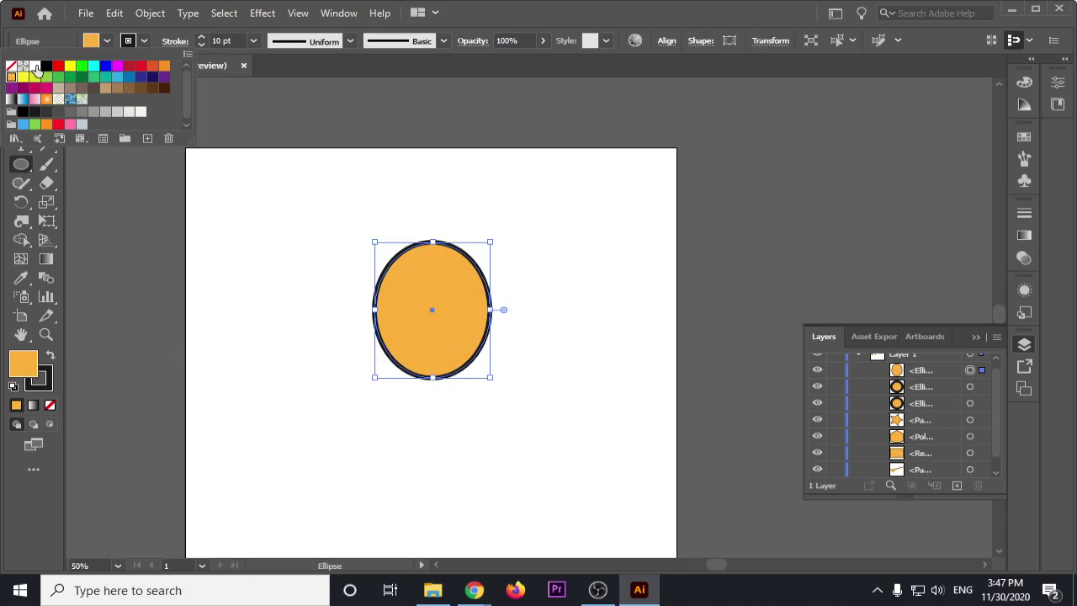
pyautogui.click(35, 64)
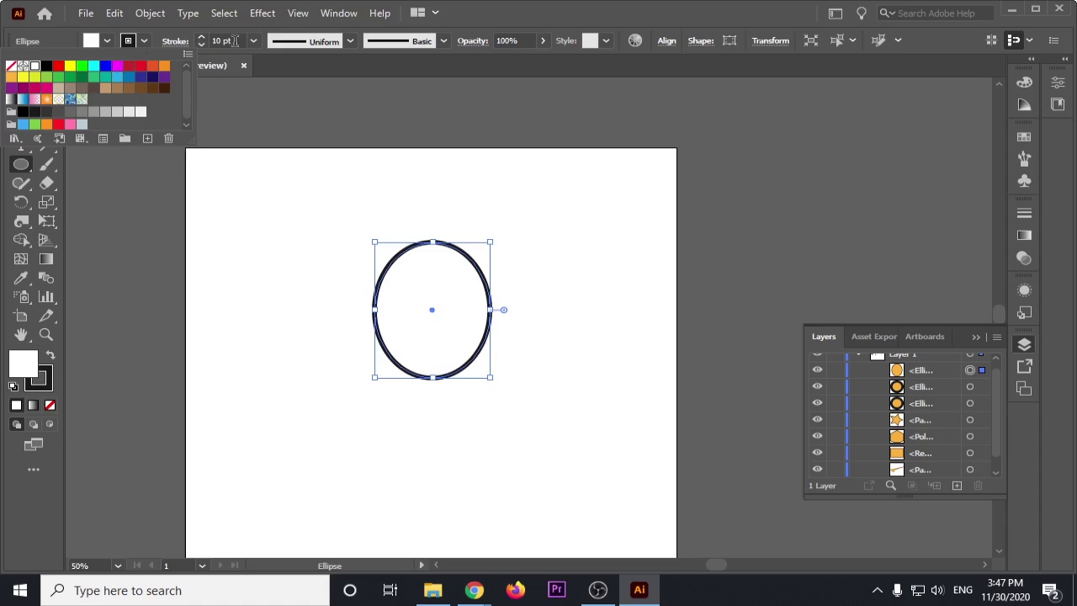
pyautogui.click(579, 9)
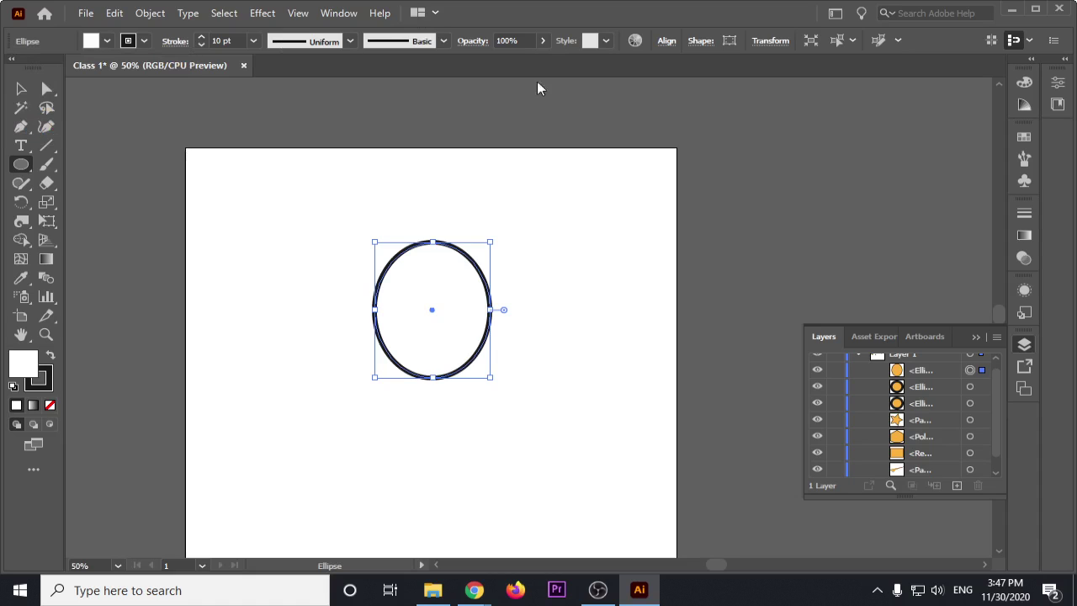
pyautogui.rightClick(446, 281)
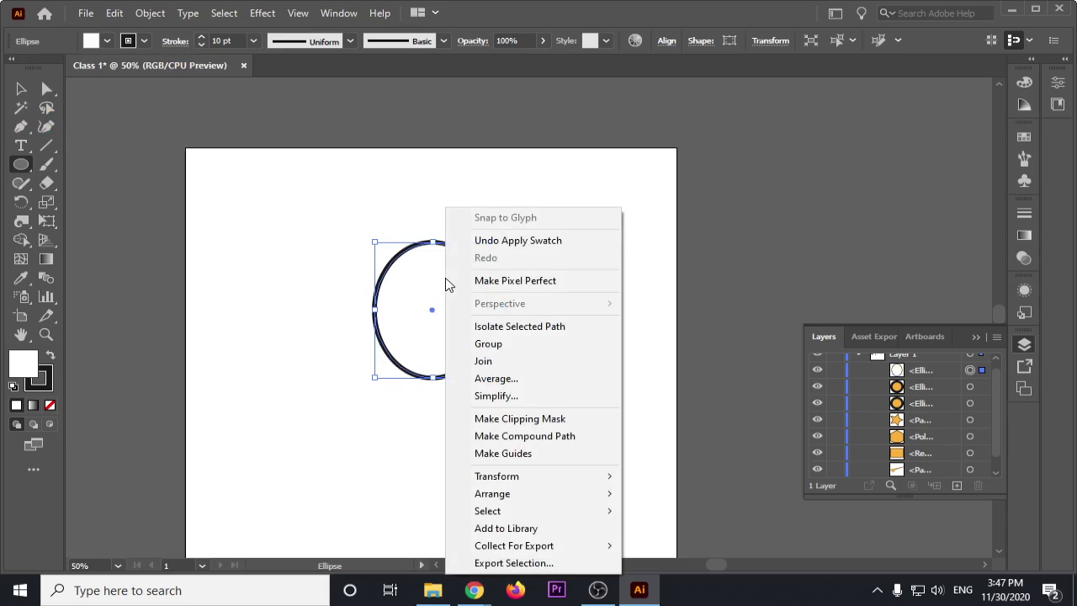
# Step: Take a full-screen capture, mark it with red annotations, then dismiss it
pyautogui.press('Print')
pyautogui.moveTo(0, 0); pyautogui.dragTo(1076, 605)
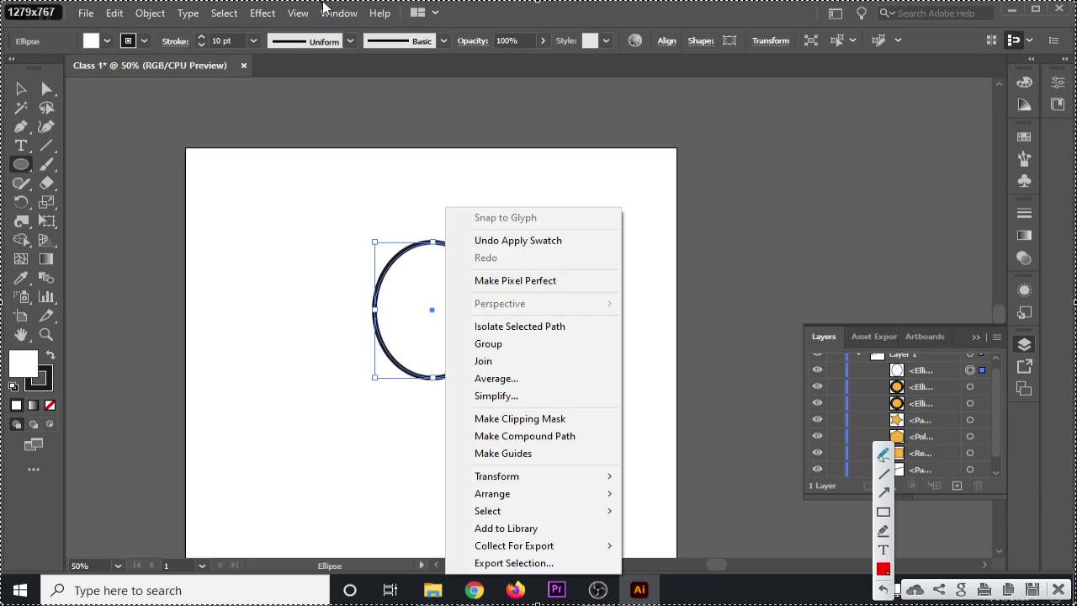
pyautogui.moveTo(333, 3); pyautogui.dragTo(325, 4)
pyautogui.moveTo(18, 78)
pyautogui.mouseDown()
pyautogui.moveTo(15, 97)
pyautogui.moveTo(13, 82)
pyautogui.mouseUp()
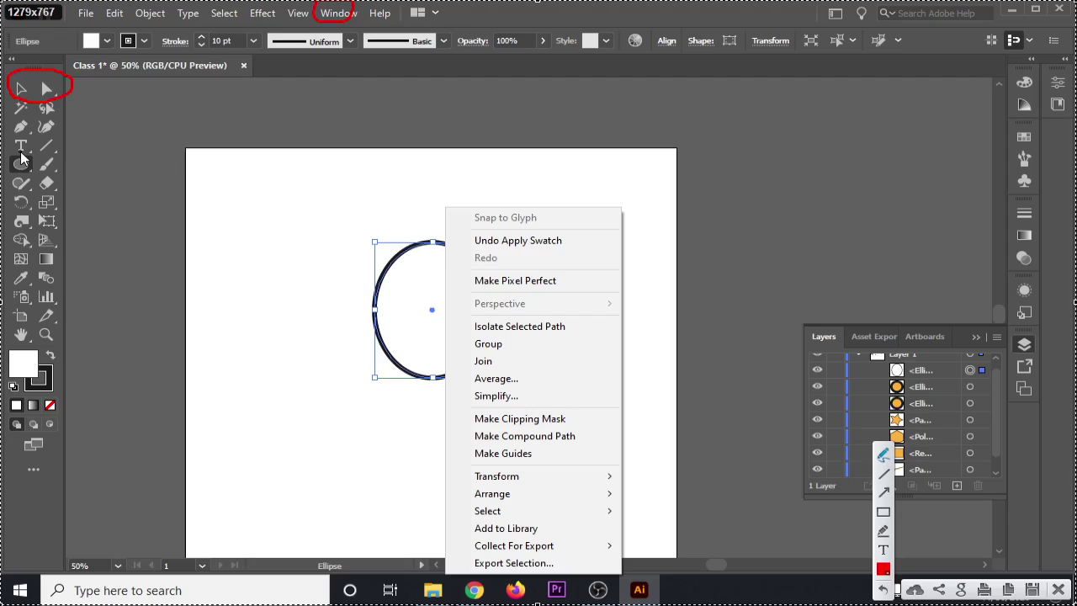
pyautogui.moveTo(21, 158); pyautogui.dragTo(15, 159)
pyautogui.moveTo(25, 347); pyautogui.dragTo(35, 344)
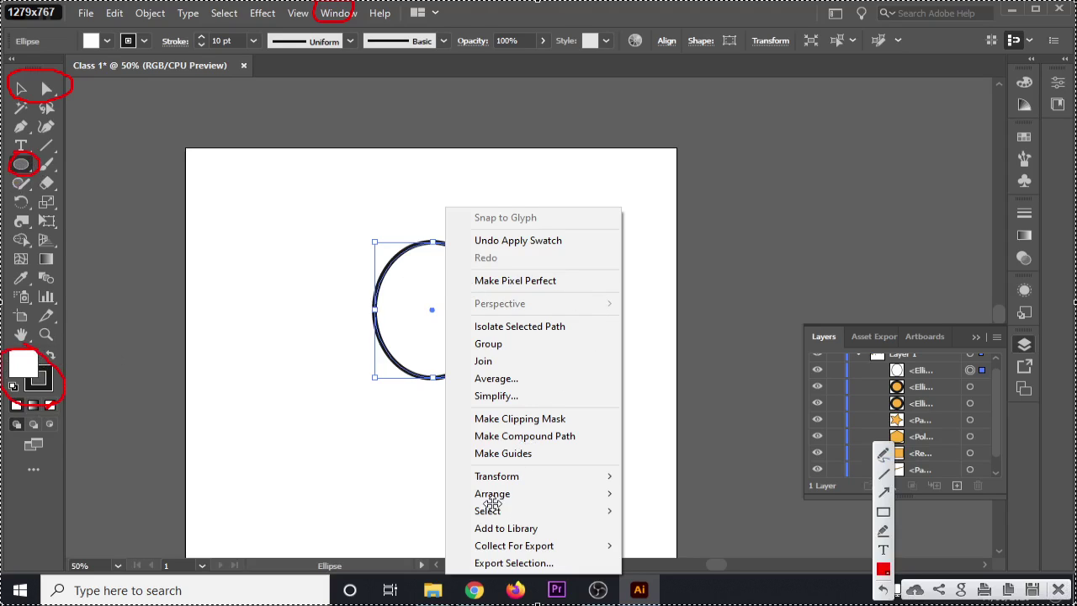
pyautogui.press('Escape')
pyautogui.rightClick(433, 284)
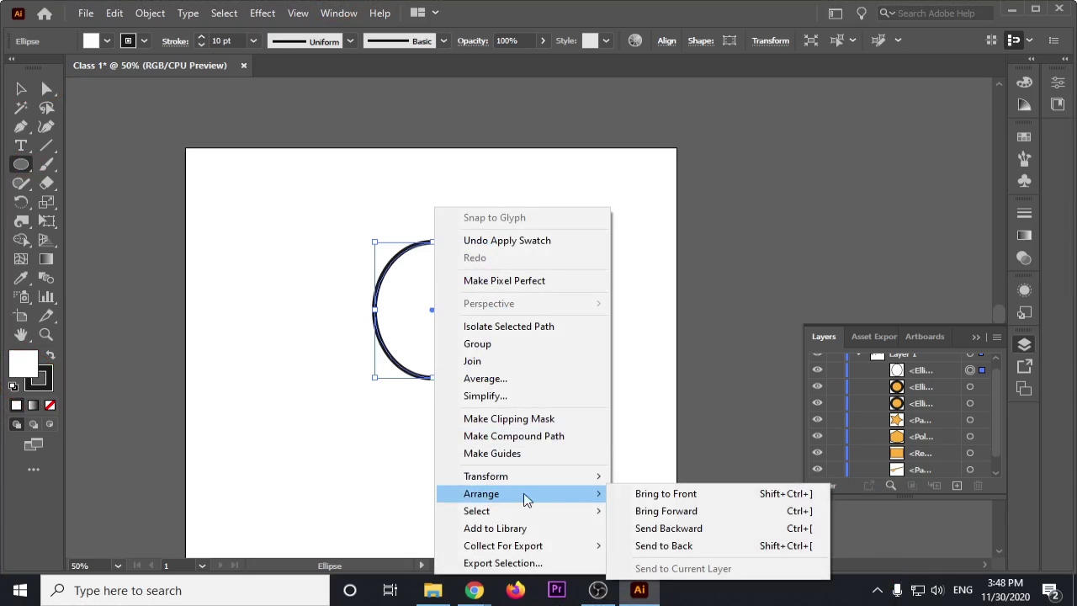
pyautogui.moveTo(492, 493)
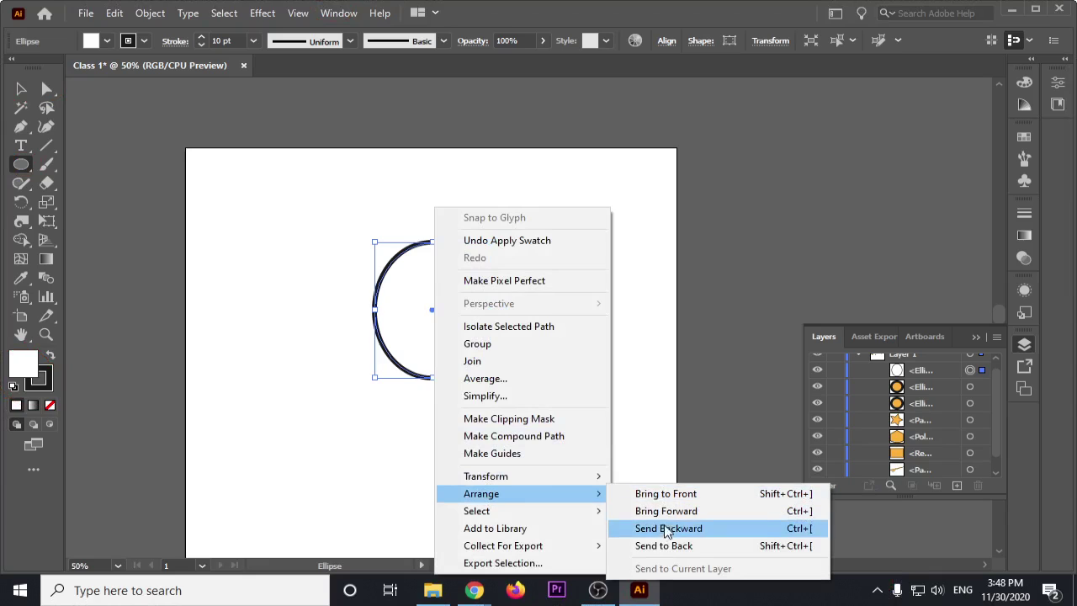
# Step: Test Send to Back, Bring to Front, Send Backward and Bring Forward on the white ellipse
pyautogui.click(664, 545)
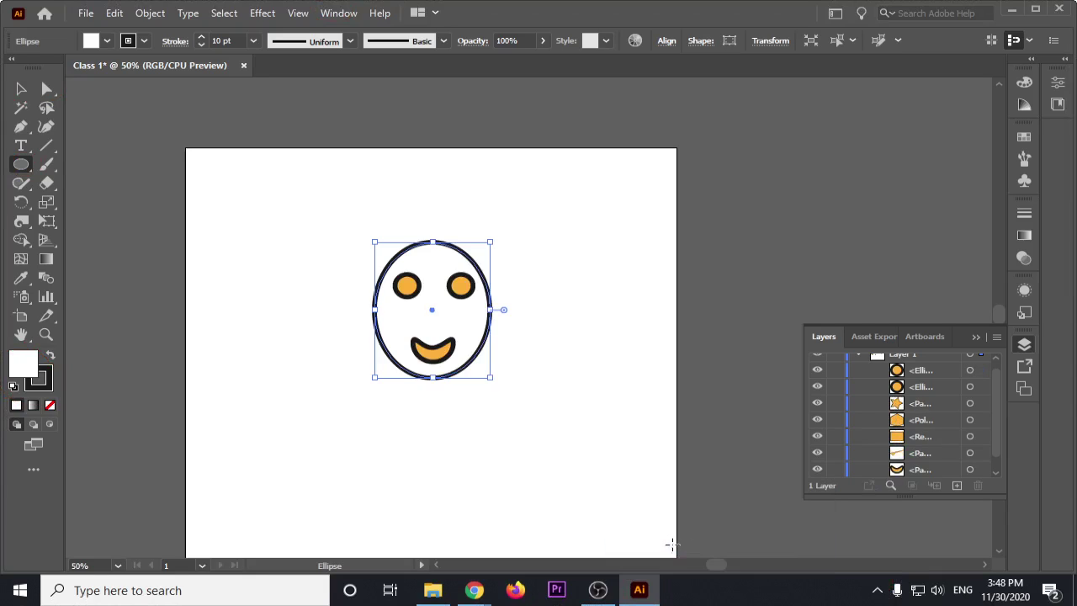
pyautogui.rightClick(457, 311)
pyautogui.moveTo(504, 494)
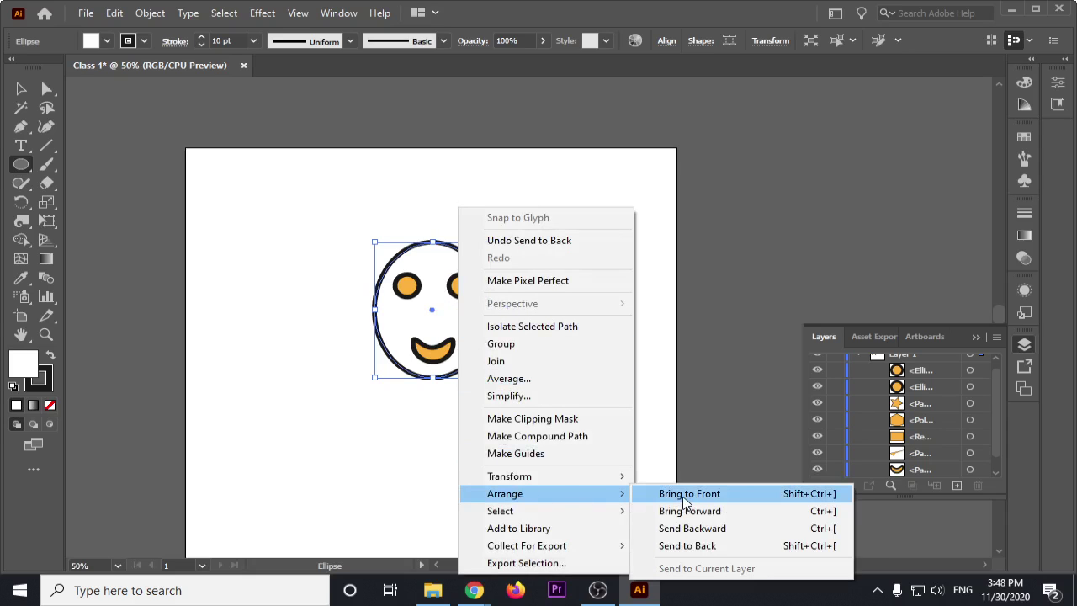
pyautogui.click(685, 496)
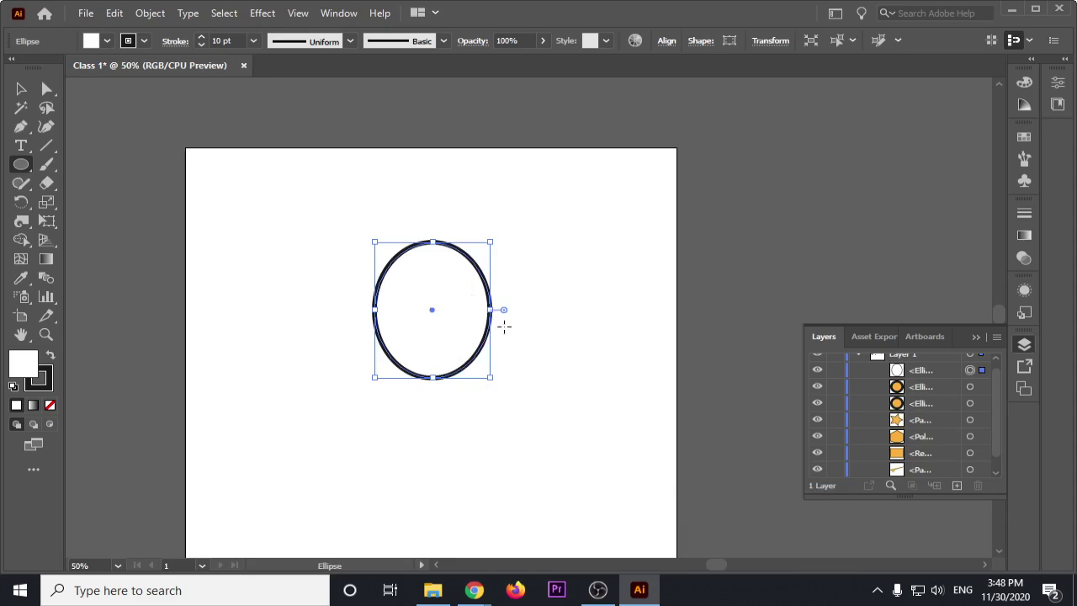
pyautogui.rightClick(397, 278)
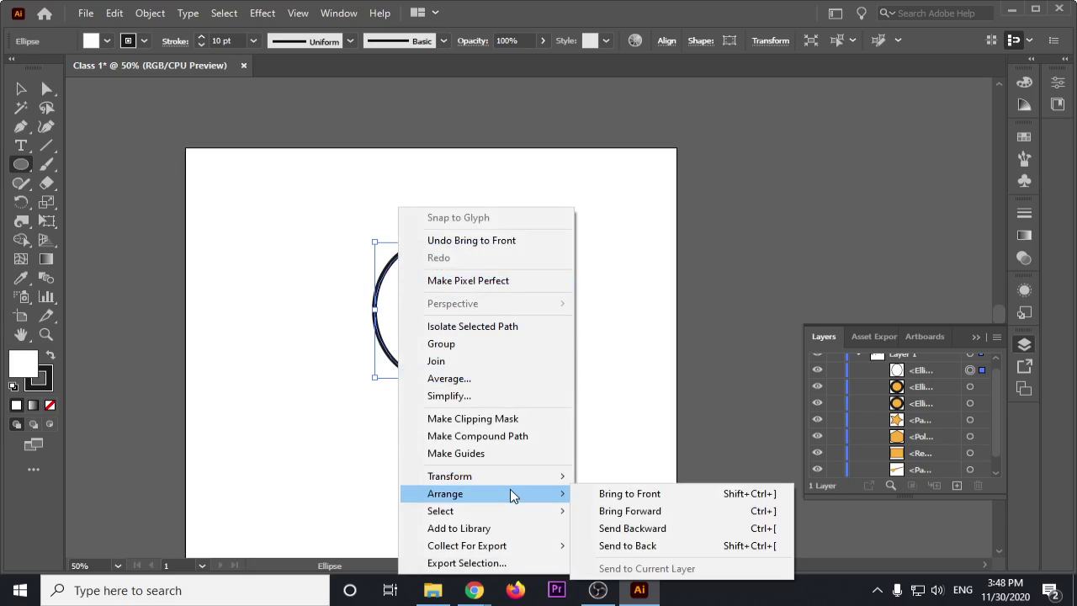
pyautogui.moveTo(445, 494)
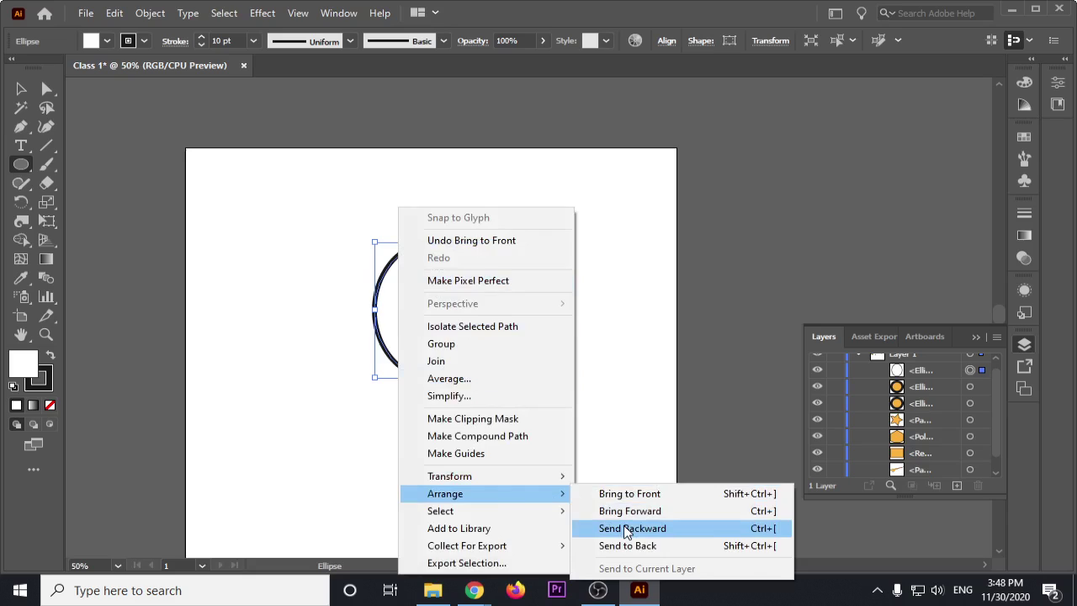
pyautogui.click(631, 528)
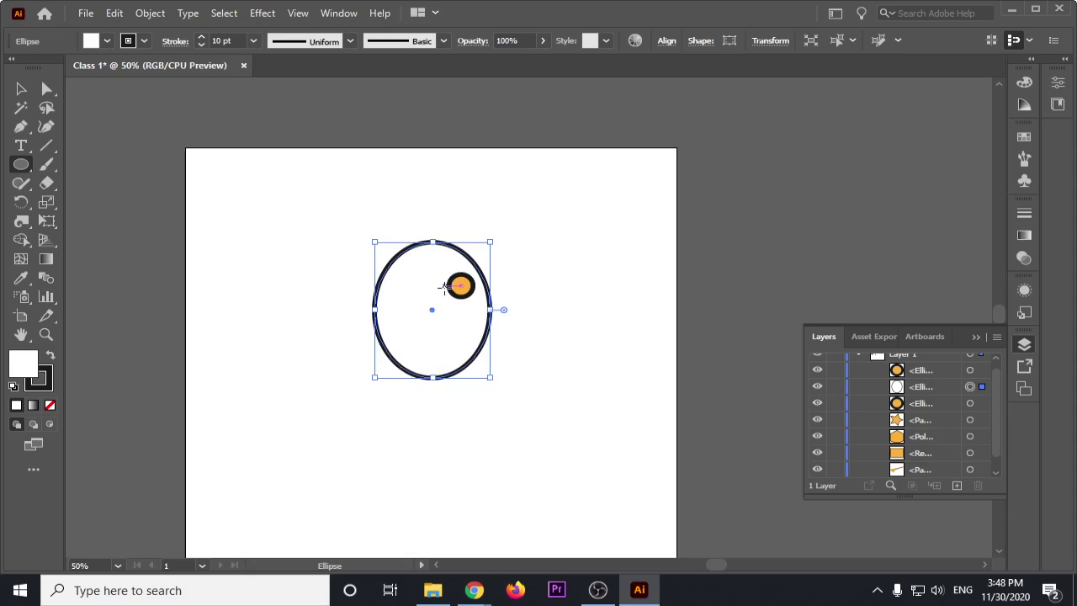
pyautogui.rightClick(451, 287)
pyautogui.moveTo(497, 494)
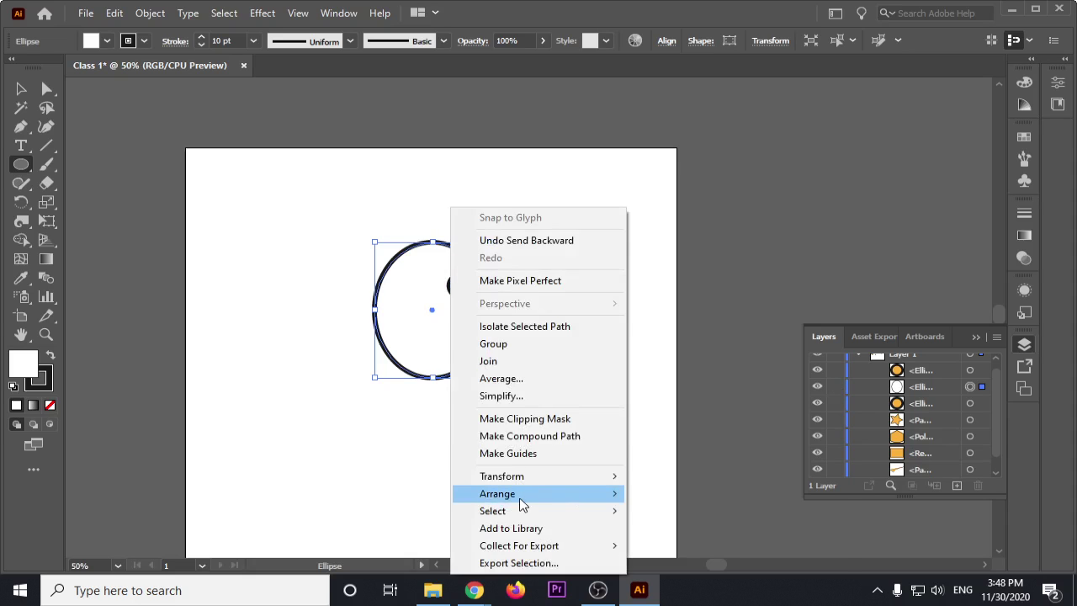
pyautogui.click(694, 527)
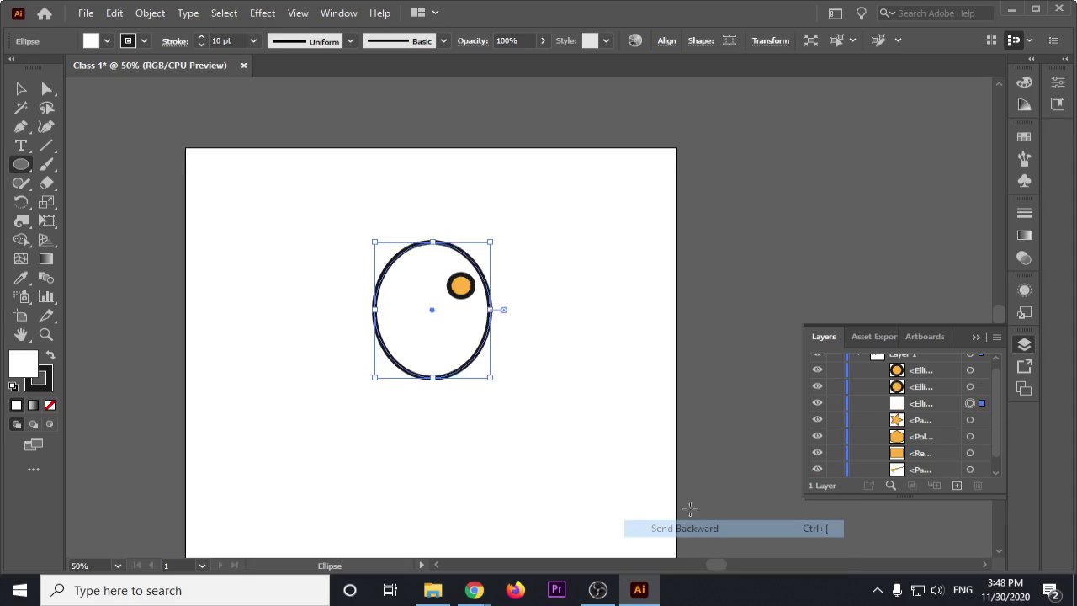
pyautogui.rightClick(439, 320)
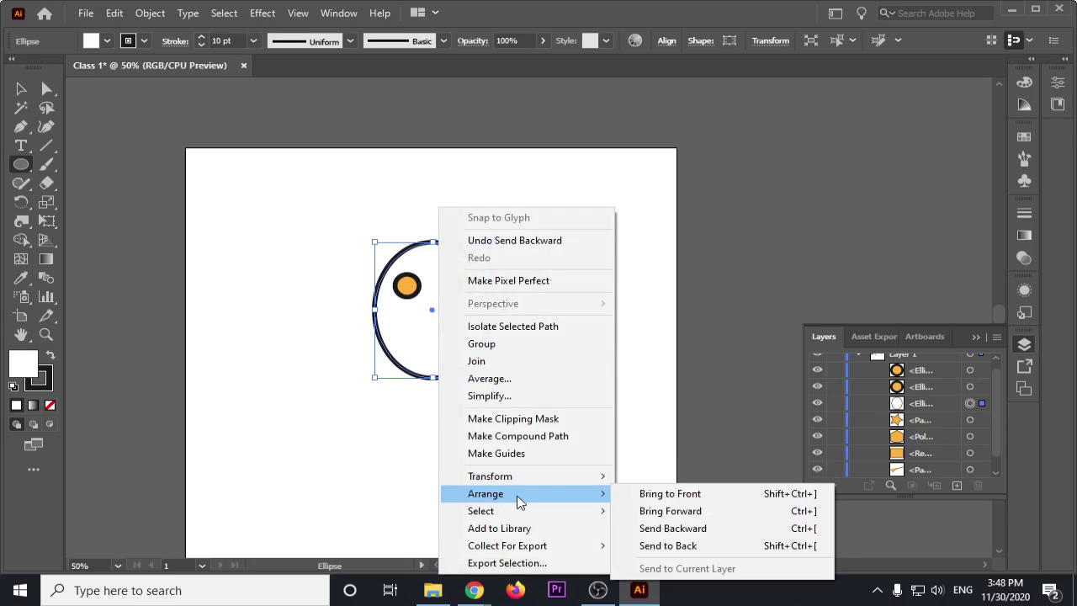
pyautogui.click(673, 515)
# Step: Leave the white oval sent to the back, behind the eyes and smile
pyautogui.rightClick(486, 310)
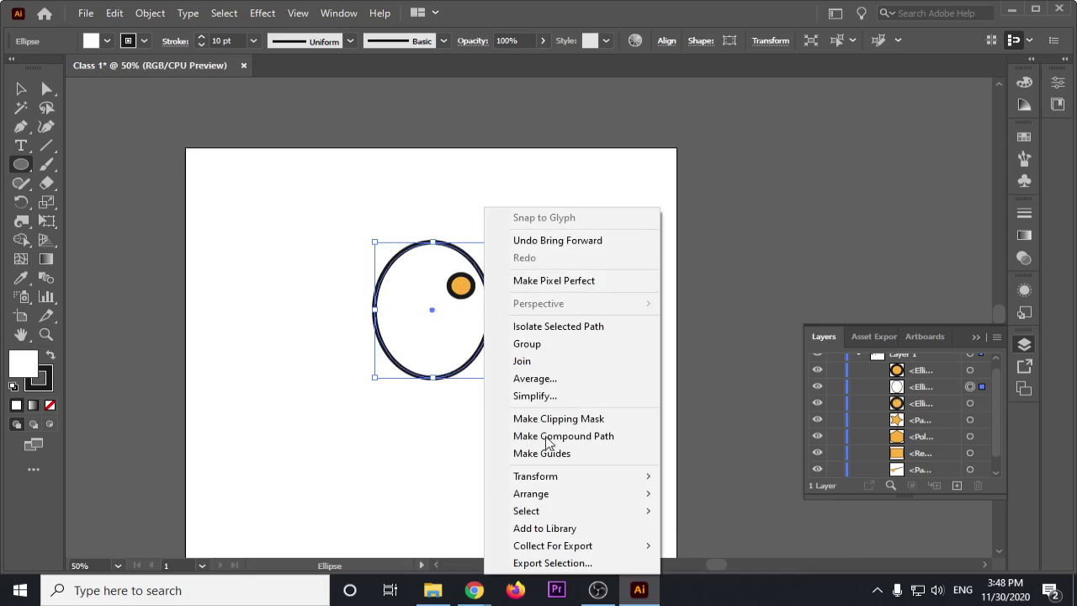
pyautogui.moveTo(530, 494)
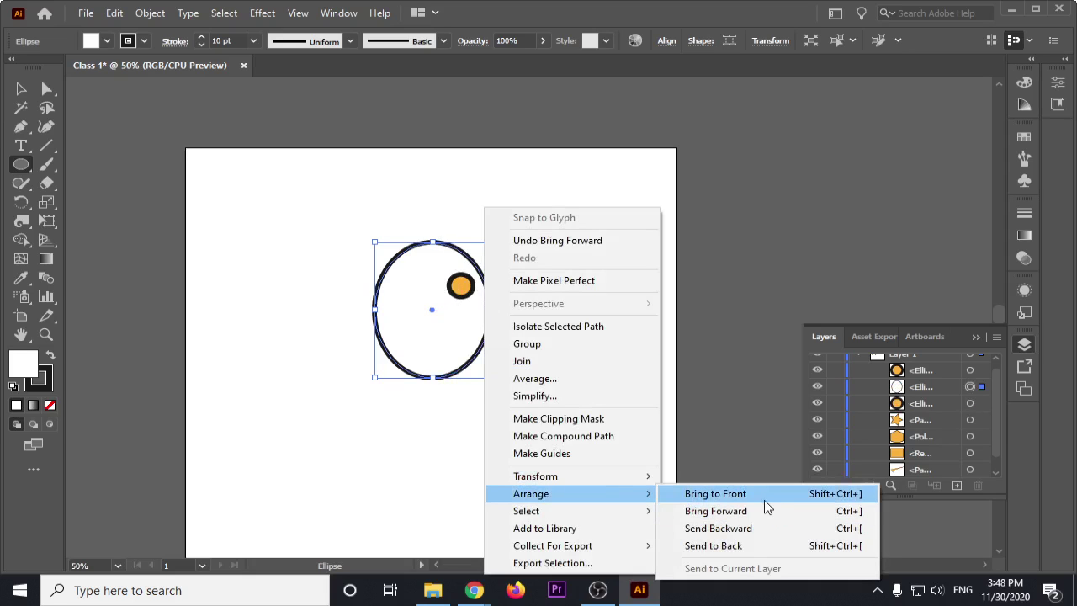
pyautogui.click(864, 496)
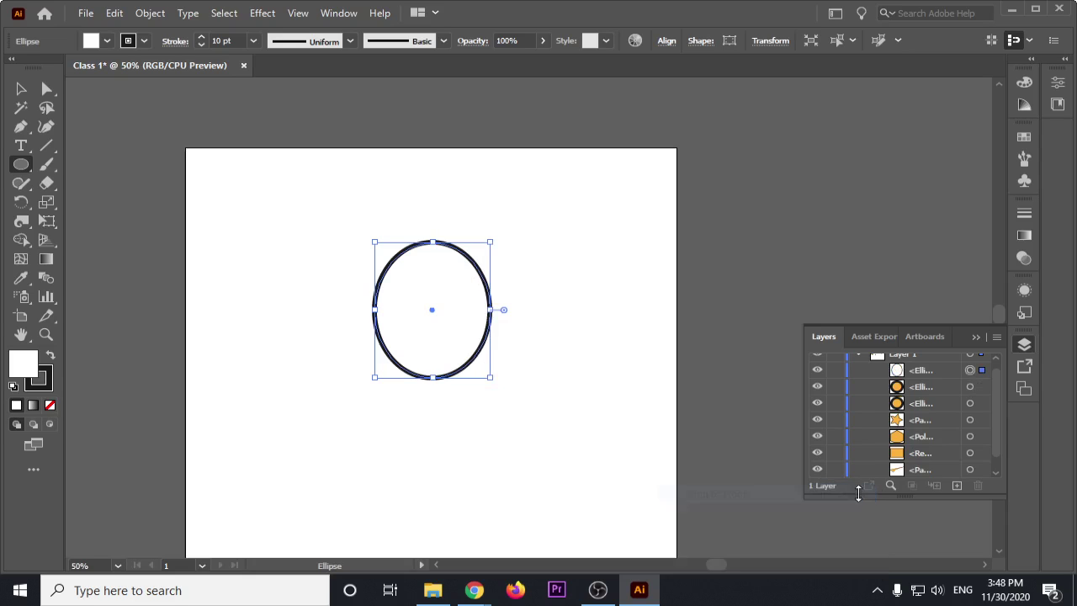
pyautogui.rightClick(473, 300)
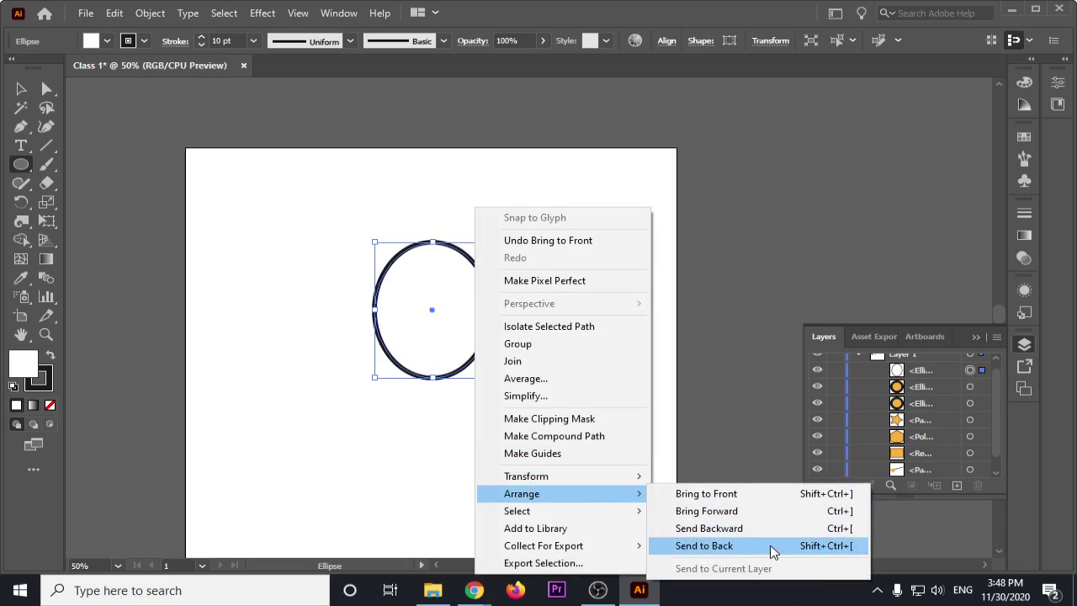
pyautogui.click(749, 547)
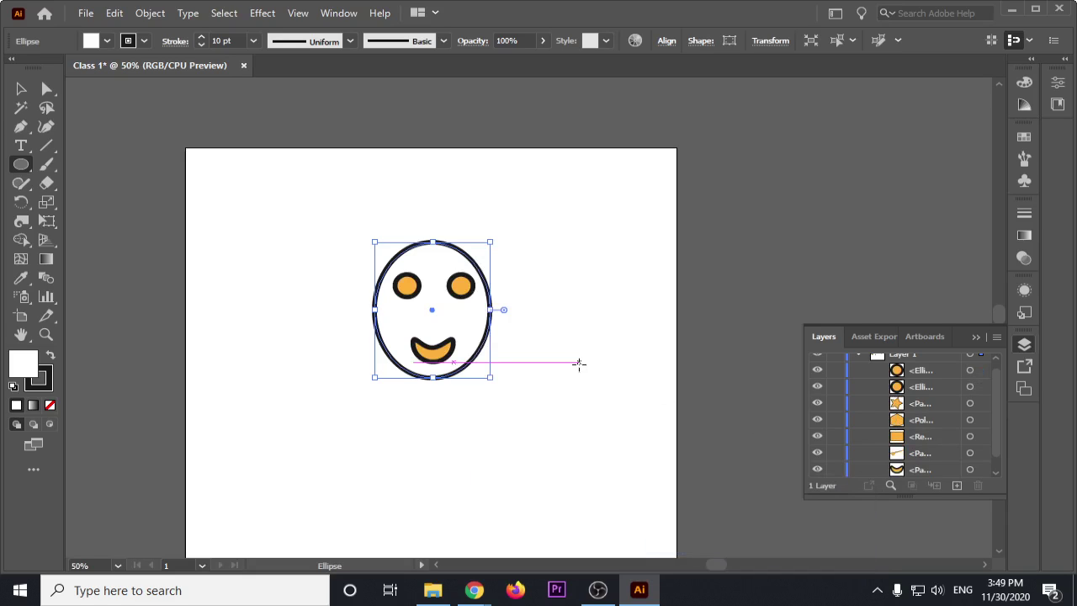
pyautogui.press('ctrl')
pyautogui.hotkey('ctrl', 'z')
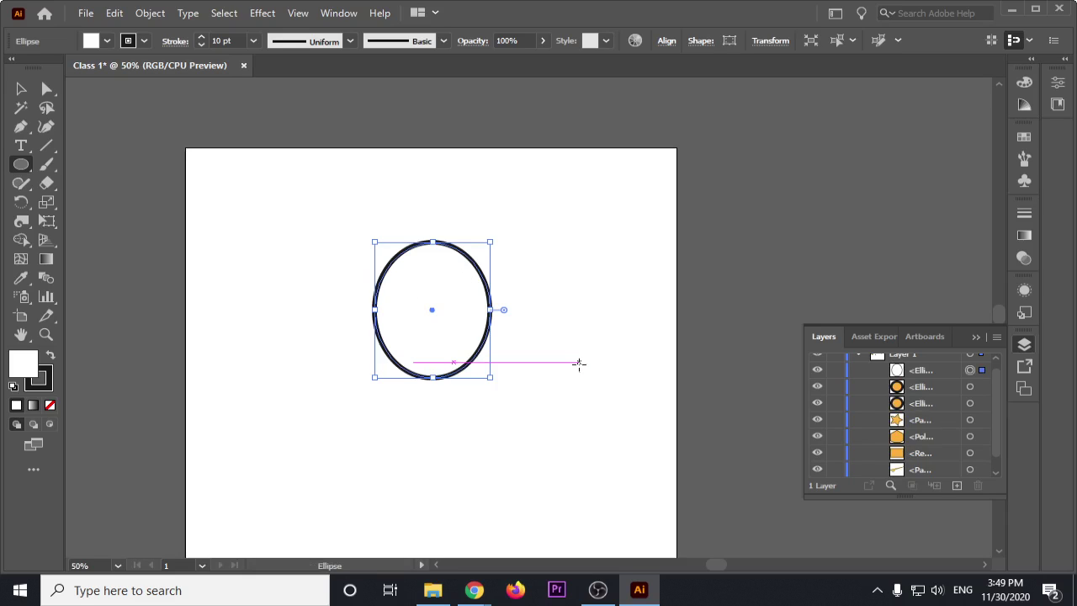
pyautogui.press('ctrl')
pyautogui.hotkey('ctrl', 'shift', '[')
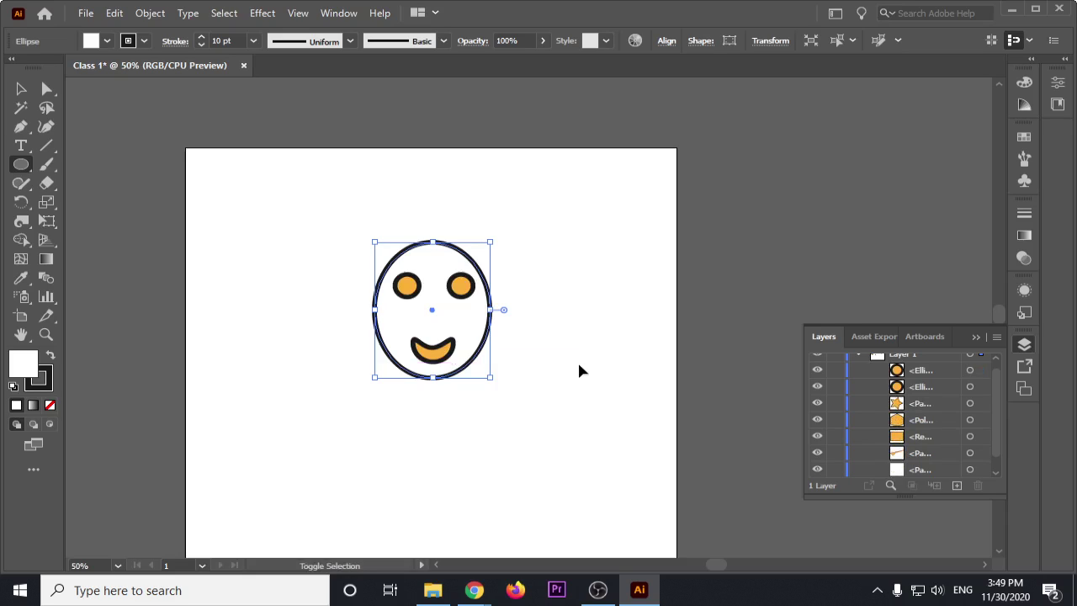
# Step: Marquee-select all the face shapes with the Selection tool and drag them lower
pyautogui.click(21, 88)
pyautogui.click(389, 212)
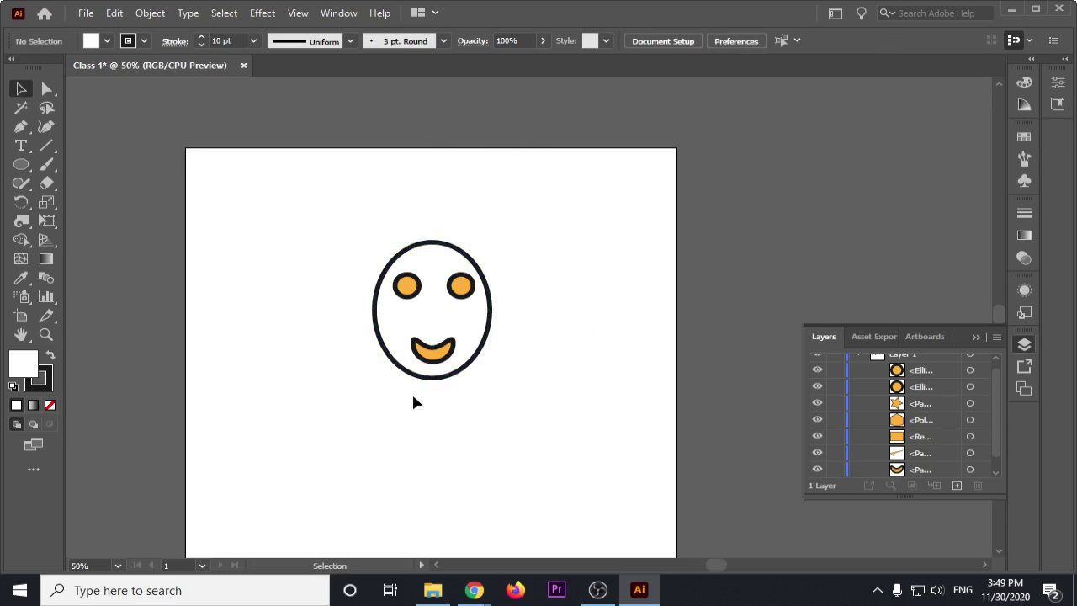
pyautogui.moveTo(314, 215); pyautogui.dragTo(596, 462)
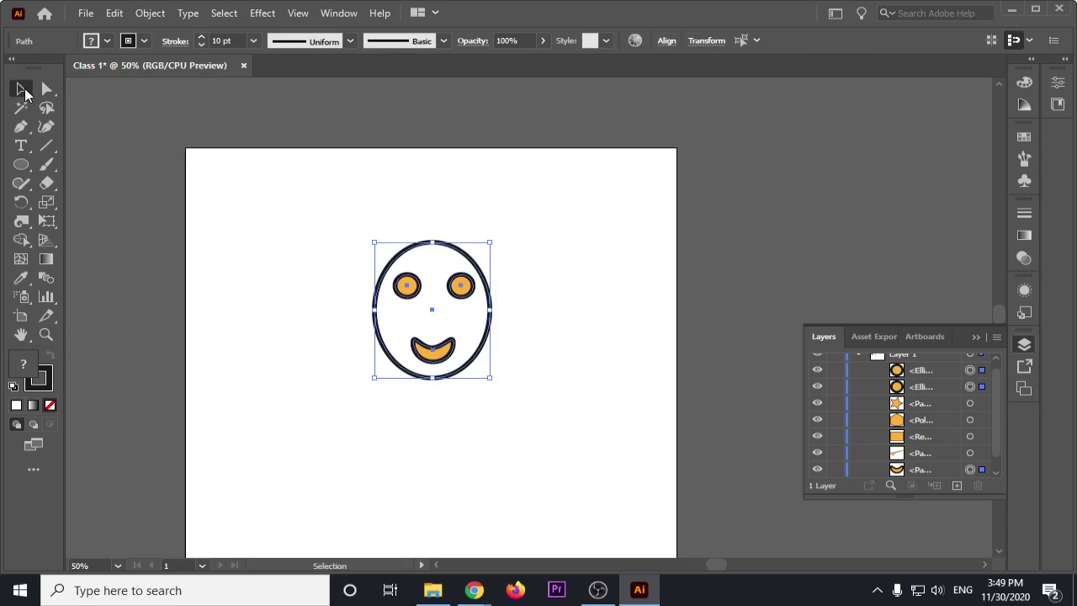
pyautogui.moveTo(233, 193); pyautogui.dragTo(577, 464)
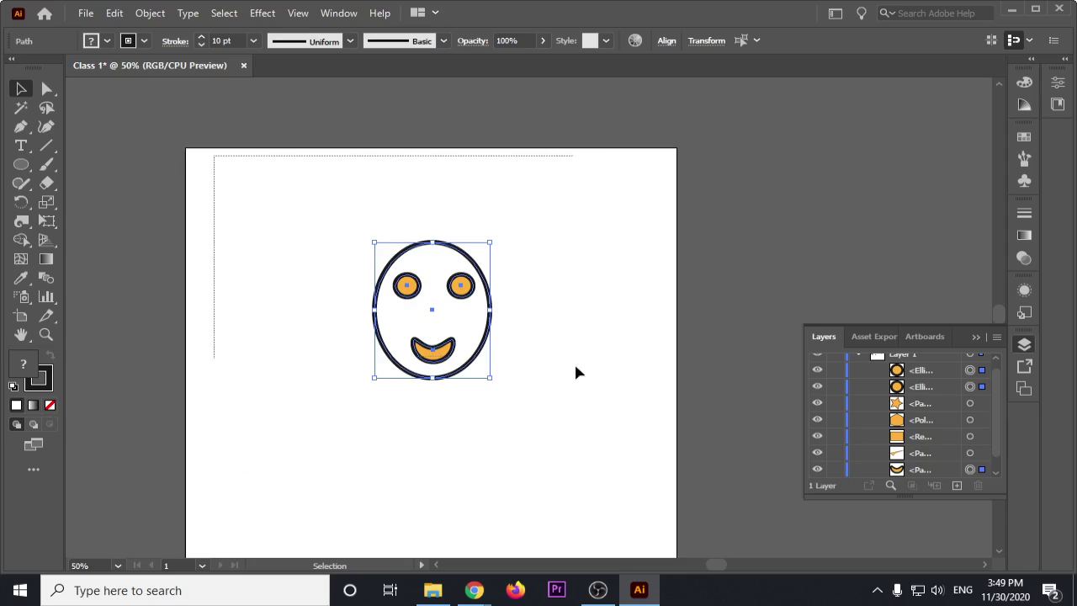
pyautogui.moveTo(322, 227); pyautogui.dragTo(618, 434)
pyautogui.moveTo(432, 361); pyautogui.dragTo(431, 444)
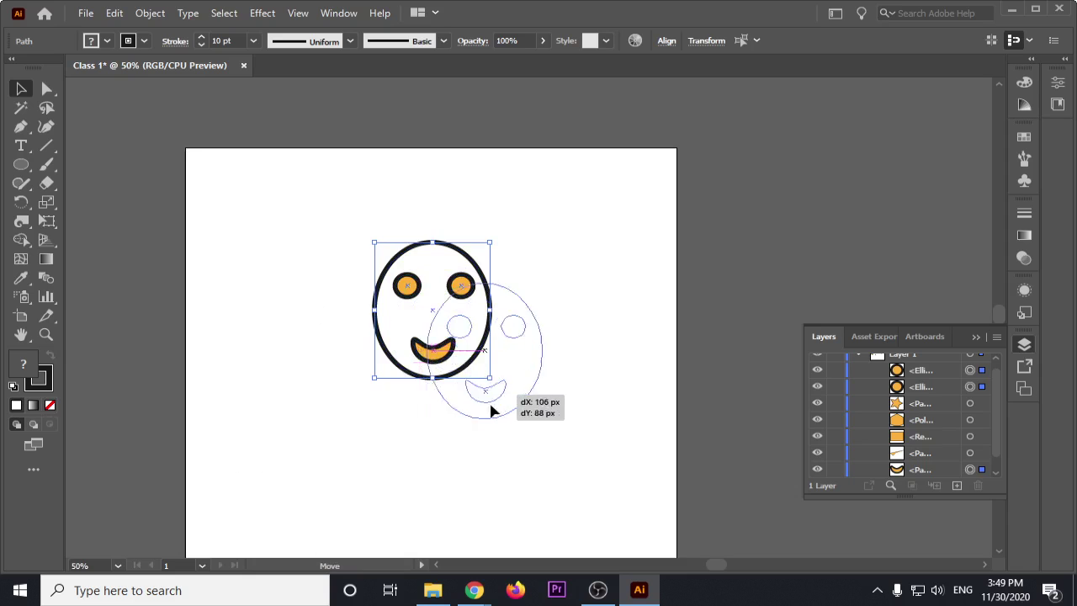
pyautogui.moveTo(545, 435); pyautogui.dragTo(560, 352)
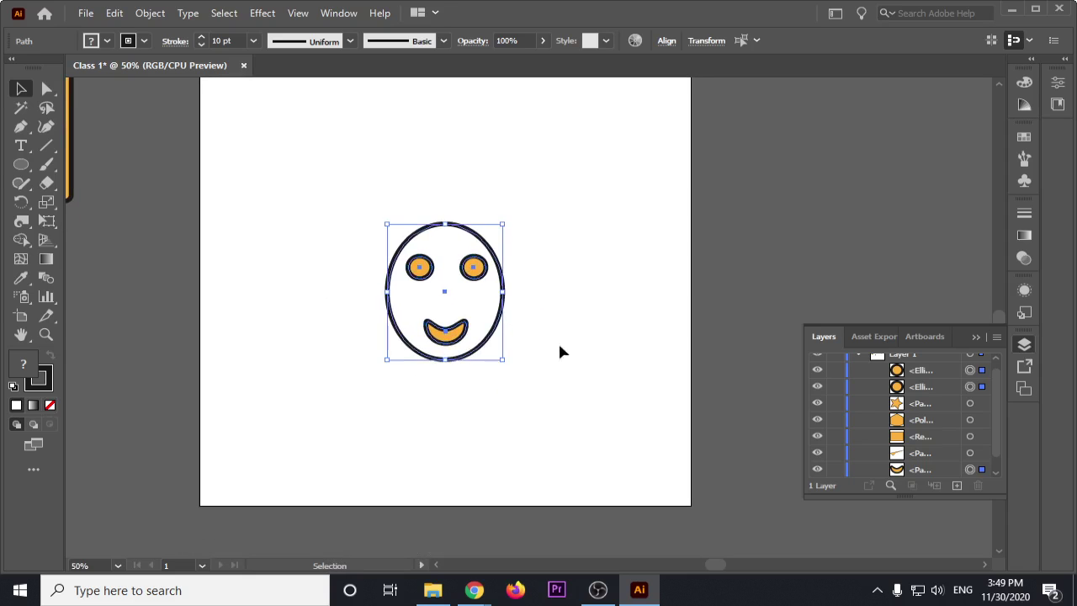
# Step: Deselect, adjust the zoom, and marquee-select all the face parts again
pyautogui.click(740, 212)
pyautogui.scroll(3, 701, 277)
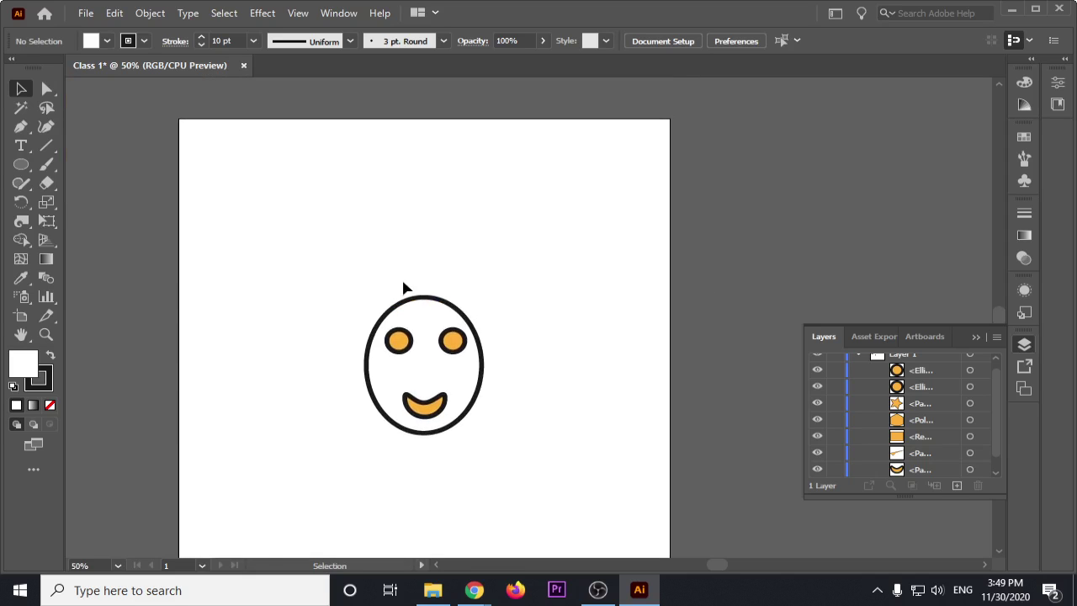
pyautogui.scroll(-2, 404, 286)
pyautogui.scroll(1, 409, 306)
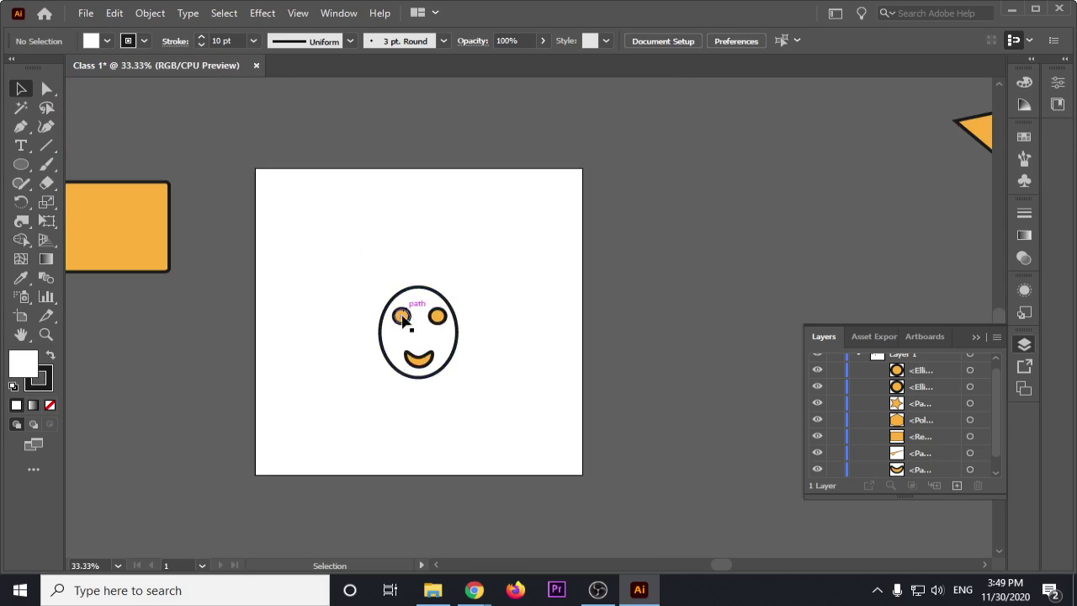
pyautogui.moveTo(335, 249); pyautogui.dragTo(497, 433)
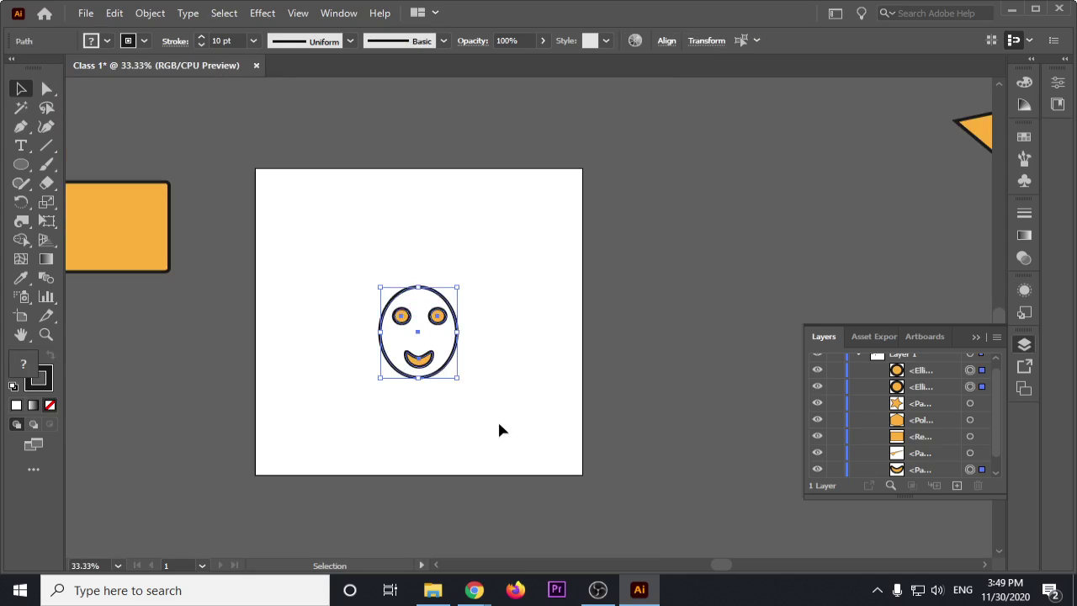
# Step: Group the face shapes, then ungroup them, both from the right-click menu
pyautogui.rightClick(427, 330)
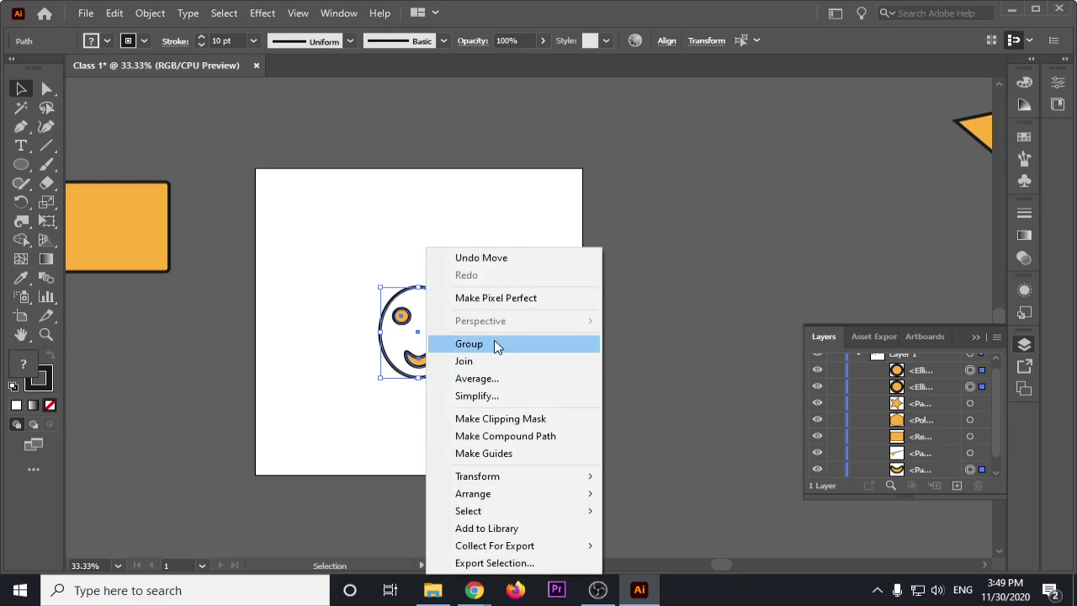
pyautogui.click(469, 344)
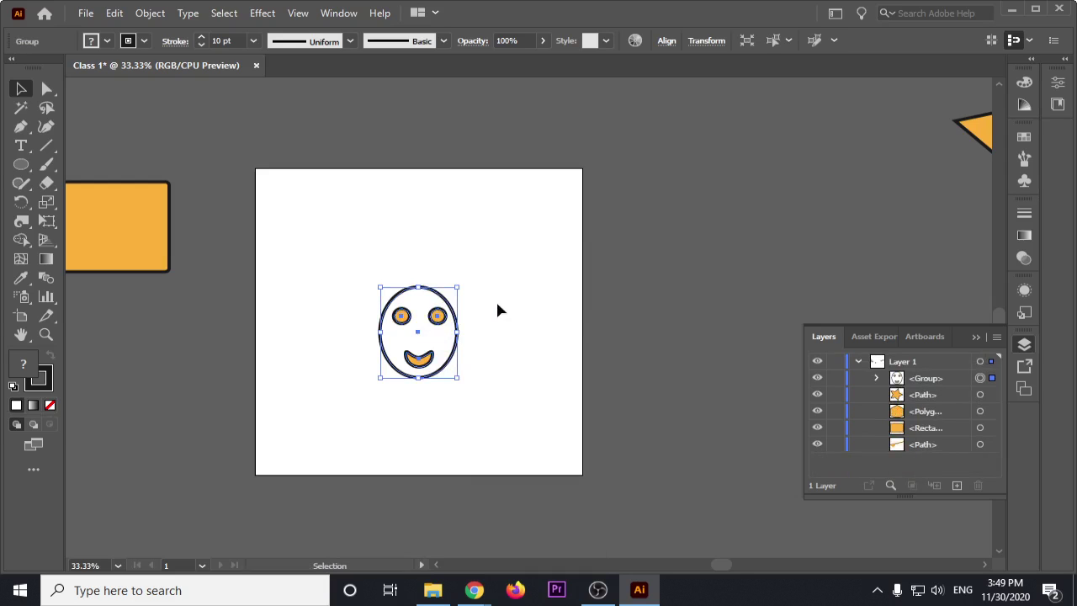
pyautogui.rightClick(429, 324)
pyautogui.click(469, 170)
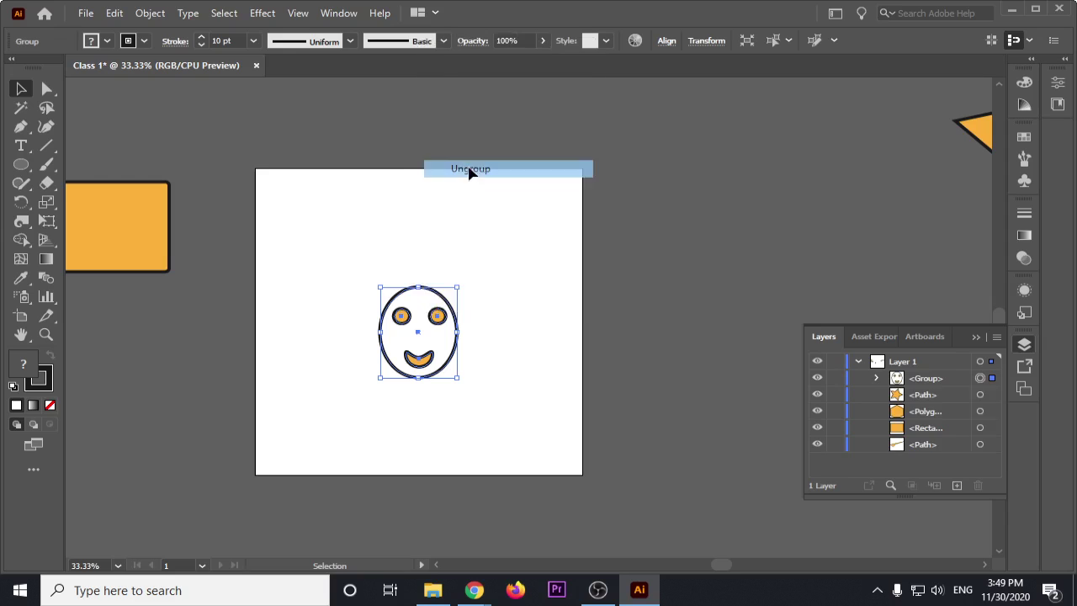
pyautogui.click(506, 282)
# Step: Test Shift+Ctrl+G and Ctrl+G, leaving the oval, eyes and smile grouped
pyautogui.hotkey('ctrl', 'z')
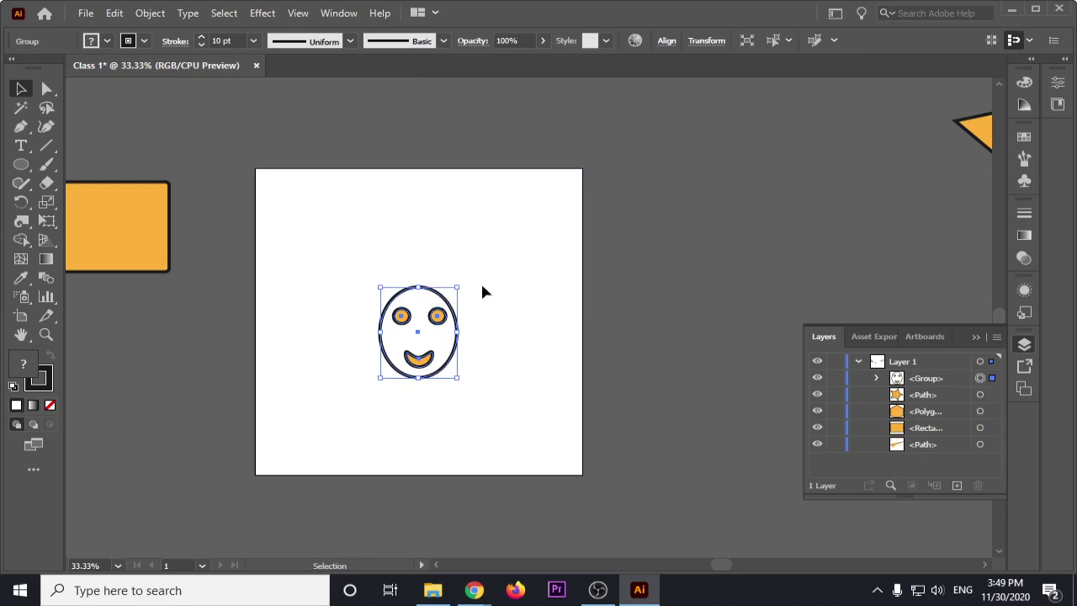
pyautogui.press('ctrl')
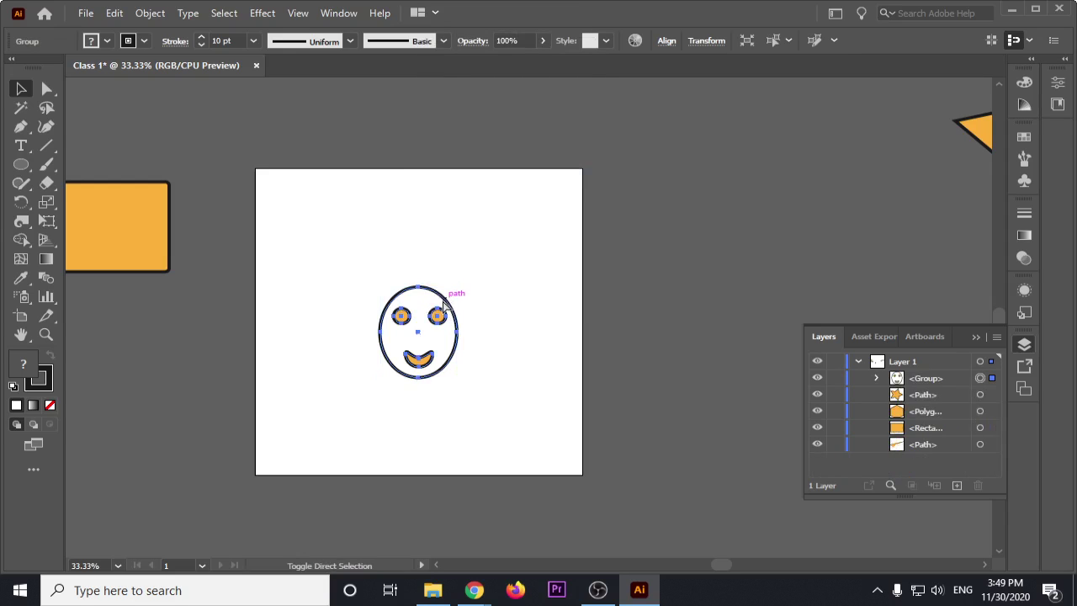
pyautogui.hotkey('ctrl', 'shift', 'g')
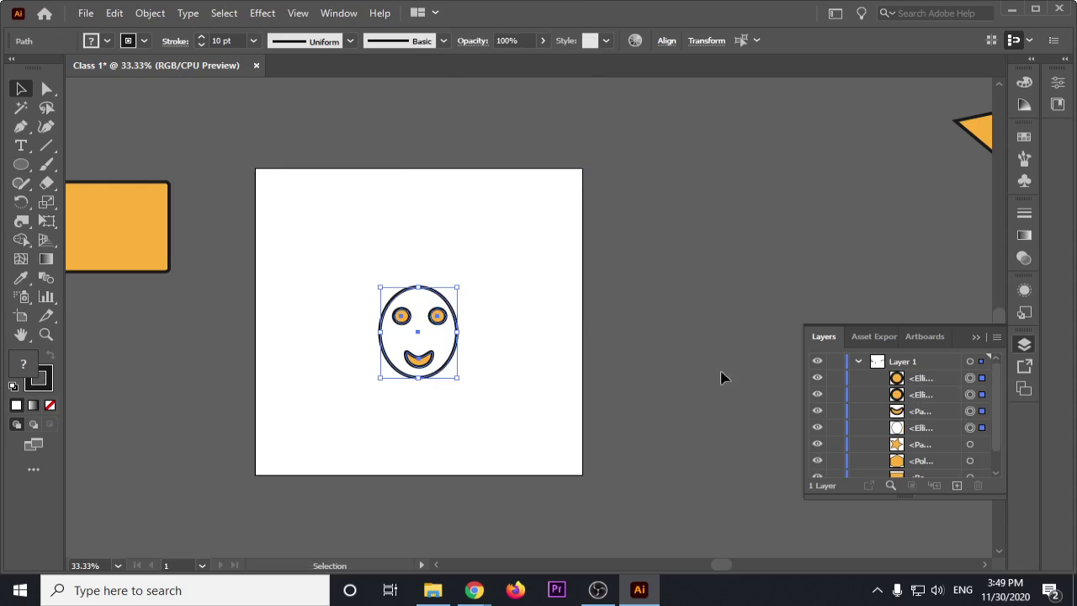
pyautogui.press('ctrl')
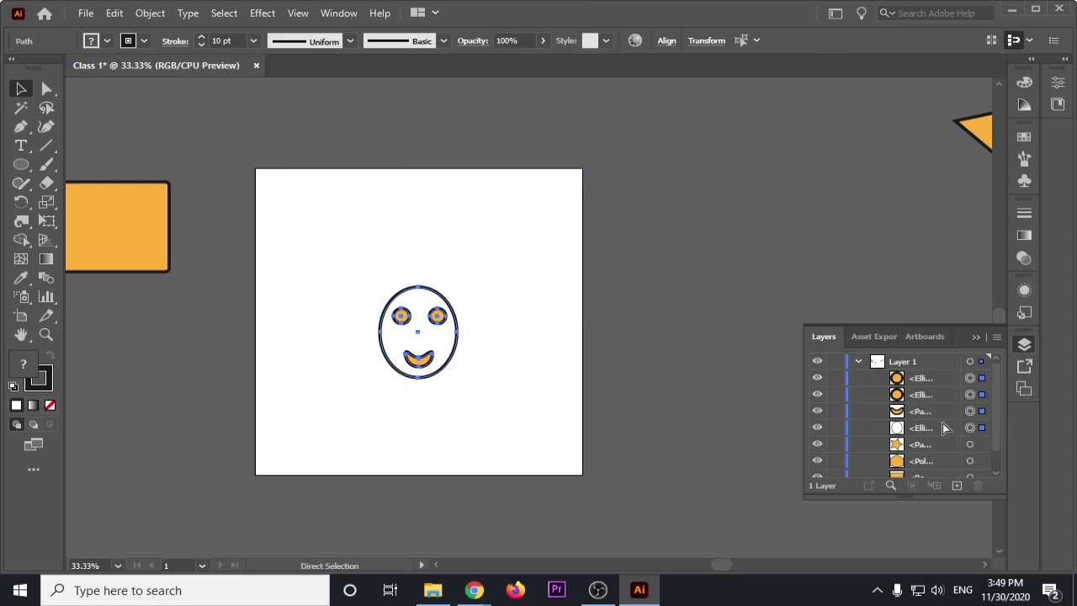
pyautogui.hotkey('ctrl', 'g')
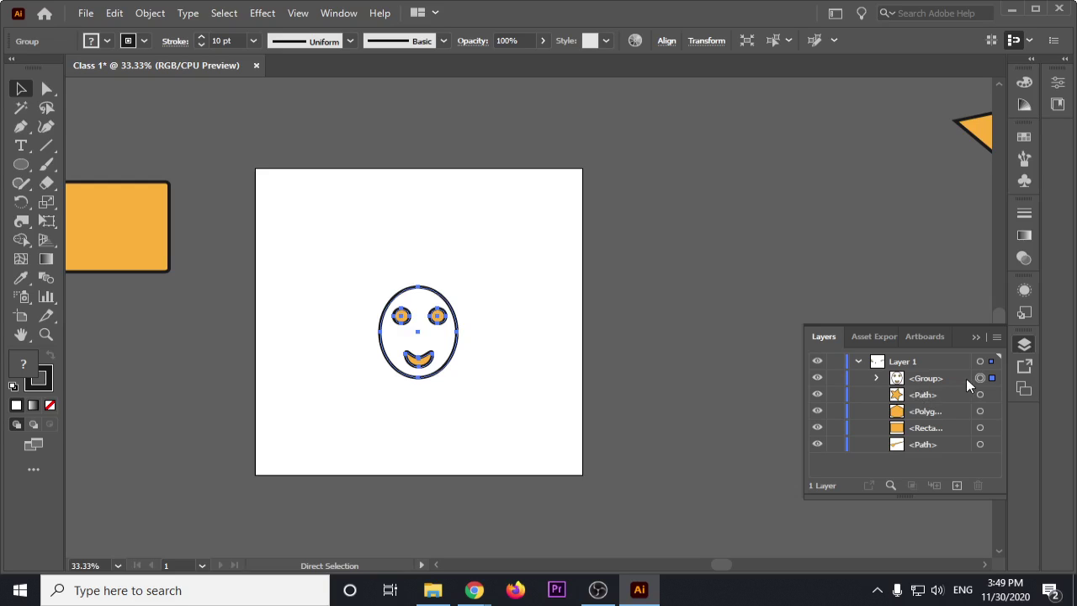
pyautogui.click(631, 328)
pyautogui.scroll(-3, 631, 328)
pyautogui.scroll(-1, 631, 327)
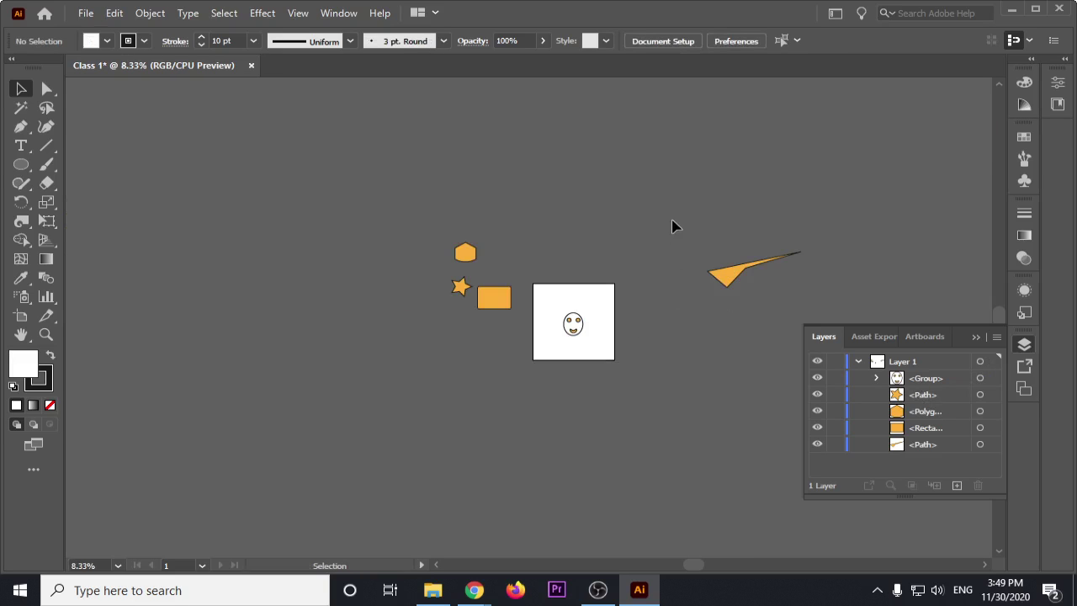
# Step: Delete the off-artboard pointed shape, hexagon, star and rectangle
pyautogui.moveTo(672, 209); pyautogui.dragTo(769, 323)
pyautogui.press('Delete')
pyautogui.moveTo(429, 189); pyautogui.dragTo(496, 379)
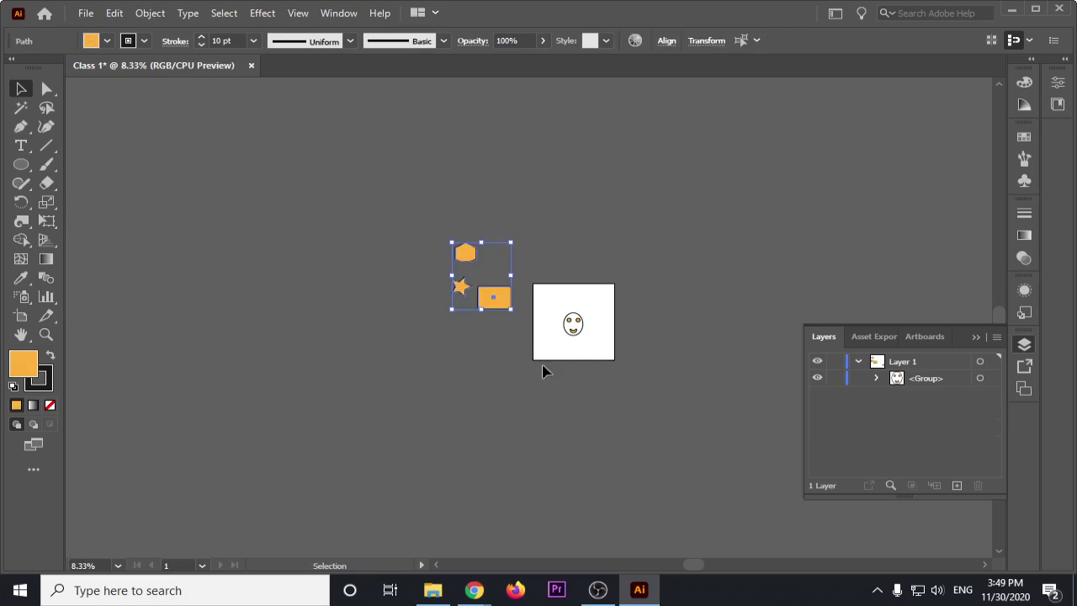
pyautogui.press('Delete')
pyautogui.scroll(2, 613, 320)
pyautogui.scroll(2, 595, 322)
pyautogui.scroll(1, 560, 339)
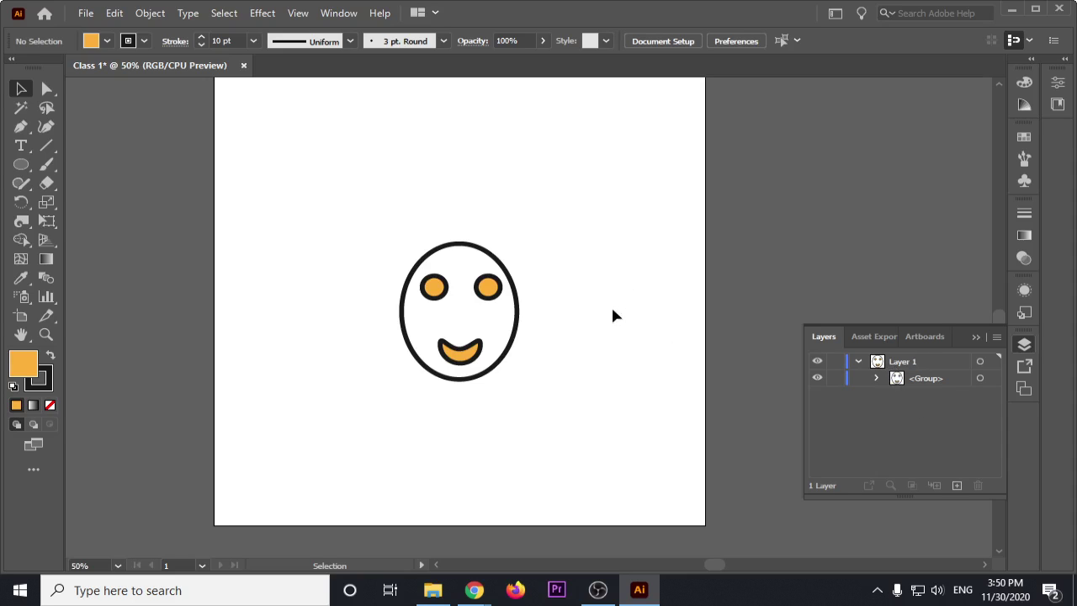
# Step: Ungroup the smiley face group from its right-click menu and deselect everything
pyautogui.click(876, 377)
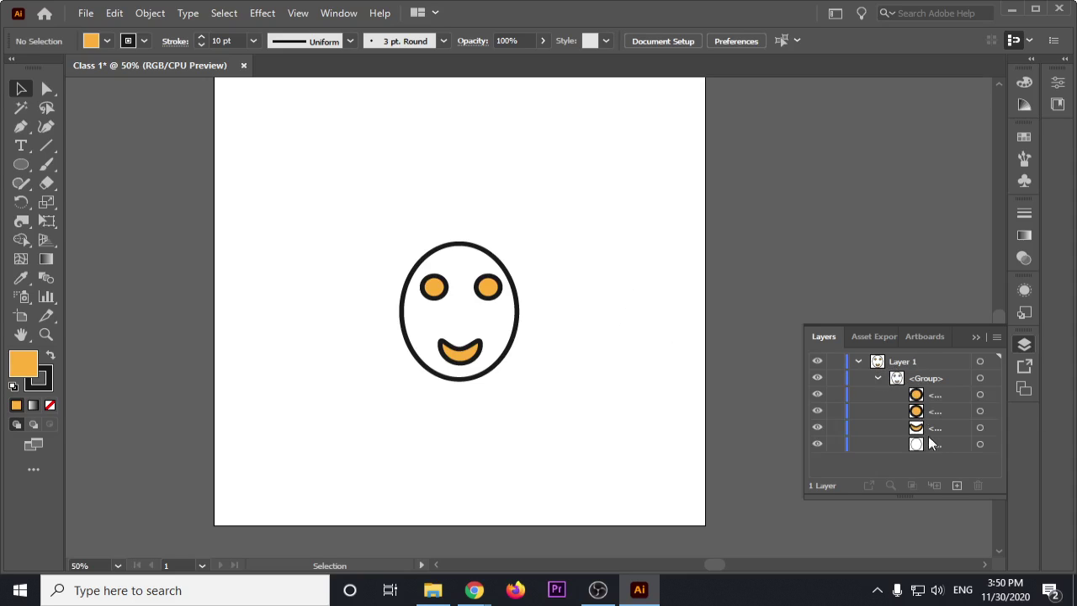
pyautogui.click(876, 378)
pyautogui.moveTo(523, 218); pyautogui.dragTo(399, 417)
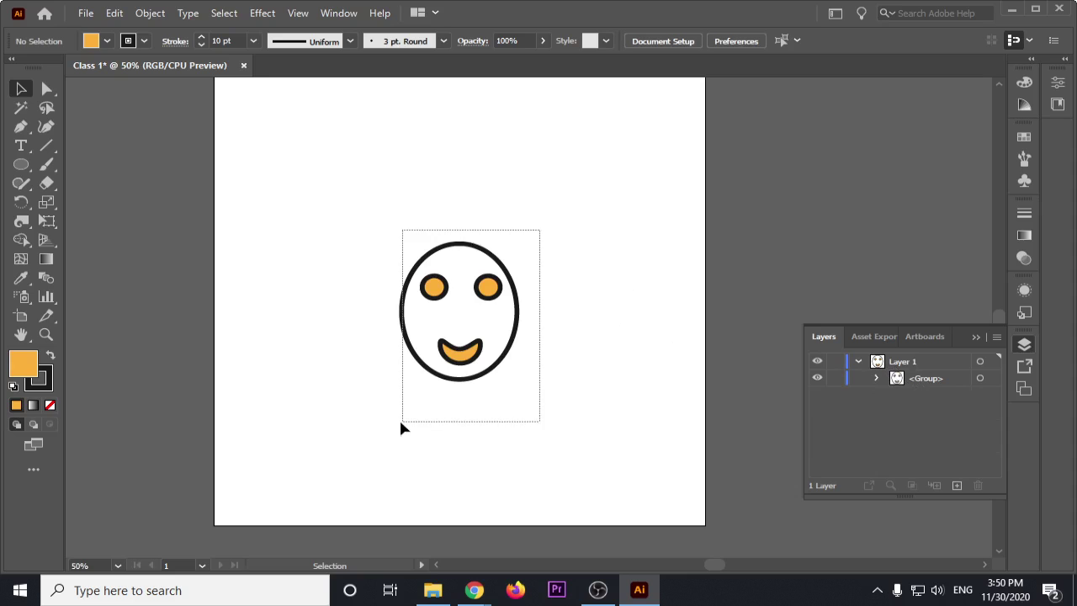
pyautogui.rightClick(425, 307)
pyautogui.click(457, 160)
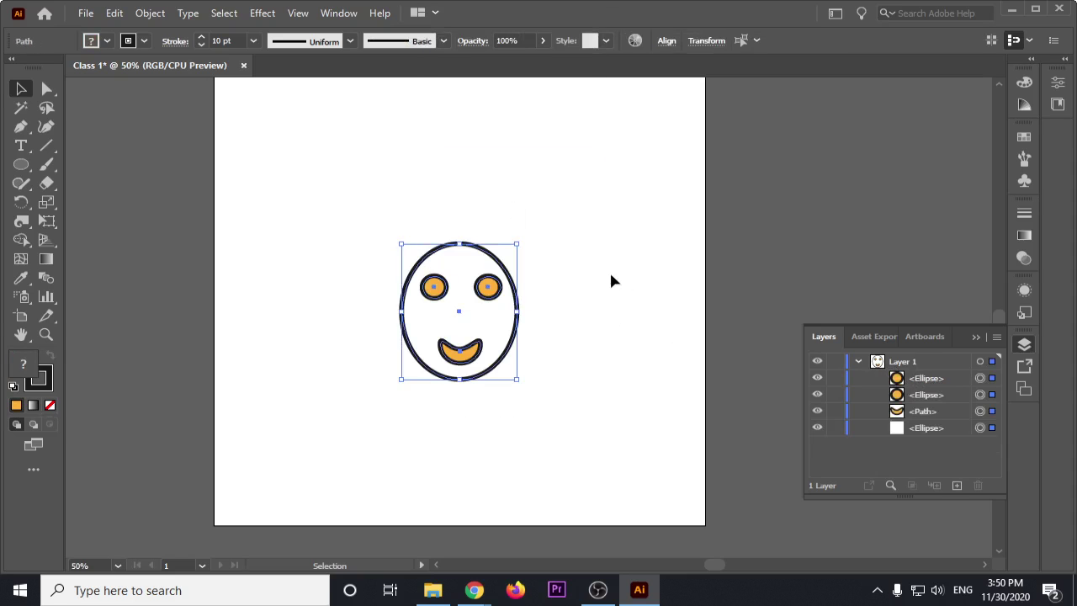
pyautogui.click(788, 374)
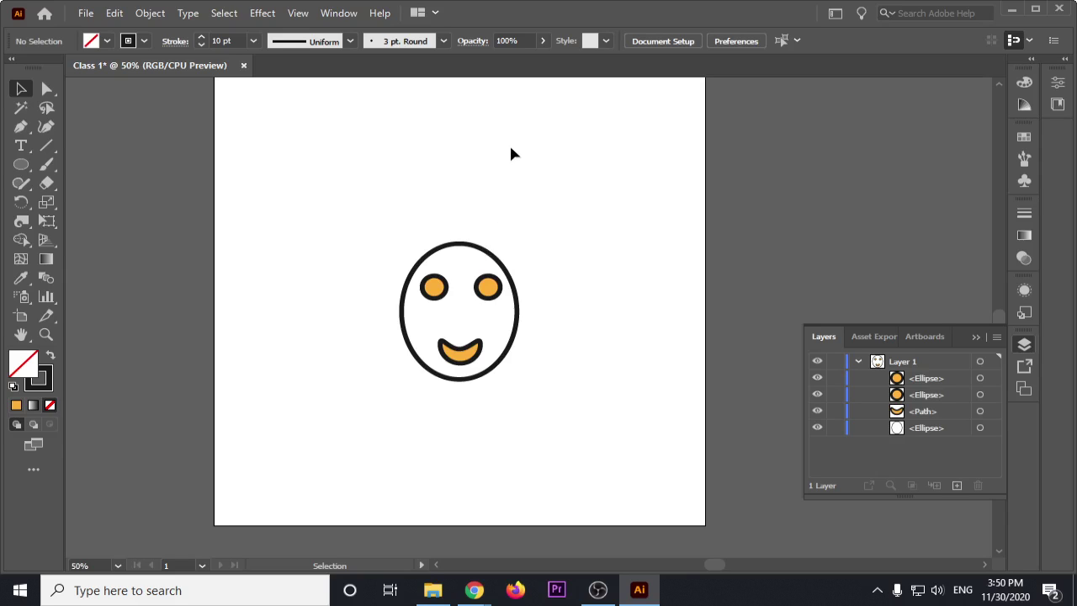
# Step: Click the head and both eyes, toggle Layer 1's list, then marquee-select all face parts
pyautogui.click(511, 340)
pyautogui.click(487, 287)
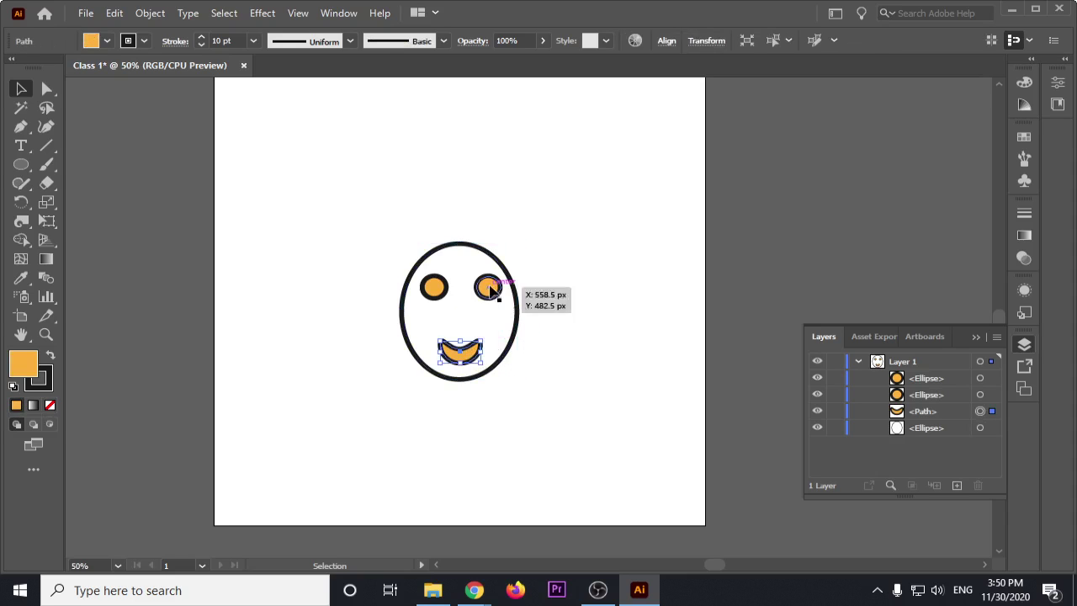
pyautogui.click(442, 288)
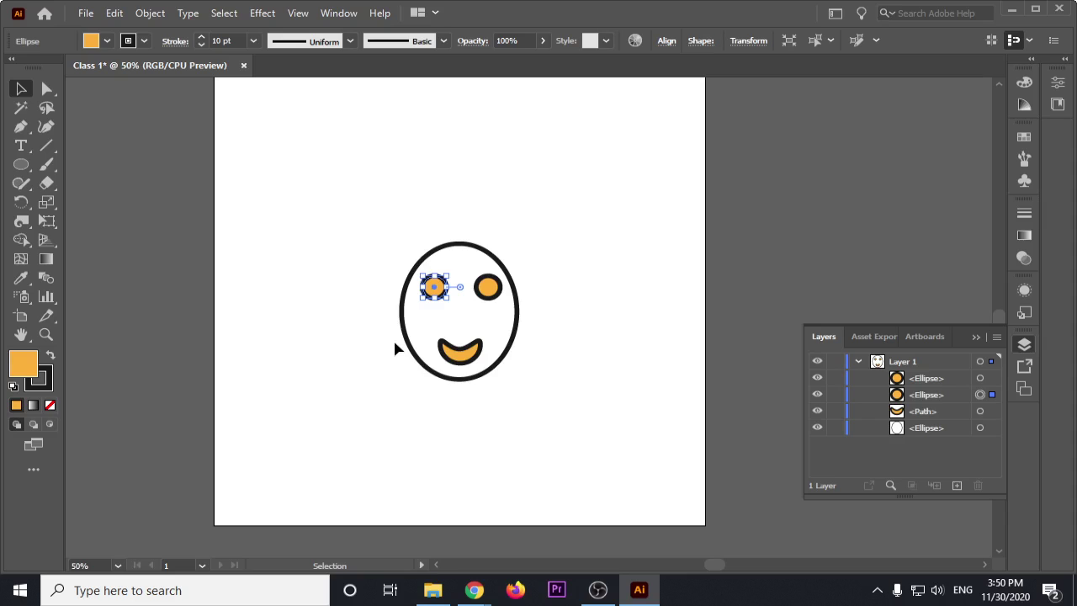
pyautogui.click(858, 362)
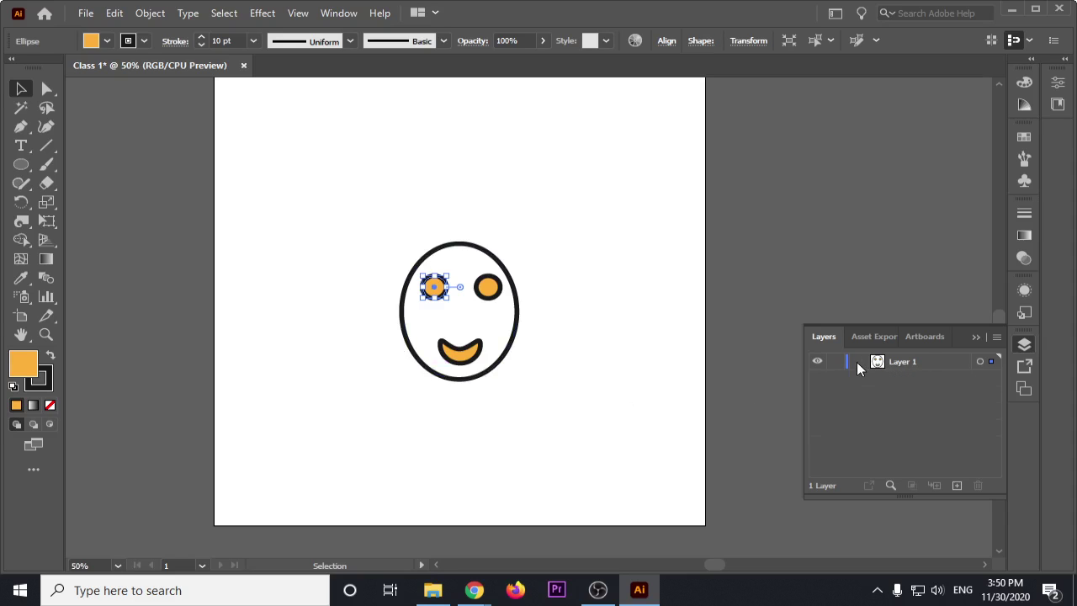
pyautogui.click(857, 362)
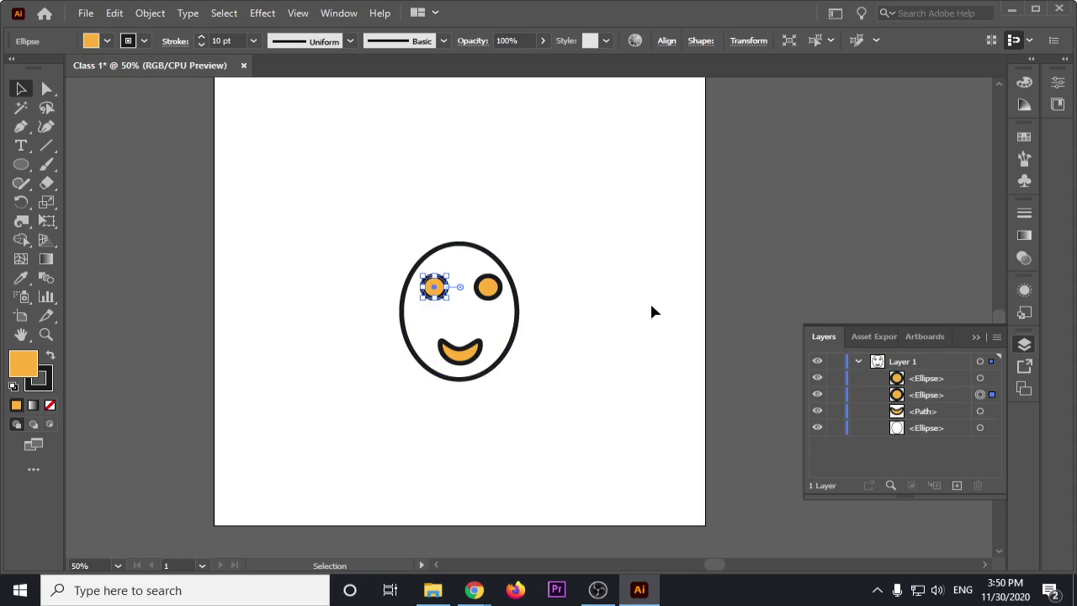
pyautogui.moveTo(630, 191); pyautogui.dragTo(353, 427)
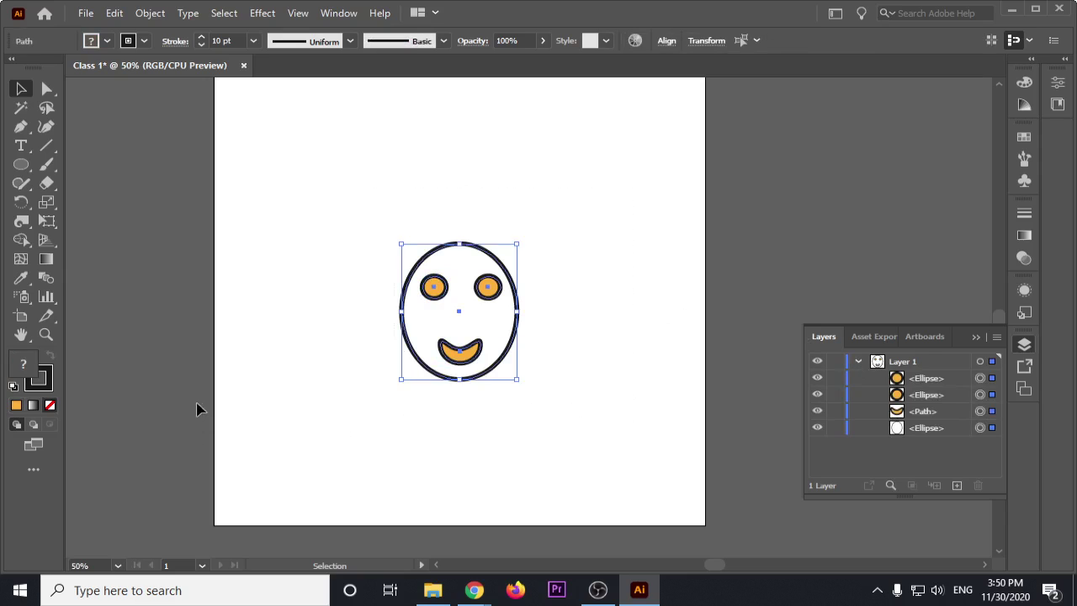
# Step: Group then ungroup the face parts with Ctrl+G and Ctrl+Shift+G, deselect, and open Windows search
pyautogui.hotkey('ctrl', 'g')
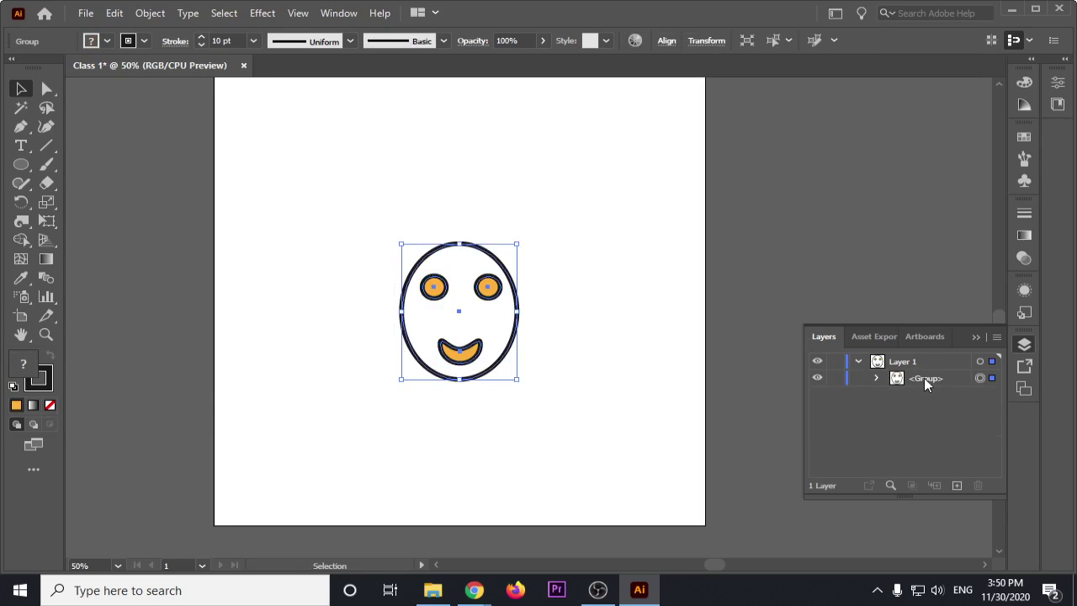
pyautogui.press('ctrl')
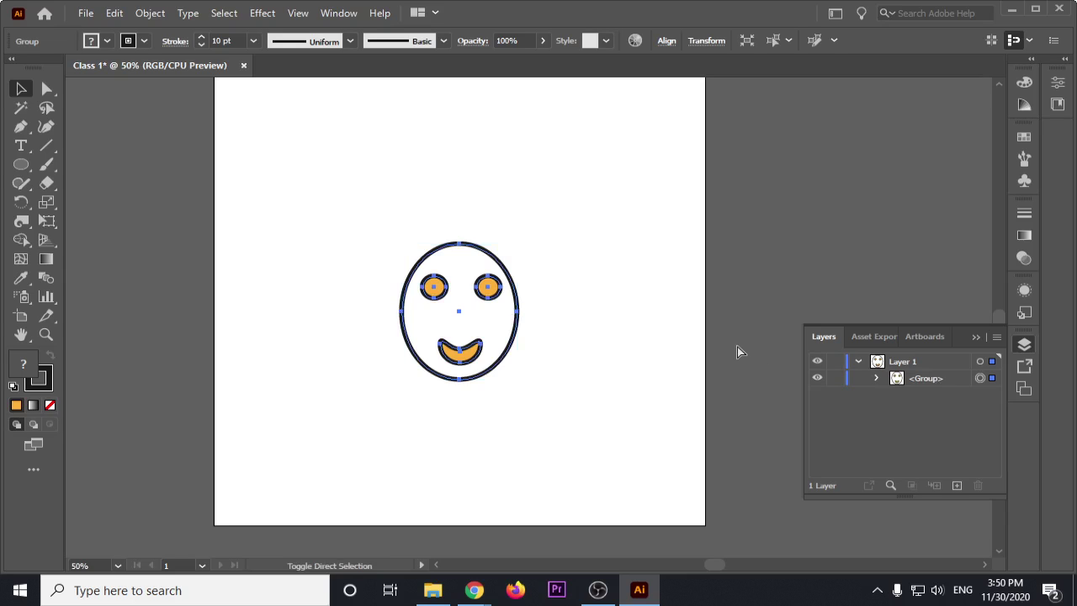
pyautogui.hotkey('ctrl', 'shift', 'g')
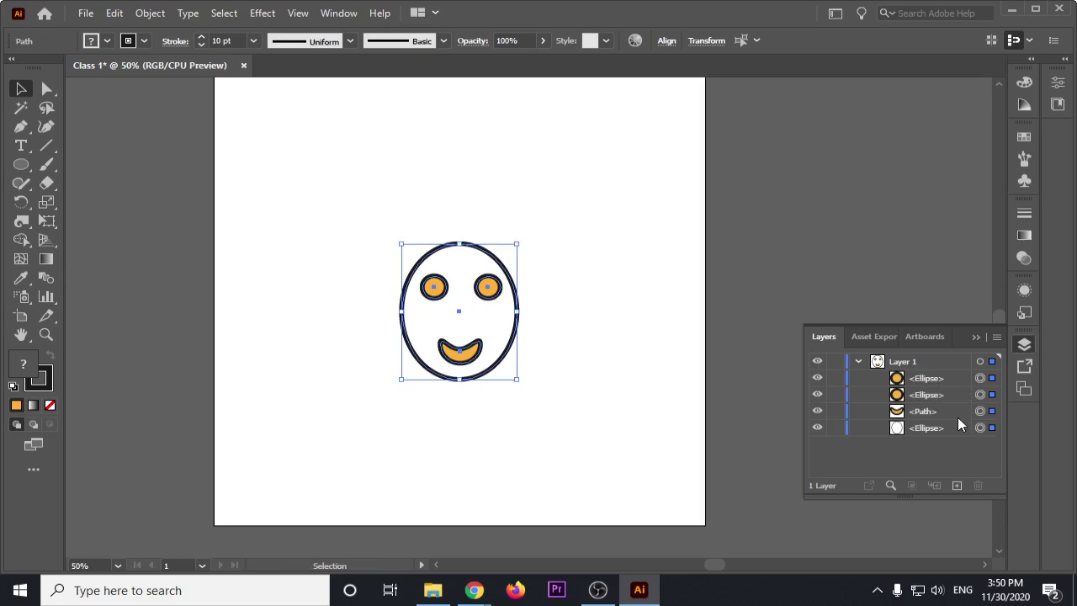
pyautogui.click(611, 290)
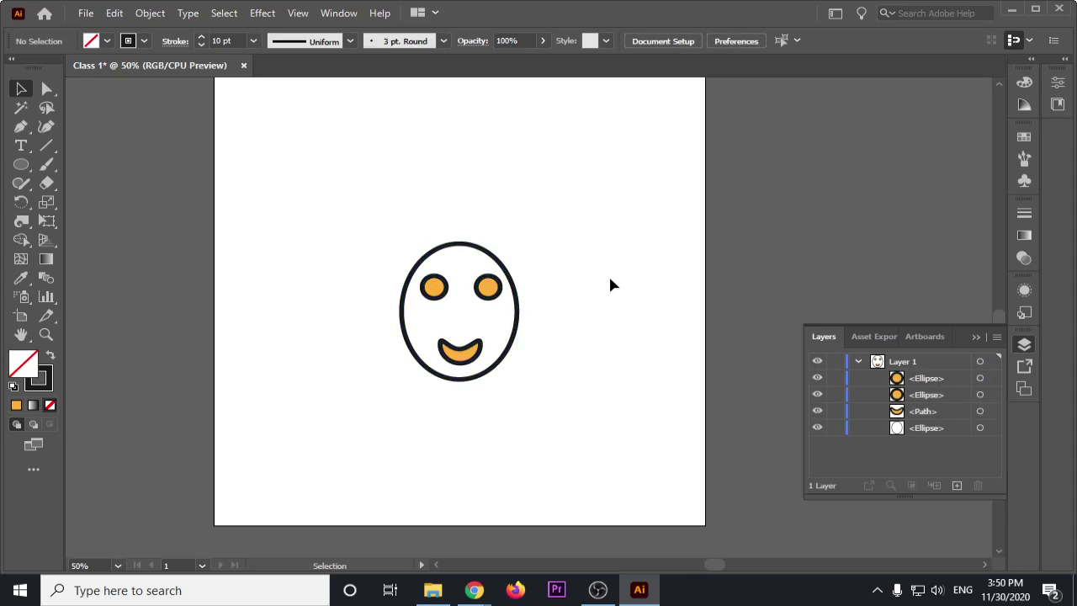
pyautogui.click(160, 590)
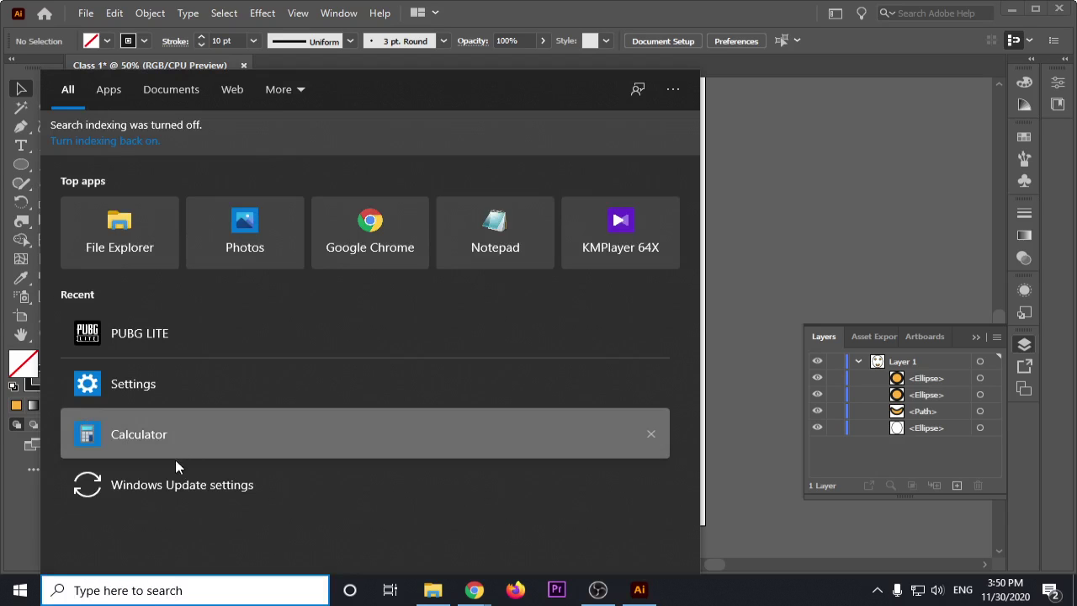
# Step: Launch On-Screen Keyboard by searching 'on scr' and latch its Ctrl and Shift keys
pyautogui.write('o')
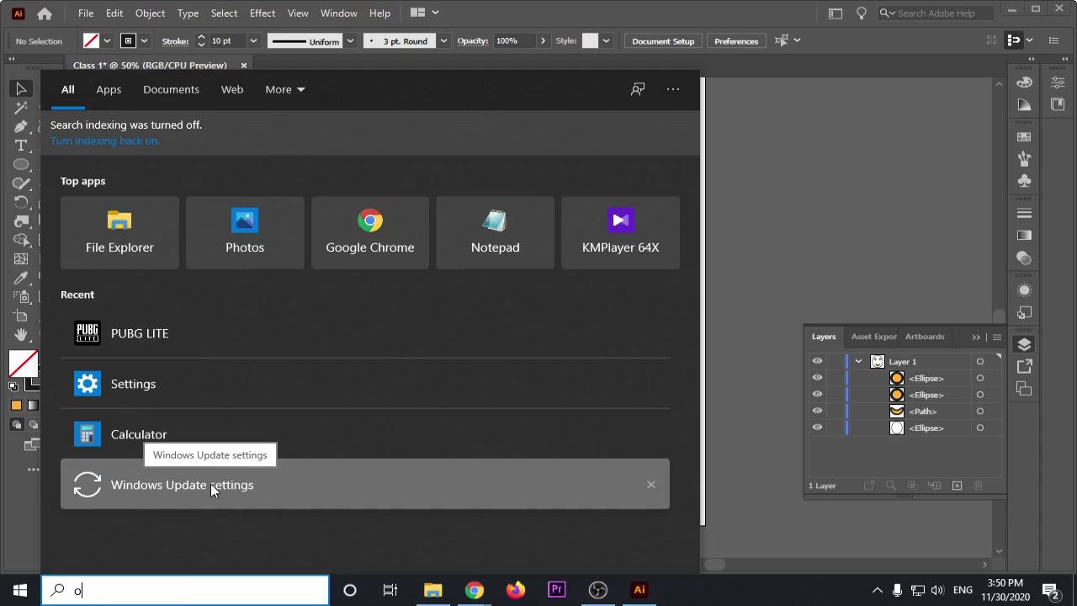
pyautogui.write('n scr')
pyautogui.press('Return')
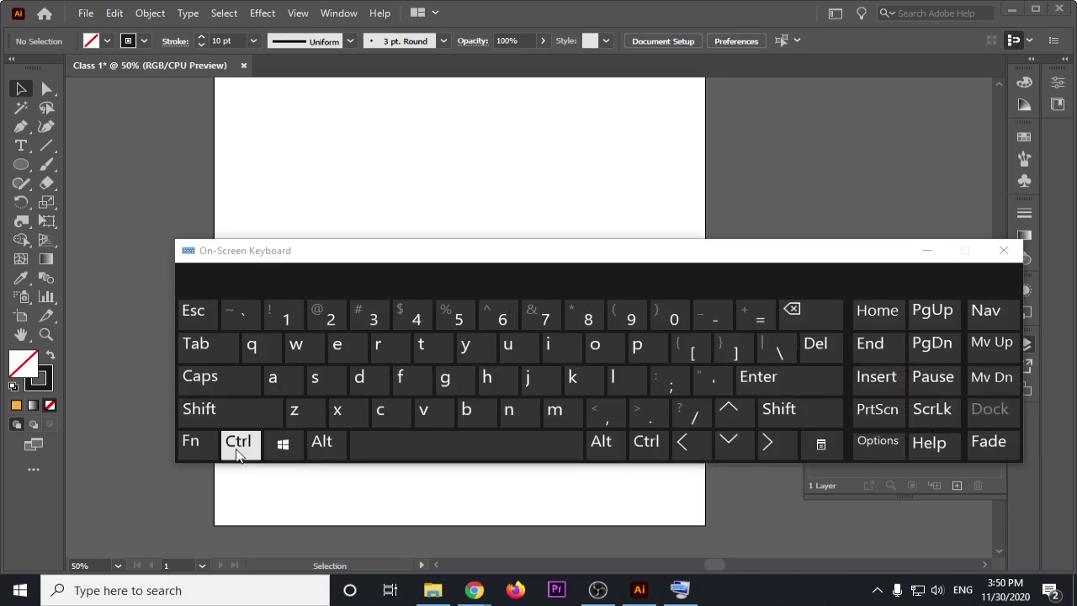
pyautogui.click(238, 442)
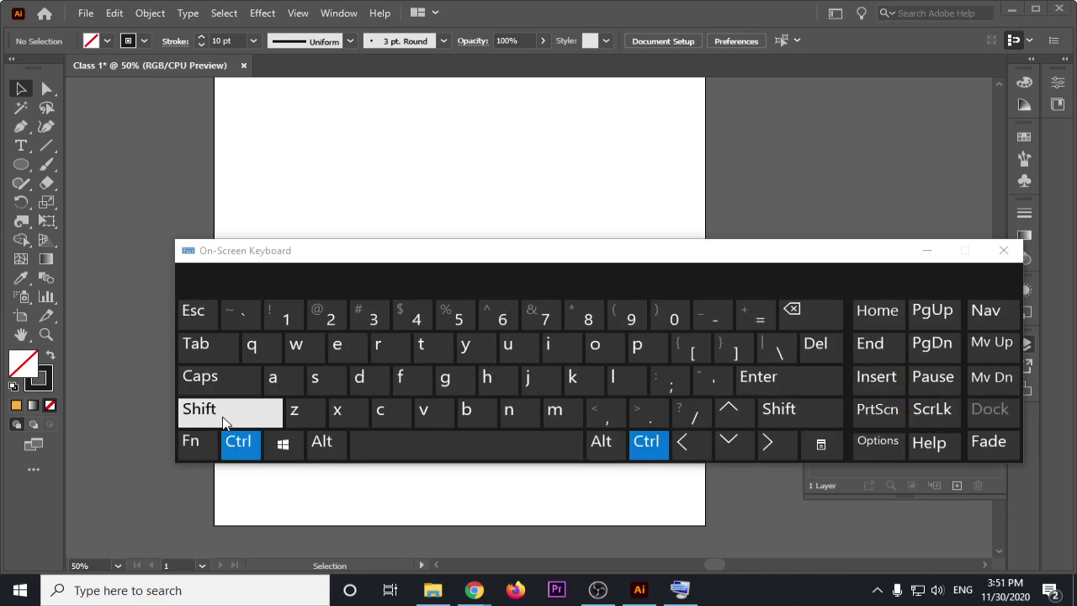
pyautogui.click(223, 409)
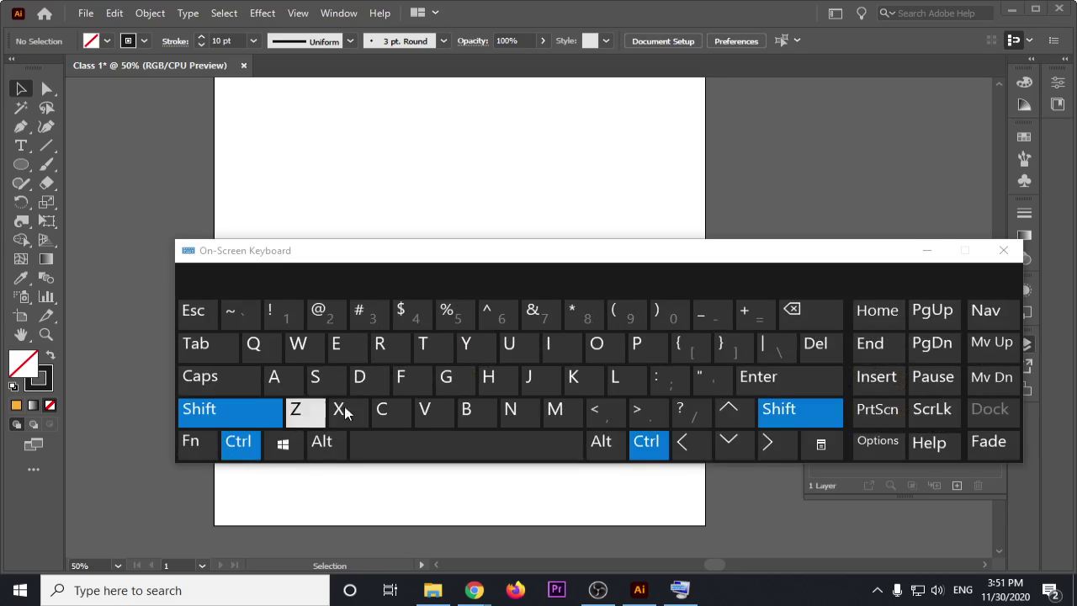
# Step: Send Shift+Ctrl+G, then Ctrl+G, from the On-Screen Keyboard, then close it
pyautogui.click(468, 383)
pyautogui.moveTo(661, 252)
pyautogui.mouseDown()
pyautogui.moveTo(173, 159)
pyautogui.moveTo(103, 82)
pyautogui.moveTo(704, 132)
pyautogui.mouseUp()
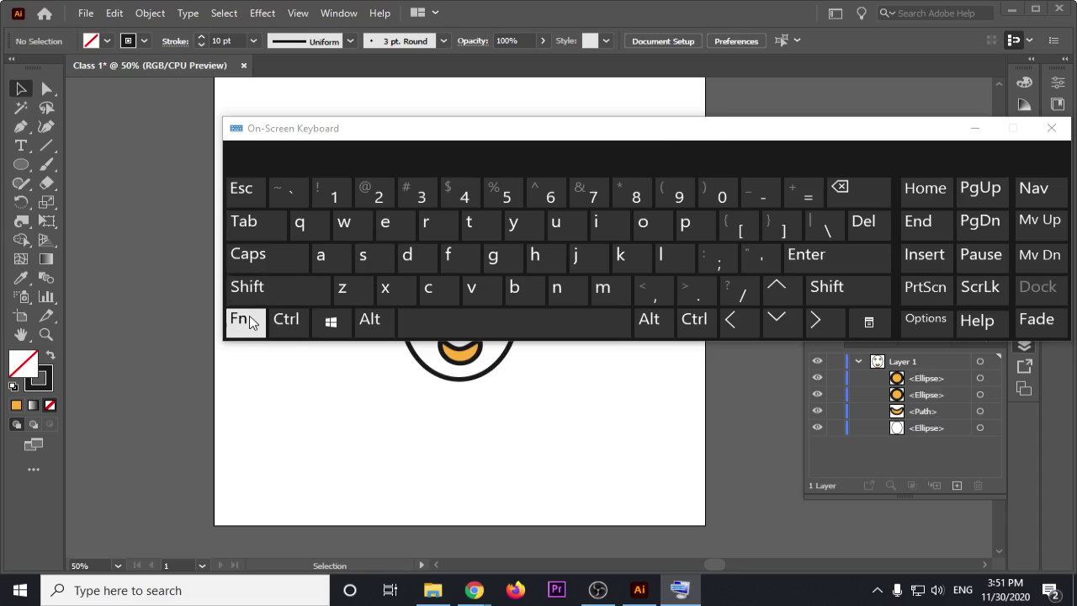
pyautogui.click(287, 320)
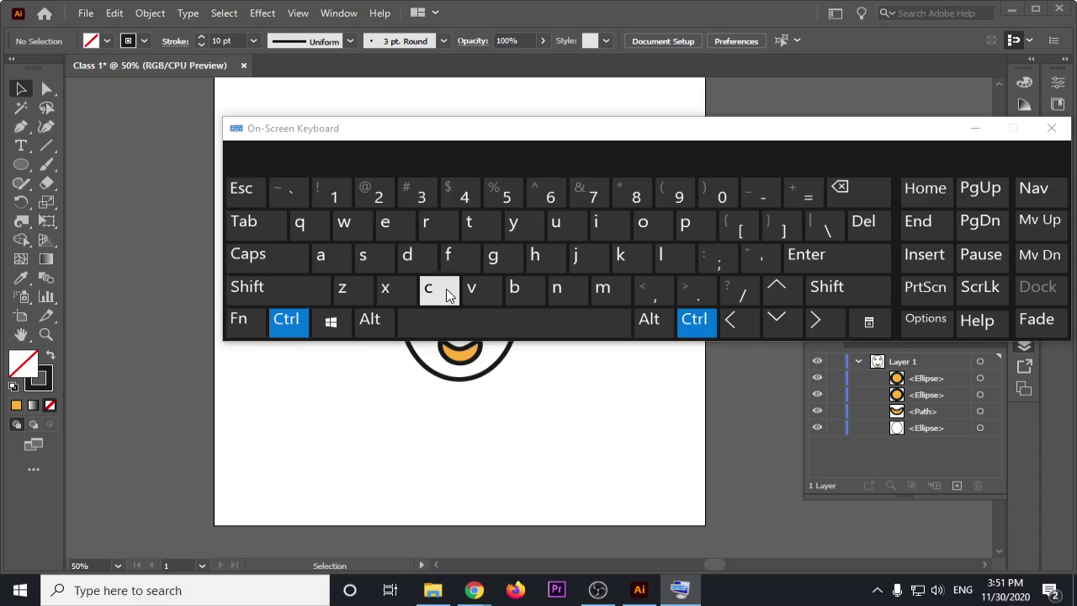
pyautogui.click(495, 260)
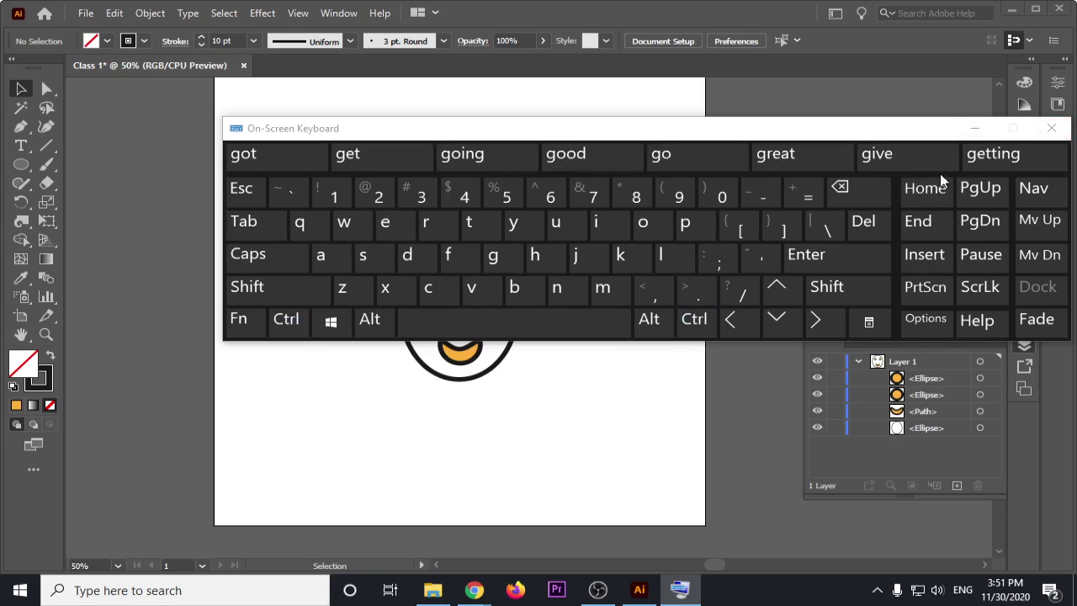
pyautogui.click(1052, 128)
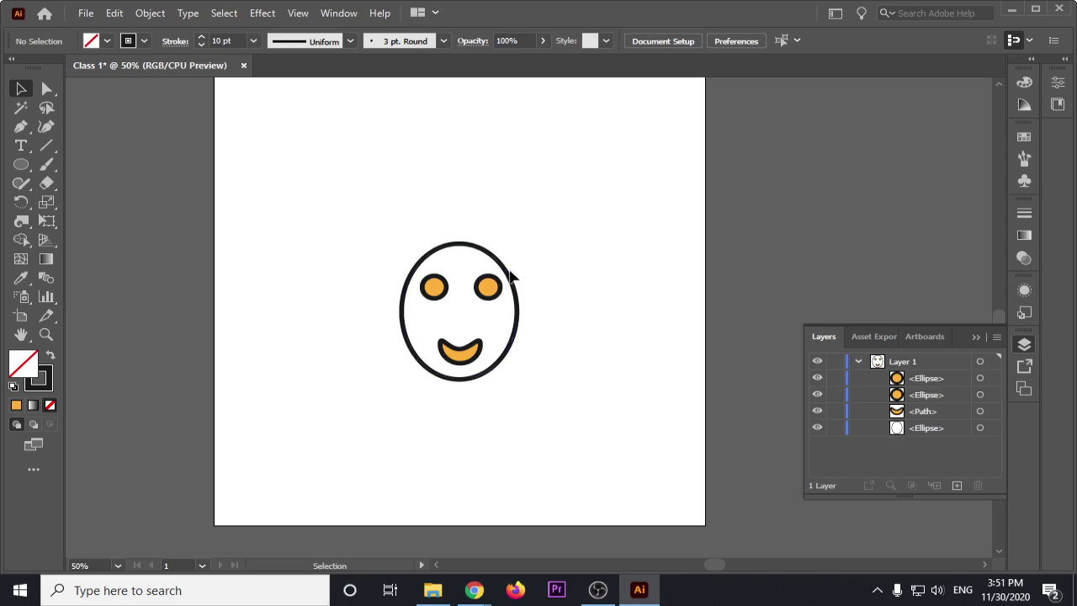
# Step: Group all face shapes with Ctrl+G and scale the group up to about 424.59 × 533 px
pyautogui.moveTo(566, 224); pyautogui.dragTo(418, 387)
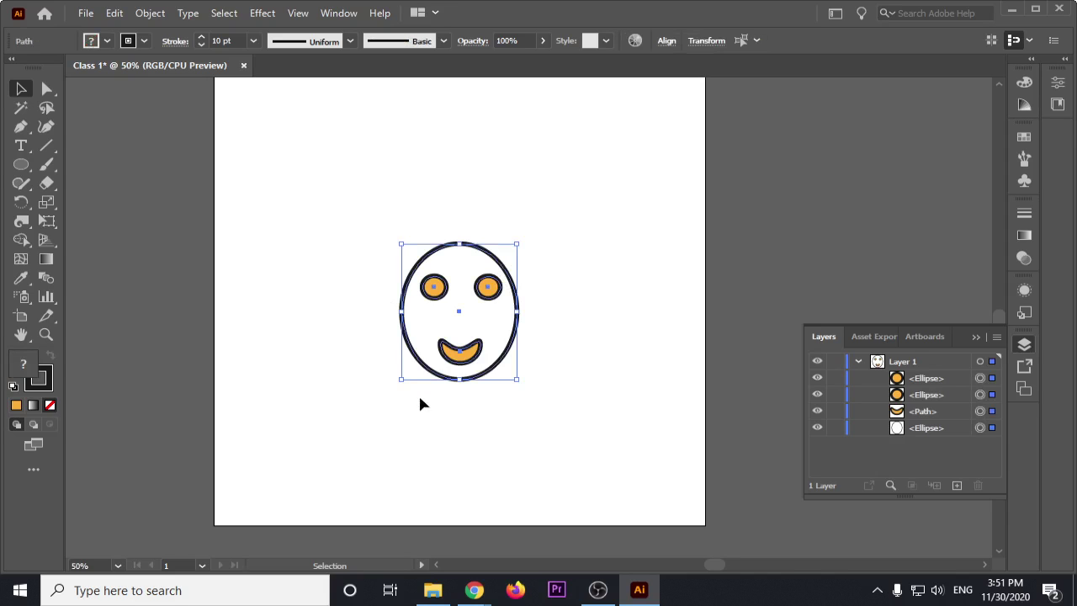
pyautogui.hotkey('ctrl', 'g')
pyautogui.moveTo(565, 304); pyautogui.dragTo(522, 399)
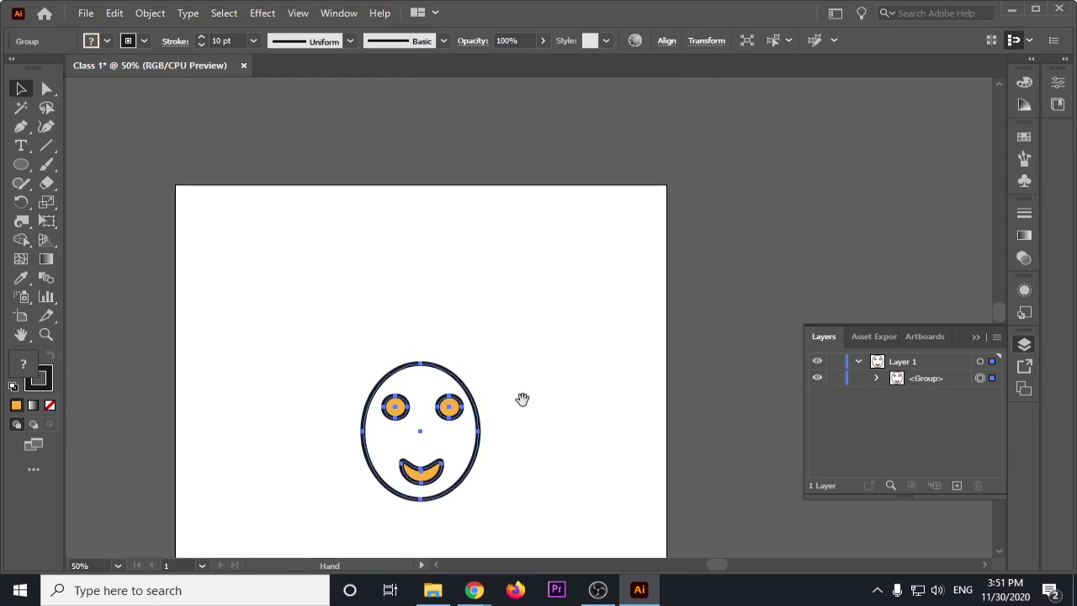
pyautogui.keyDown('alt'); pyautogui.scroll(-1, 507, 438); pyautogui.keyUp('alt')
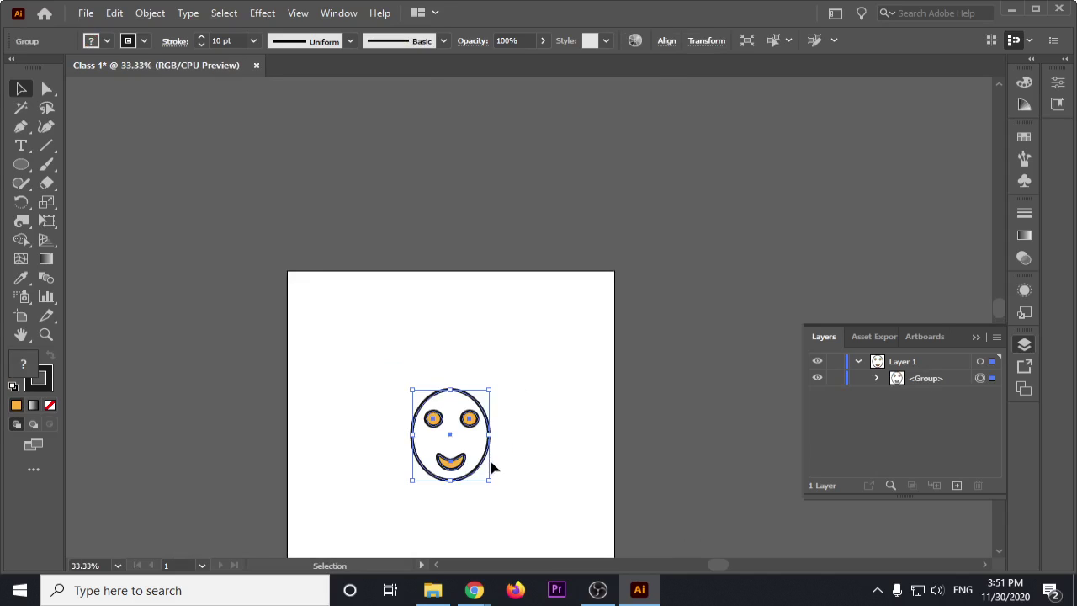
pyautogui.scroll(-3, 522, 395)
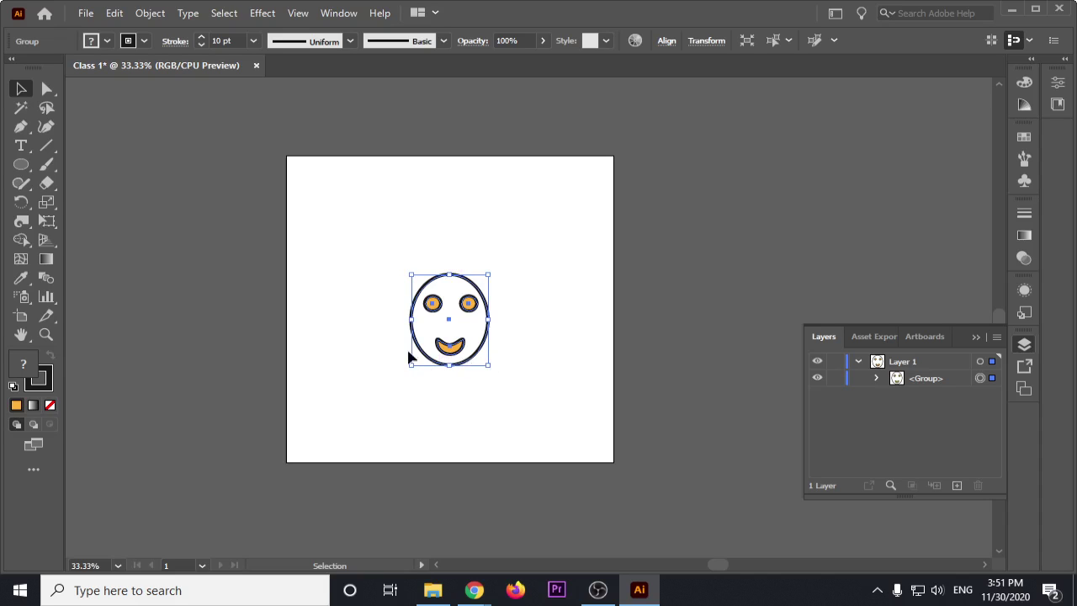
pyautogui.moveTo(492, 369); pyautogui.dragTo(549, 459)
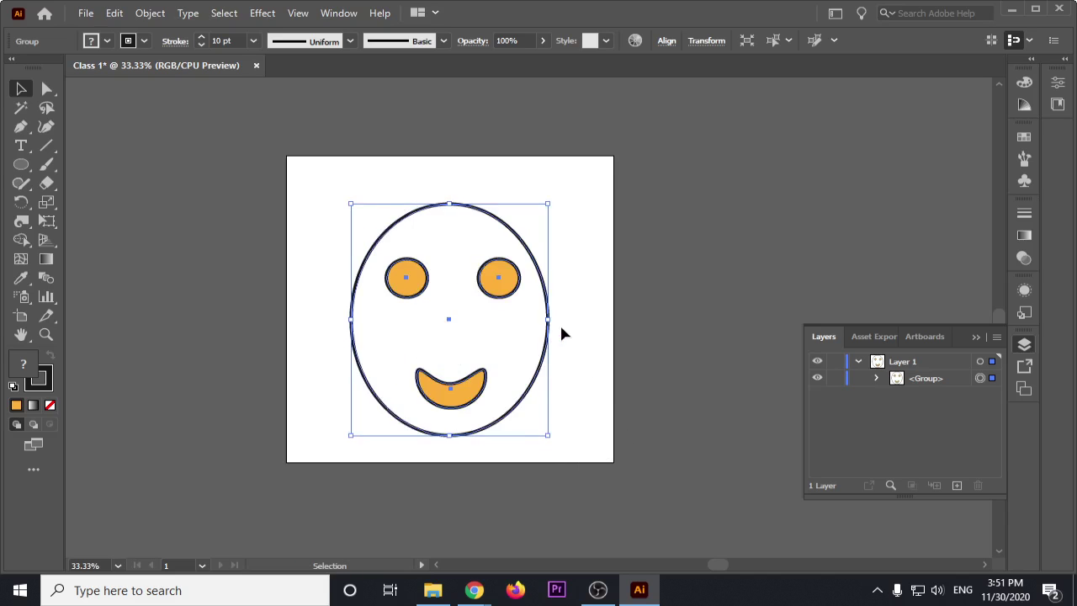
pyautogui.click(571, 318)
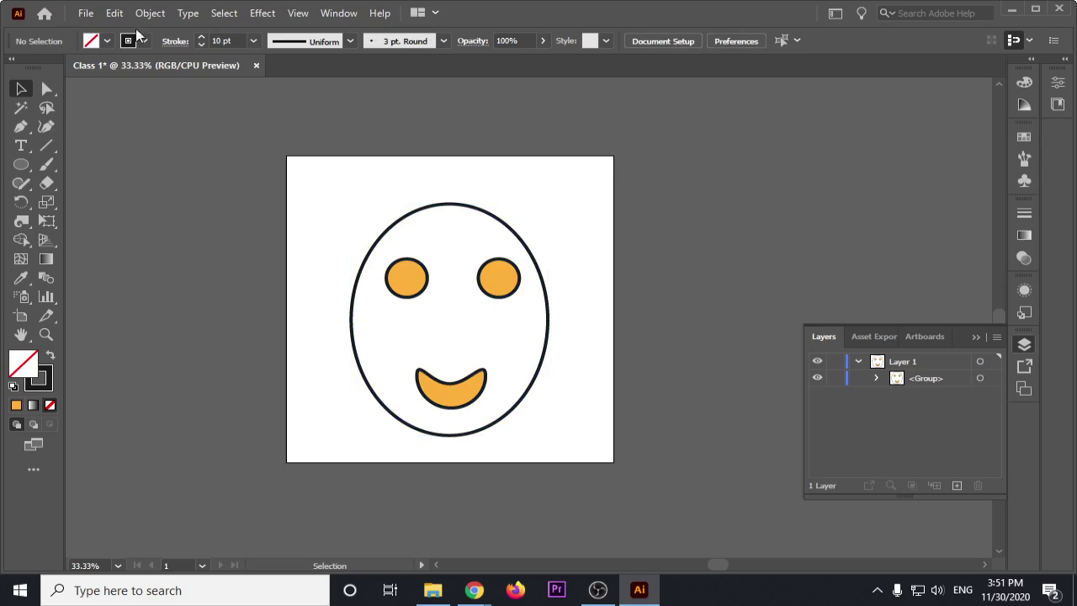
# Step: Save the smiley artwork to the Desktop as Class 1.ai, accepting the Illustrator 2020 options
pyautogui.click(85, 14)
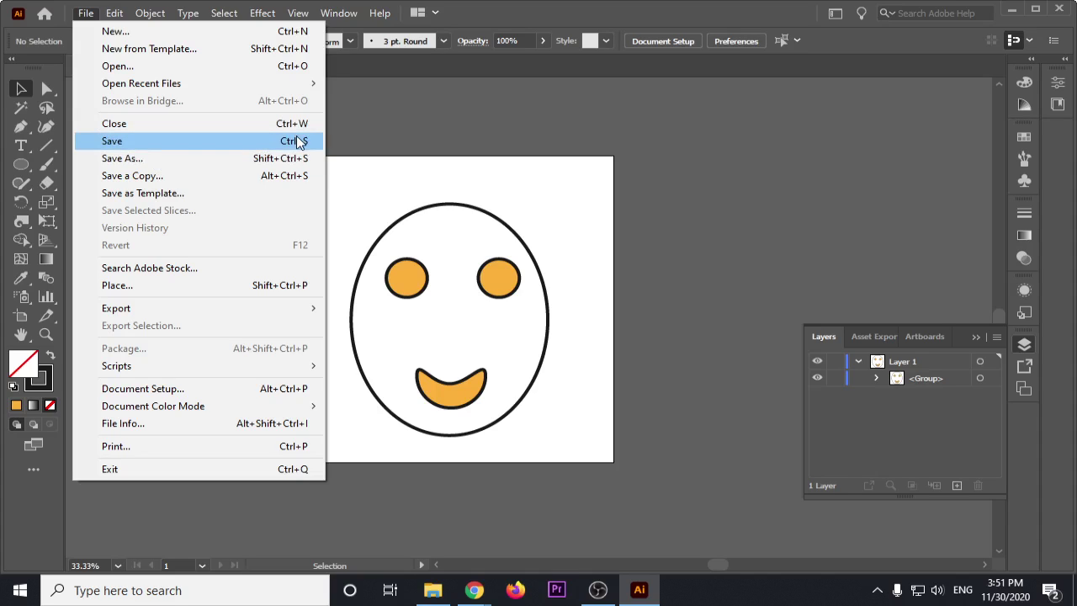
pyautogui.click(168, 157)
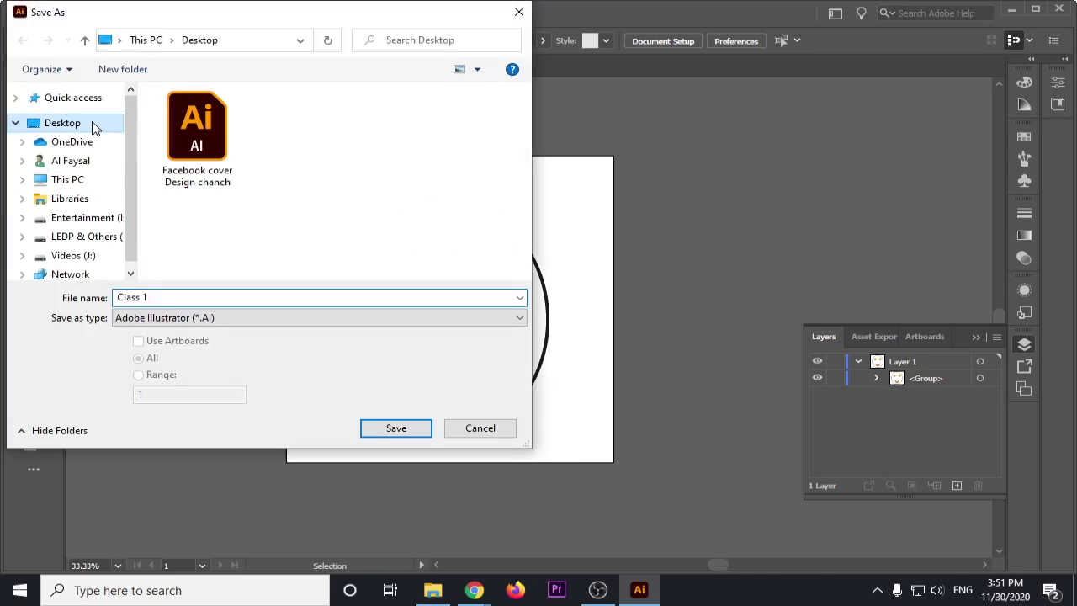
pyautogui.click(95, 128)
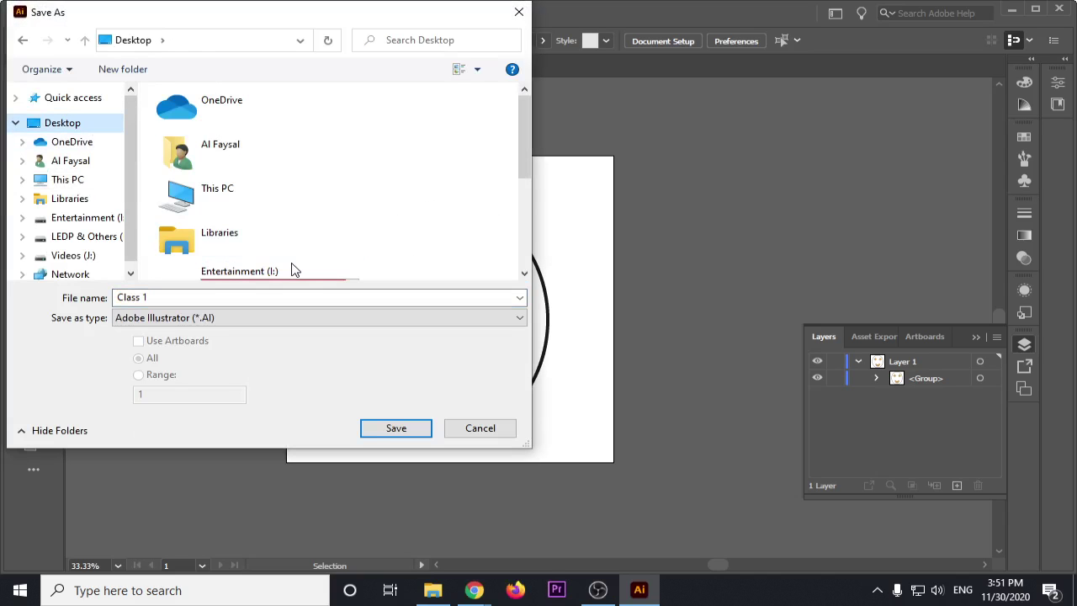
pyautogui.click(399, 431)
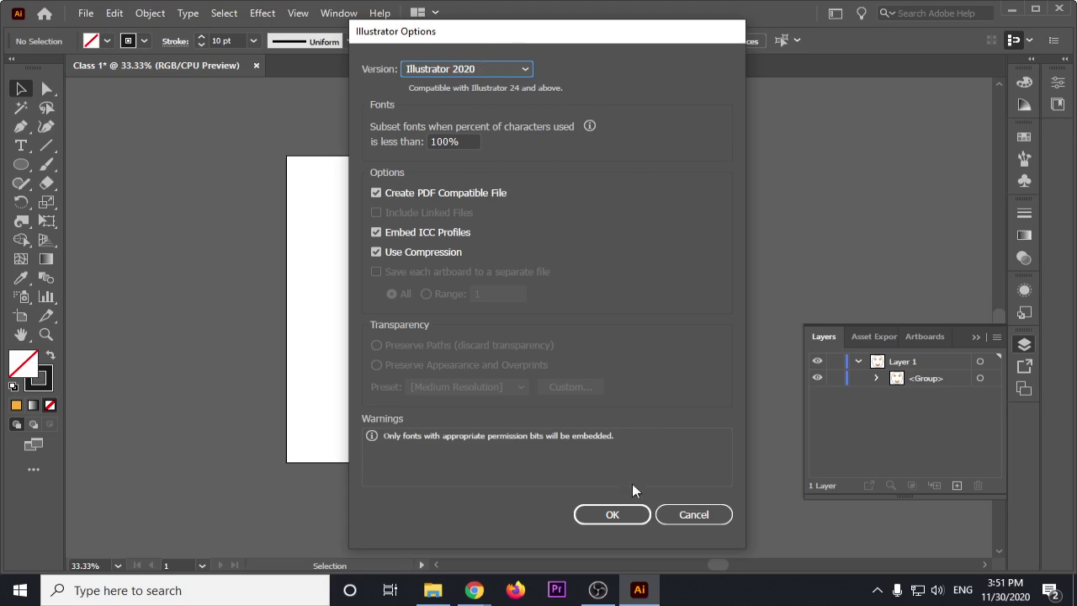
pyautogui.click(640, 516)
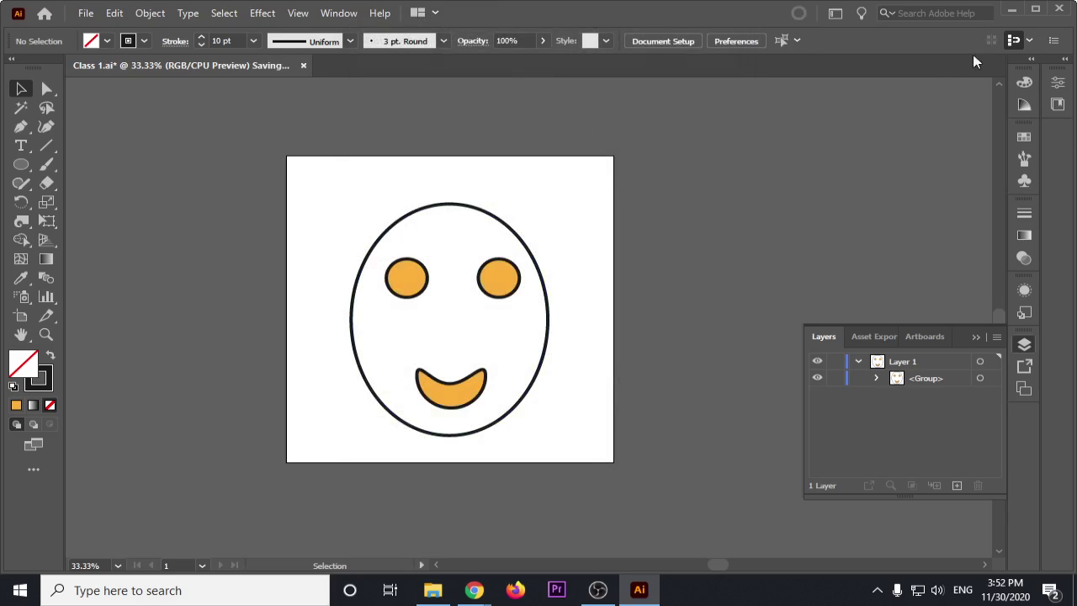
pyautogui.click(1012, 9)
# Step: Confirm Class 1.ai shows on the desktop, then return to the Illustrator document
pyautogui.click(993, 7)
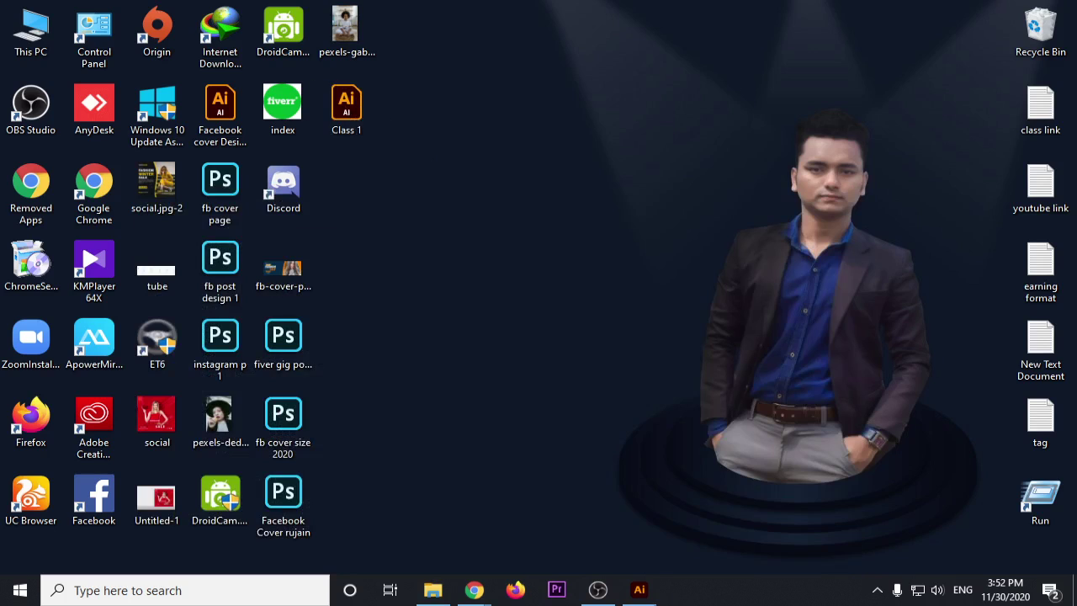
pyautogui.click(639, 589)
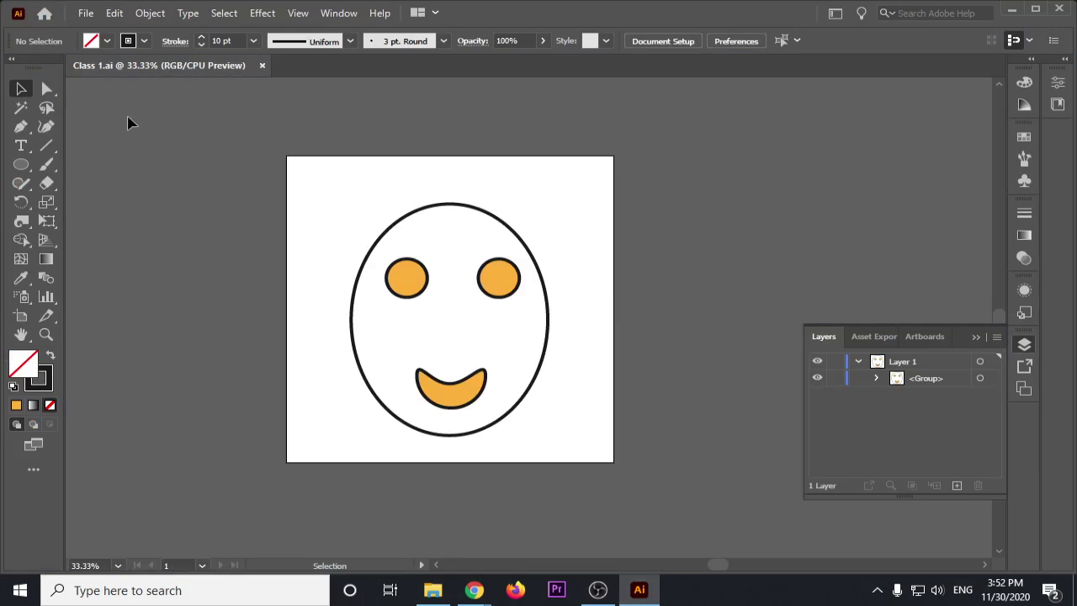
pyautogui.click(85, 14)
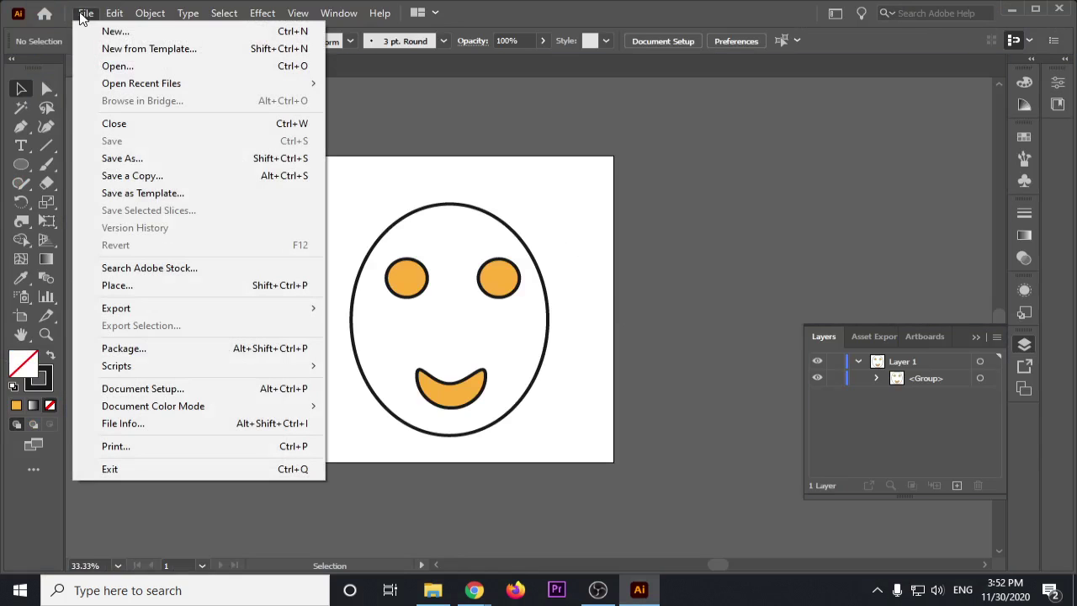
pyautogui.moveTo(116, 308)
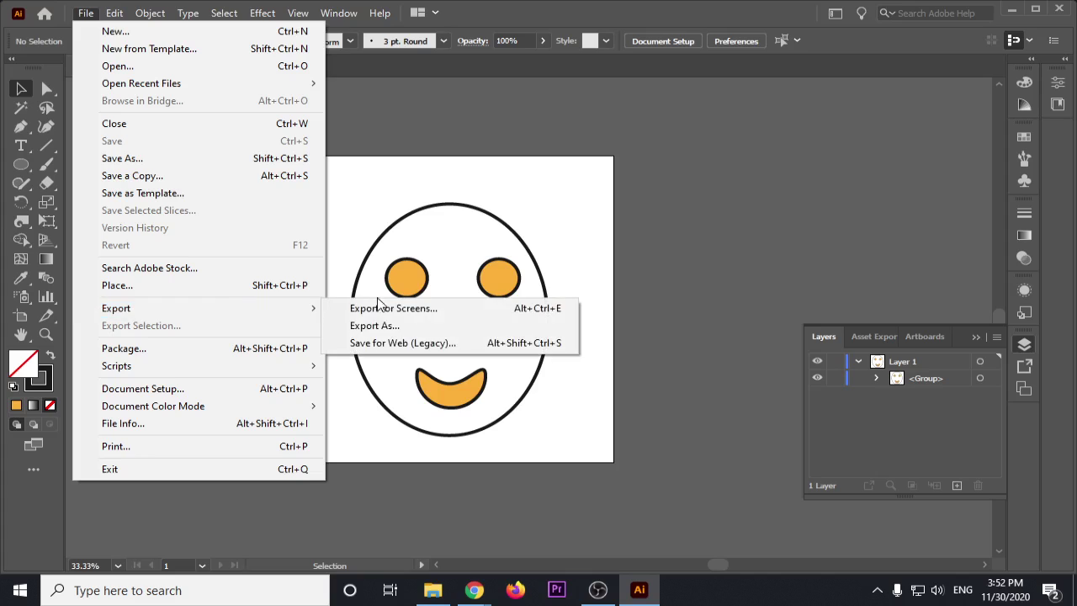
# Step: Set Save for Web (Legacy) to the JPEG High preset at 100% quality
pyautogui.click(539, 344)
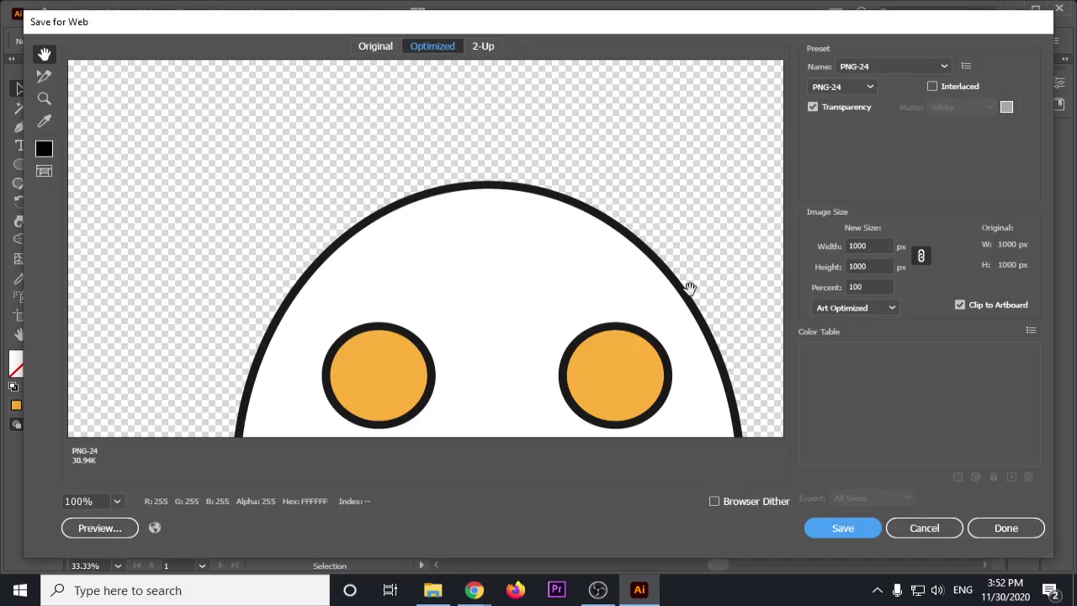
pyautogui.click(922, 65)
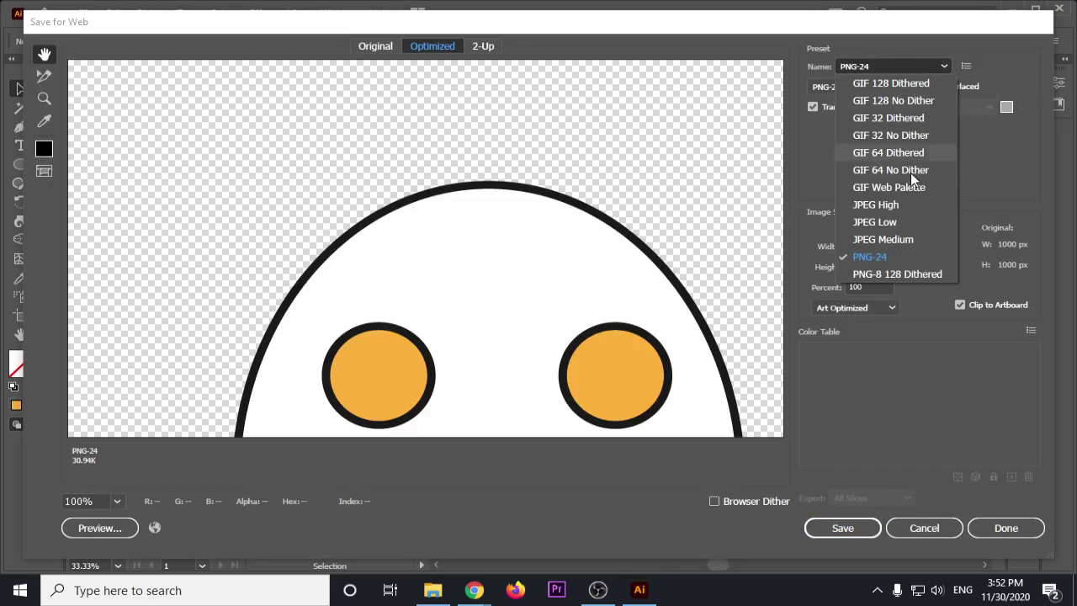
pyautogui.click(895, 205)
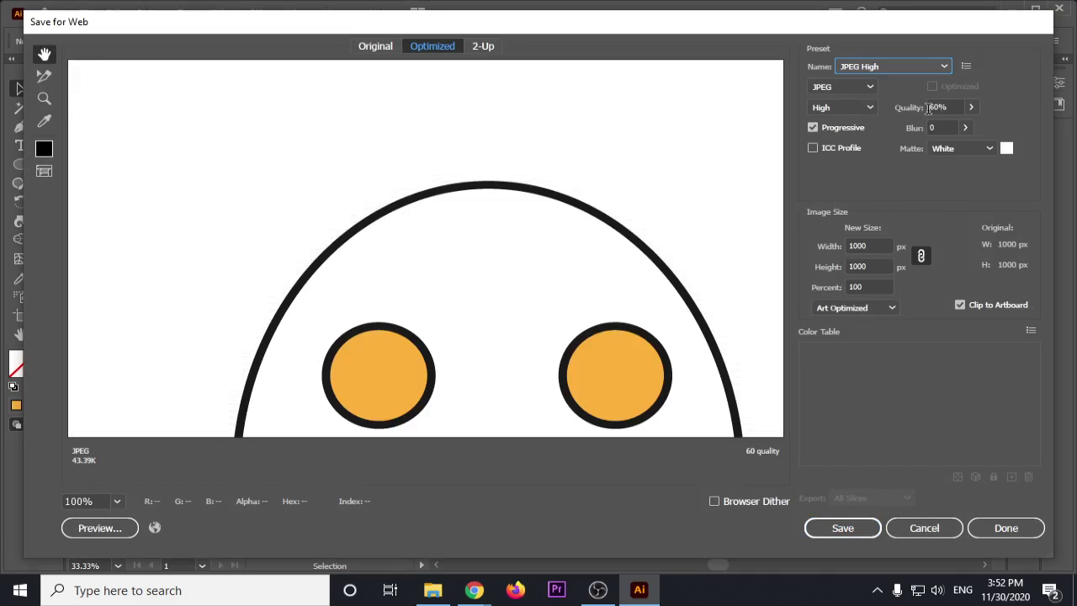
pyautogui.moveTo(971, 107); pyautogui.dragTo(985, 132)
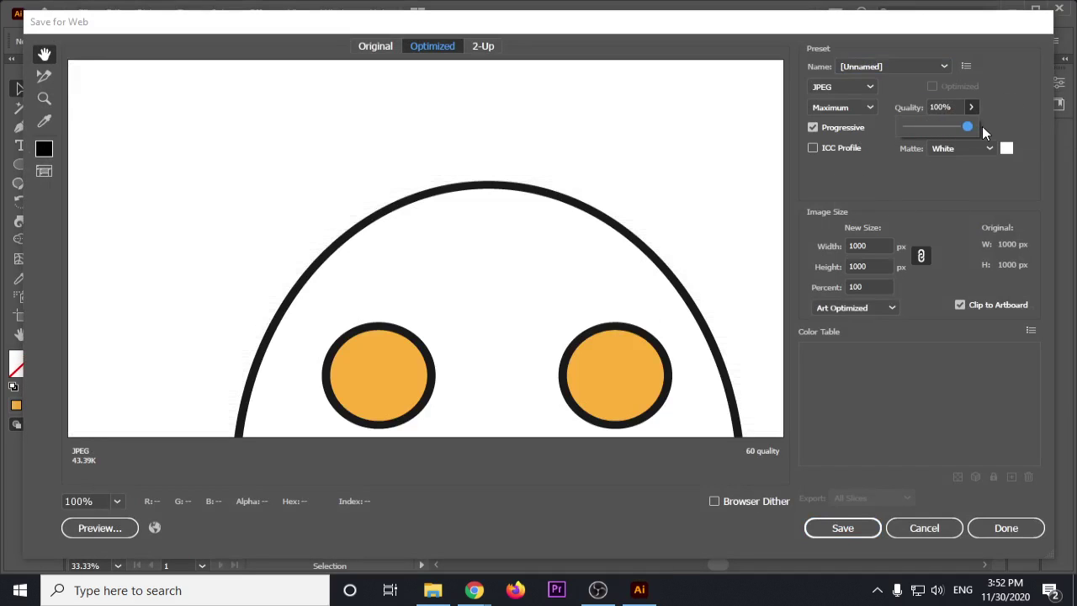
pyautogui.scroll(-5, 637, 353)
pyautogui.scroll(-3, 481, 283)
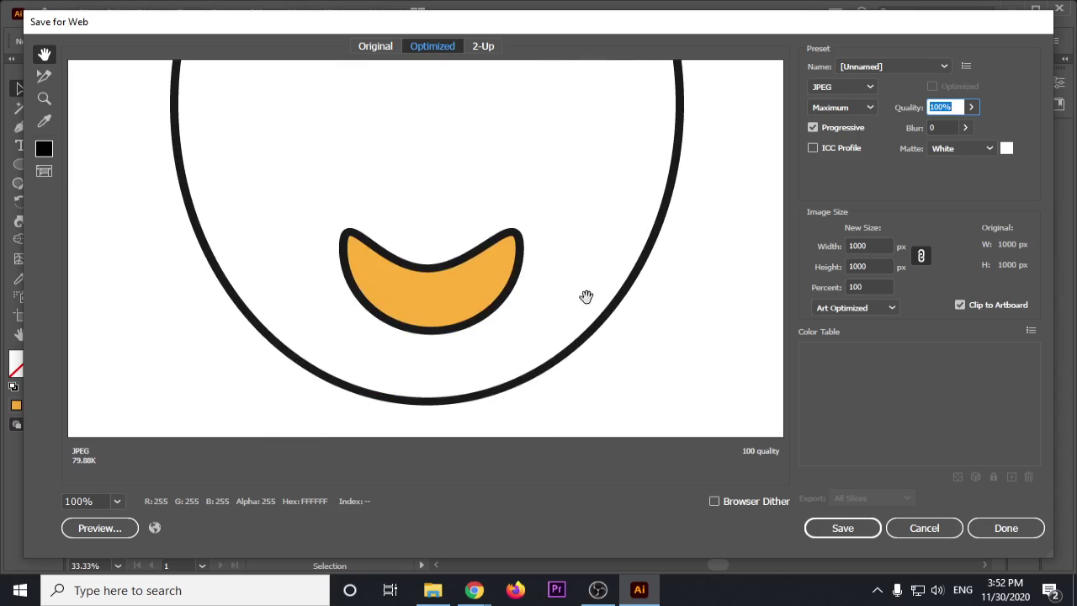
# Step: Save the optimized JPEG as Class-1 on the Desktop and finish the export
pyautogui.click(844, 527)
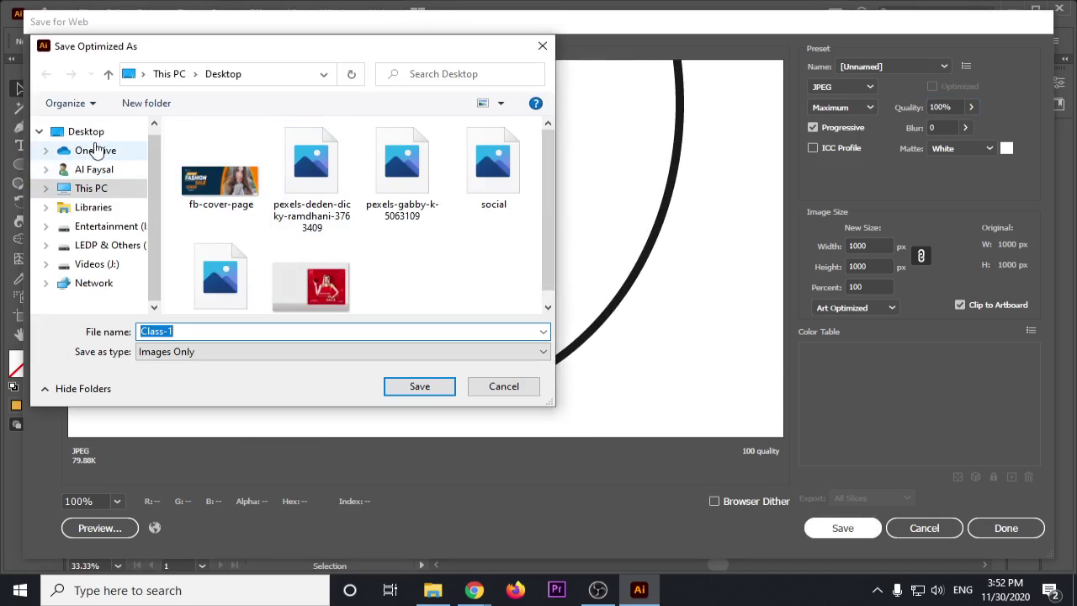
pyautogui.click(443, 380)
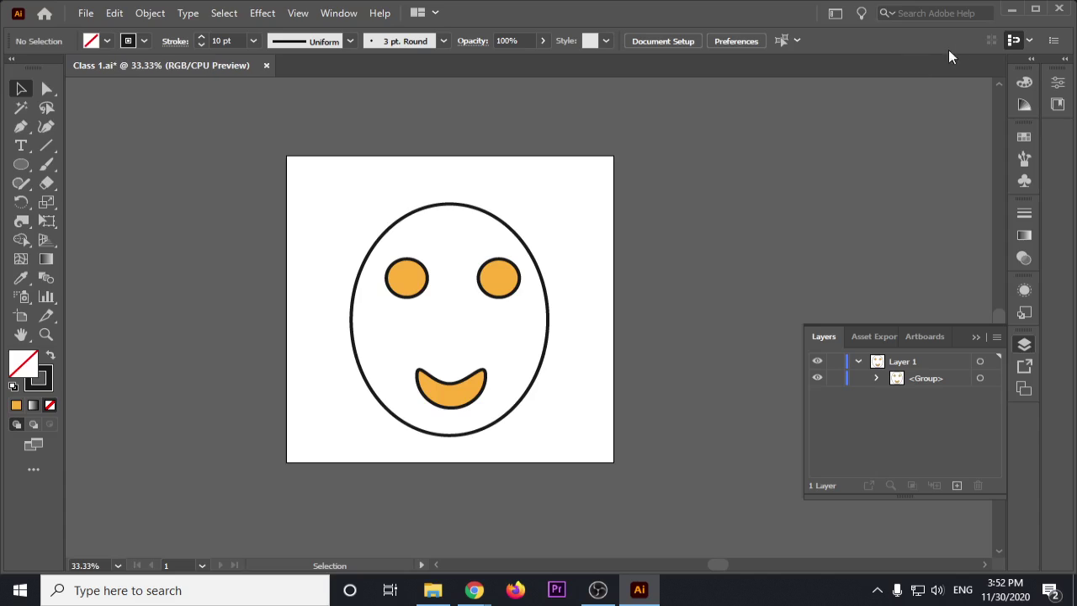
pyautogui.click(1015, 9)
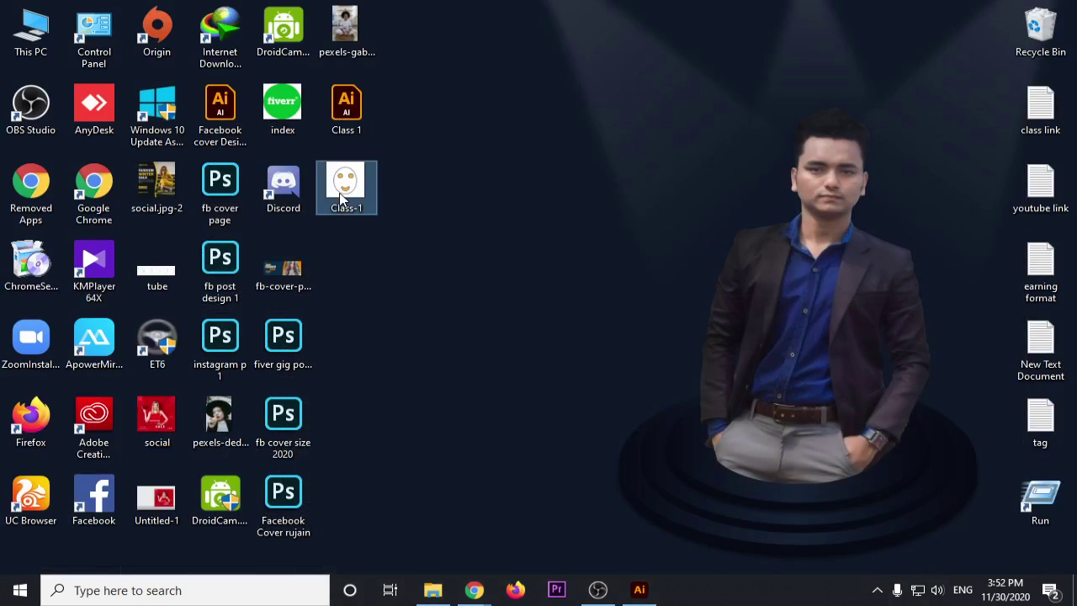
# Step: Preview the exported Class-1 JPEG in Windows Photos, then close it
pyautogui.doubleClick(341, 199)
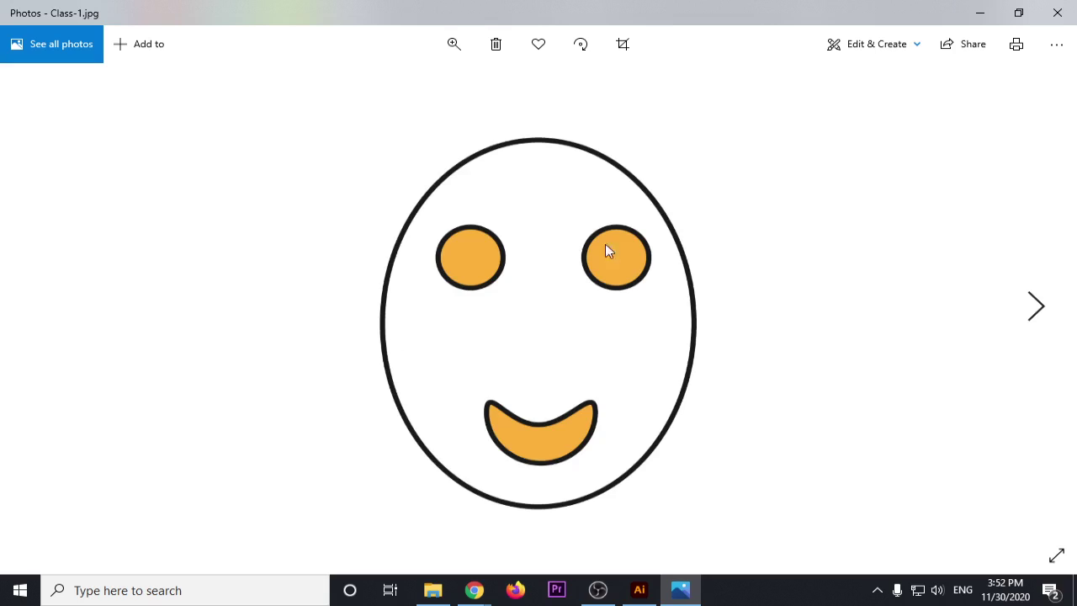
pyautogui.click(1061, 11)
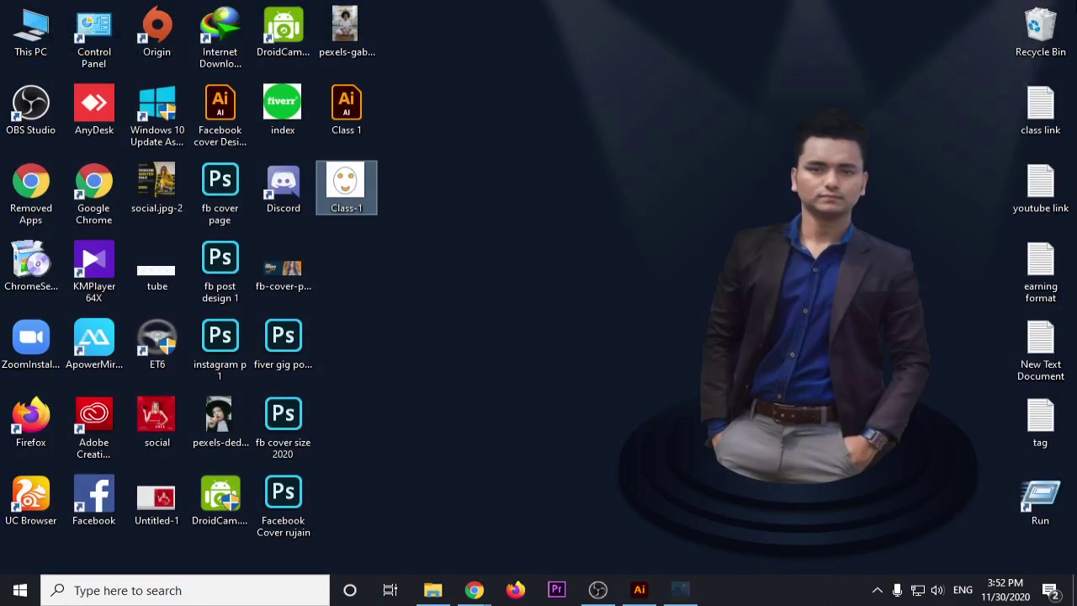
pyautogui.click(641, 590)
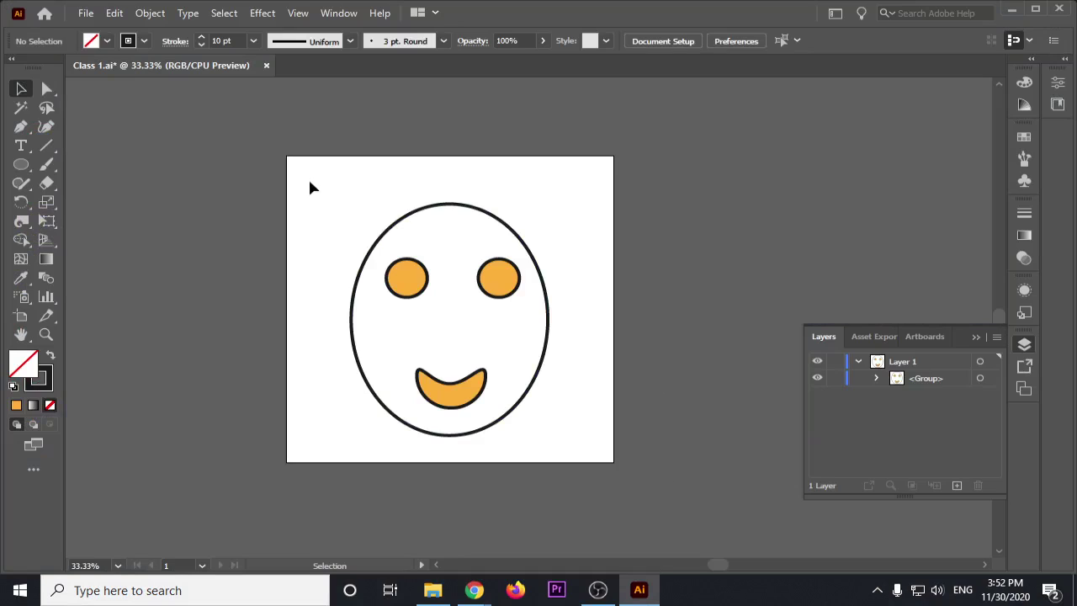
# Step: Delete the smiley face group from the artboard and switch the recording to the outro scene
pyautogui.moveTo(311, 181)
pyautogui.mouseDown()
pyautogui.moveTo(322, 261)
pyautogui.moveTo(480, 462)
pyautogui.moveTo(575, 494)
pyautogui.mouseUp()
pyautogui.press('Delete')
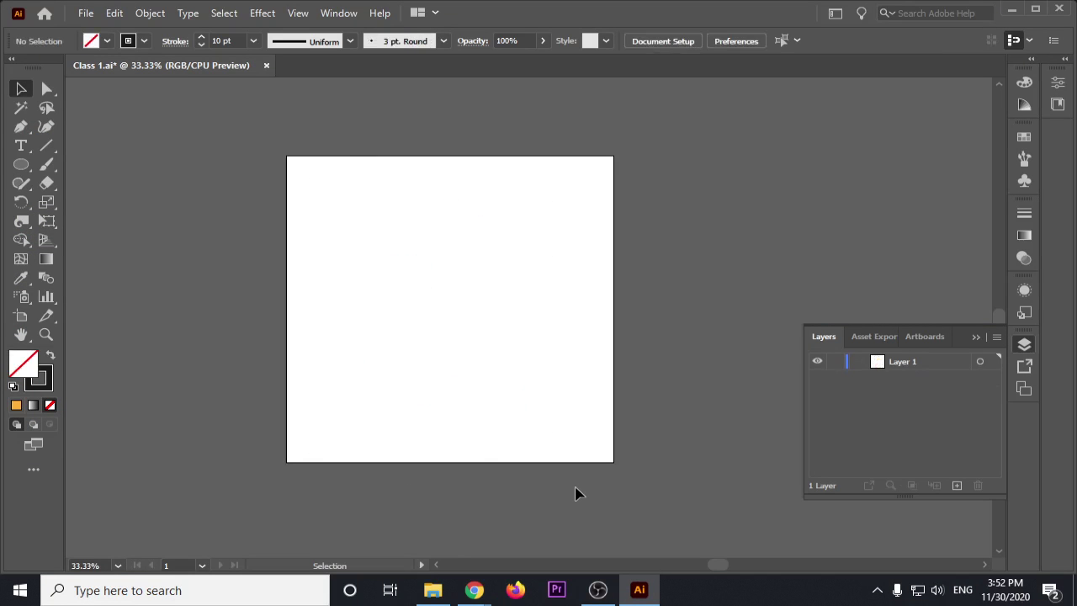
pyautogui.click(598, 590)
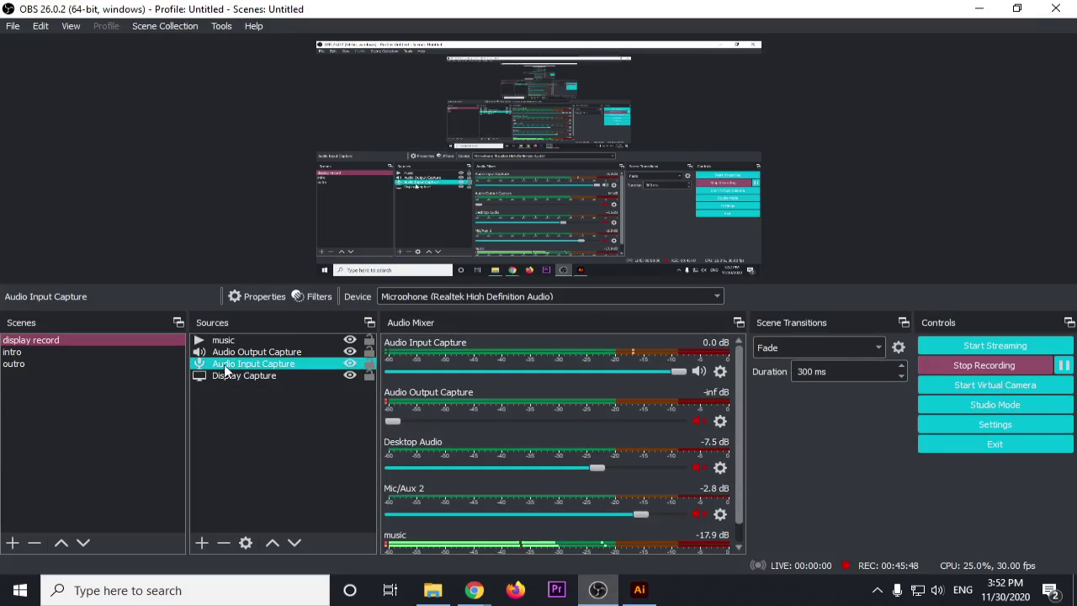
pyautogui.click(123, 364)
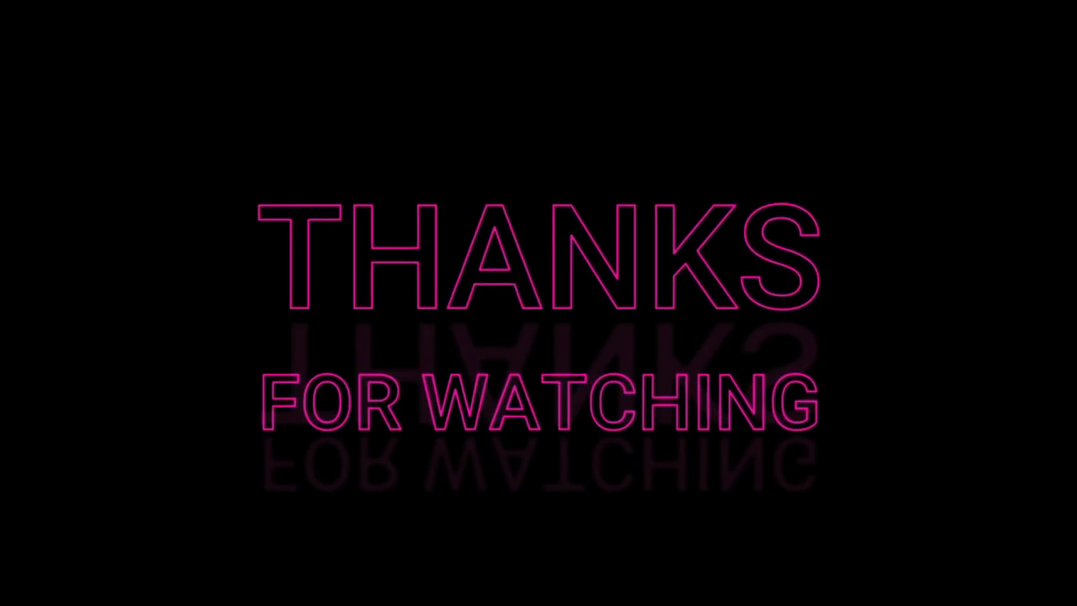